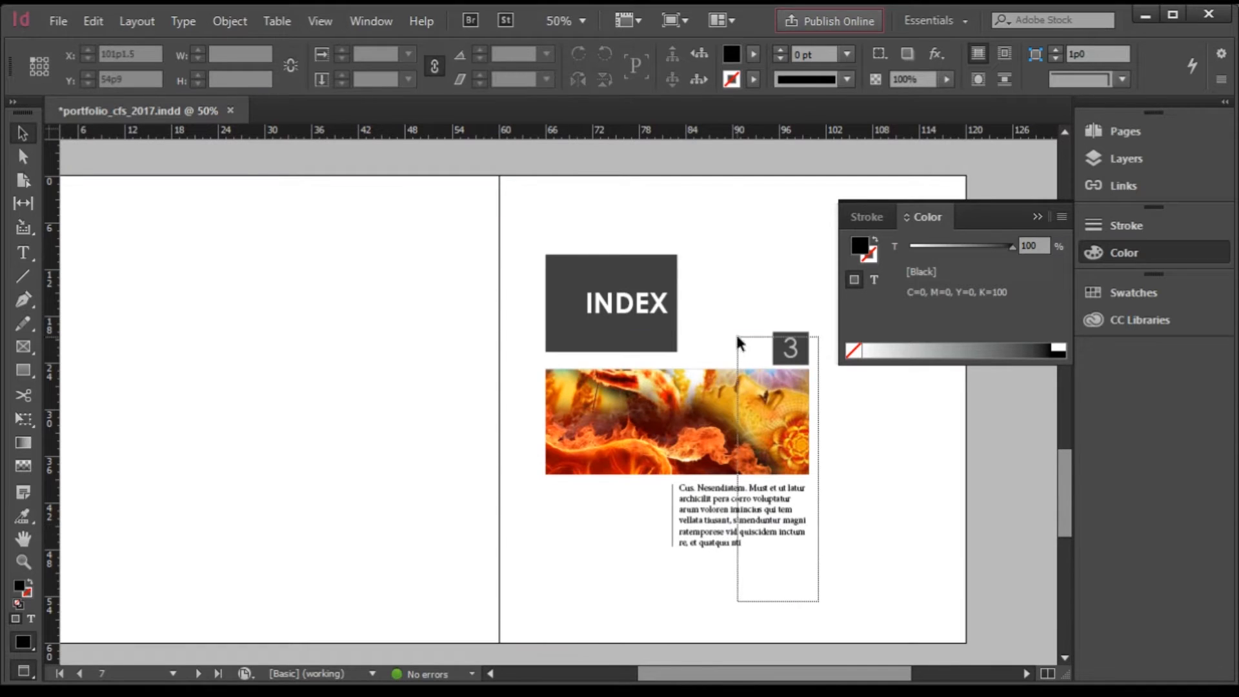
Duplicate the number 3 box, fire image and text from the INDEX page onto the empty facing page
{"action": "left_click_drag", "start_coordinate": [774, 431], "coordinate": [363, 399]}
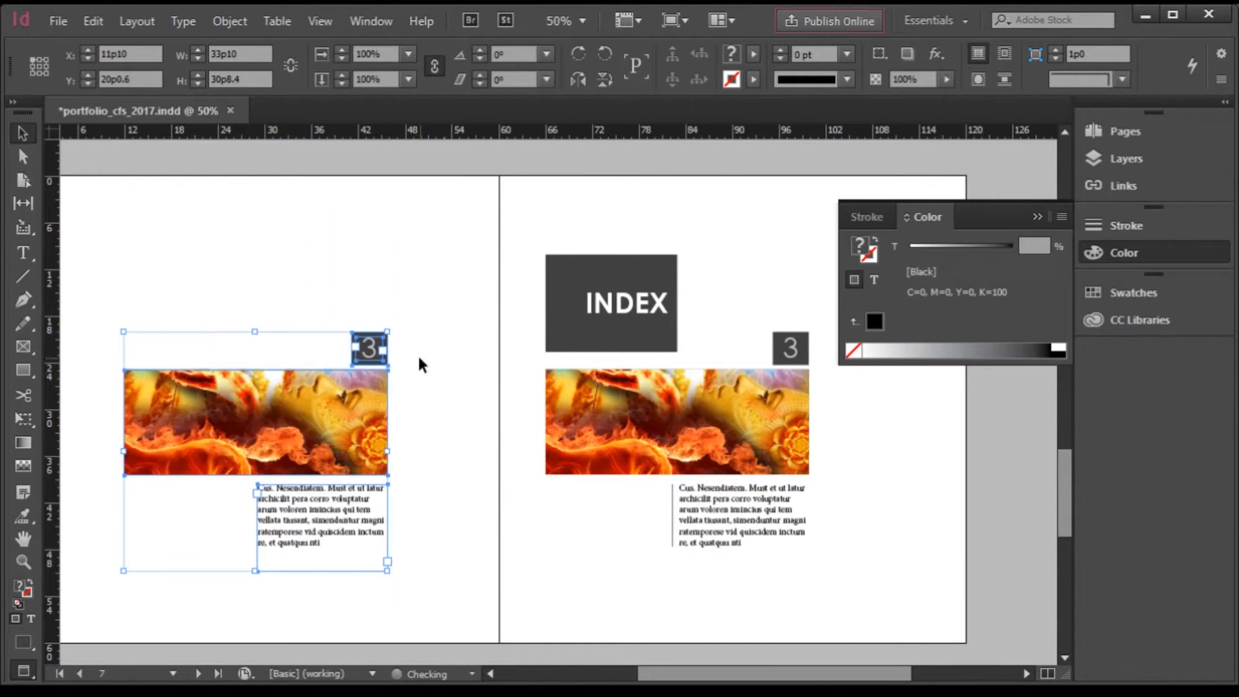
{"action": "scroll", "coordinate": [439, 404], "scroll_direction": "down", "scroll_amount": 1}
{"action": "scroll", "coordinate": [362, 399], "scroll_direction": "up", "scroll_amount": 1}
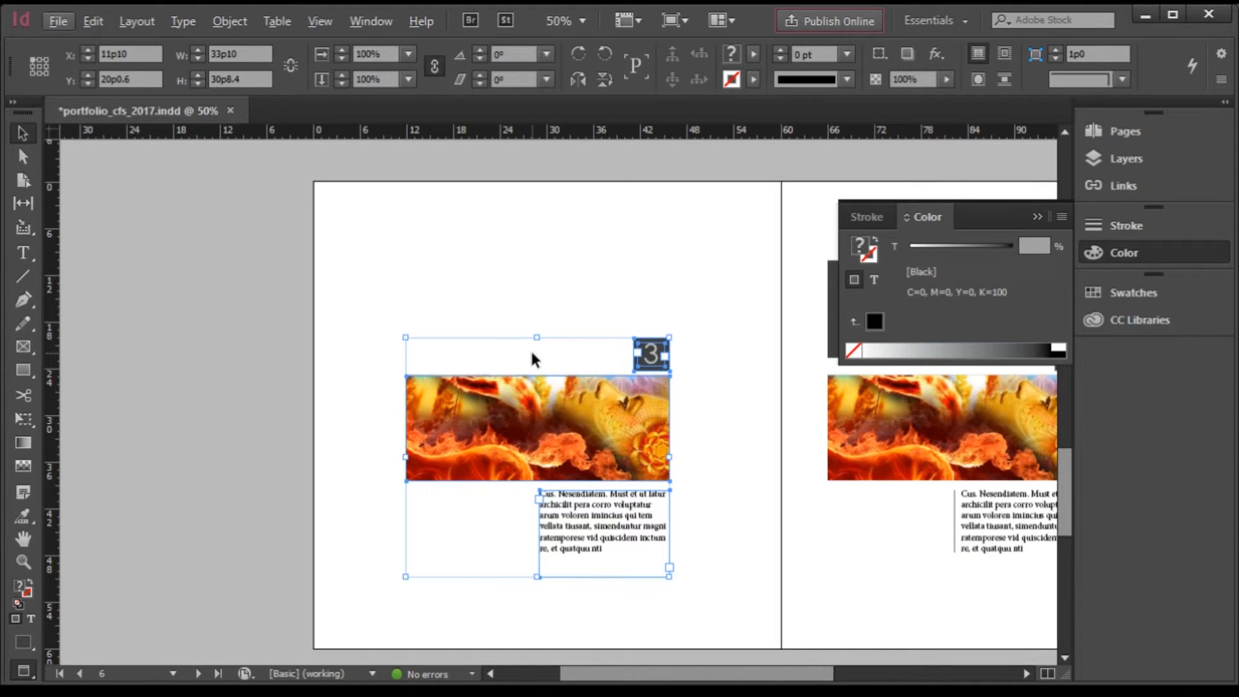
Move the copied block to the upper left of its page at about X 5p9, Y 5p3.5, left-aligning its number box and text with the image
{"action": "left_click_drag", "start_coordinate": [533, 360], "coordinate": [450, 335]}
{"action": "scroll", "coordinate": [433, 383], "scroll_direction": "down", "scroll_amount": 1}
{"action": "scroll", "coordinate": [637, 294], "scroll_direction": "up", "scroll_amount": 2}
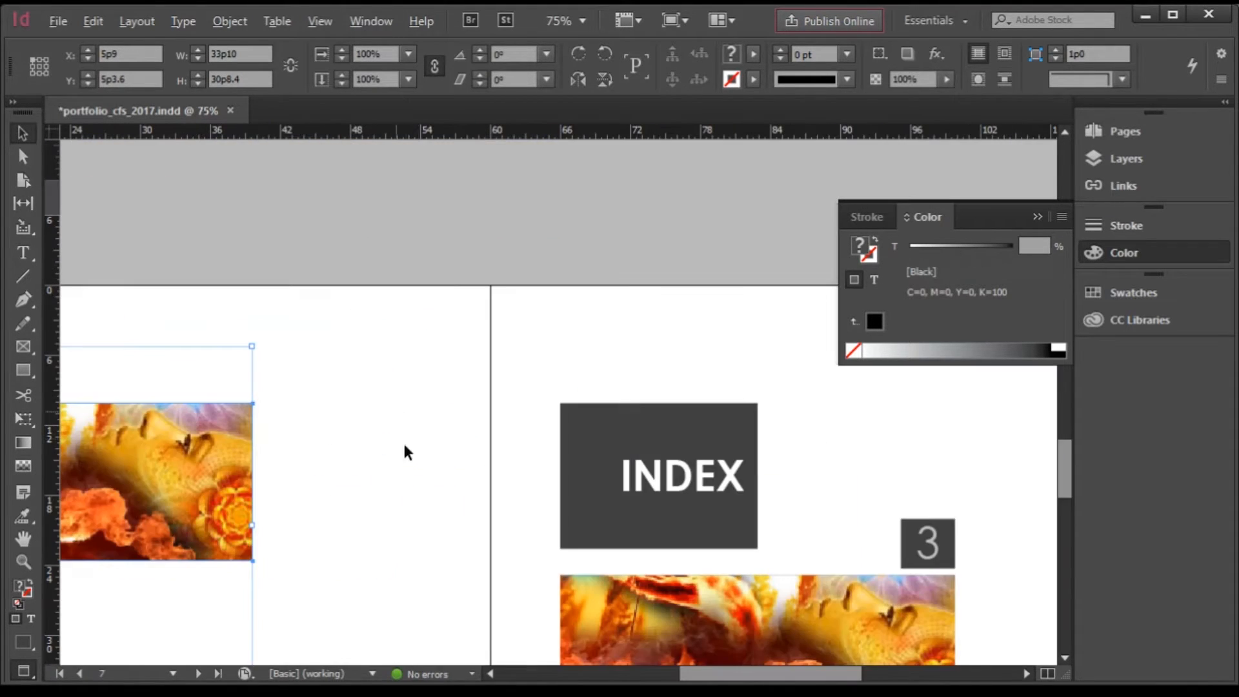
{"action": "scroll", "coordinate": [464, 476], "scroll_direction": "down", "scroll_amount": 1}
{"action": "left_click_drag", "start_coordinate": [317, 500], "coordinate": [337, 516]}
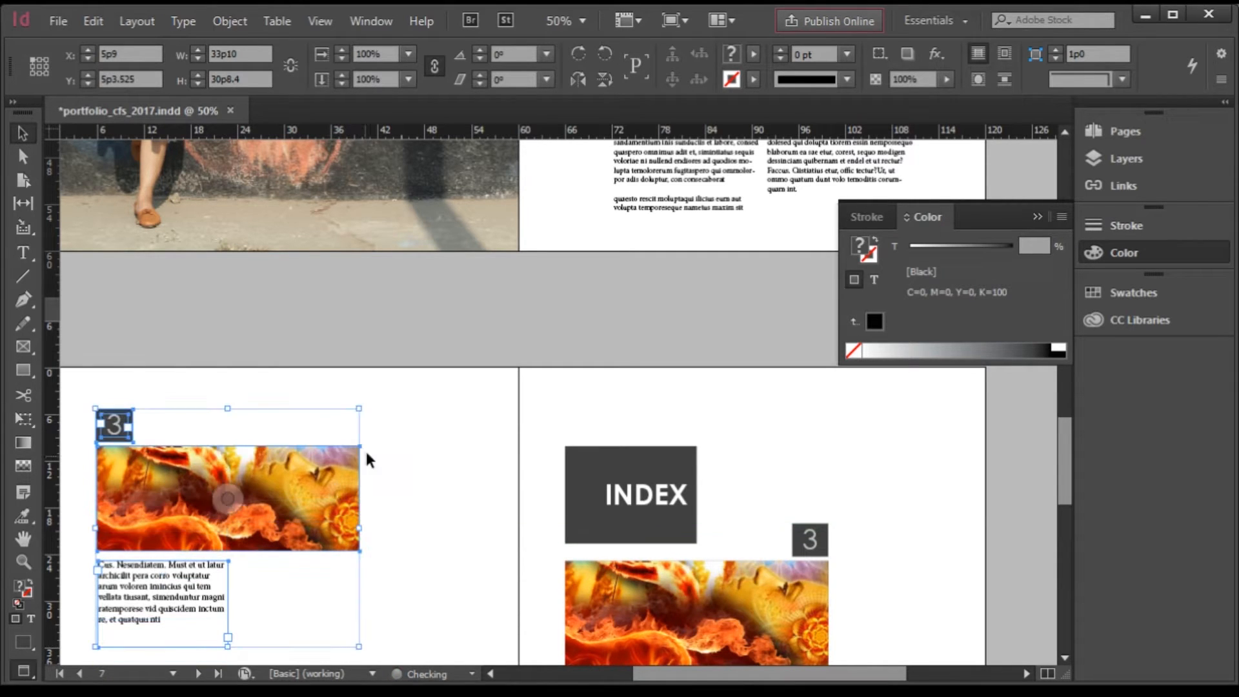
{"action": "left_click", "coordinate": [448, 456]}
{"action": "key", "text": "ctrl+minus"}
{"action": "key", "text": "ctrl+equal"}
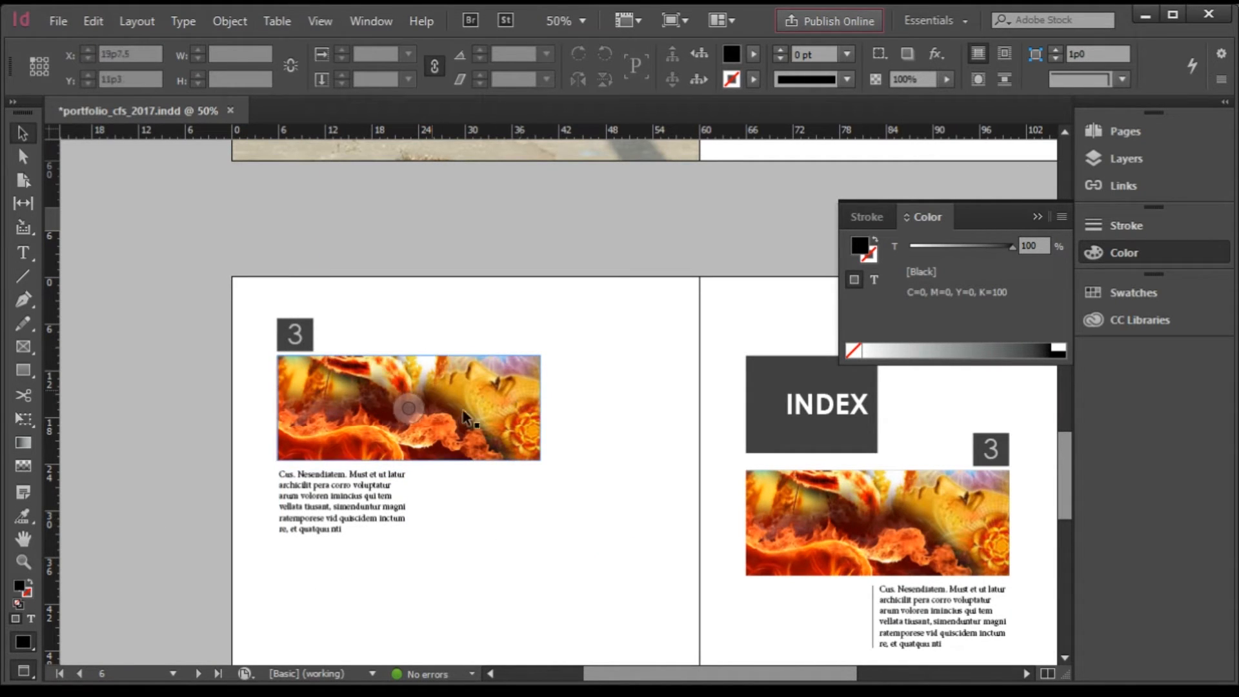
Replace the copied block's image with "romantic desire" and reposition it inside its frame so the baby shows beside the pink balloons
{"action": "left_click", "coordinate": [503, 401]}
{"action": "key", "text": "ctrl+d"}
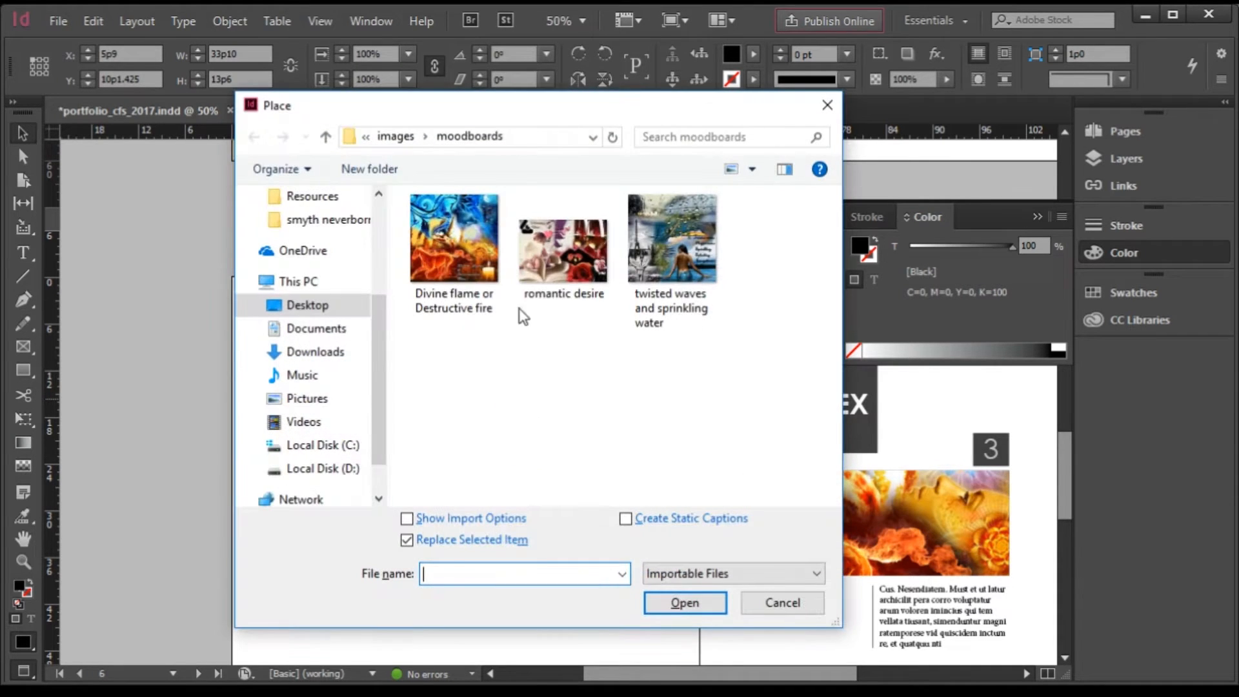
{"action": "left_click", "coordinate": [569, 271]}
{"action": "double_click", "coordinate": [569, 271]}
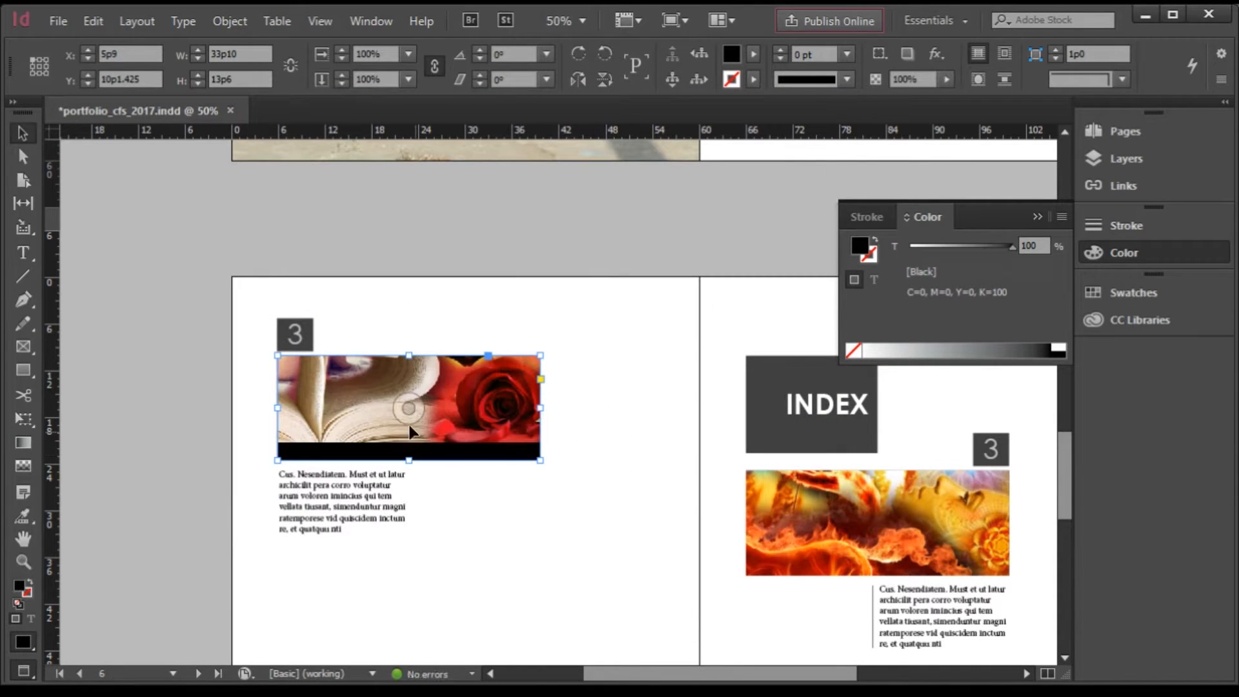
{"action": "left_click_drag", "start_coordinate": [409, 405], "coordinate": [409, 529]}
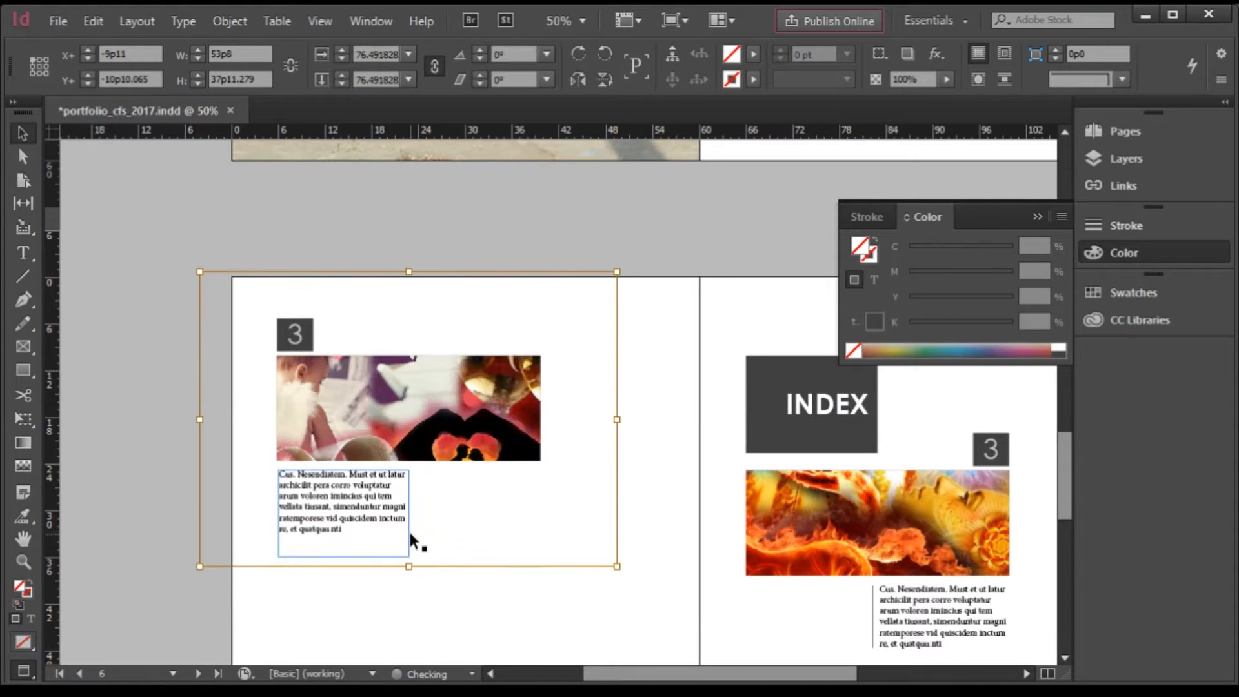
{"action": "left_click_drag", "start_coordinate": [419, 411], "coordinate": [396, 445]}
{"action": "left_click", "coordinate": [189, 424]}
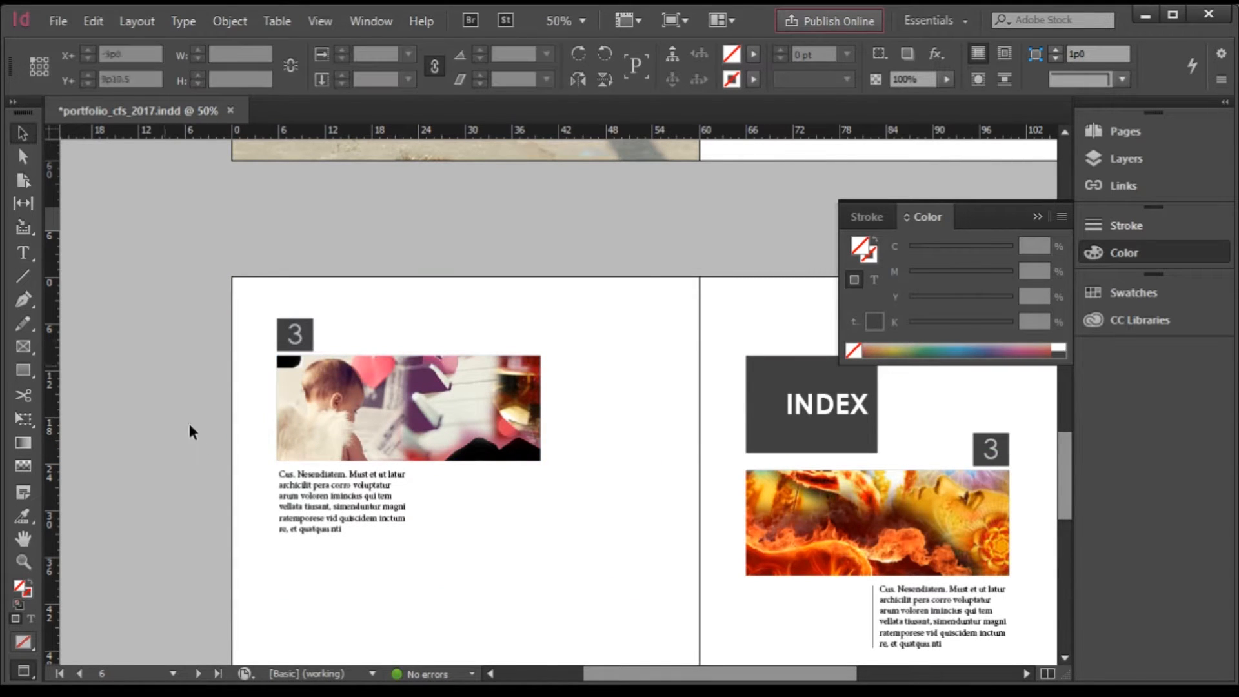
Duplicate the baby image block with its number and text, and place the copy lower on the same page at about X 20p5, Y 33p1
{"action": "scroll", "coordinate": [414, 403], "scroll_direction": "down", "scroll_amount": 1}
{"action": "scroll", "coordinate": [547, 493], "scroll_direction": "up", "scroll_amount": 1}
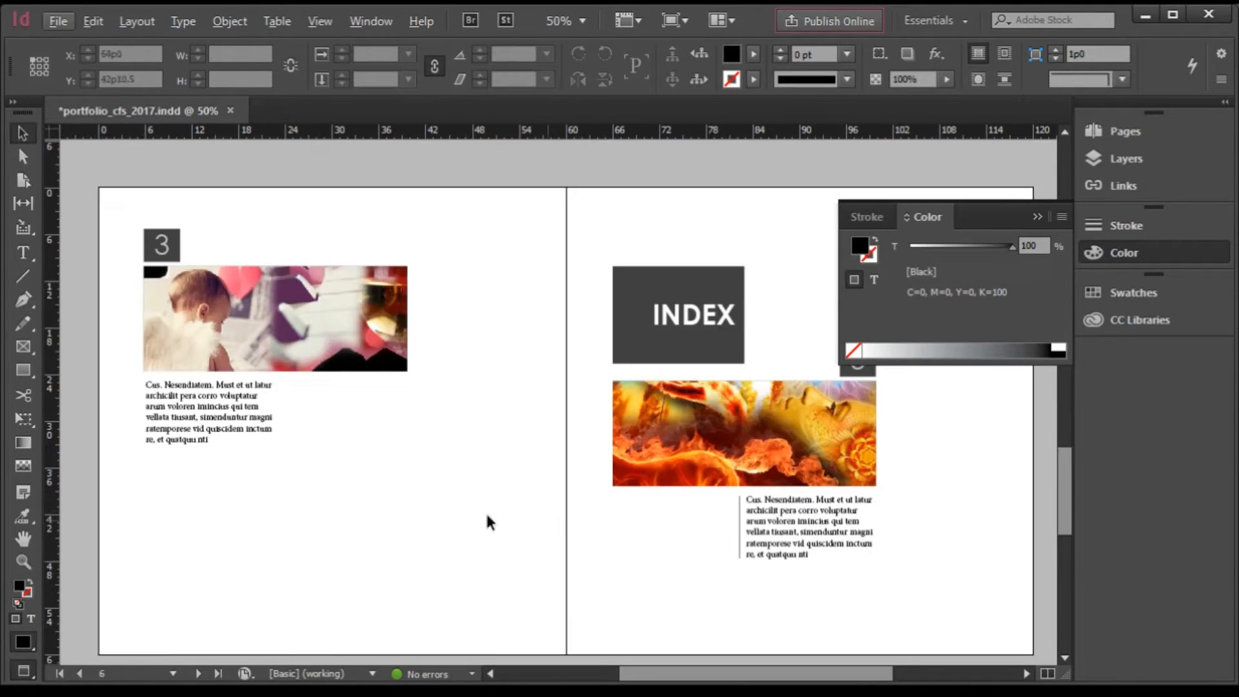
{"action": "left_click_drag", "start_coordinate": [285, 437], "coordinate": [154, 211]}
{"action": "left_click_drag", "start_coordinate": [228, 326], "coordinate": [423, 533]}
{"action": "scroll", "coordinate": [426, 526], "scroll_direction": "up", "scroll_amount": 1}
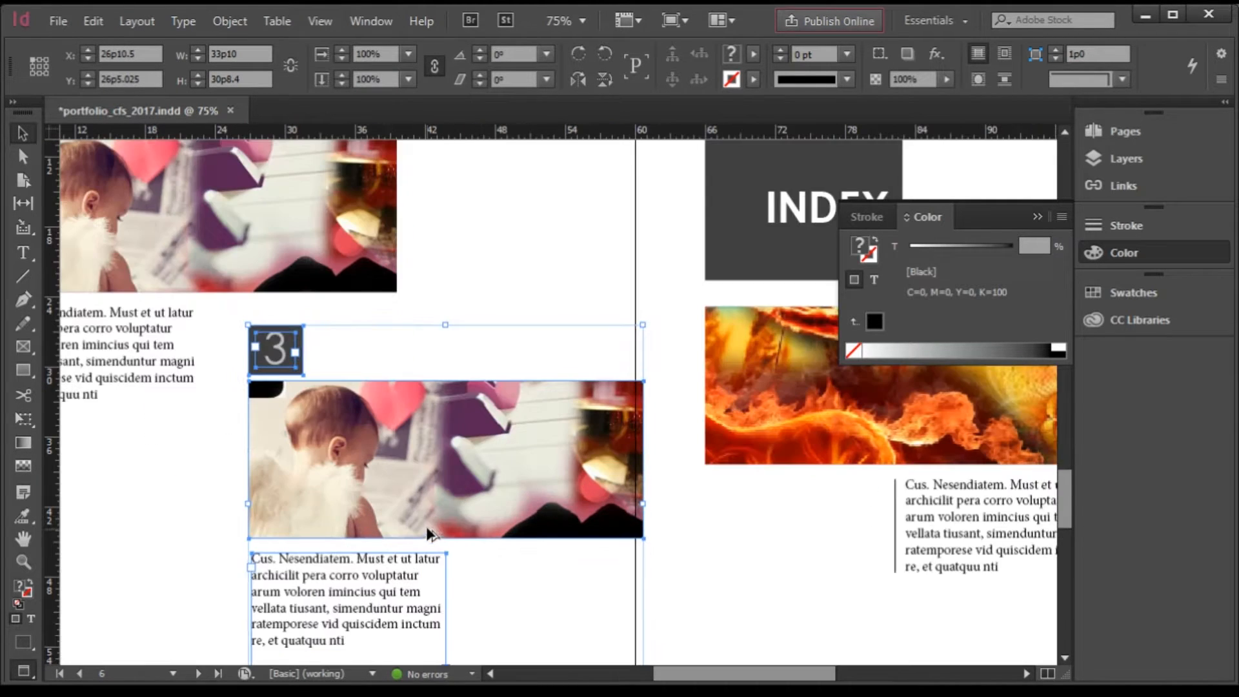
{"action": "left_click_drag", "start_coordinate": [413, 458], "coordinate": [339, 540]}
Switch the screen mode to Normal to show the margins and column guides
{"action": "left_click", "coordinate": [684, 22]}
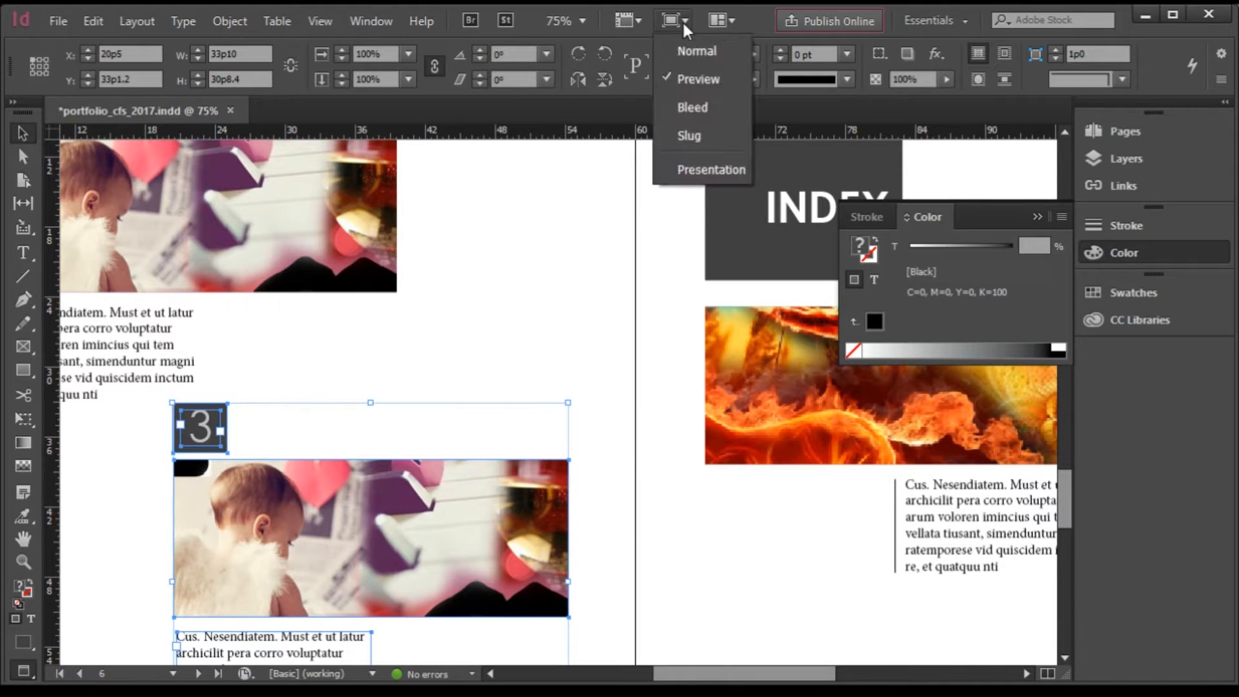
{"action": "left_click", "coordinate": [700, 54]}
{"action": "scroll", "coordinate": [603, 396], "scroll_direction": "down", "scroll_amount": 2}
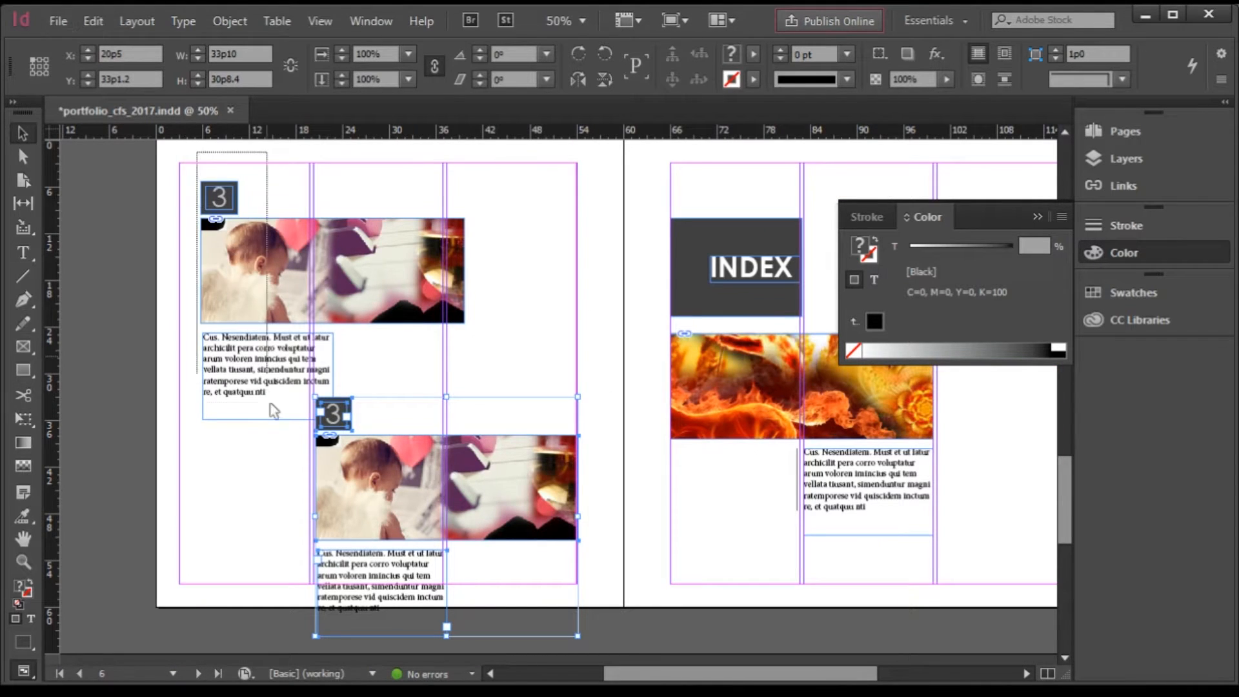
Align the upper block with the left margin at X 3p0 and move the lower block up slightly
{"action": "left_click_drag", "start_coordinate": [404, 503], "coordinate": [265, 277]}
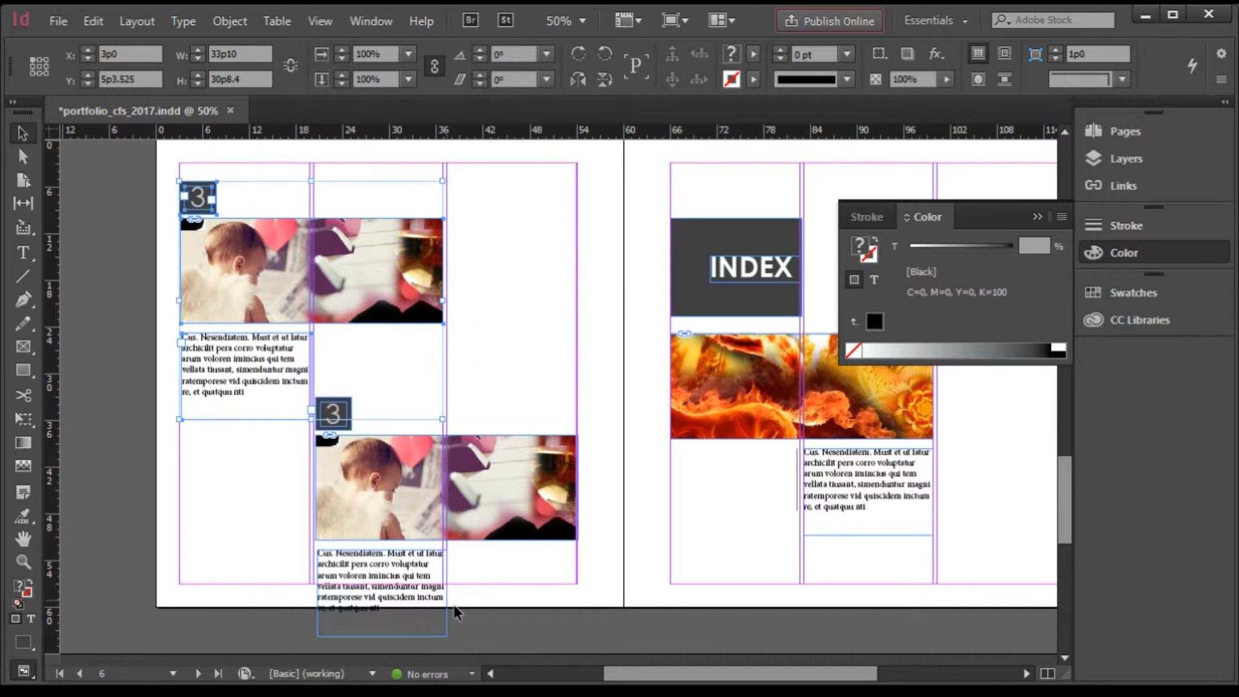
{"action": "left_click_drag", "start_coordinate": [413, 491], "coordinate": [412, 481]}
{"action": "left_click", "coordinate": [403, 351]}
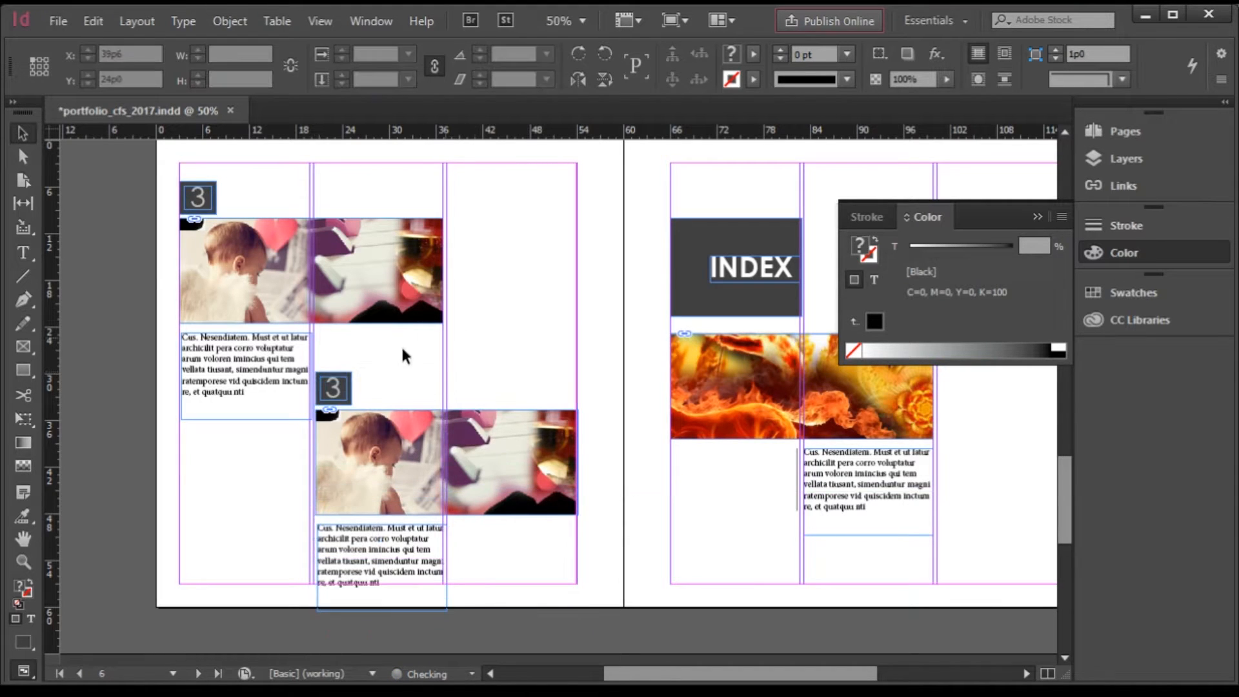
Narrow the lower image frame from its left side to about 27p4.5 and shift its number box and text to the right margin
{"action": "scroll", "coordinate": [358, 296], "scroll_direction": "up", "scroll_amount": 1}
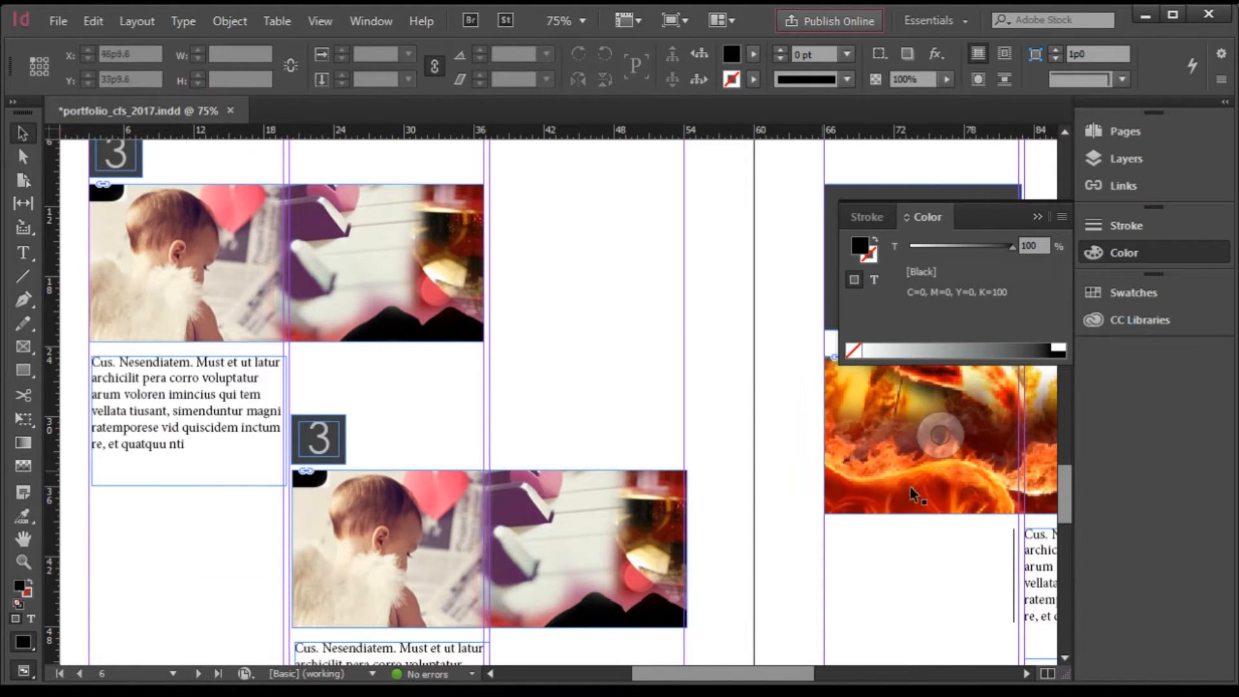
{"action": "scroll", "coordinate": [475, 444], "scroll_direction": "down", "scroll_amount": 1}
{"action": "left_click", "coordinate": [380, 515]}
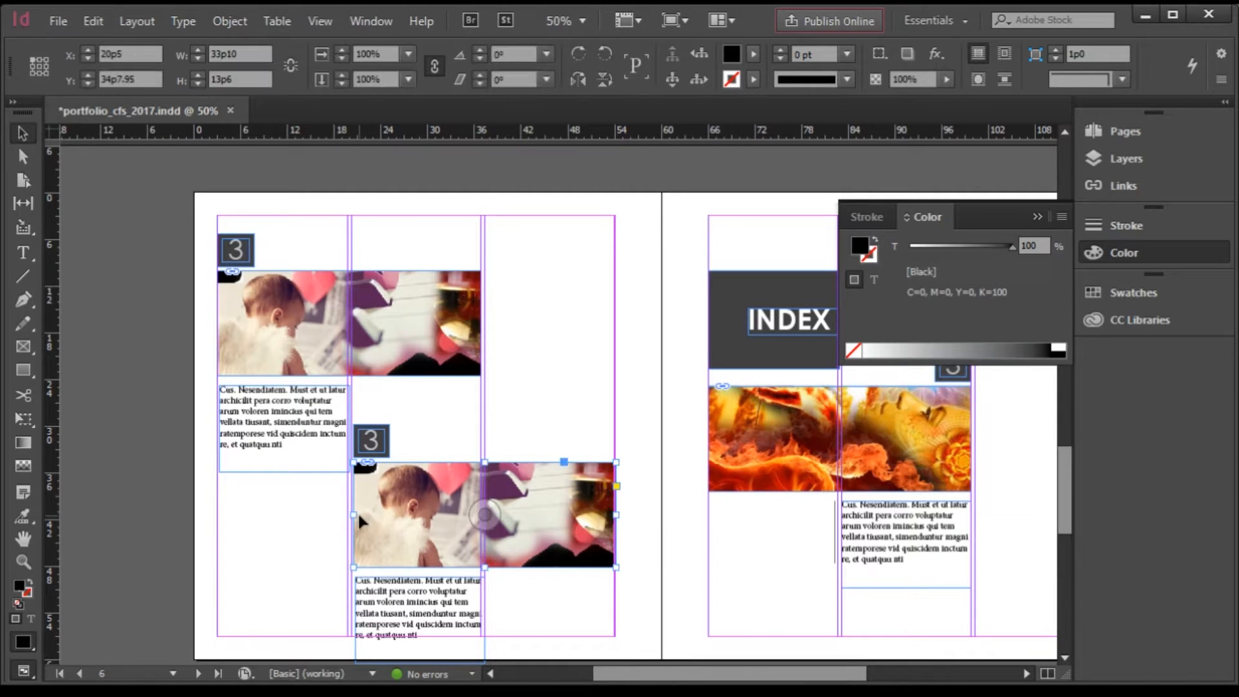
{"action": "left_click_drag", "start_coordinate": [354, 514], "coordinate": [403, 514]}
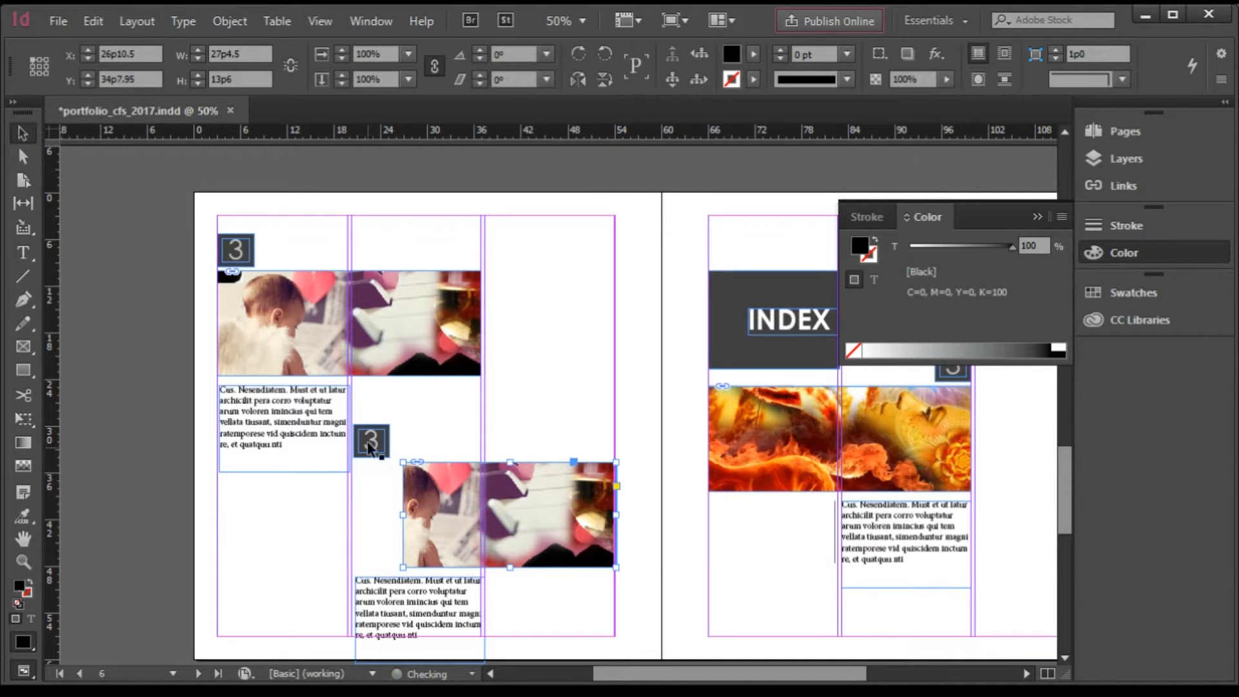
{"action": "left_click_drag", "start_coordinate": [385, 454], "coordinate": [599, 436]}
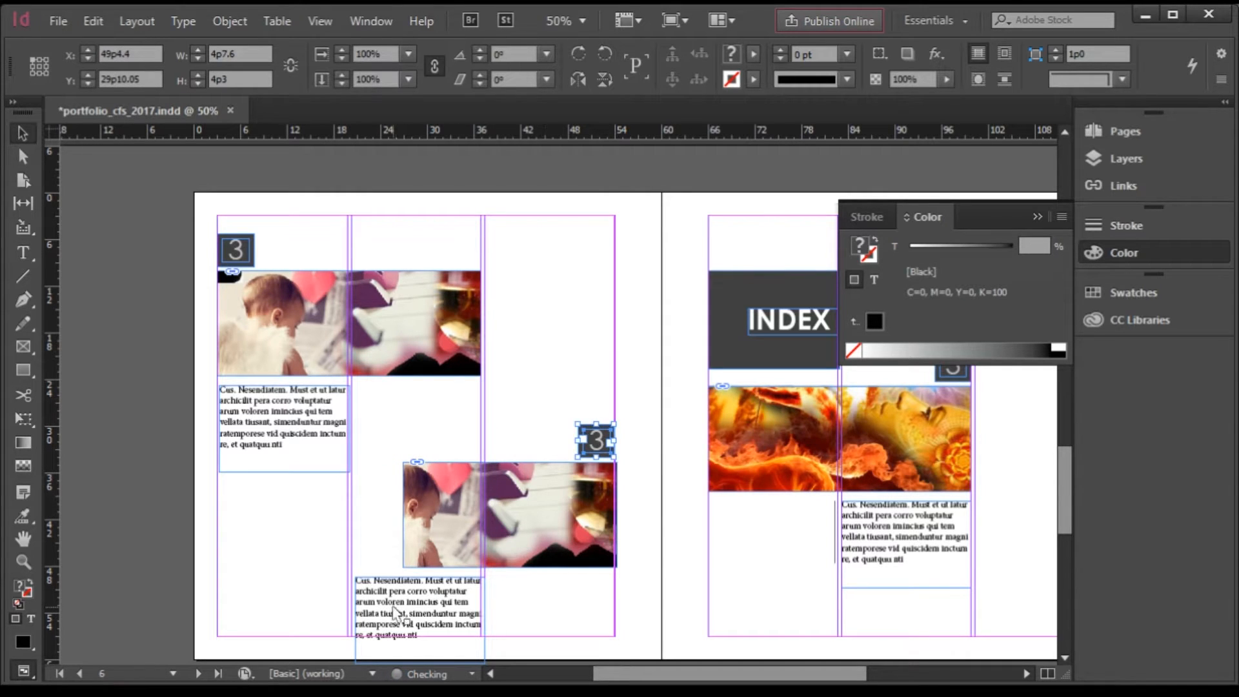
{"action": "left_click_drag", "start_coordinate": [394, 613], "coordinate": [511, 591]}
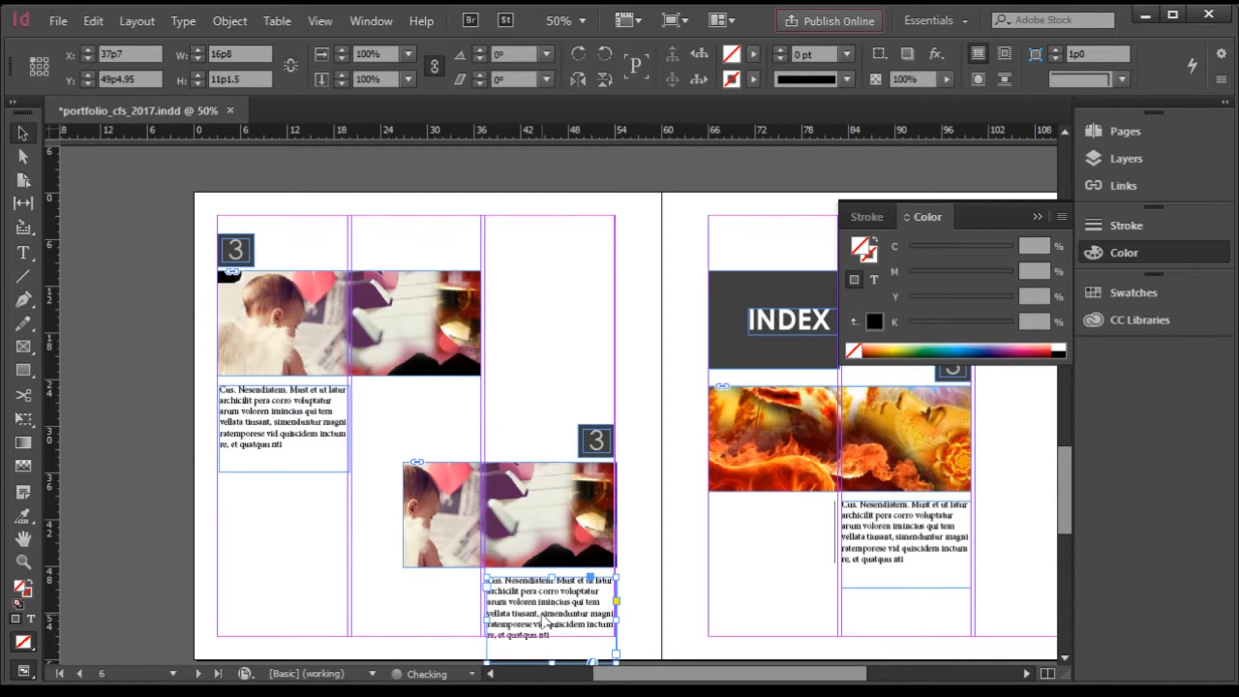
Delete the lower block's text after "ratemporese vid" and shorten its text frame to the bottom margin
{"action": "double_click", "coordinate": [543, 616]}
{"action": "left_click_drag", "start_coordinate": [547, 624], "coordinate": [569, 648]}
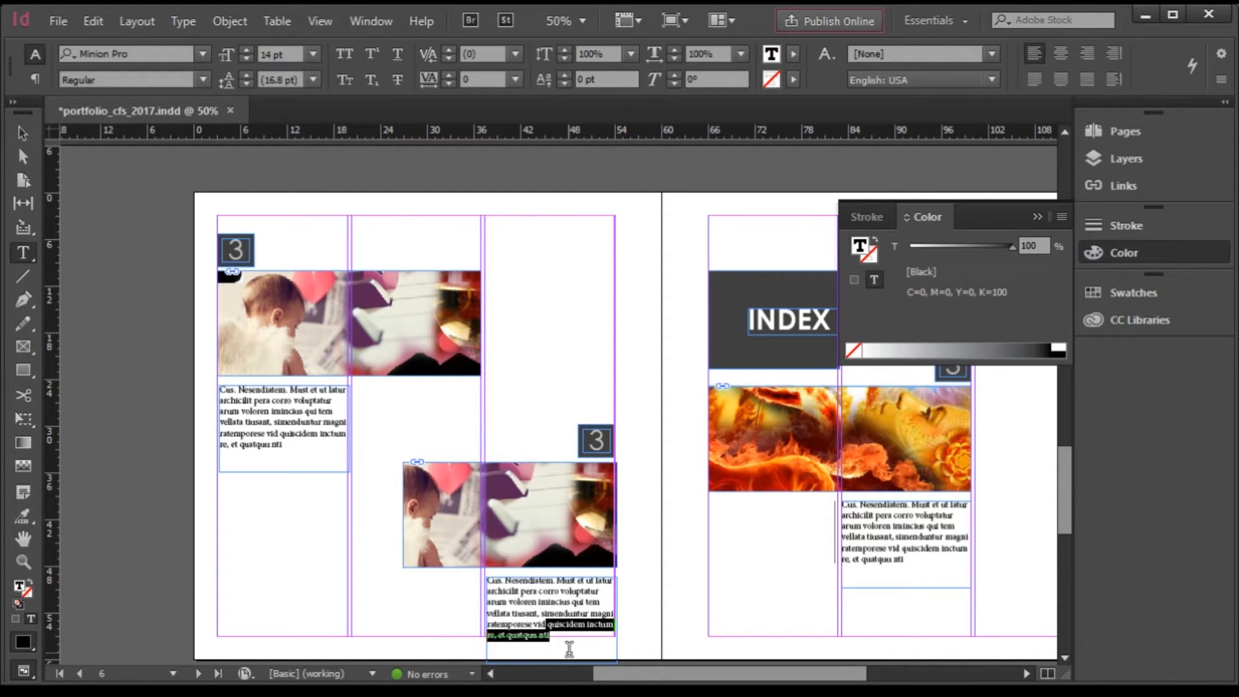
{"action": "key", "text": "BackSpace"}
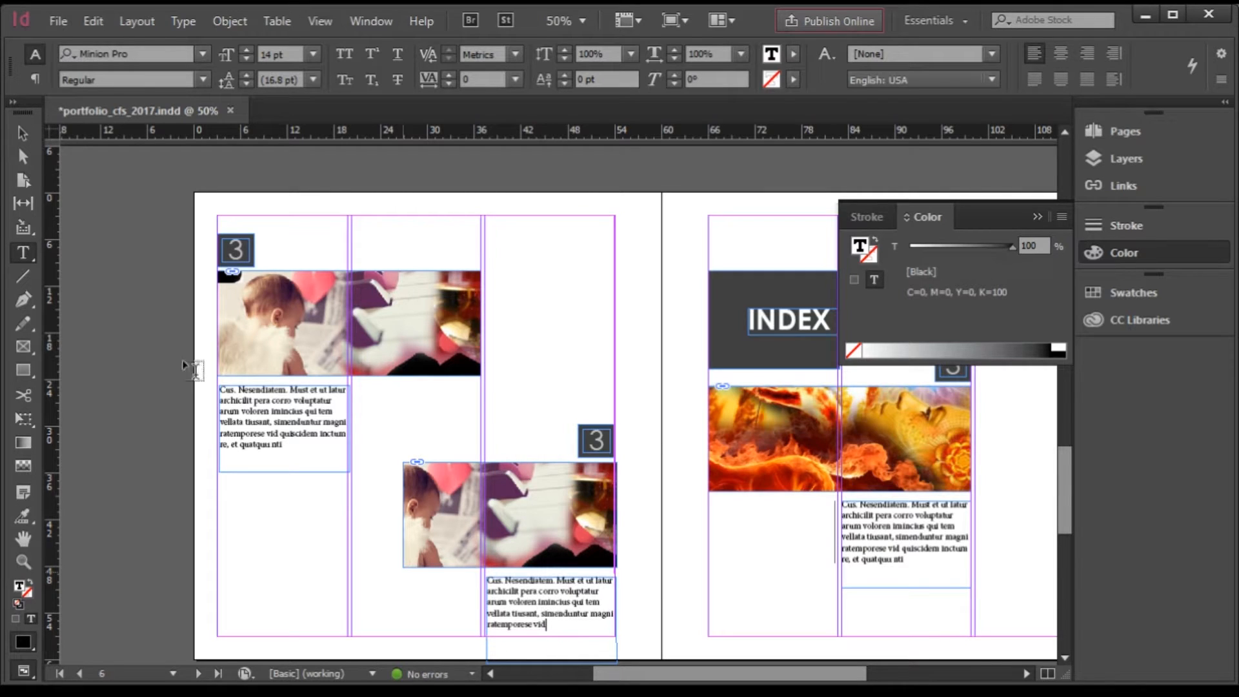
{"action": "left_click", "coordinate": [23, 133]}
{"action": "scroll", "coordinate": [536, 616], "scroll_direction": "down", "scroll_amount": 2}
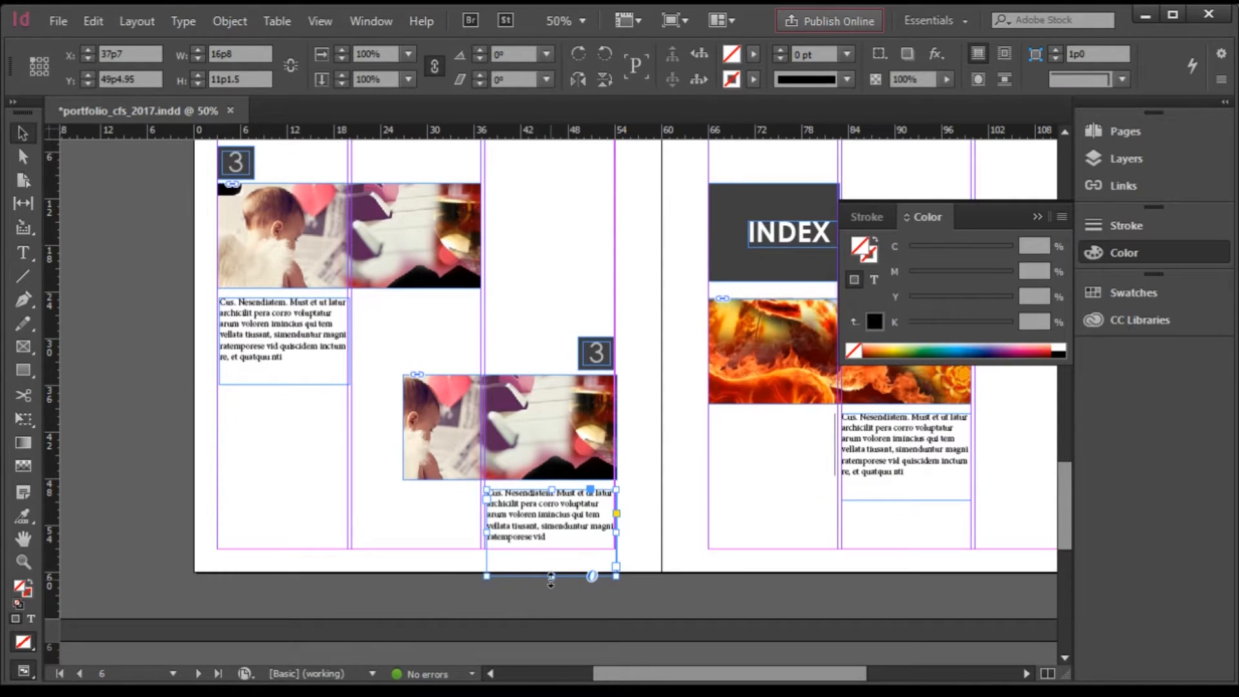
{"action": "left_click_drag", "start_coordinate": [551, 576], "coordinate": [553, 548]}
{"action": "left_click", "coordinate": [638, 606]}
{"action": "scroll", "coordinate": [681, 602], "scroll_direction": "up", "scroll_amount": 2}
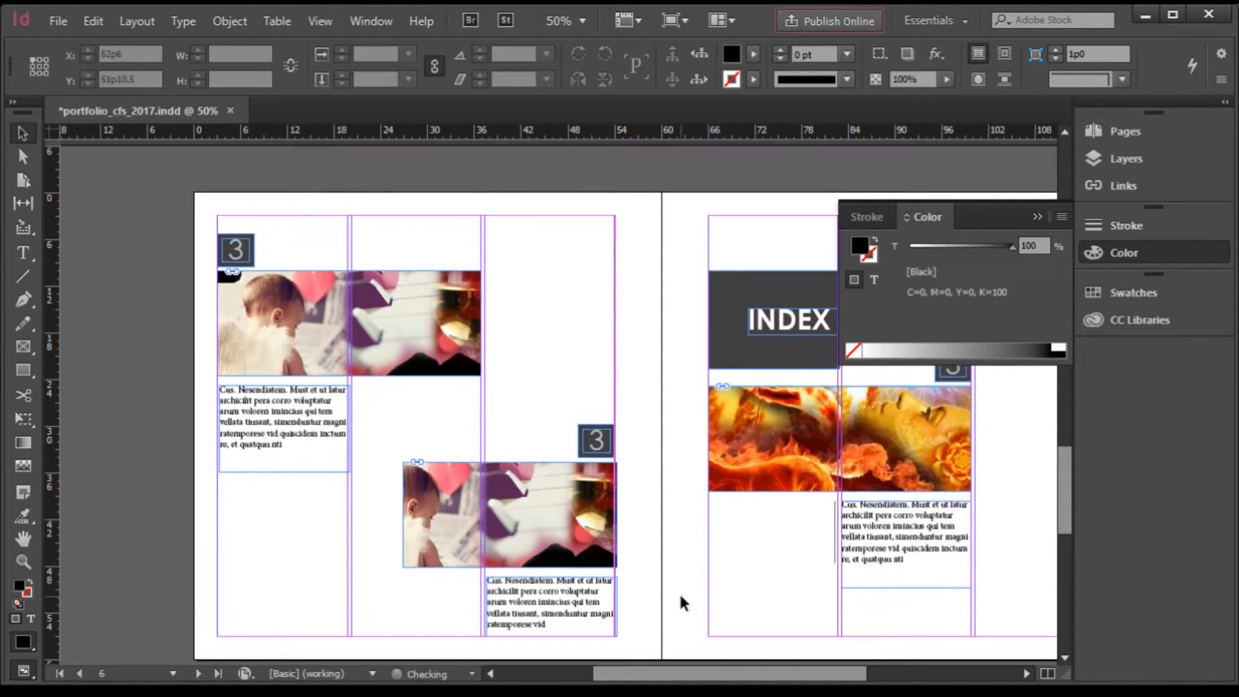
Move the whole lower block up about 5 picas, keeping it against the right margin
{"action": "left_click_drag", "start_coordinate": [545, 374], "coordinate": [599, 646]}
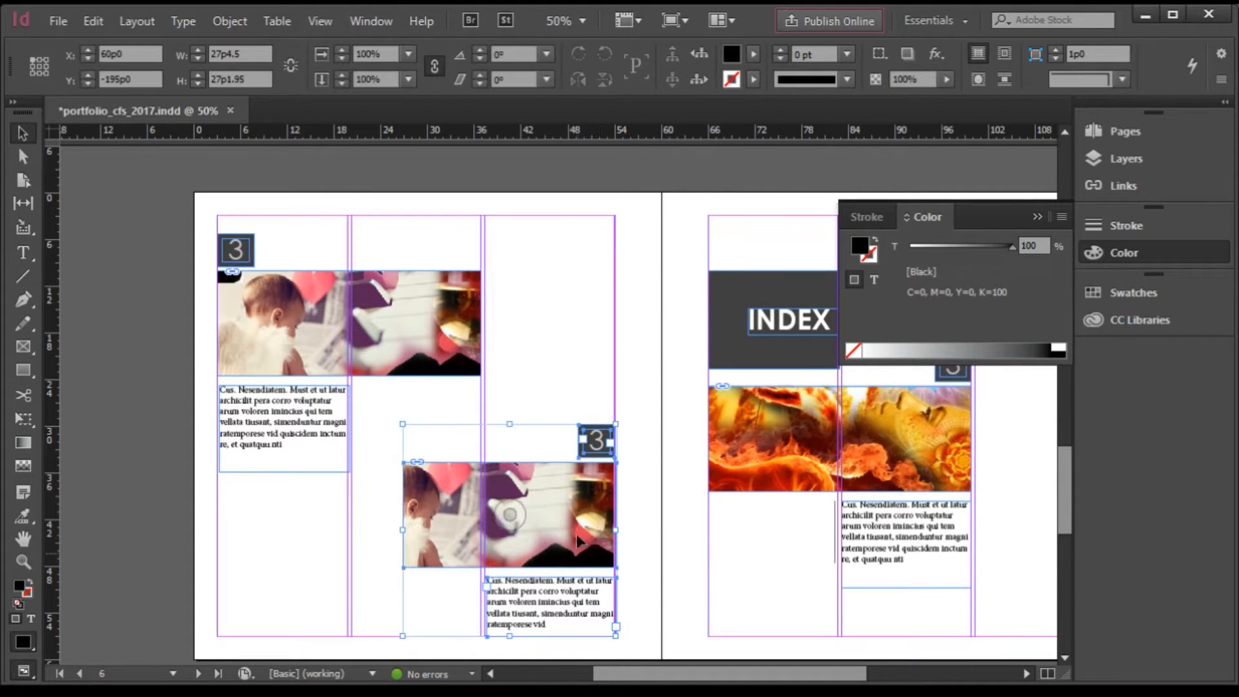
{"action": "left_click_drag", "start_coordinate": [579, 541], "coordinate": [579, 502]}
{"action": "left_click", "coordinate": [373, 524]}
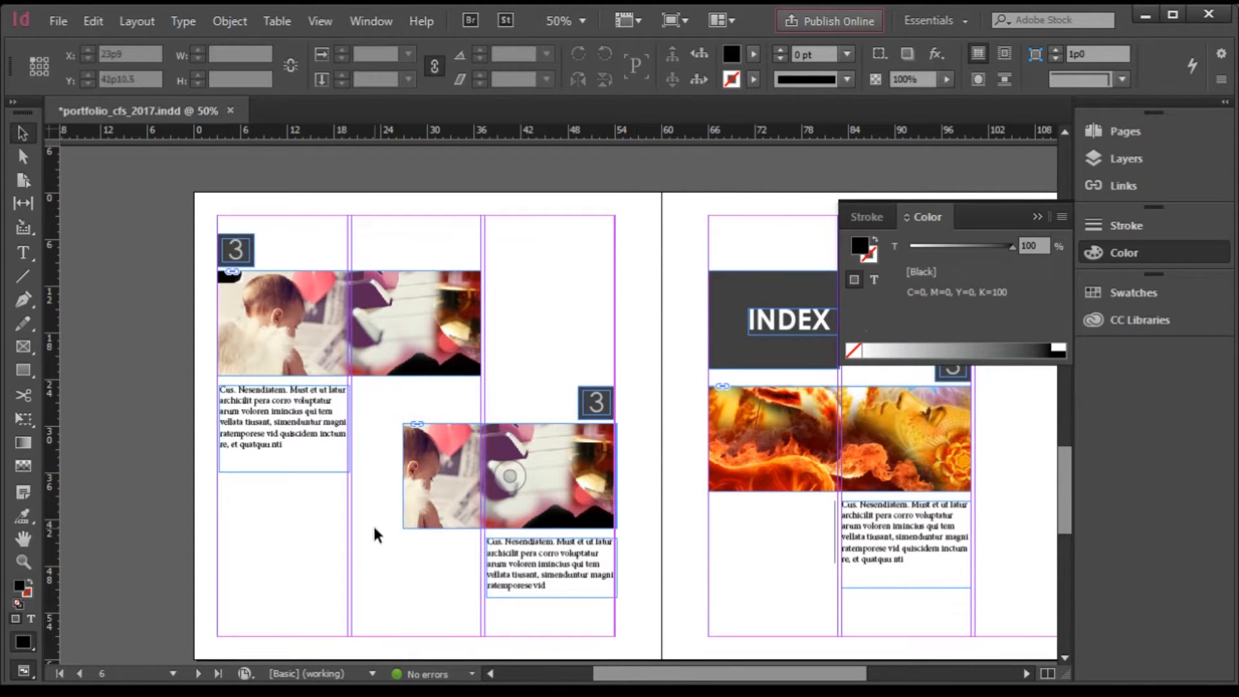
Replace the lower block's image with "twisted waves and sprinkling water" and adjust its position inside the frame
{"action": "double_click", "coordinate": [427, 481]}
{"action": "left_click", "coordinate": [429, 551]}
{"action": "left_click", "coordinate": [446, 476]}
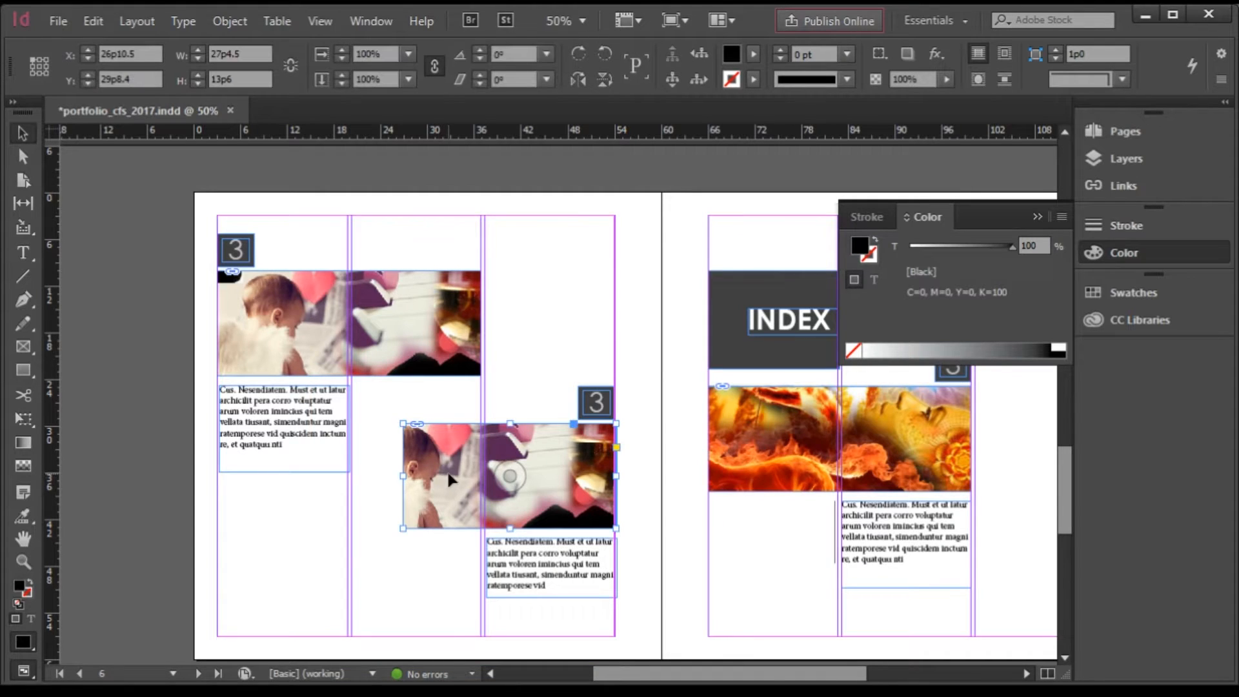
{"action": "key", "text": "ctrl+d"}
{"action": "double_click", "coordinate": [655, 266]}
{"action": "left_click_drag", "start_coordinate": [521, 479], "coordinate": [522, 467]}
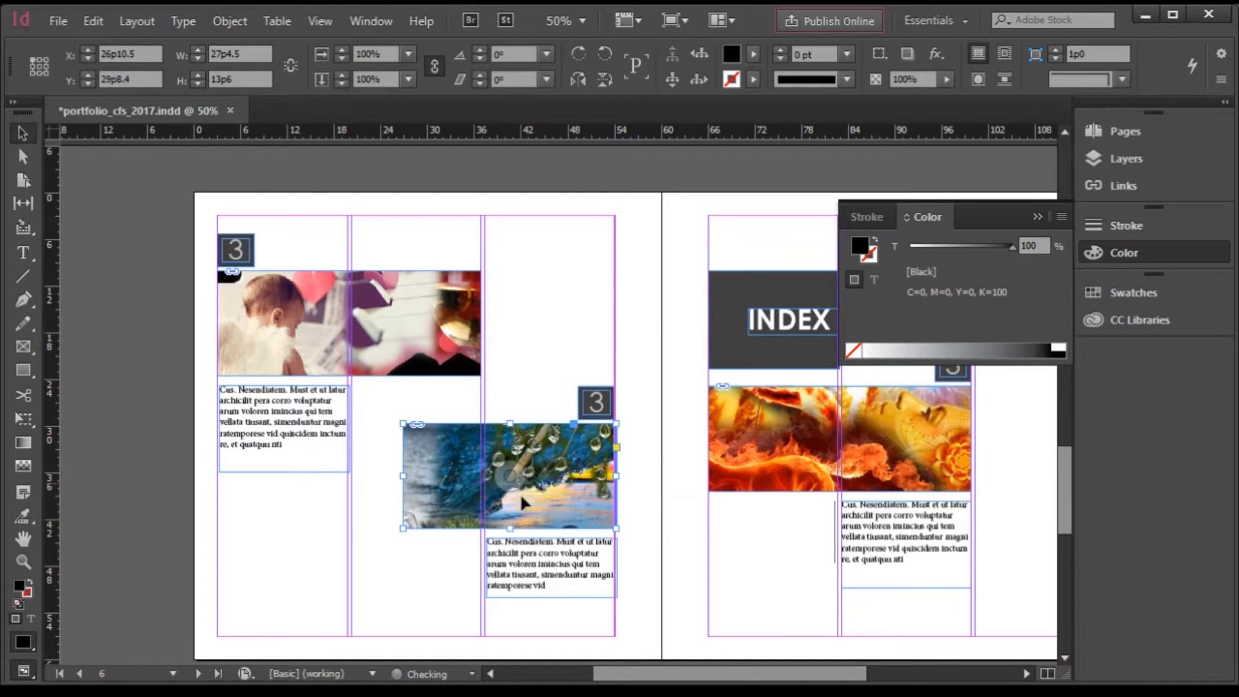
{"action": "left_click", "coordinate": [314, 533]}
Renumber the baby image block as 1 and the water image block as 2
{"action": "scroll", "coordinate": [289, 537], "scroll_direction": "down", "scroll_amount": 1}
{"action": "scroll", "coordinate": [659, 478], "scroll_direction": "up", "scroll_amount": 1}
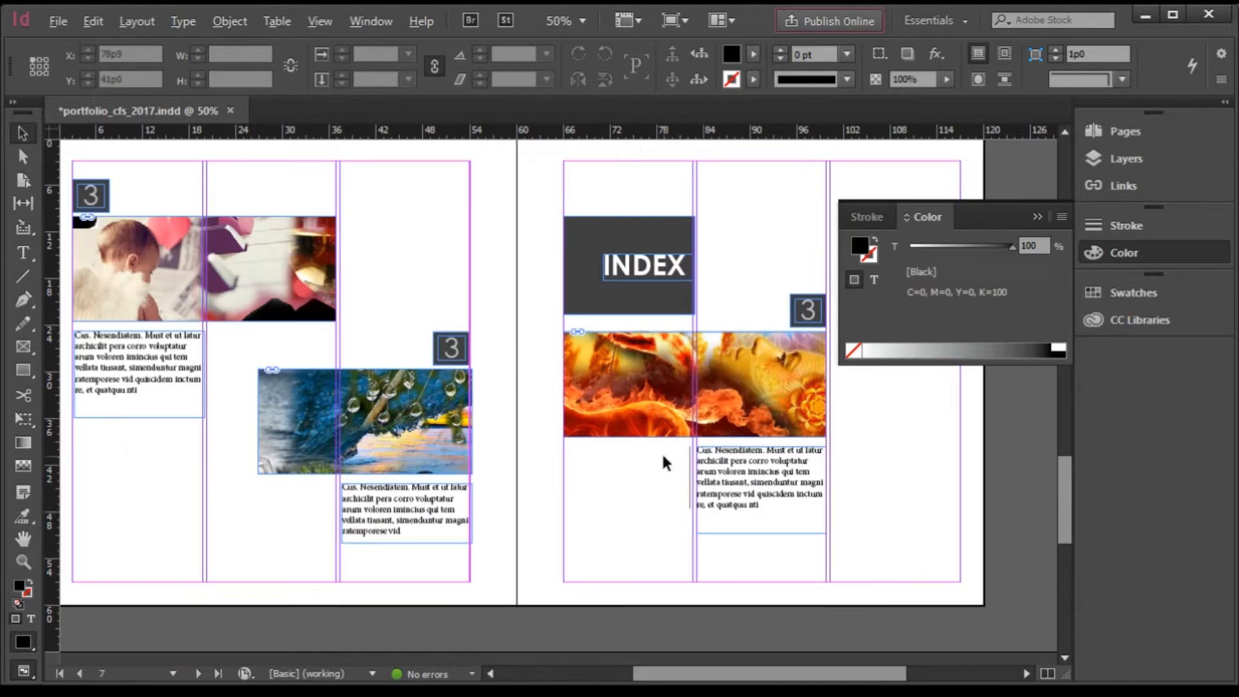
{"action": "scroll", "coordinate": [695, 544], "scroll_direction": "up", "scroll_amount": 1}
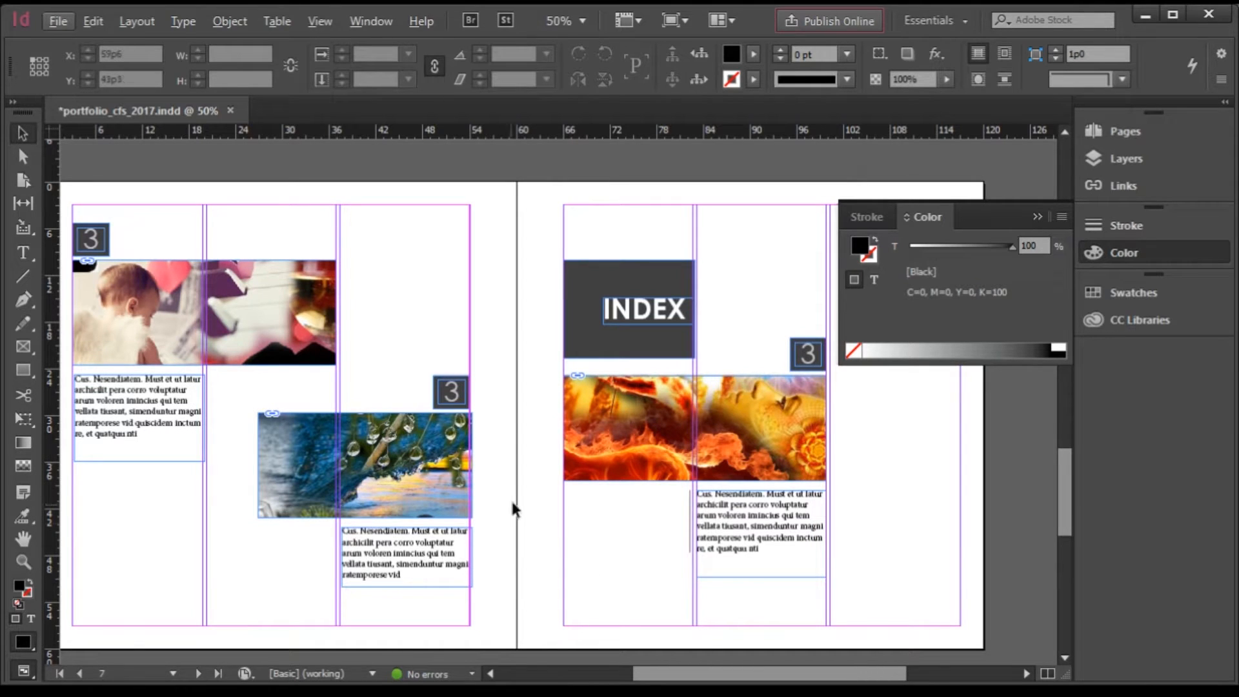
{"action": "double_click", "coordinate": [94, 247]}
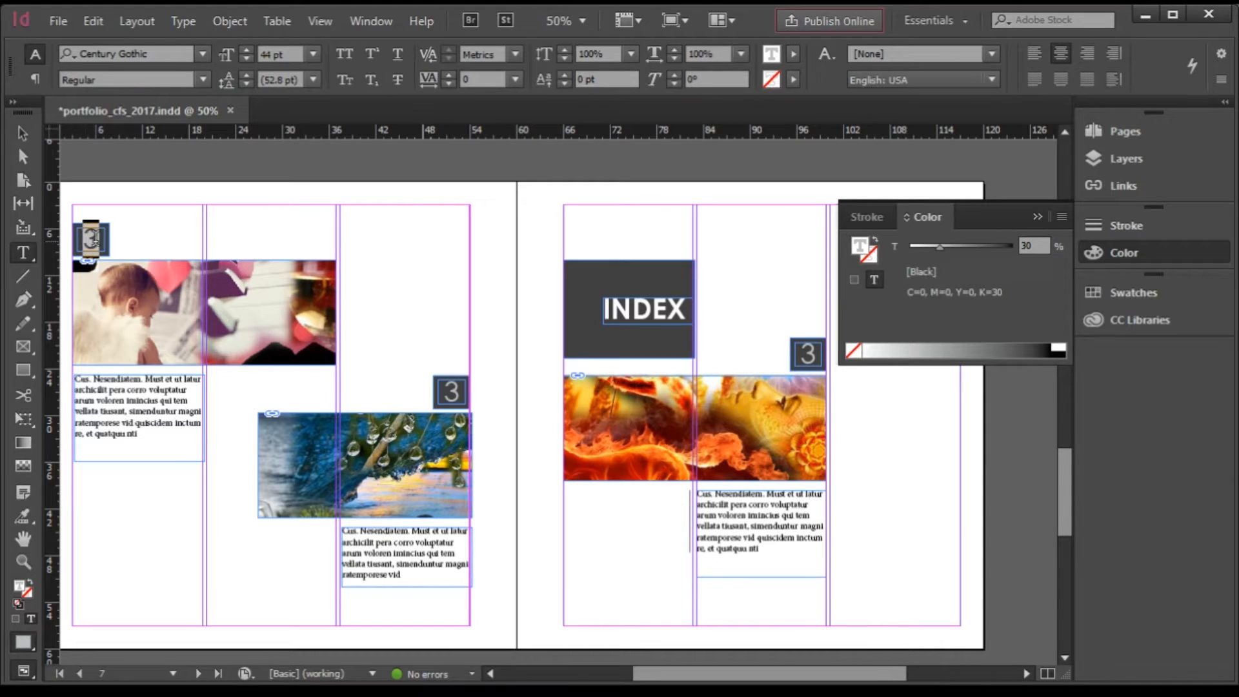
{"action": "type", "text": "1"}
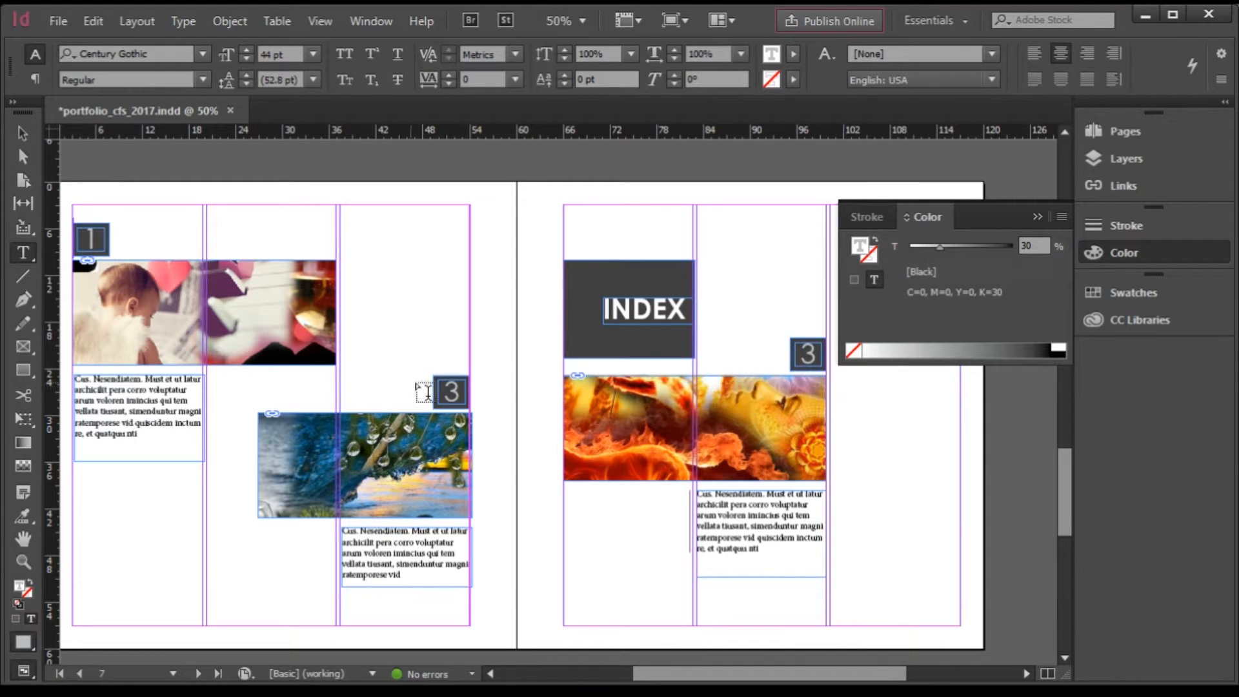
{"action": "double_click", "coordinate": [455, 387]}
{"action": "type", "text": "2"}
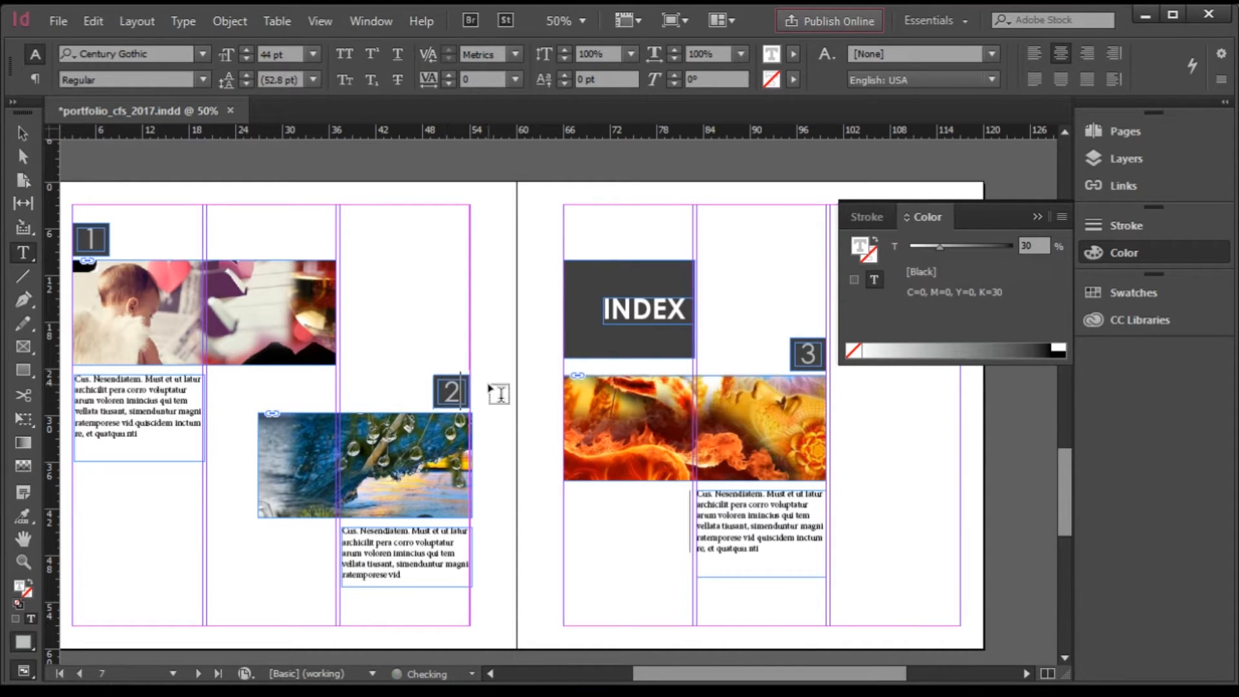
{"action": "left_click", "coordinate": [23, 133]}
{"action": "left_click", "coordinate": [418, 284]}
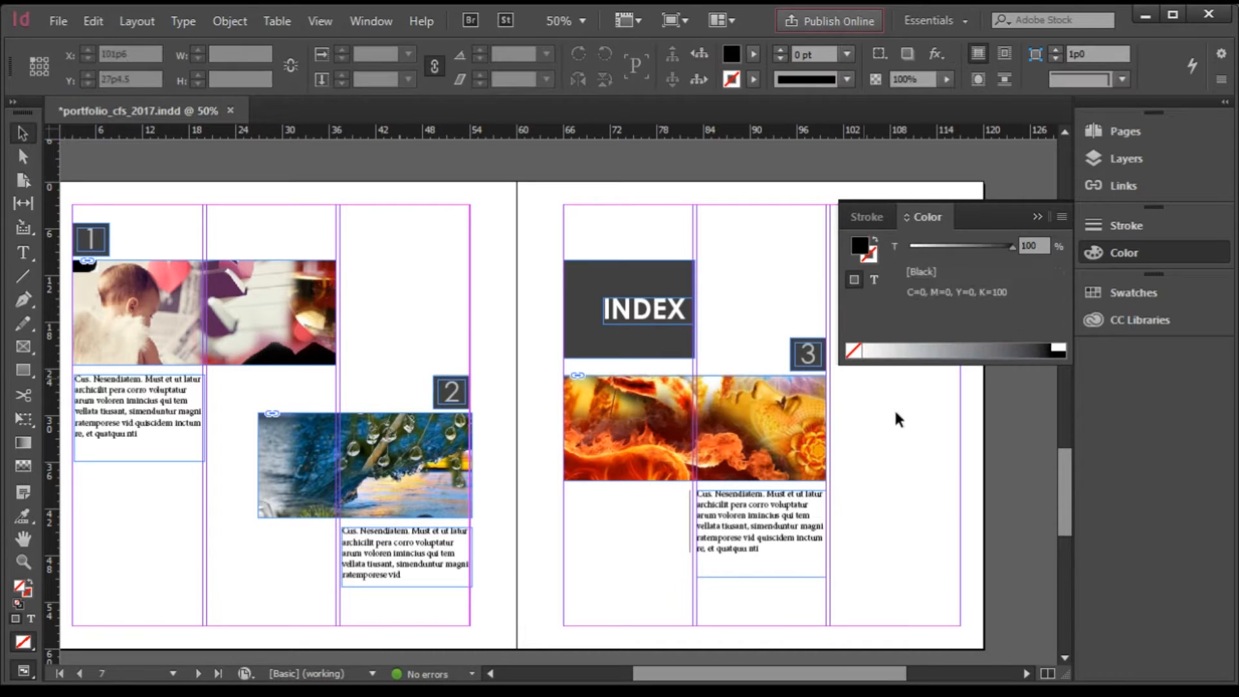
{"action": "key", "text": "ctrl+minus"}
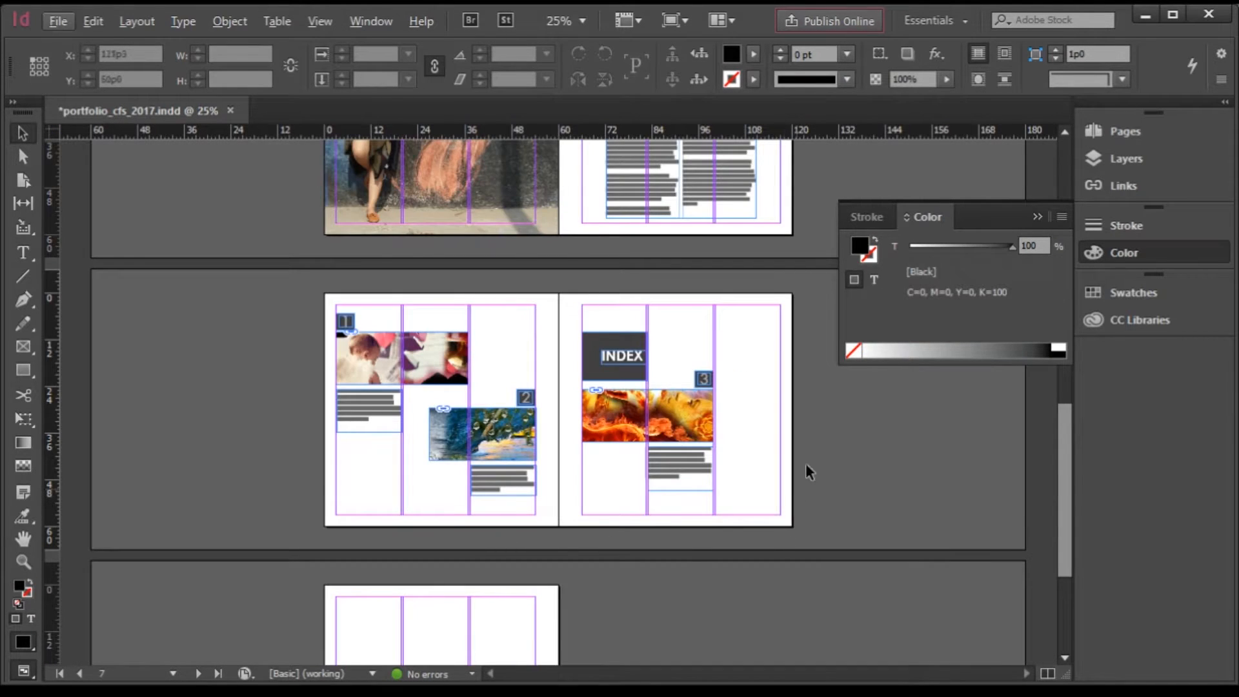
Copy block 3's fire image to the top of the third column and crop its frame to the right margin
{"action": "key", "text": "ctrl+equal"}
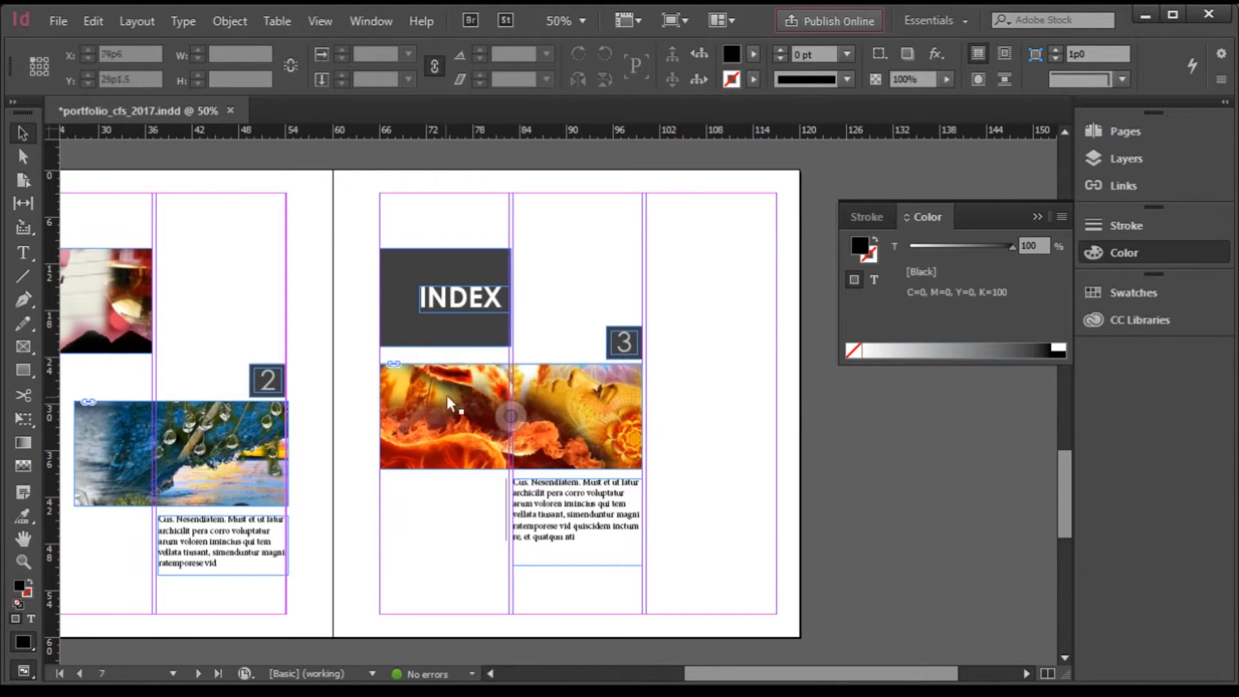
{"action": "left_click_drag", "start_coordinate": [446, 395], "coordinate": [714, 233]}
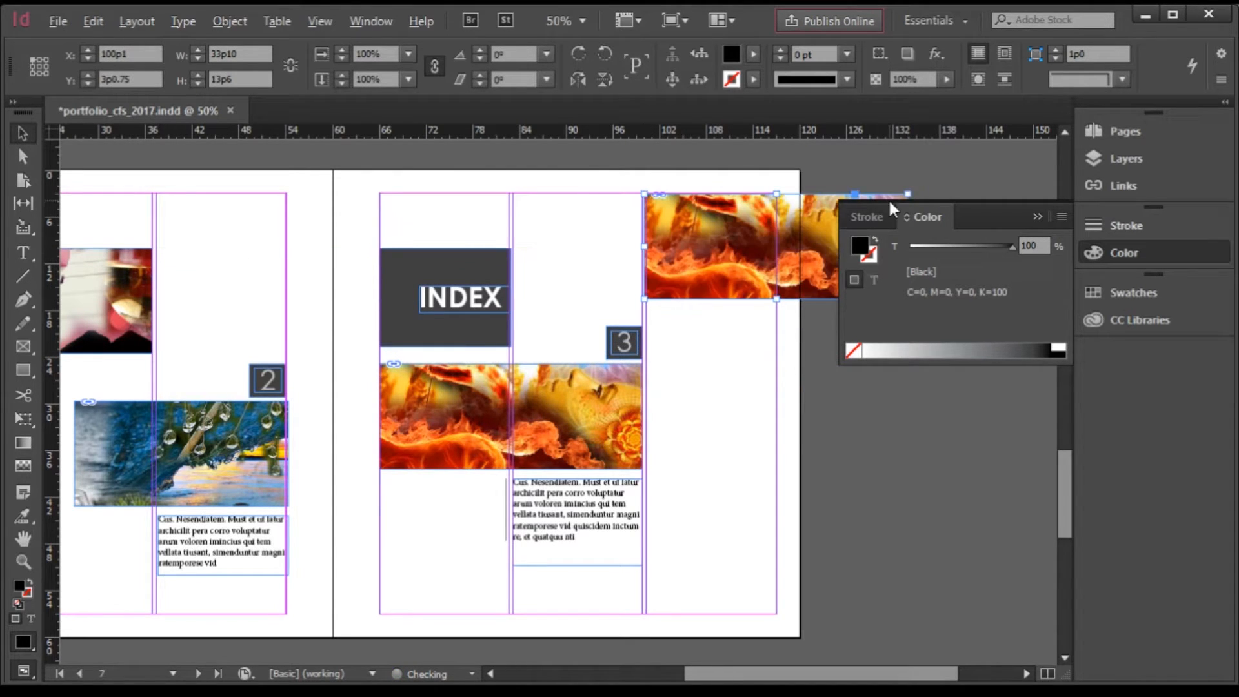
{"action": "key", "text": "ctrl+minus"}
{"action": "left_click", "coordinate": [1038, 215]}
{"action": "key", "text": "ctrl+equal"}
{"action": "key", "text": "ctrl+equal"}
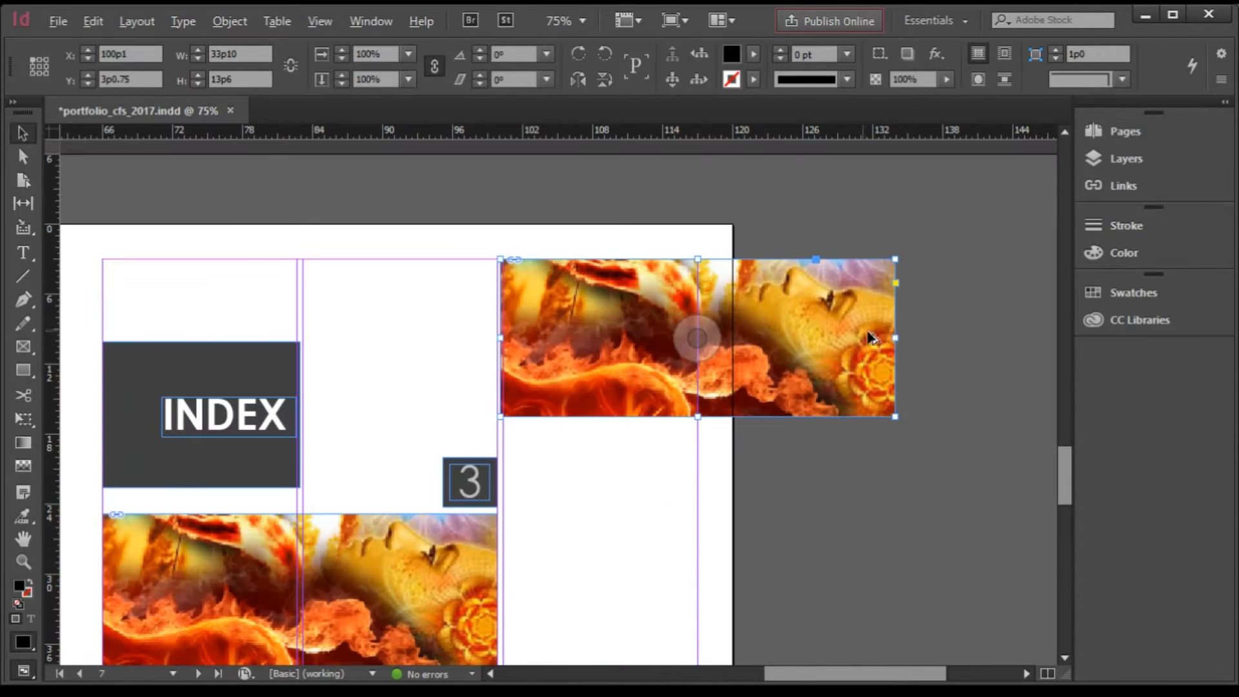
{"action": "left_click_drag", "start_coordinate": [895, 338], "coordinate": [697, 352]}
{"action": "left_click", "coordinate": [778, 413]}
Trim the cropped fire image frame to the third column's left guide, making it 16p8 wide
{"action": "key", "text": "ctrl+equal"}
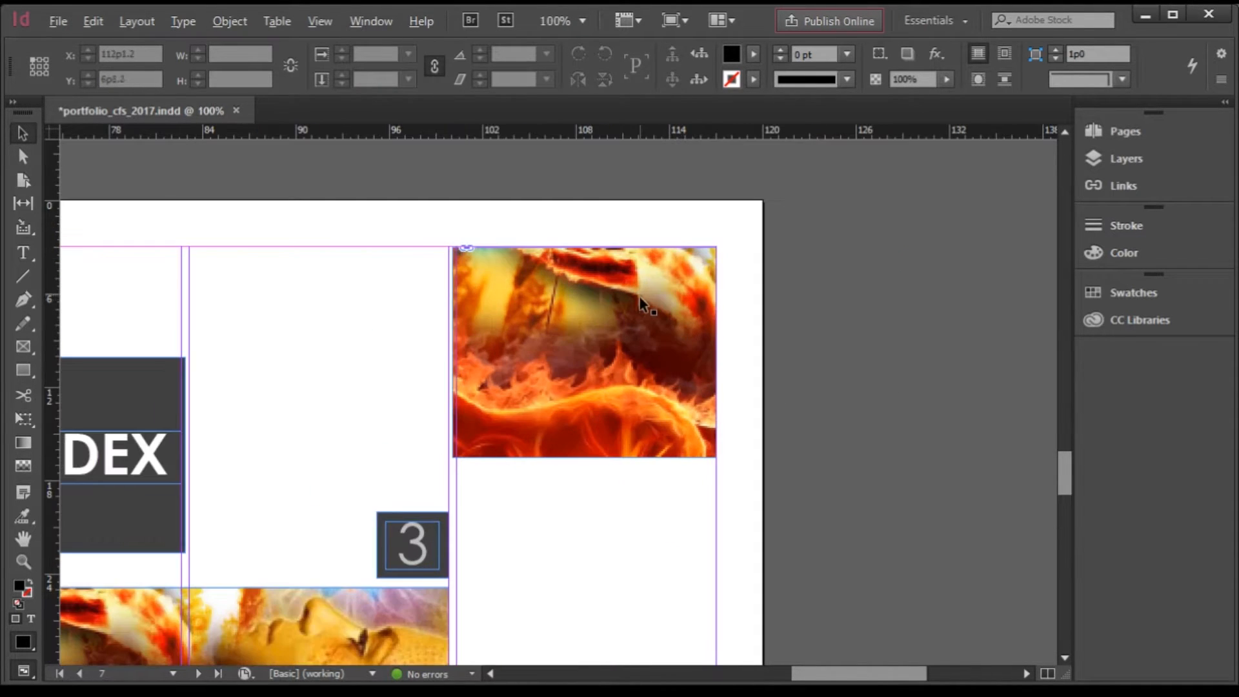
{"action": "key", "text": "ctrl+equal"}
{"action": "key", "text": "ctrl+equal"}
{"action": "key", "text": "ctrl+equal"}
{"action": "left_click", "coordinate": [382, 381]}
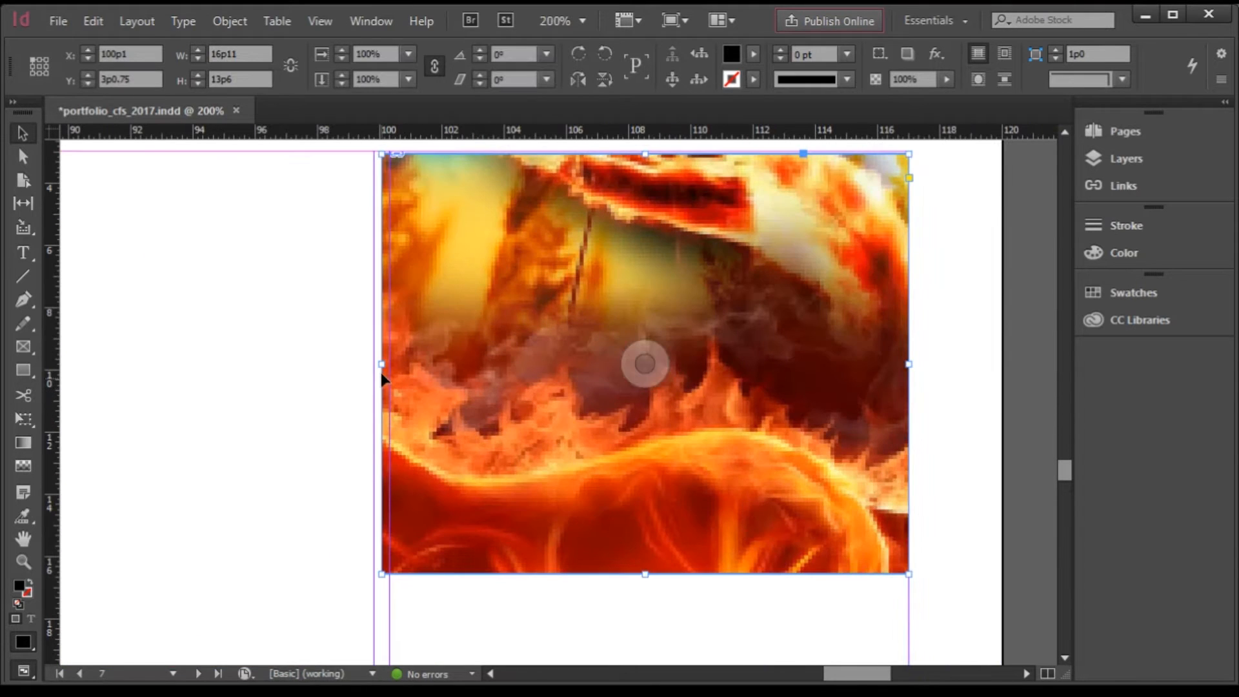
{"action": "left_click_drag", "start_coordinate": [382, 365], "coordinate": [390, 365]}
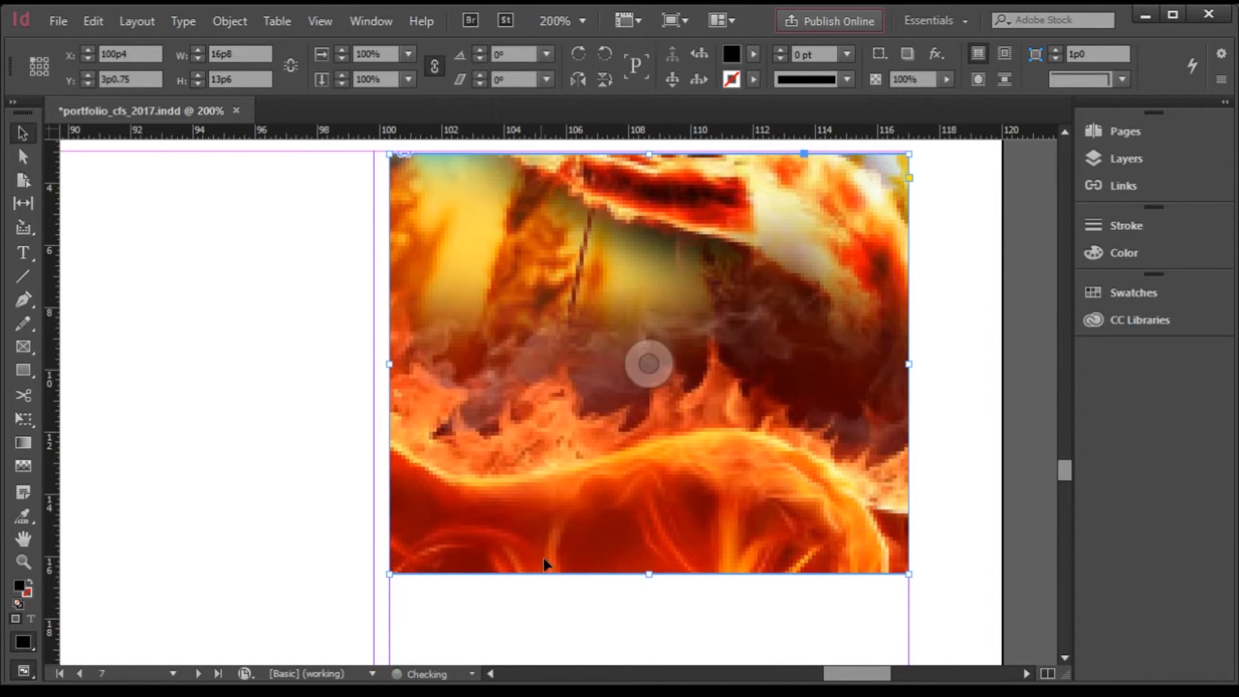
{"action": "left_click", "coordinate": [559, 614]}
Nudge the cropped fire image up about 1 pt onto the top margin guide
{"action": "scroll", "coordinate": [611, 477], "scroll_direction": "down", "scroll_amount": 1}
{"action": "scroll", "coordinate": [682, 284], "scroll_direction": "up", "scroll_amount": 3}
{"action": "scroll", "coordinate": [568, 316], "scroll_direction": "down", "scroll_amount": 2}
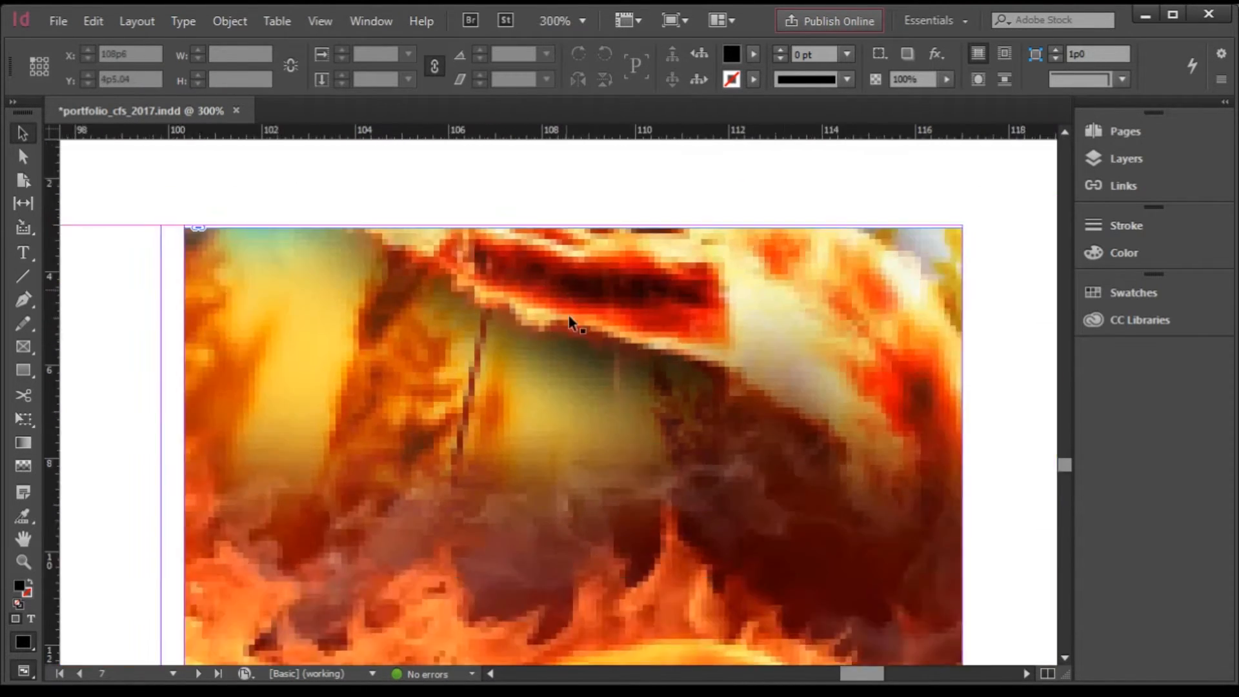
{"action": "scroll", "coordinate": [406, 255], "scroll_direction": "up", "scroll_amount": 1}
{"action": "left_click", "coordinate": [352, 325]}
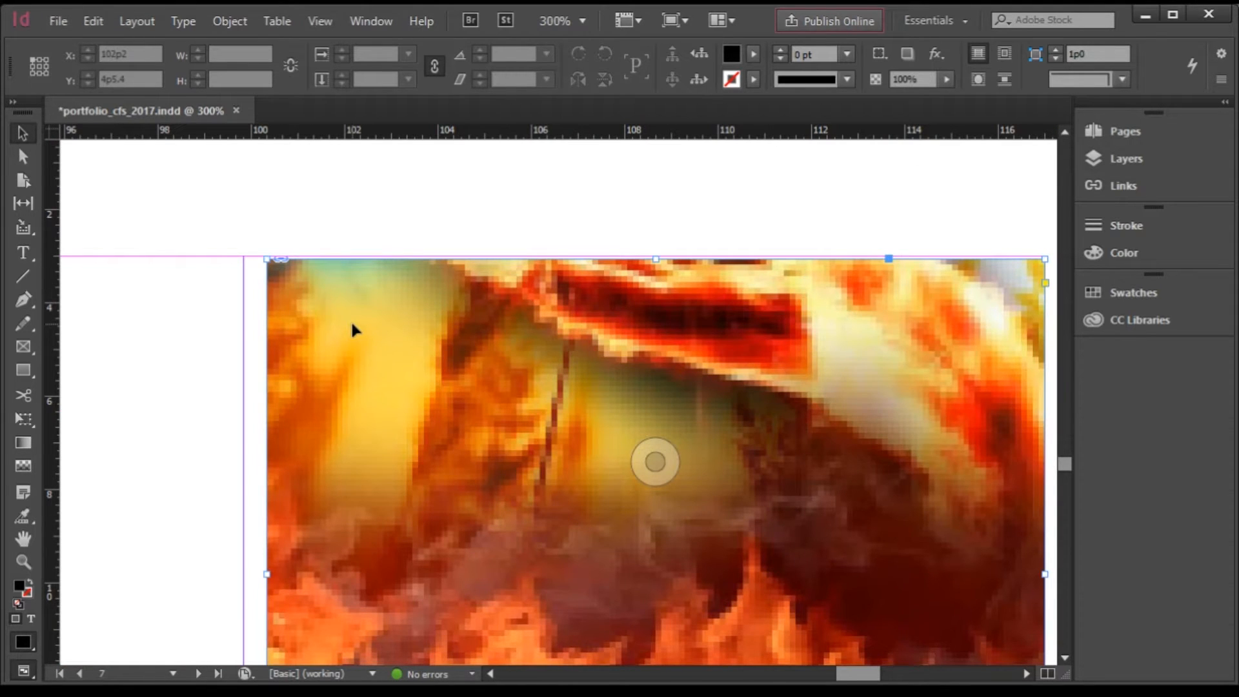
{"action": "left_click", "coordinate": [366, 224]}
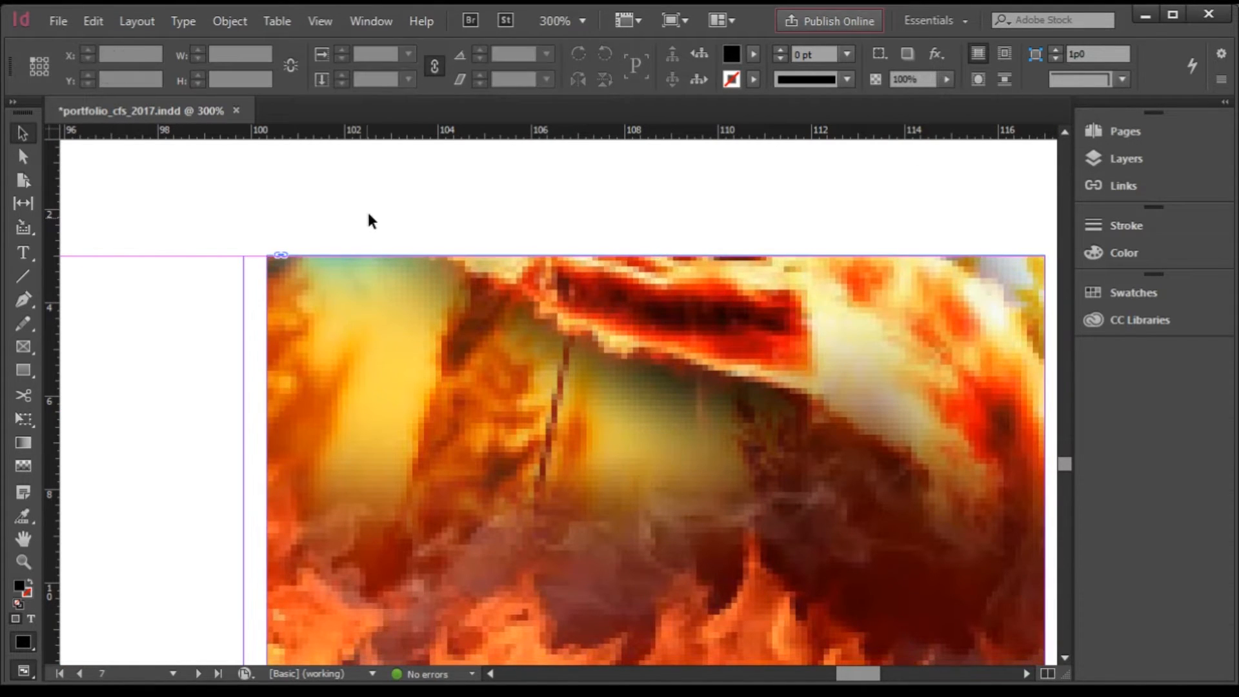
Copy block 3's text frame beneath the cropped fire image, fitted to the third column
{"action": "scroll", "coordinate": [369, 228], "scroll_direction": "down", "scroll_amount": 2}
{"action": "scroll", "coordinate": [530, 324], "scroll_direction": "down", "scroll_amount": 3}
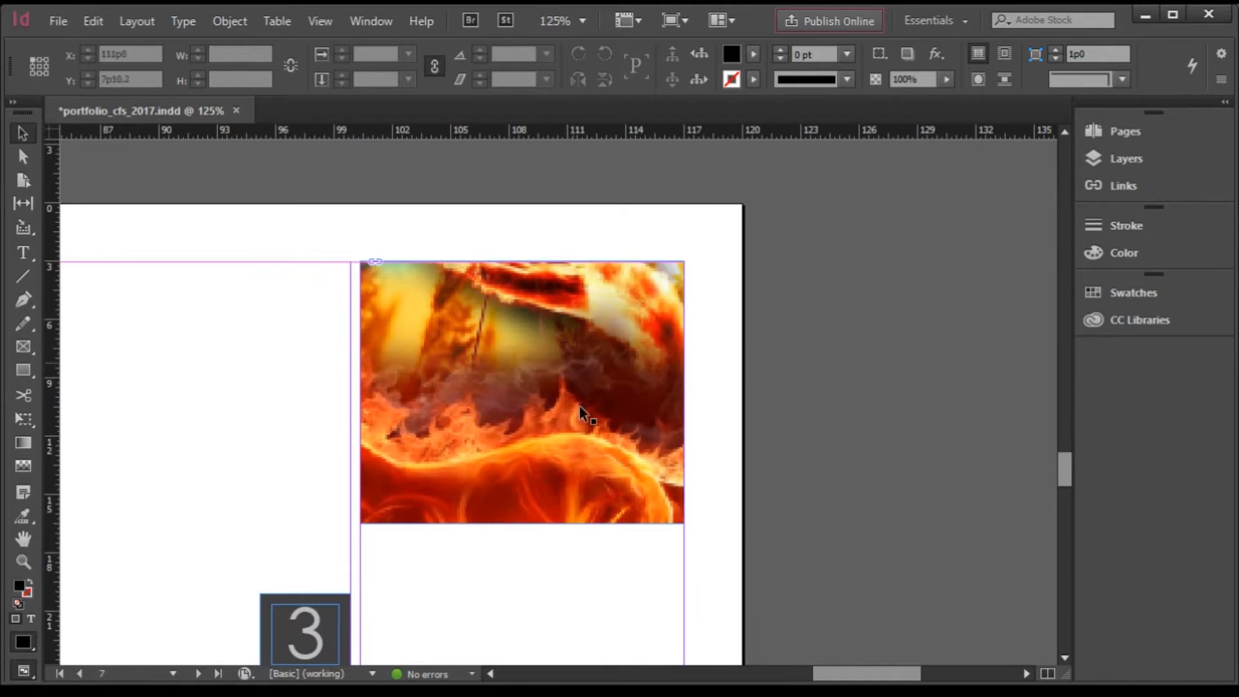
{"action": "scroll", "coordinate": [491, 497], "scroll_direction": "down", "scroll_amount": 1}
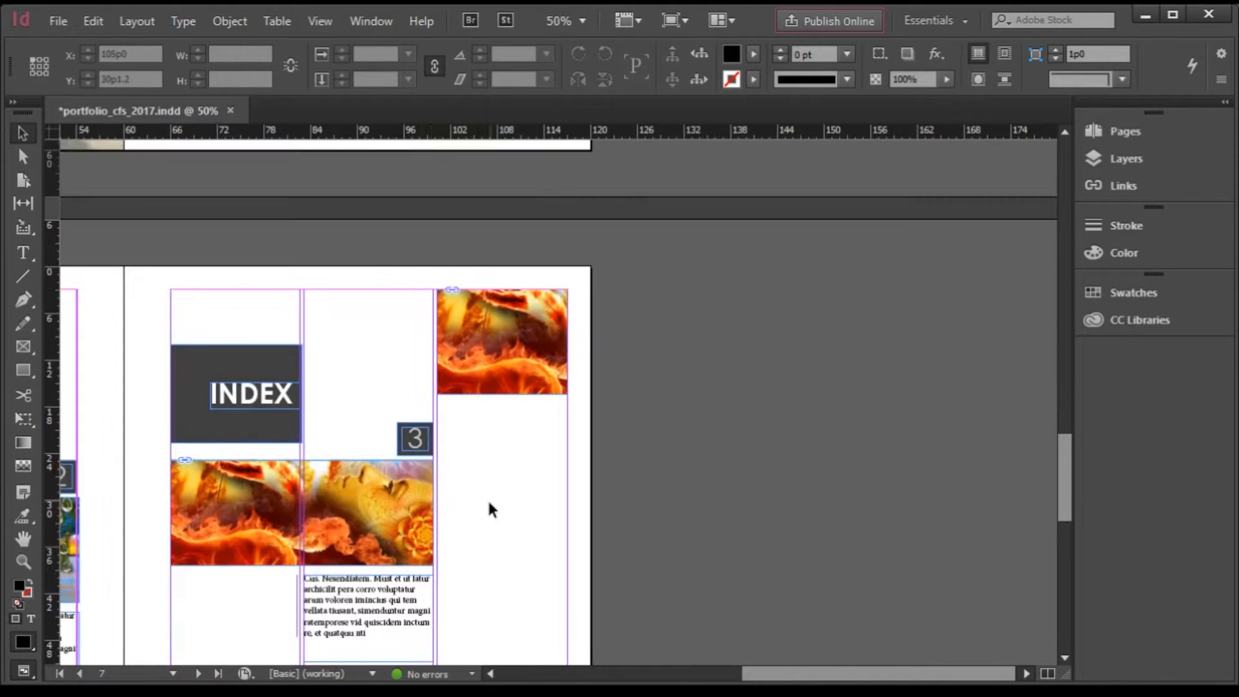
{"action": "left_click_drag", "start_coordinate": [369, 606], "coordinate": [509, 439]}
{"action": "scroll", "coordinate": [516, 426], "scroll_direction": "up", "scroll_amount": 2}
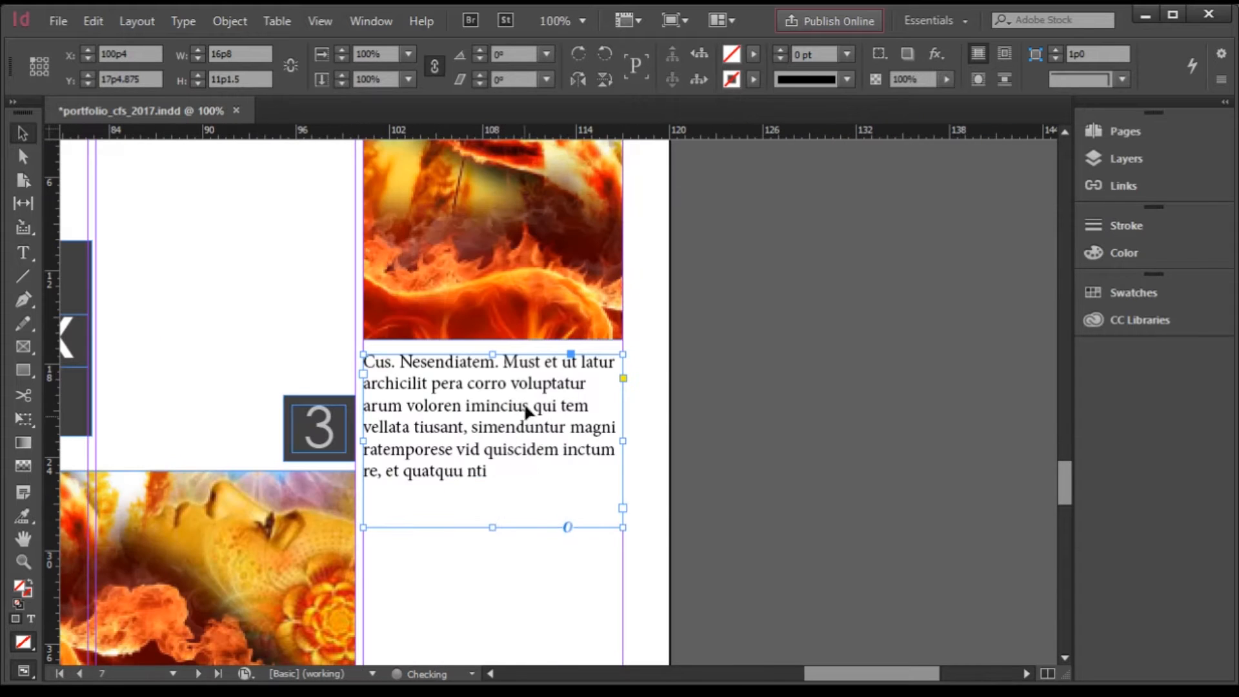
Delete the copied text after "arum voloren" and shorten its frame to about 4p9 high
{"action": "double_click", "coordinate": [533, 405]}
{"action": "left_click_drag", "start_coordinate": [466, 405], "coordinate": [514, 494]}
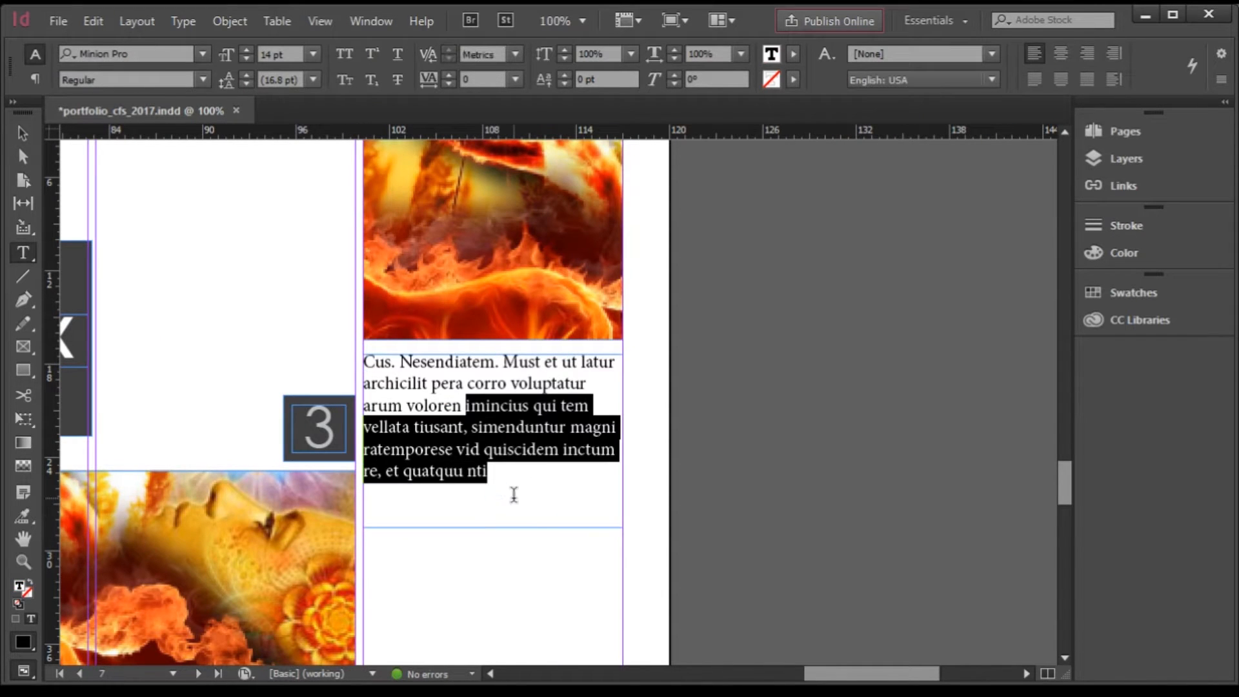
{"action": "key", "text": "BackSpace"}
{"action": "left_click", "coordinate": [22, 133]}
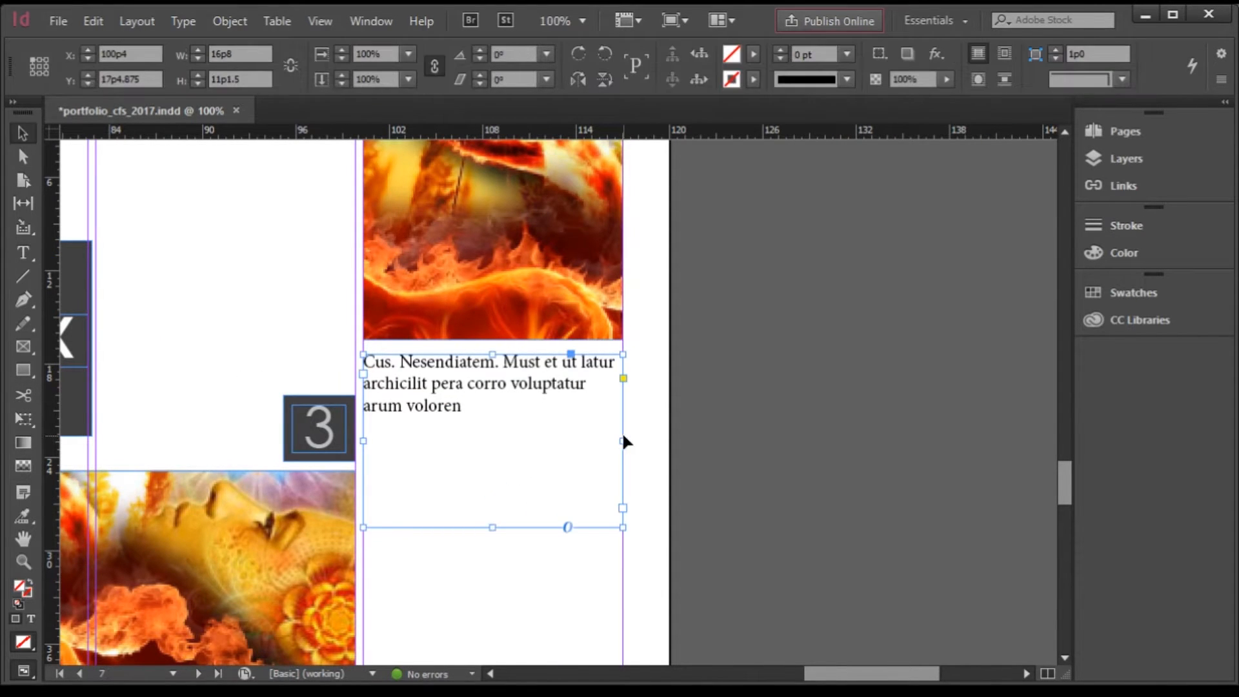
{"action": "left_click_drag", "start_coordinate": [497, 529], "coordinate": [495, 426]}
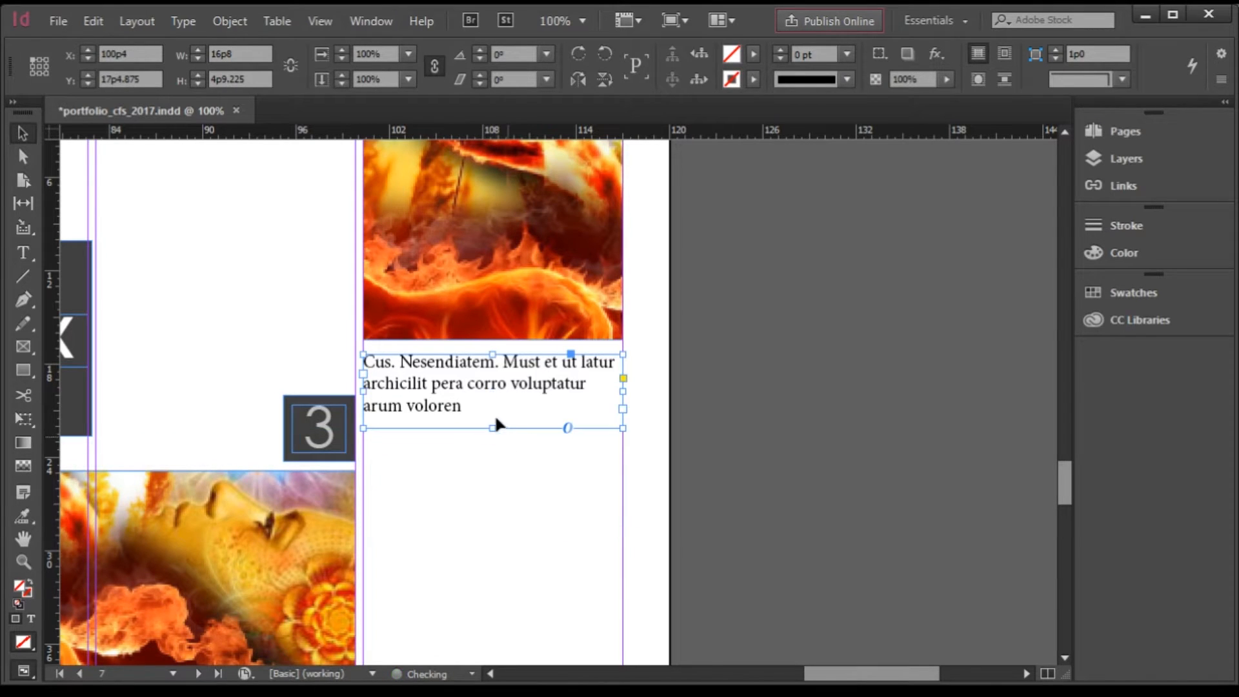
Copy the third column's image and caption together straight down, aligning the copied image with block 3's fire image
{"action": "left_click", "coordinate": [477, 325], "text": "shift"}
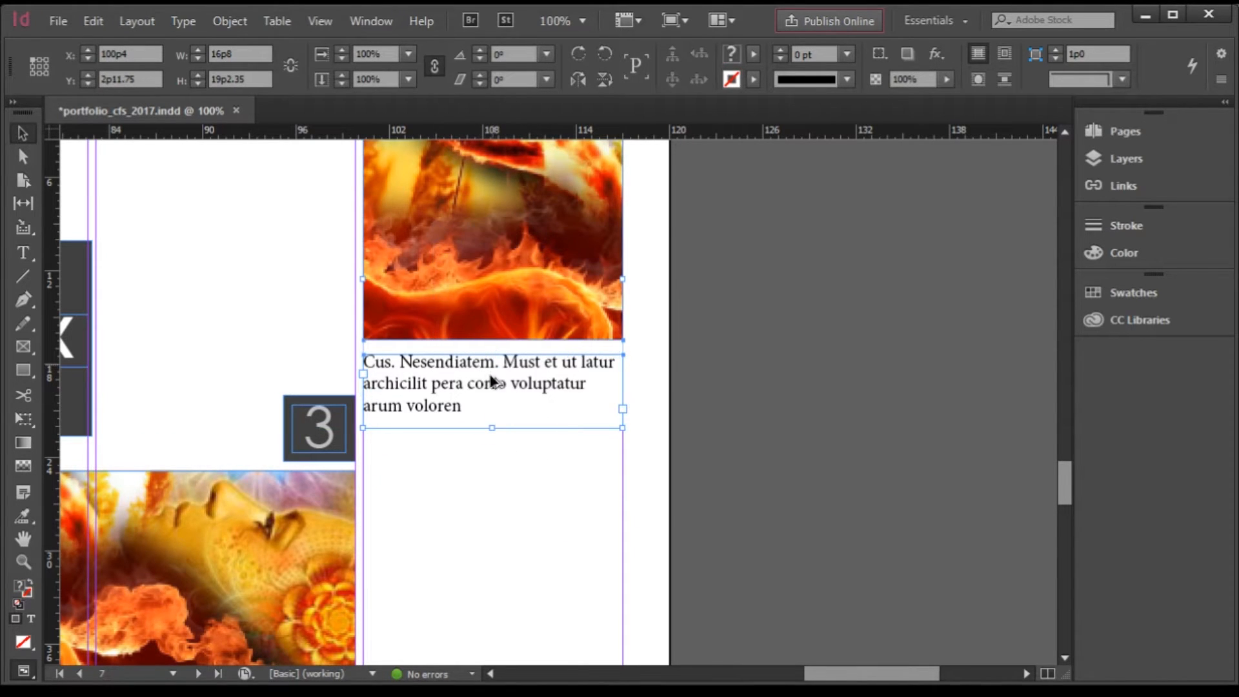
{"action": "scroll", "coordinate": [502, 378], "scroll_direction": "down", "scroll_amount": 2}
{"action": "left_click_drag", "start_coordinate": [498, 352], "coordinate": [553, 515]}
{"action": "left_click", "coordinate": [717, 531]}
Replace the upper third-column image with the picture of the woman by the water and shift it until her back shows
{"action": "left_click", "coordinate": [534, 335]}
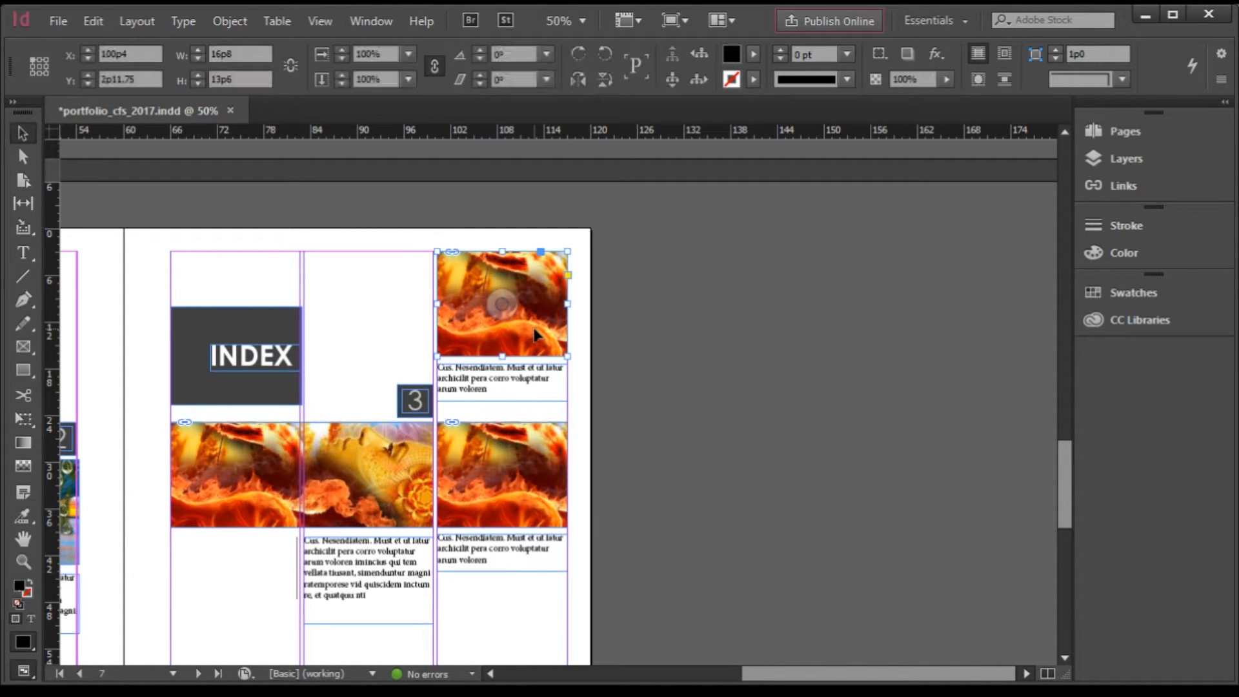
{"action": "key", "text": "ctrl+d"}
{"action": "double_click", "coordinate": [668, 260]}
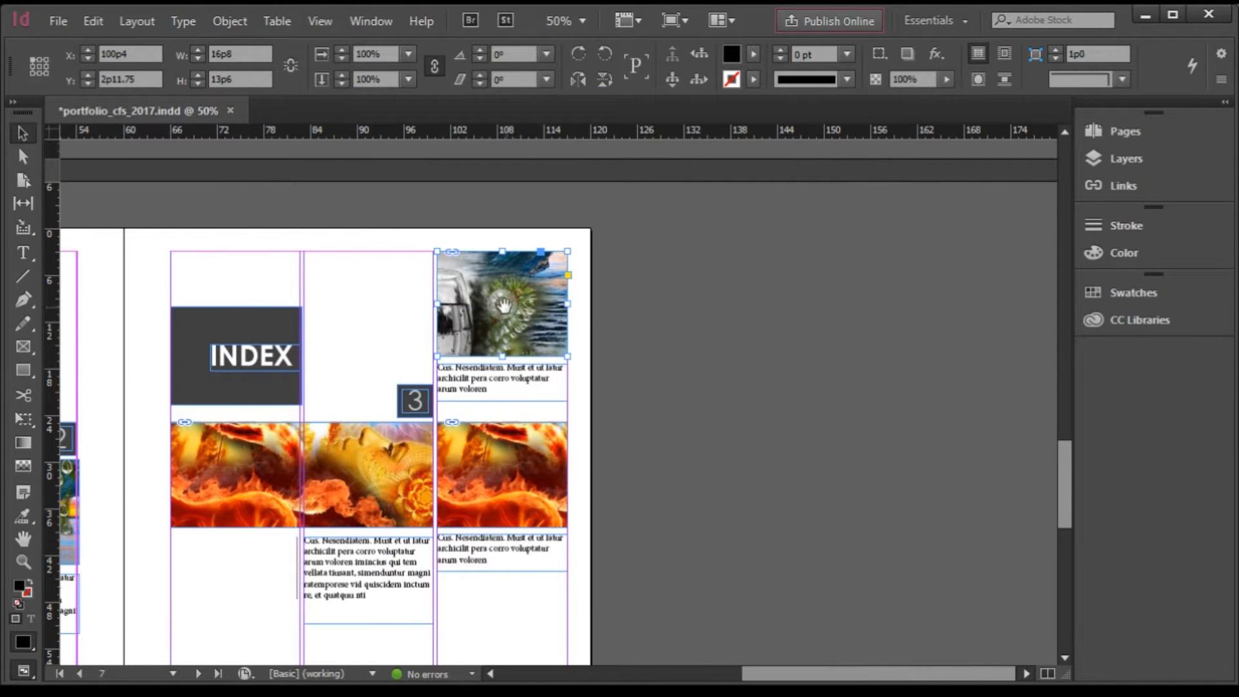
{"action": "left_click_drag", "start_coordinate": [504, 305], "coordinate": [527, 331]}
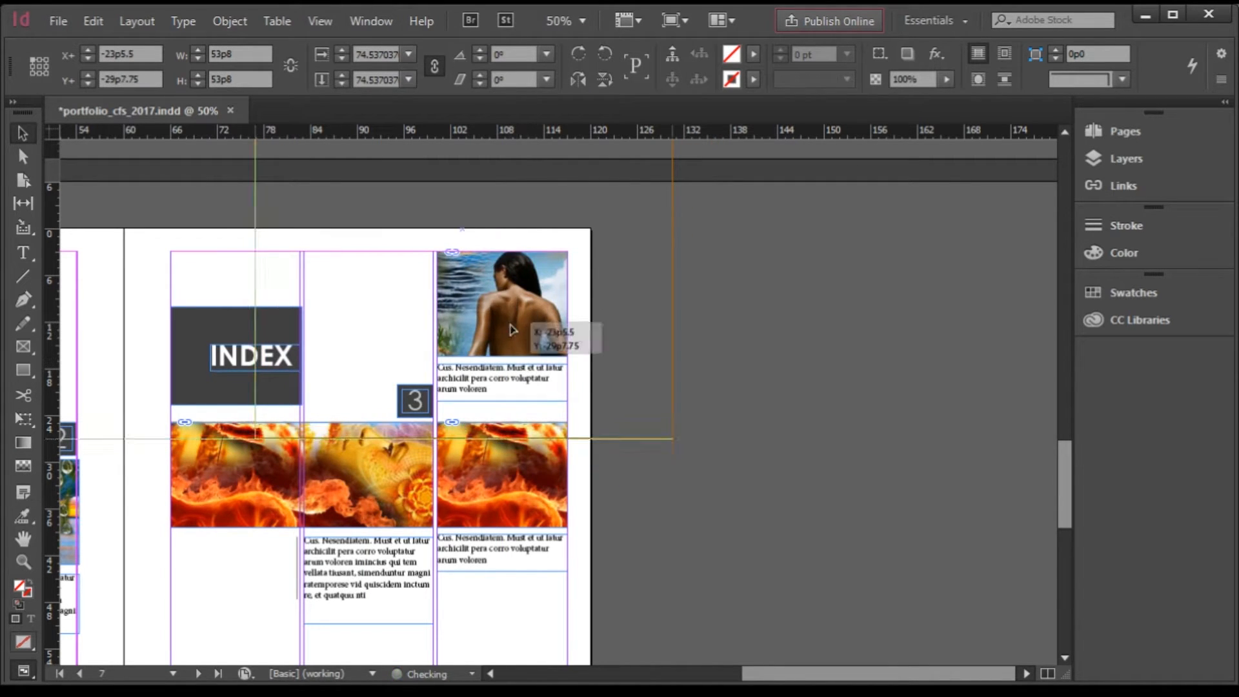
{"action": "left_click", "coordinate": [738, 396]}
Reposition the woman's picture inside its frame so her head and shoulders fill the lower middle
{"action": "left_click_drag", "start_coordinate": [609, 626], "coordinate": [488, 233]}
{"action": "left_click_drag", "start_coordinate": [497, 305], "coordinate": [498, 370]}
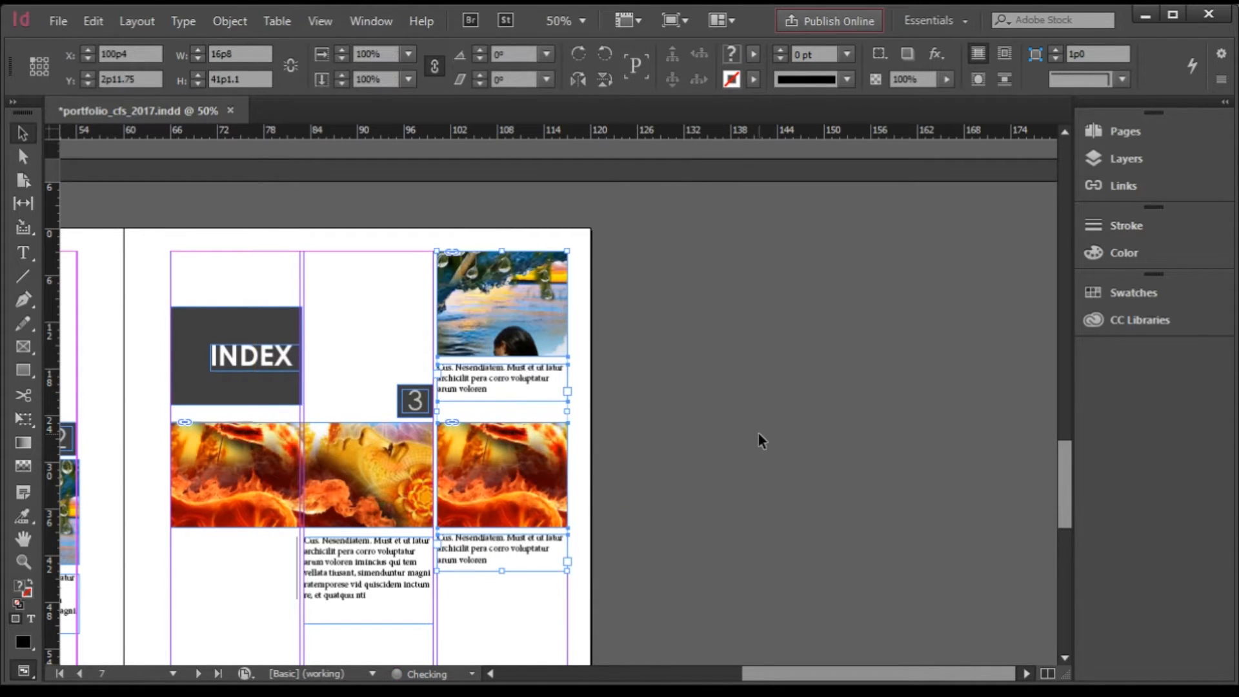
{"action": "left_click", "coordinate": [506, 310]}
{"action": "left_click_drag", "start_coordinate": [508, 309], "coordinate": [495, 252]}
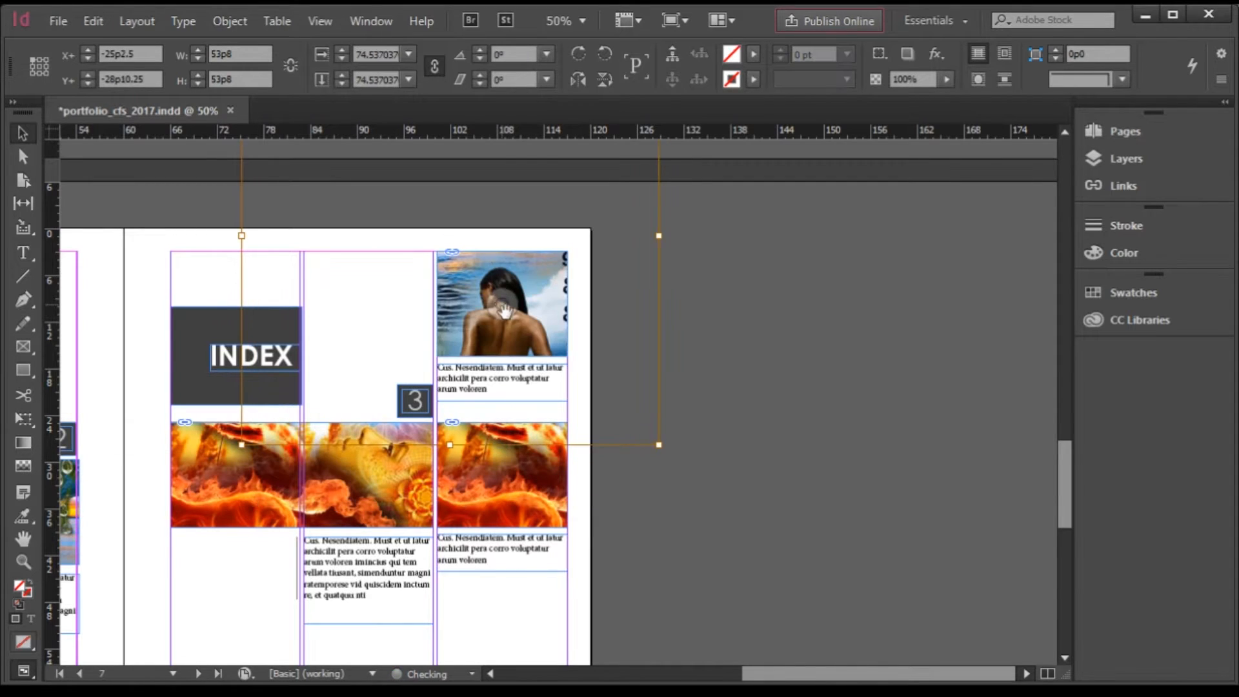
{"action": "left_click", "coordinate": [650, 455]}
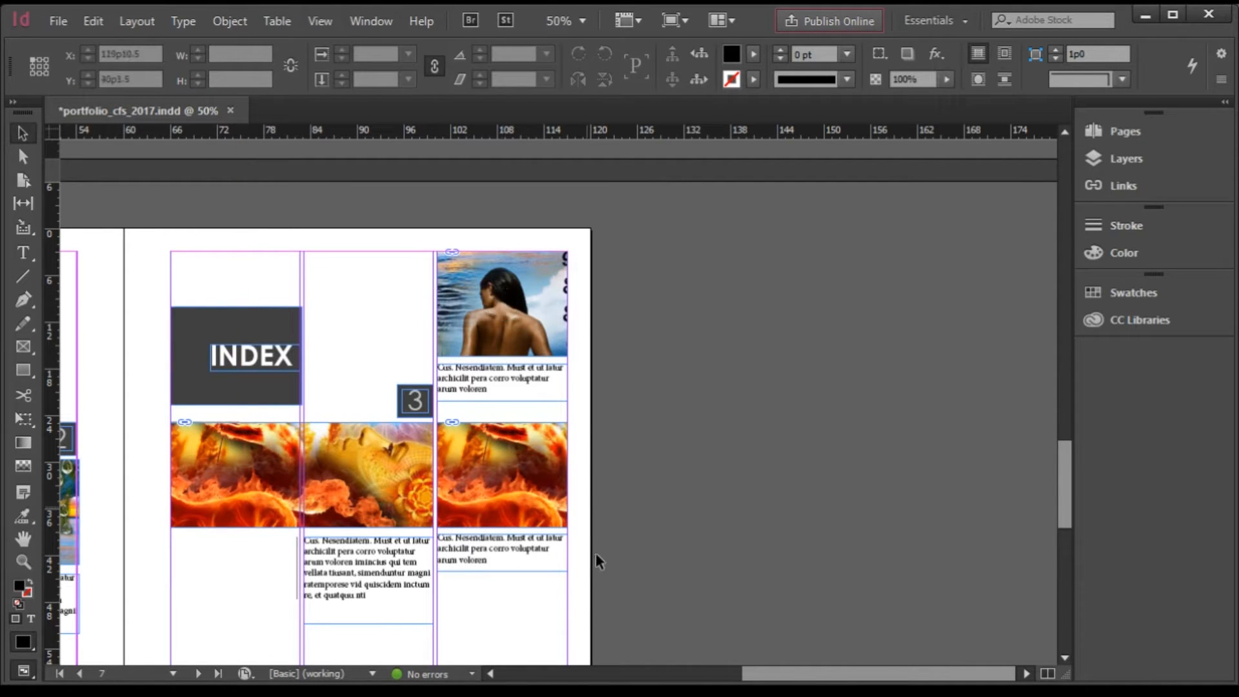
Move both image and caption pairs in the third column down about 6 picas
{"action": "left_click_drag", "start_coordinate": [549, 520], "coordinate": [454, 233]}
{"action": "left_click_drag", "start_coordinate": [492, 342], "coordinate": [497, 391]}
{"action": "left_click", "coordinate": [769, 395]}
{"action": "key", "text": "ctrl+minus"}
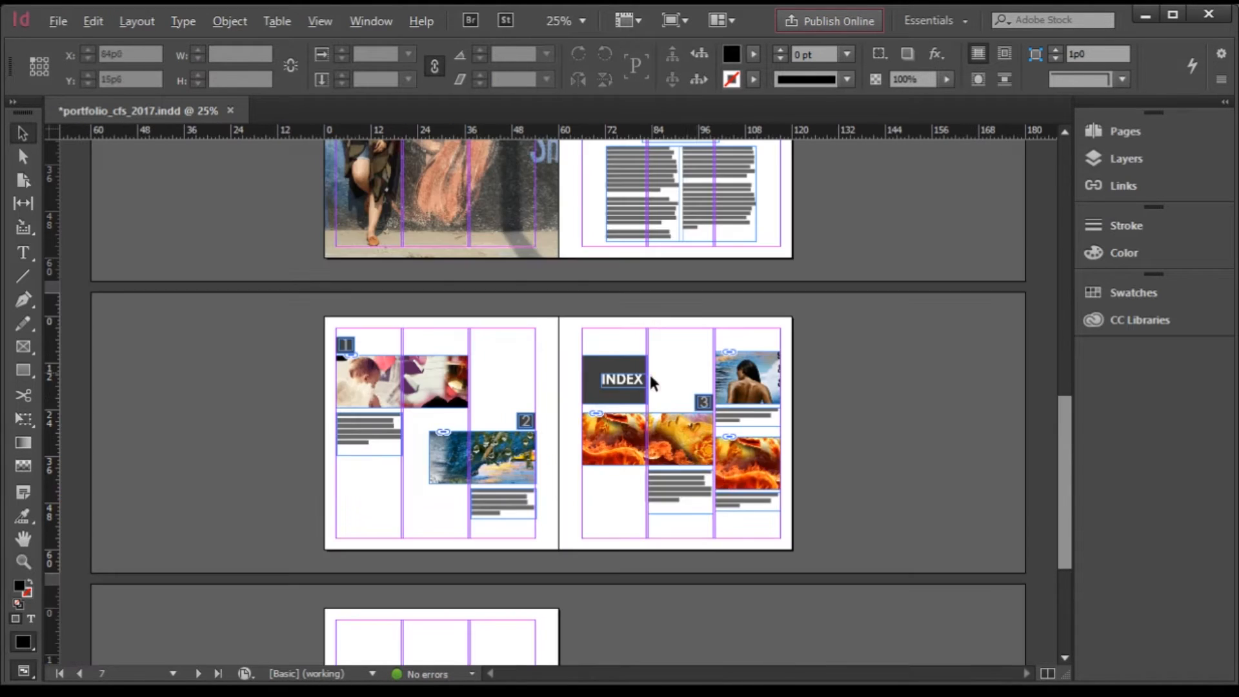
Copy the word "Nesendiatem" from the caption under the woman's picture
{"action": "scroll", "coordinate": [797, 445], "scroll_direction": "up", "scroll_amount": 2}
{"action": "scroll", "coordinate": [761, 278], "scroll_direction": "up", "scroll_amount": 2}
{"action": "scroll", "coordinate": [742, 227], "scroll_direction": "up", "scroll_amount": 2}
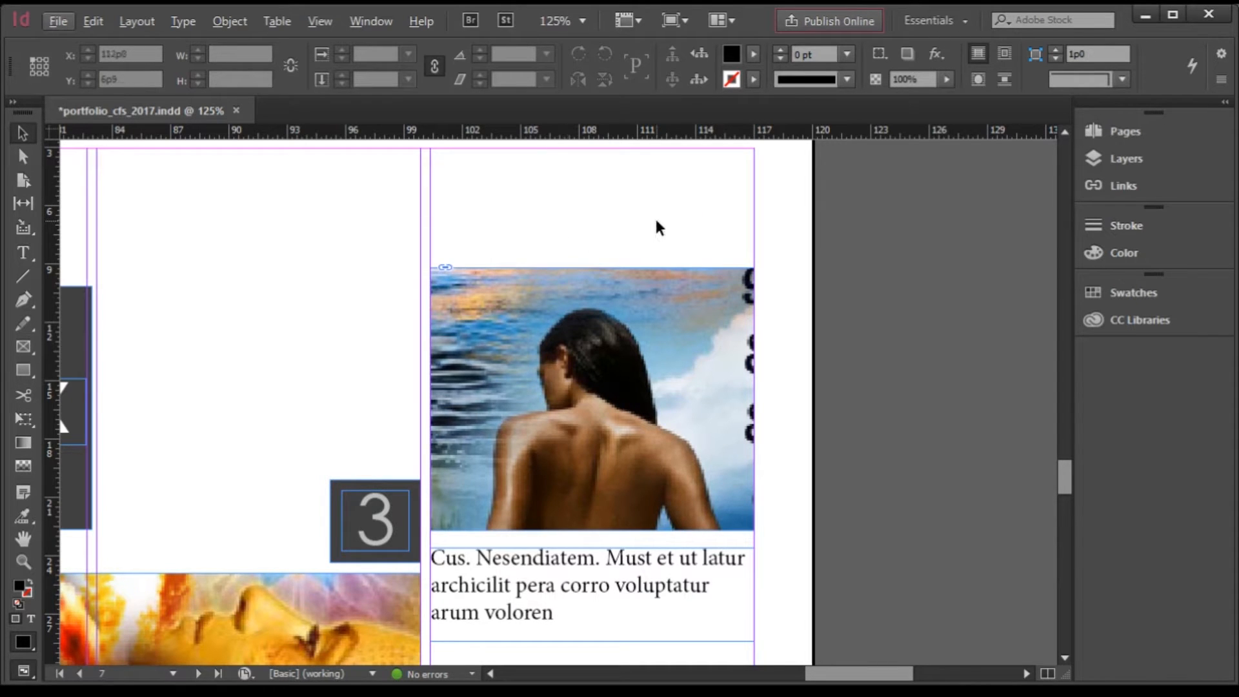
{"action": "scroll", "coordinate": [526, 305], "scroll_direction": "down", "scroll_amount": 1}
{"action": "scroll", "coordinate": [630, 366], "scroll_direction": "down", "scroll_amount": 5}
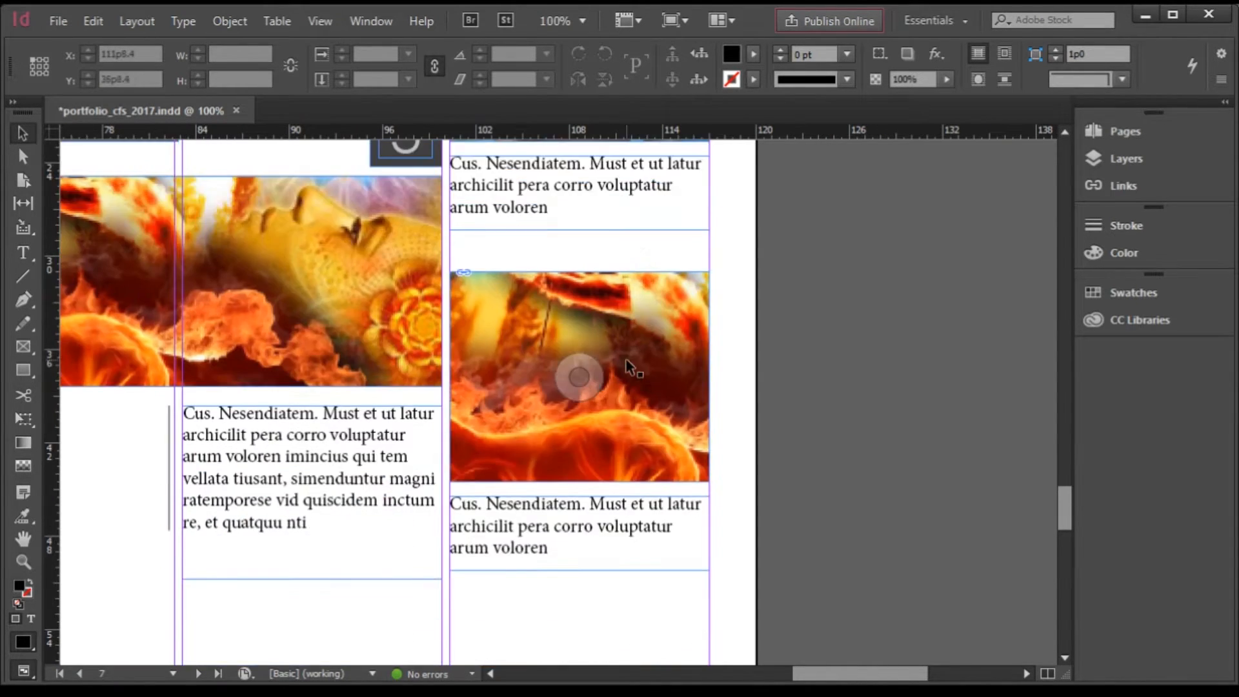
{"action": "scroll", "coordinate": [627, 365], "scroll_direction": "up", "scroll_amount": 5}
{"action": "left_click", "coordinate": [537, 526]}
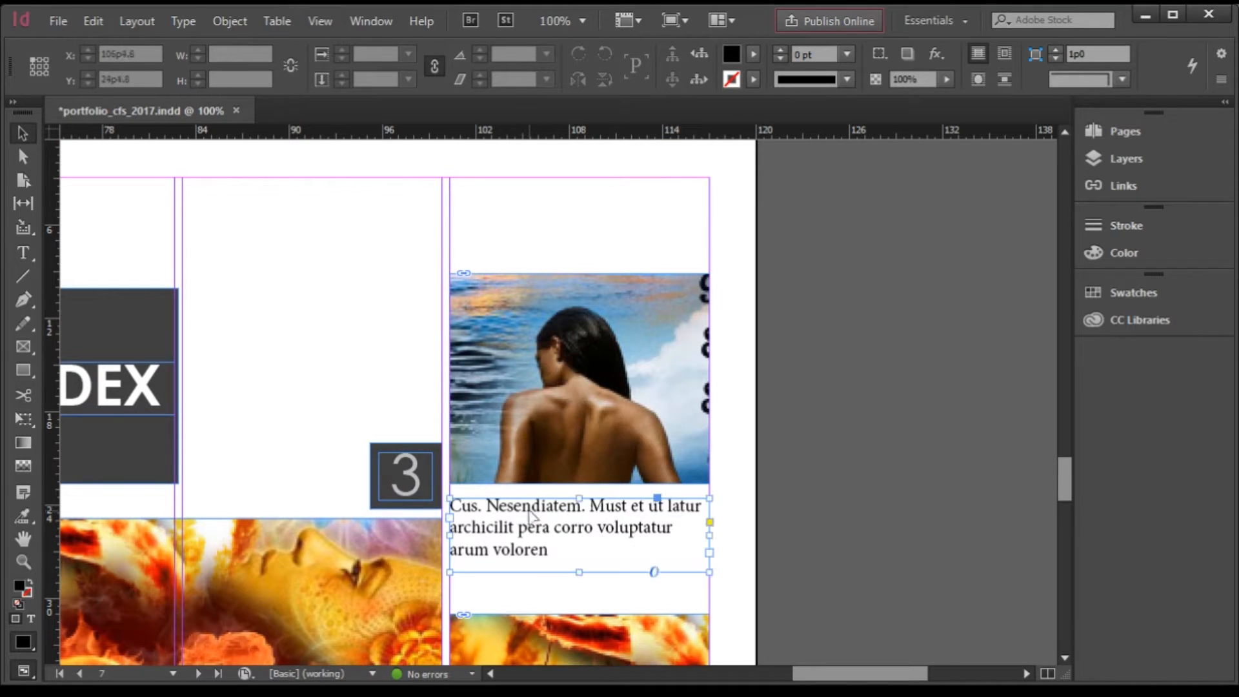
{"action": "double_click", "coordinate": [486, 506]}
{"action": "left_click_drag", "start_coordinate": [486, 506], "coordinate": [578, 513]}
{"action": "left_click_drag", "start_coordinate": [583, 512], "coordinate": [487, 507]}
{"action": "key", "text": "ctrl+c"}
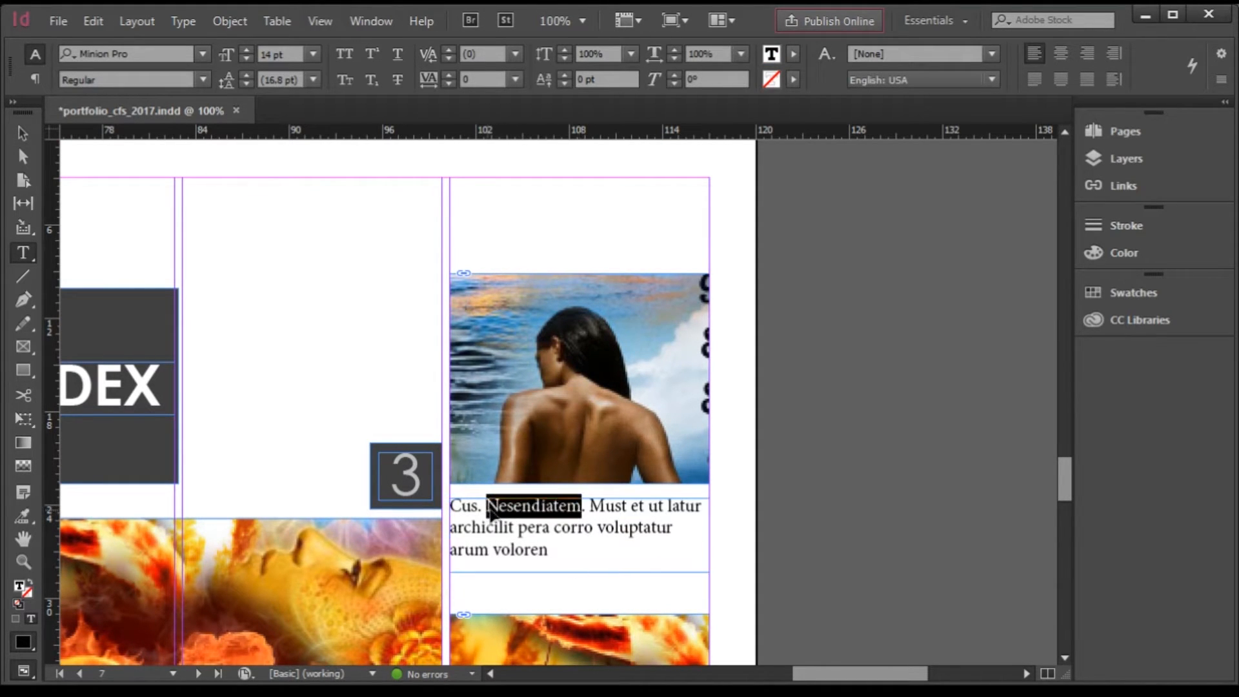
{"action": "key", "text": "Escape"}
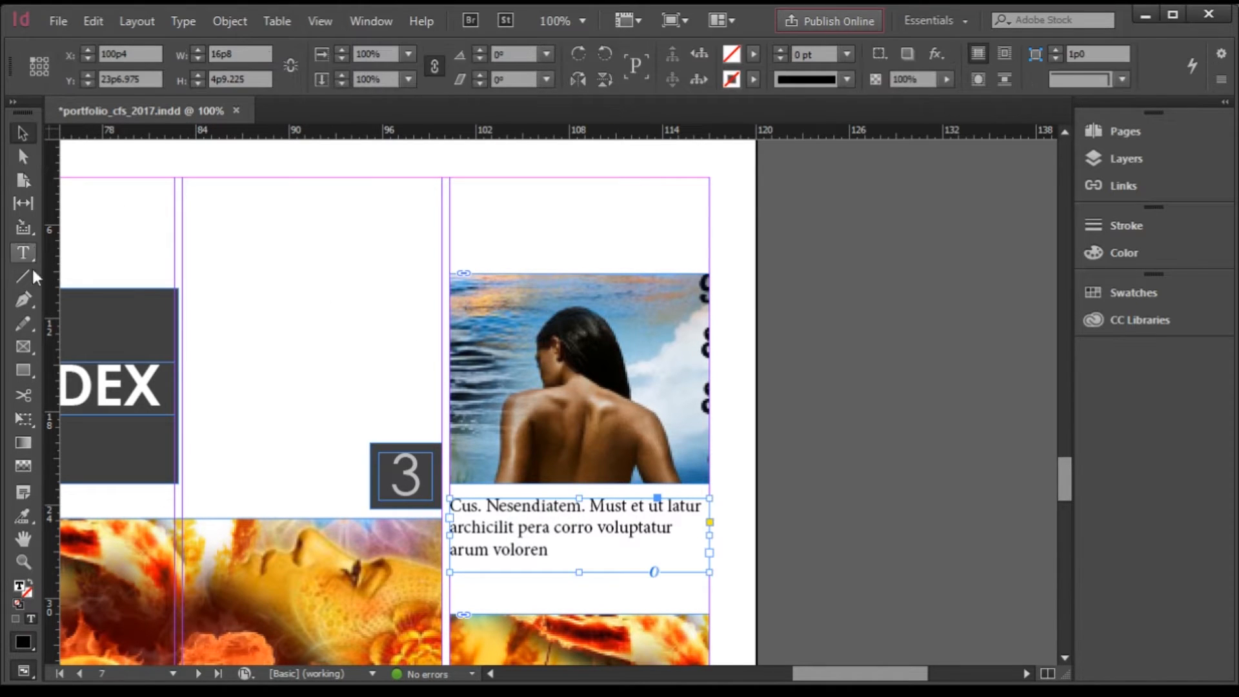
Create a text frame about 9p6 by 2p1 above the woman's picture, ending at the right margin, and paste the copied word
{"action": "left_click", "coordinate": [24, 253]}
{"action": "left_click_drag", "start_coordinate": [562, 224], "coordinate": [708, 255]}
{"action": "key", "text": "ctrl+v"}
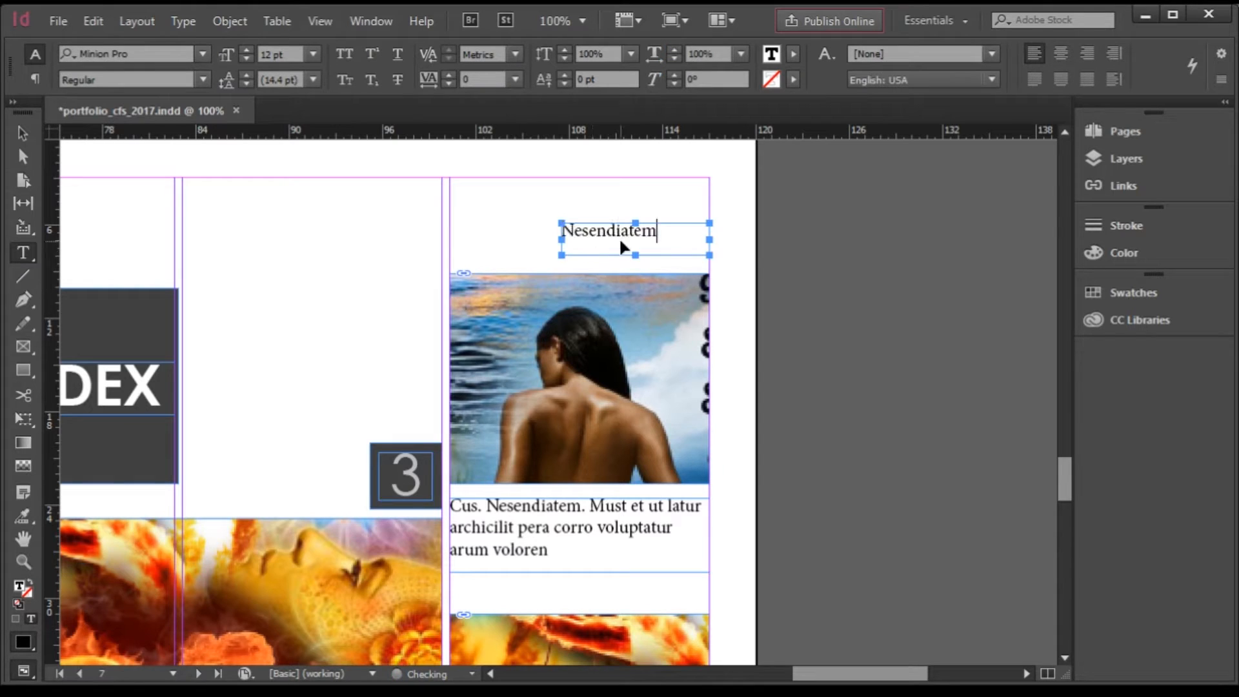
{"action": "left_click", "coordinate": [23, 133]}
Set the "Nesendiatem" heading above the woman's picture in Century Gothic Regular
{"action": "key", "text": "ctrl+="}
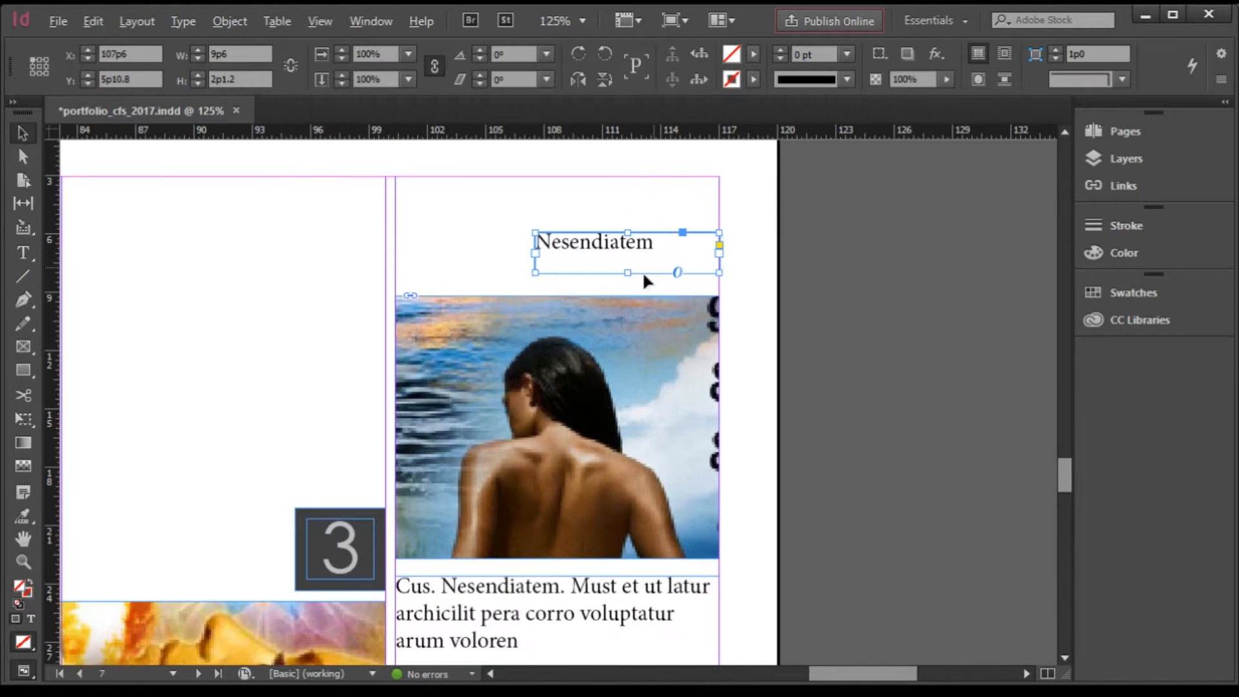
{"action": "double_click", "coordinate": [622, 243]}
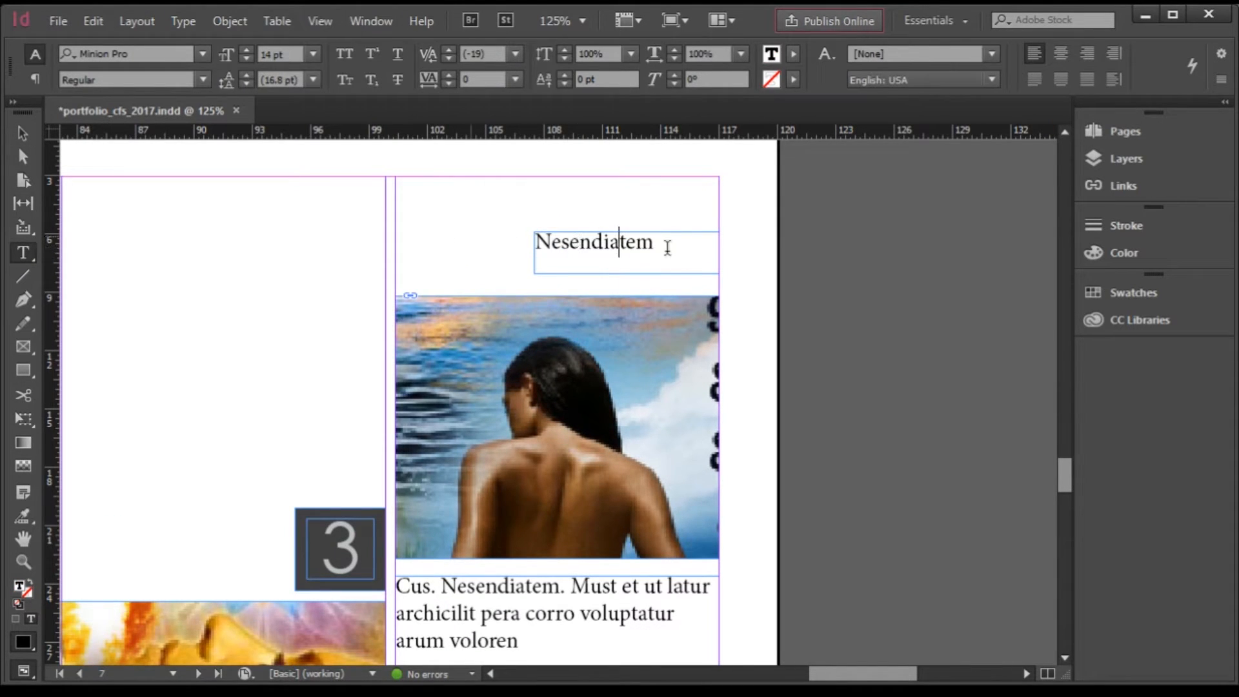
{"action": "left_click_drag", "start_coordinate": [677, 244], "coordinate": [420, 219]}
{"action": "left_click", "coordinate": [157, 52]}
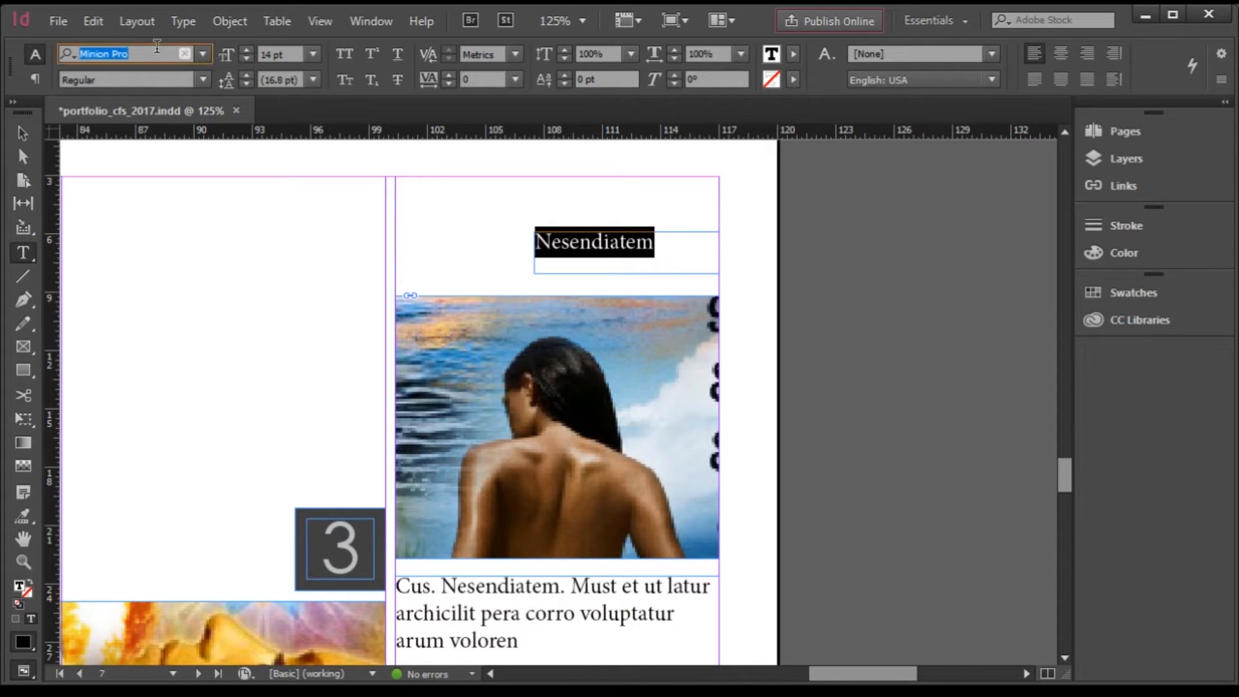
{"action": "type", "text": "century"}
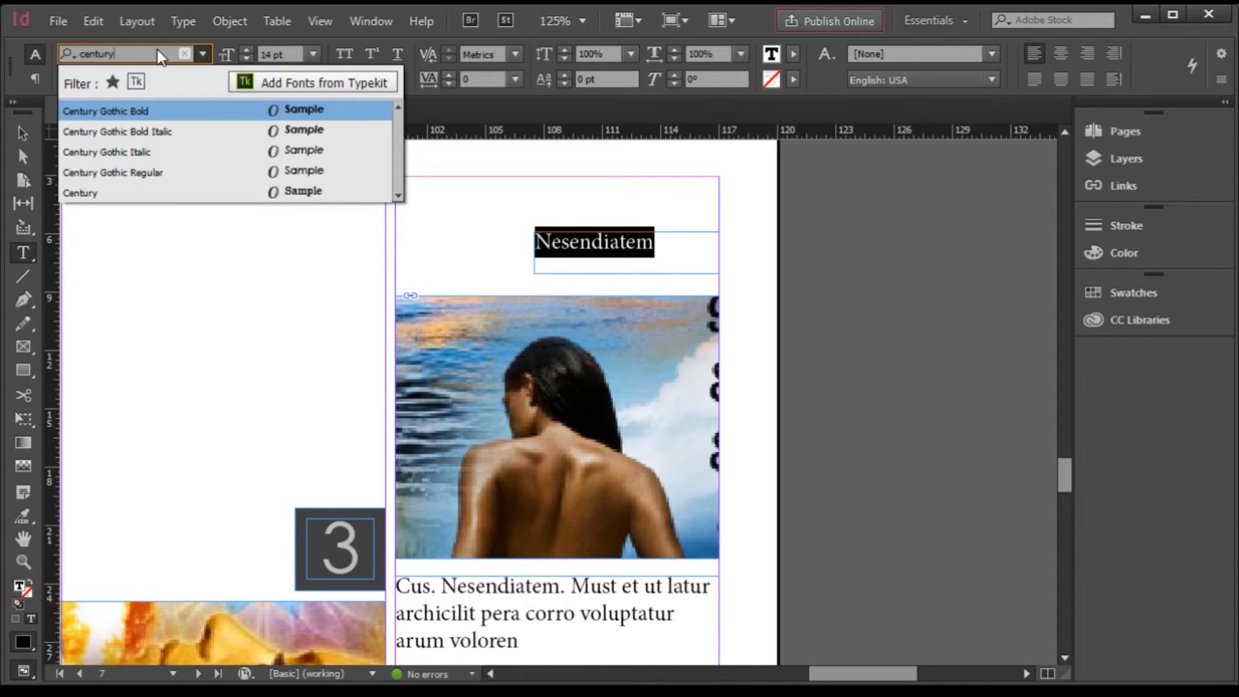
{"action": "key", "text": "Down"}
{"action": "key", "text": "Down"}
{"action": "key", "text": "Down"}
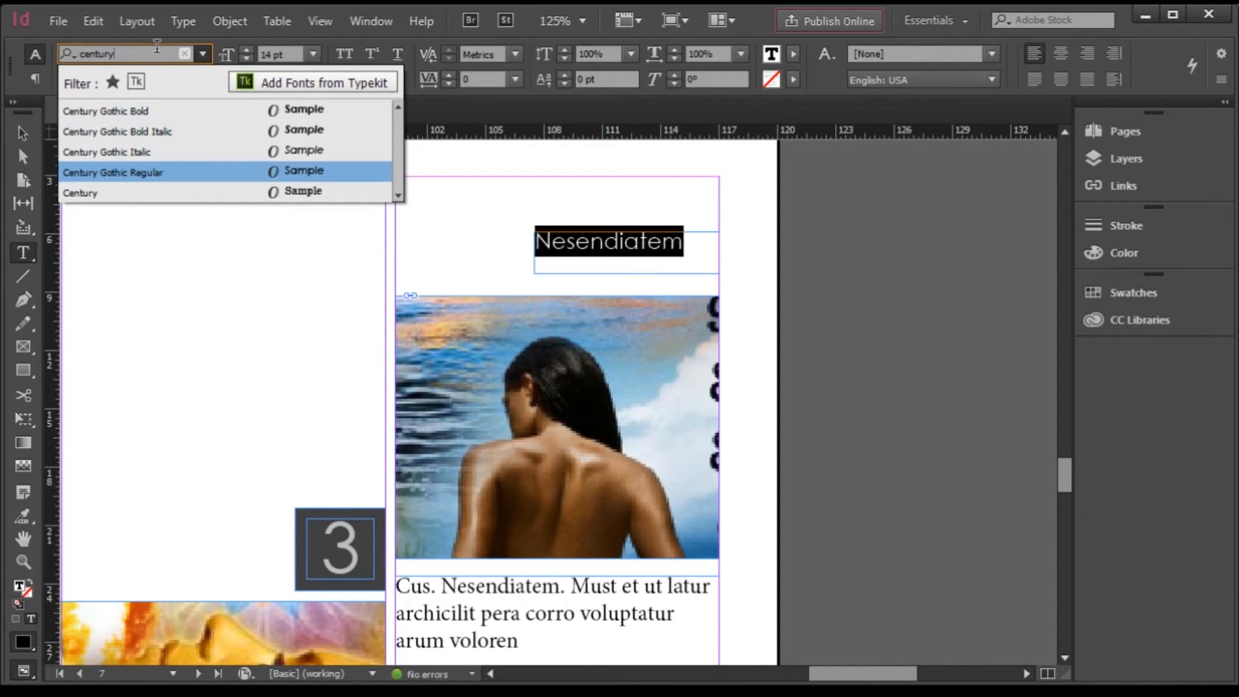
{"action": "key", "text": "Return"}
{"action": "key", "text": "Escape"}
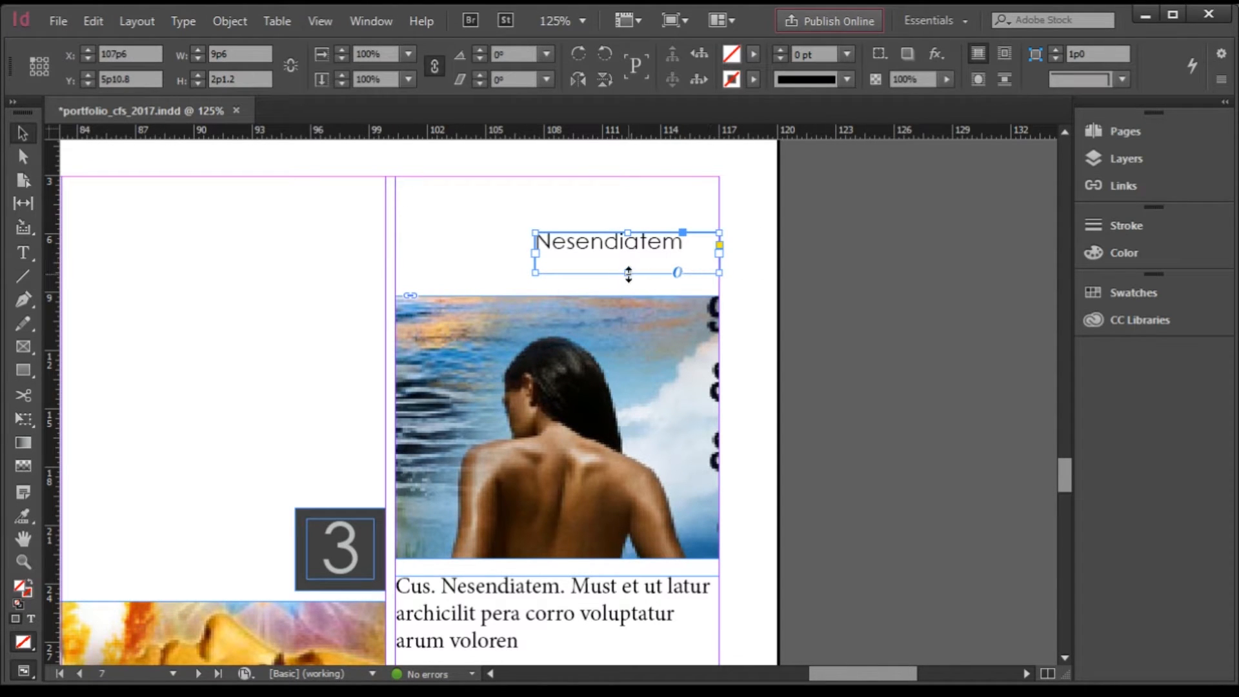
Shorten the "Nesendiatem" heading frame to about 1p4 high and set its text colour to white
{"action": "left_click_drag", "start_coordinate": [628, 273], "coordinate": [617, 255]}
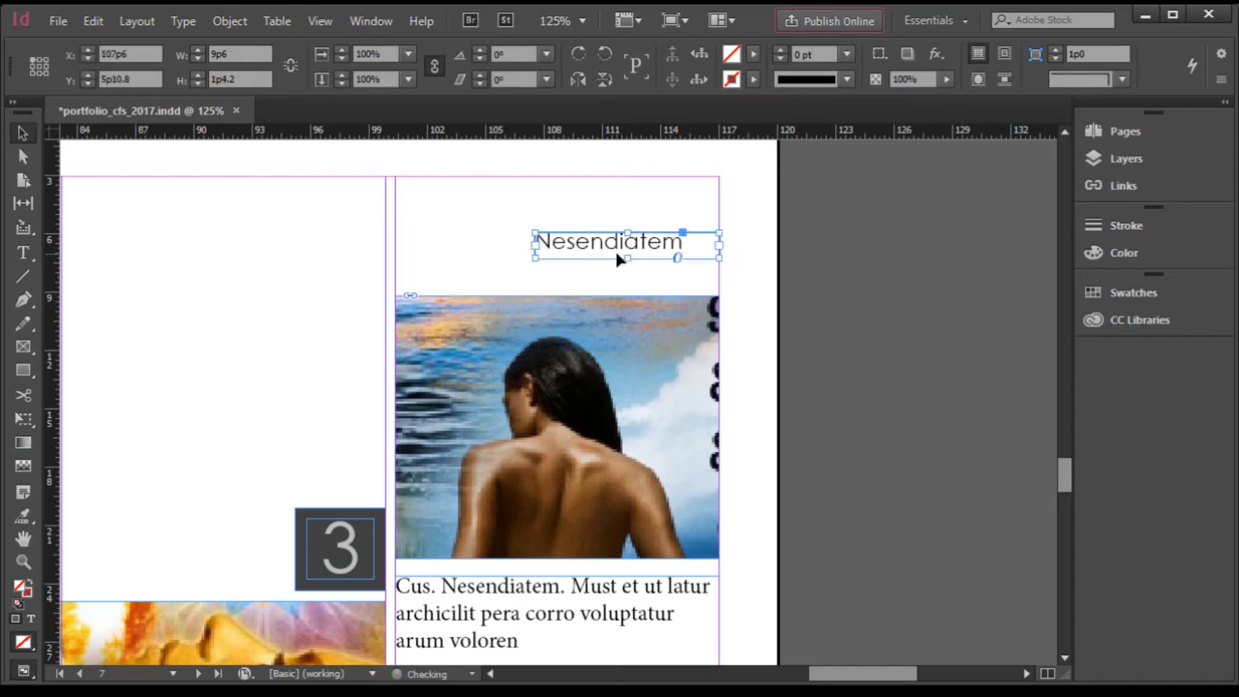
{"action": "left_click", "coordinate": [1101, 253]}
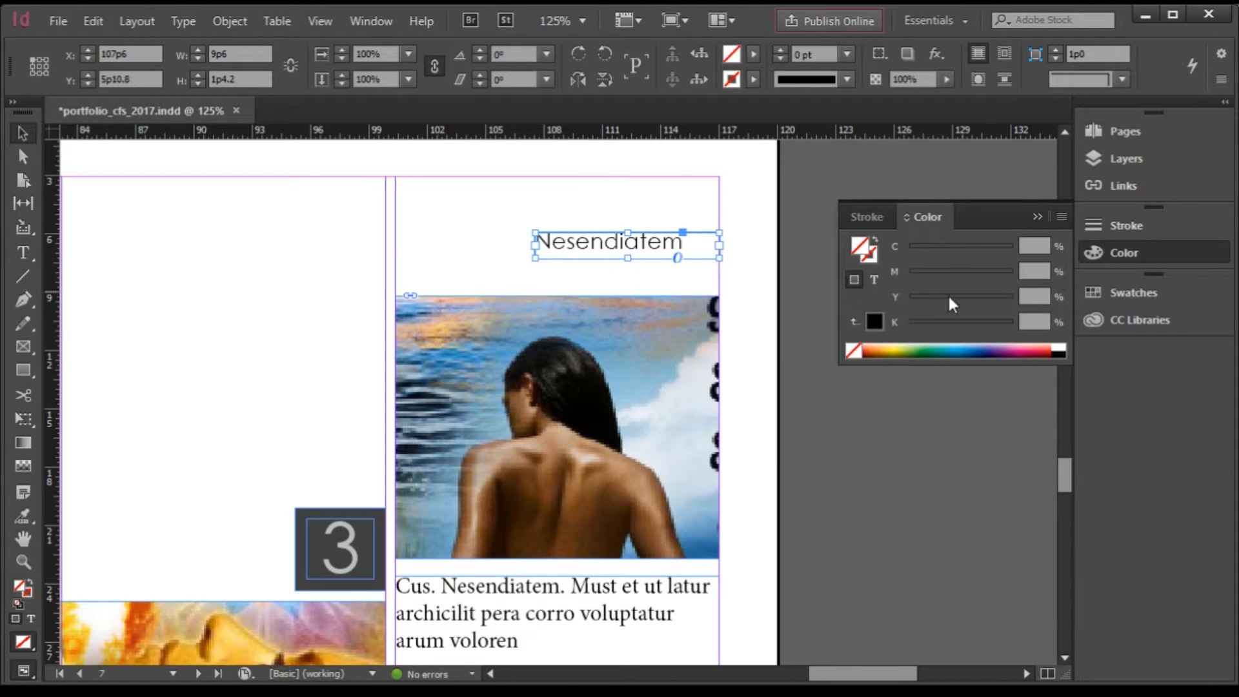
{"action": "left_click", "coordinate": [1061, 353]}
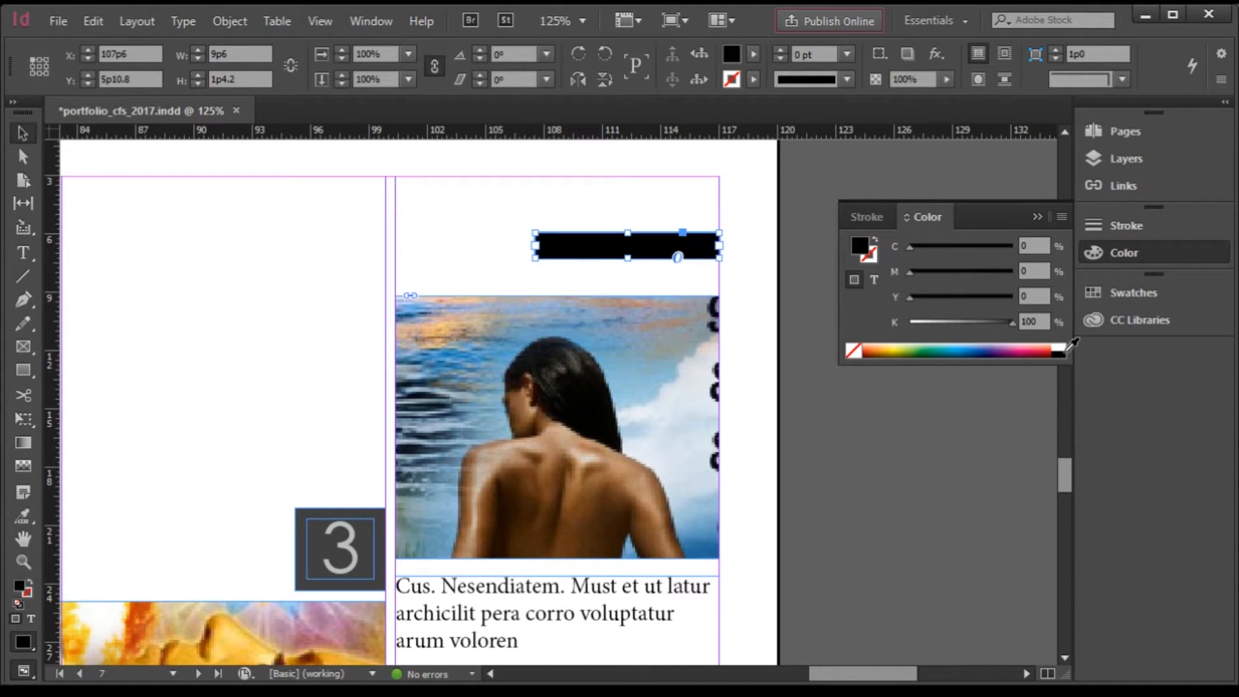
{"action": "key", "text": "ctrl+z"}
{"action": "double_click", "coordinate": [660, 250]}
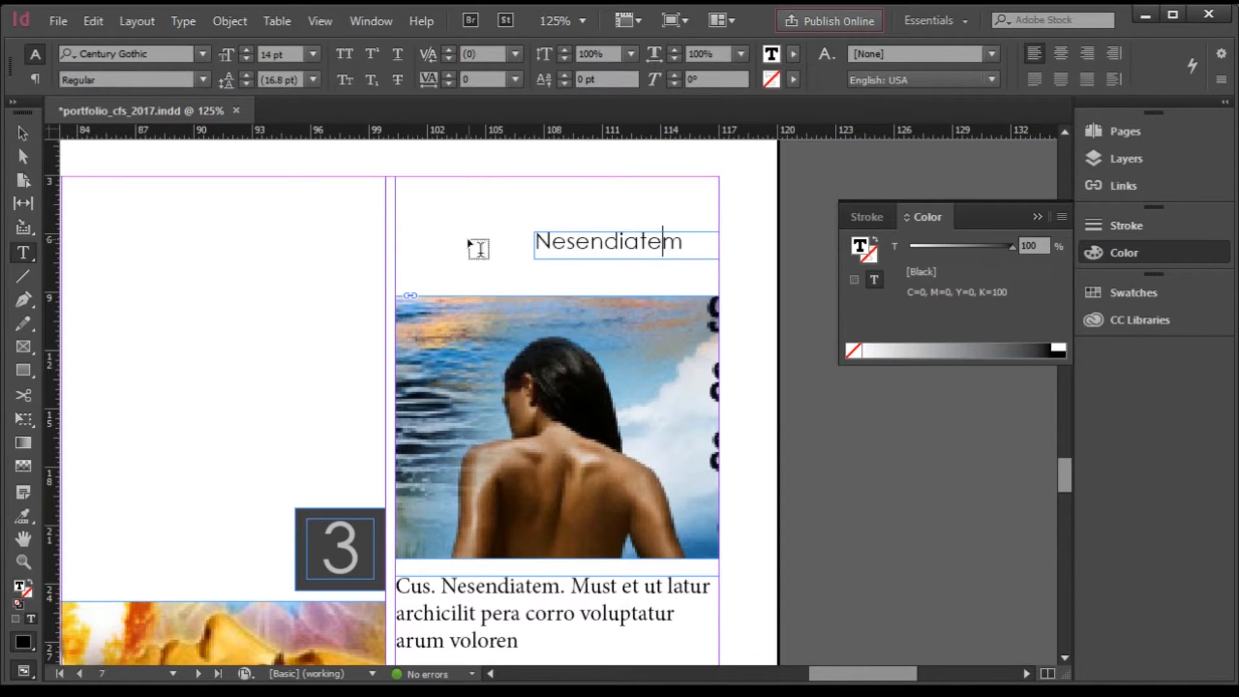
{"action": "left_click_drag", "start_coordinate": [691, 240], "coordinate": [450, 246]}
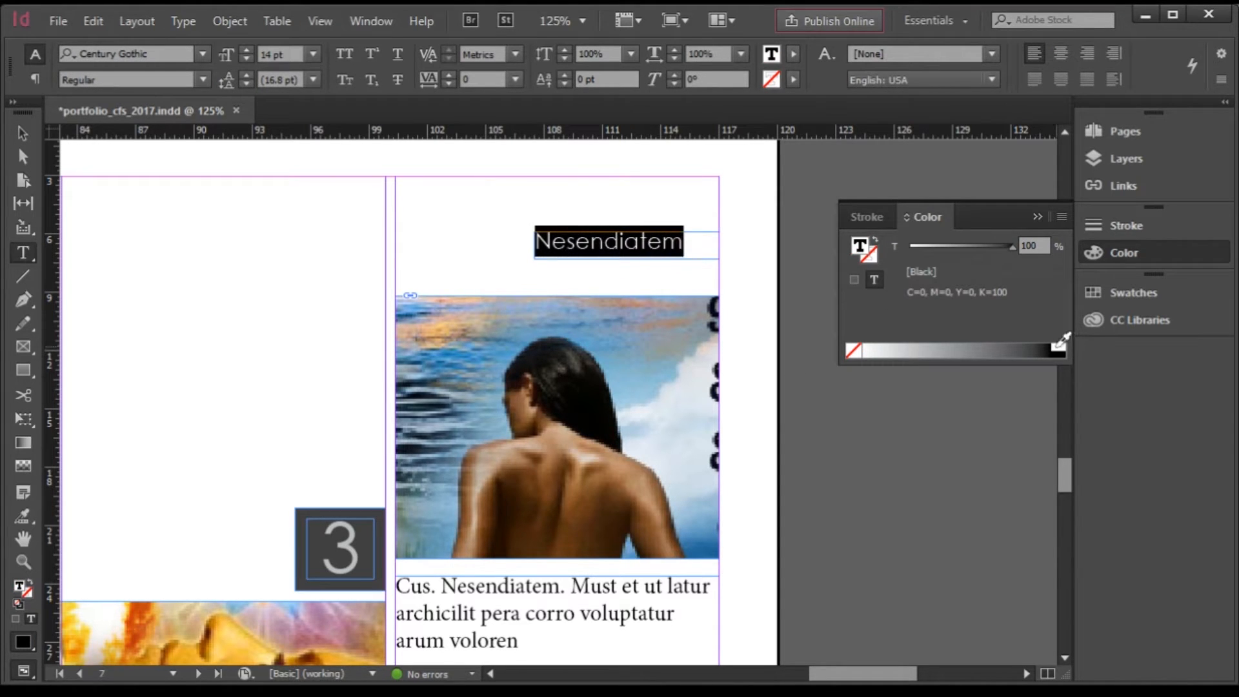
{"action": "left_click", "coordinate": [1058, 348]}
Draw a black rectangle about 9p11 by 2p1 over the "Nesendiatem" heading and send it behind the text
{"action": "left_click", "coordinate": [25, 133]}
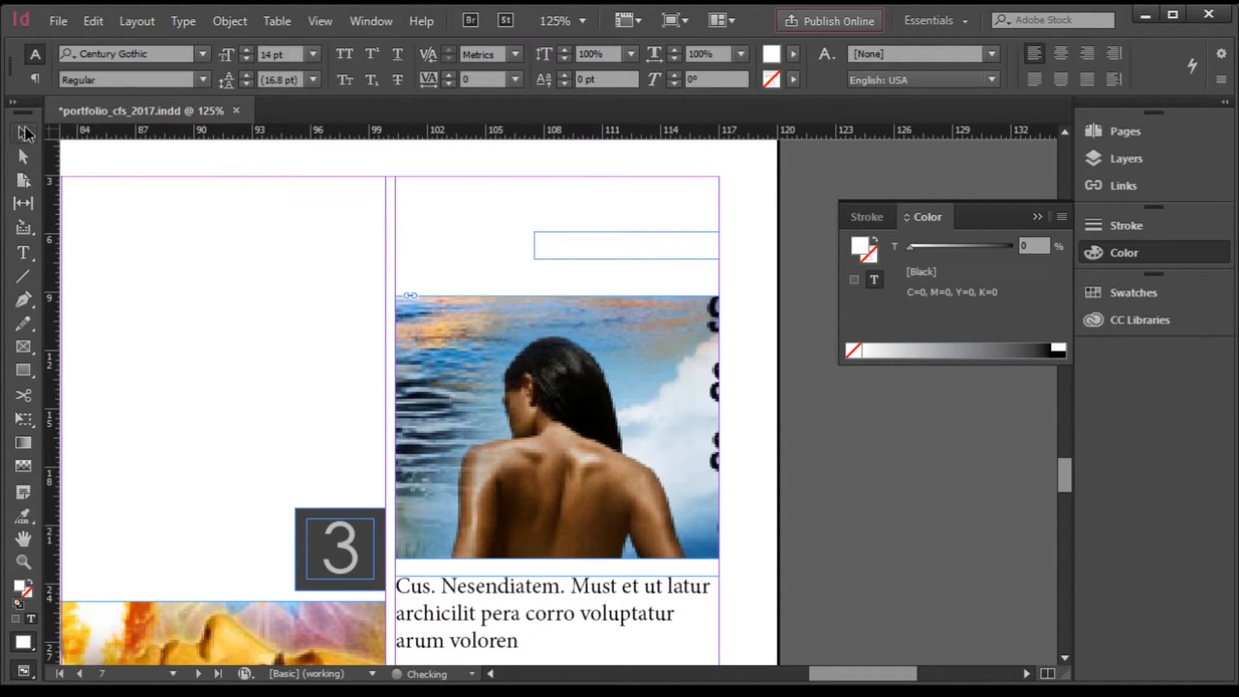
{"action": "left_click", "coordinate": [23, 370]}
{"action": "left_click_drag", "start_coordinate": [525, 225], "coordinate": [720, 264]}
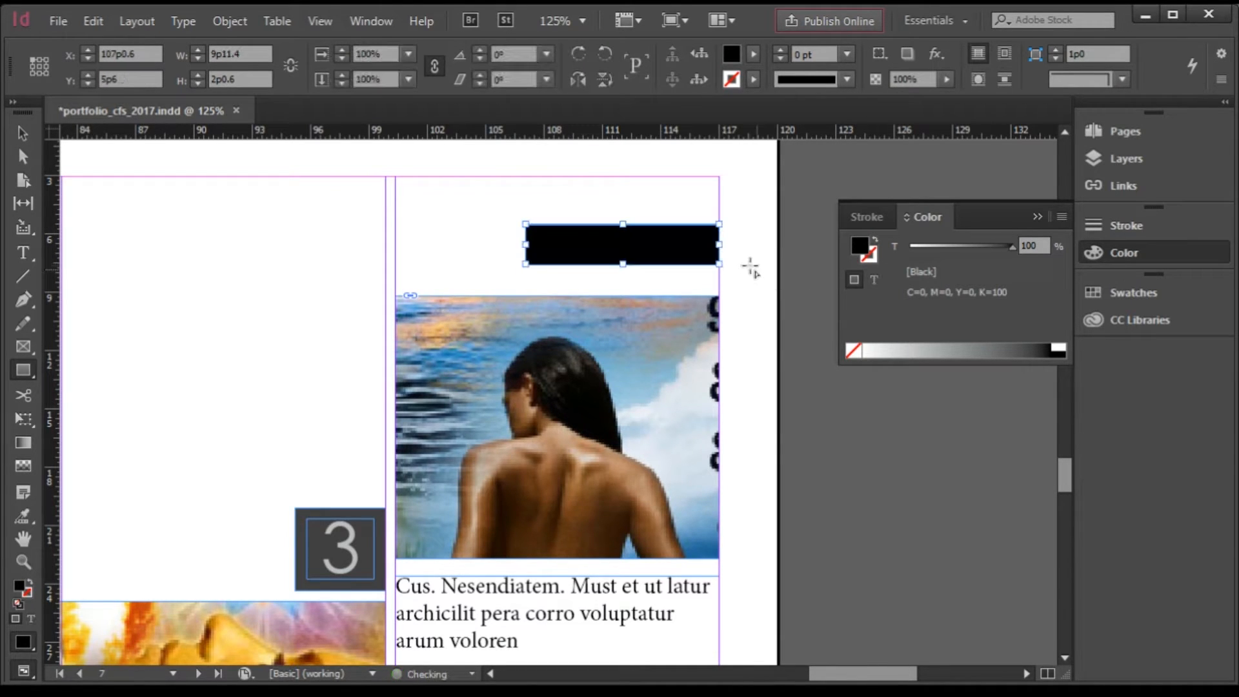
{"action": "left_click", "coordinate": [23, 133]}
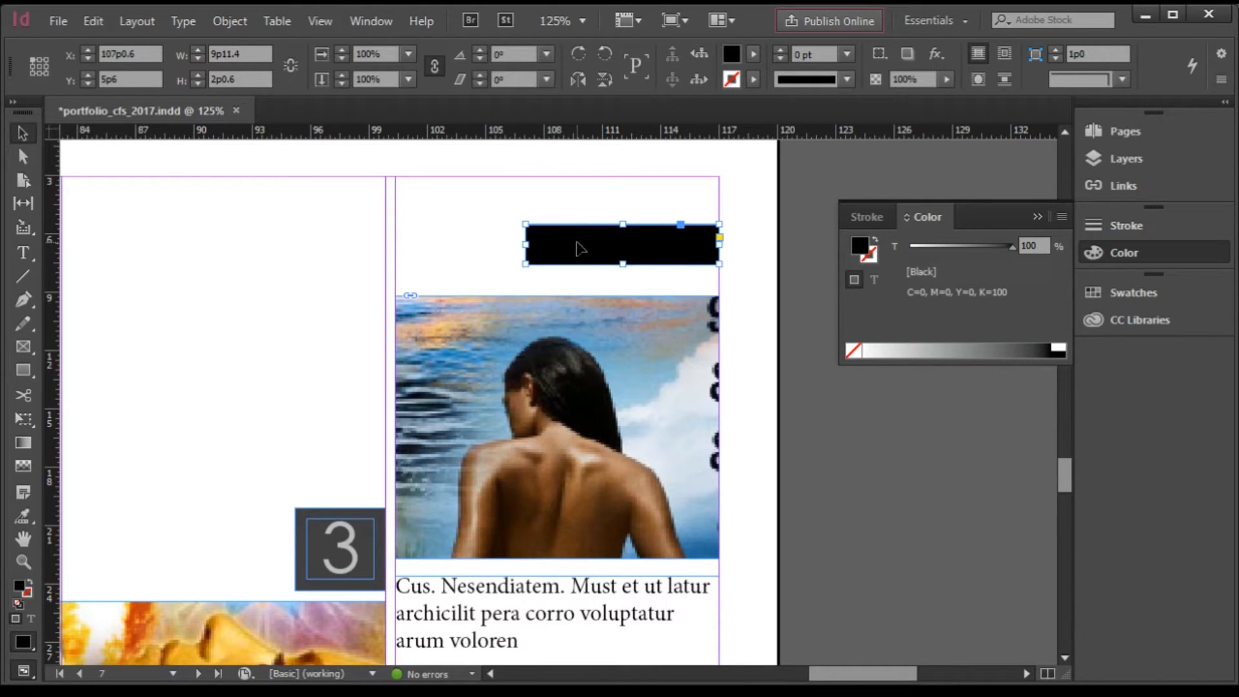
{"action": "key", "text": "ctrl+["}
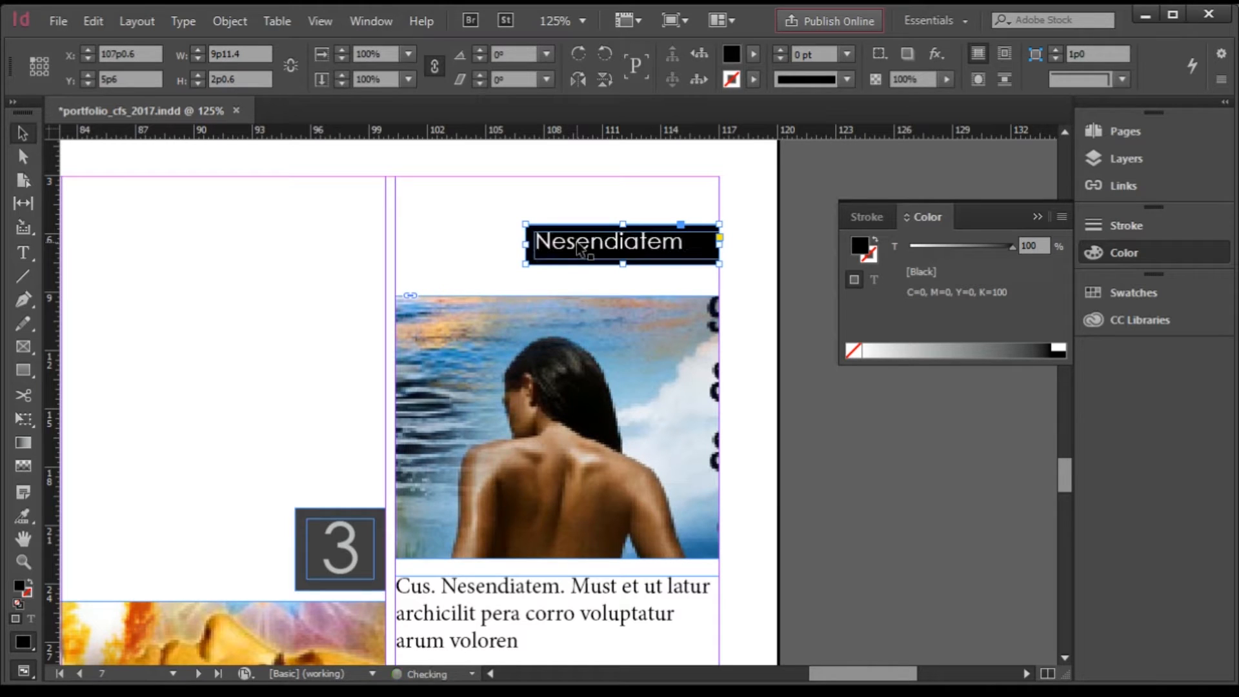
{"action": "left_click", "coordinate": [785, 241]}
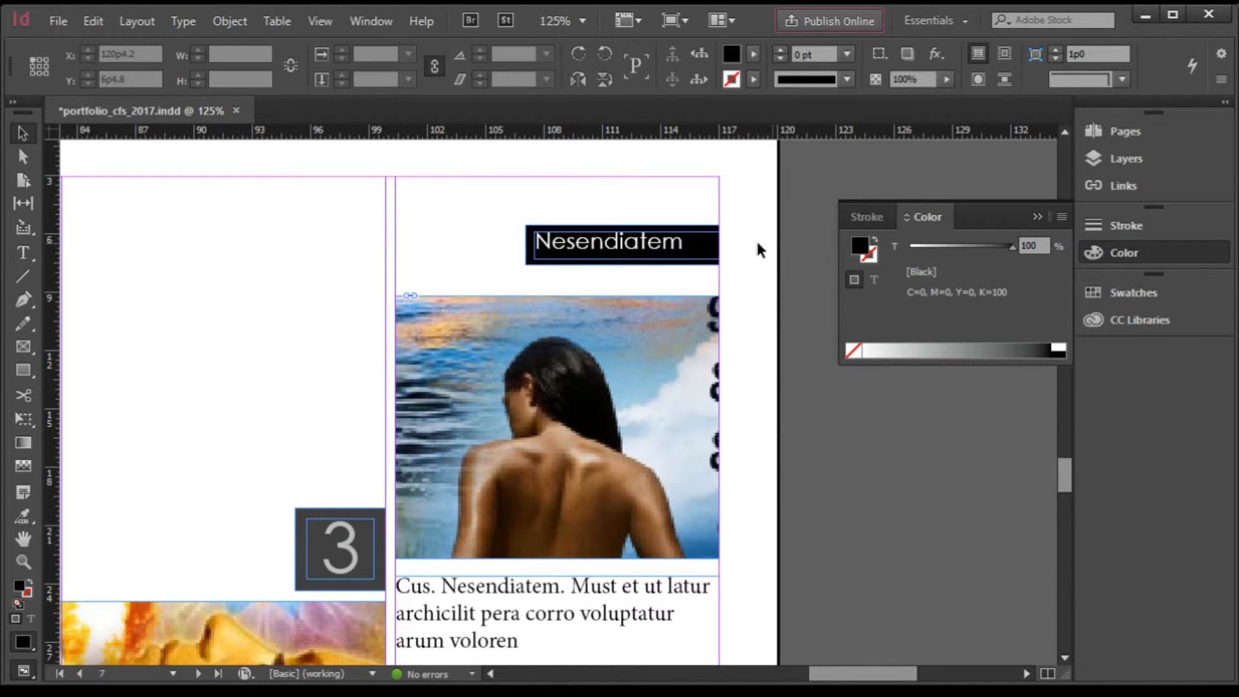
Move the "Nesendiatem" heading and its black bar slightly down, and place a copy of both just above the third column's lower picture
{"action": "scroll", "coordinate": [684, 257], "scroll_direction": "up", "scroll_amount": 2}
{"action": "key", "text": "alt"}
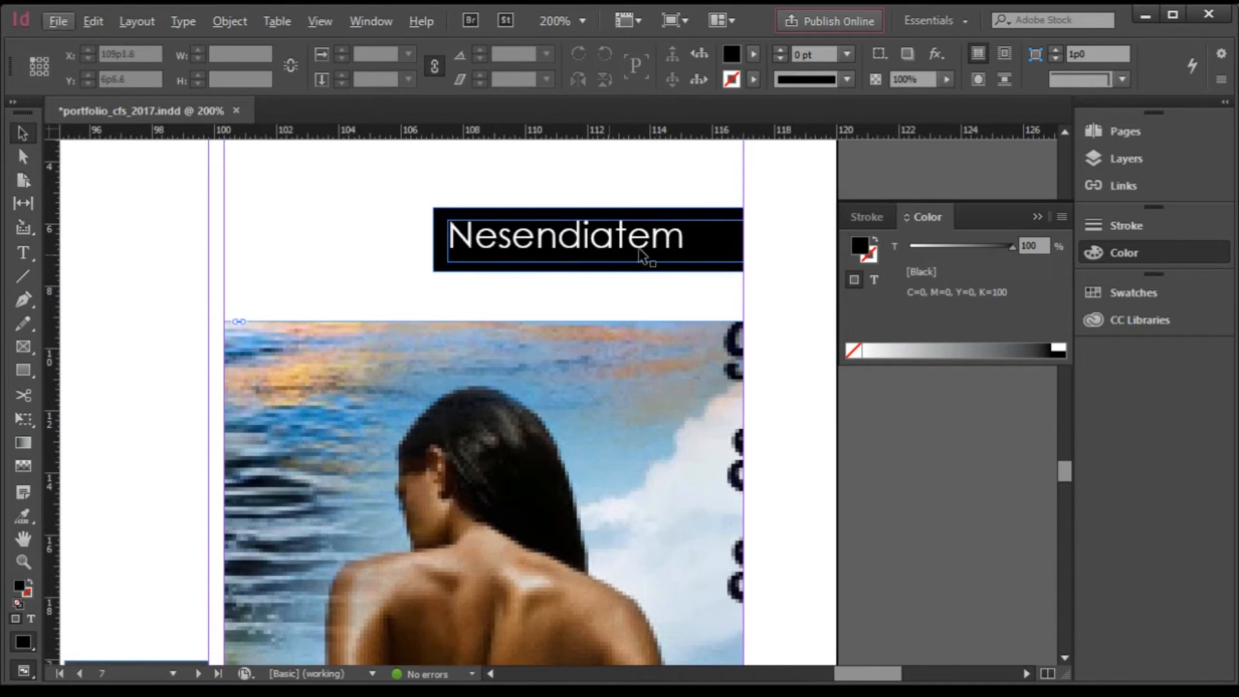
{"action": "scroll", "coordinate": [639, 255], "scroll_direction": "down", "scroll_amount": 3}
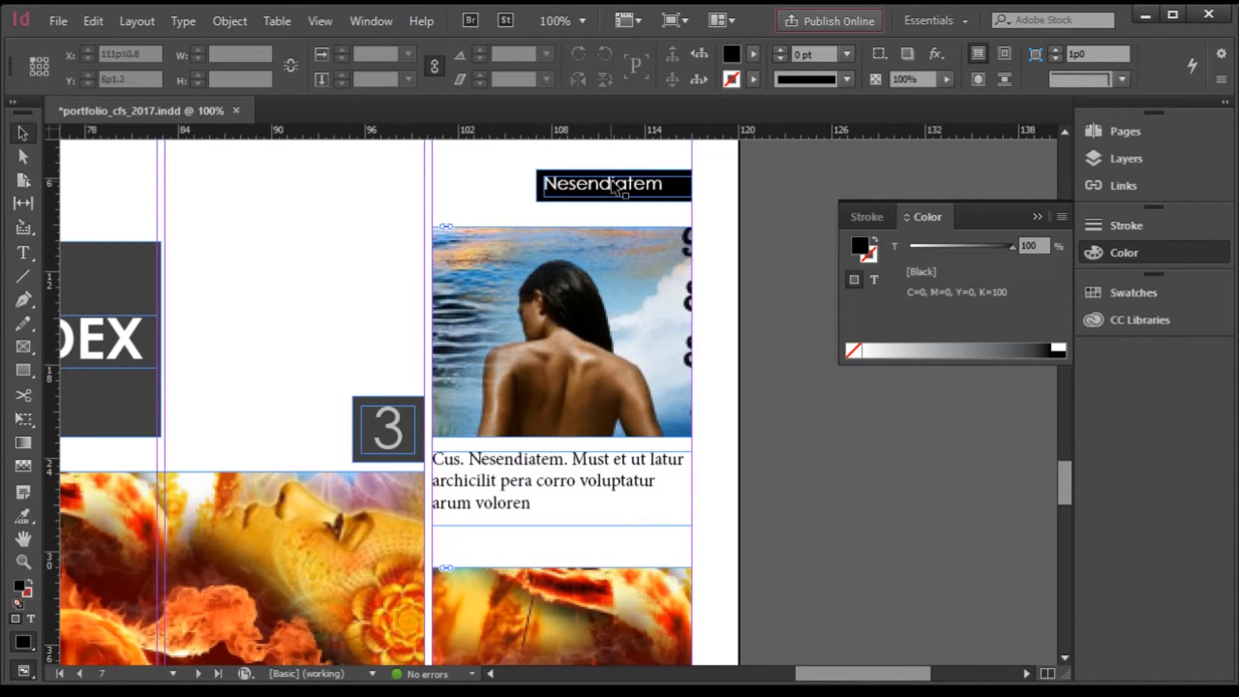
{"action": "left_click_drag", "start_coordinate": [617, 188], "coordinate": [627, 546]}
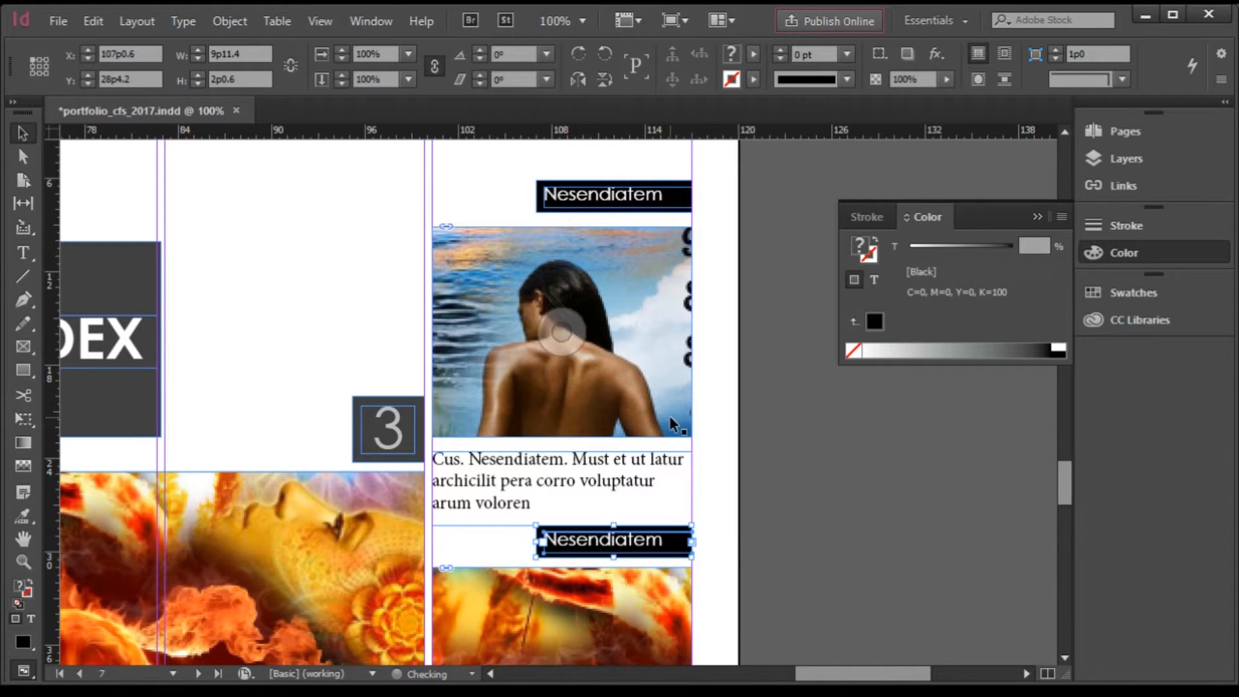
{"action": "scroll", "coordinate": [673, 418], "scroll_direction": "down", "scroll_amount": 3}
{"action": "left_click", "coordinate": [784, 468]}
Reposition the fire moodboard inside the third column's lower picture frame to show its blue flame area
{"action": "scroll", "coordinate": [578, 421], "scroll_direction": "down", "scroll_amount": 1}
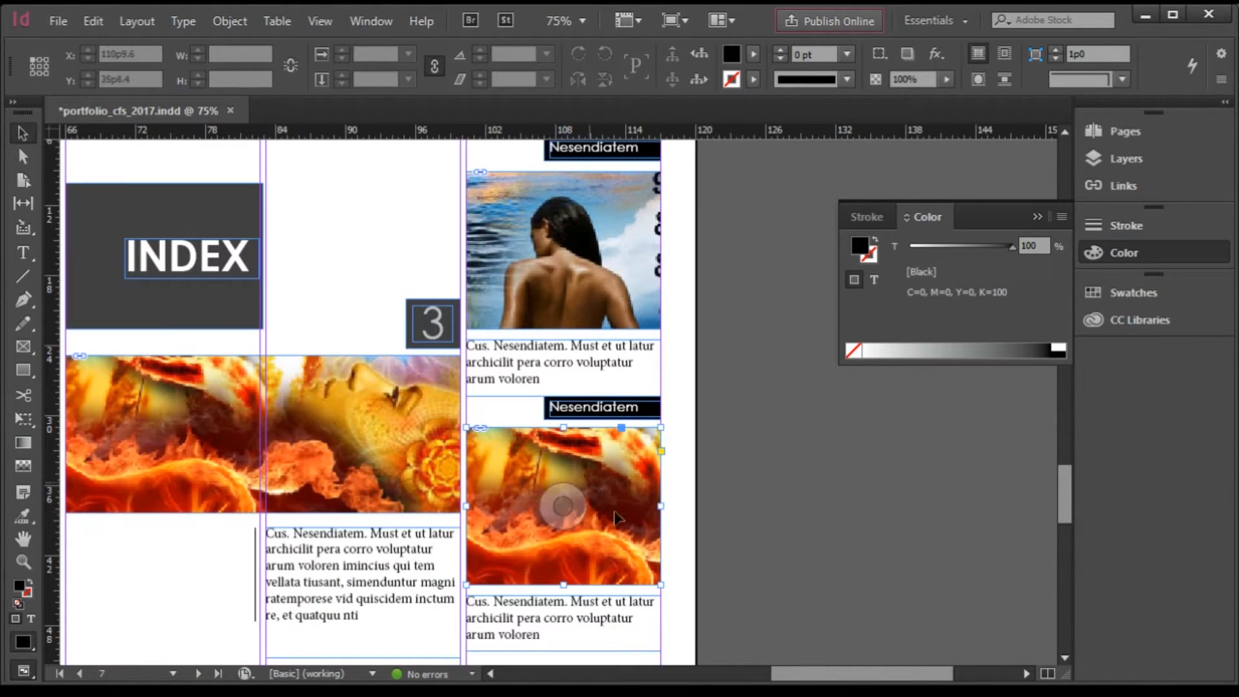
{"action": "left_click_drag", "start_coordinate": [566, 506], "coordinate": [499, 614]}
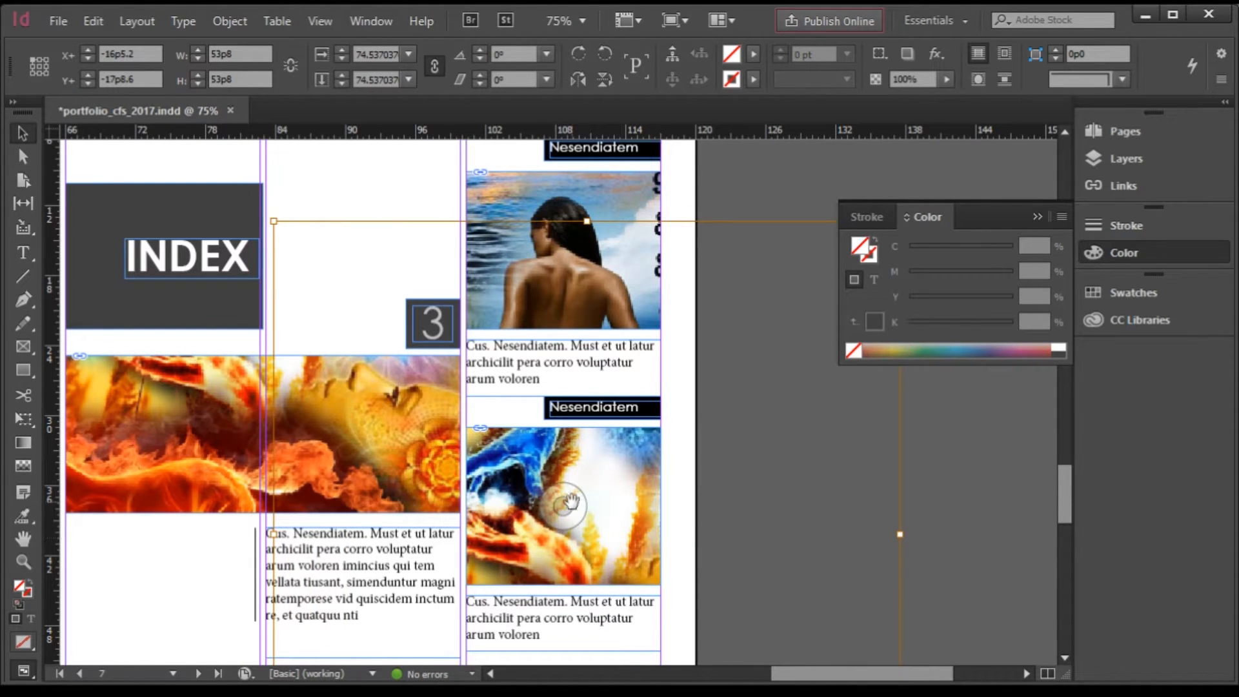
{"action": "left_click", "coordinate": [825, 512]}
{"action": "left_click", "coordinate": [550, 499]}
{"action": "left_click", "coordinate": [952, 473]}
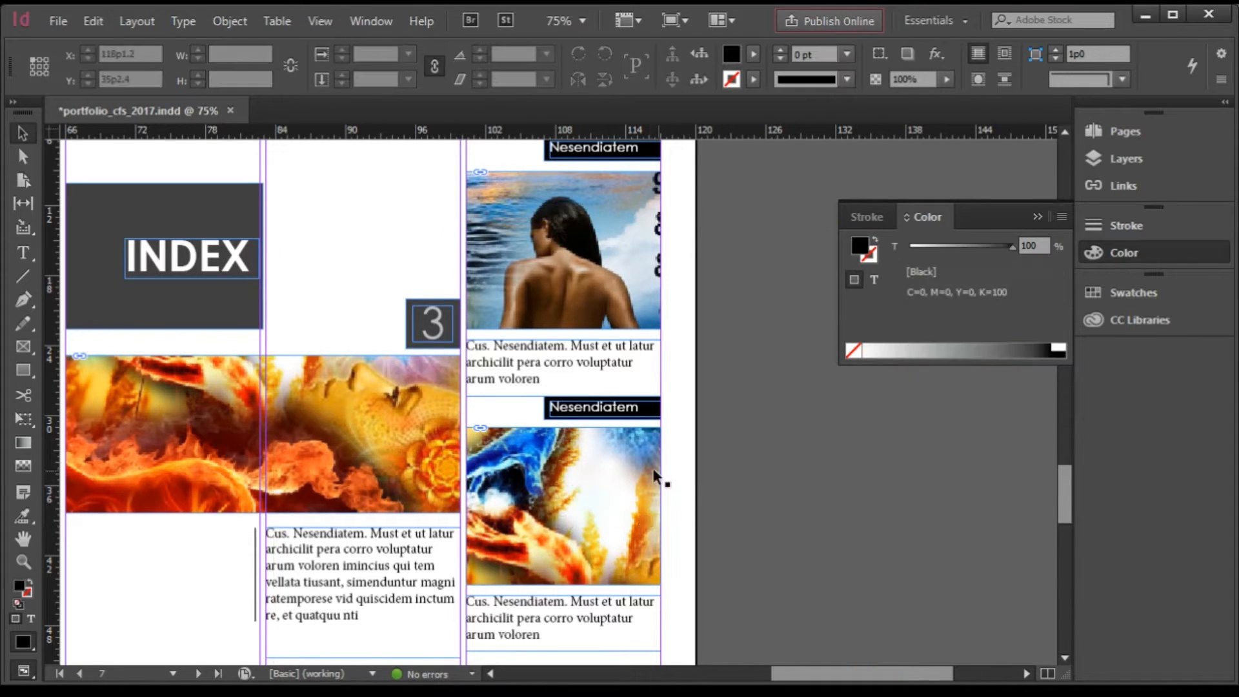
Replace the third column's lower picture with IMG_8508 from the styling shoot submission folder
{"action": "left_click", "coordinate": [654, 475]}
{"action": "key", "text": "ctrl+d"}
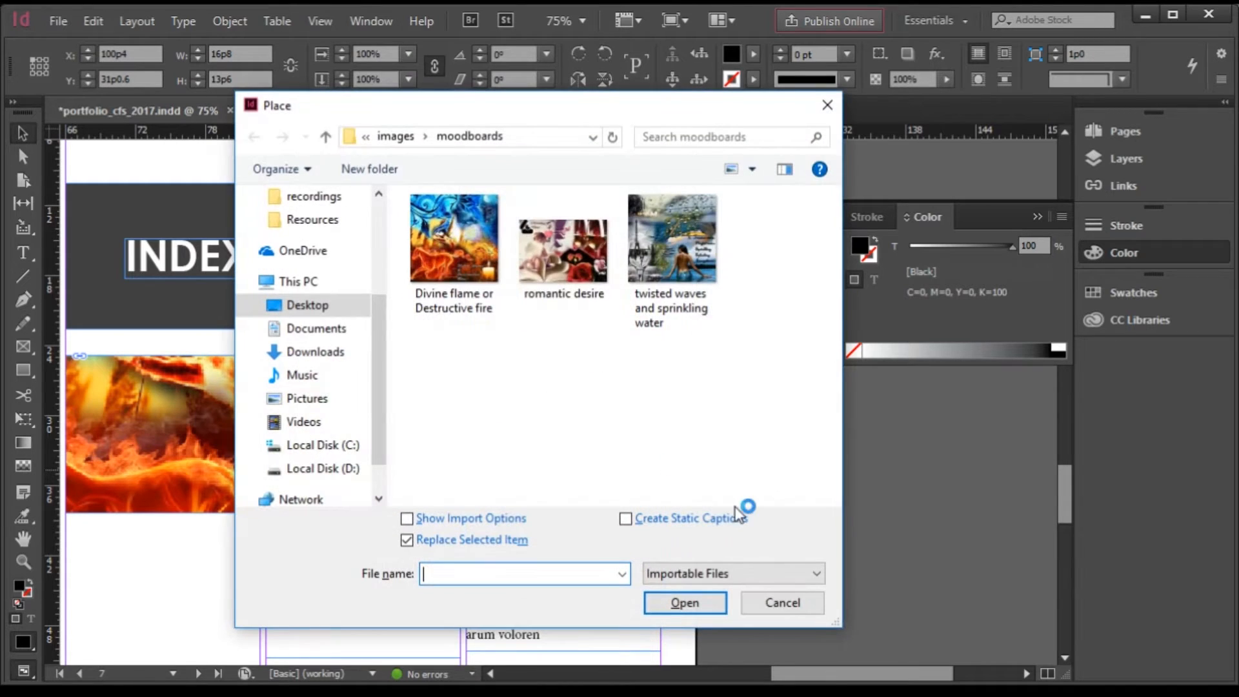
{"action": "left_click", "coordinate": [324, 136]}
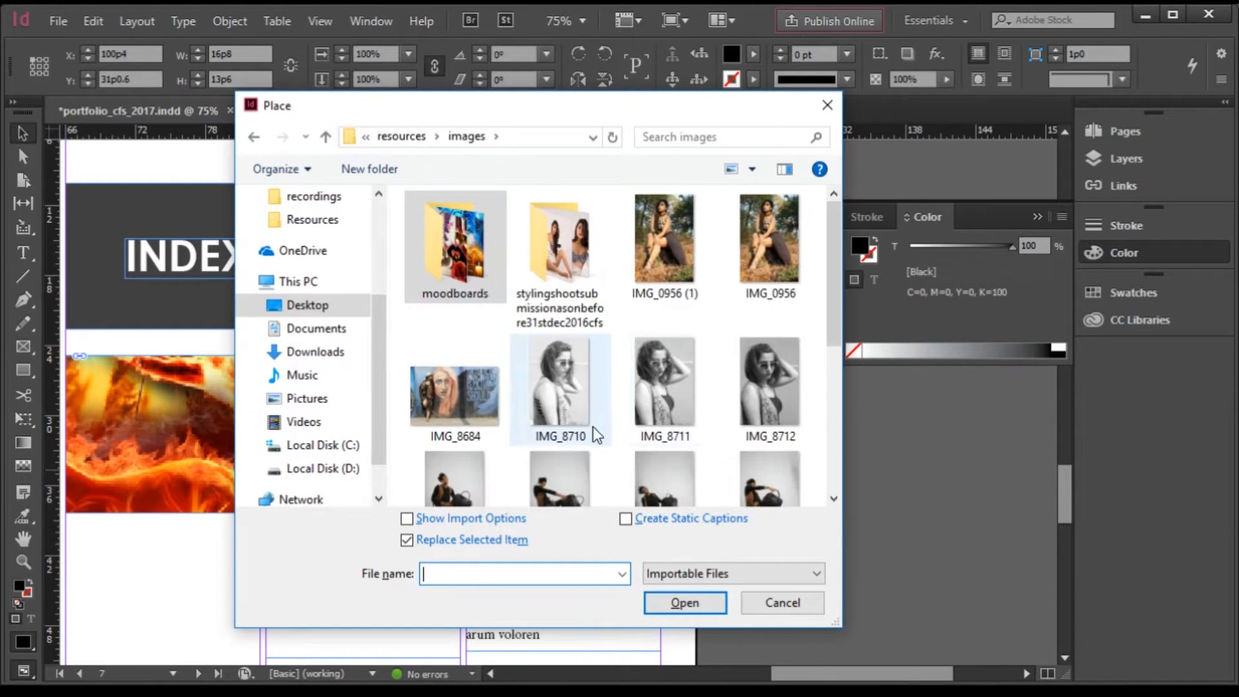
{"action": "double_click", "coordinate": [576, 246]}
{"action": "left_click", "coordinate": [668, 358]}
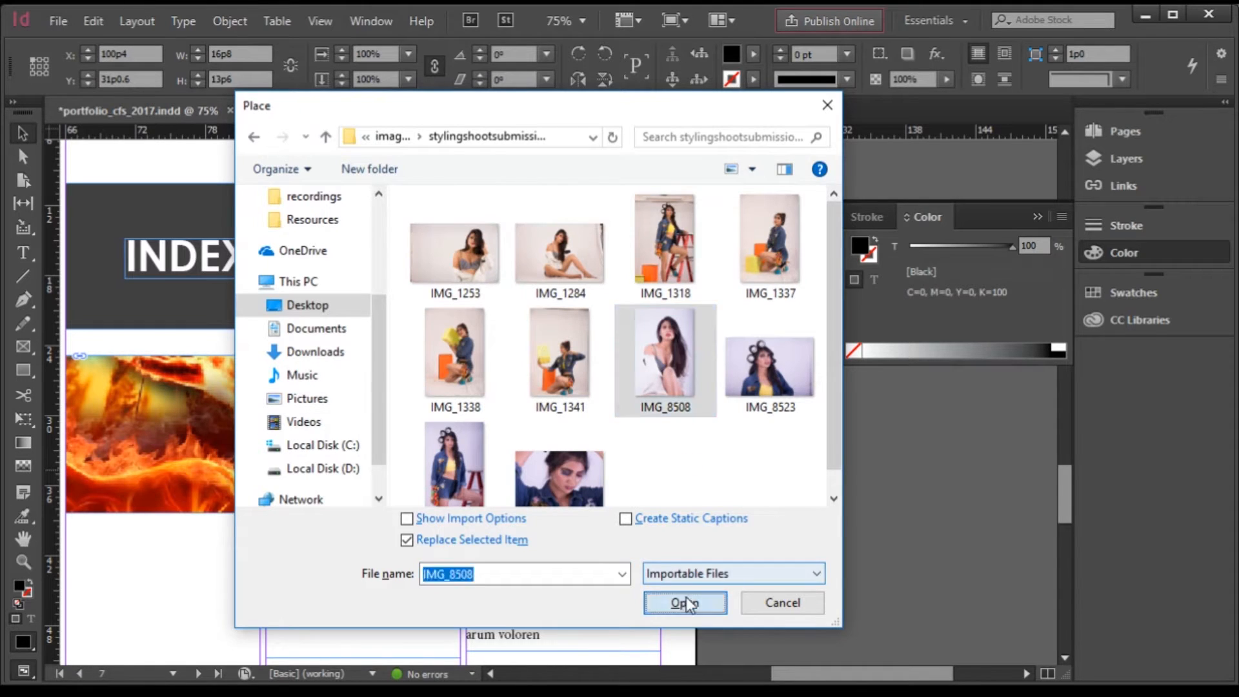
{"action": "left_click", "coordinate": [678, 600]}
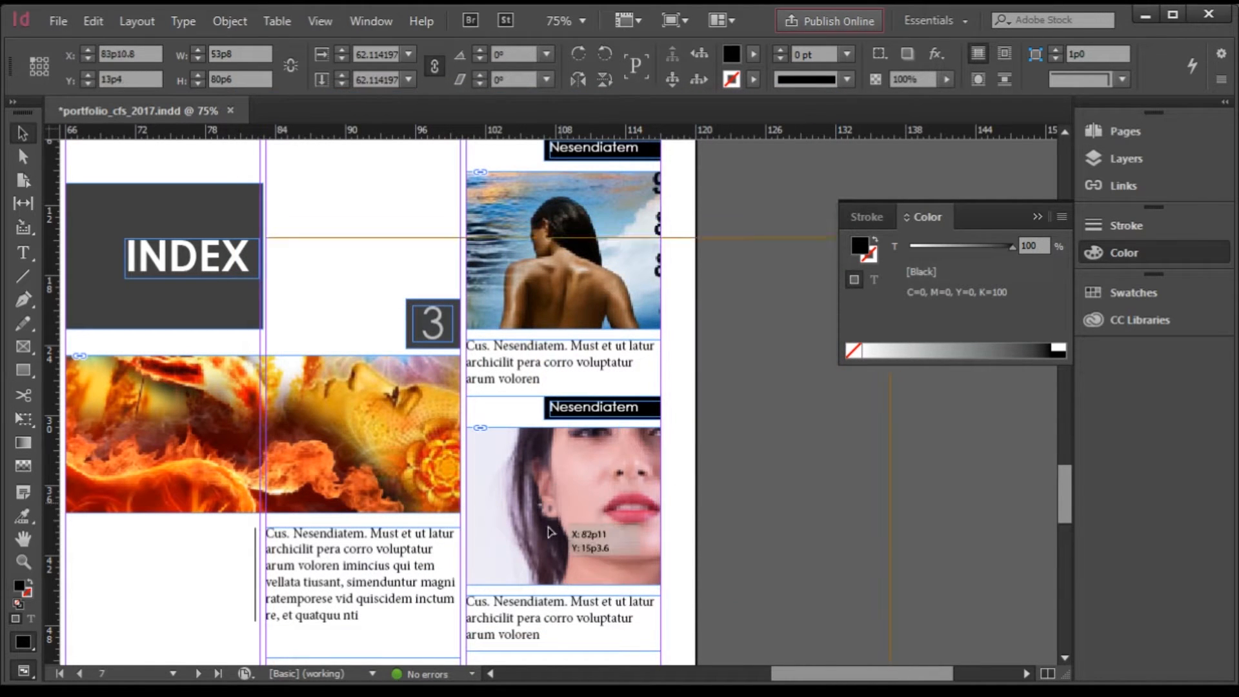
Scale down the portrait inside the third column's lower frame and shift it so the face sits at the frame's right edge
{"action": "scroll", "coordinate": [524, 450], "scroll_direction": "down", "scroll_amount": 1}
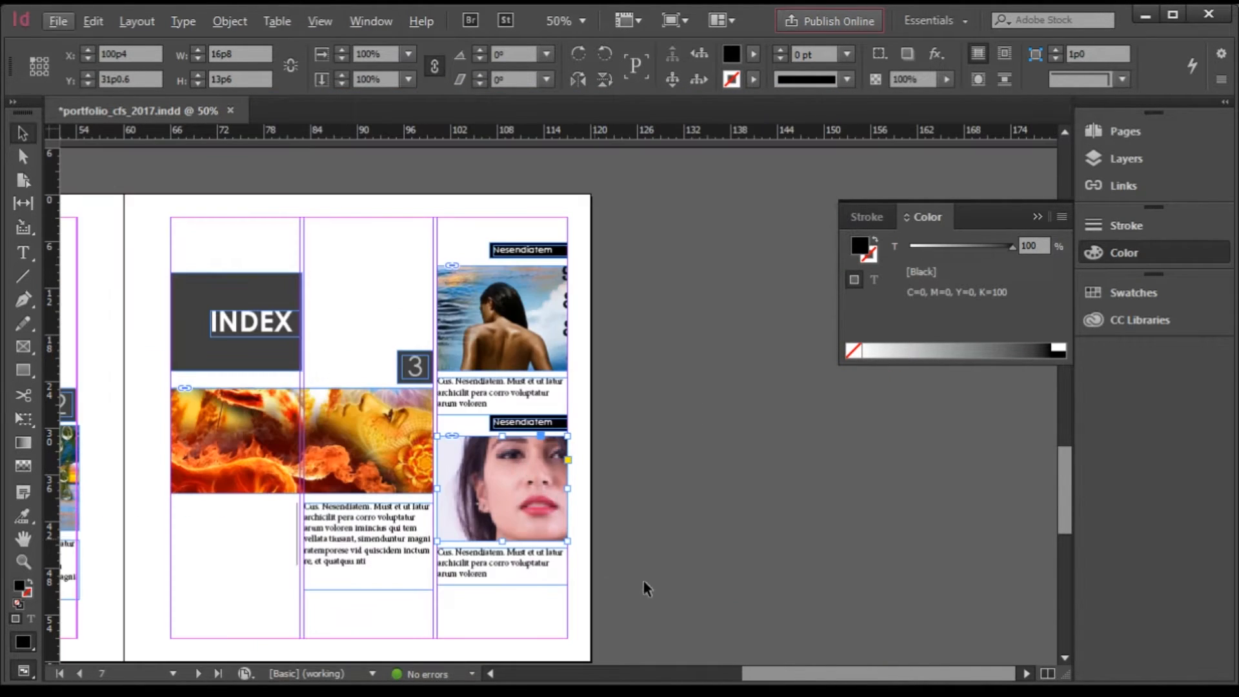
{"action": "left_click", "coordinate": [503, 489]}
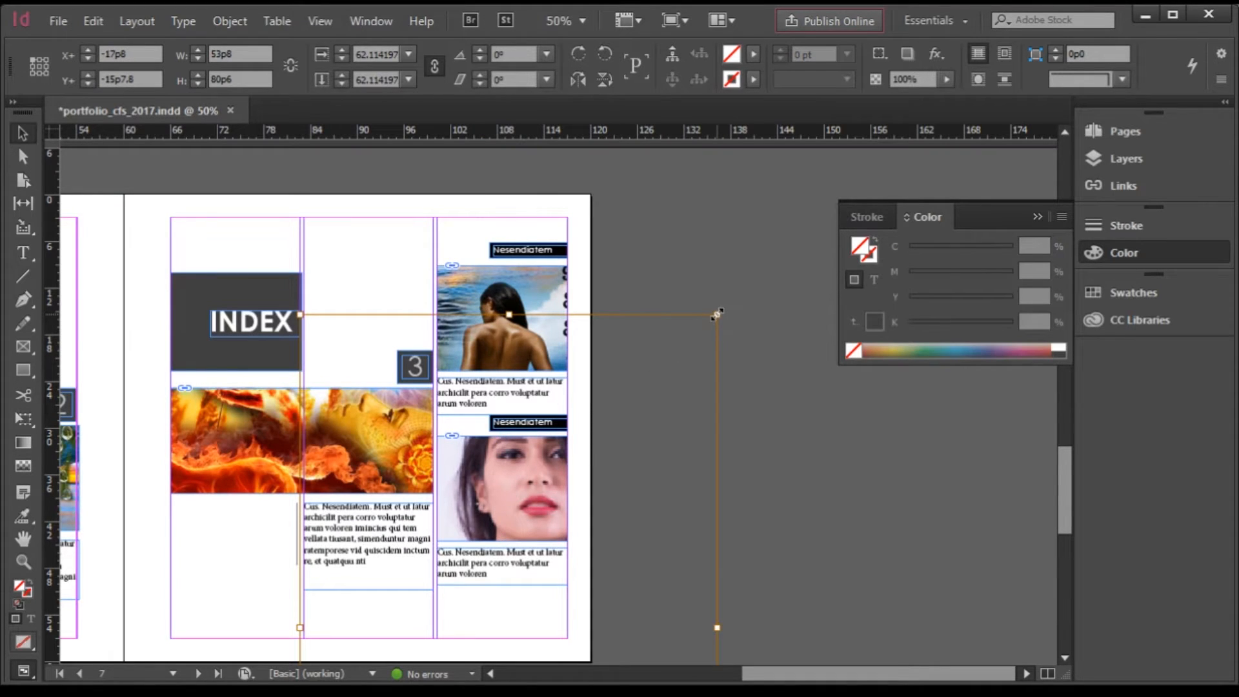
{"action": "left_click_drag", "start_coordinate": [717, 314], "coordinate": [668, 386]}
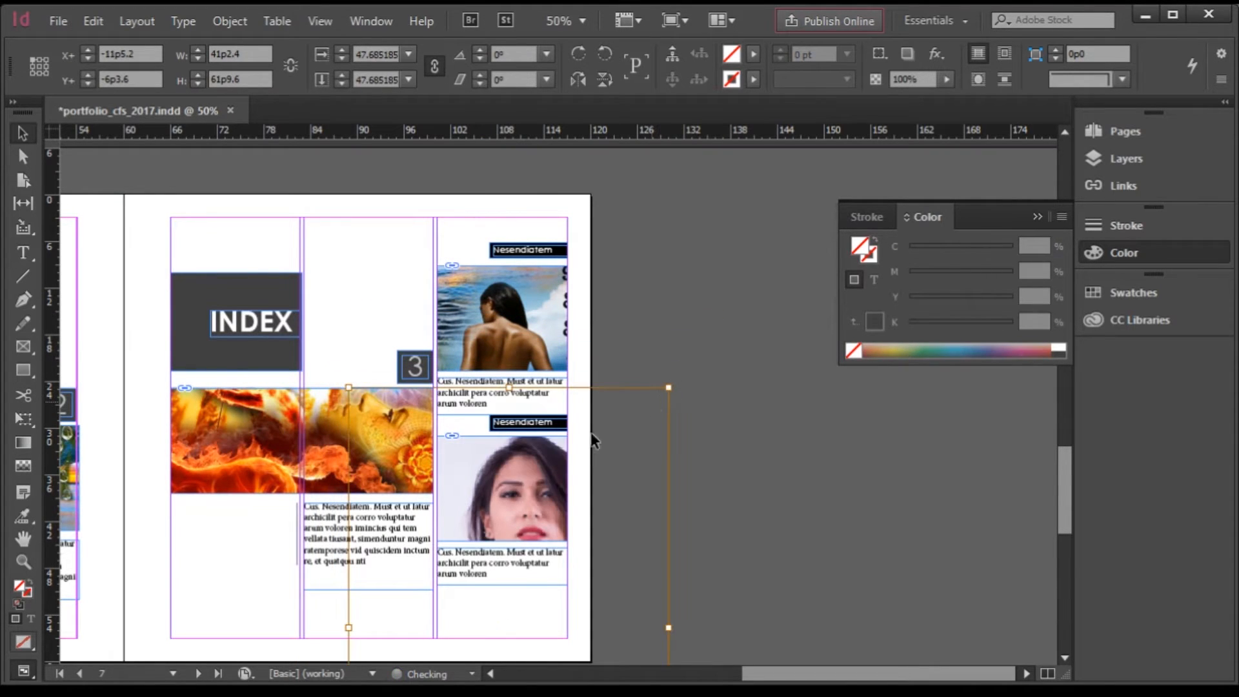
{"action": "mouse_move", "coordinate": [509, 512]}
{"action": "left_mouse_down"}
{"action": "mouse_move", "coordinate": [498, 484]}
{"action": "mouse_move", "coordinate": [529, 492]}
{"action": "mouse_move", "coordinate": [473, 487]}
{"action": "mouse_move", "coordinate": [535, 494]}
{"action": "mouse_move", "coordinate": [503, 491]}
{"action": "left_mouse_up"}
{"action": "left_click", "coordinate": [627, 563]}
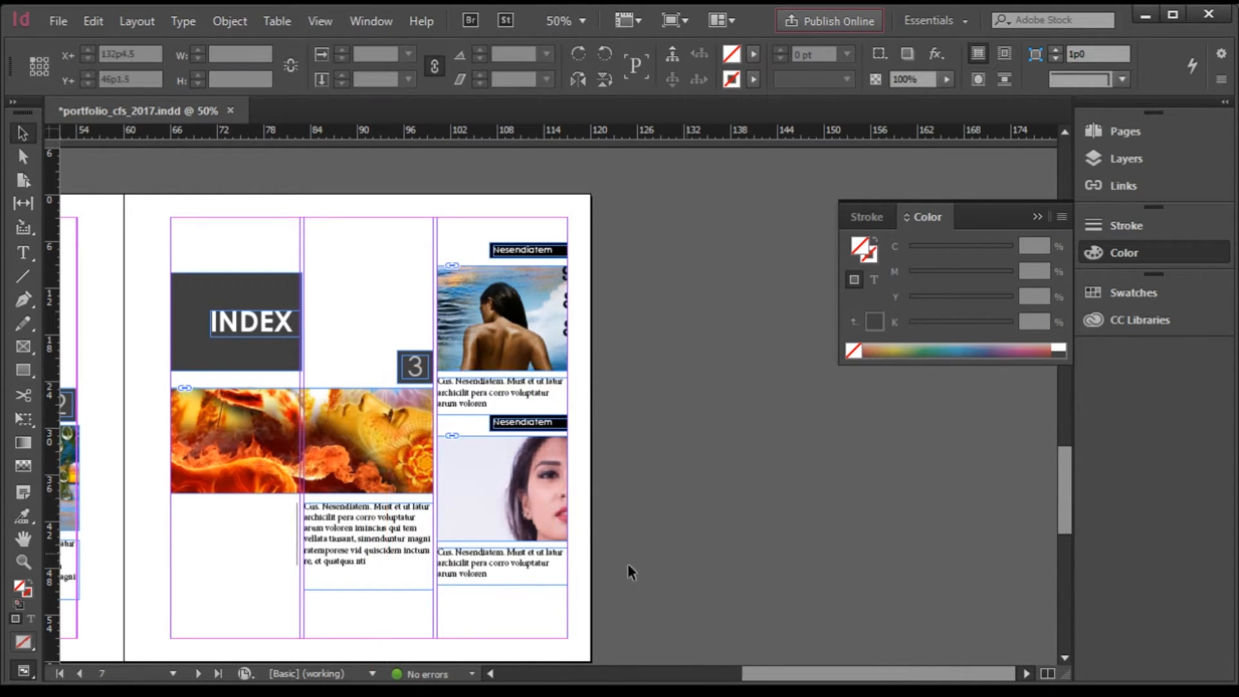
Copy "Must et ut latur" from the portrait's caption and replace the heading text above the portrait with it
{"action": "scroll", "coordinate": [532, 552], "scroll_direction": "up", "scroll_amount": 2}
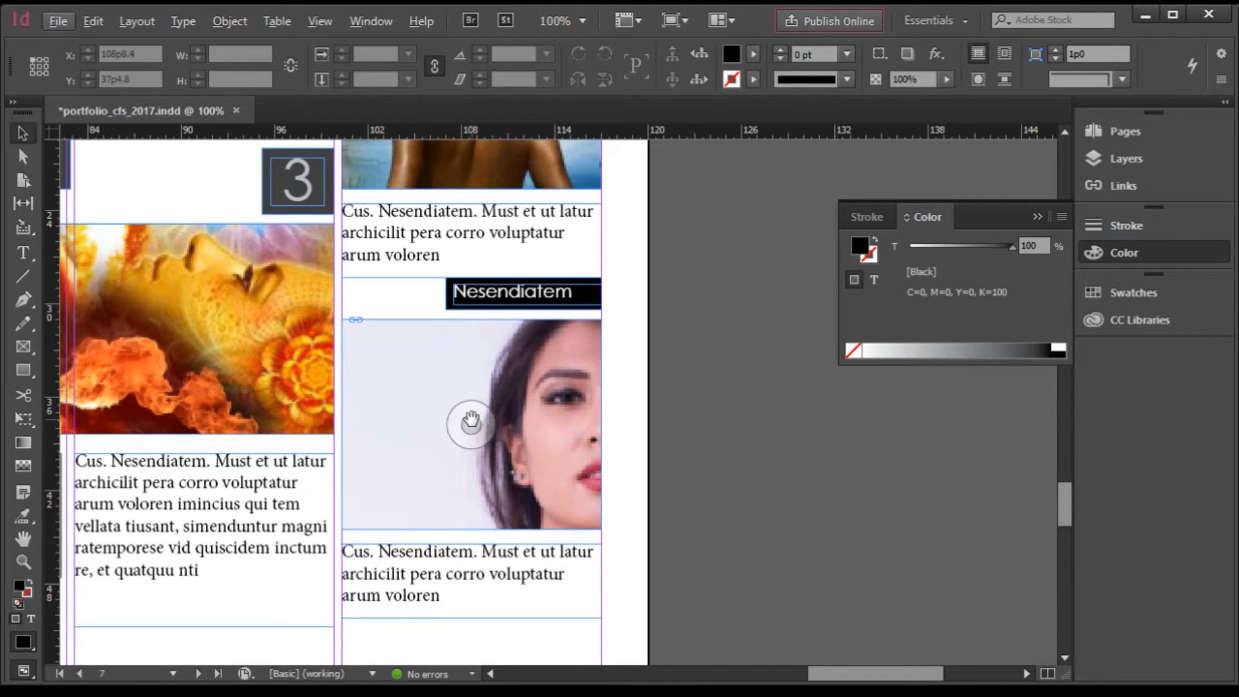
{"action": "double_click", "coordinate": [478, 560]}
{"action": "left_click_drag", "start_coordinate": [482, 552], "coordinate": [595, 553]}
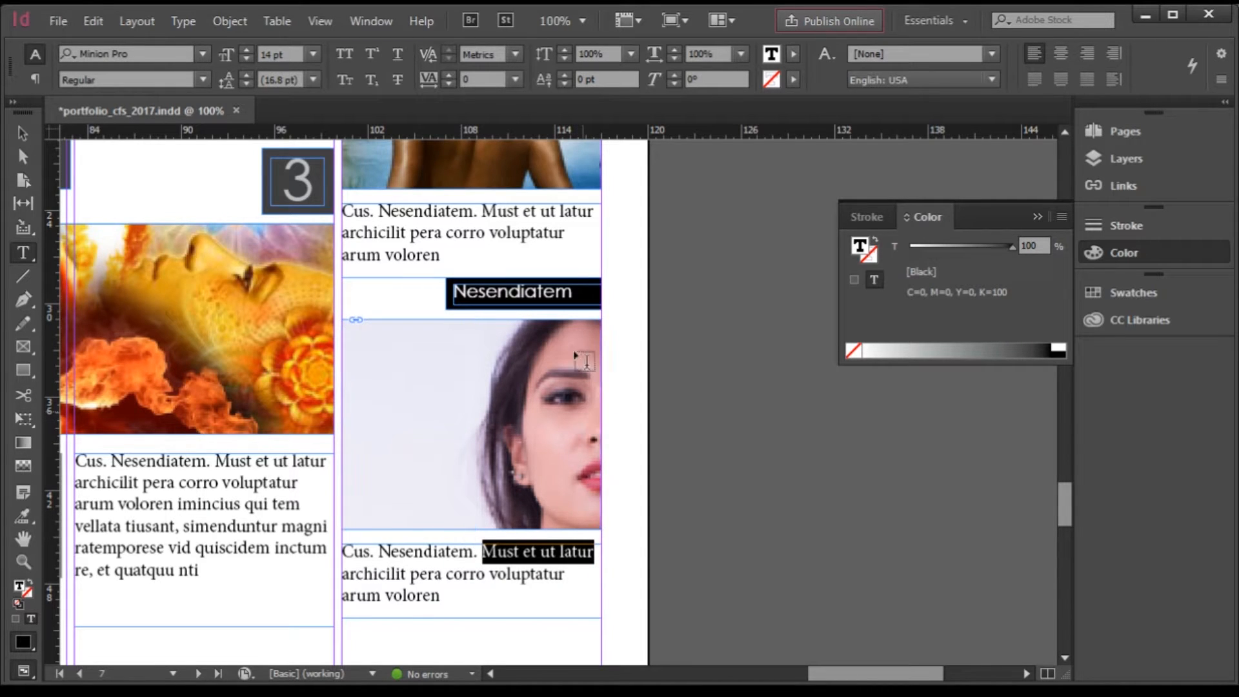
{"action": "left_click", "coordinate": [555, 293]}
{"action": "left_click_drag", "start_coordinate": [573, 293], "coordinate": [399, 272]}
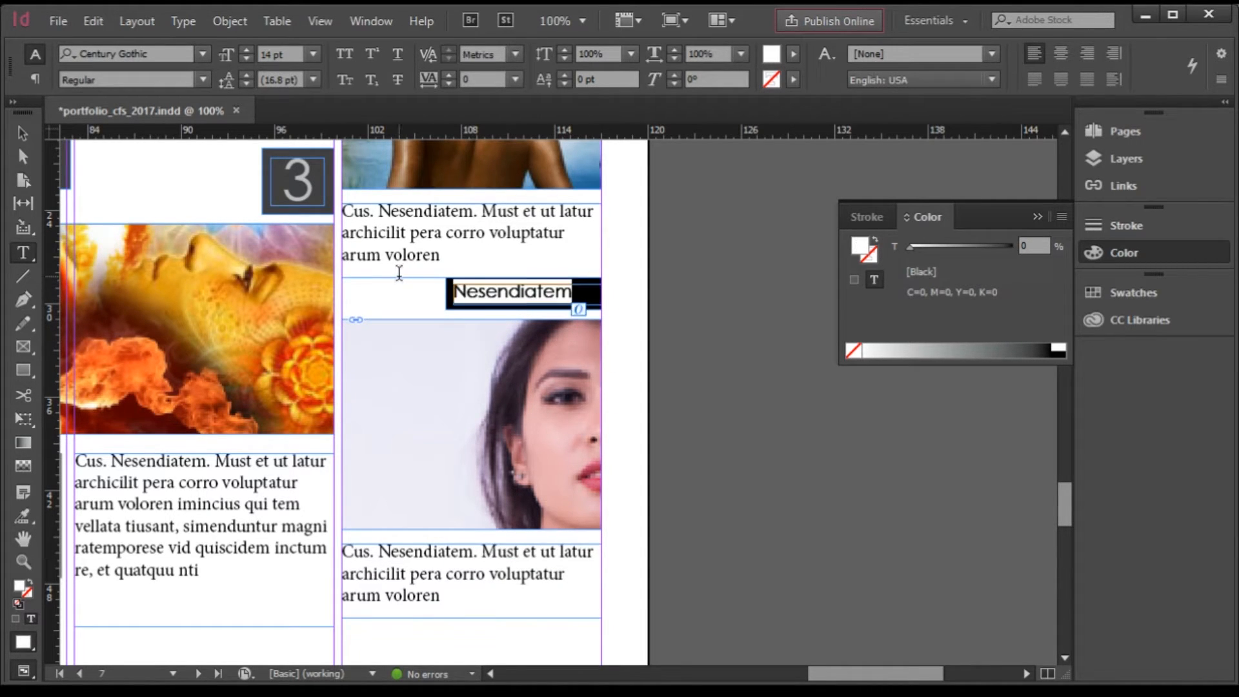
{"action": "key", "text": "BackSpace"}
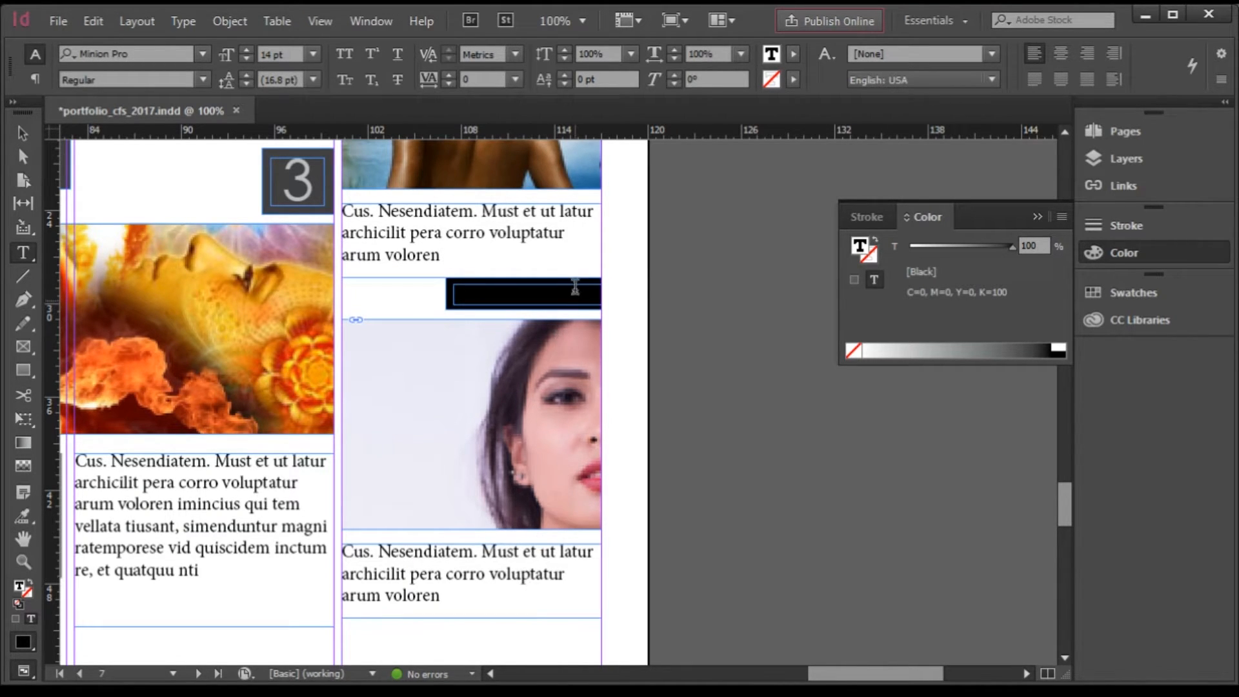
Set the "Must et ut latur" heading above the portrait in white Century Gothic Regular
{"action": "left_click_drag", "start_coordinate": [581, 294], "coordinate": [416, 284]}
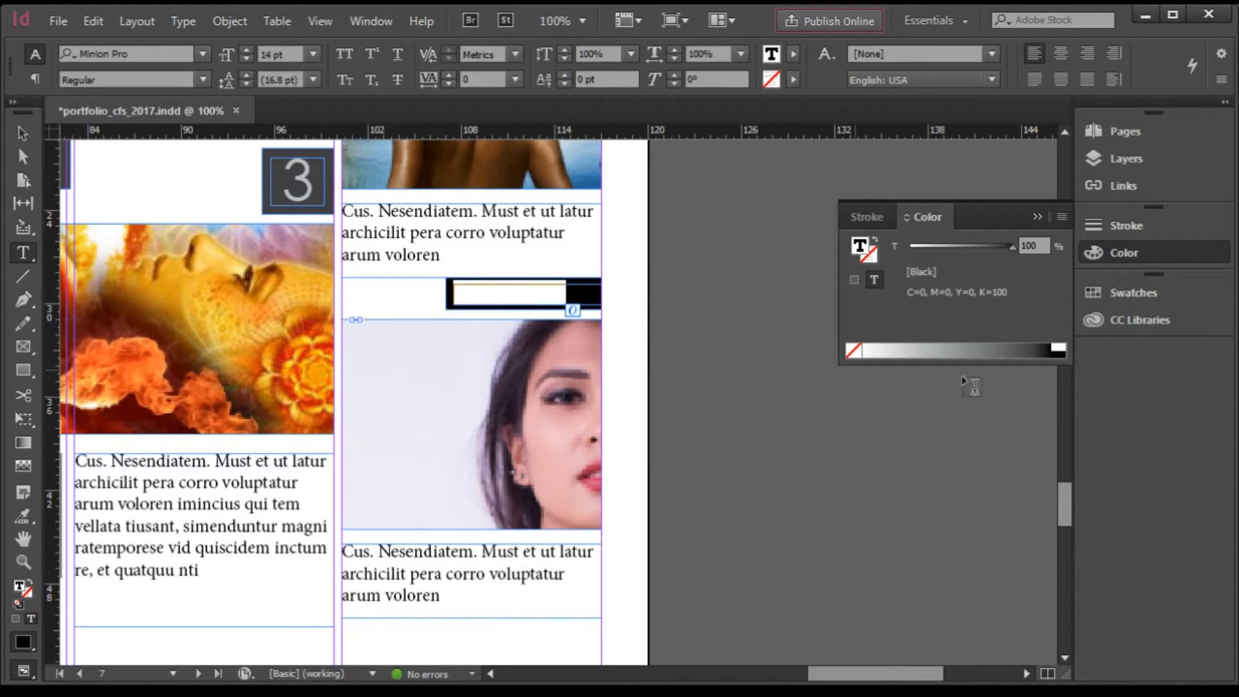
{"action": "left_click", "coordinate": [1060, 345]}
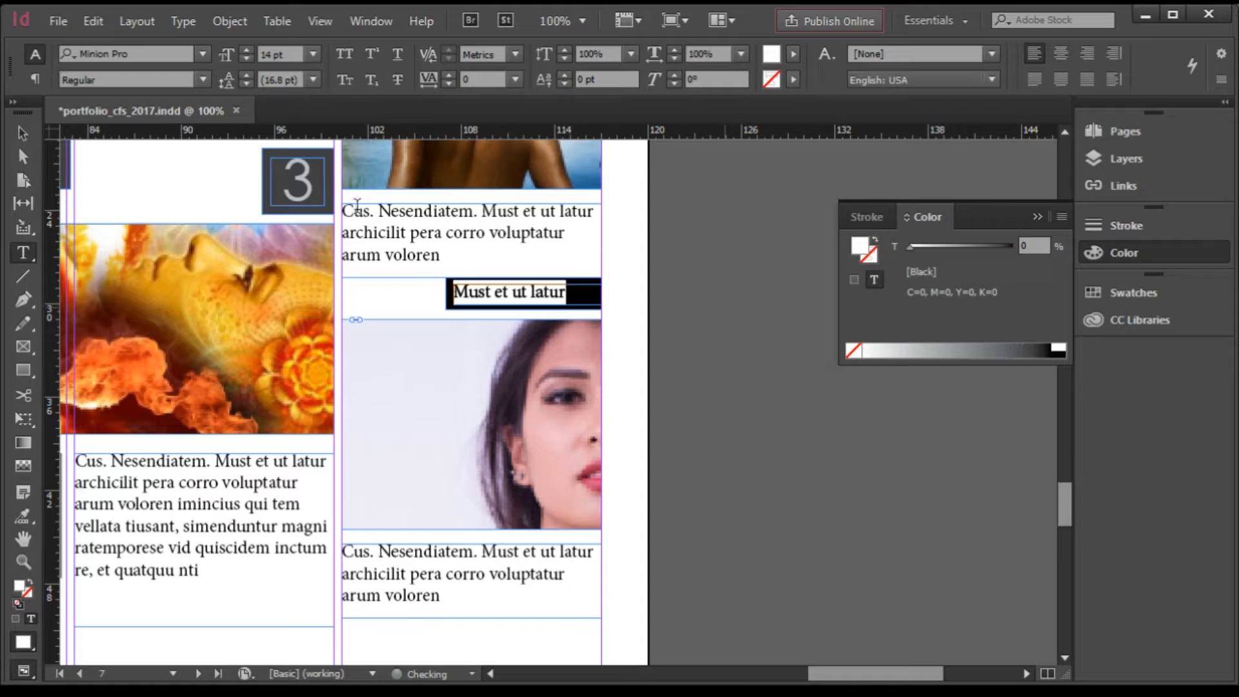
{"action": "left_click", "coordinate": [149, 54]}
{"action": "type", "text": "cen"}
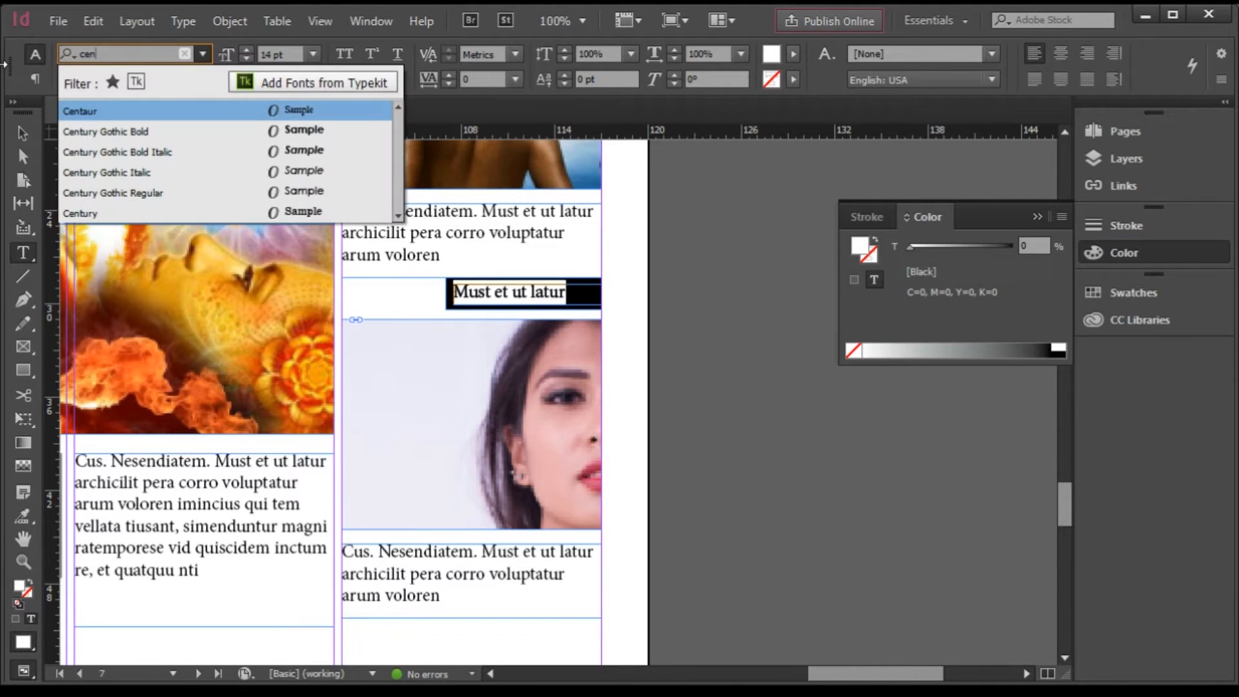
{"action": "key", "text": "Down"}
{"action": "key", "text": "Down"}
{"action": "key", "text": "Down"}
{"action": "key", "text": "Down"}
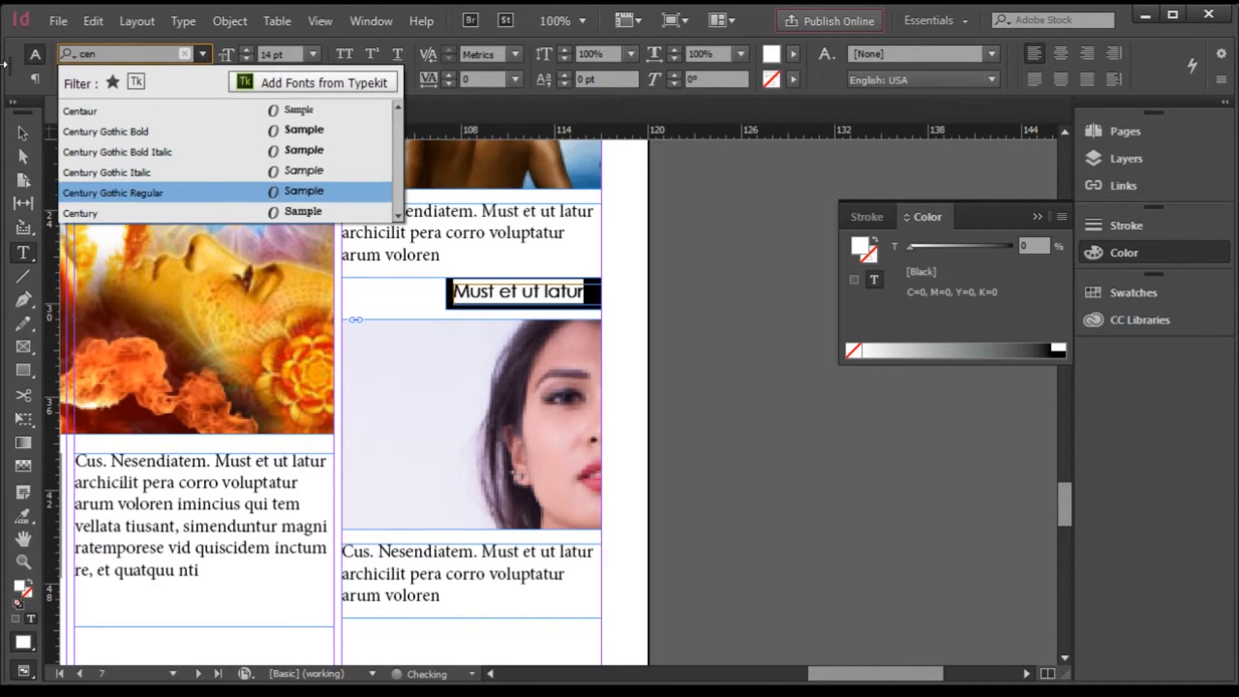
{"action": "key", "text": "Return"}
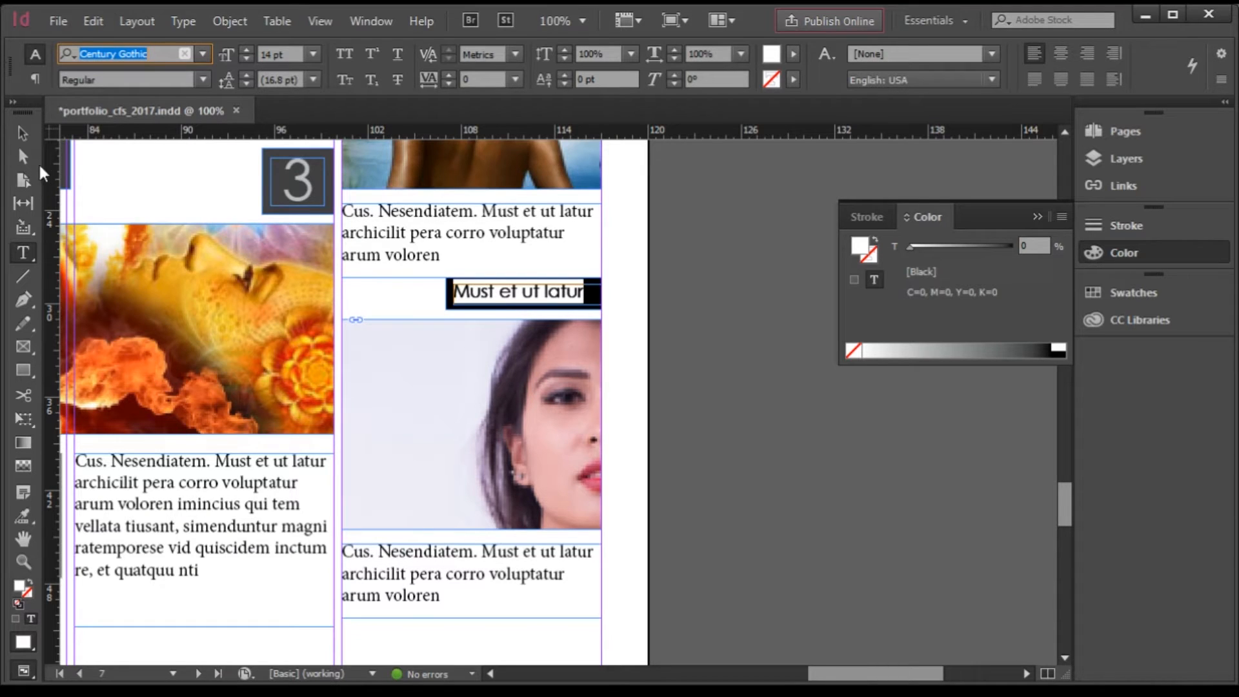
{"action": "left_click", "coordinate": [22, 133]}
{"action": "left_click", "coordinate": [706, 421]}
{"action": "scroll", "coordinate": [672, 471], "scroll_direction": "down", "scroll_amount": 1}
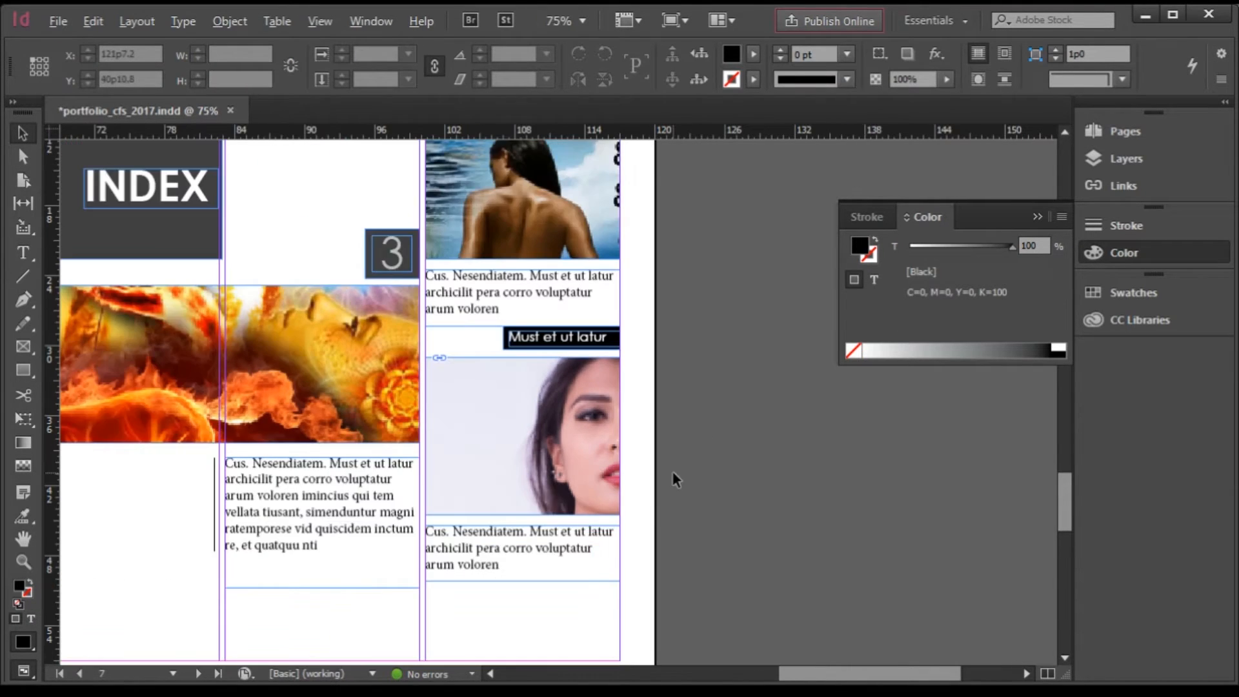
{"action": "scroll", "coordinate": [671, 471], "scroll_direction": "down", "scroll_amount": 4}
{"action": "scroll", "coordinate": [812, 382], "scroll_direction": "up", "scroll_amount": 2}
{"action": "scroll", "coordinate": [821, 388], "scroll_direction": "down", "scroll_amount": 2}
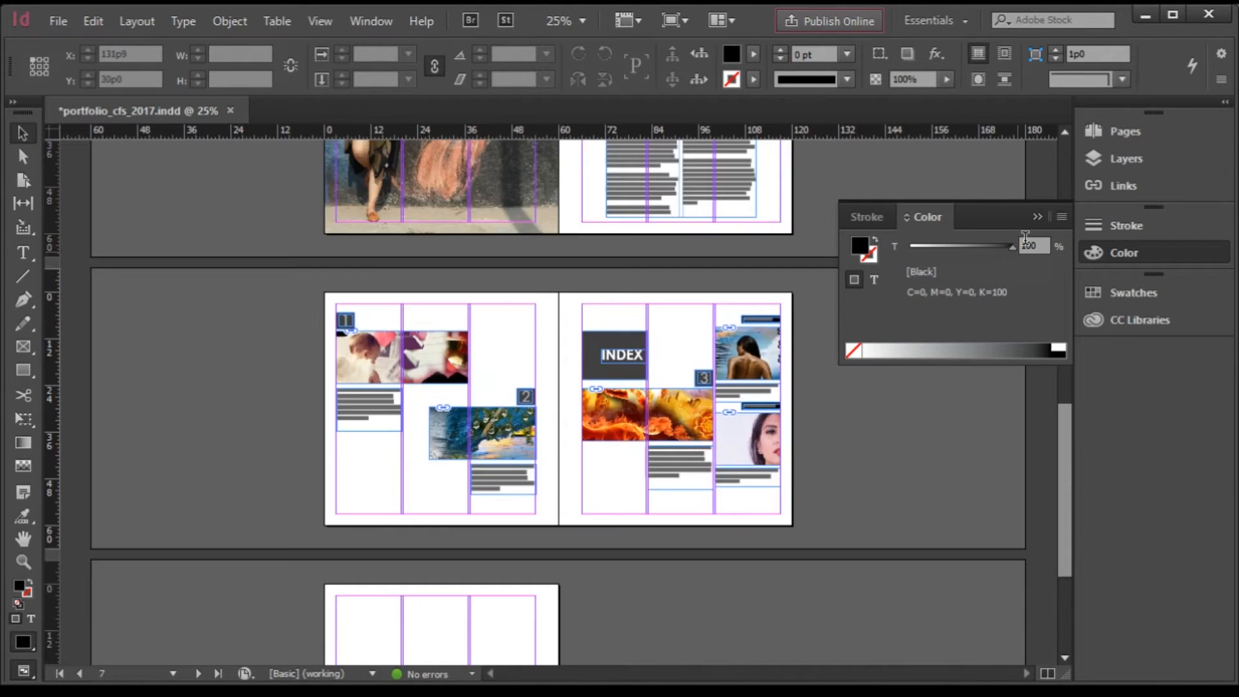
Switch the index spread to Preview mode so that guides and frame edges are hidden
{"action": "scroll", "coordinate": [710, 409], "scroll_direction": "up", "scroll_amount": 2}
{"action": "left_click", "coordinate": [747, 674]}
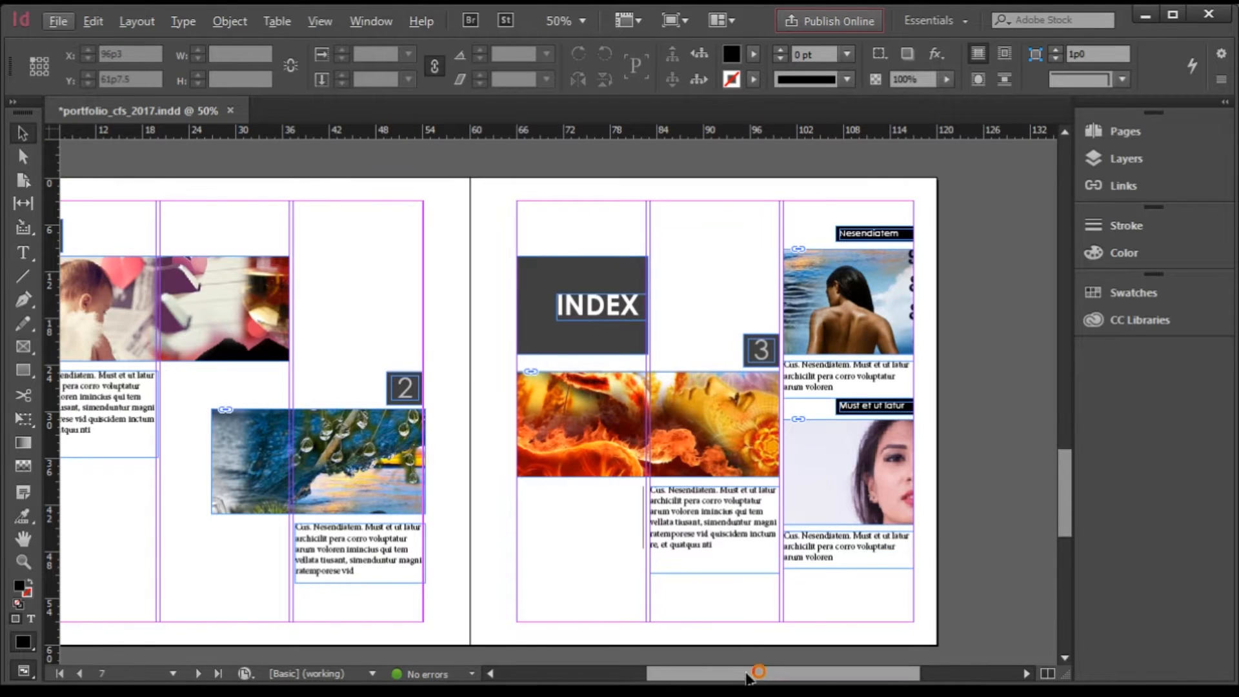
{"action": "left_click_drag", "start_coordinate": [747, 674], "coordinate": [726, 675]}
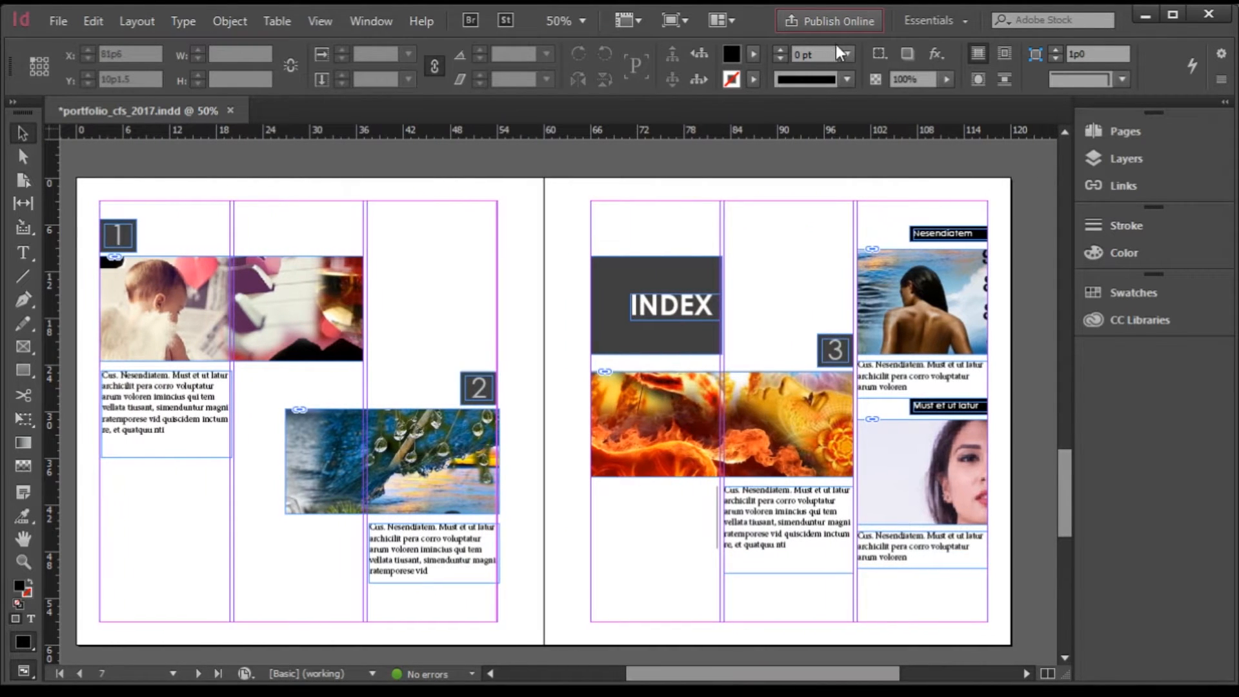
{"action": "left_click", "coordinate": [686, 20]}
{"action": "left_click", "coordinate": [706, 77]}
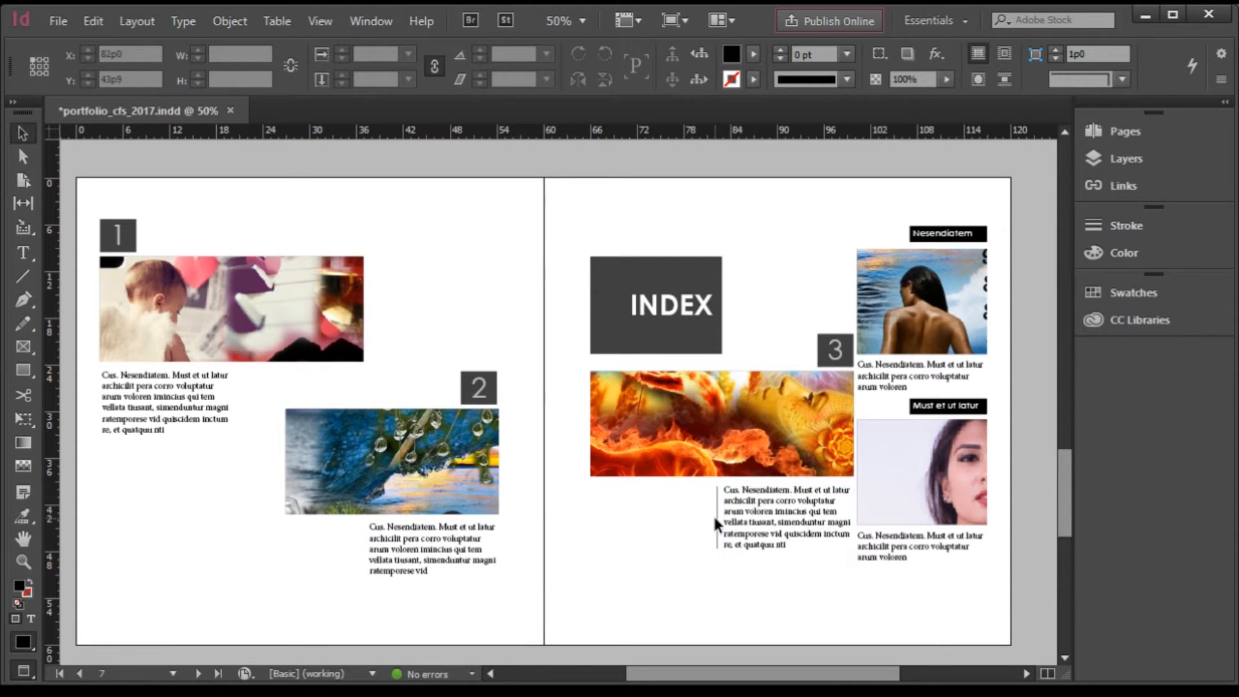
Duplicate the thin vertical line beside block 3's caption and place copies beside the captions of blocks 1 and 2
{"action": "left_click_drag", "start_coordinate": [714, 519], "coordinate": [98, 416]}
{"action": "key", "text": "alt"}
{"action": "left_click", "coordinate": [232, 557]}
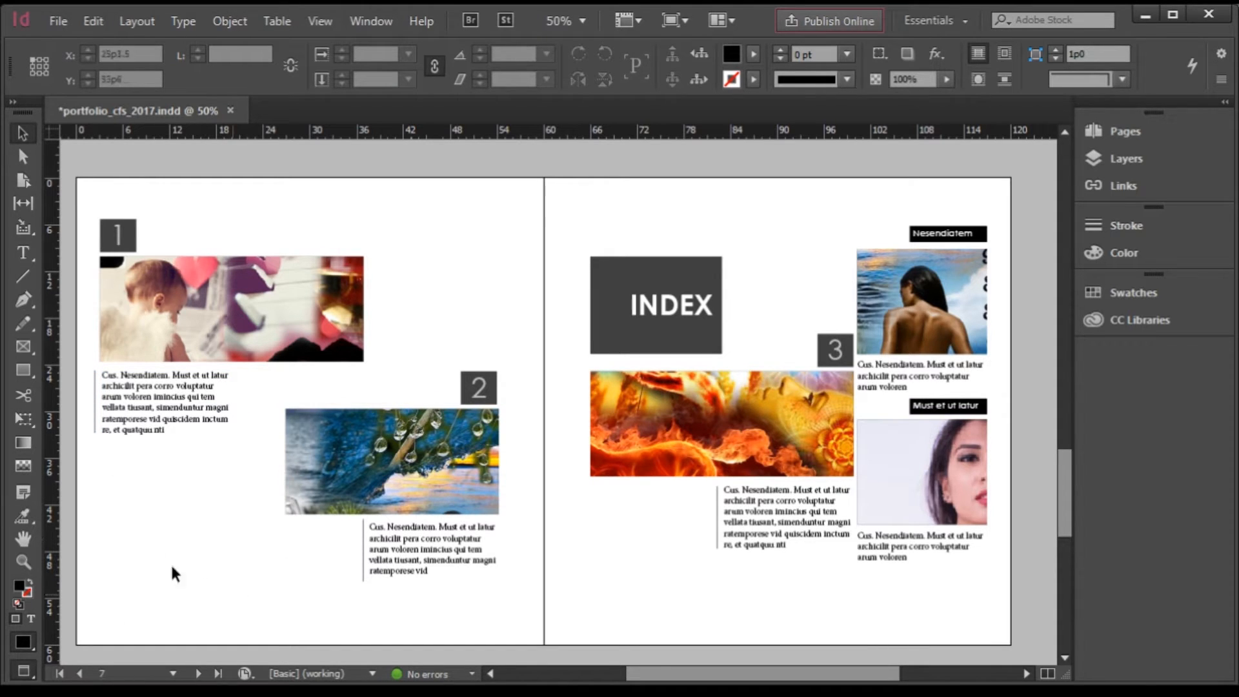
Copy the third column's portrait with its heading and caption below block 1's caption, and delete the extra caption copied along with it
{"action": "left_click_drag", "start_coordinate": [1001, 599], "coordinate": [176, 536]}
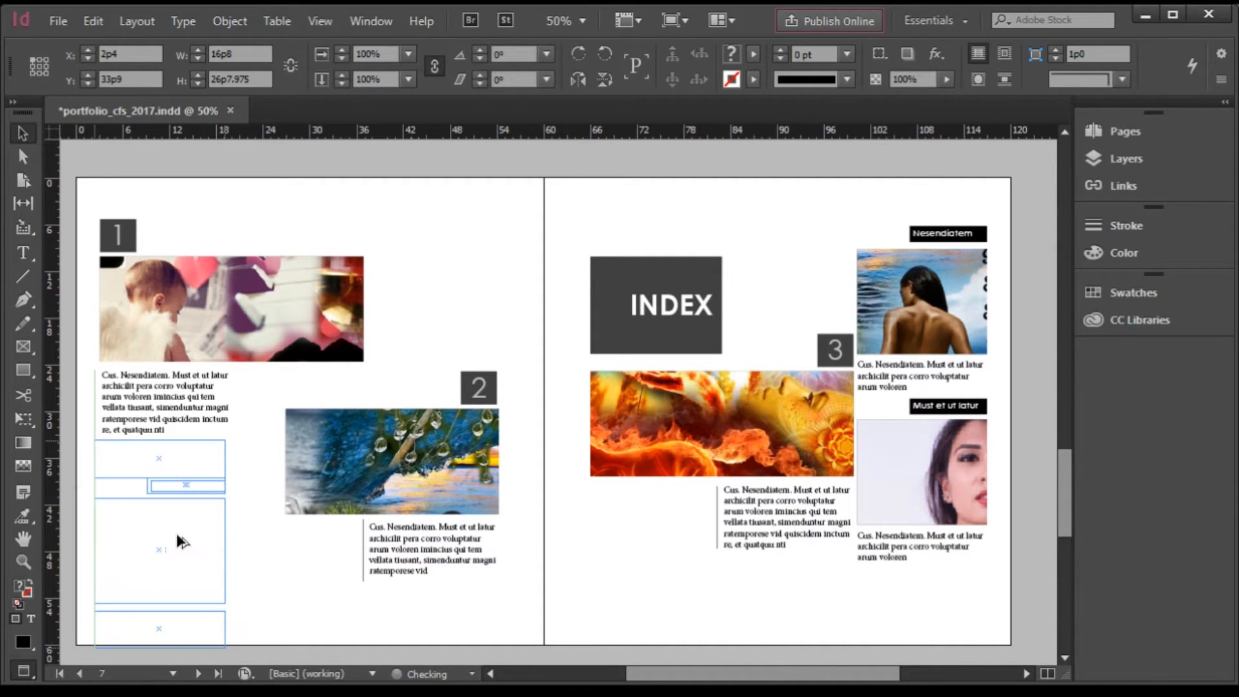
{"action": "left_click", "coordinate": [260, 534]}
{"action": "left_click", "coordinate": [184, 456]}
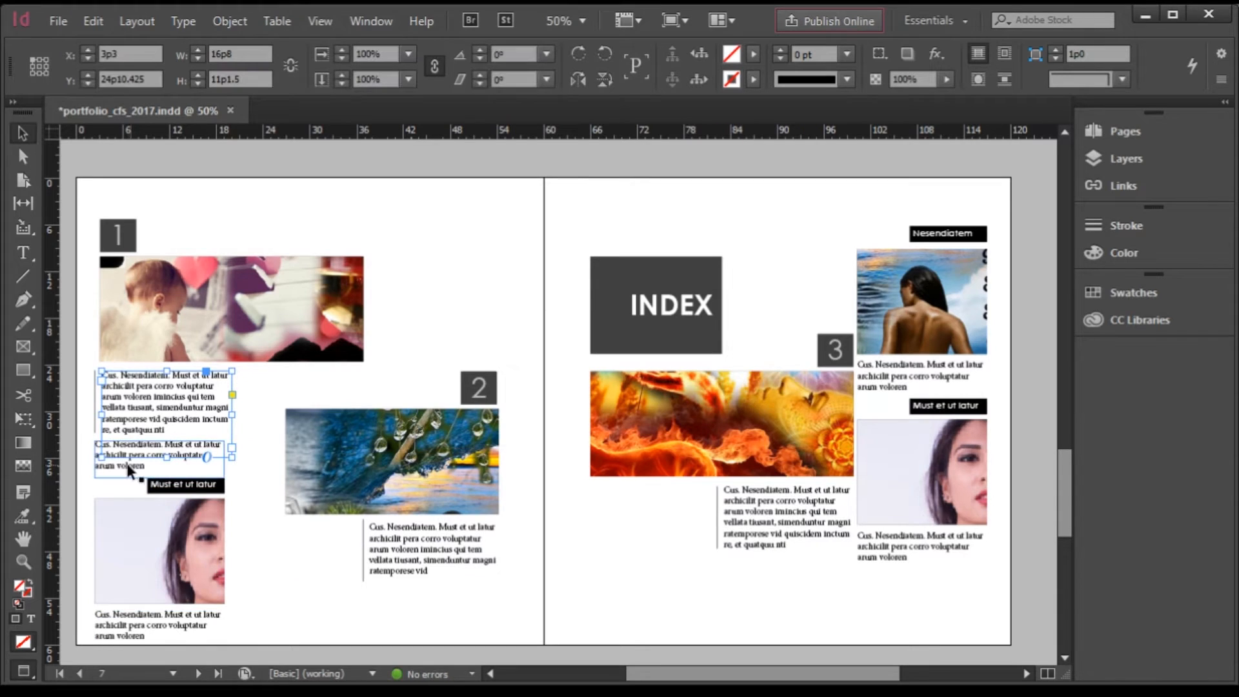
{"action": "key", "text": "Delete"}
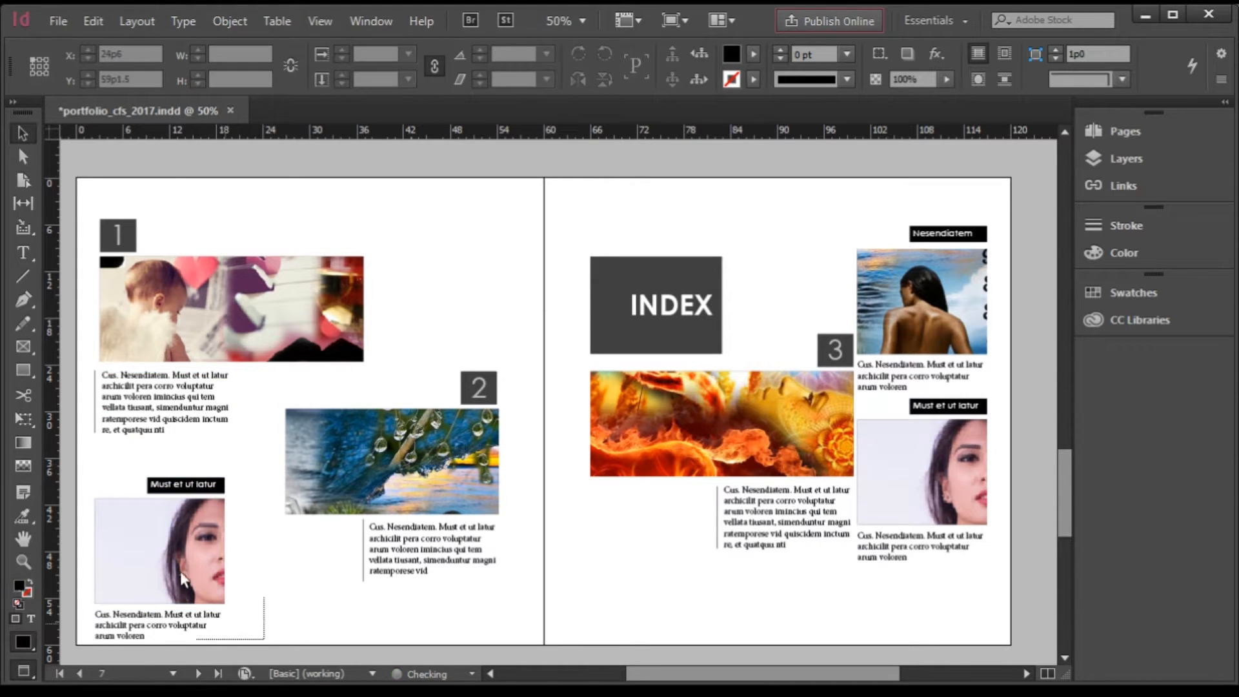
Move the copied portrait, heading and caption straight up to sit just below block 1's caption, keeping their left alignment with its vertical line
{"action": "left_click_drag", "start_coordinate": [181, 572], "coordinate": [172, 528]}
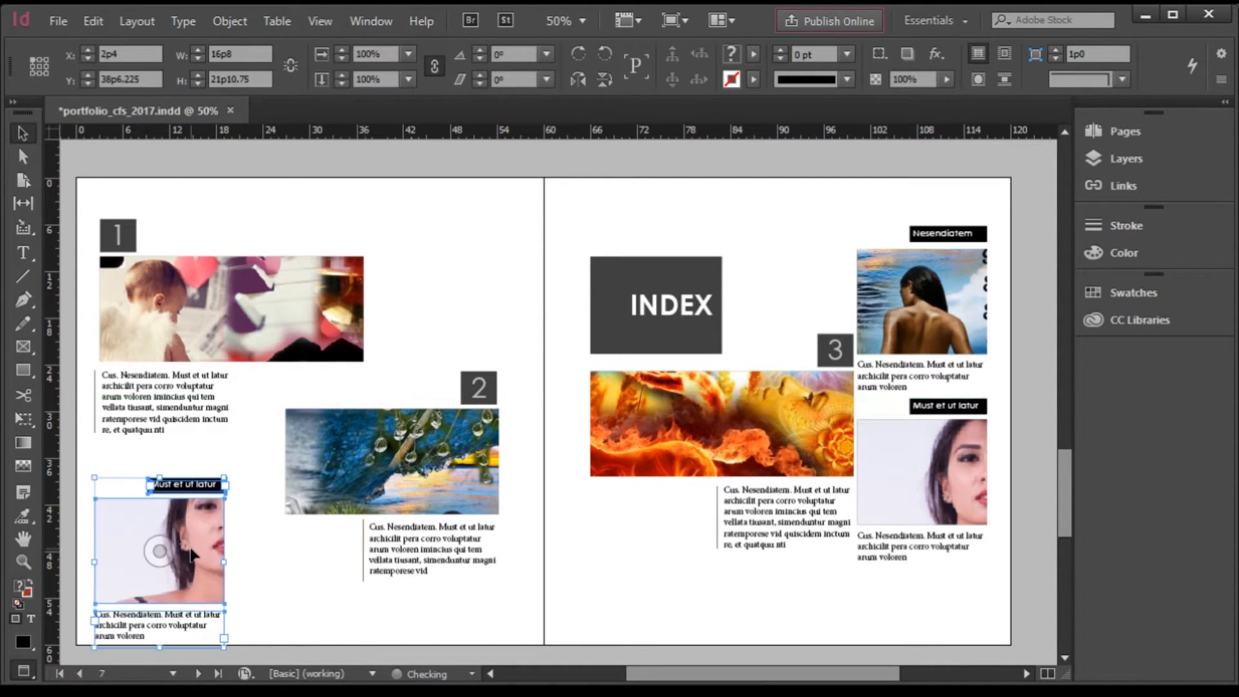
{"action": "key", "text": "ctrl+z"}
{"action": "left_click", "coordinate": [265, 578]}
{"action": "left_click_drag", "start_coordinate": [190, 453], "coordinate": [145, 483]}
{"action": "key", "text": "ctrl+z"}
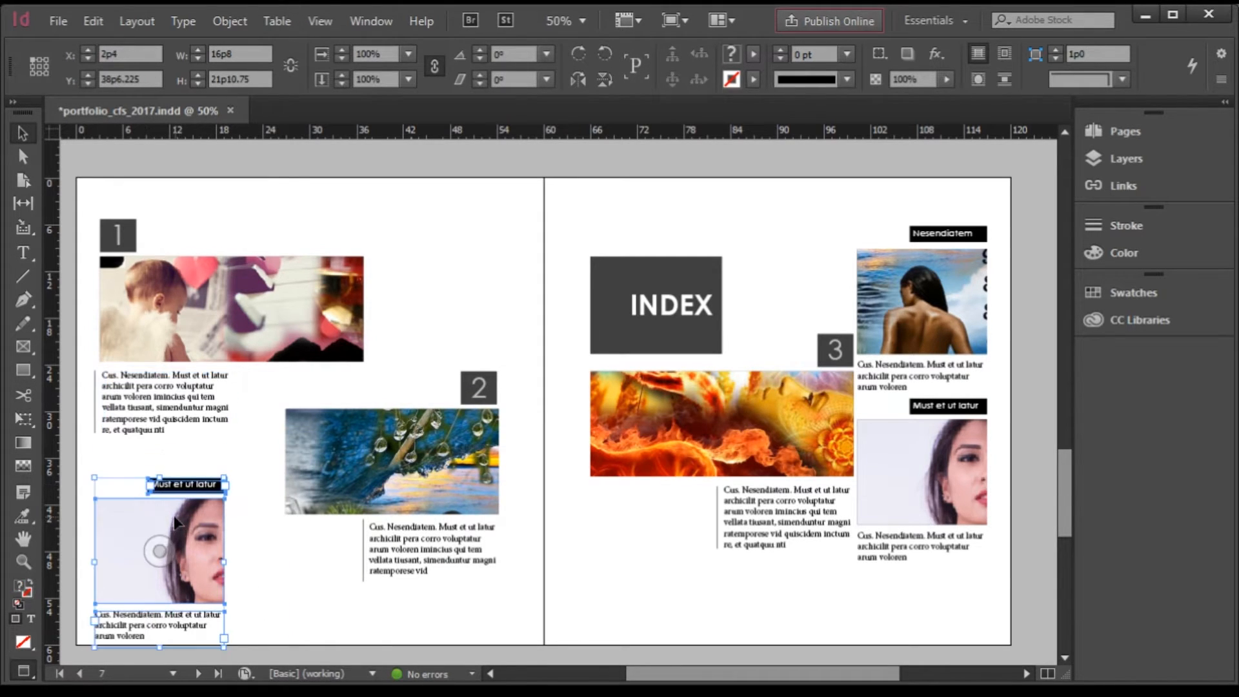
{"action": "mouse_move", "coordinate": [175, 521]}
{"action": "left_mouse_down"}
{"action": "mouse_move", "coordinate": [177, 490]}
{"action": "mouse_move", "coordinate": [176, 513]}
{"action": "left_mouse_up"}
{"action": "left_click", "coordinate": [294, 609]}
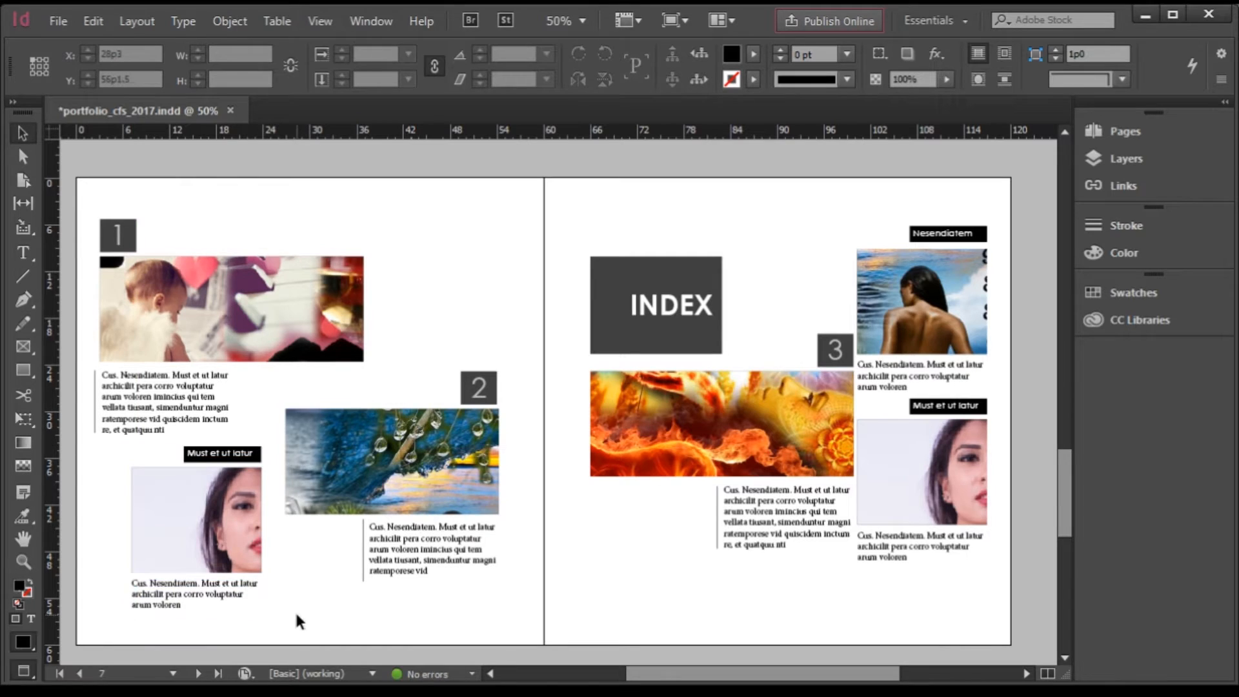
{"action": "key", "text": "ctrl+z"}
{"action": "left_click", "coordinate": [253, 610]}
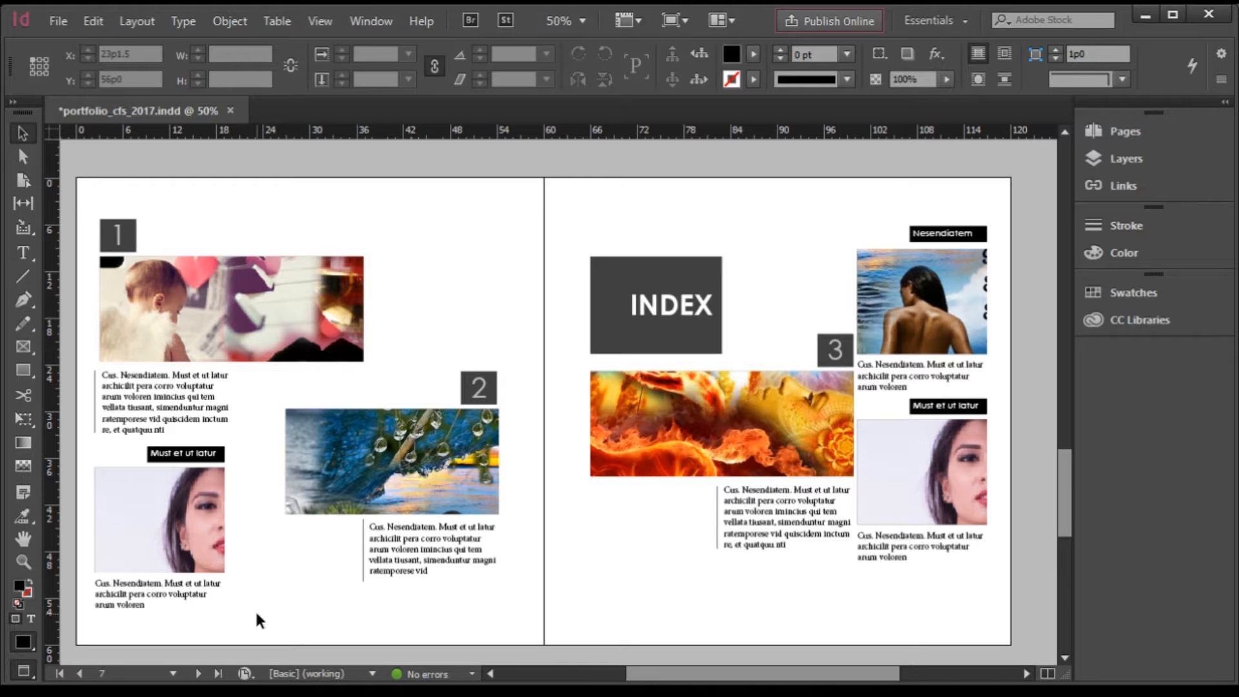
Shift the image inside the copied portrait frame to show the lips, neck and hair, and save the document
{"action": "left_click", "coordinate": [155, 520]}
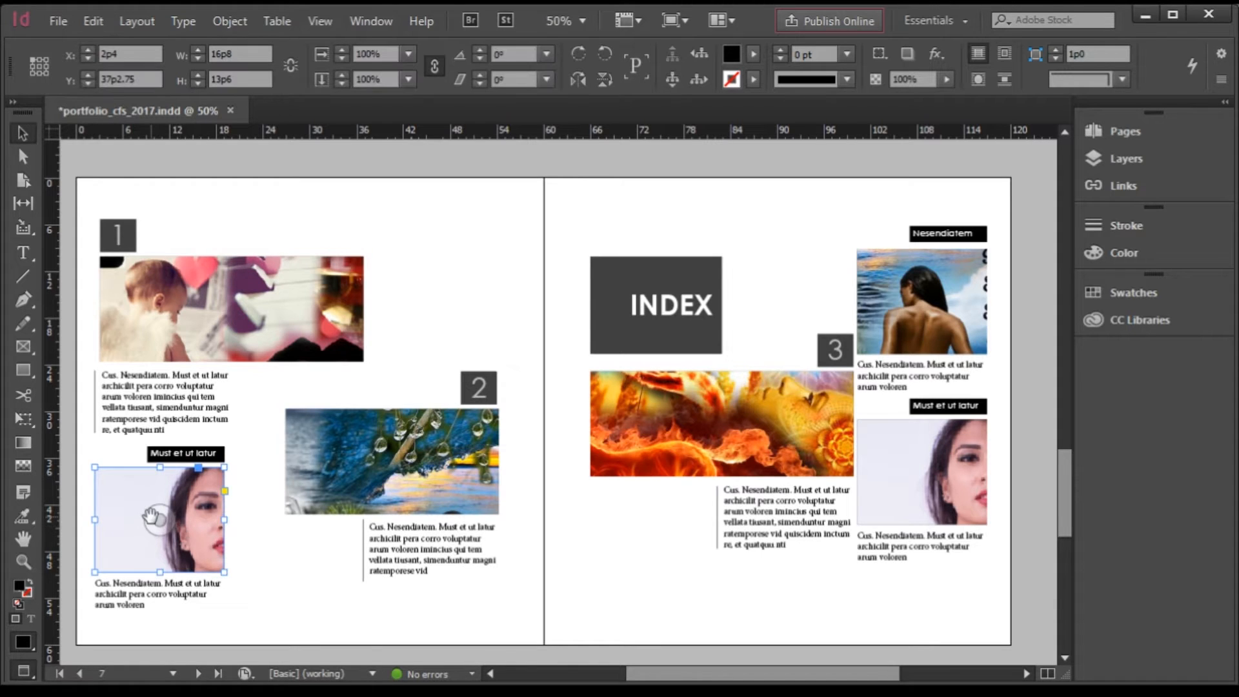
{"action": "left_click_drag", "start_coordinate": [157, 520], "coordinate": [79, 510]}
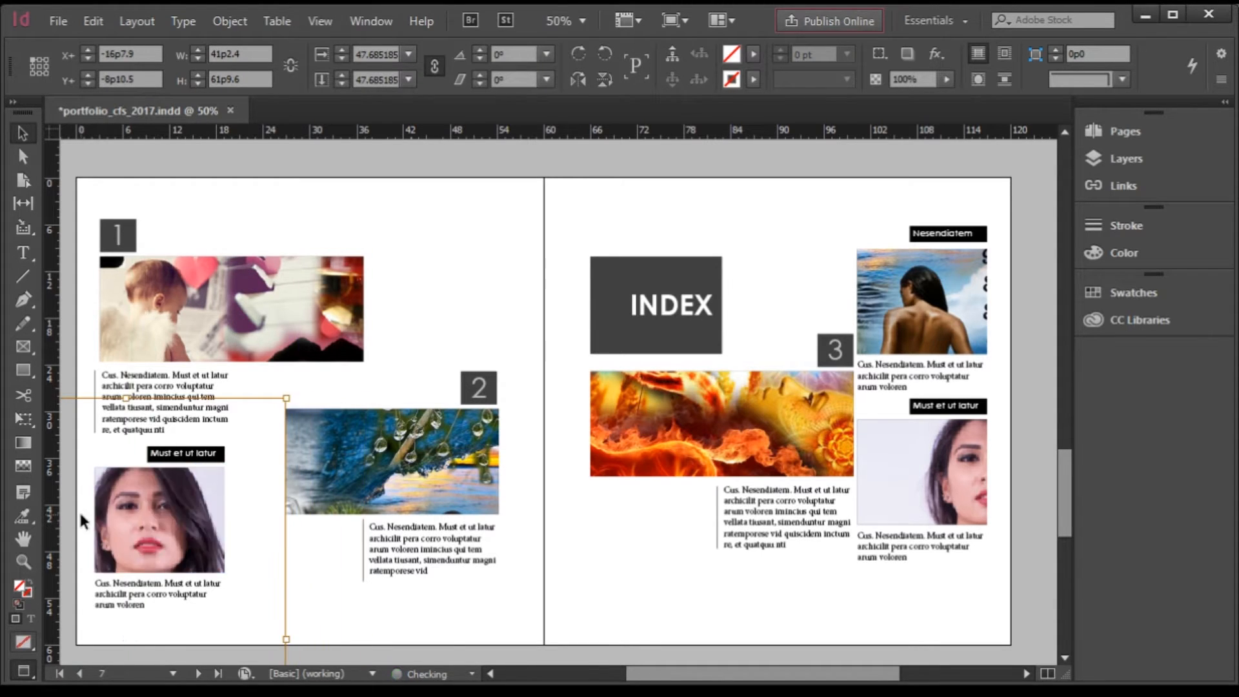
{"action": "mouse_move", "coordinate": [165, 526]}
{"action": "left_mouse_down"}
{"action": "mouse_move", "coordinate": [171, 510]}
{"action": "mouse_move", "coordinate": [169, 524]}
{"action": "left_mouse_up"}
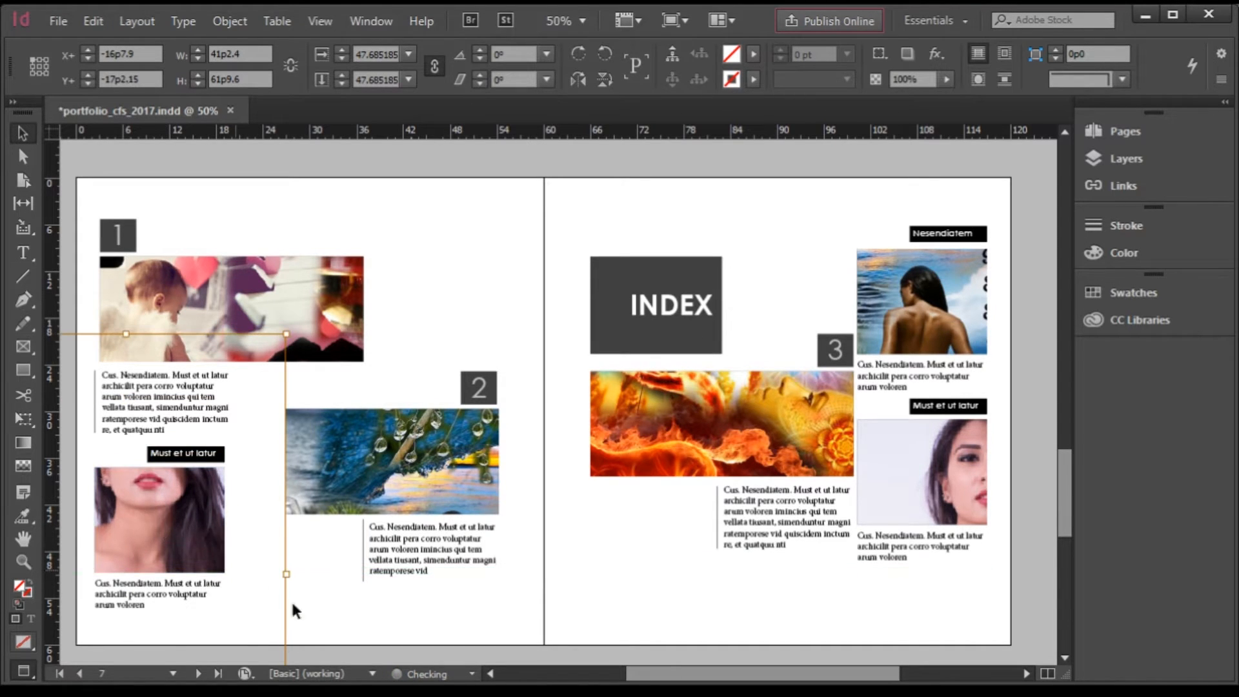
{"action": "left_click", "coordinate": [360, 643]}
{"action": "key", "text": "ctrl+equal"}
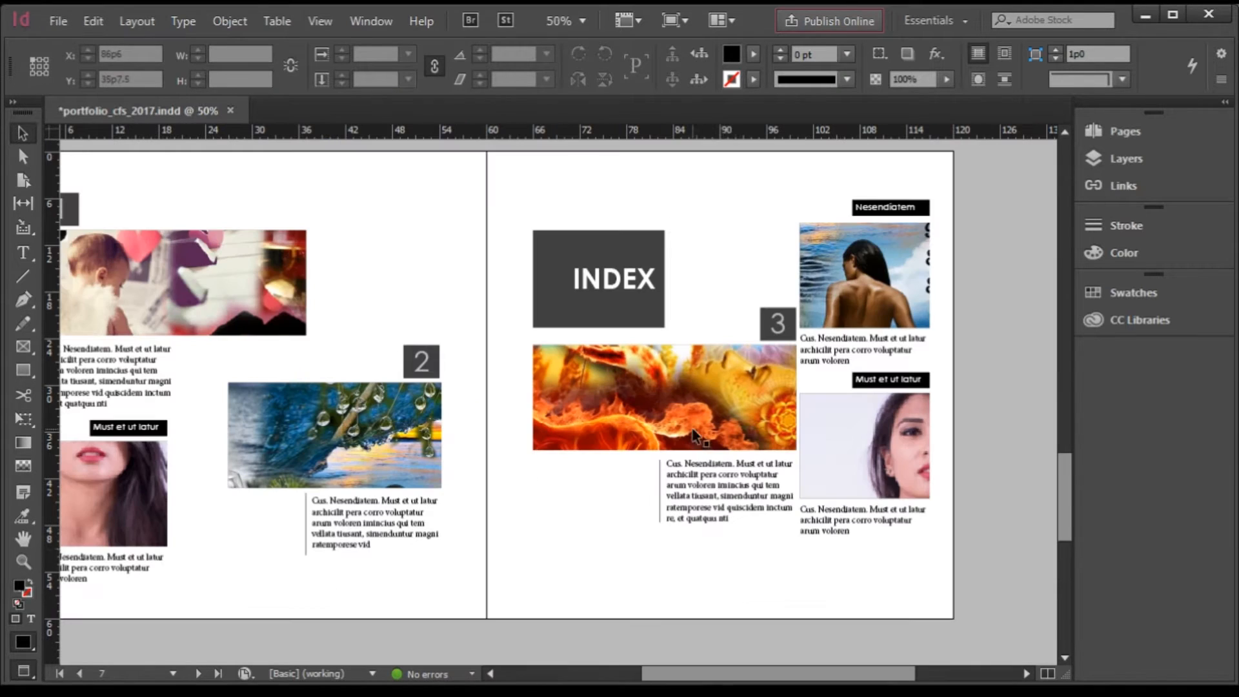
{"action": "left_click_drag", "start_coordinate": [690, 583], "coordinate": [434, 304]}
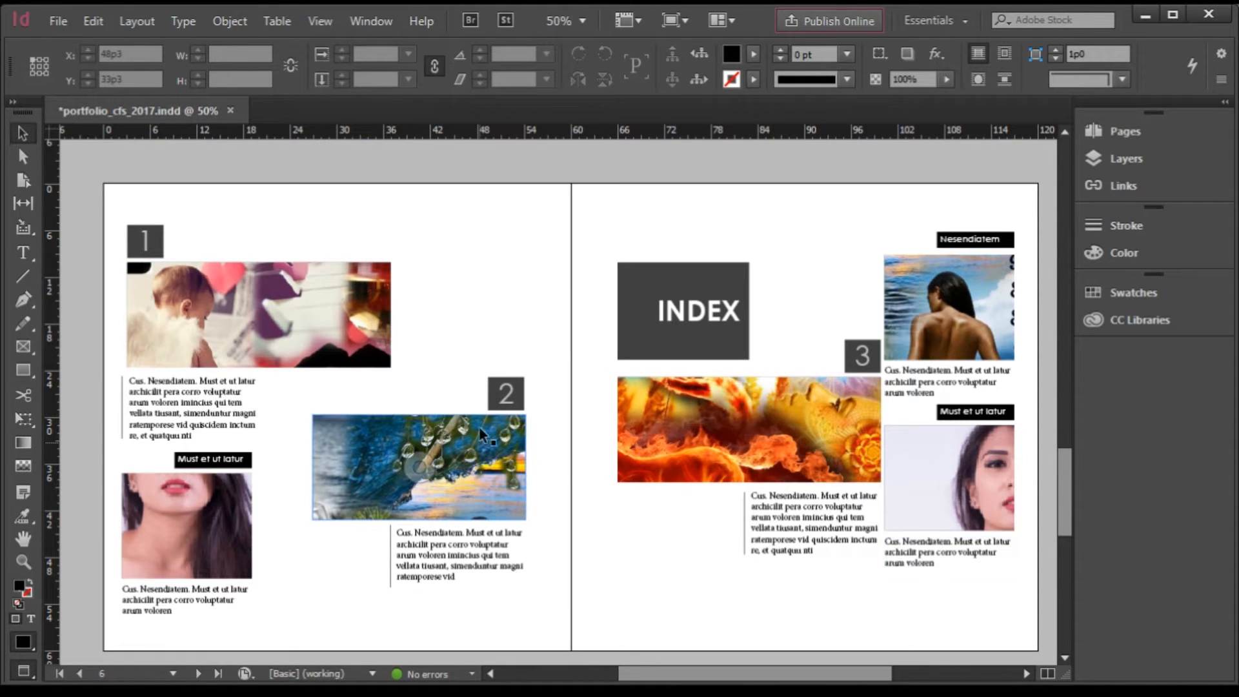
{"action": "key", "text": "ctrl+s"}
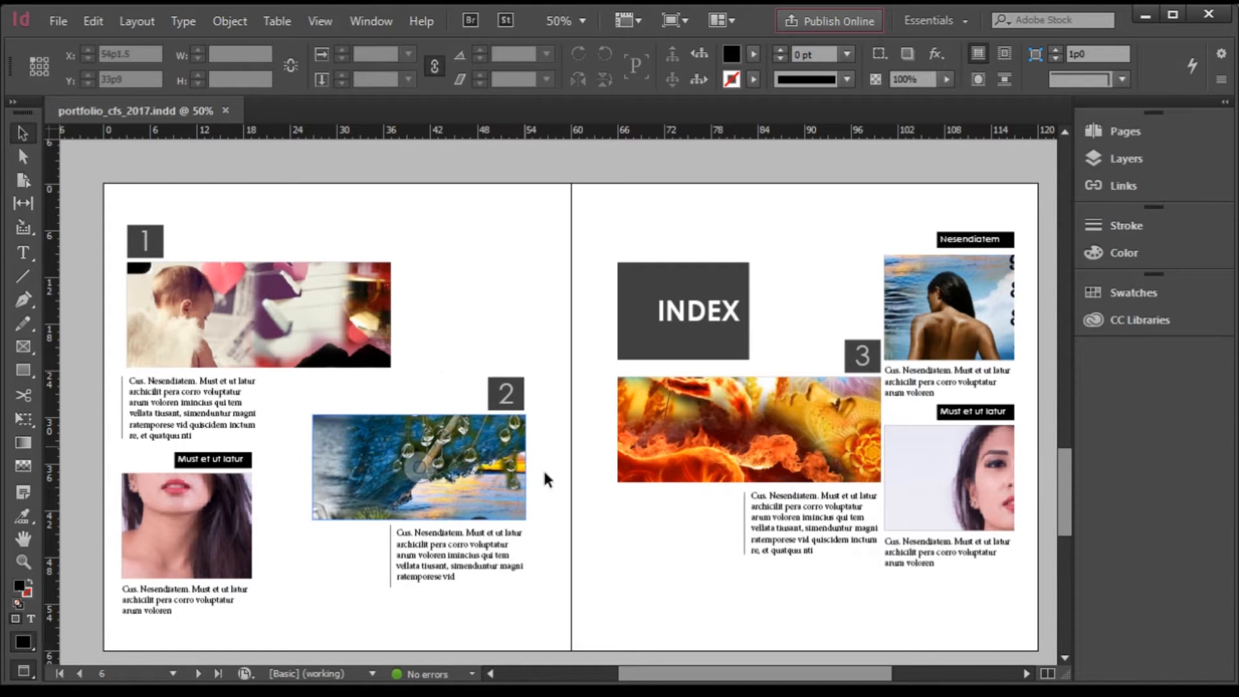
Examine the finished index spread and how it sits among the neighbouring portfolio spreads
{"action": "key", "text": "ctrl+minus"}
{"action": "key", "text": "ctrl+equal"}
{"action": "scroll", "coordinate": [613, 461], "scroll_direction": "down", "scroll_amount": 5}
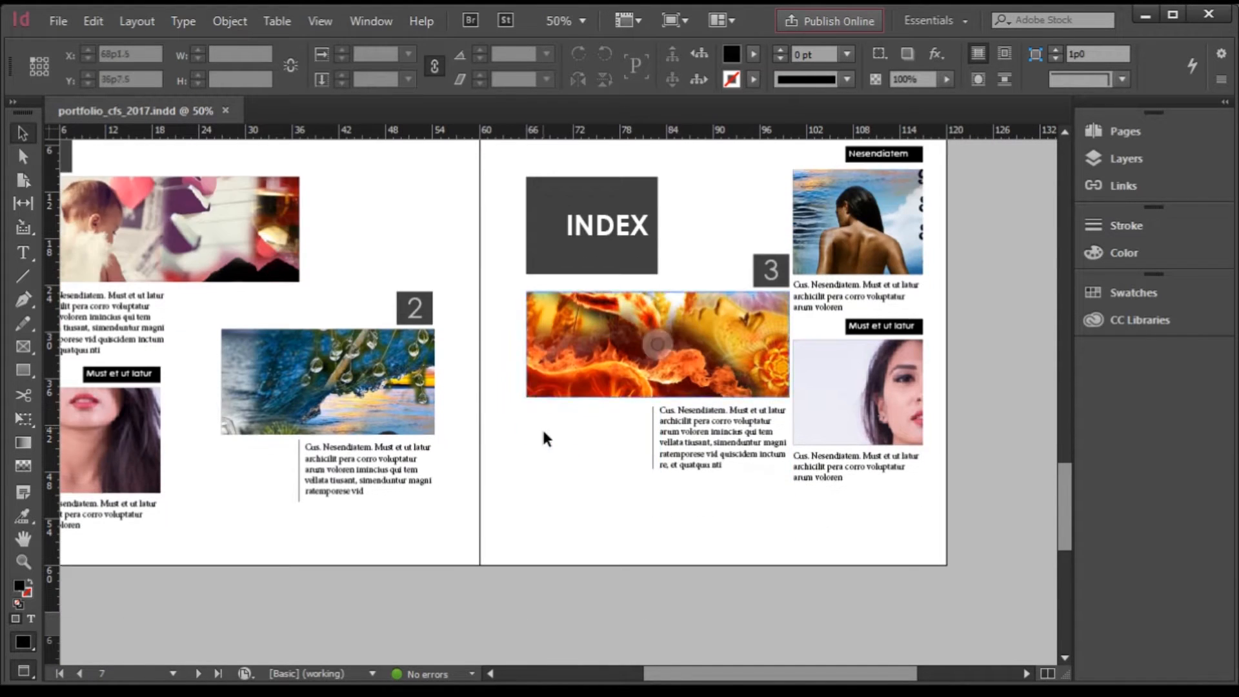
{"action": "scroll", "coordinate": [585, 474], "scroll_direction": "down", "scroll_amount": 3}
{"action": "scroll", "coordinate": [582, 470], "scroll_direction": "down", "scroll_amount": 3, "text": "alt"}
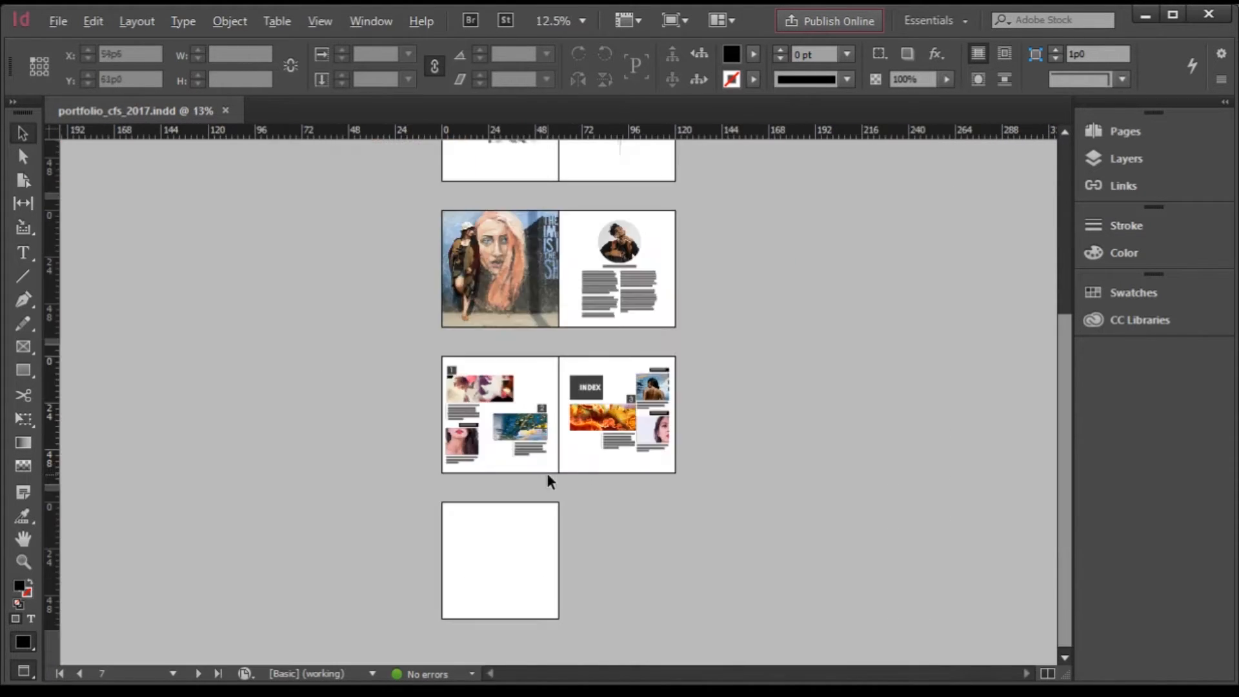
{"action": "scroll", "coordinate": [547, 472], "scroll_direction": "up", "scroll_amount": 2}
{"action": "scroll", "coordinate": [516, 395], "scroll_direction": "up", "scroll_amount": 1}
{"action": "scroll", "coordinate": [544, 395], "scroll_direction": "down", "scroll_amount": 5}
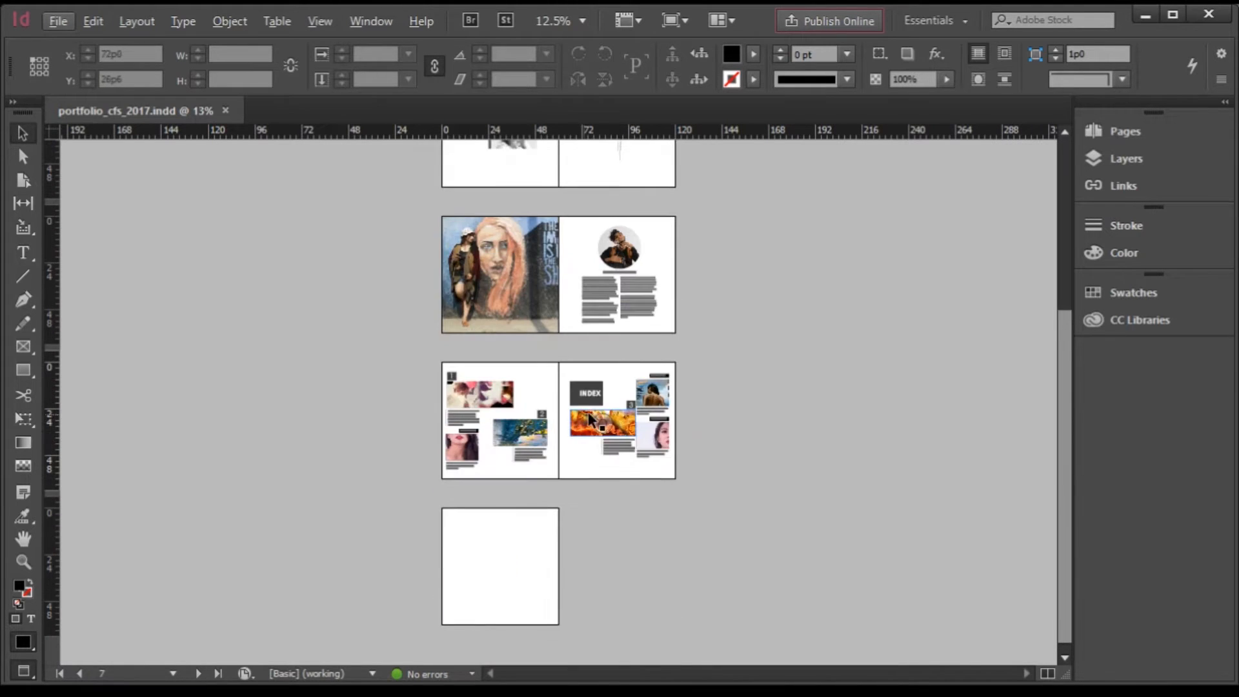
{"action": "scroll", "coordinate": [568, 420], "scroll_direction": "up", "scroll_amount": 1, "text": "alt"}
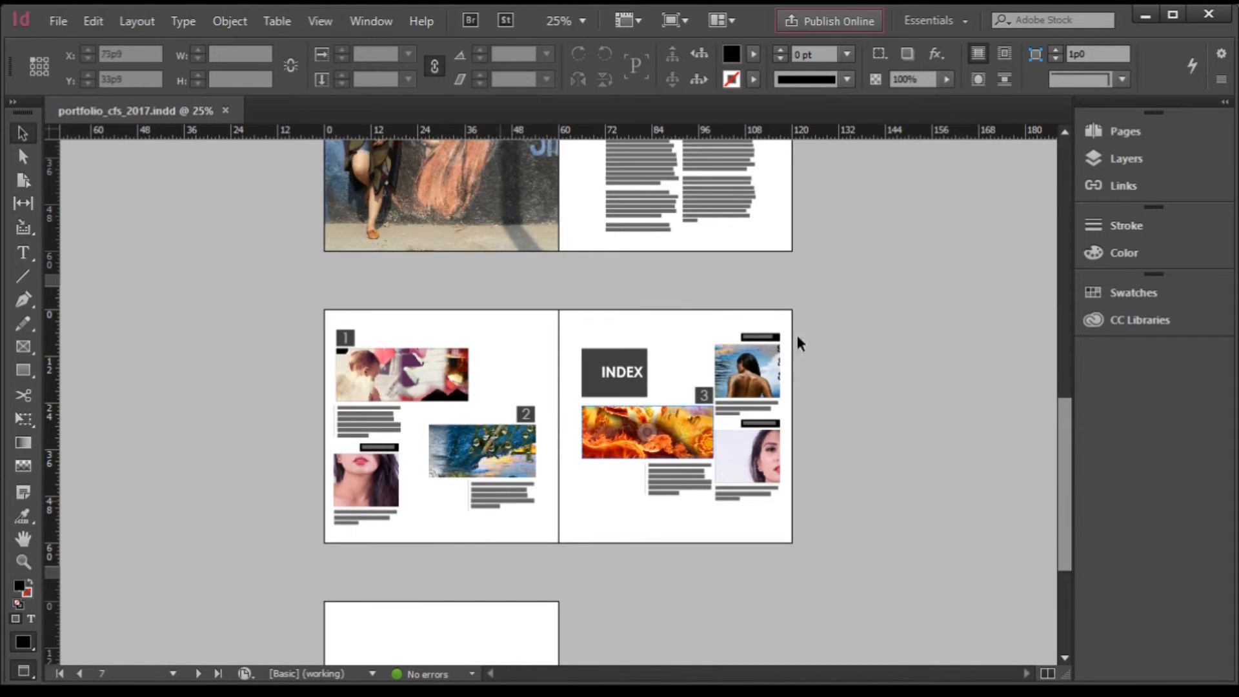
Add six pages based on A-Master after page 8, extending the document to page 14
{"action": "left_click", "coordinate": [1097, 132]}
{"action": "left_click", "coordinate": [933, 485]}
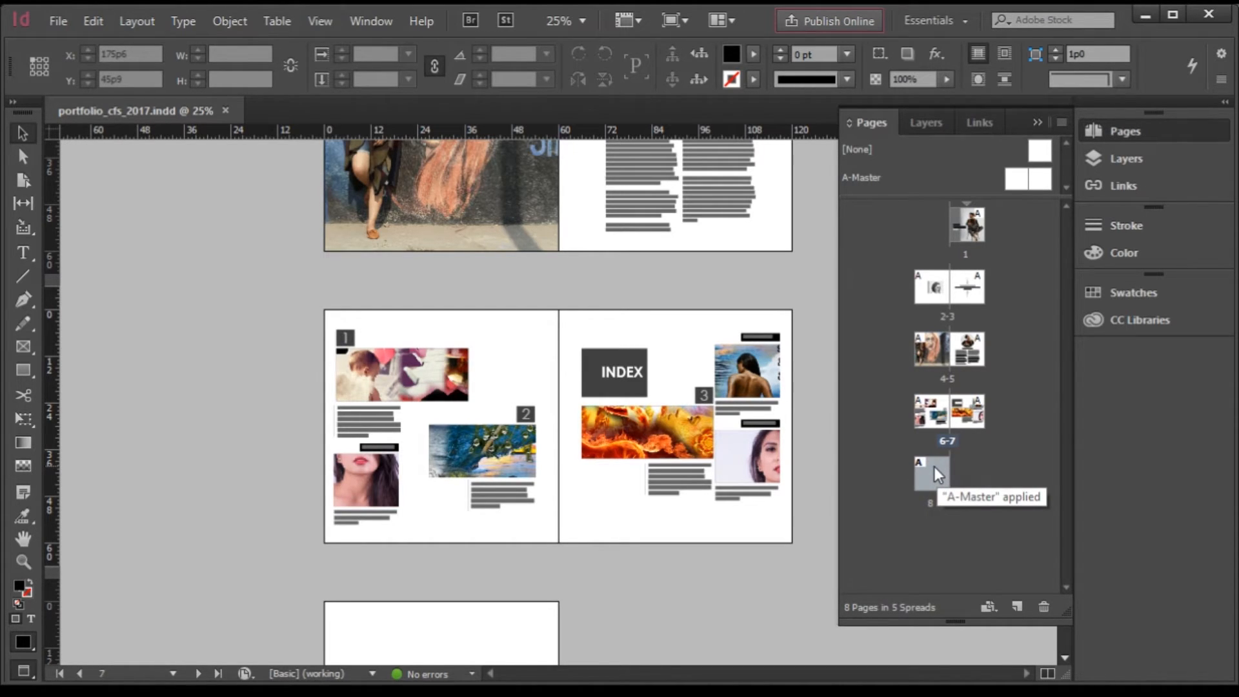
{"action": "left_click", "coordinate": [1017, 608]}
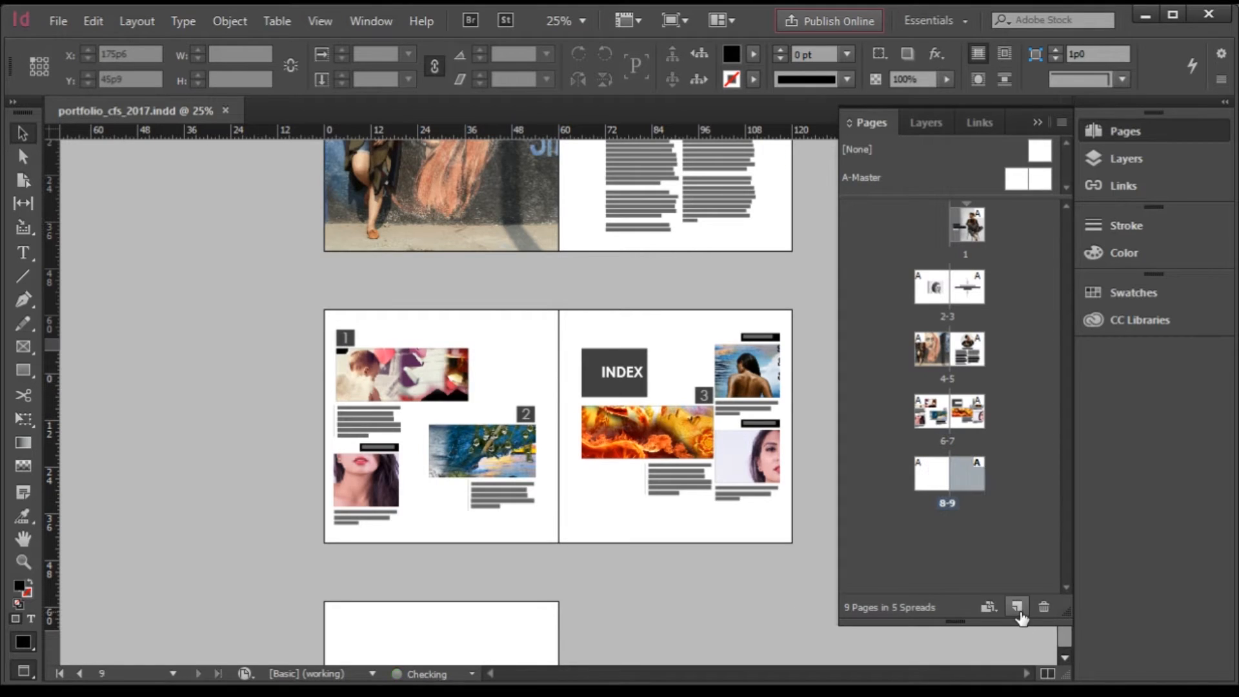
{"action": "left_click", "coordinate": [1017, 608]}
{"action": "left_click", "coordinate": [1017, 607]}
{"action": "left_click", "coordinate": [1017, 608]}
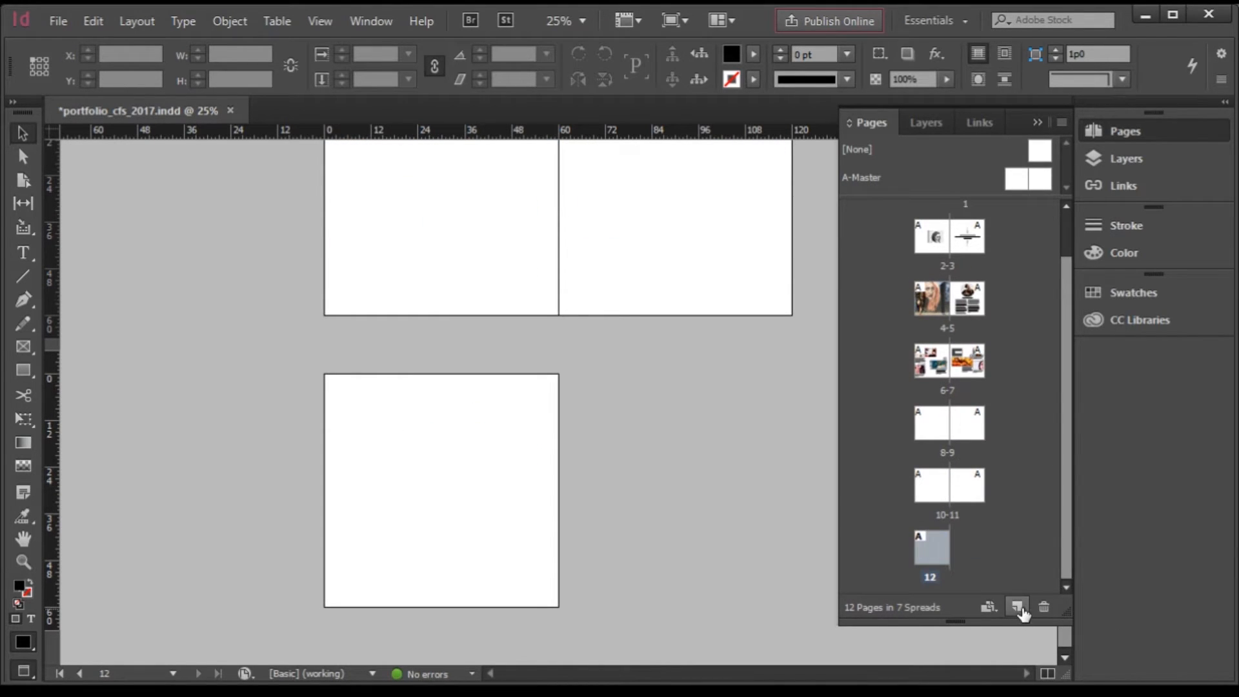
{"action": "scroll", "coordinate": [750, 442], "scroll_direction": "up", "scroll_amount": 8}
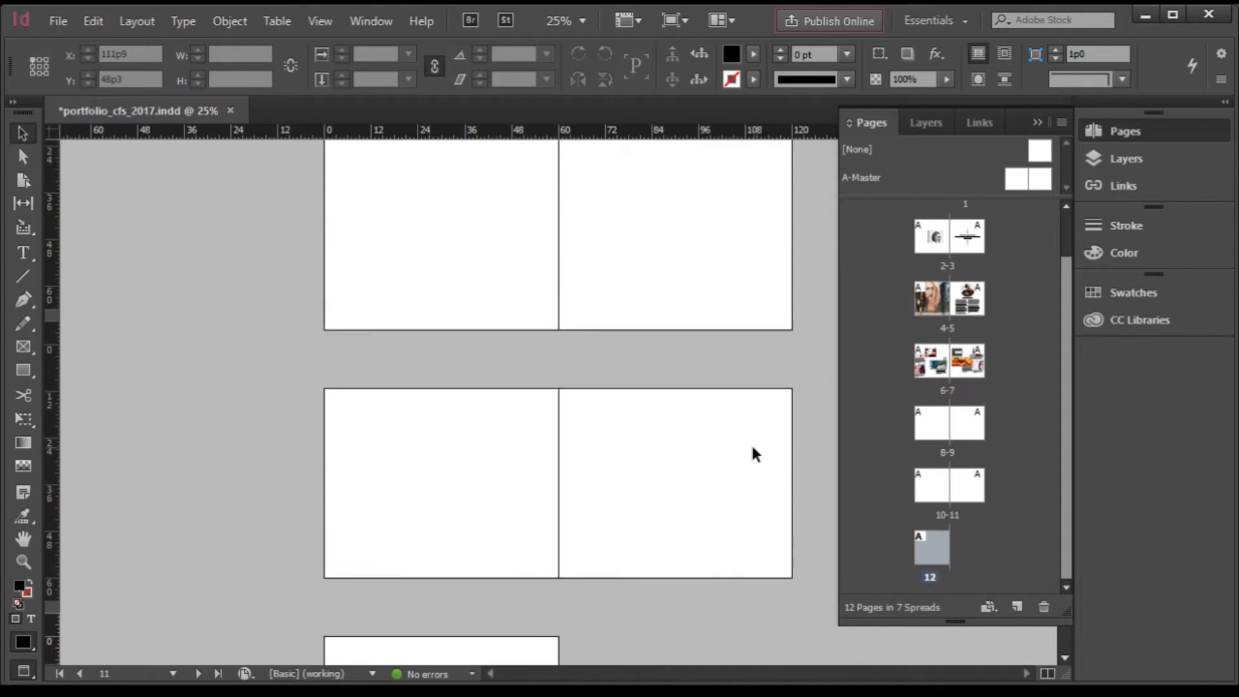
{"action": "scroll", "coordinate": [540, 470], "scroll_direction": "down", "scroll_amount": 5}
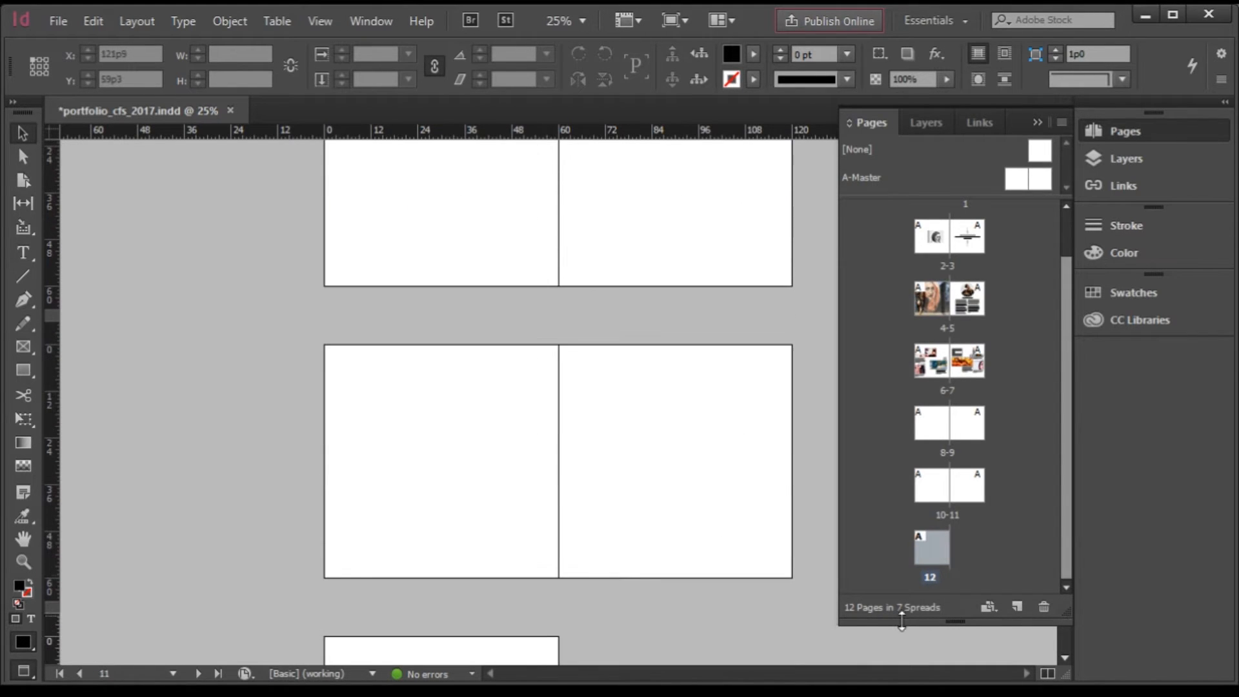
{"action": "left_click", "coordinate": [1017, 607]}
{"action": "left_click", "coordinate": [1017, 607]}
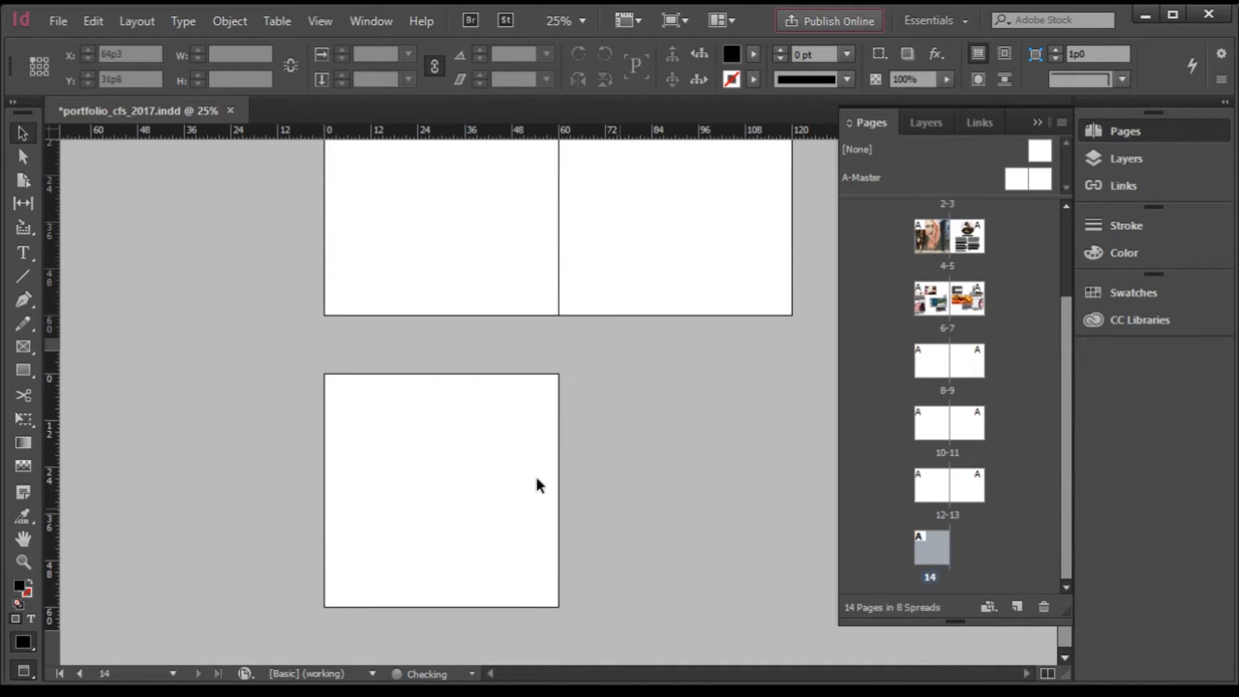
Return to Normal screen mode so the column guides show on the blank spread 8-9
{"action": "scroll", "coordinate": [491, 458], "scroll_direction": "up", "scroll_amount": 1}
{"action": "scroll", "coordinate": [479, 429], "scroll_direction": "down", "scroll_amount": 1}
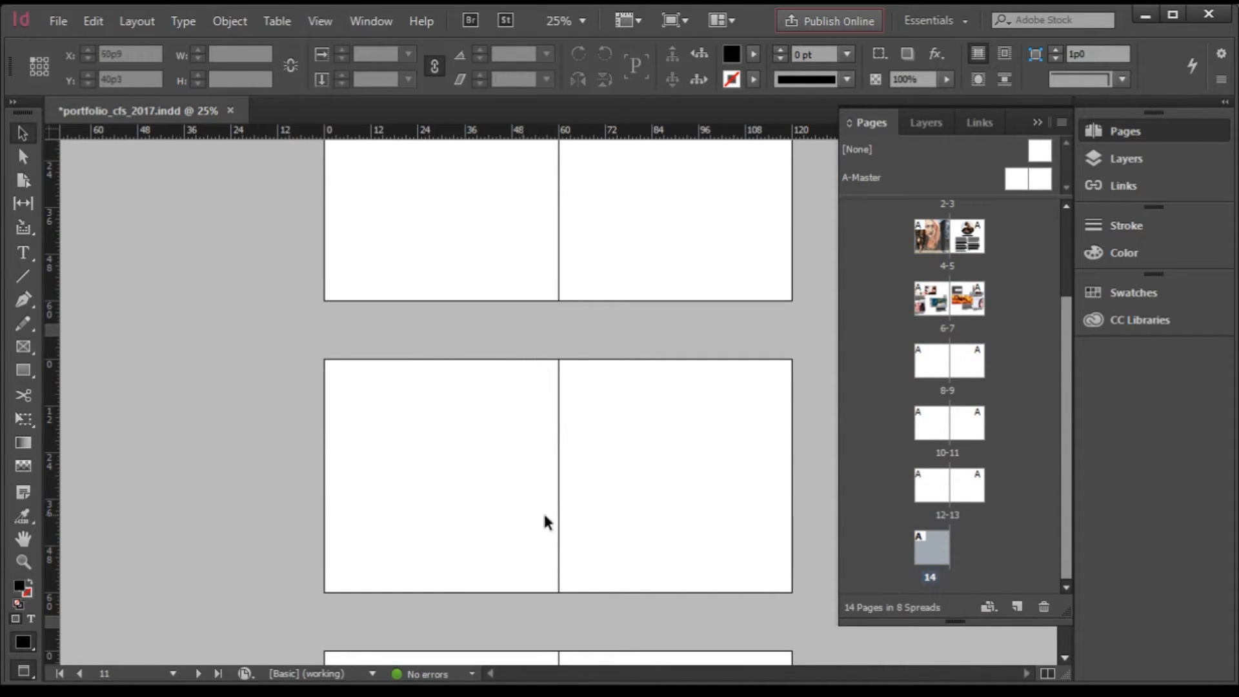
{"action": "scroll", "coordinate": [543, 510], "scroll_direction": "up", "scroll_amount": 5}
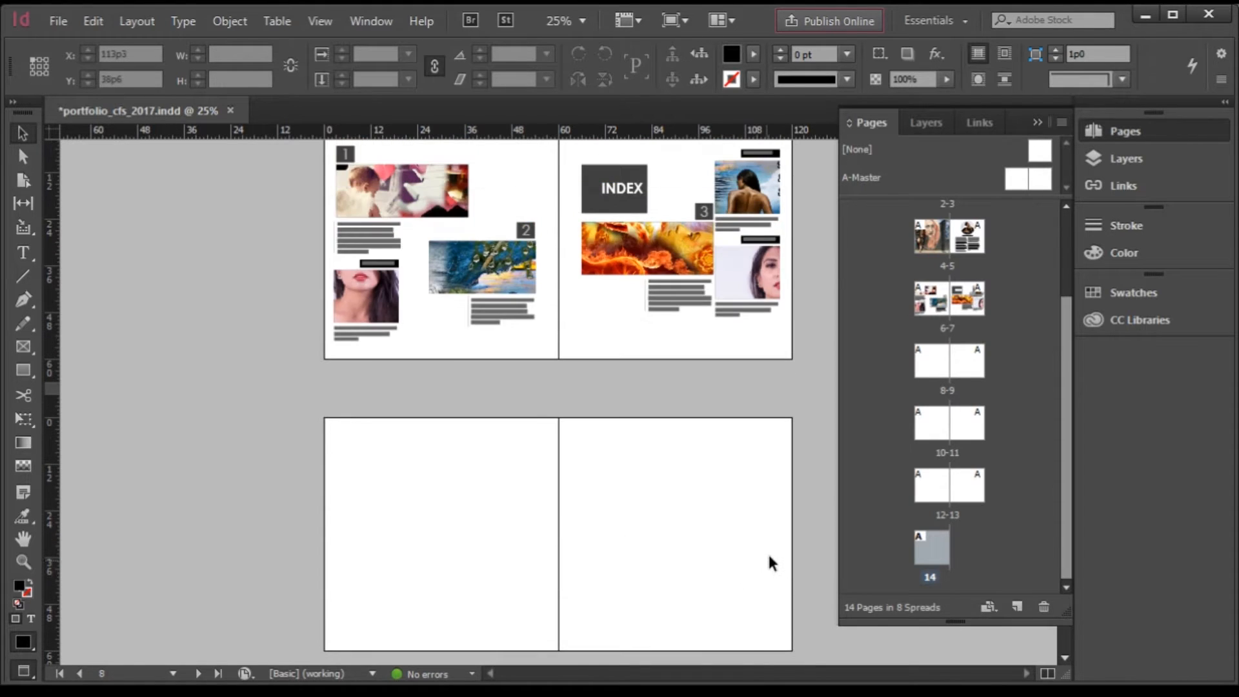
{"action": "scroll", "coordinate": [768, 561], "scroll_direction": "down", "scroll_amount": 1}
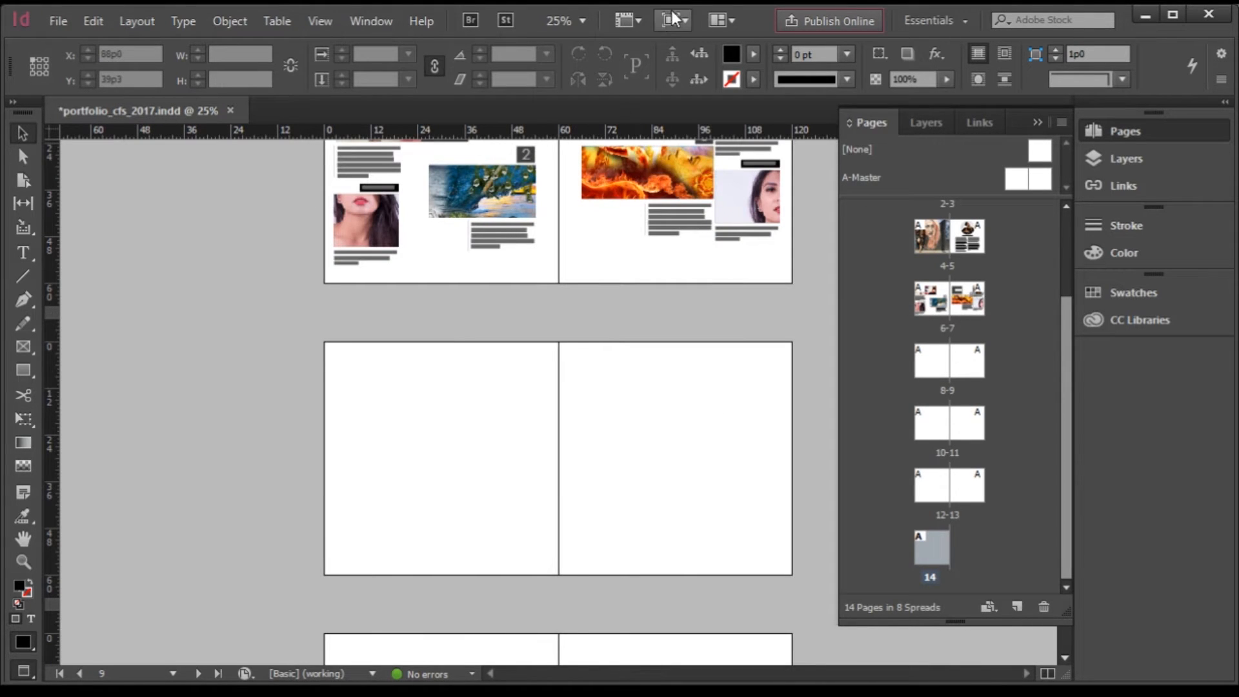
{"action": "left_click", "coordinate": [673, 20]}
{"action": "left_click", "coordinate": [695, 54]}
Draw a narrow, one-line-high text frame near the top of the first column on page 9
{"action": "scroll", "coordinate": [726, 401], "scroll_direction": "up", "scroll_amount": 1}
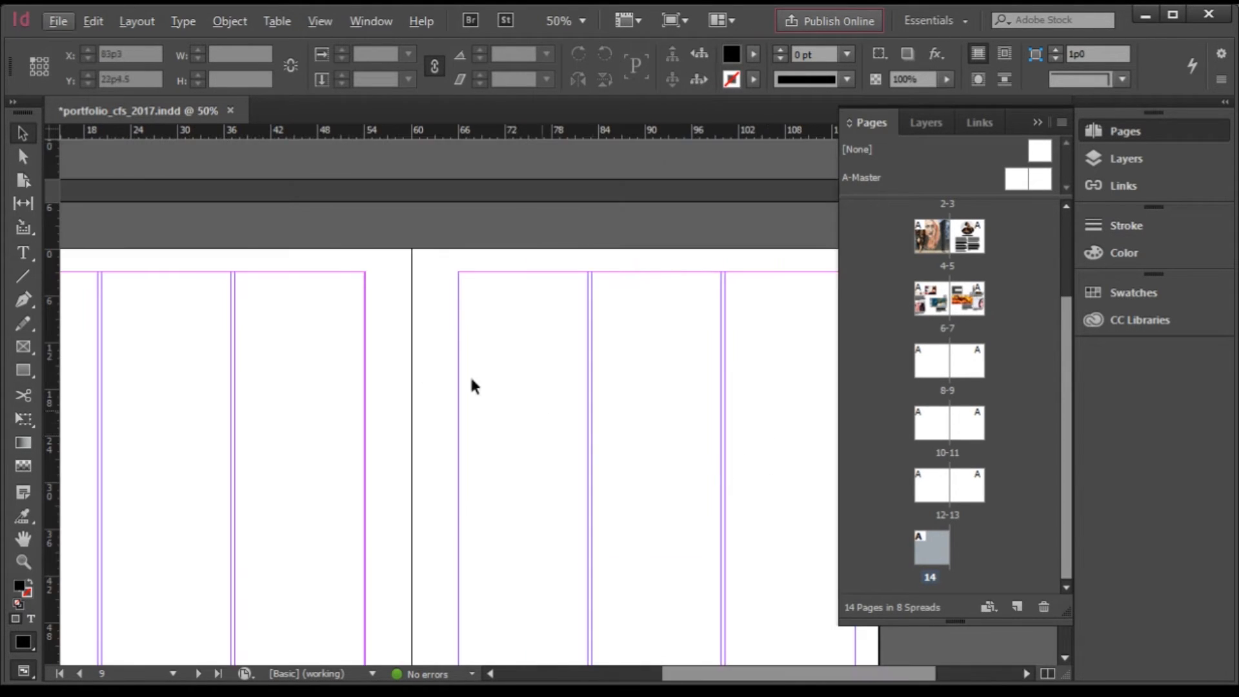
{"action": "scroll", "coordinate": [716, 406], "scroll_direction": "down", "scroll_amount": 1}
{"action": "scroll", "coordinate": [704, 413], "scroll_direction": "up", "scroll_amount": 1}
{"action": "scroll", "coordinate": [555, 430], "scroll_direction": "up", "scroll_amount": 2}
{"action": "scroll", "coordinate": [495, 416], "scroll_direction": "up", "scroll_amount": 2}
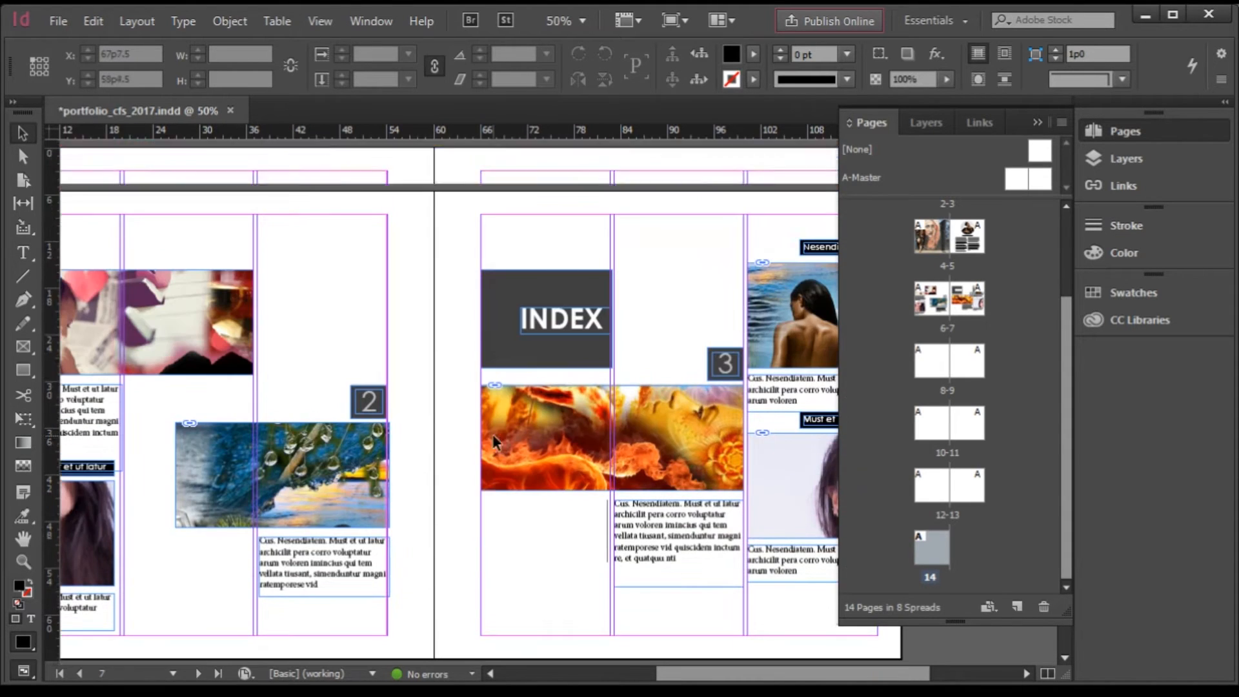
{"action": "scroll", "coordinate": [506, 387], "scroll_direction": "down", "scroll_amount": 4}
{"action": "scroll", "coordinate": [683, 326], "scroll_direction": "up", "scroll_amount": 1}
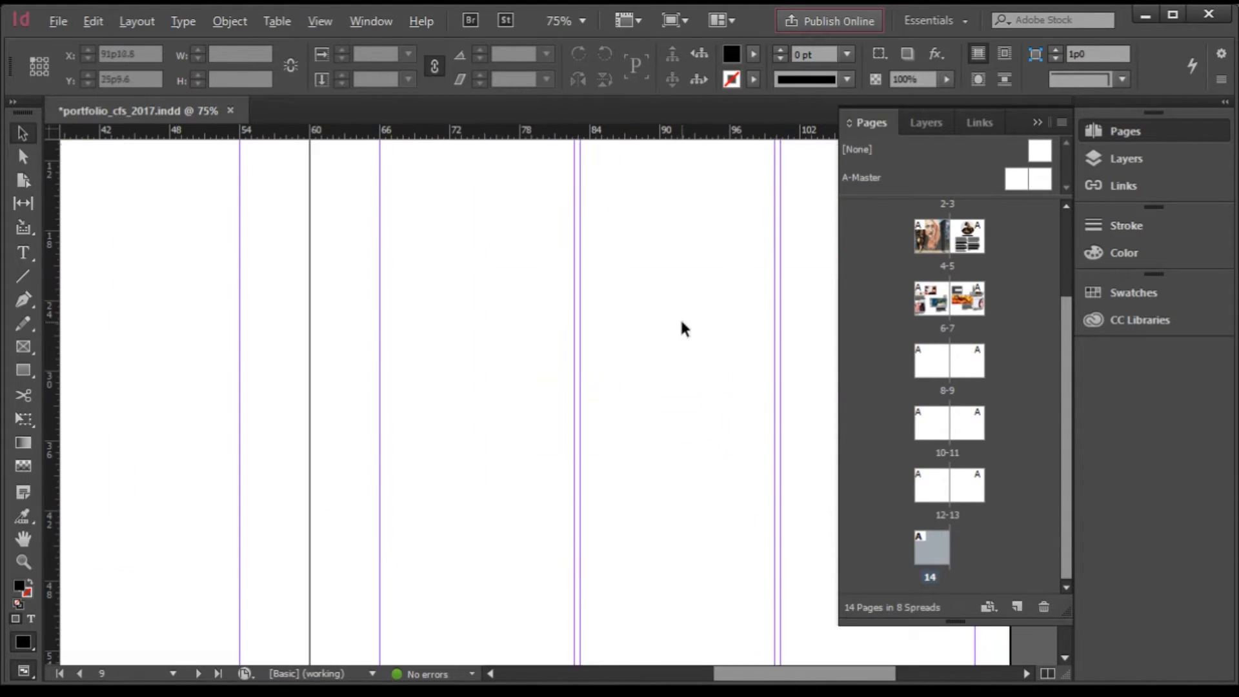
{"action": "scroll", "coordinate": [420, 395], "scroll_direction": "down", "scroll_amount": 1}
{"action": "left_click", "coordinate": [24, 252]}
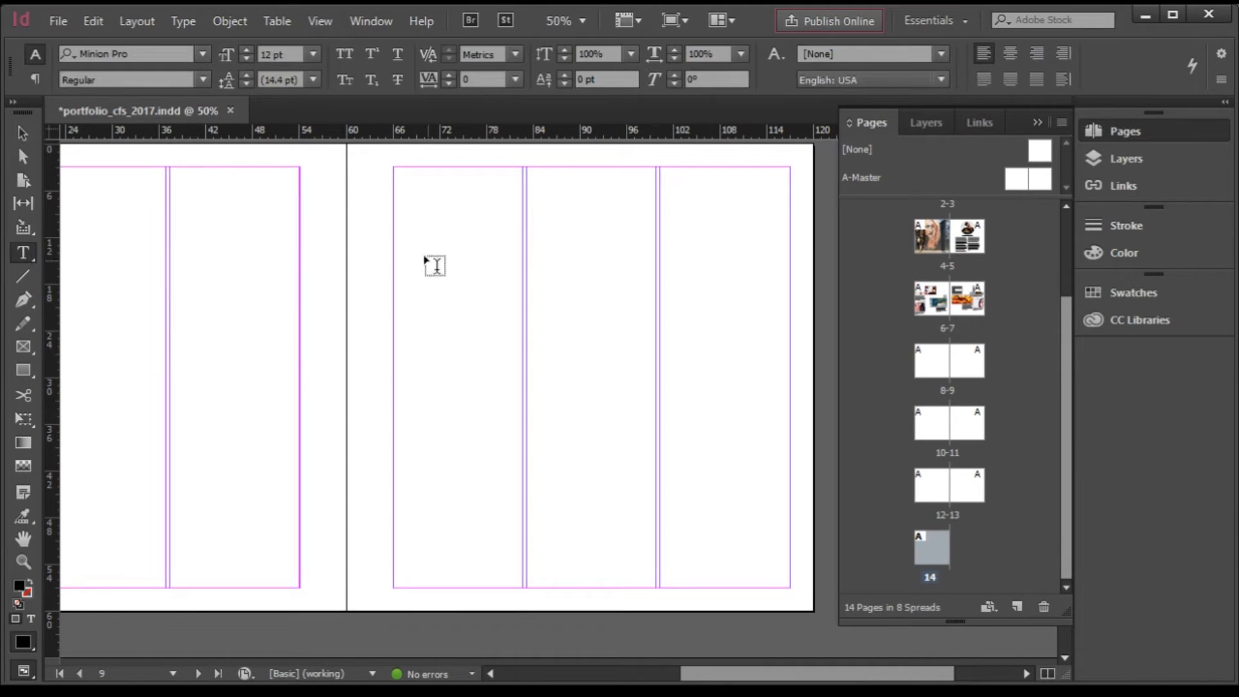
{"action": "left_click_drag", "start_coordinate": [404, 225], "coordinate": [502, 237]}
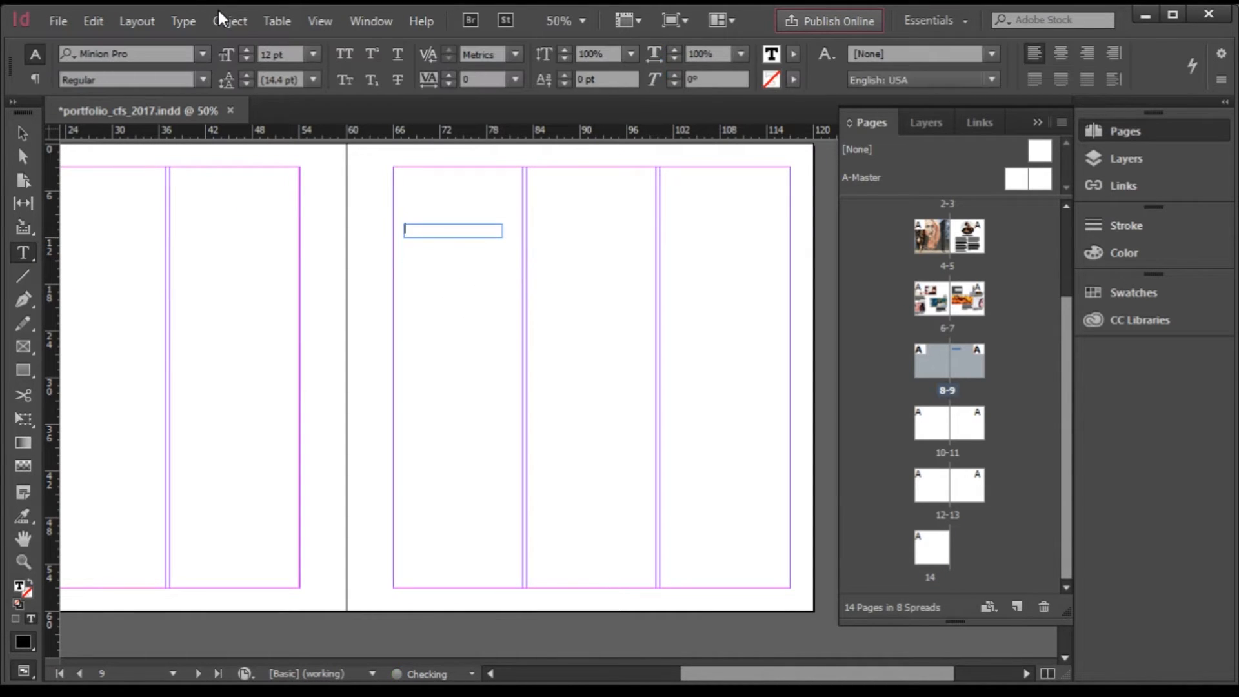
Fill the text frame on page 9 with placeholder text and enlarge the frame to span the first two columns, about 34p1 by 5p7.5
{"action": "left_click", "coordinate": [184, 20]}
{"action": "left_click", "coordinate": [298, 618]}
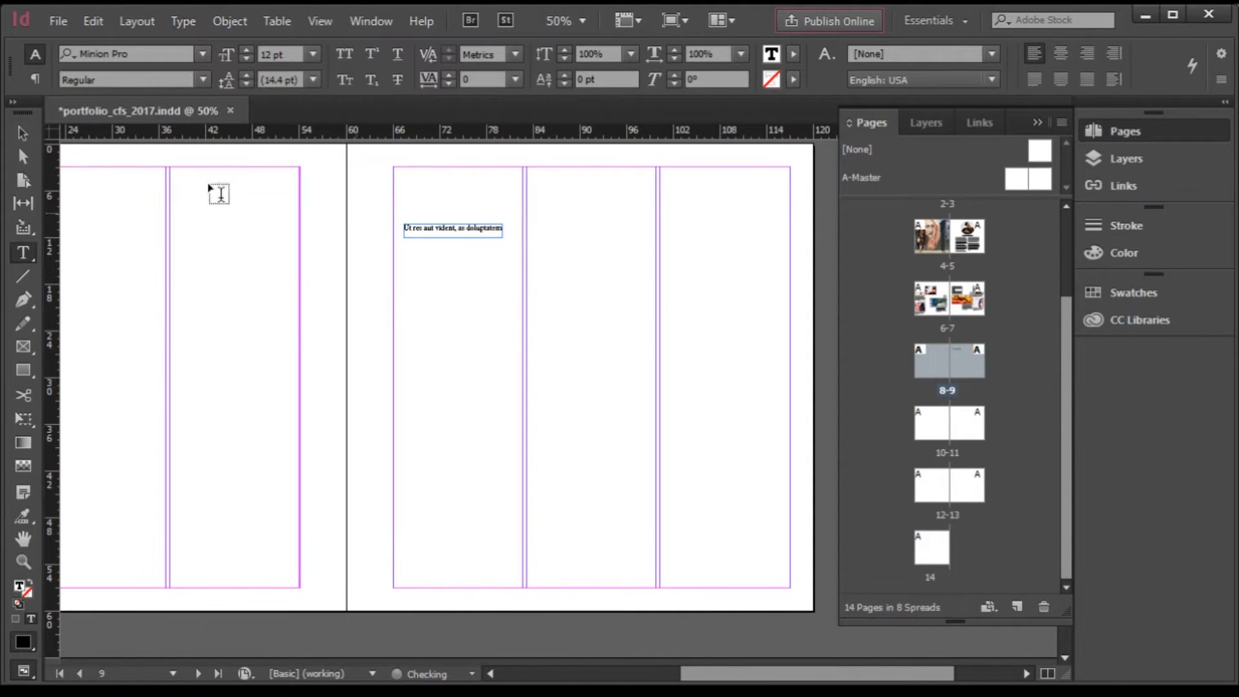
{"action": "key", "text": "Escape"}
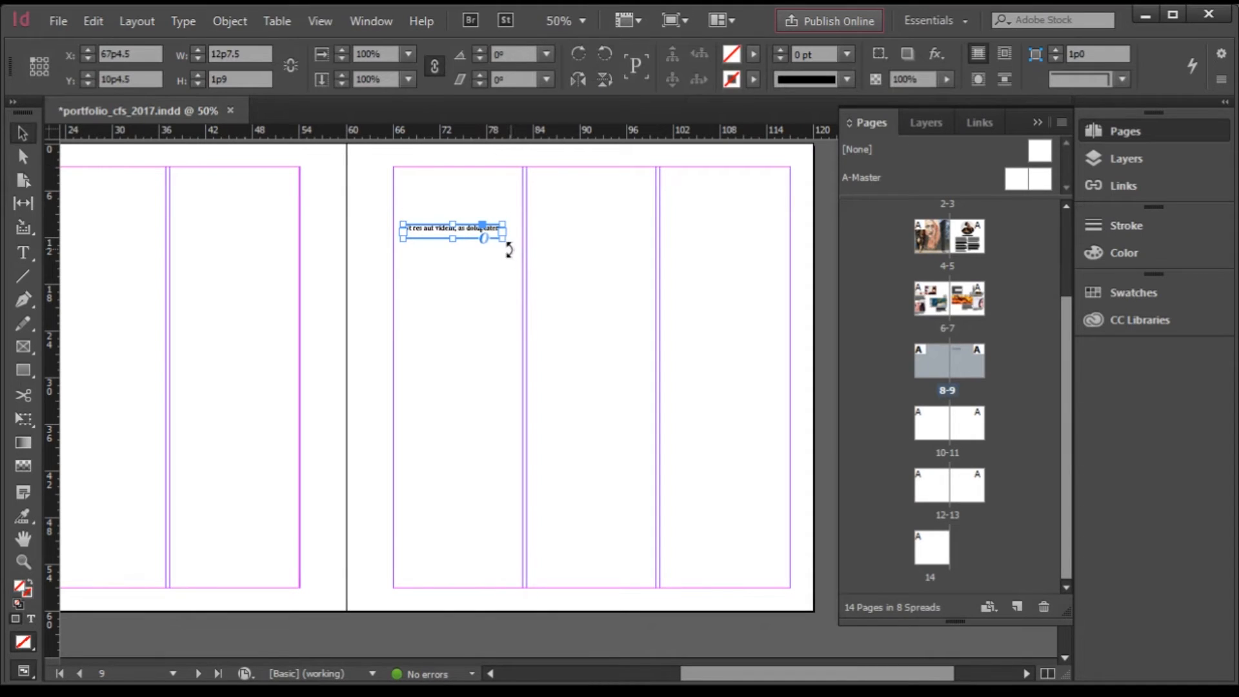
{"action": "left_click_drag", "start_coordinate": [503, 239], "coordinate": [655, 266]}
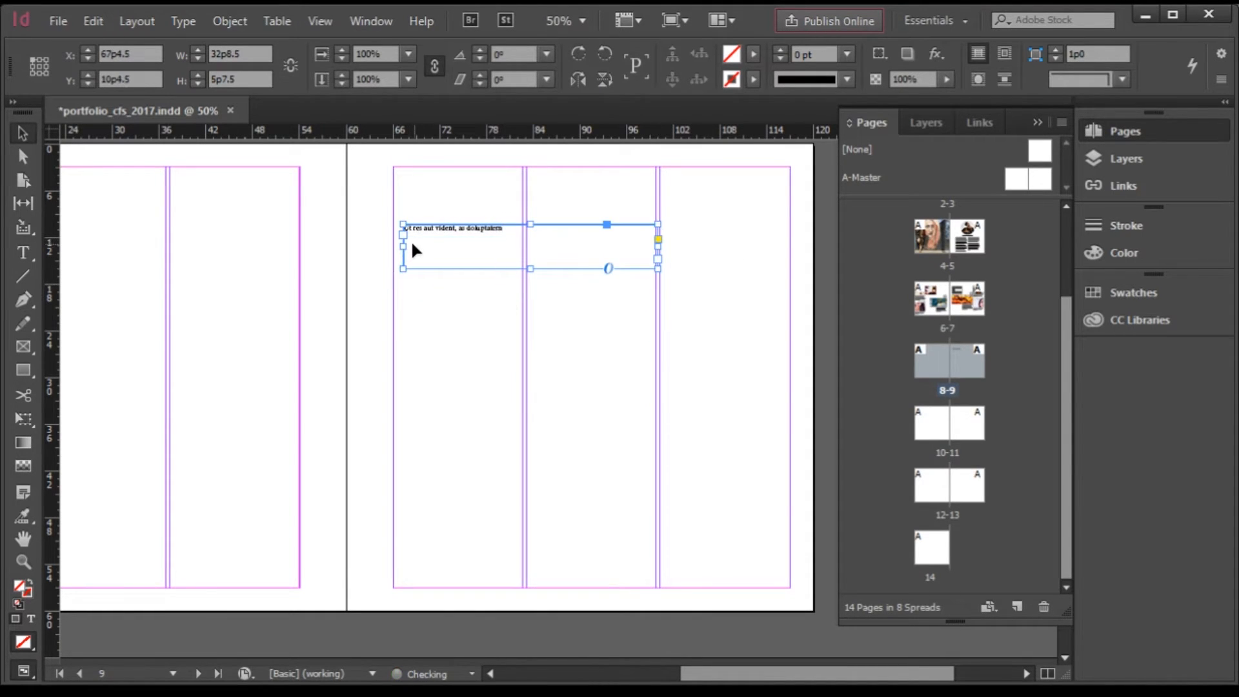
{"action": "left_click_drag", "start_coordinate": [404, 246], "coordinate": [393, 246]}
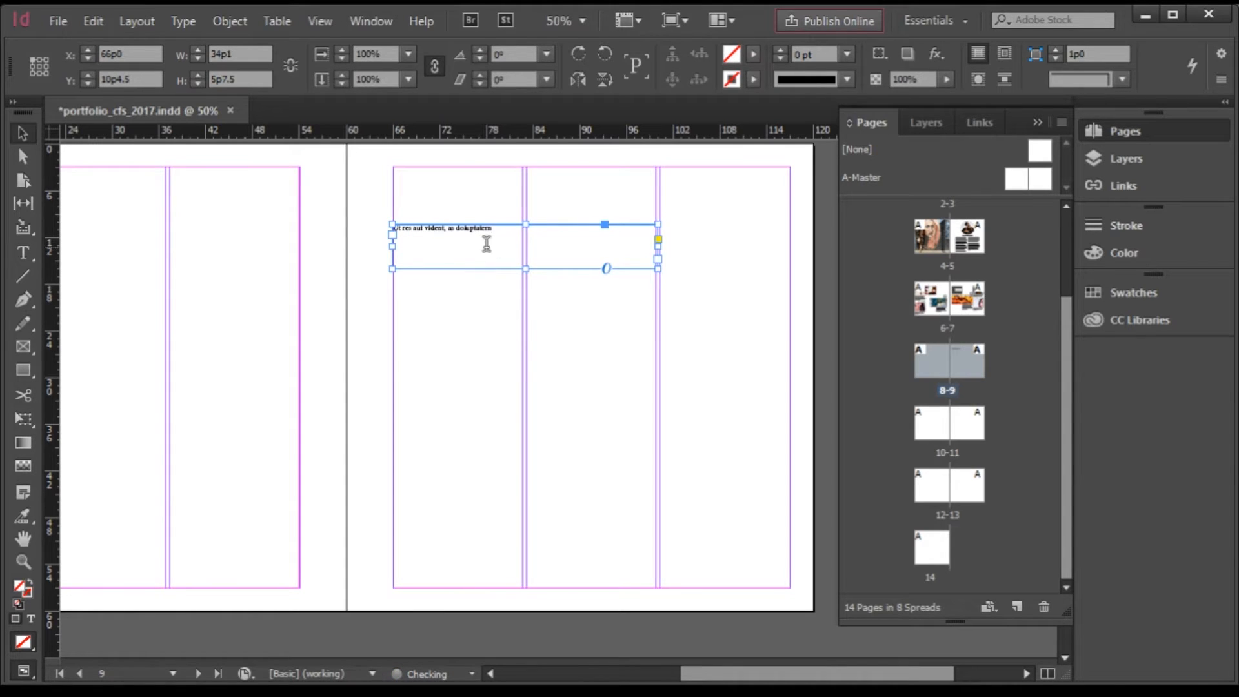
Enlarge all of the placeholder headline text in the frame to 30 pt
{"action": "double_click", "coordinate": [486, 243]}
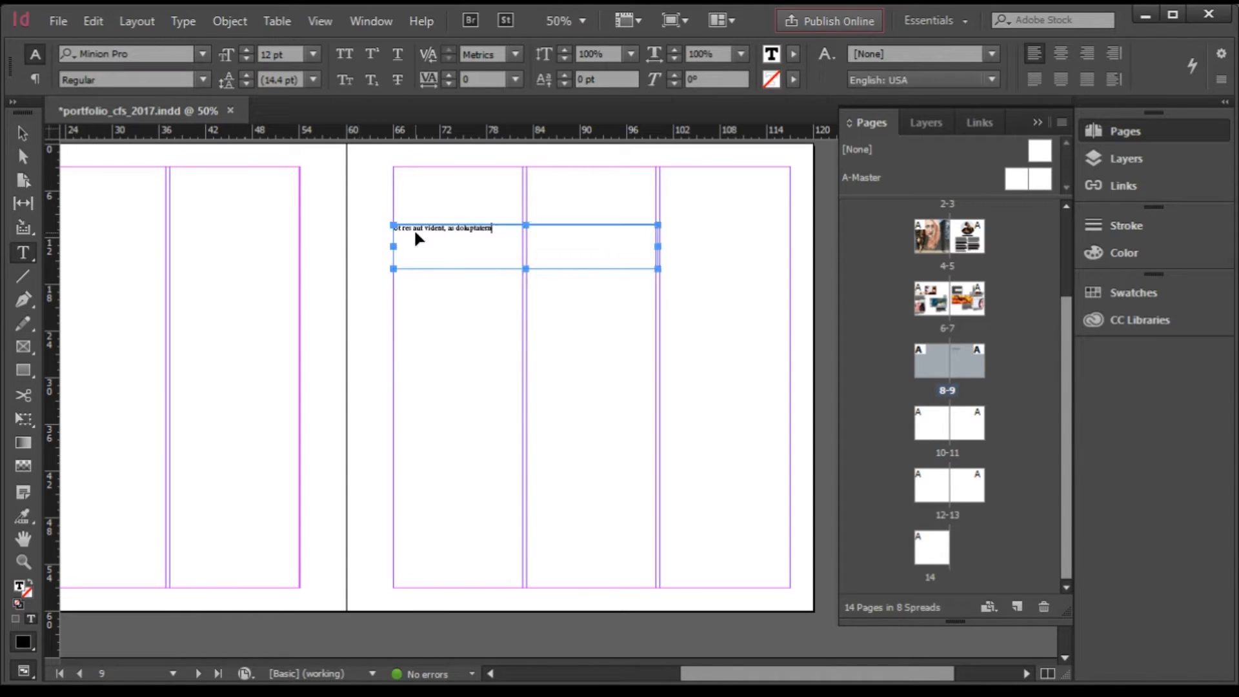
{"action": "key", "text": "ctrl+a"}
{"action": "key", "text": "ctrl+shift+period"}
{"action": "key", "text": "ctrl+shift+period"}
{"action": "key", "text": "ctrl+shift+period"}
{"action": "key", "text": "ctrl+shift+period"}
{"action": "key", "text": "ctrl+shift+period"}
{"action": "key", "text": "ctrl+shift+period"}
{"action": "key", "text": "ctrl+shift+period"}
{"action": "key", "text": "ctrl+shift+period"}
{"action": "key", "text": "ctrl+shift+period"}
{"action": "key", "text": "ctrl+shift+period"}
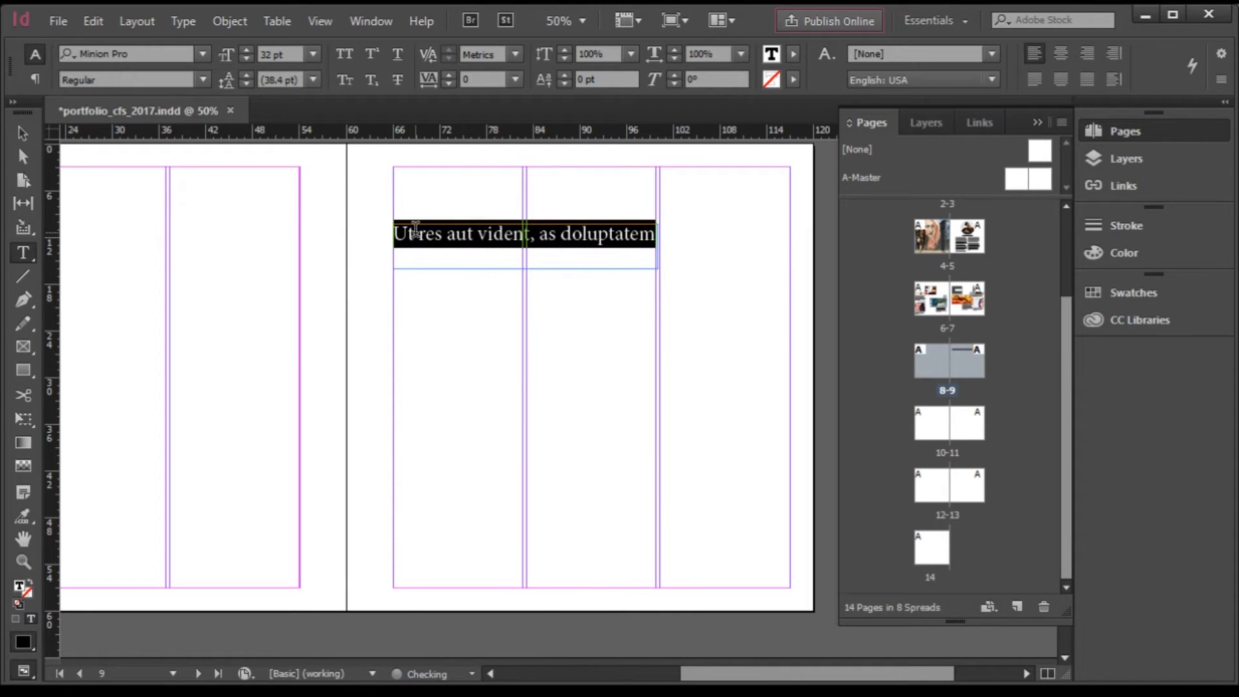
{"action": "left_click", "coordinate": [22, 133]}
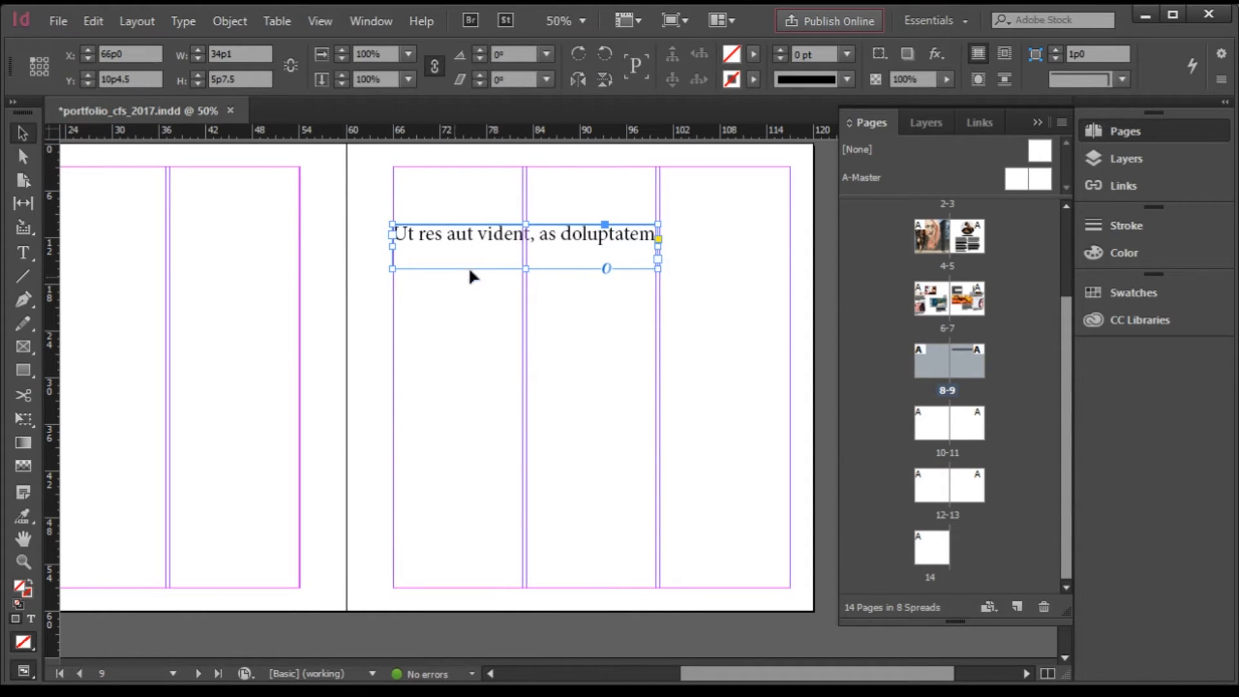
Change the headline's font from Minion Pro to Century Gothic Regular
{"action": "double_click", "coordinate": [435, 240]}
{"action": "key", "text": "ctrl+a"}
{"action": "left_click", "coordinate": [92, 52]}
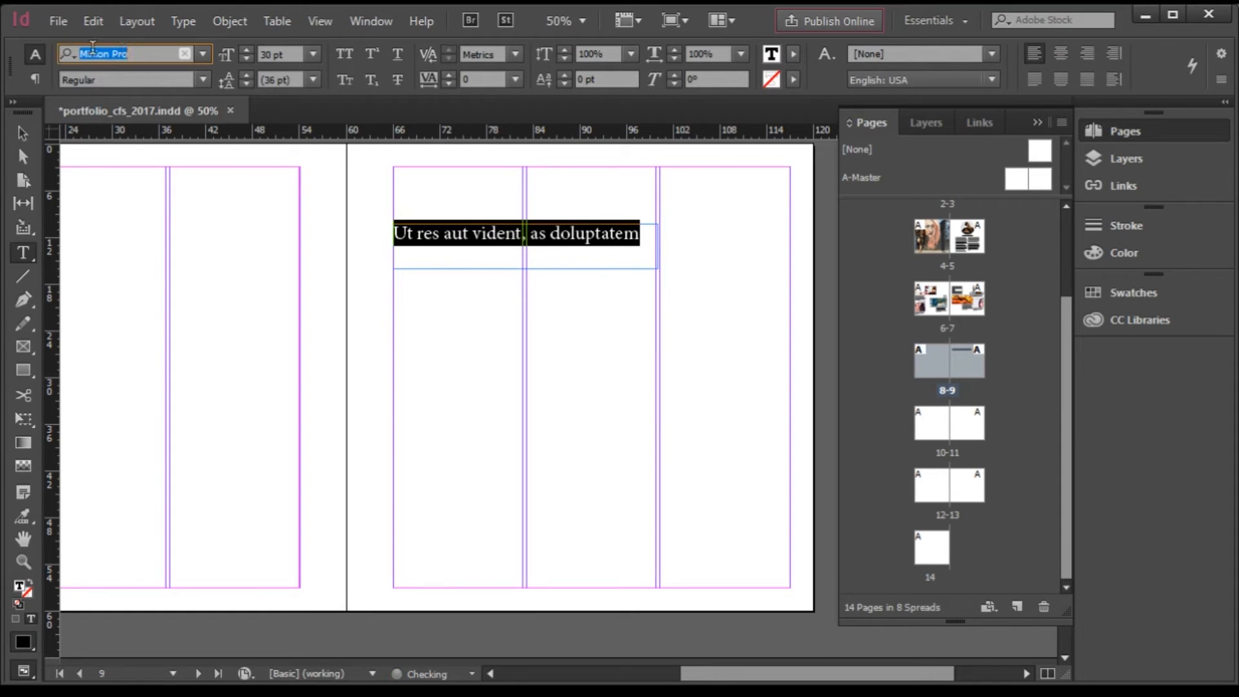
{"action": "type", "text": "centu"}
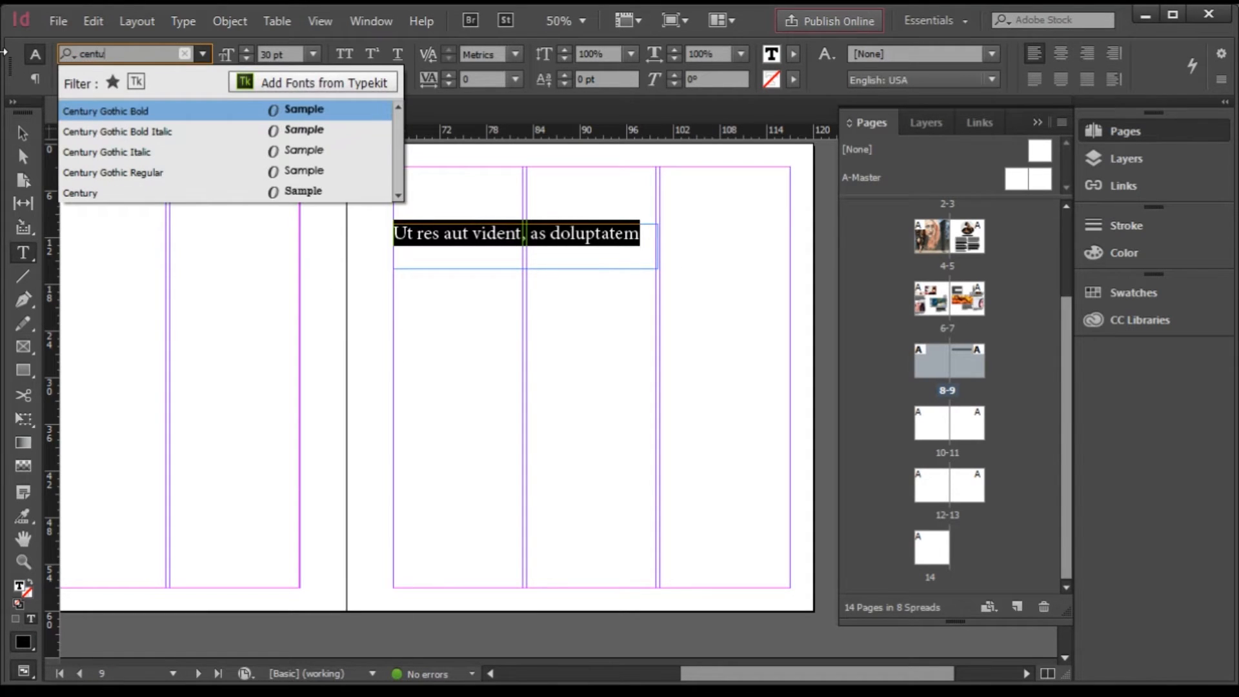
{"action": "key", "text": "Down"}
{"action": "key", "text": "Down"}
{"action": "key", "text": "Down"}
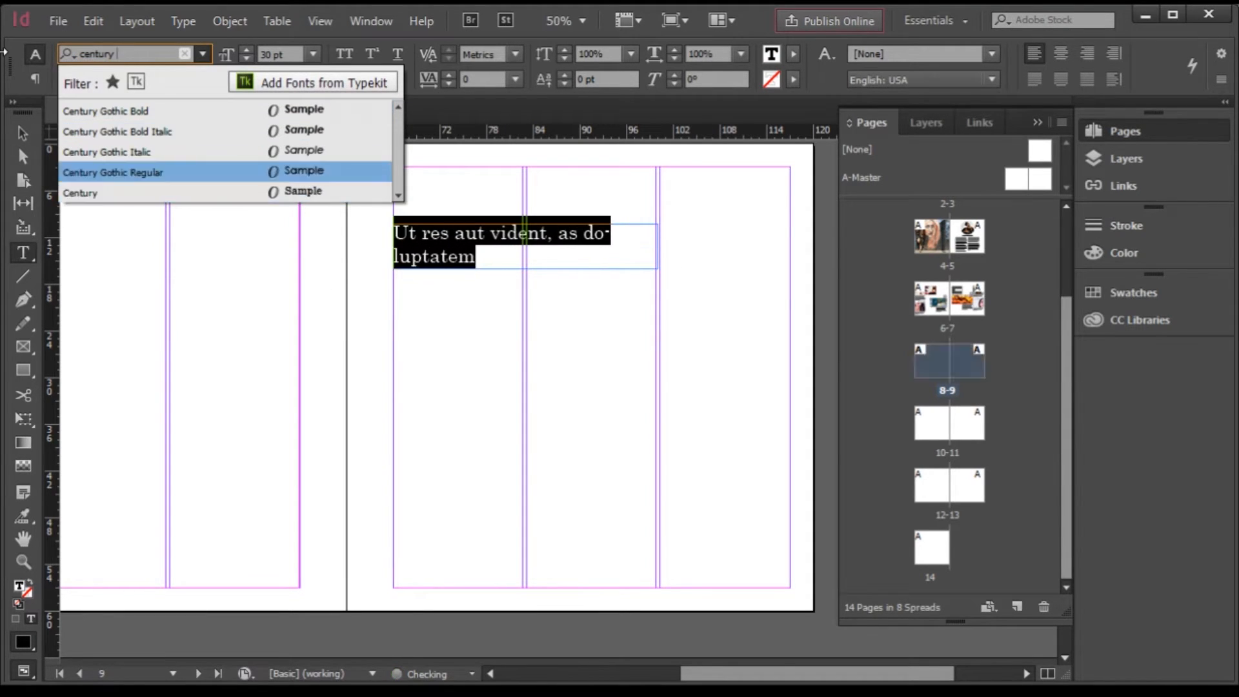
{"action": "key", "text": "Return"}
{"action": "left_click", "coordinate": [22, 133]}
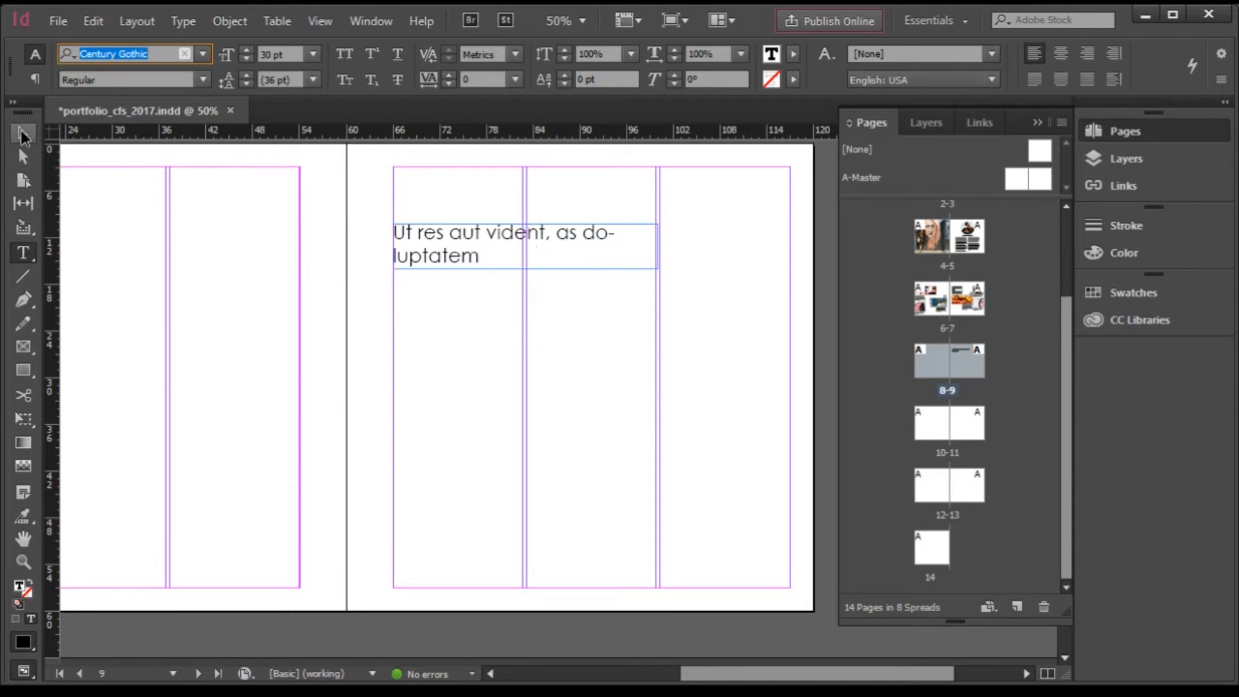
Turn off hyphenation for the headline paragraph on page 9
{"action": "scroll", "coordinate": [597, 247], "scroll_direction": "up", "scroll_amount": 1}
{"action": "scroll", "coordinate": [542, 207], "scroll_direction": "up", "scroll_amount": 2}
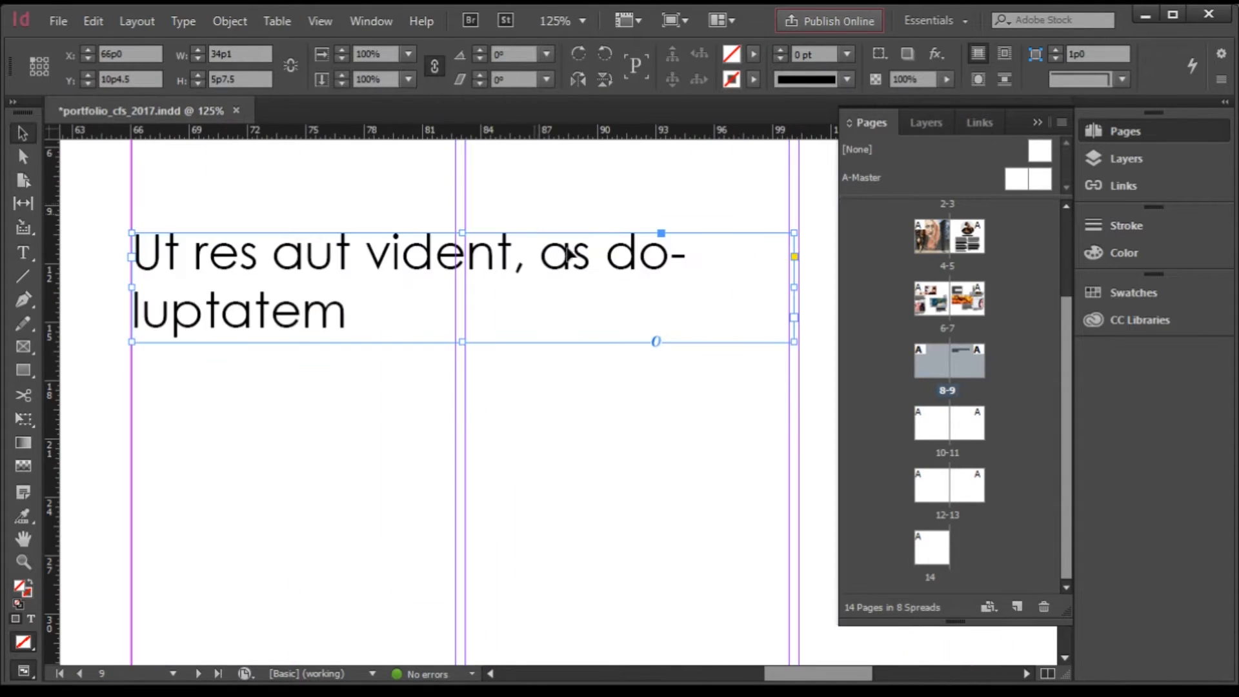
{"action": "scroll", "coordinate": [620, 316], "scroll_direction": "down", "scroll_amount": 1}
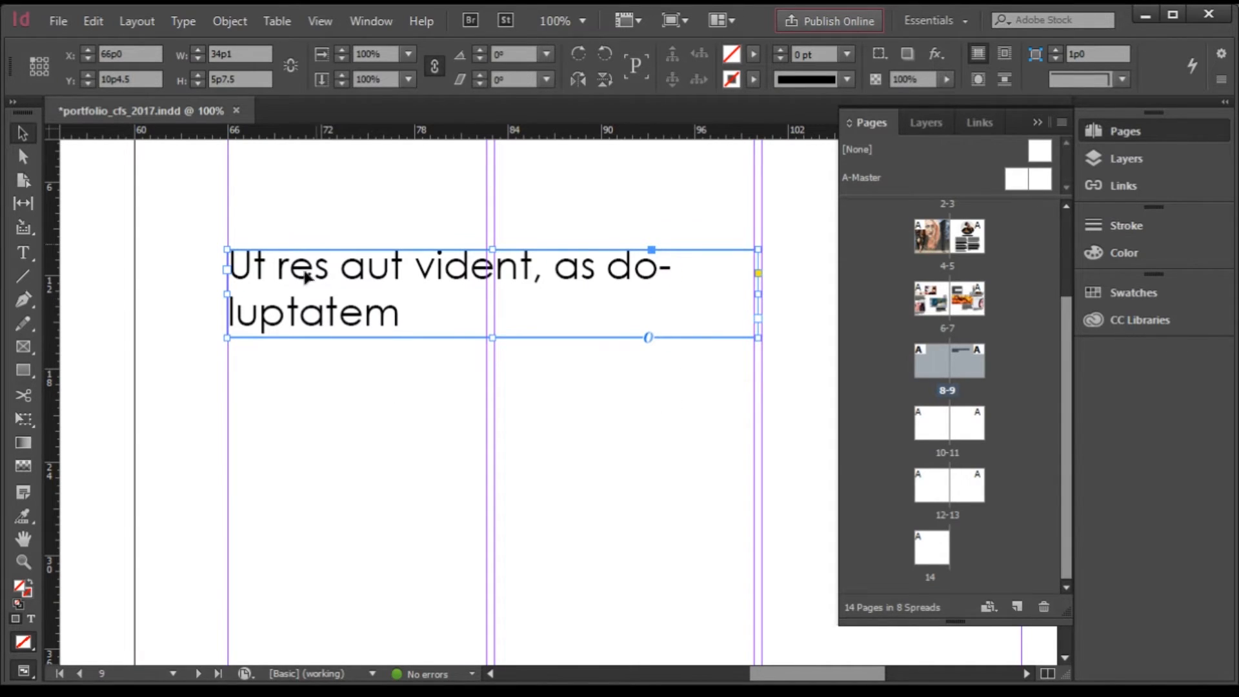
{"action": "double_click", "coordinate": [326, 313]}
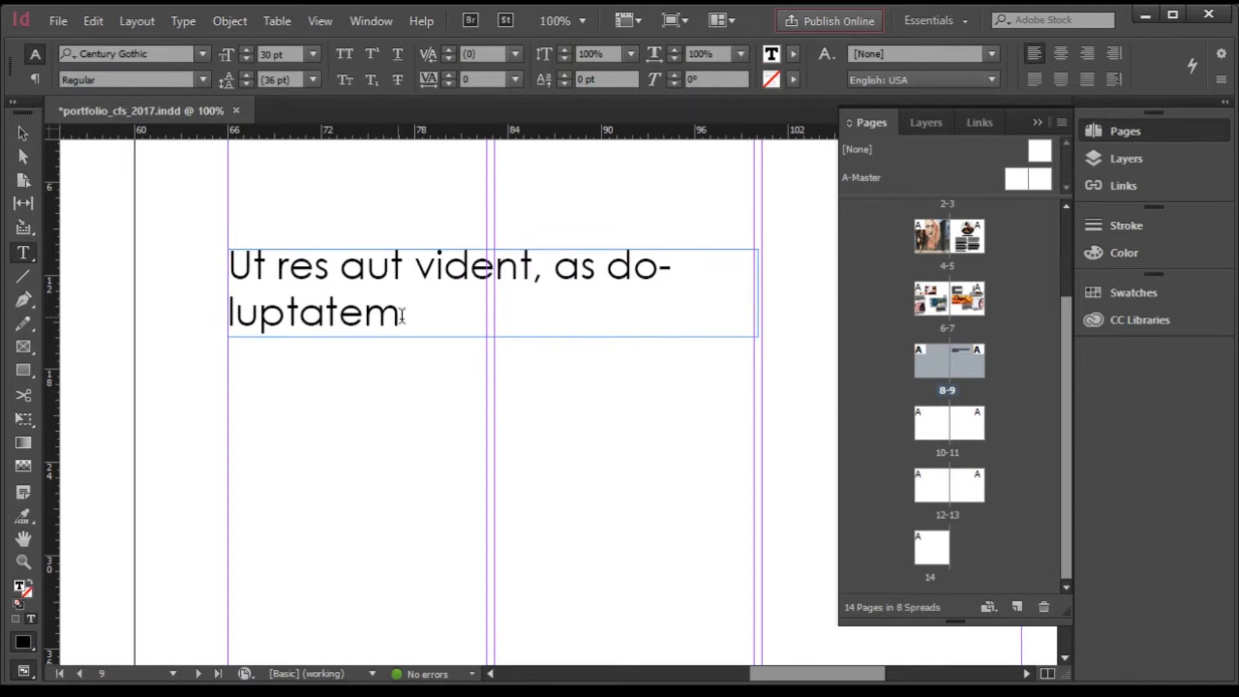
{"action": "left_click_drag", "start_coordinate": [404, 312], "coordinate": [188, 257]}
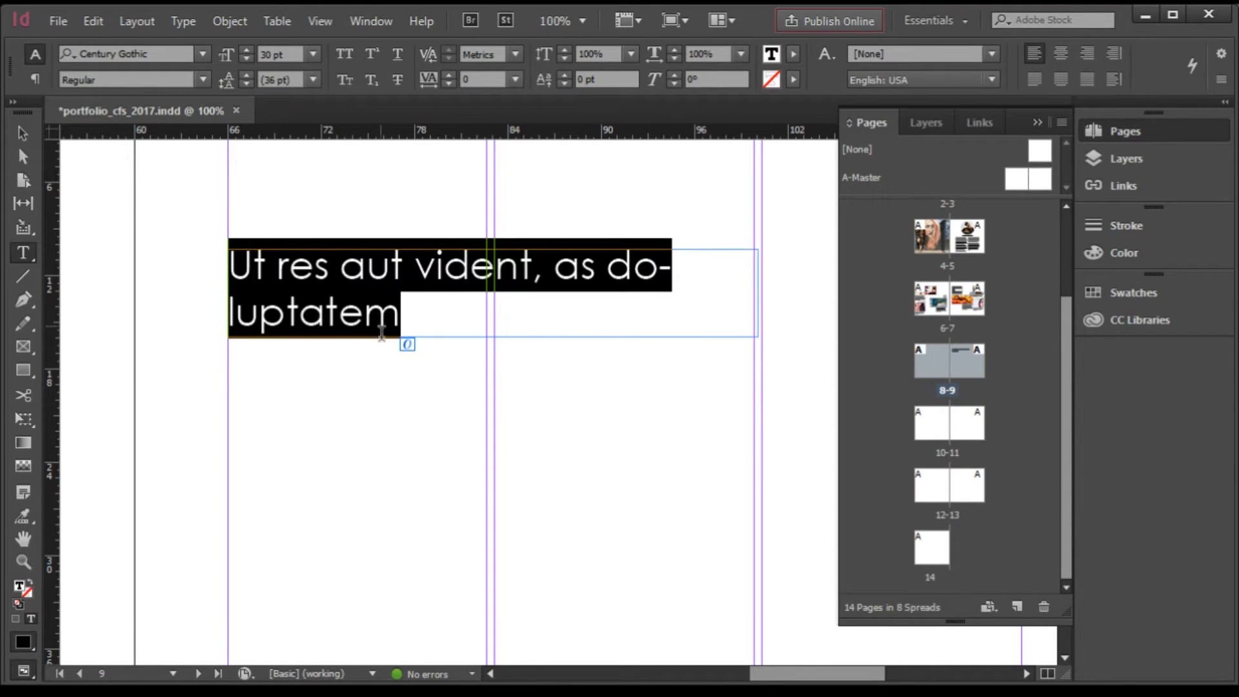
{"action": "left_click", "coordinate": [35, 80]}
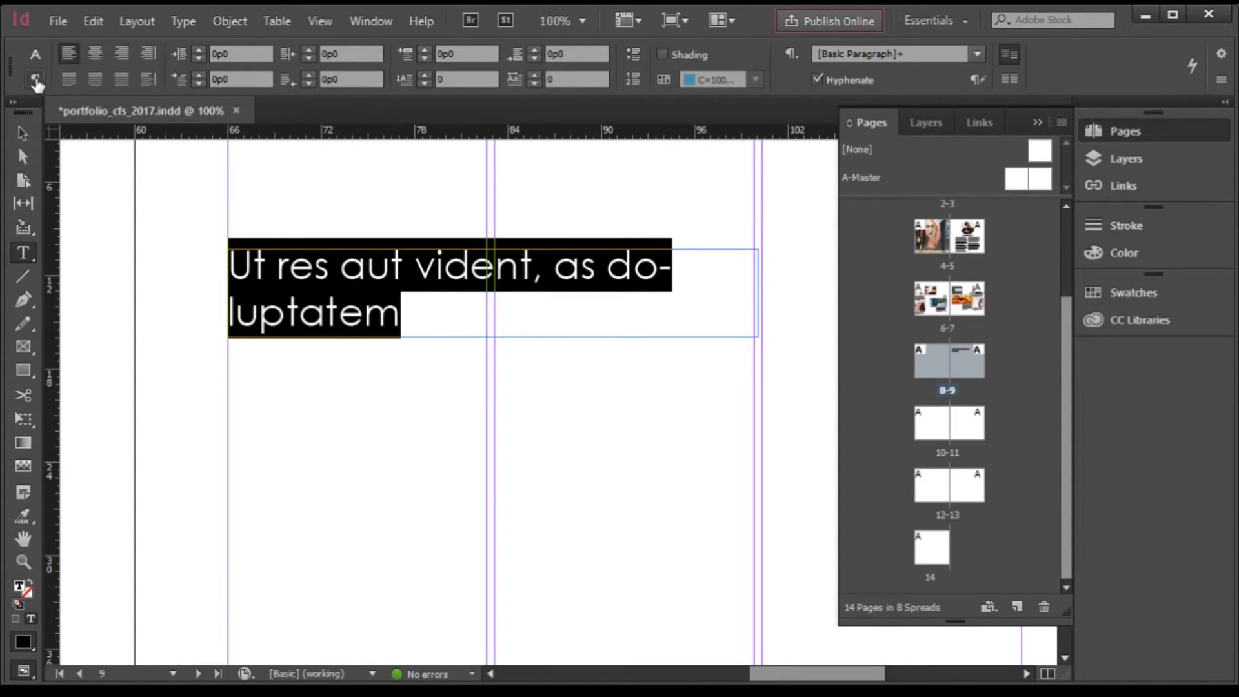
{"action": "left_click", "coordinate": [817, 79]}
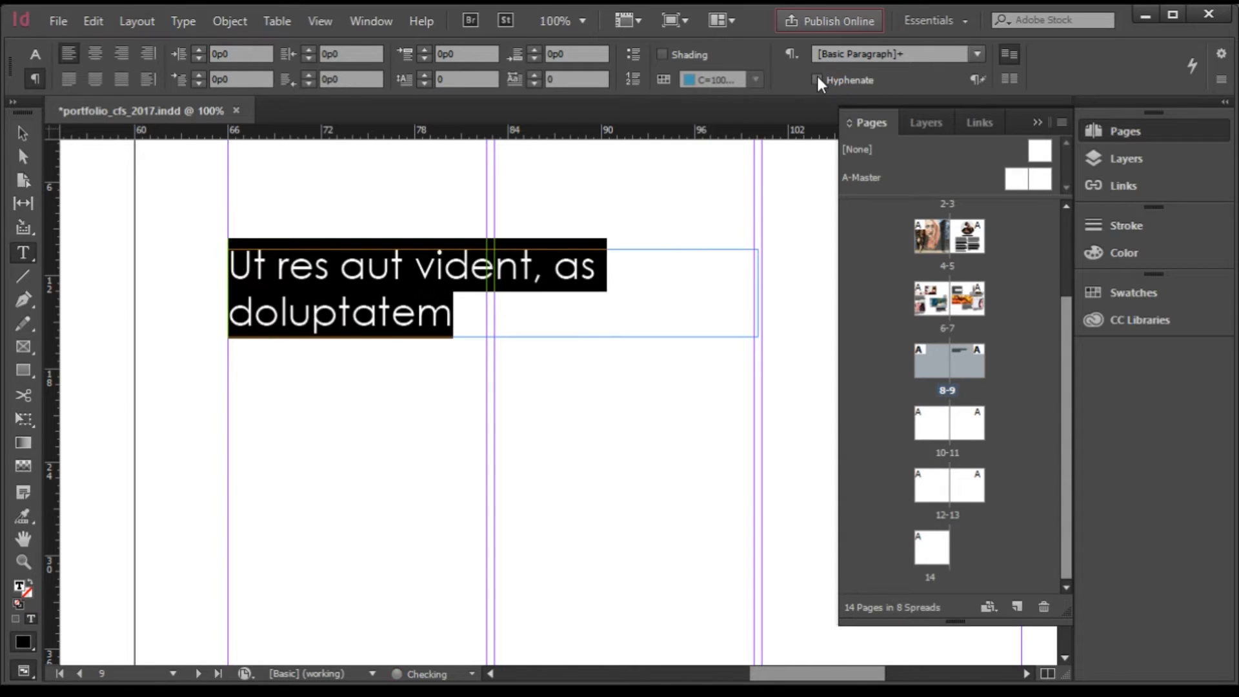
{"action": "left_click", "coordinate": [22, 132]}
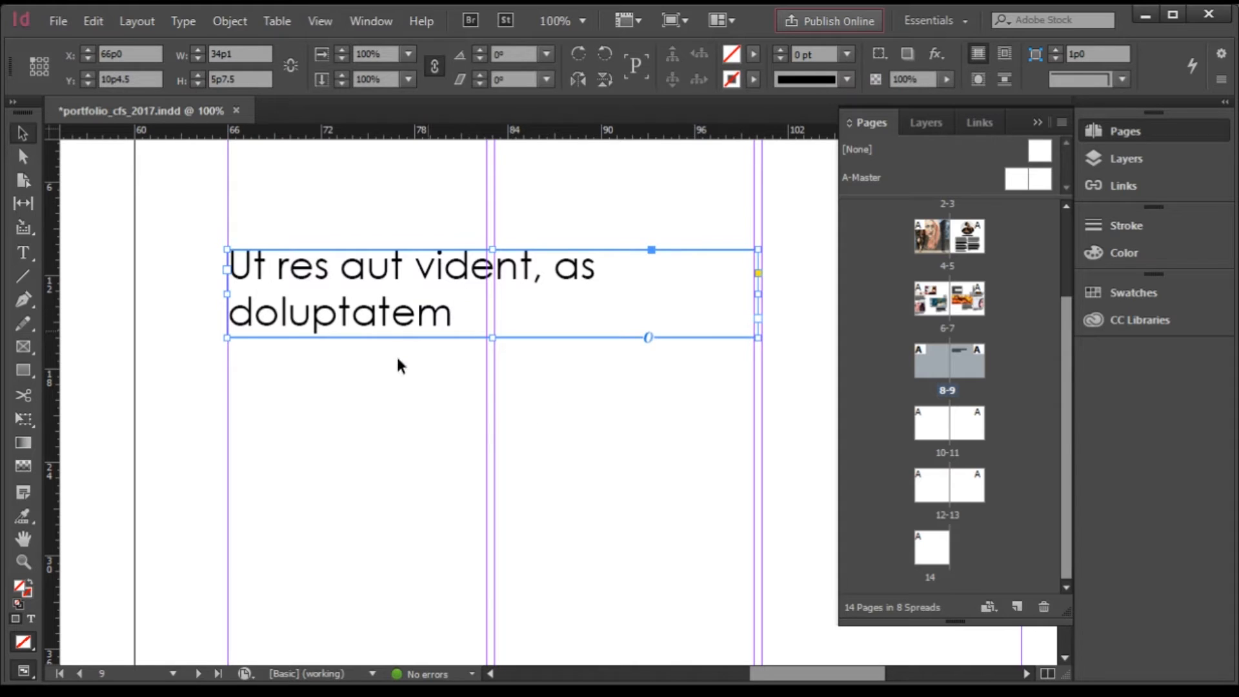
{"action": "left_click", "coordinate": [378, 465]}
Copy the set of thin vertical lines below the quote on page 3 and paste it onto page 9
{"action": "scroll", "coordinate": [399, 471], "scroll_direction": "down", "scroll_amount": 2}
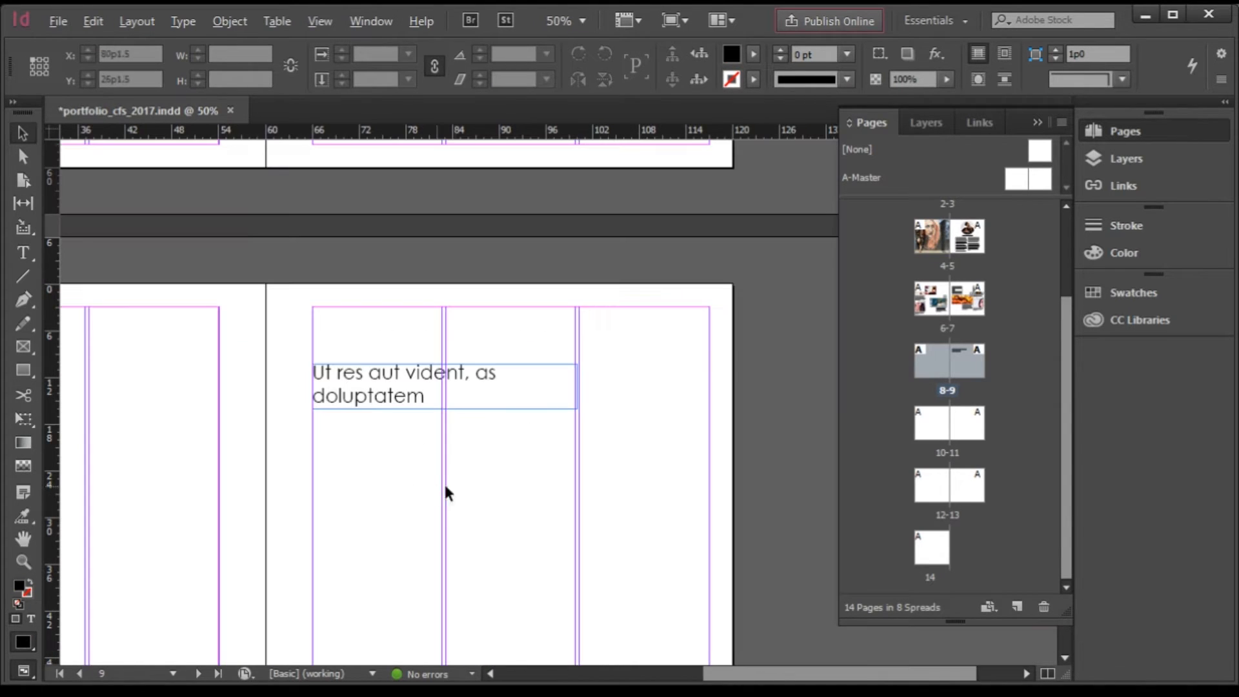
{"action": "scroll", "coordinate": [398, 412], "scroll_direction": "up", "scroll_amount": 1}
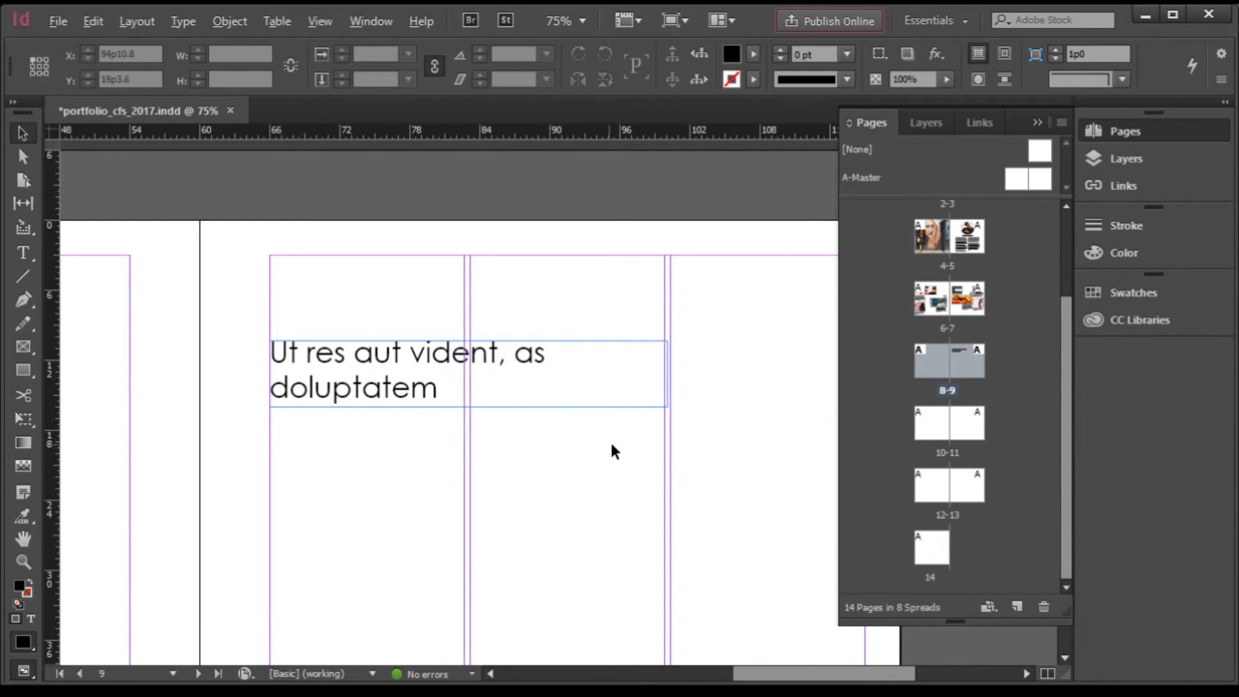
{"action": "scroll", "coordinate": [495, 446], "scroll_direction": "down", "scroll_amount": 1}
{"action": "scroll", "coordinate": [543, 451], "scroll_direction": "up", "scroll_amount": 10}
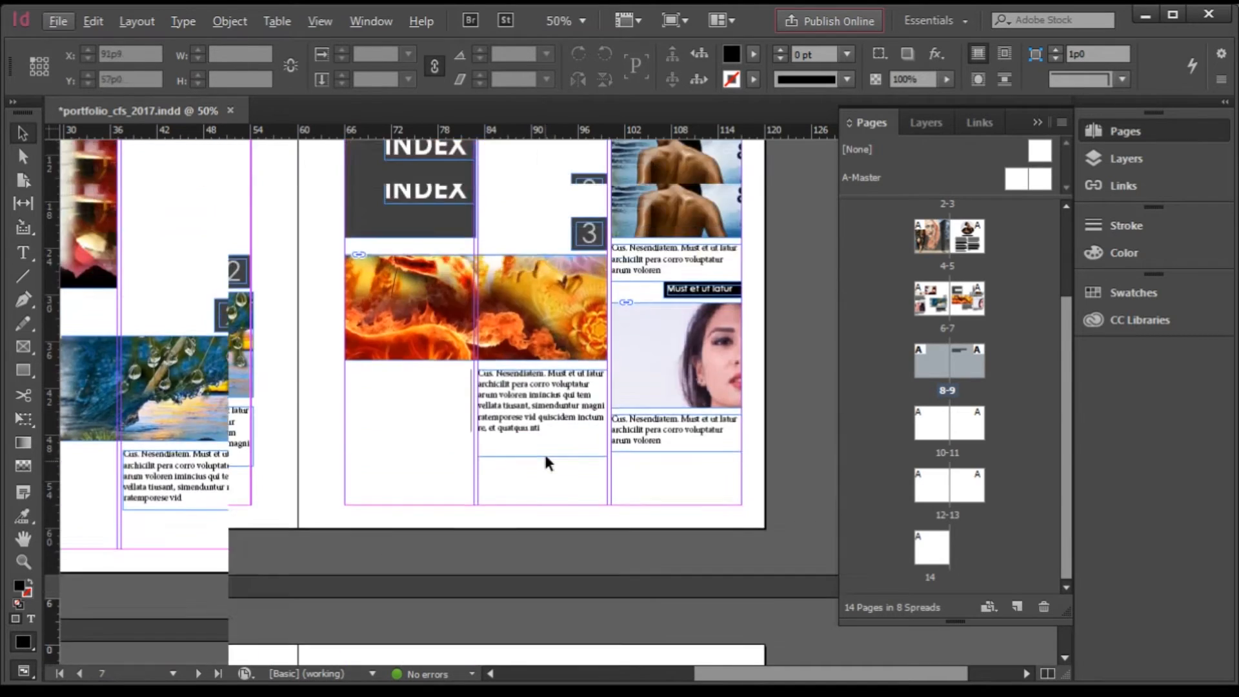
{"action": "scroll", "coordinate": [544, 452], "scroll_direction": "up", "scroll_amount": 6}
{"action": "left_click_drag", "start_coordinate": [581, 381], "coordinate": [500, 319]}
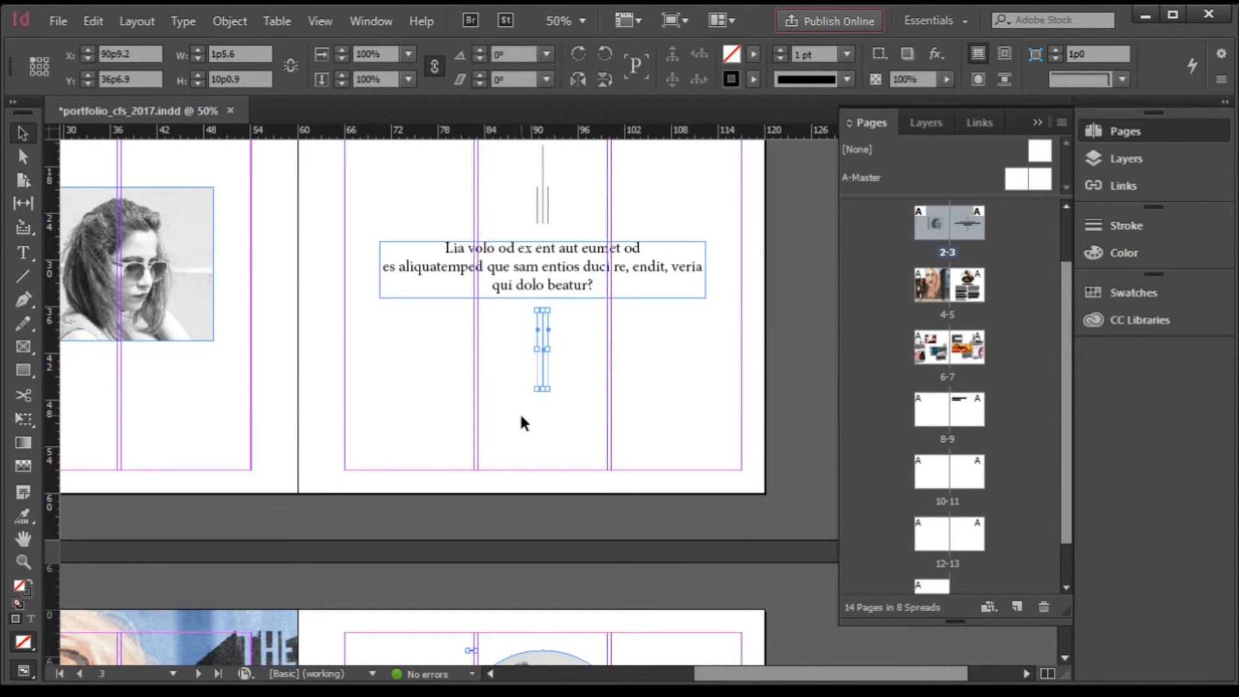
{"action": "scroll", "coordinate": [519, 411], "scroll_direction": "down", "scroll_amount": 15}
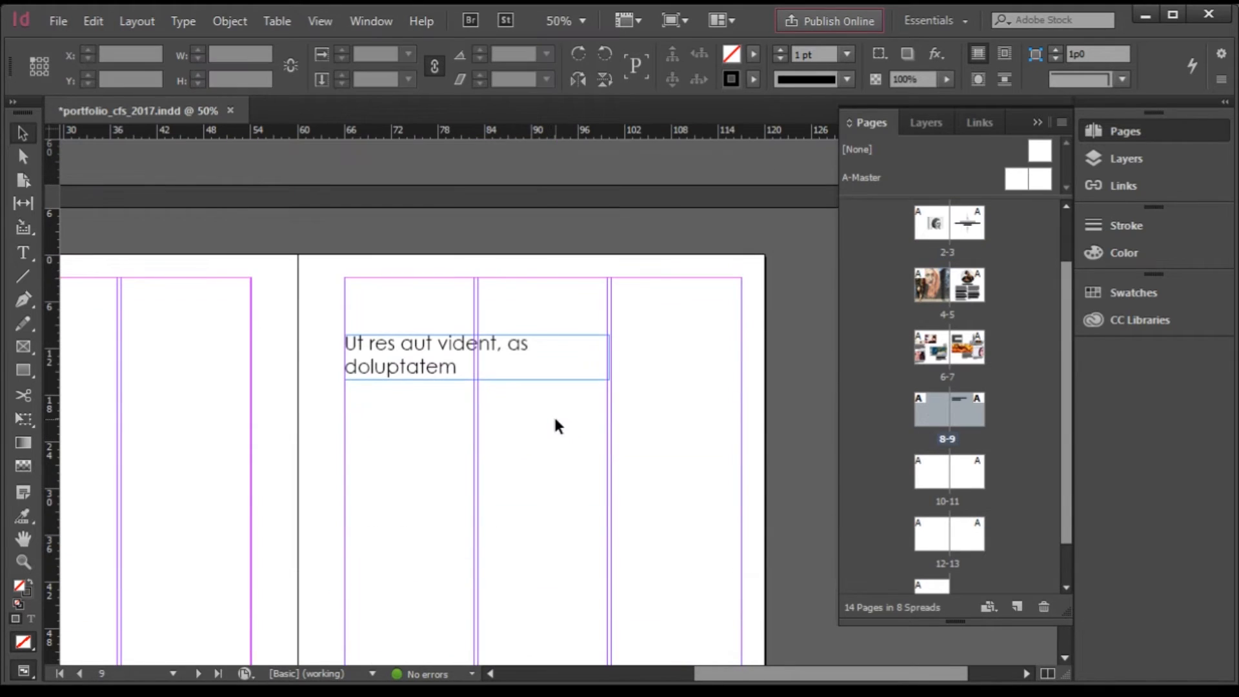
{"action": "key", "text": "ctrl+v"}
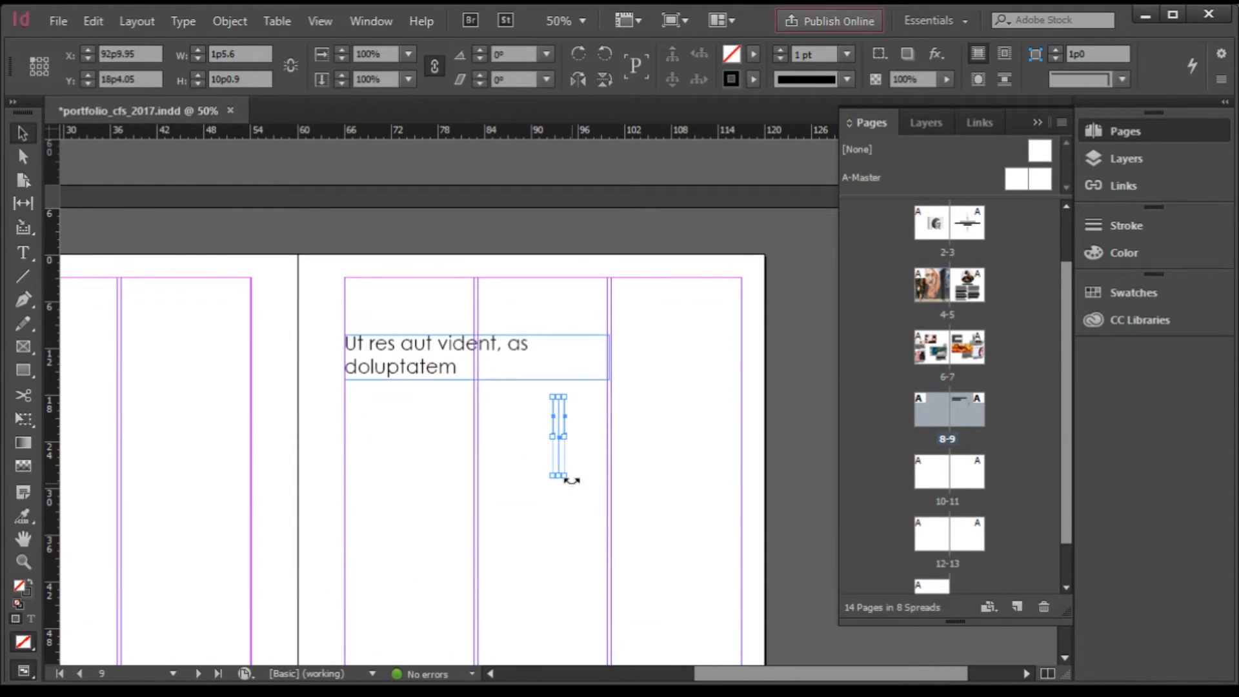
Rotate the pasted lines 90° so they run horizontally and move them below the headline's end
{"action": "left_click_drag", "start_coordinate": [571, 481], "coordinate": [623, 416]}
{"action": "scroll", "coordinate": [581, 431], "scroll_direction": "up", "scroll_amount": 1}
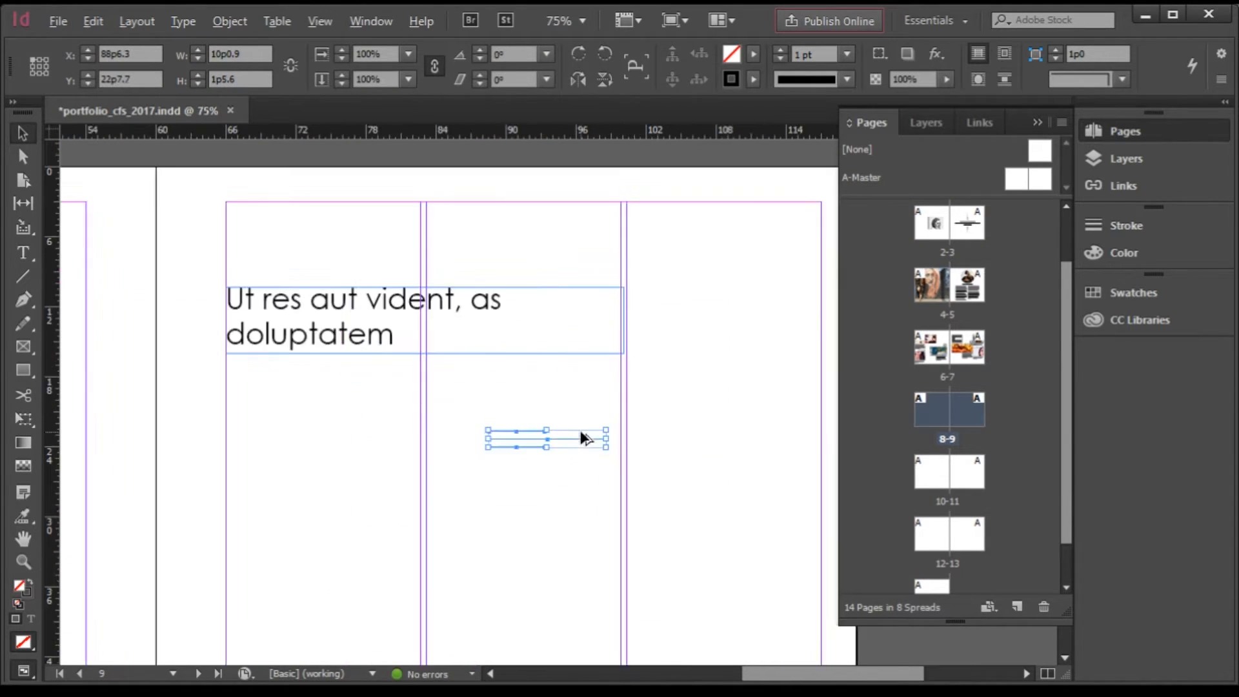
{"action": "left_click_drag", "start_coordinate": [516, 443], "coordinate": [551, 415]}
Narrow the headline frame to about 24p6 and move the horizontal lines up beside it, centred on its height
{"action": "left_click", "coordinate": [595, 329]}
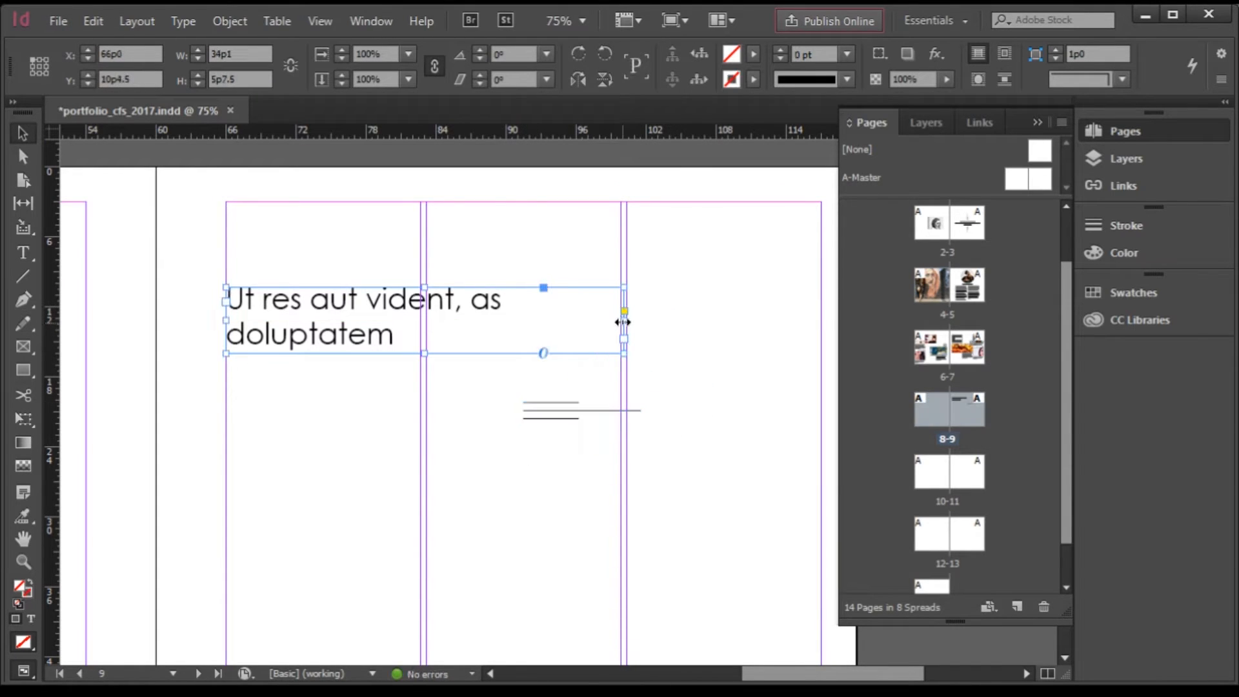
{"action": "left_click_drag", "start_coordinate": [623, 322], "coordinate": [512, 322]}
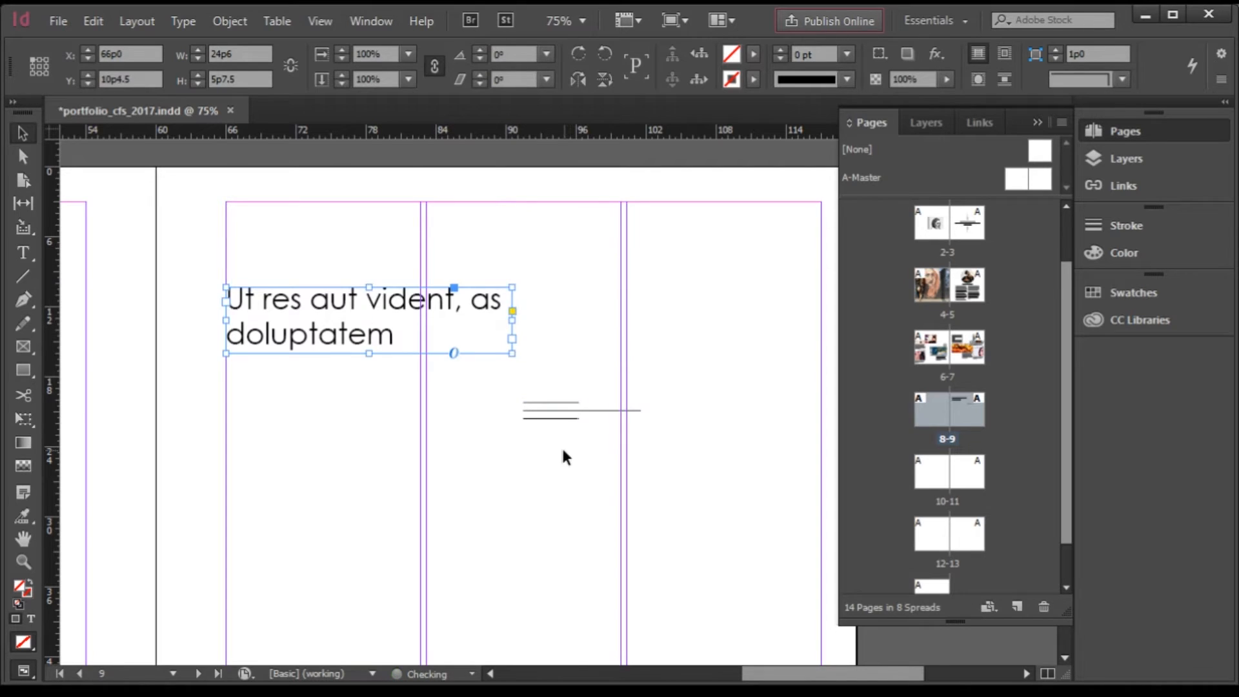
{"action": "left_click", "coordinate": [553, 407]}
{"action": "left_click_drag", "start_coordinate": [553, 406], "coordinate": [559, 326]}
{"action": "left_click", "coordinate": [544, 387]}
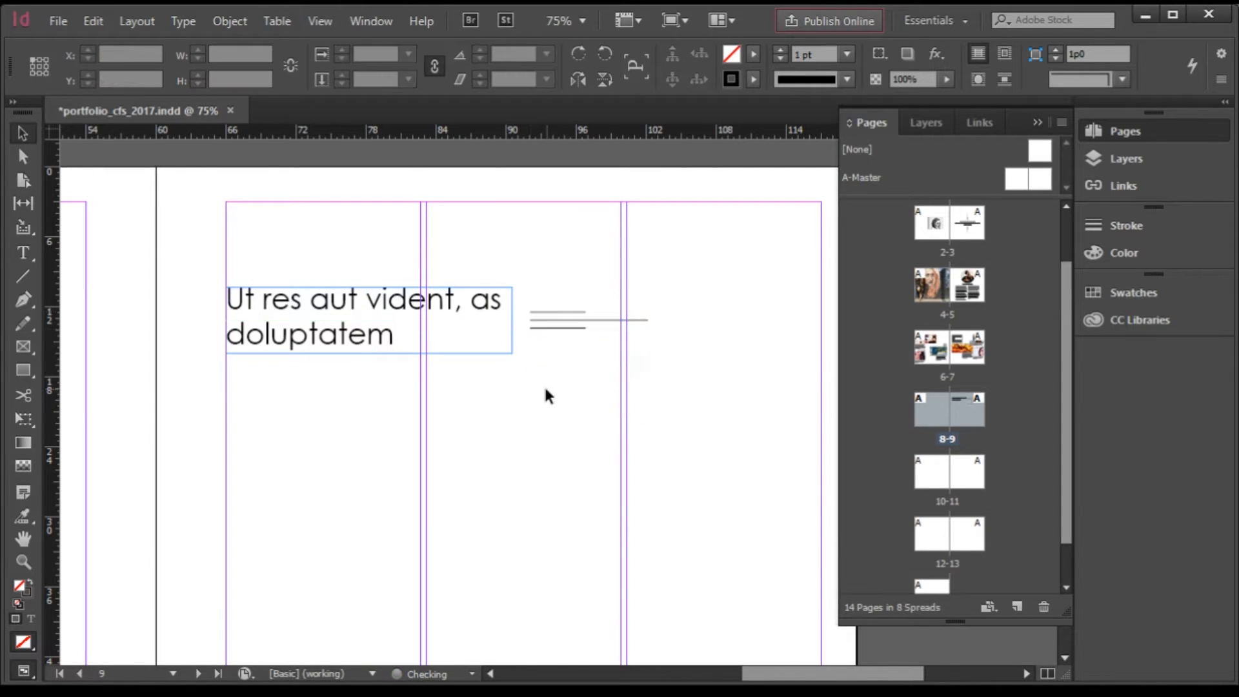
Switch the document to Preview screen mode to hide the guides and frame edges
{"action": "left_click", "coordinate": [684, 23]}
{"action": "left_click", "coordinate": [693, 75]}
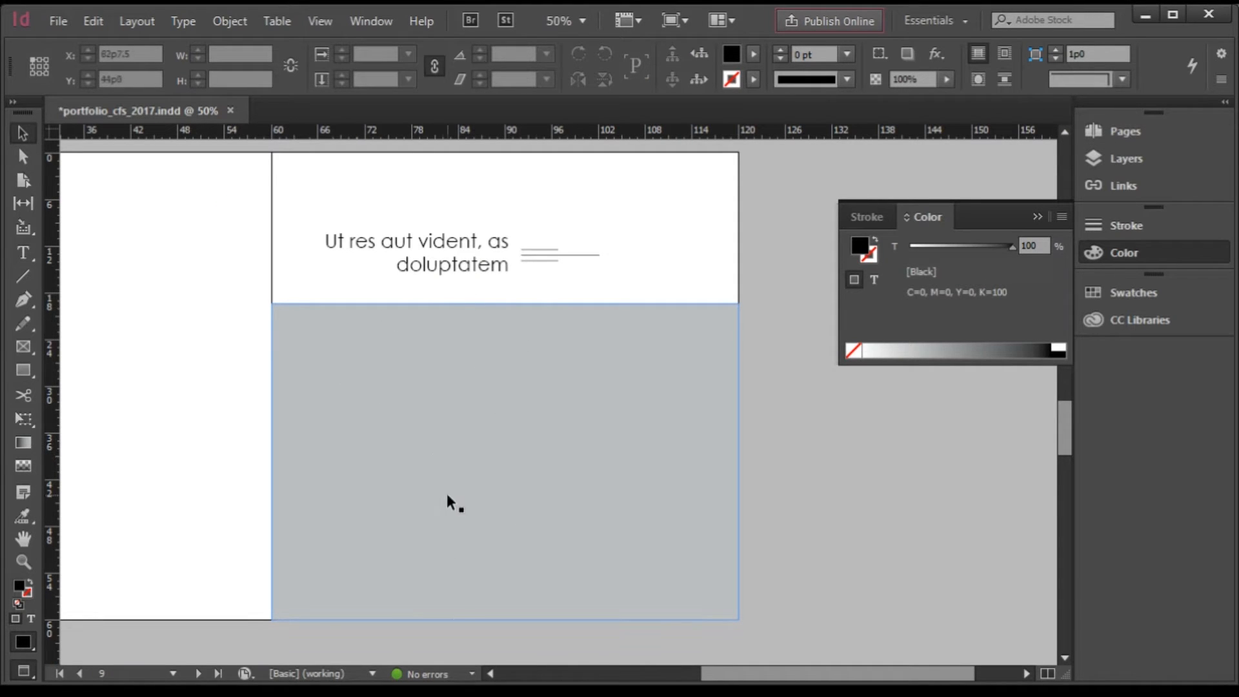
Duplicate the grey rectangle from the lower part of page 9 onto page 8, aligned with the original
{"action": "scroll", "coordinate": [452, 452], "scroll_direction": "up", "scroll_amount": 3}
{"action": "scroll", "coordinate": [580, 439], "scroll_direction": "down", "scroll_amount": 1}
{"action": "scroll", "coordinate": [524, 468], "scroll_direction": "up", "scroll_amount": 1}
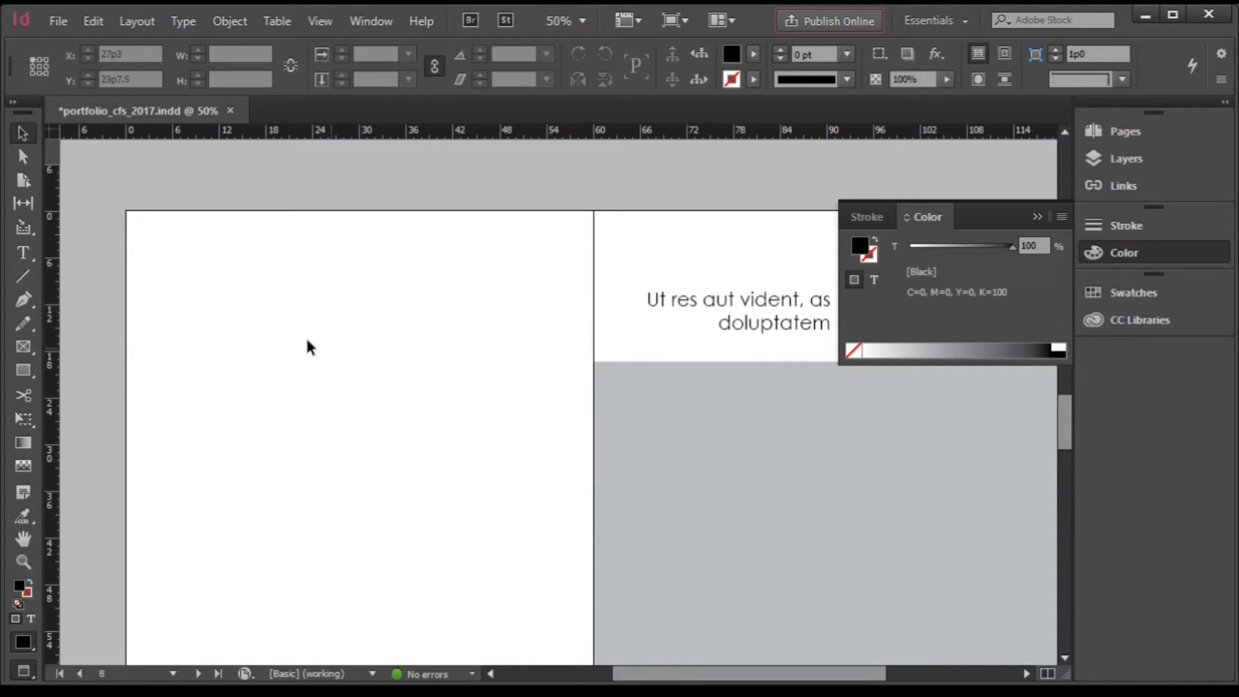
{"action": "scroll", "coordinate": [307, 347], "scroll_direction": "down", "scroll_amount": 1}
{"action": "scroll", "coordinate": [729, 487], "scroll_direction": "up", "scroll_amount": 1}
{"action": "scroll", "coordinate": [755, 523], "scroll_direction": "up", "scroll_amount": 1}
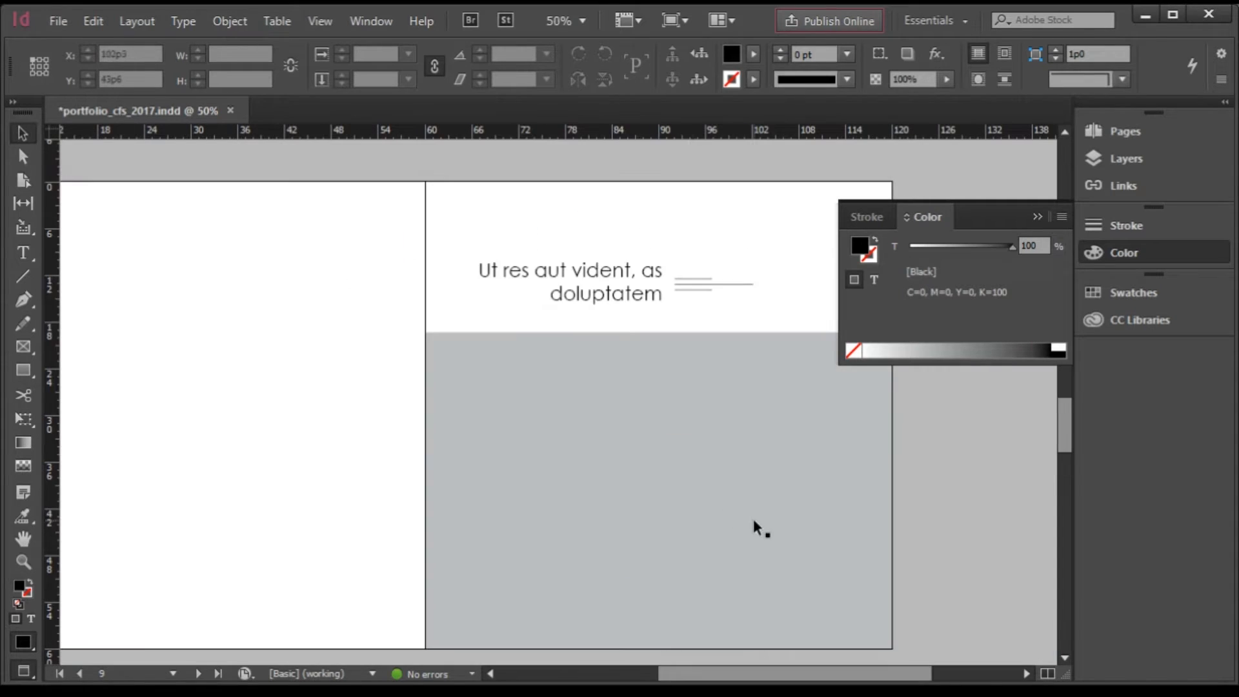
{"action": "scroll", "coordinate": [755, 526], "scroll_direction": "down", "scroll_amount": 1}
{"action": "mouse_move", "coordinate": [514, 474]}
{"action": "left_mouse_down"}
{"action": "mouse_move", "coordinate": [464, 474]}
{"action": "mouse_move", "coordinate": [515, 475]}
{"action": "left_mouse_up"}
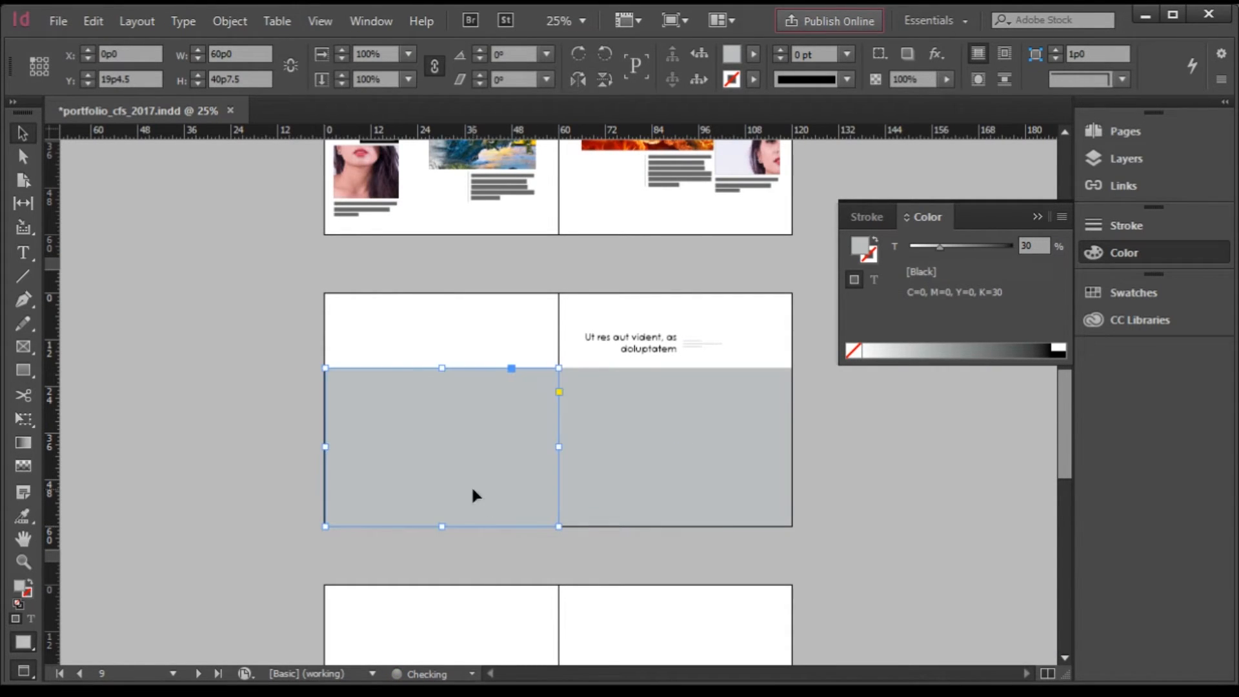
Place the photo IMG_8712 from the resources images folder into the lower frame on page 8
{"action": "key", "text": "ctrl+d"}
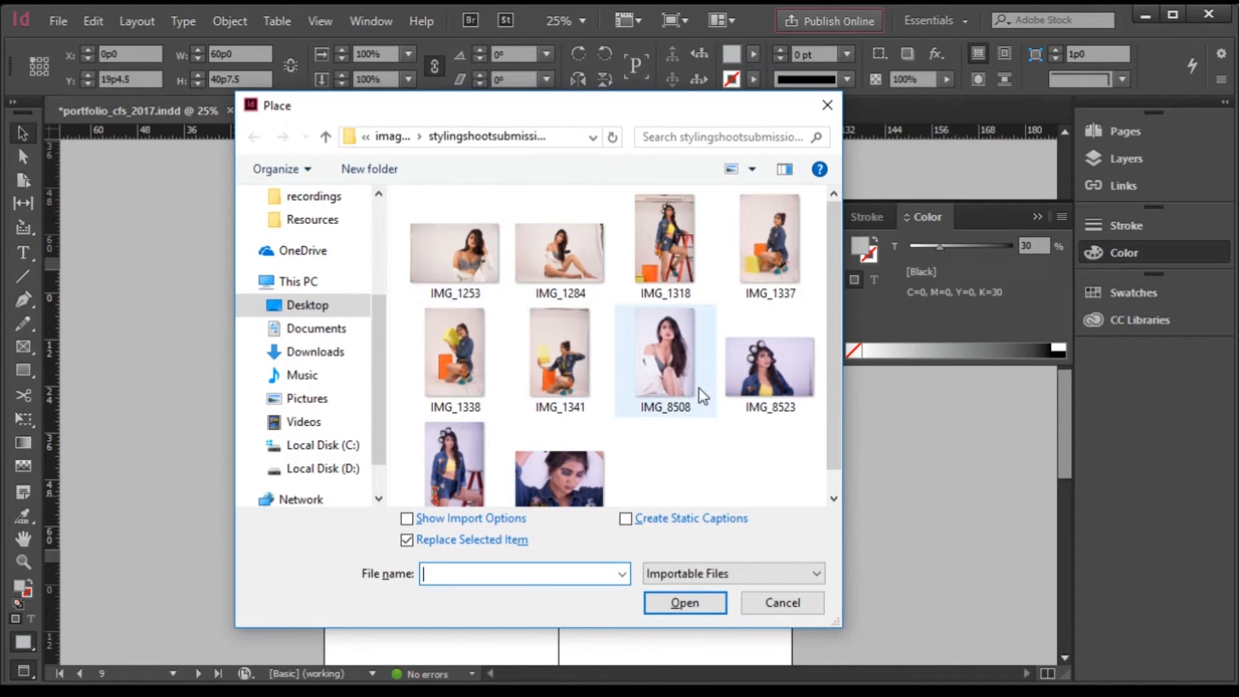
{"action": "left_click", "coordinate": [335, 143]}
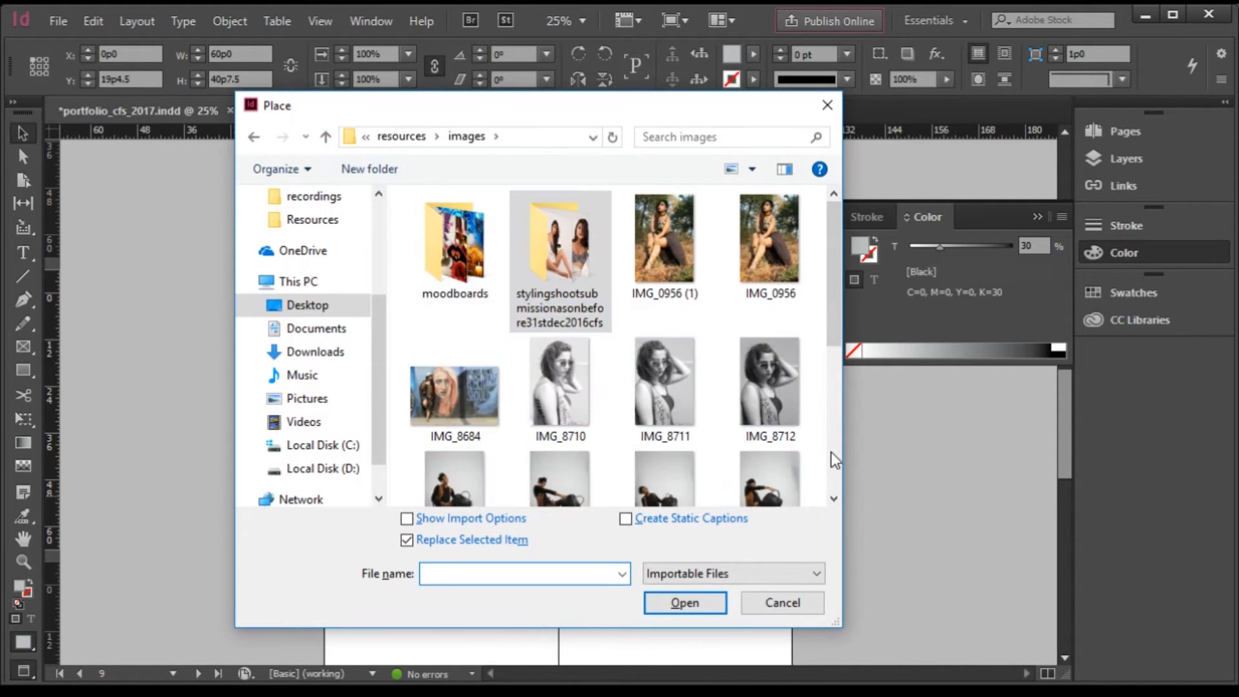
{"action": "mouse_move", "coordinate": [826, 288]}
{"action": "left_mouse_down"}
{"action": "mouse_move", "coordinate": [833, 357]}
{"action": "mouse_move", "coordinate": [834, 304]}
{"action": "left_mouse_up"}
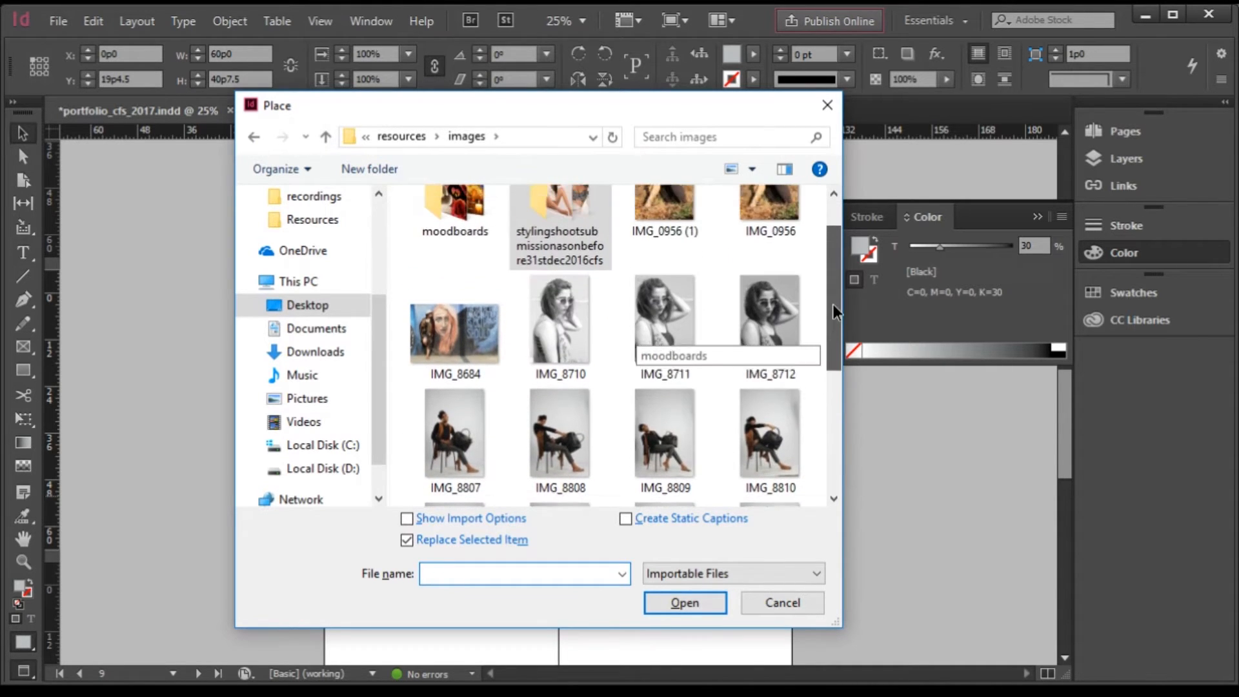
{"action": "double_click", "coordinate": [753, 320]}
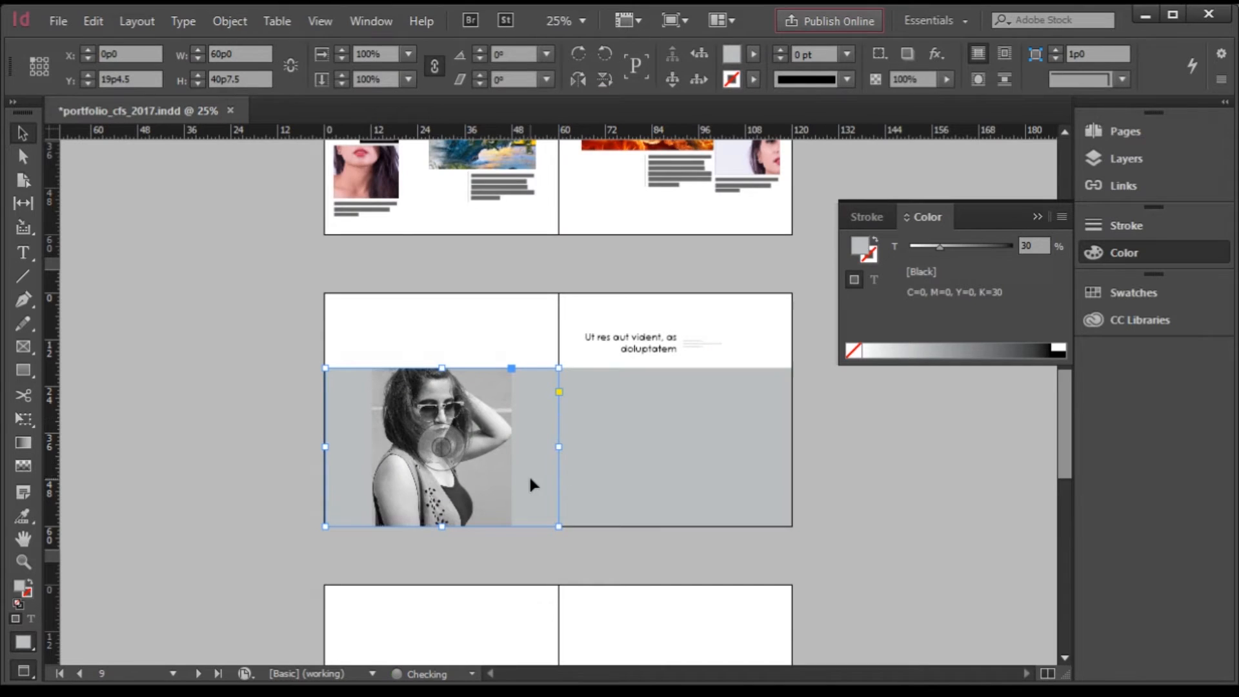
Fill the page 8 frame proportionally with the photo and shift the photo down so the face shows within it
{"action": "scroll", "coordinate": [535, 502], "scroll_direction": "up", "scroll_amount": 3}
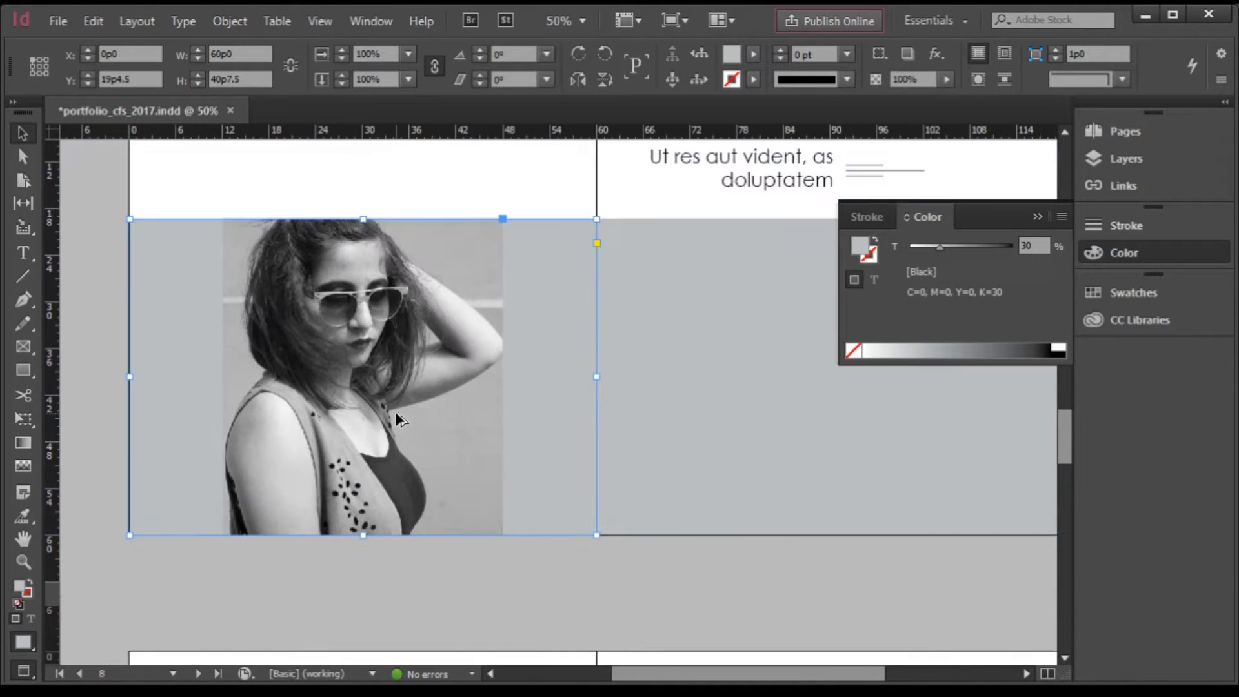
{"action": "scroll", "coordinate": [395, 411], "scroll_direction": "down", "scroll_amount": 2}
{"action": "left_click", "coordinate": [363, 377]}
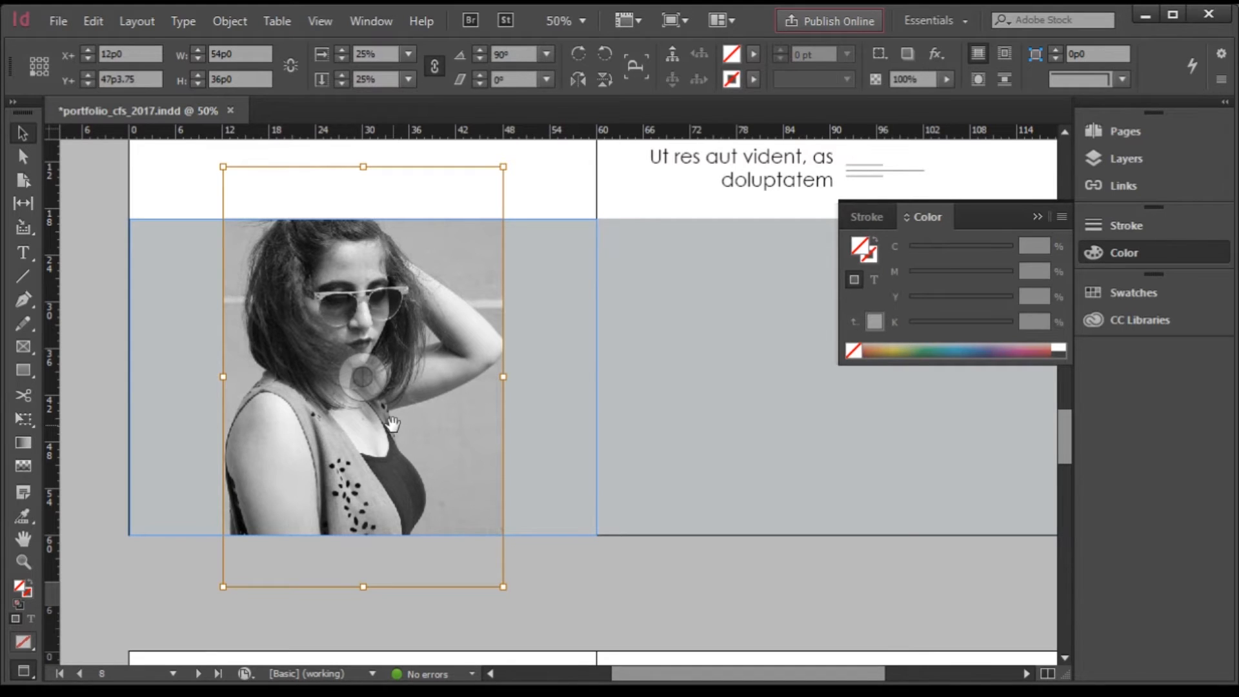
{"action": "key", "text": "ctrl+alt+shift+c"}
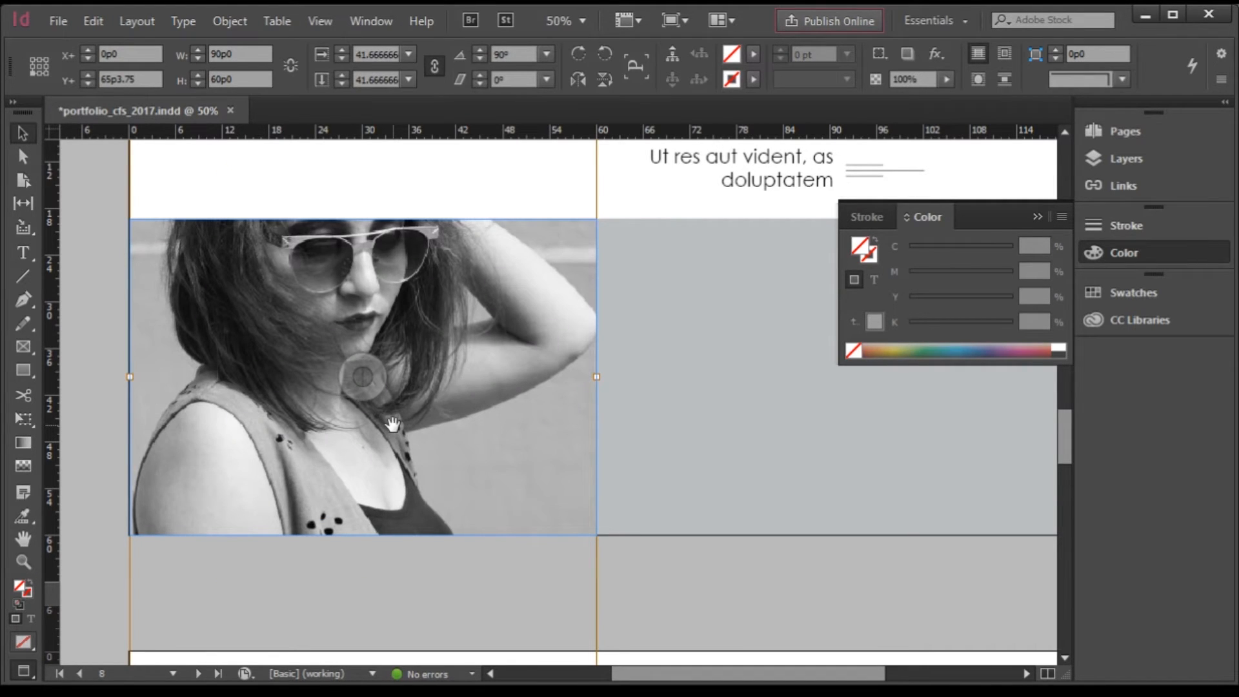
{"action": "left_click_drag", "start_coordinate": [372, 380], "coordinate": [361, 447]}
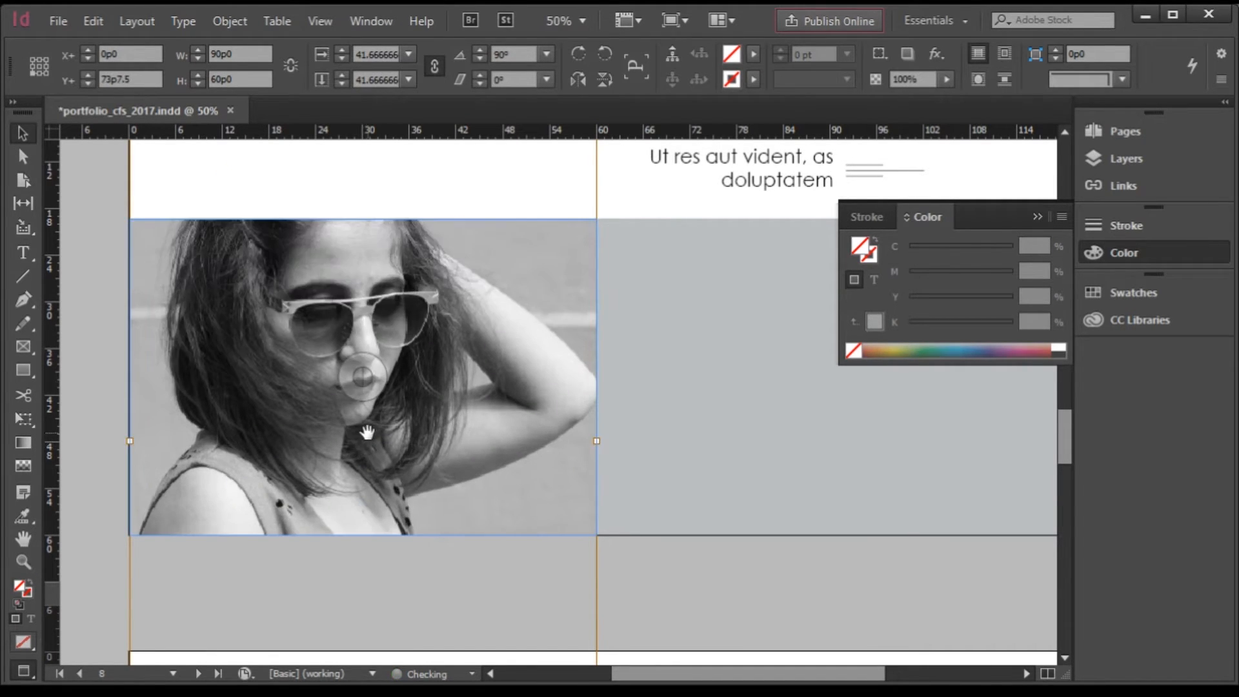
{"action": "left_click_drag", "start_coordinate": [370, 386], "coordinate": [342, 443]}
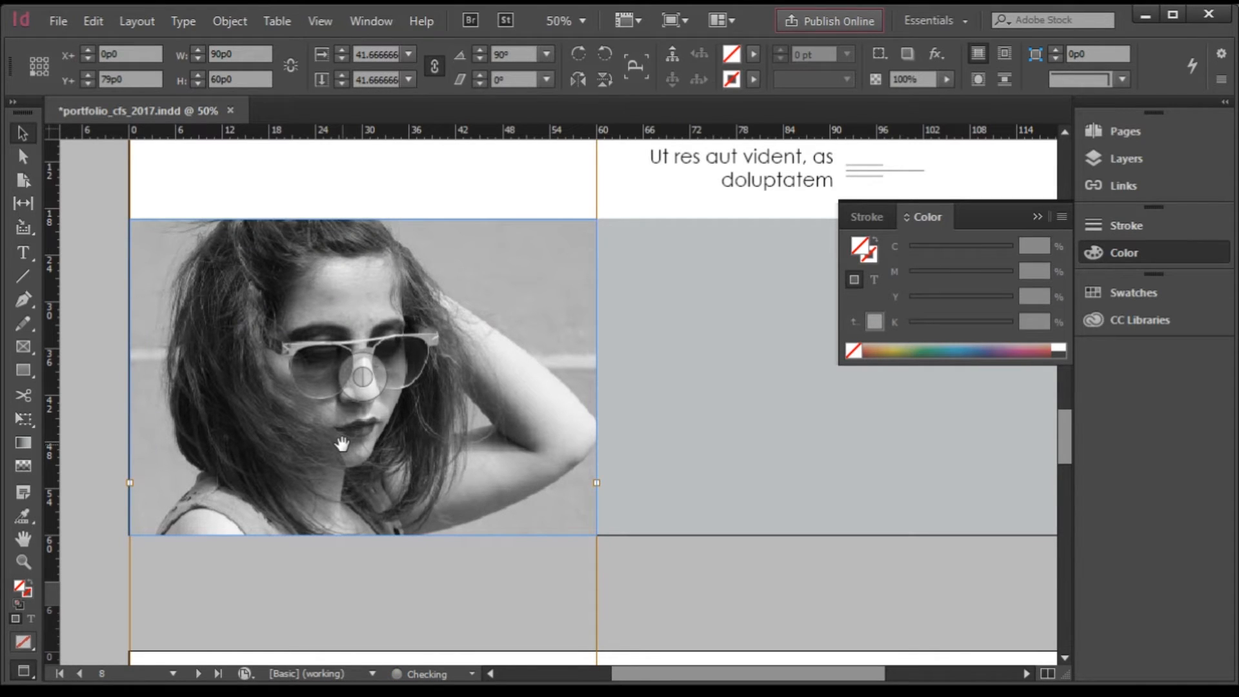
{"action": "left_click_drag", "start_coordinate": [364, 387], "coordinate": [365, 378]}
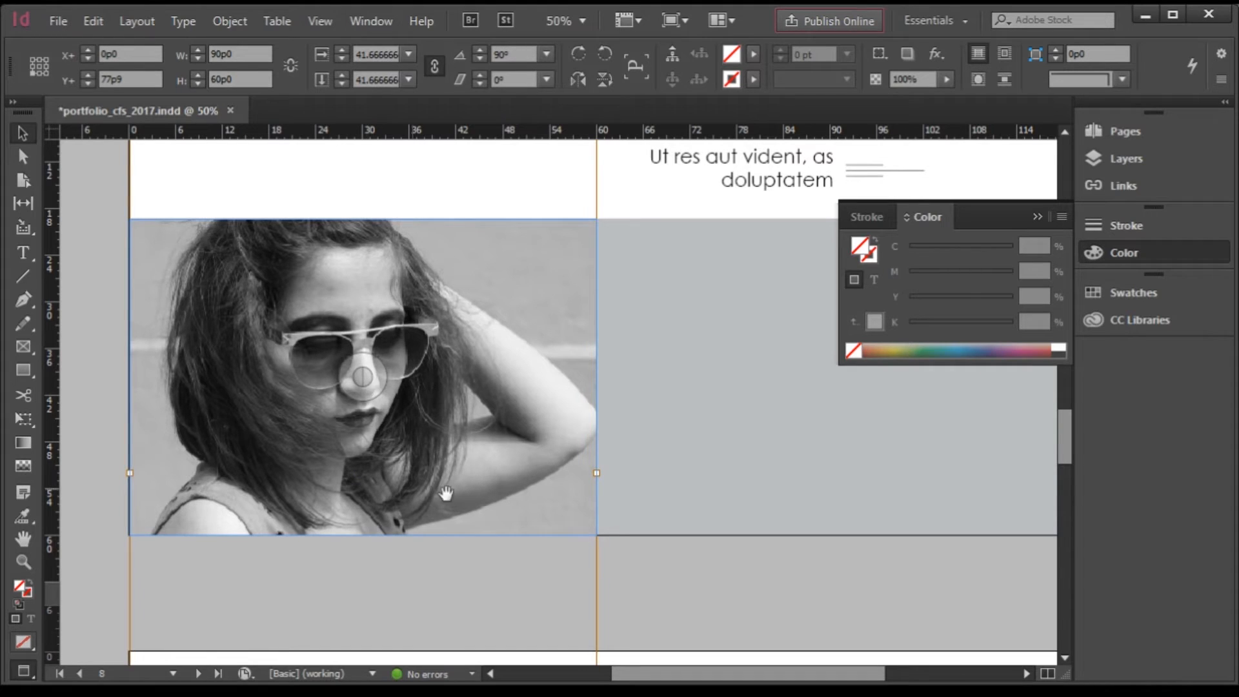
{"action": "left_click", "coordinate": [621, 560]}
{"action": "scroll", "coordinate": [413, 394], "scroll_direction": "down", "scroll_amount": 2}
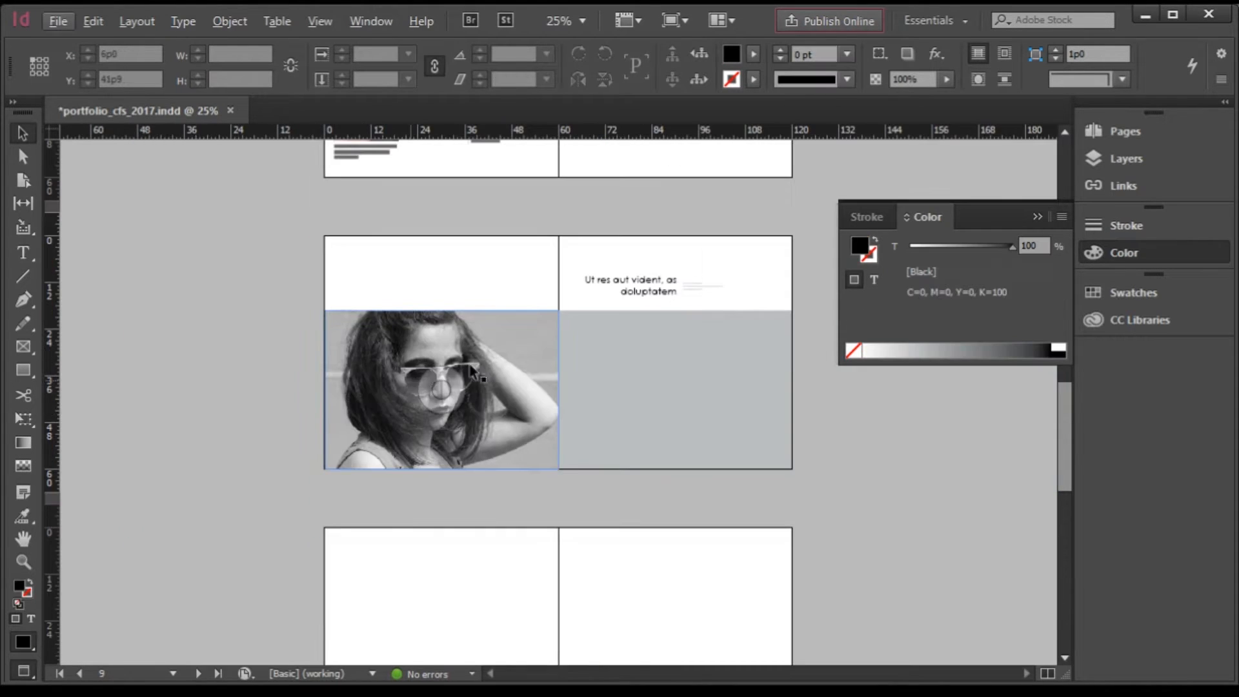
Extend the photo frame up to the full height of page 8 and move the photo up to cover it
{"action": "scroll", "coordinate": [471, 369], "scroll_direction": "up", "scroll_amount": 2}
{"action": "left_click", "coordinate": [334, 303]}
{"action": "left_click_drag", "start_coordinate": [334, 303], "coordinate": [346, 150]}
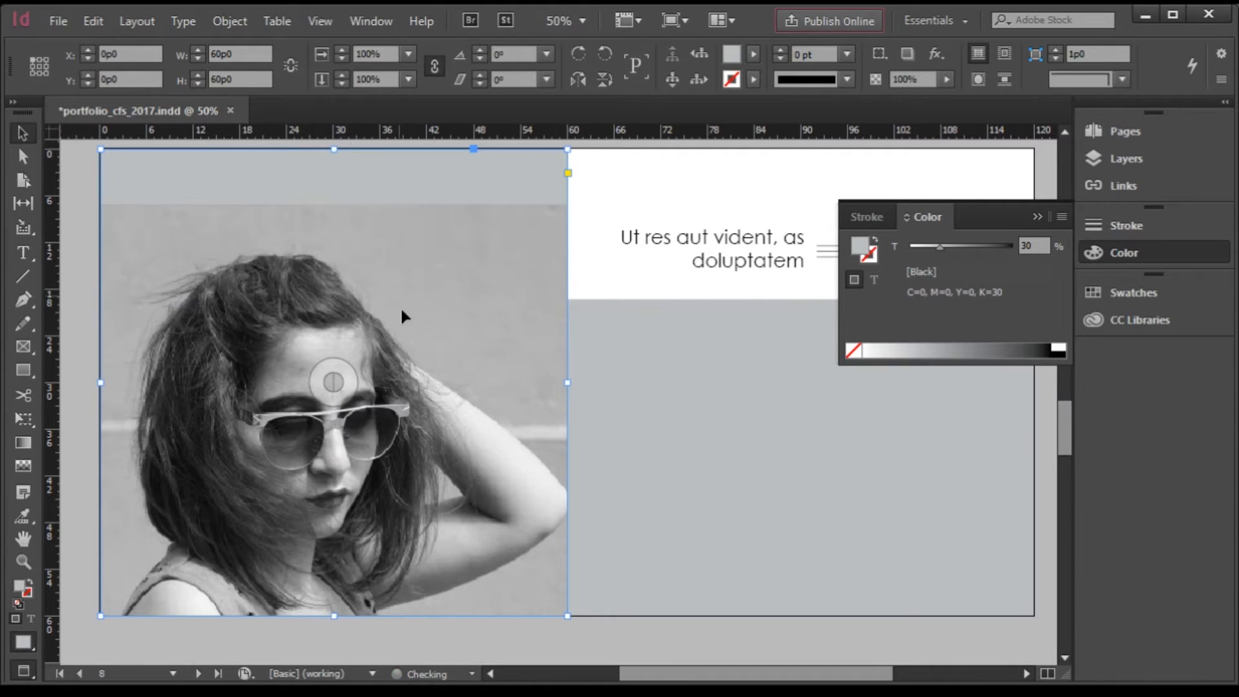
{"action": "left_click_drag", "start_coordinate": [341, 392], "coordinate": [341, 330]}
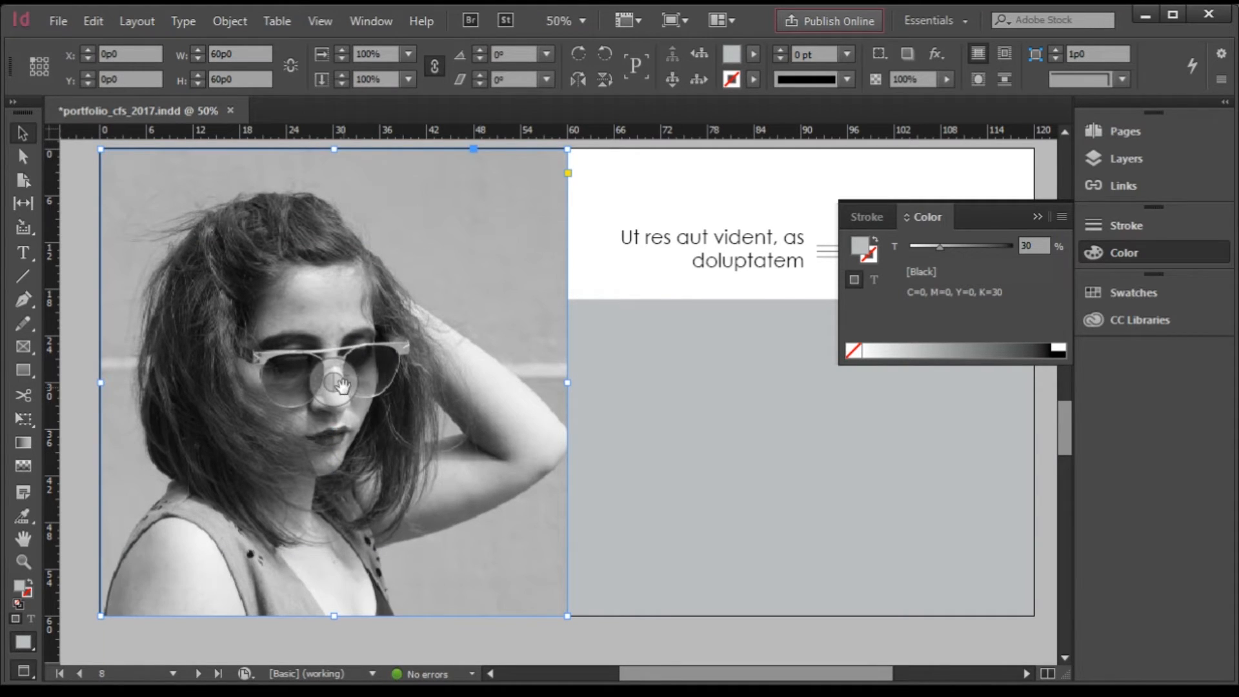
{"action": "left_click_drag", "start_coordinate": [342, 385], "coordinate": [343, 373]}
{"action": "scroll", "coordinate": [302, 444], "scroll_direction": "down", "scroll_amount": 1}
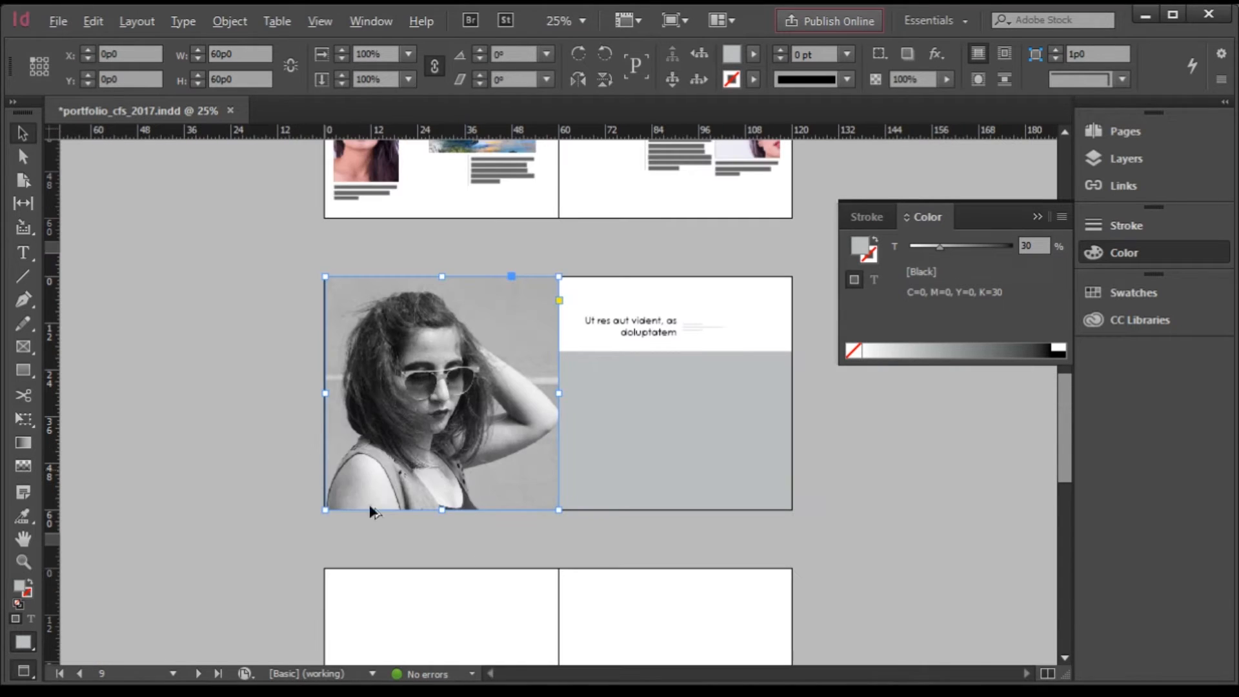
{"action": "left_click", "coordinate": [591, 548]}
{"action": "scroll", "coordinate": [777, 430], "scroll_direction": "up", "scroll_amount": 1}
{"action": "scroll", "coordinate": [762, 426], "scroll_direction": "down", "scroll_amount": 1}
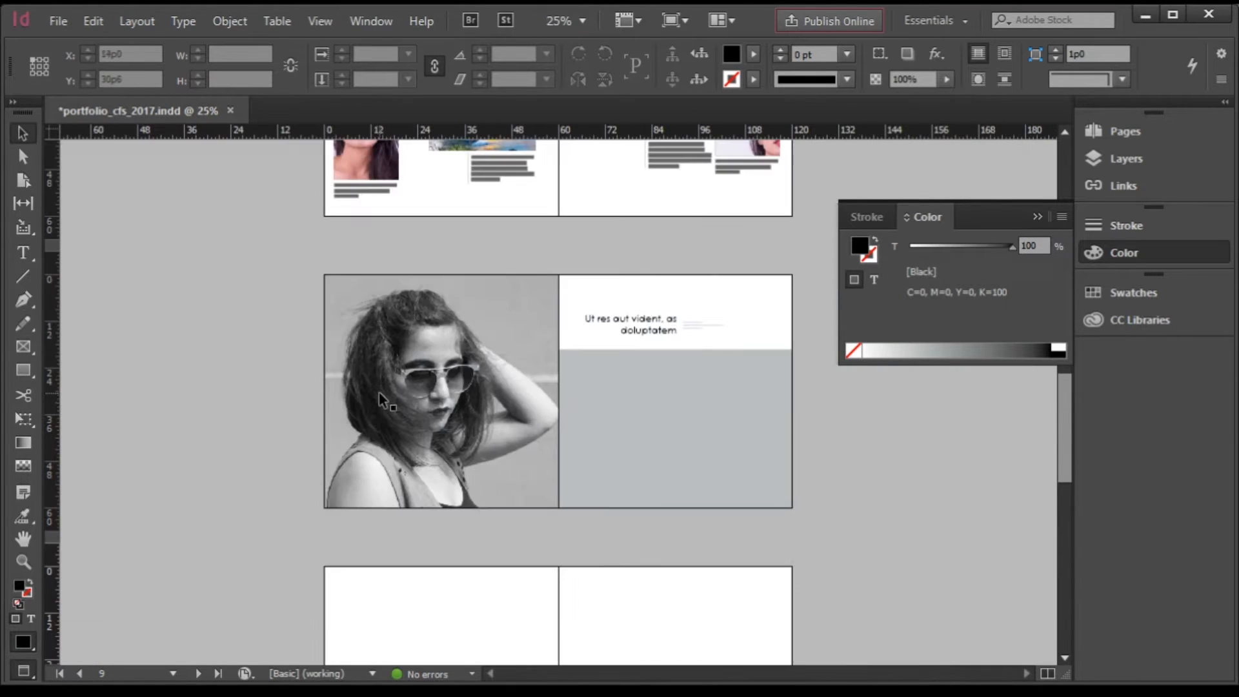
Shorten the page 8 photo frame to 40p7.5 high, aligning its upper edge with the grey rectangle on page 9
{"action": "left_click", "coordinate": [444, 330]}
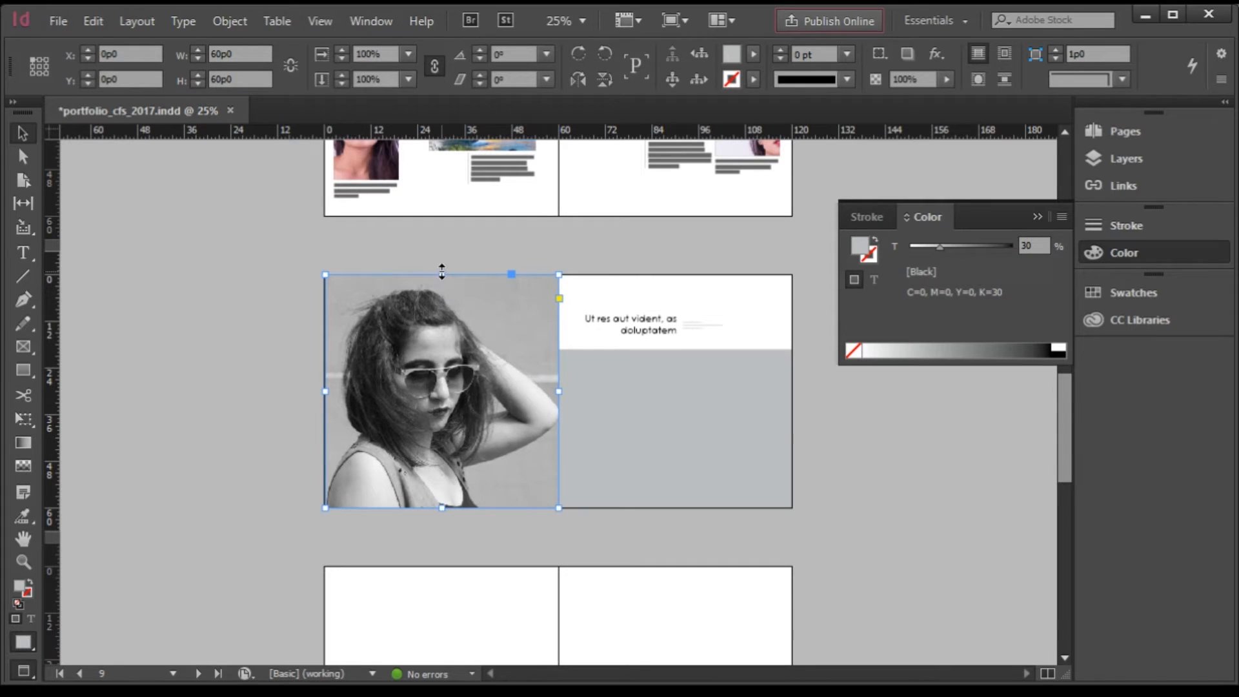
{"action": "left_click_drag", "start_coordinate": [441, 276], "coordinate": [454, 349]}
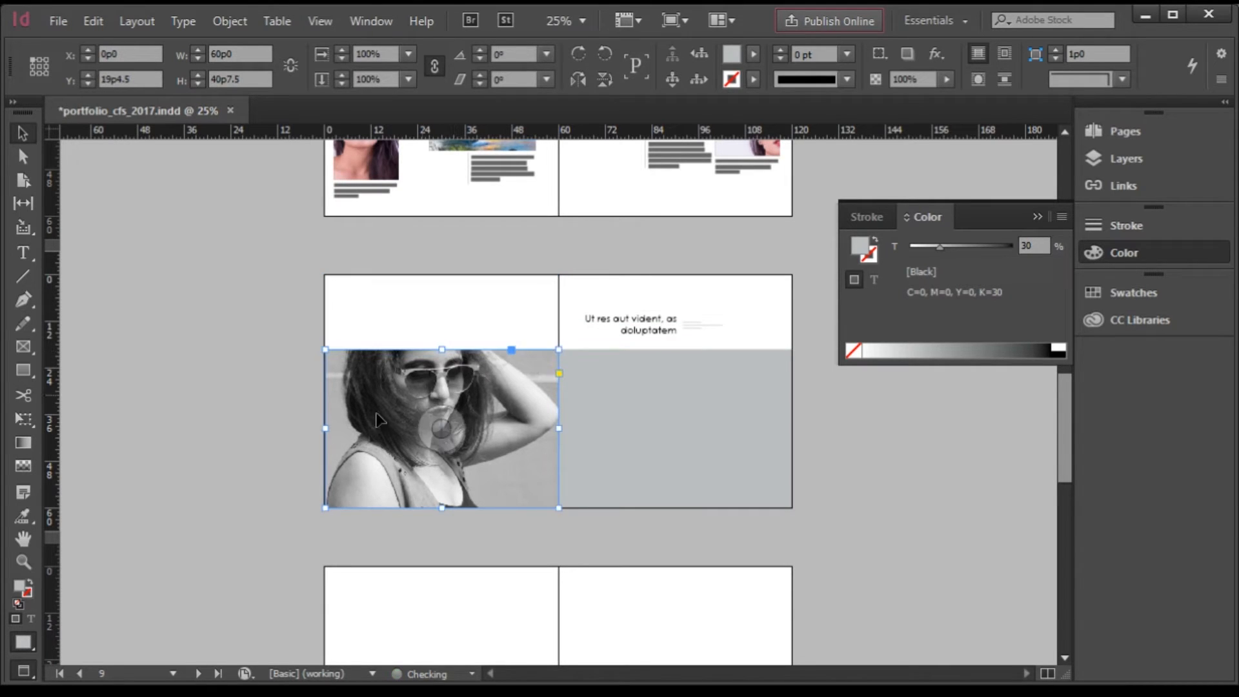
{"action": "left_click", "coordinate": [271, 448]}
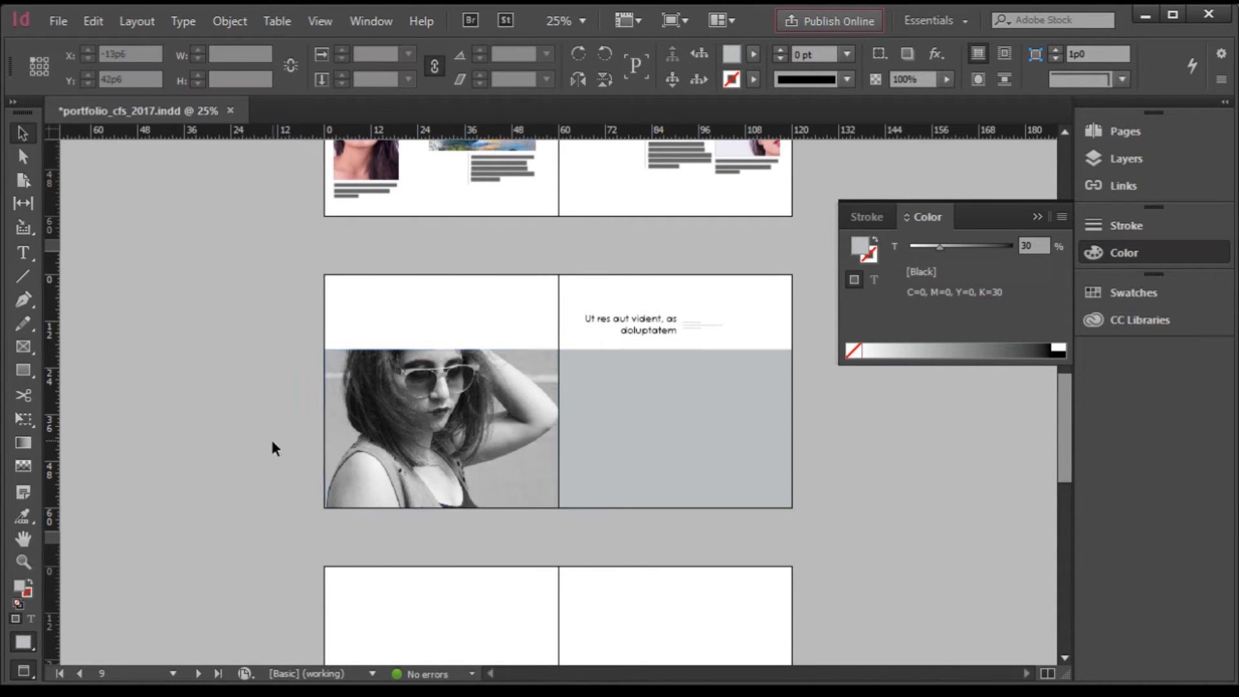
Reposition the photo within its page 8 frame so the face and shoulders are well framed
{"action": "scroll", "coordinate": [737, 398], "scroll_direction": "up", "scroll_amount": 1}
{"action": "scroll", "coordinate": [587, 441], "scroll_direction": "down", "scroll_amount": 1}
{"action": "scroll", "coordinate": [438, 433], "scroll_direction": "up", "scroll_amount": 1}
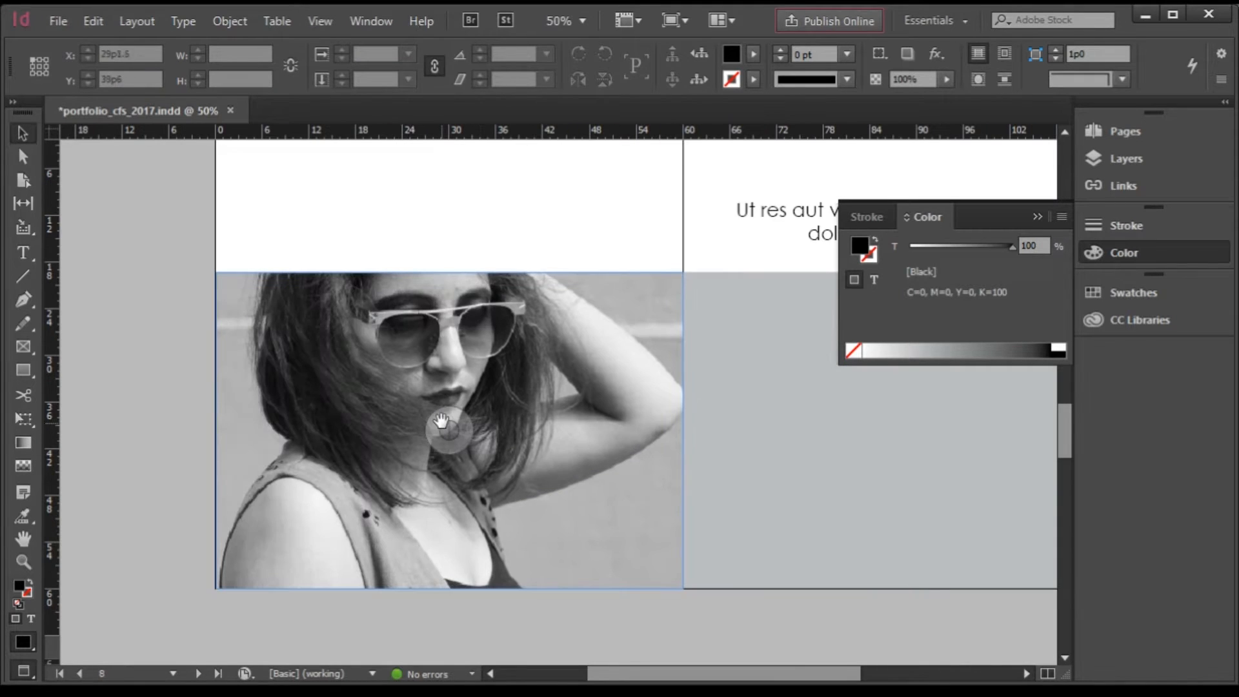
{"action": "left_click_drag", "start_coordinate": [443, 427], "coordinate": [446, 451]}
{"action": "mouse_move", "coordinate": [459, 446]}
{"action": "left_mouse_down"}
{"action": "mouse_move", "coordinate": [453, 423]}
{"action": "mouse_move", "coordinate": [448, 452]}
{"action": "left_mouse_up"}
{"action": "left_click", "coordinate": [197, 429]}
{"action": "left_click_drag", "start_coordinate": [168, 403], "coordinate": [467, 432]}
{"action": "left_click_drag", "start_coordinate": [232, 416], "coordinate": [688, 419]}
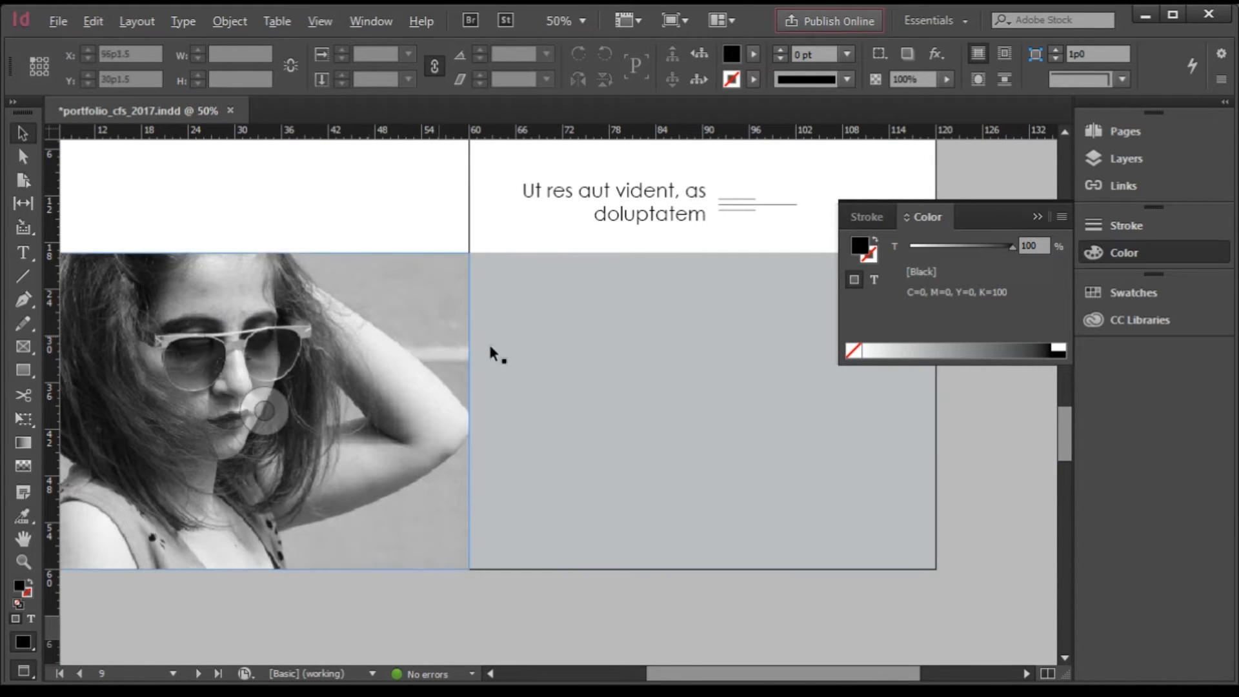
{"action": "mouse_move", "coordinate": [254, 400]}
{"action": "left_mouse_down"}
{"action": "mouse_move", "coordinate": [255, 388]}
{"action": "mouse_move", "coordinate": [263, 406]}
{"action": "left_mouse_up"}
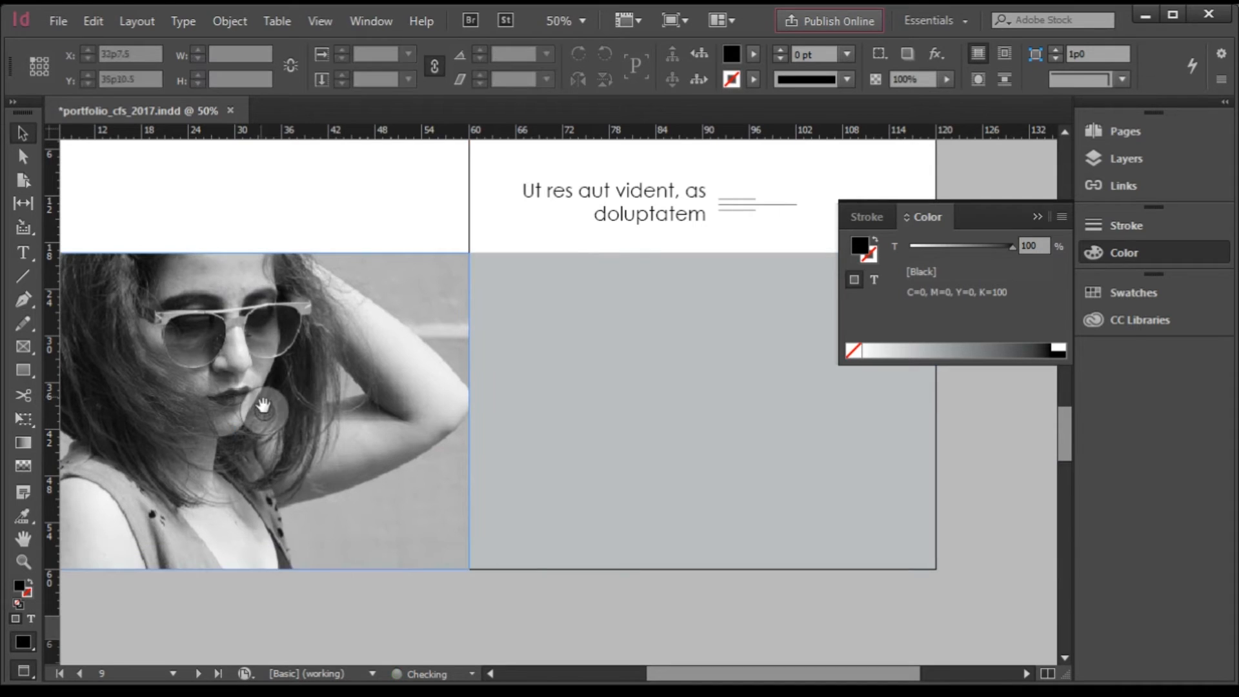
{"action": "key", "text": "ctrl+minus"}
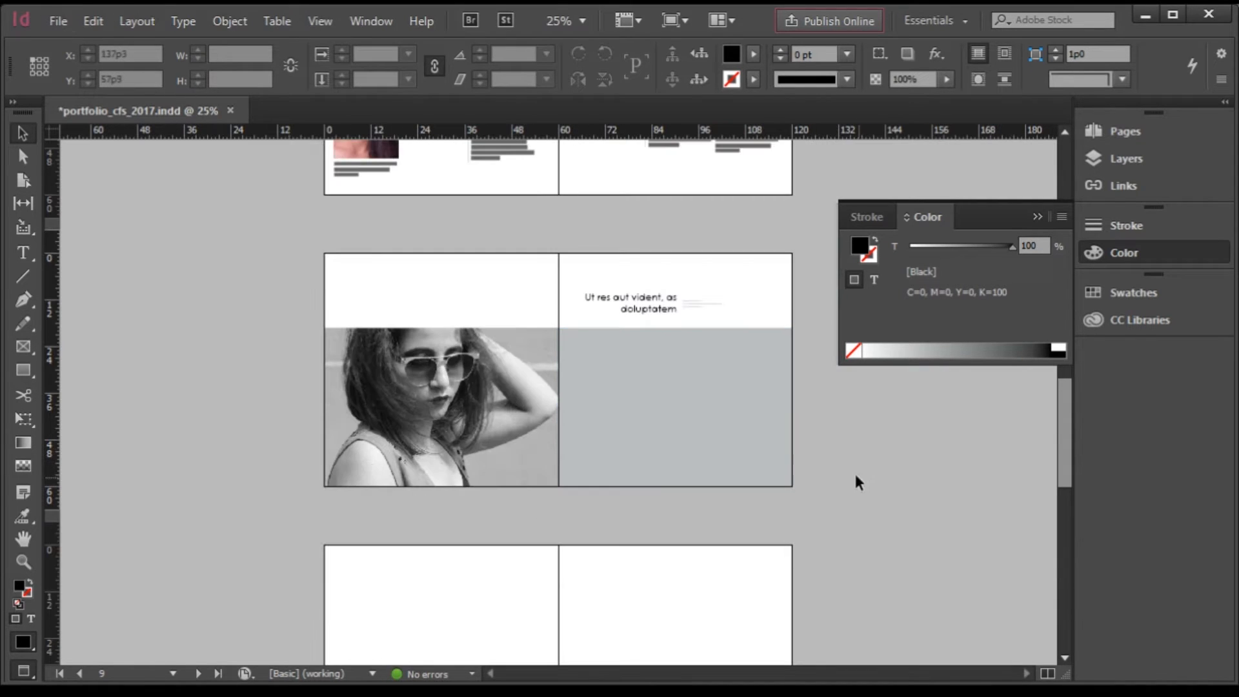
{"action": "scroll", "coordinate": [844, 424], "scroll_direction": "up", "scroll_amount": 1}
{"action": "scroll", "coordinate": [844, 424], "scroll_direction": "down", "scroll_amount": 1}
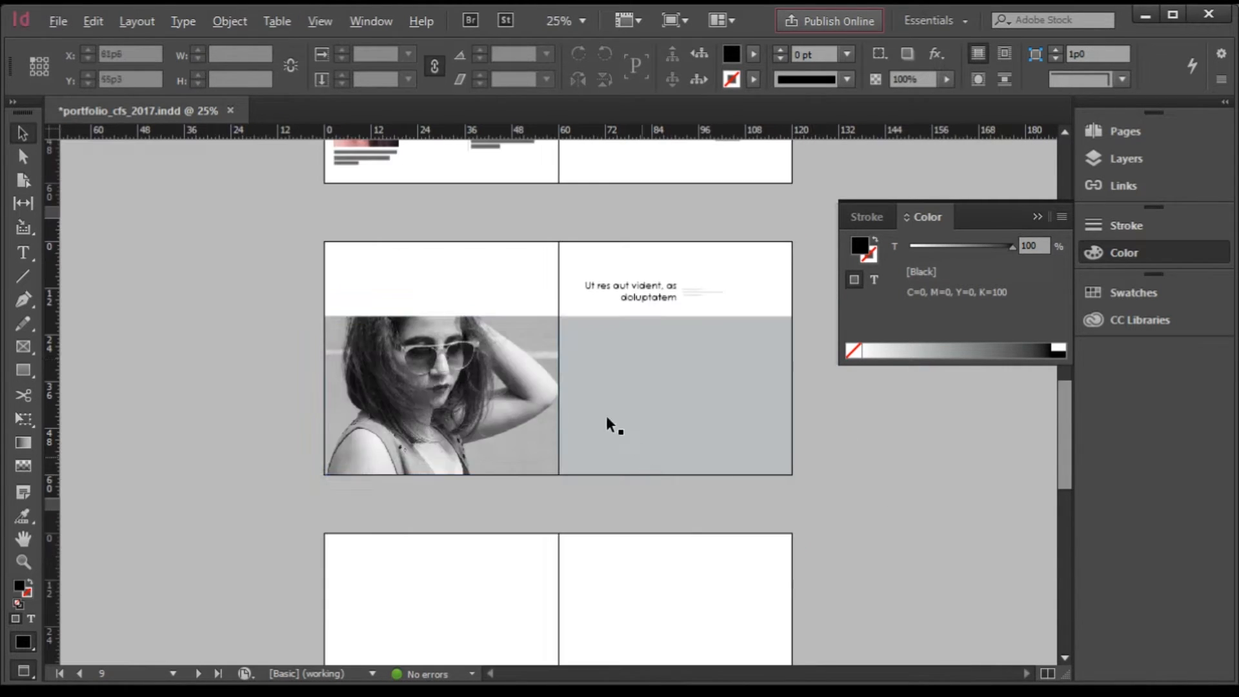
{"action": "scroll", "coordinate": [361, 322], "scroll_direction": "up", "scroll_amount": 1}
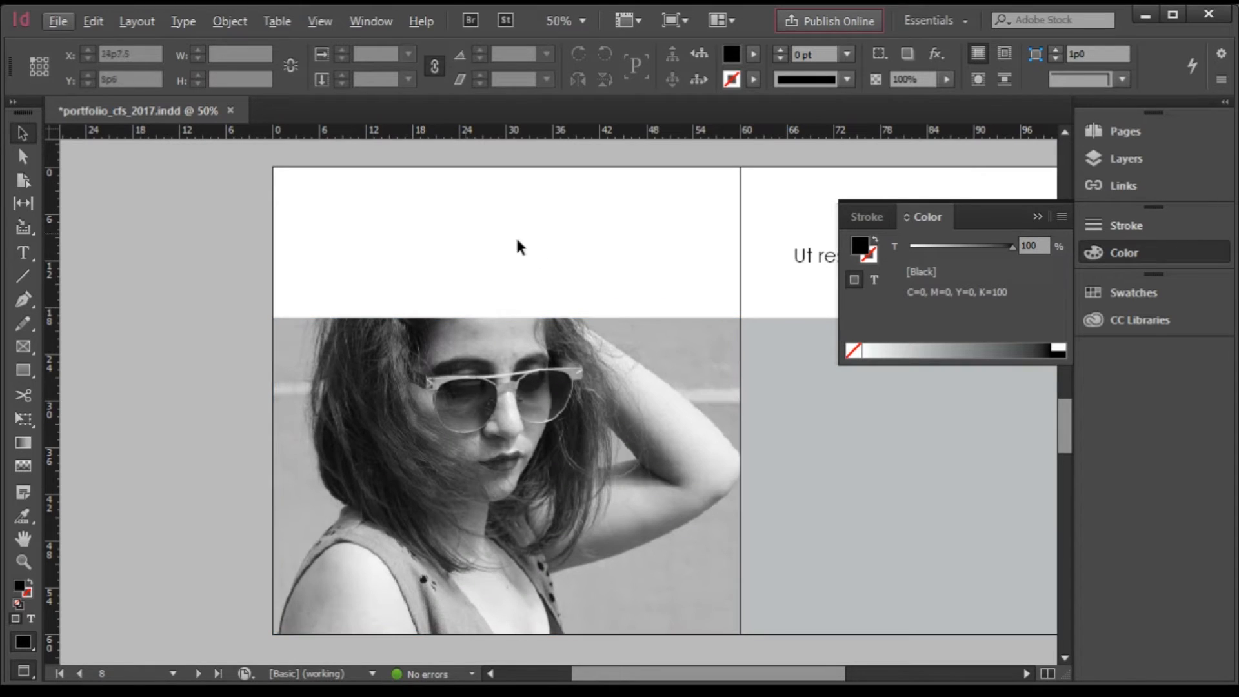
{"action": "scroll", "coordinate": [362, 394], "scroll_direction": "down", "scroll_amount": 1}
{"action": "scroll", "coordinate": [640, 400], "scroll_direction": "up", "scroll_amount": 1}
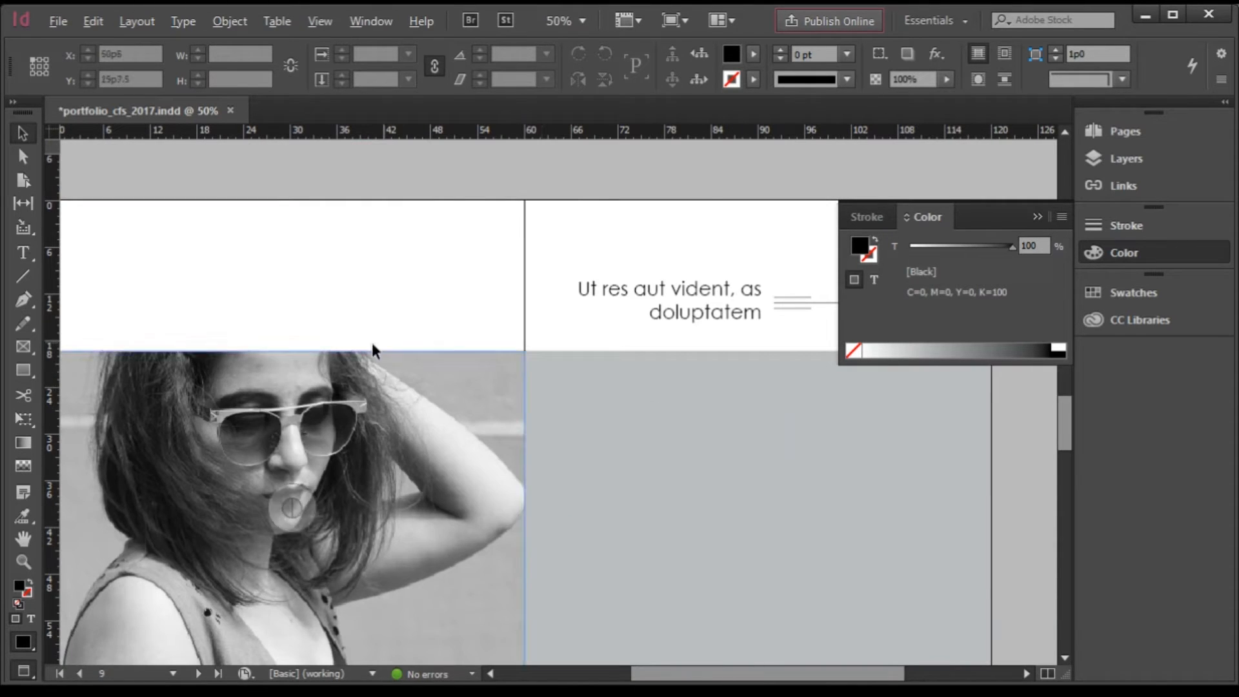
{"action": "scroll", "coordinate": [590, 401], "scroll_direction": "down", "scroll_amount": 1}
{"action": "scroll", "coordinate": [694, 416], "scroll_direction": "up", "scroll_amount": 1}
{"action": "scroll", "coordinate": [568, 397], "scroll_direction": "down", "scroll_amount": 1}
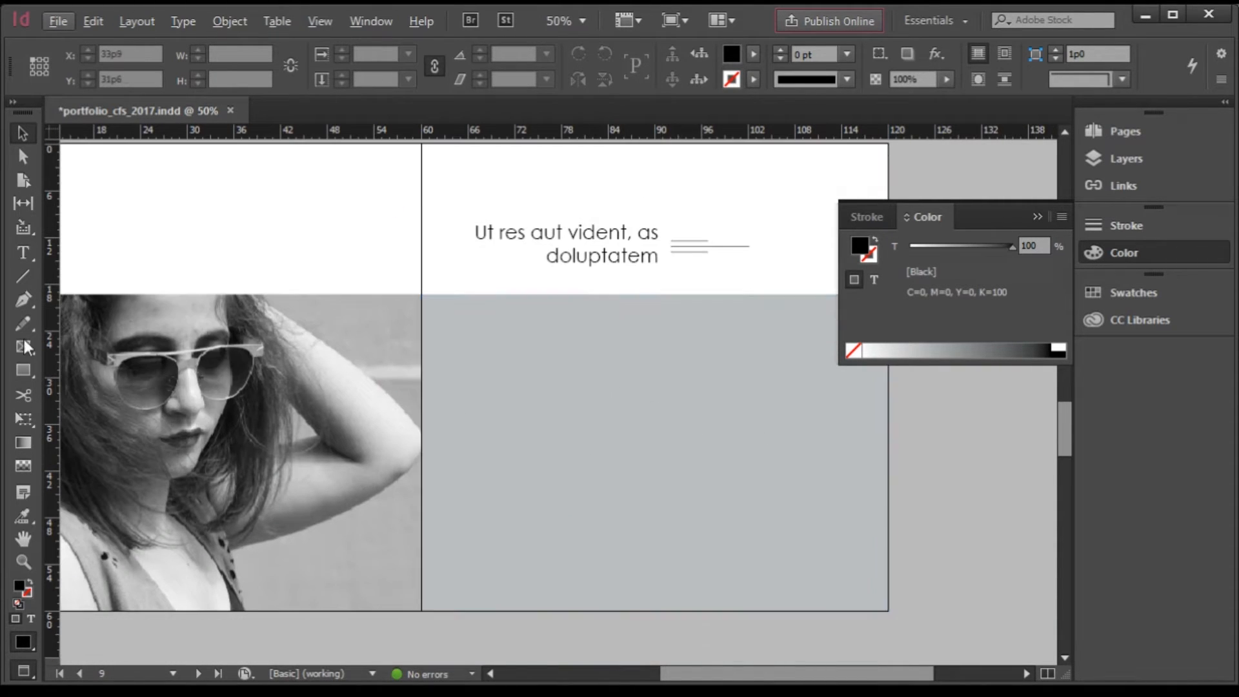
Try drawing a text frame in the white area above the page 8 photo, and switch the document to Normal screen mode
{"action": "left_click", "coordinate": [24, 258]}
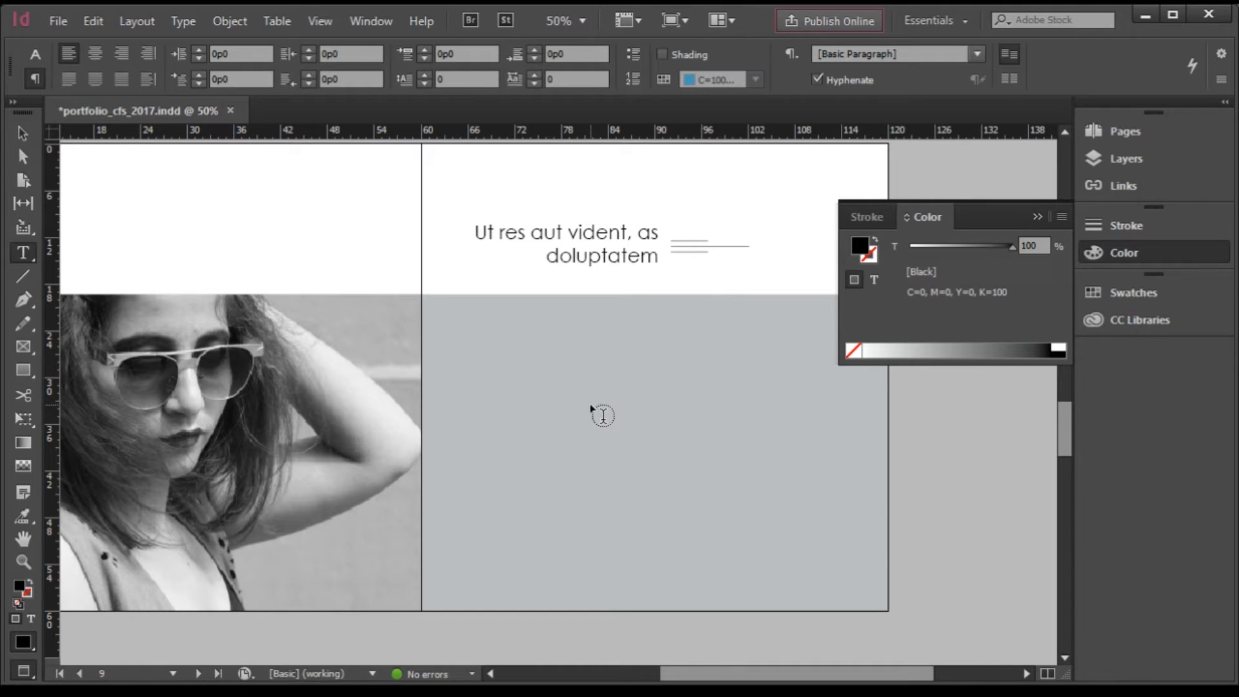
{"action": "scroll", "coordinate": [520, 409], "scroll_direction": "up", "scroll_amount": 3}
{"action": "left_click_drag", "start_coordinate": [244, 298], "coordinate": [415, 383]}
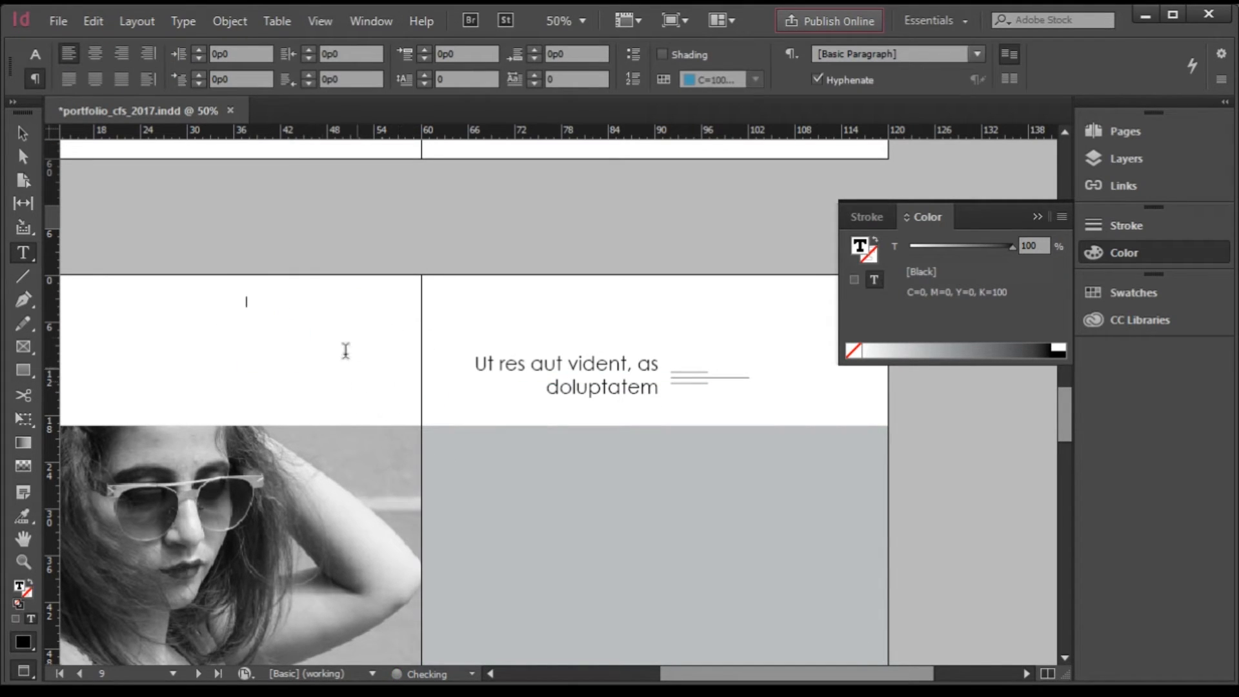
{"action": "left_click", "coordinate": [684, 21]}
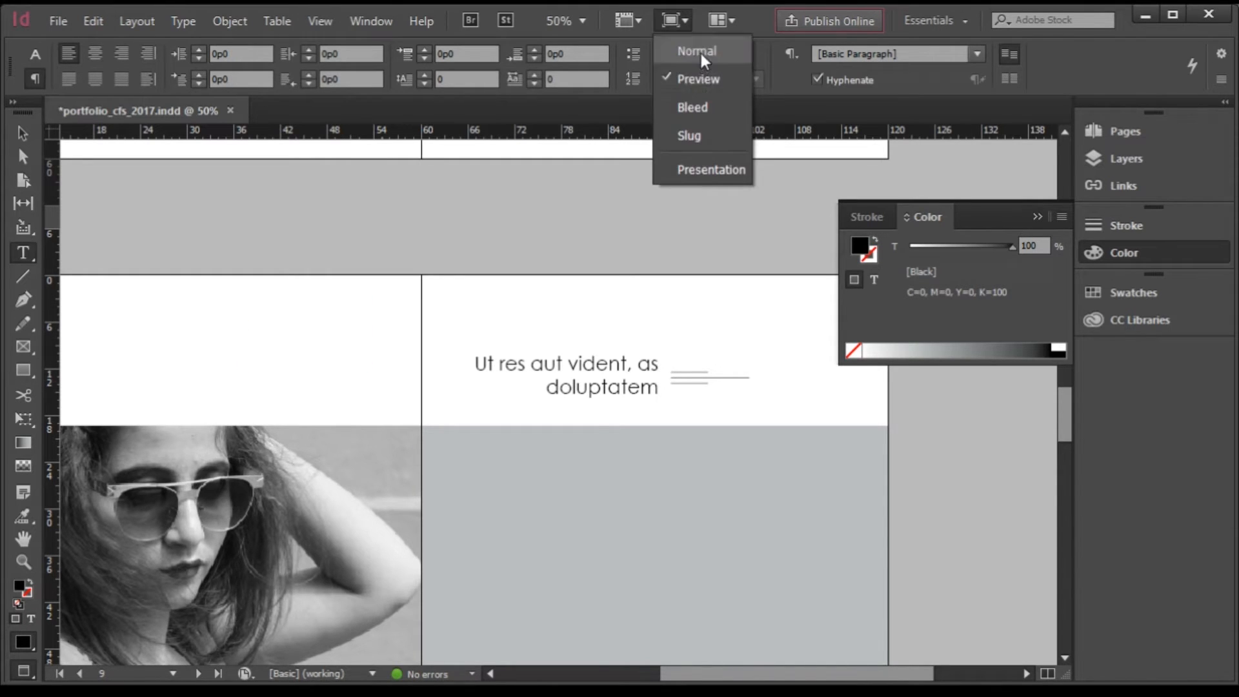
{"action": "left_click", "coordinate": [700, 51]}
Draw a text frame about 22p4.5 by 14p1.25 above the page 8 photo and fill it with placeholder text
{"action": "left_click_drag", "start_coordinate": [216, 268], "coordinate": [391, 377]}
{"action": "left_click", "coordinate": [184, 22]}
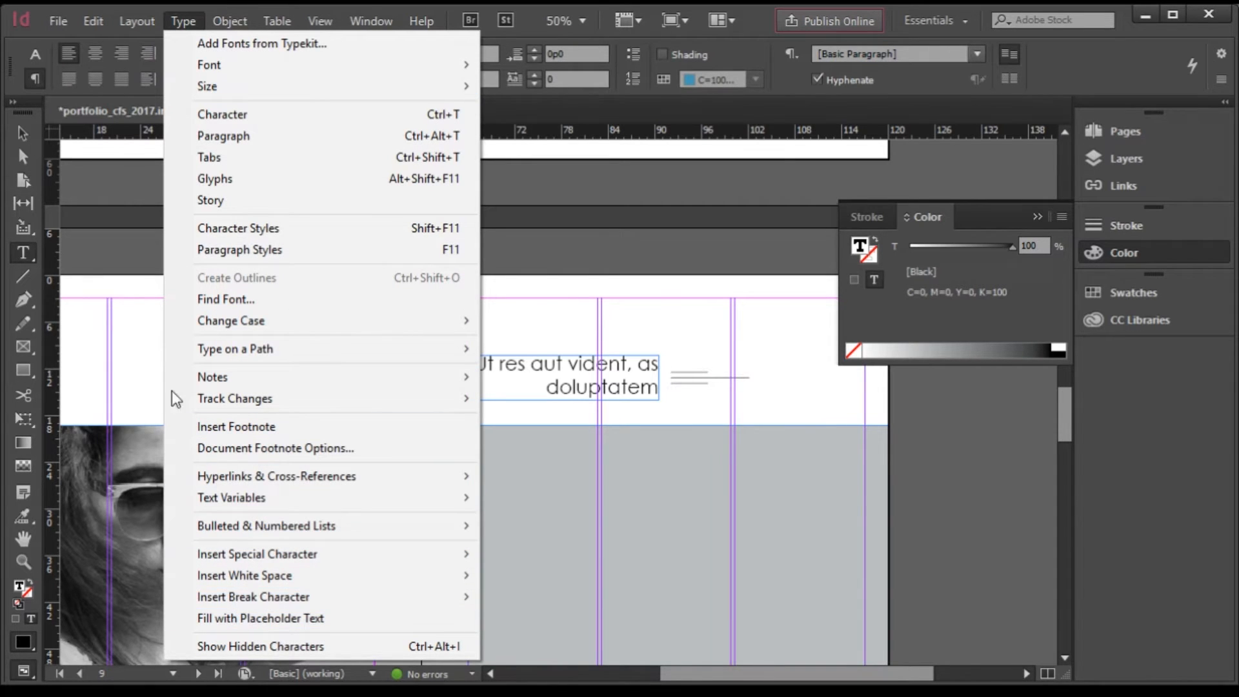
{"action": "left_click", "coordinate": [302, 623]}
{"action": "key", "text": "Escape"}
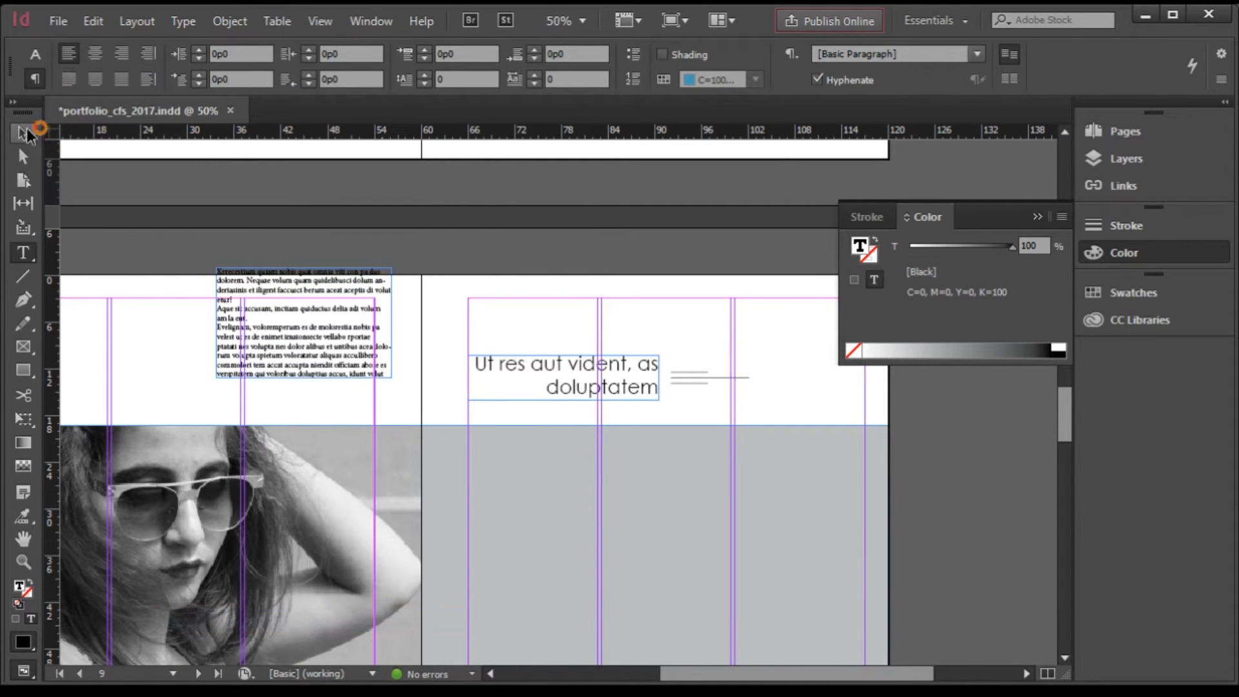
Duplicate the placeholder text frame onto the grey rectangle on page 9, near its upper edge at the second column
{"action": "scroll", "coordinate": [424, 427], "scroll_direction": "down", "scroll_amount": 3}
{"action": "left_click_drag", "start_coordinate": [314, 228], "coordinate": [632, 437]}
{"action": "scroll", "coordinate": [835, 467], "scroll_direction": "down", "scroll_amount": 2}
{"action": "scroll", "coordinate": [695, 424], "scroll_direction": "up", "scroll_amount": 2}
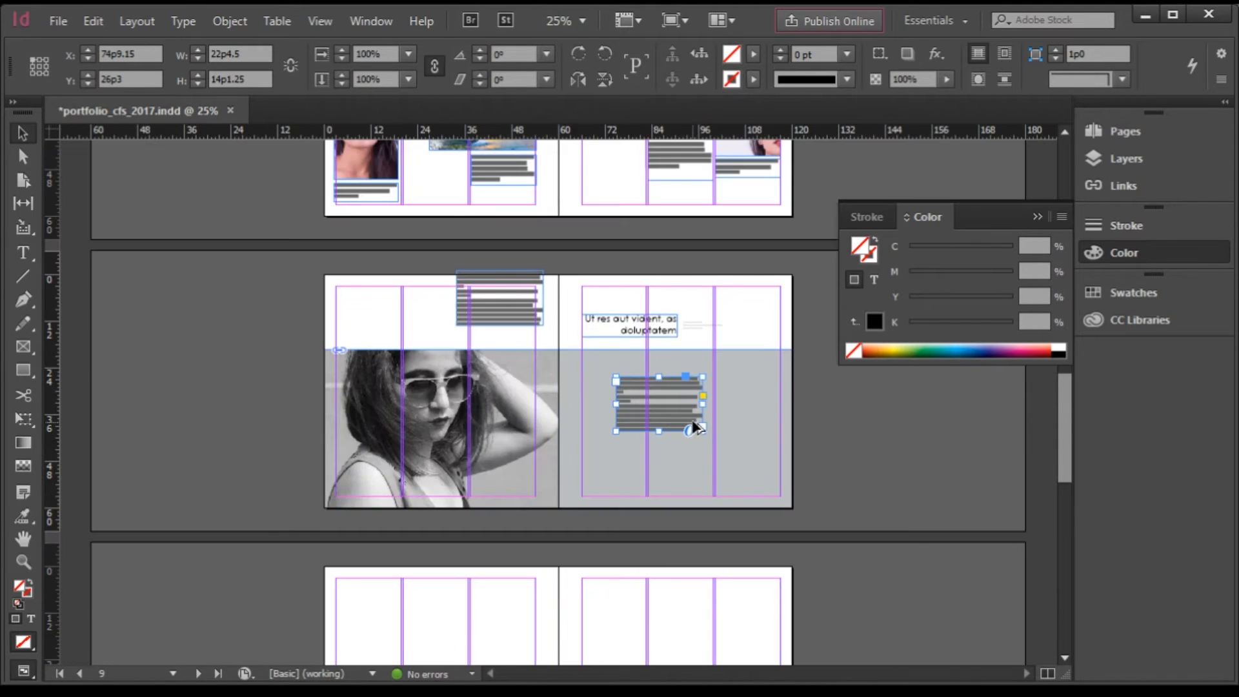
{"action": "left_click_drag", "start_coordinate": [624, 382], "coordinate": [679, 331]}
Enlarge the text frame on page 9 to about 33p8.55 by 24p3, reaching the outer margin
{"action": "left_click_drag", "start_coordinate": [847, 393], "coordinate": [901, 459]}
{"action": "key", "text": "ctrl+z"}
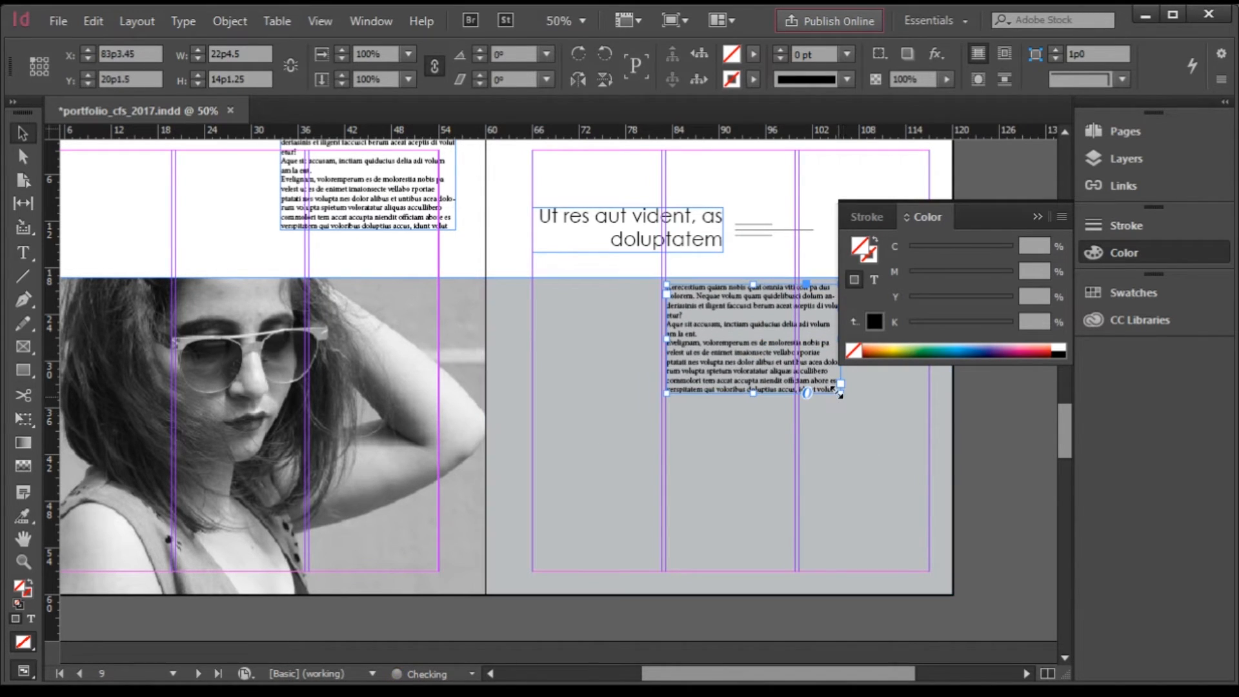
{"action": "left_click_drag", "start_coordinate": [840, 393], "coordinate": [929, 473]}
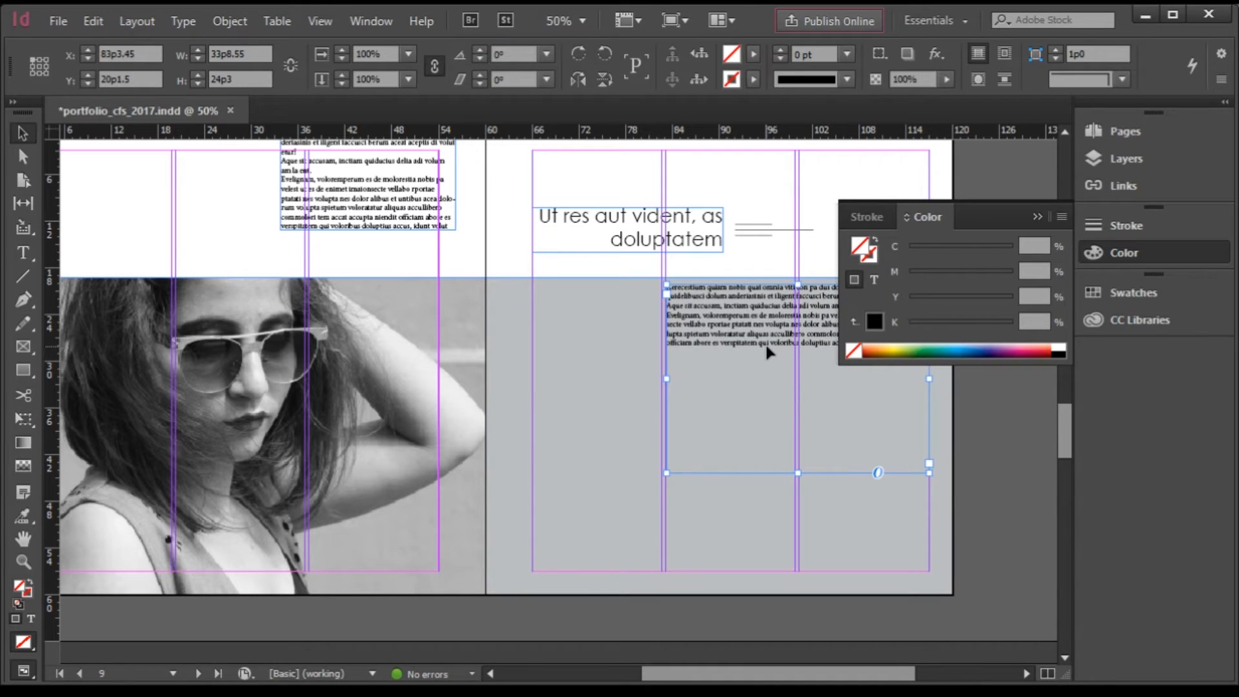
Set the page 9 text frame to two columns with a 0.25in gutter
{"action": "key", "text": "ctrl+b"}
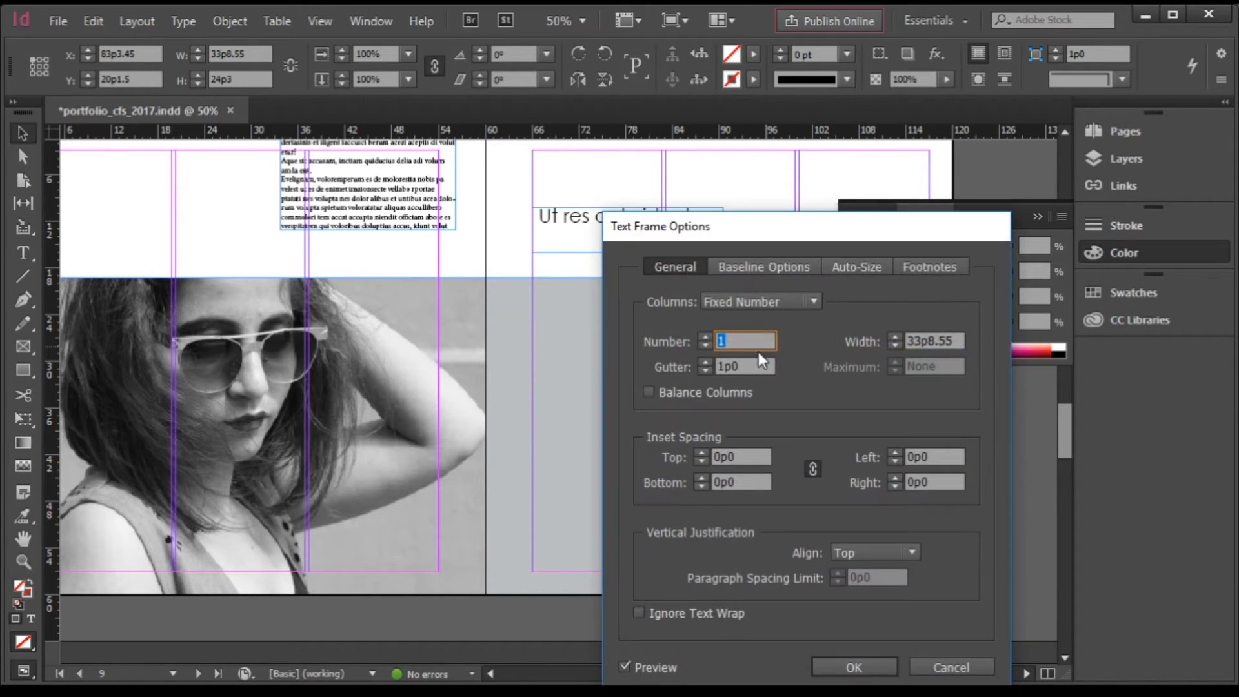
{"action": "left_click", "coordinate": [705, 336]}
{"action": "left_click_drag", "start_coordinate": [742, 234], "coordinate": [337, 182]}
{"action": "key", "text": "Tab"}
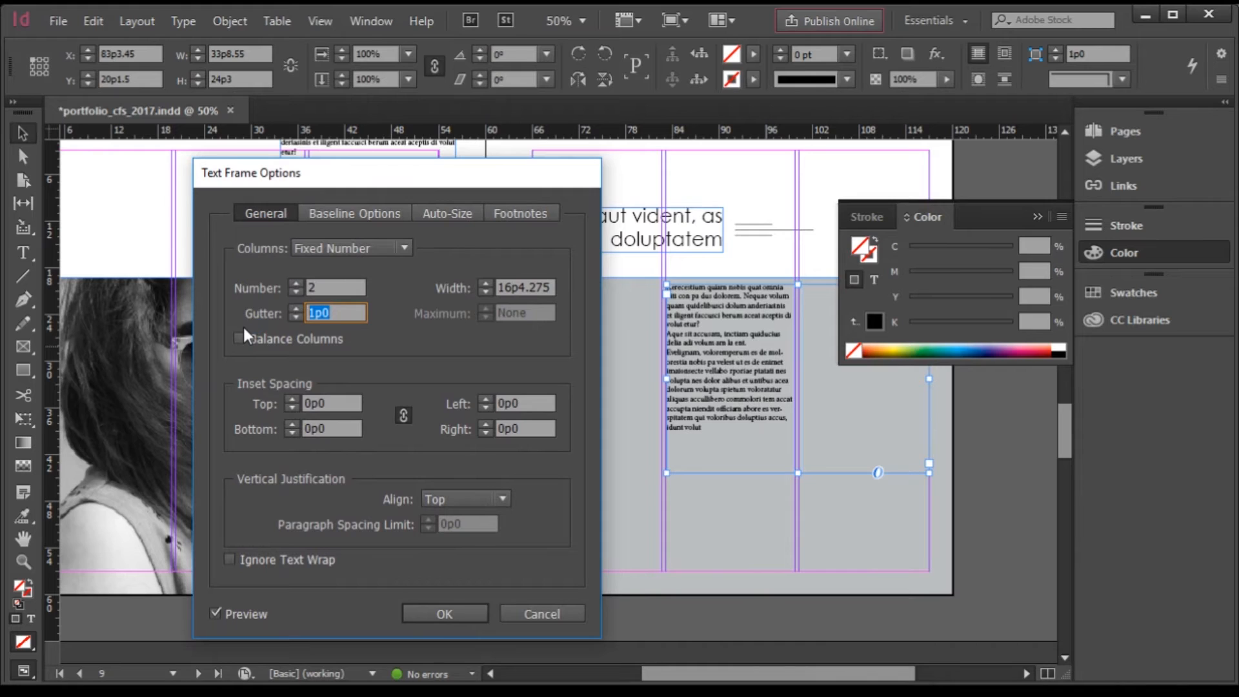
{"action": "type", "text": "0.25in"}
{"action": "left_click", "coordinate": [455, 616]}
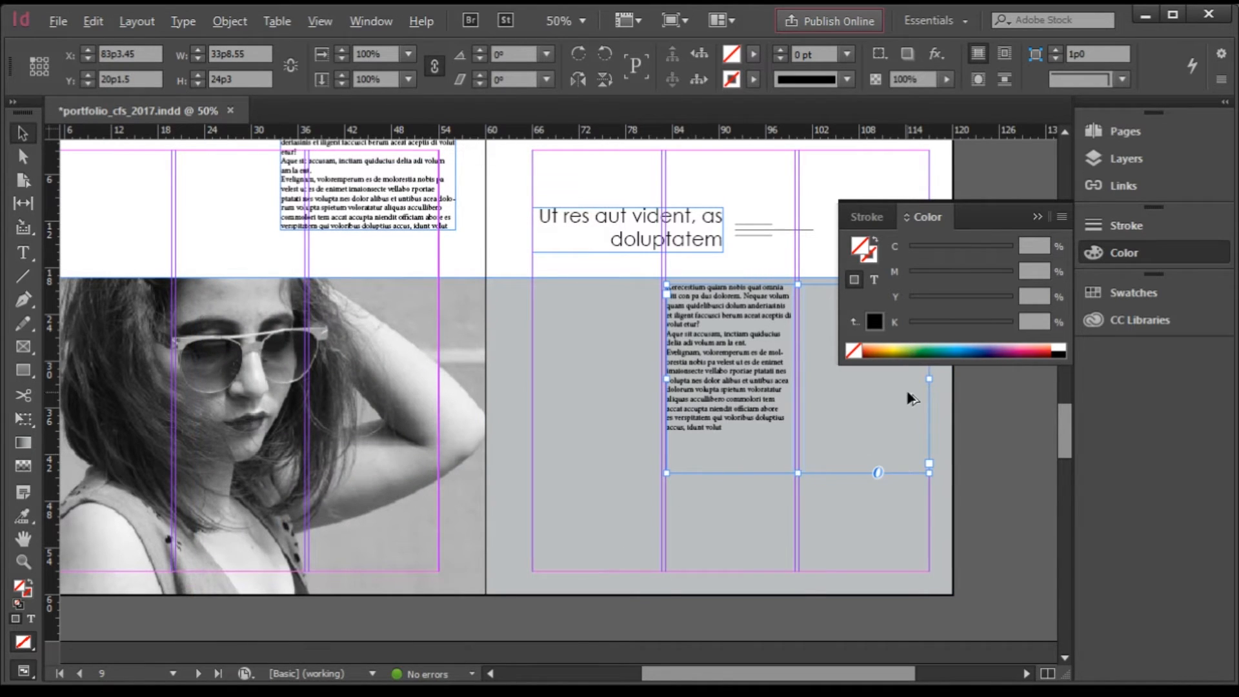
Shorten the two-column text frame on page 9 to about 14p4.5 high so the text flows into both columns
{"action": "scroll", "coordinate": [910, 398], "scroll_direction": "up", "scroll_amount": 1}
{"action": "scroll", "coordinate": [479, 368], "scroll_direction": "down", "scroll_amount": 1}
{"action": "scroll", "coordinate": [702, 379], "scroll_direction": "up", "scroll_amount": 2}
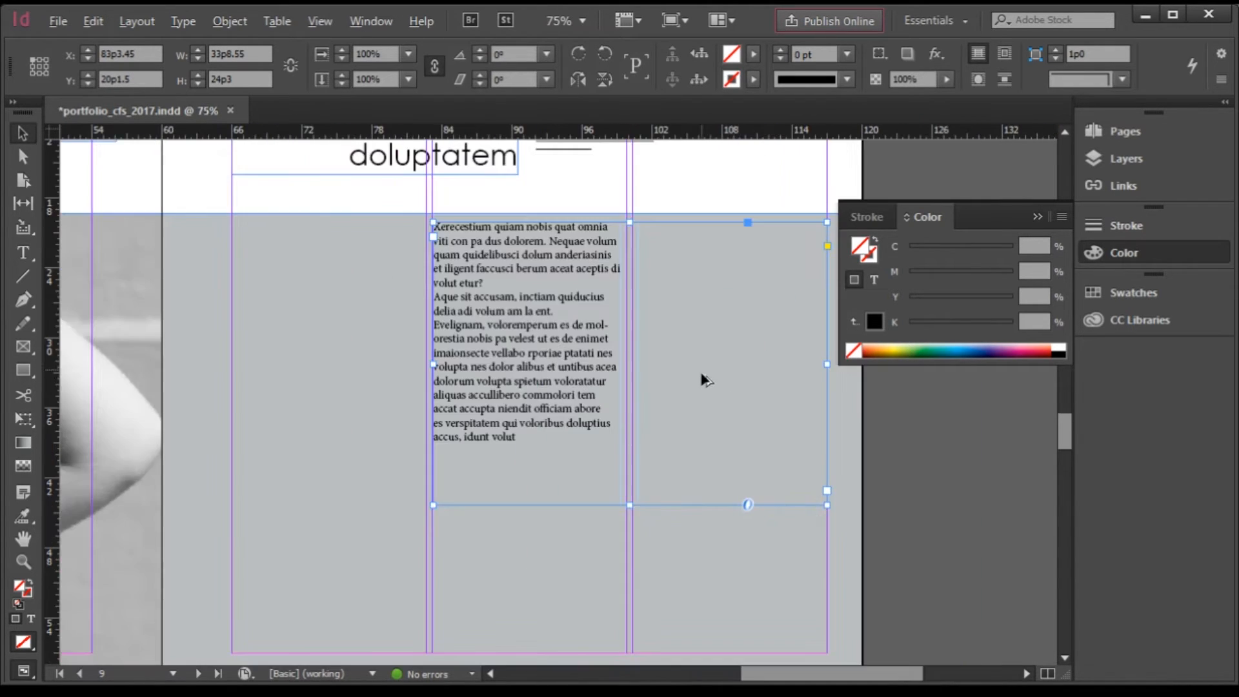
{"action": "key", "text": "alt"}
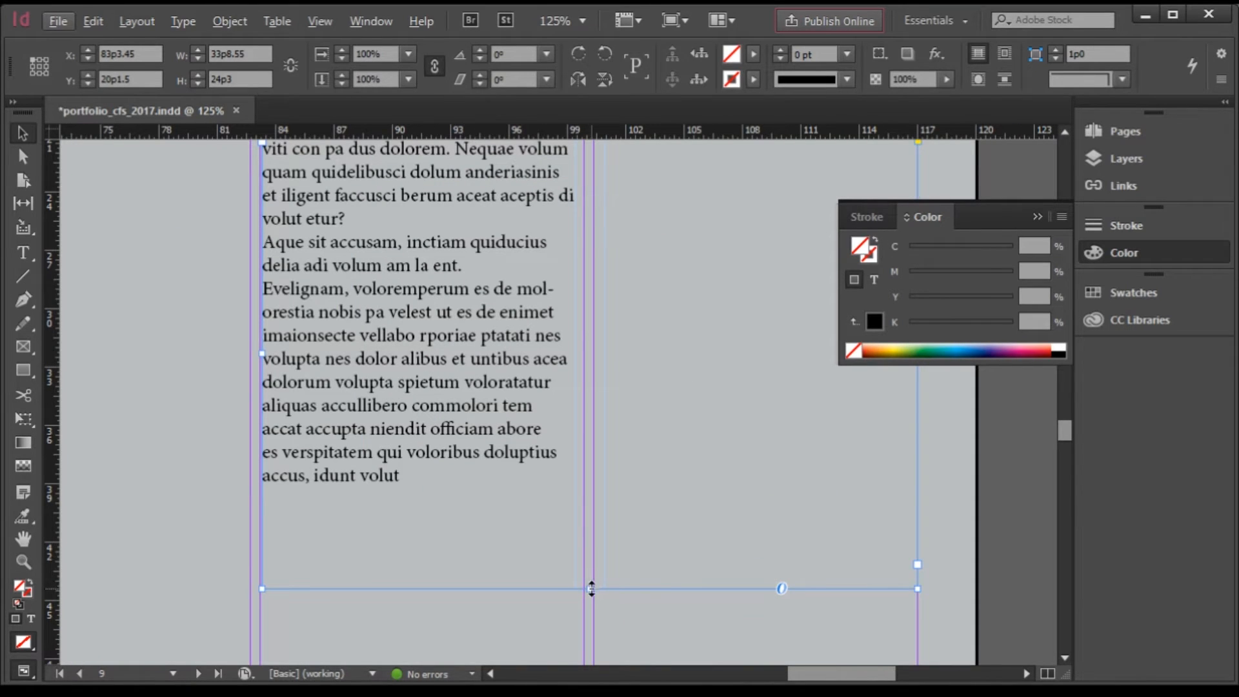
{"action": "left_click_drag", "start_coordinate": [591, 588], "coordinate": [591, 397]}
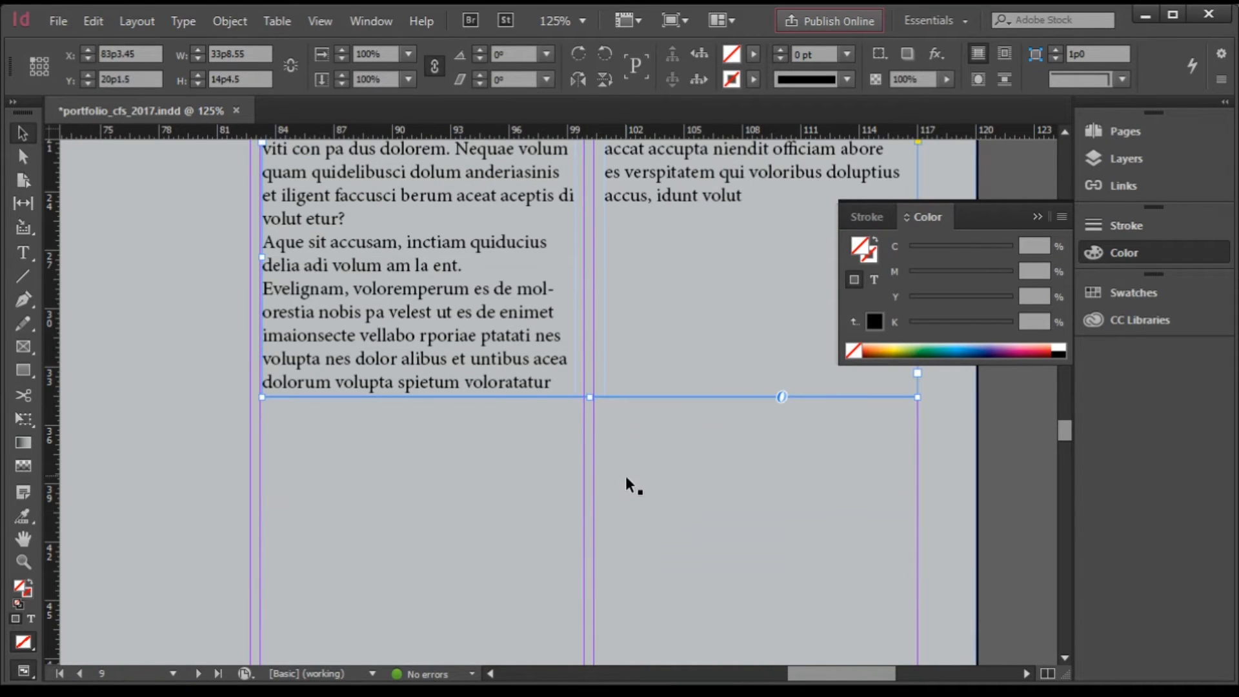
{"action": "scroll", "coordinate": [625, 485], "scroll_direction": "up", "scroll_amount": 3}
{"action": "left_click", "coordinate": [832, 619]}
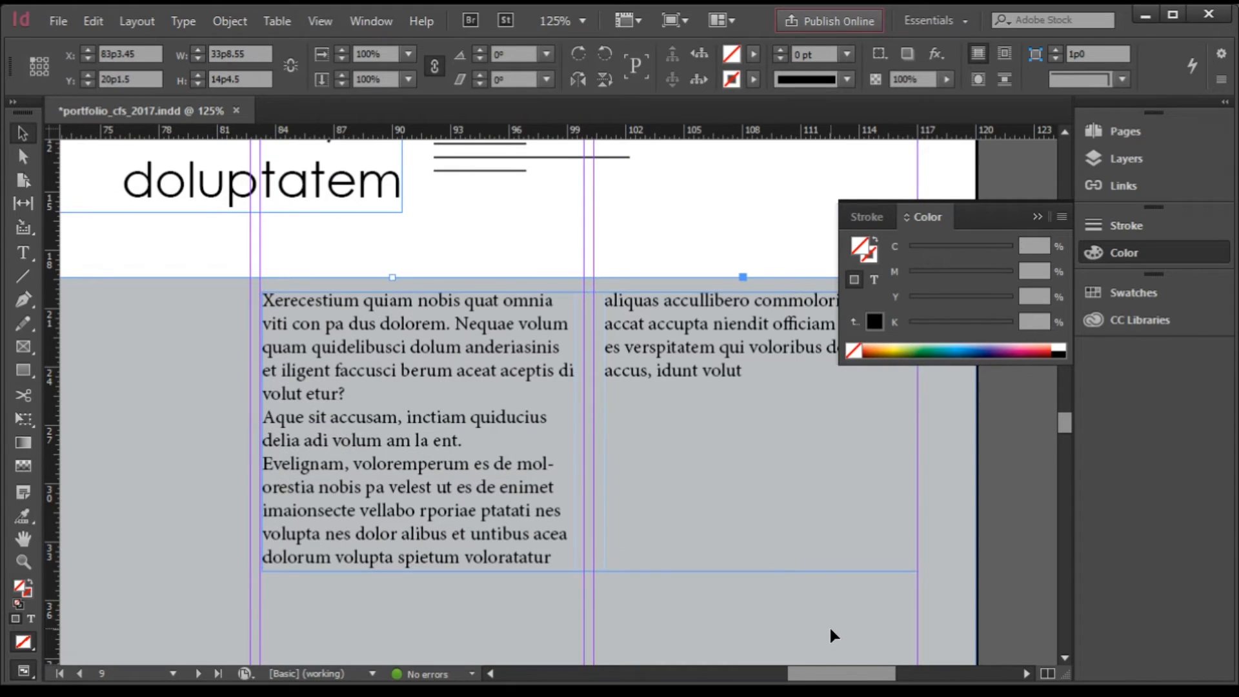
Draw an empty picture frame about 16p6.55 by 20p7.5 below the text in page 9's second column, down to the bottom margin
{"action": "scroll", "coordinate": [622, 540], "scroll_direction": "down", "scroll_amount": 2}
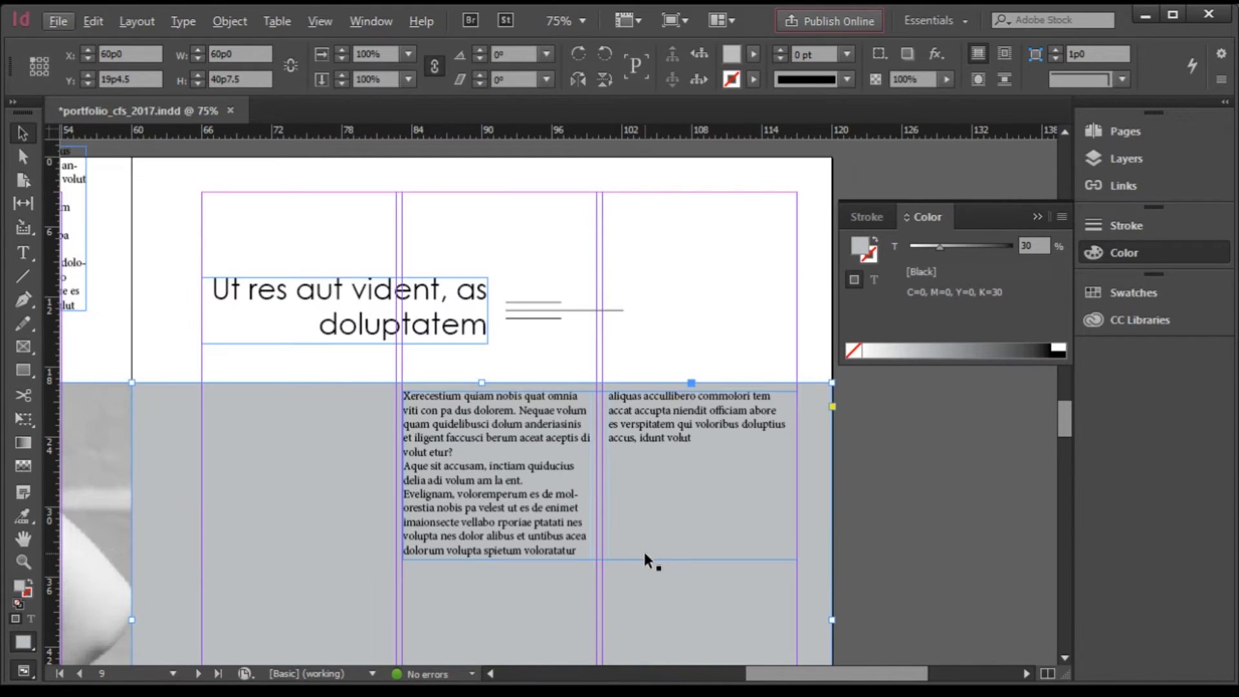
{"action": "scroll", "coordinate": [671, 549], "scroll_direction": "down", "scroll_amount": 2}
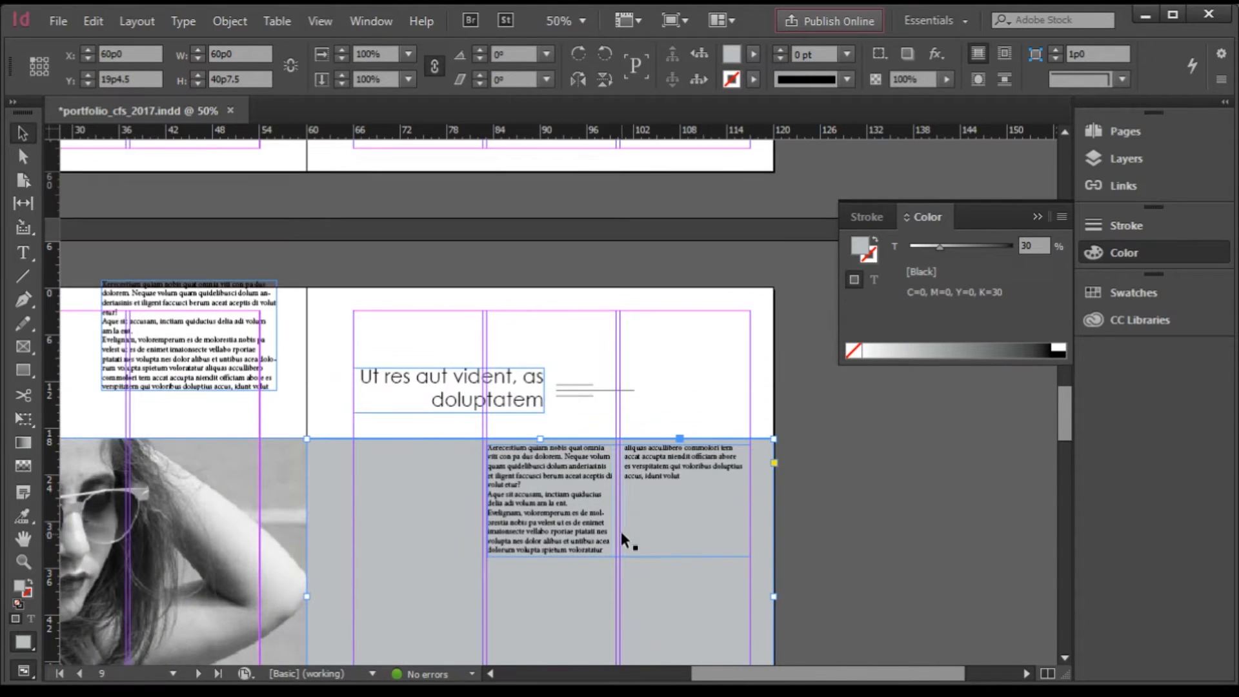
{"action": "scroll", "coordinate": [621, 532], "scroll_direction": "down", "scroll_amount": 2}
{"action": "scroll", "coordinate": [727, 430], "scroll_direction": "up", "scroll_amount": 2}
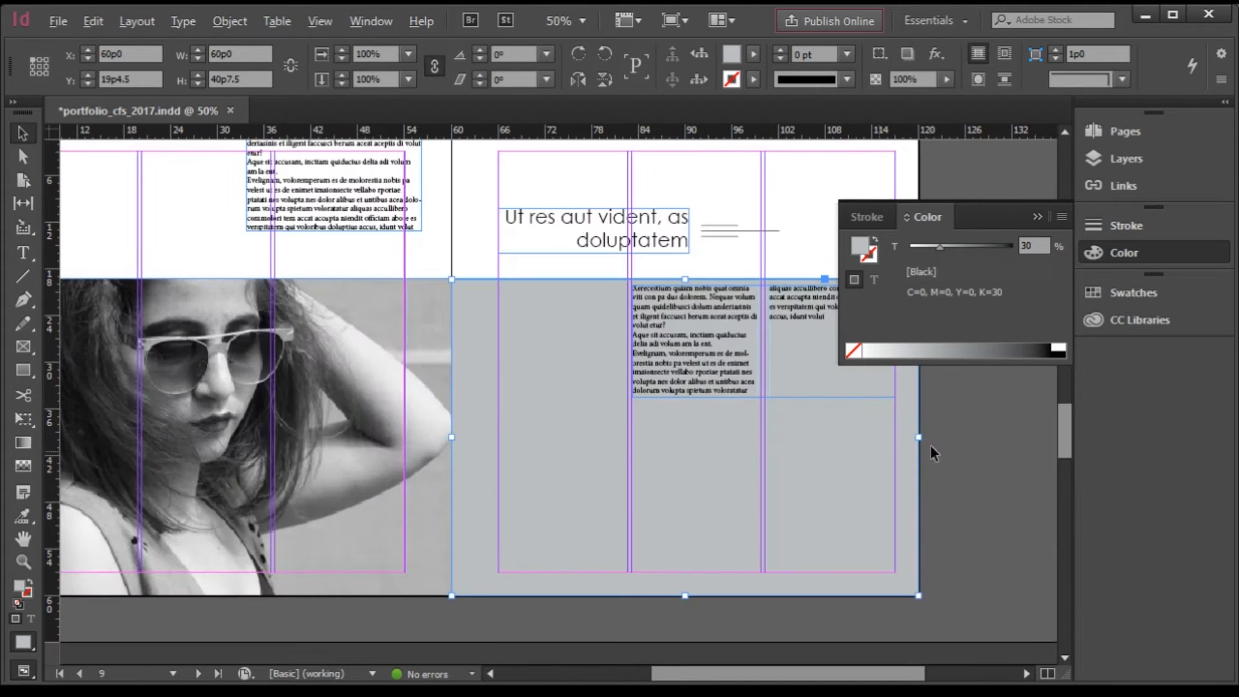
{"action": "scroll", "coordinate": [910, 448], "scroll_direction": "up", "scroll_amount": 1}
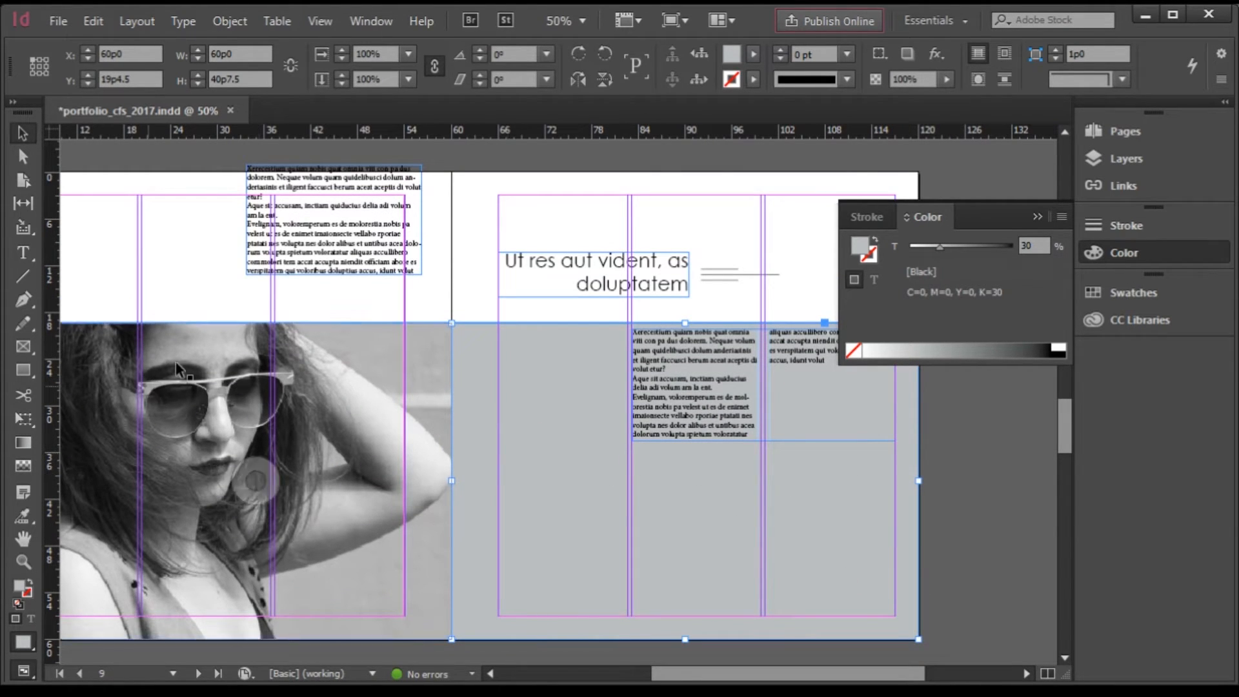
{"action": "left_click", "coordinate": [23, 346]}
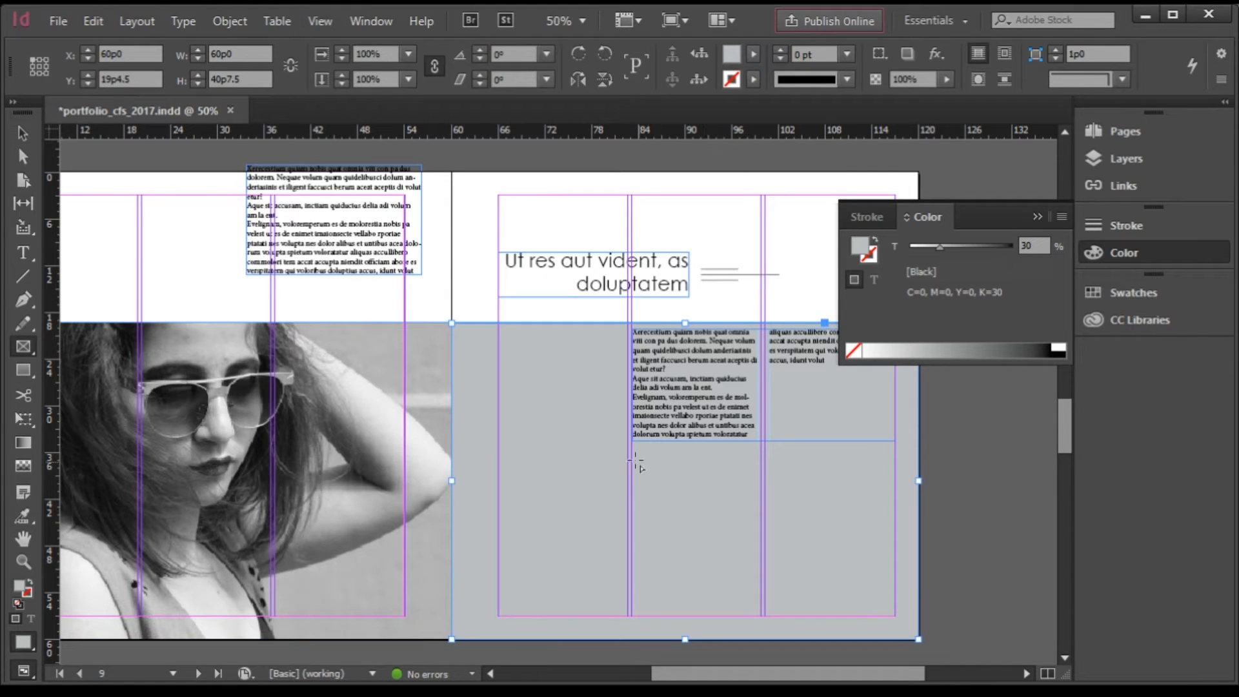
{"action": "left_click_drag", "start_coordinate": [633, 457], "coordinate": [761, 615]}
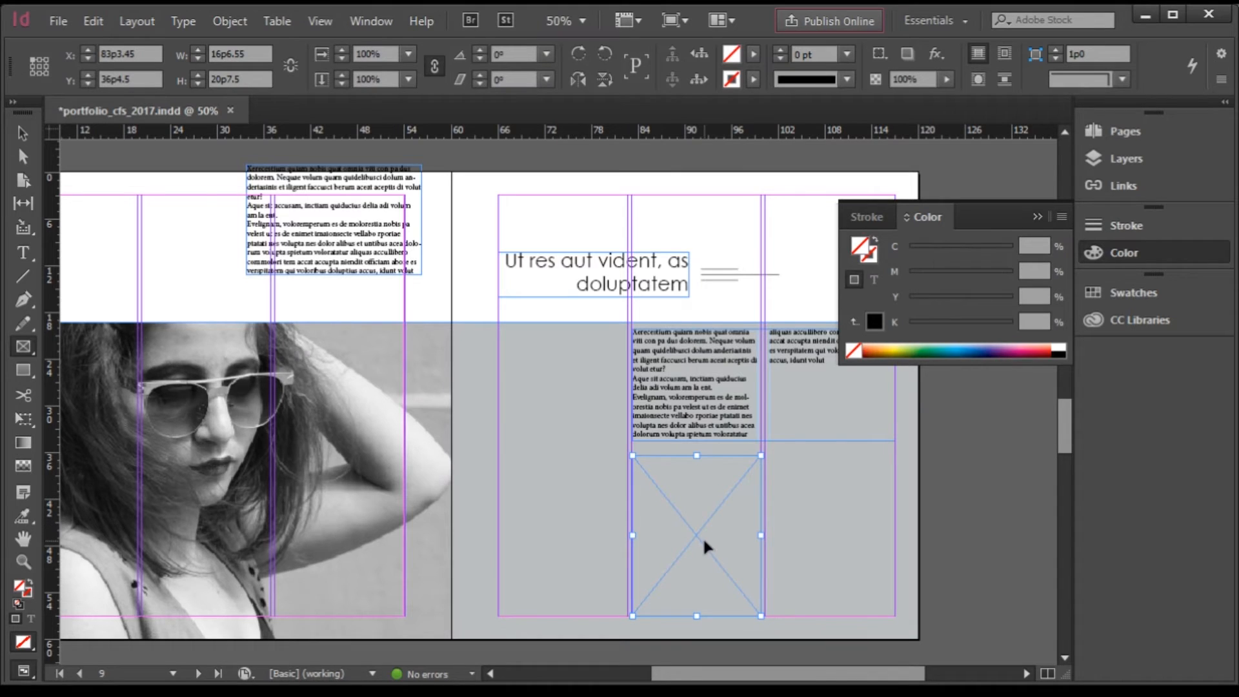
Place the image IMG_8712 in the new picture frame on page 9
{"action": "key", "text": "ctrl+d"}
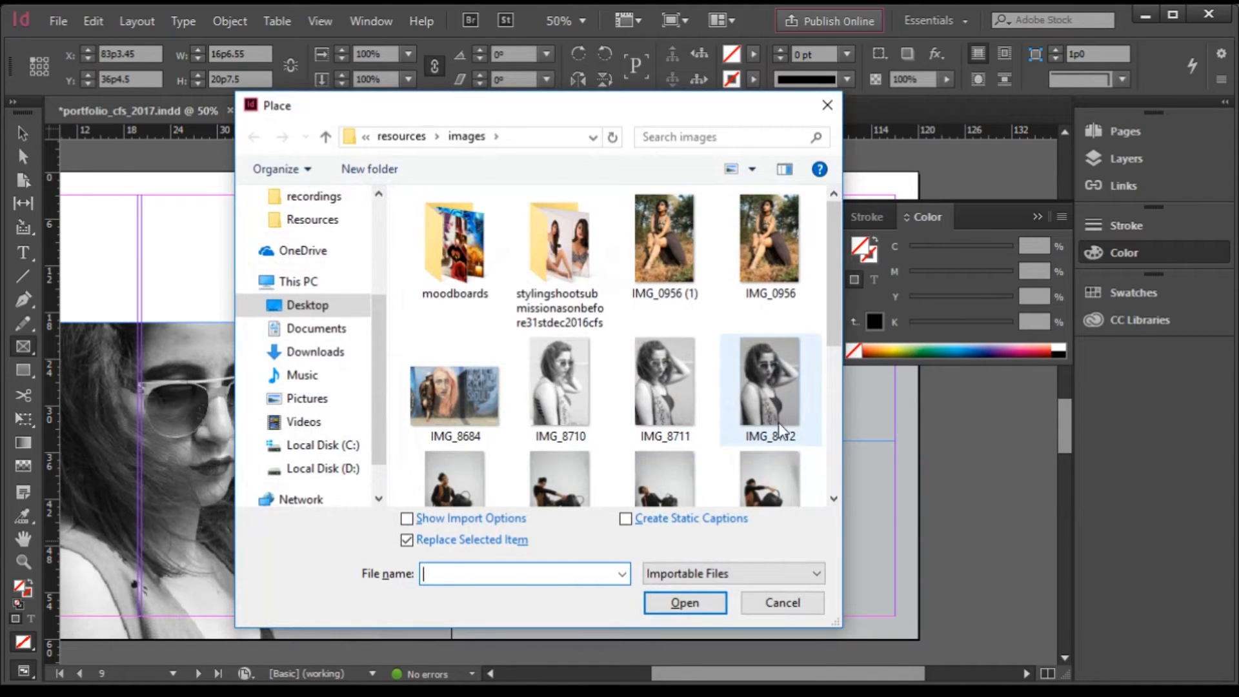
{"action": "scroll", "coordinate": [781, 429], "scroll_direction": "down", "scroll_amount": 2}
{"action": "scroll", "coordinate": [768, 426], "scroll_direction": "up", "scroll_amount": 2}
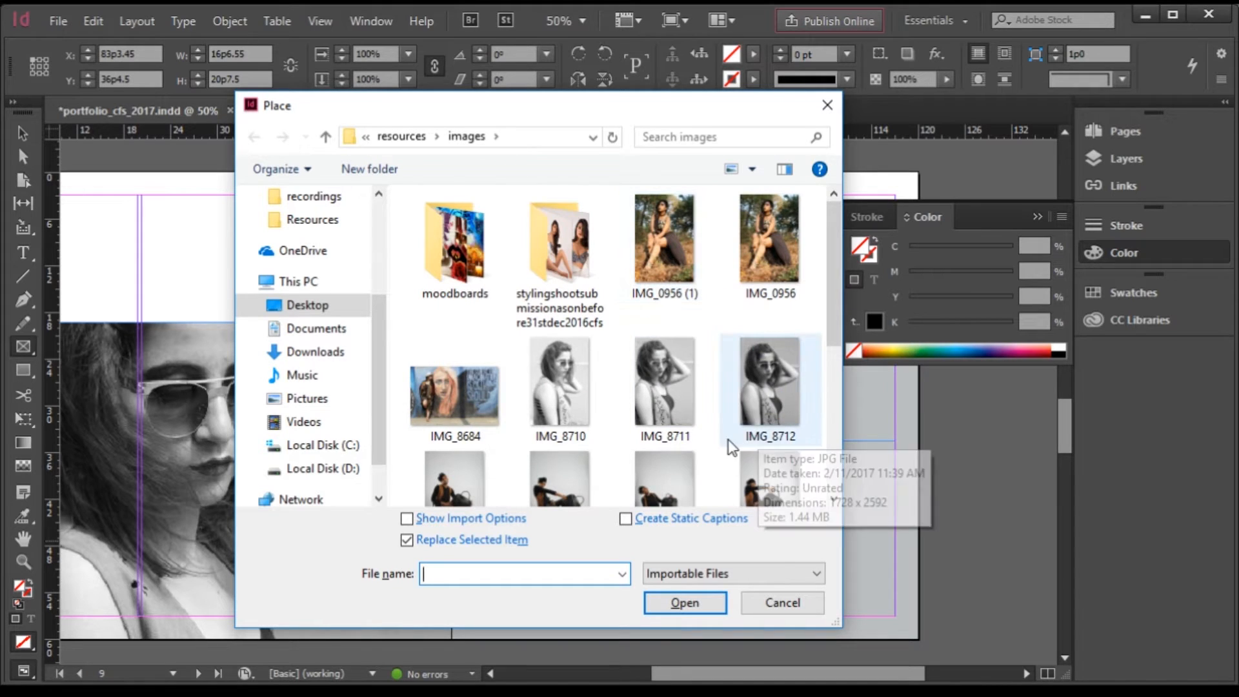
{"action": "double_click", "coordinate": [773, 385]}
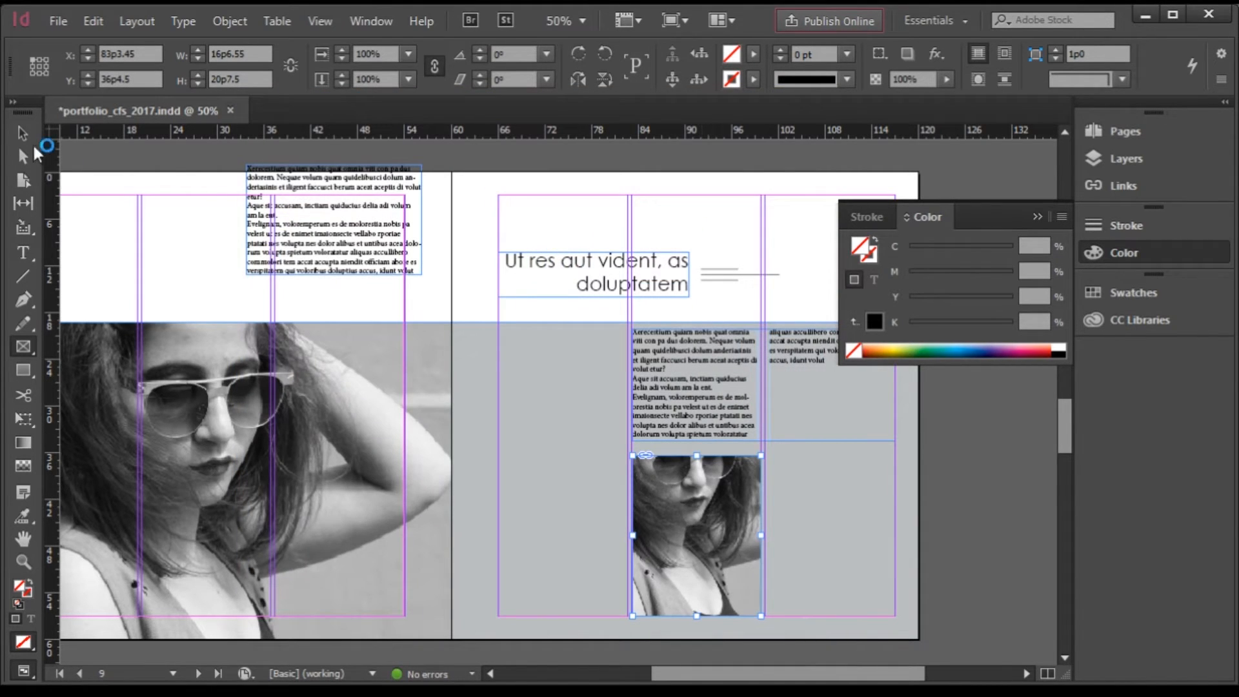
Flip the placed photo on page 9 horizontally inside its frame
{"action": "left_click", "coordinate": [23, 133]}
{"action": "left_click", "coordinate": [688, 533]}
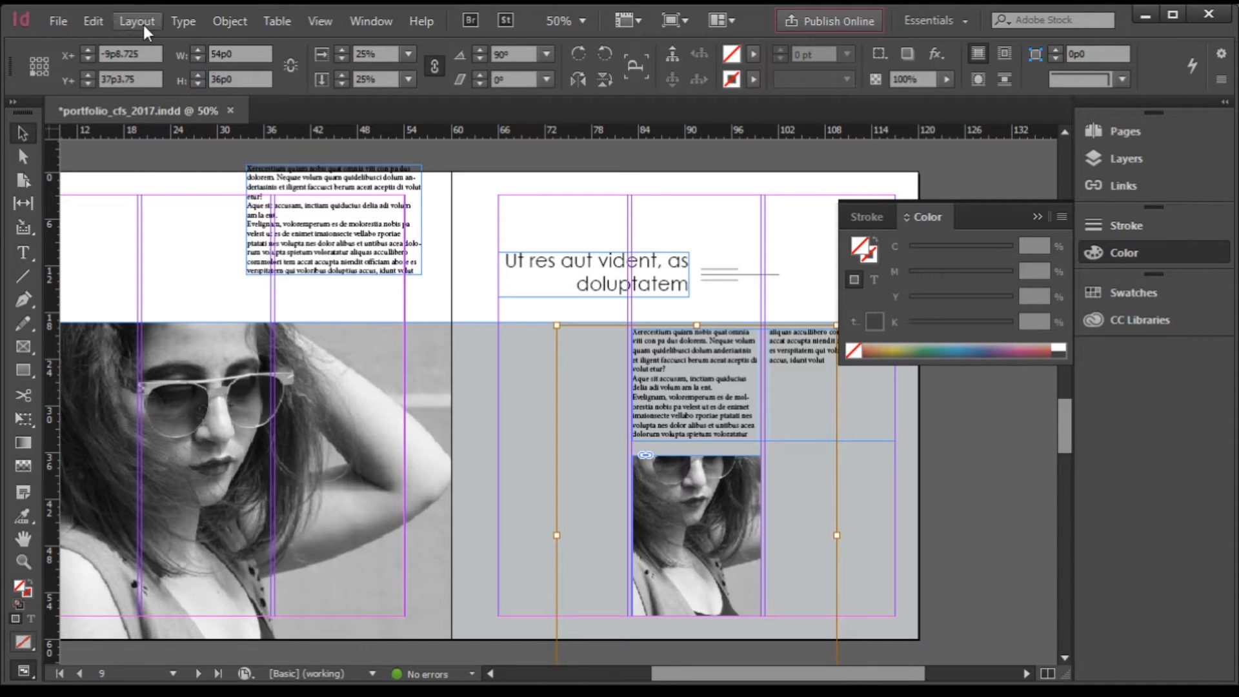
{"action": "left_click", "coordinate": [94, 19]}
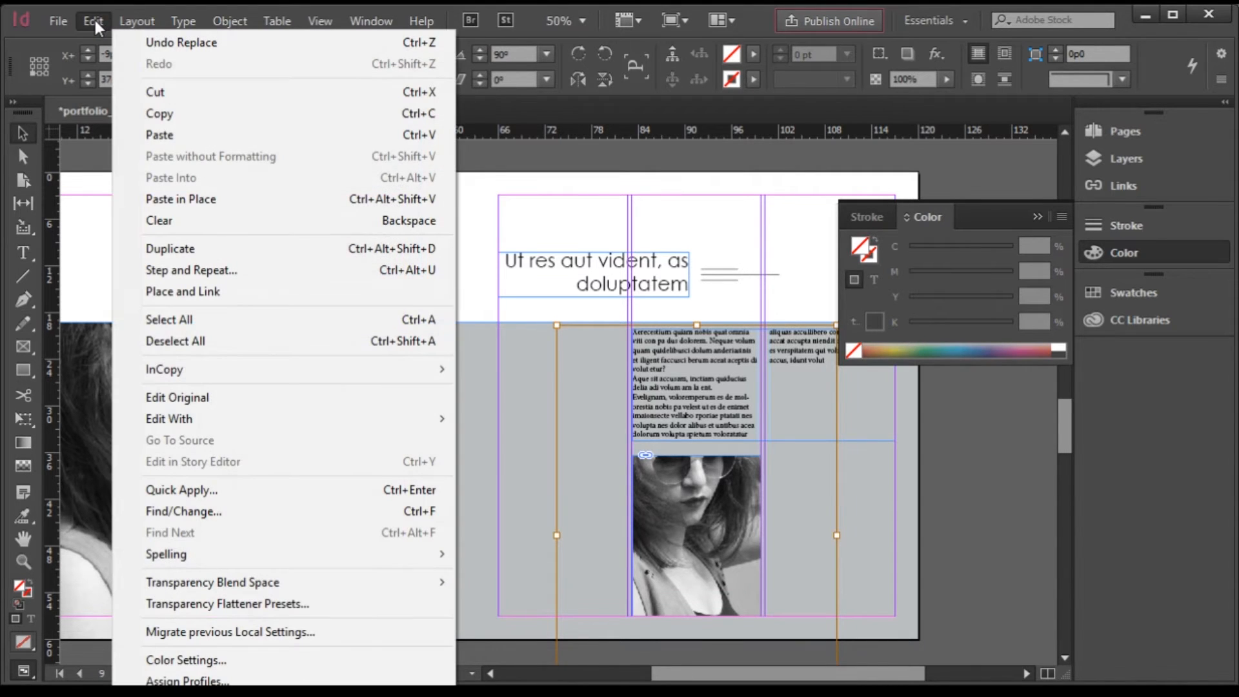
{"action": "left_click", "coordinate": [230, 21]}
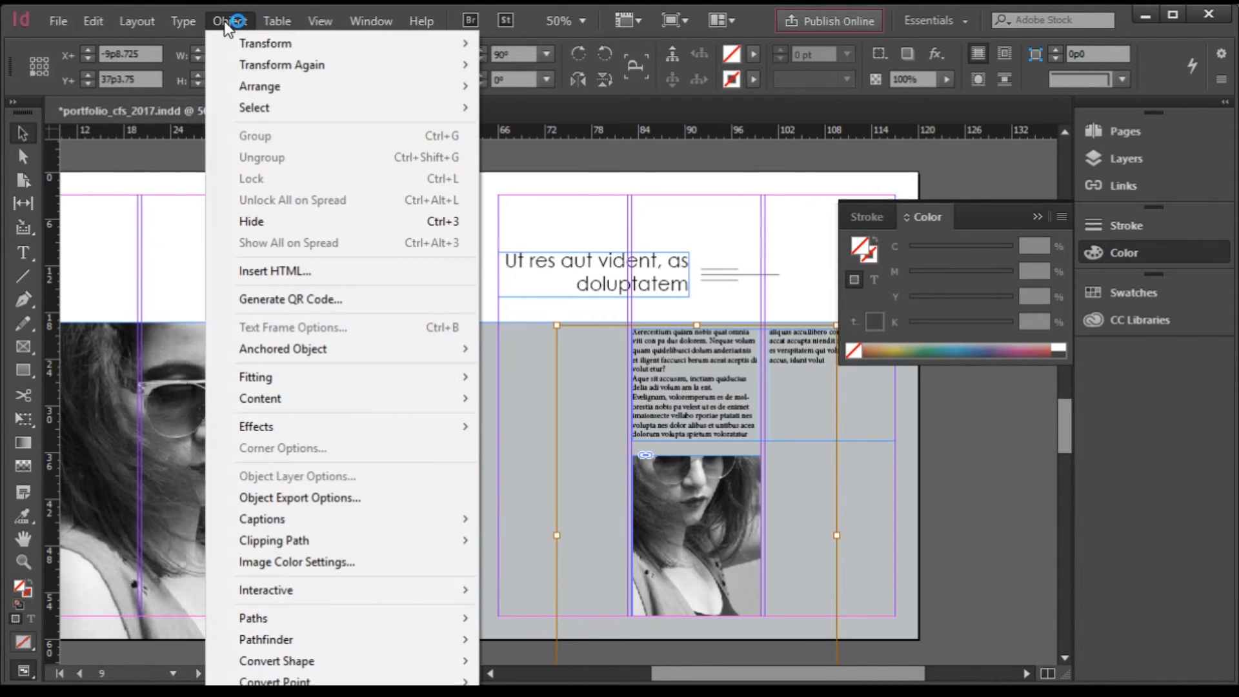
{"action": "mouse_move", "coordinate": [312, 45]}
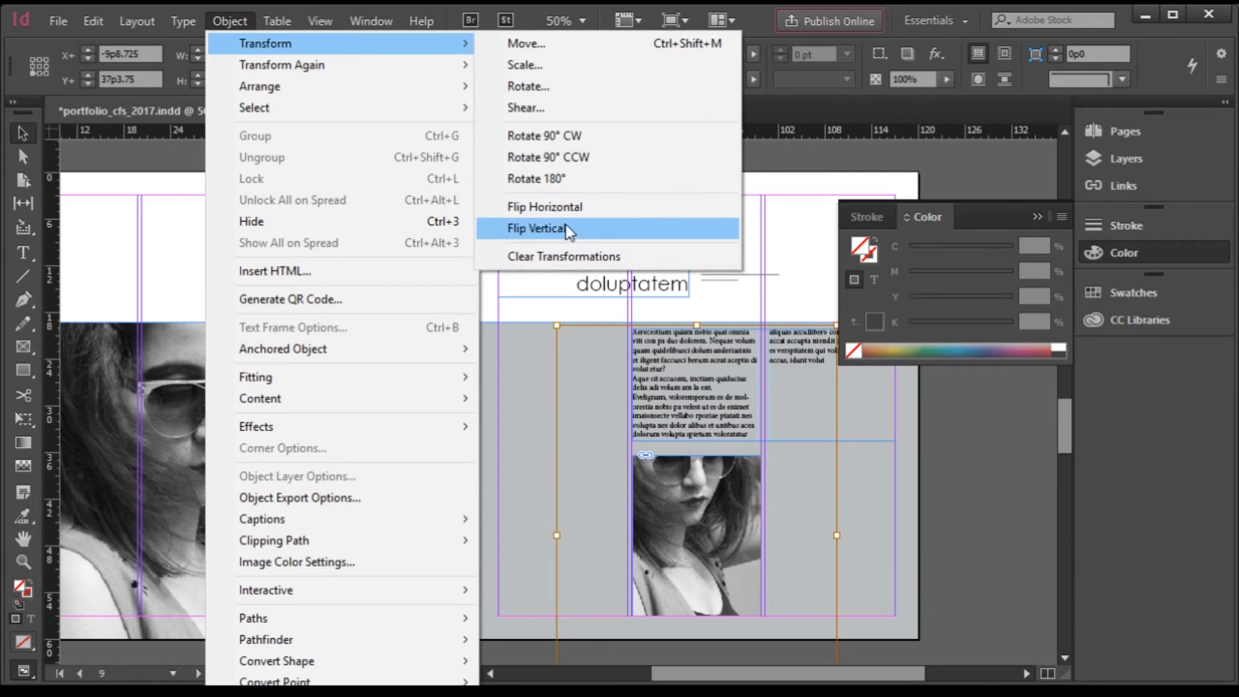
{"action": "left_click", "coordinate": [562, 207]}
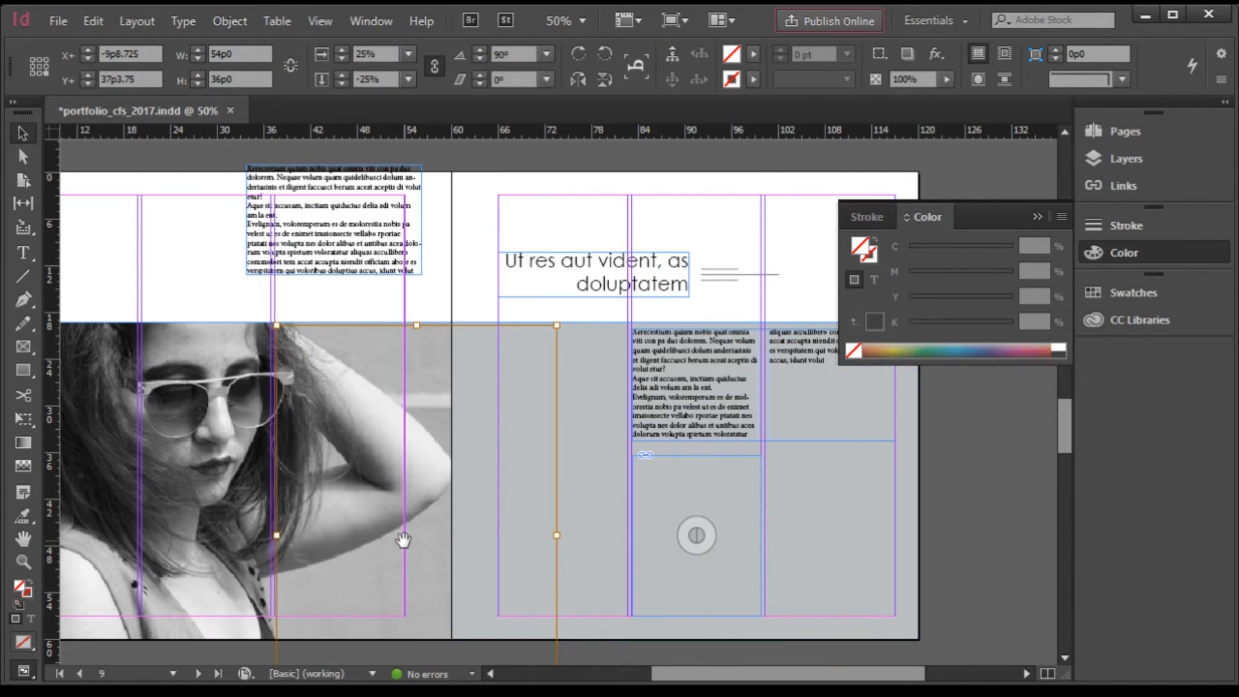
Move the flipped photo back into its frame so the face and sunglasses show, and deselect it
{"action": "left_click_drag", "start_coordinate": [402, 540], "coordinate": [629, 562]}
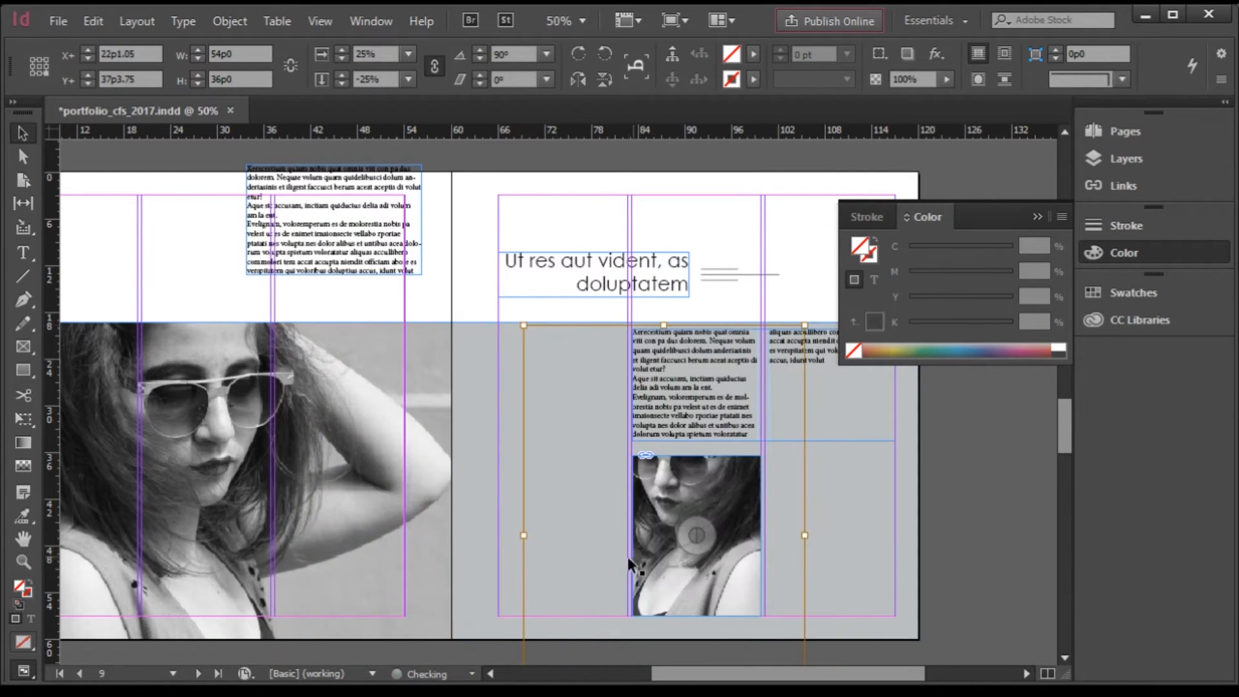
{"action": "left_click_drag", "start_coordinate": [703, 542], "coordinate": [706, 588]}
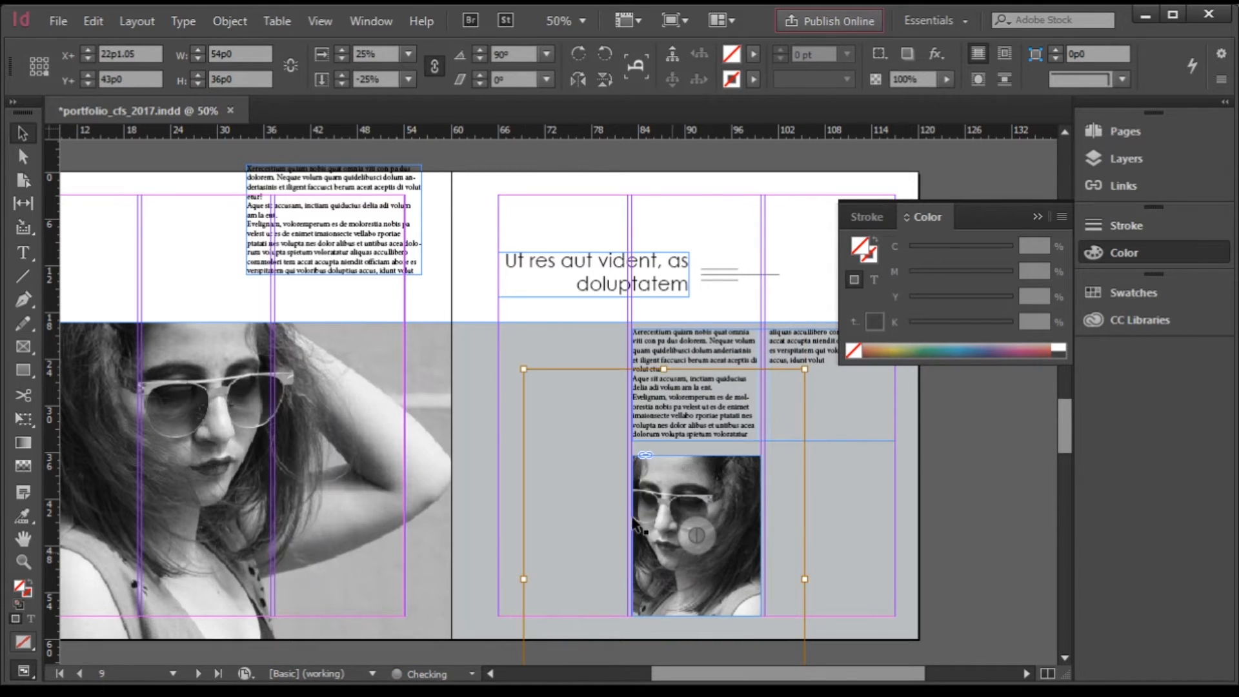
{"action": "scroll", "coordinate": [607, 486], "scroll_direction": "down", "scroll_amount": 1}
{"action": "scroll", "coordinate": [831, 560], "scroll_direction": "up", "scroll_amount": 2}
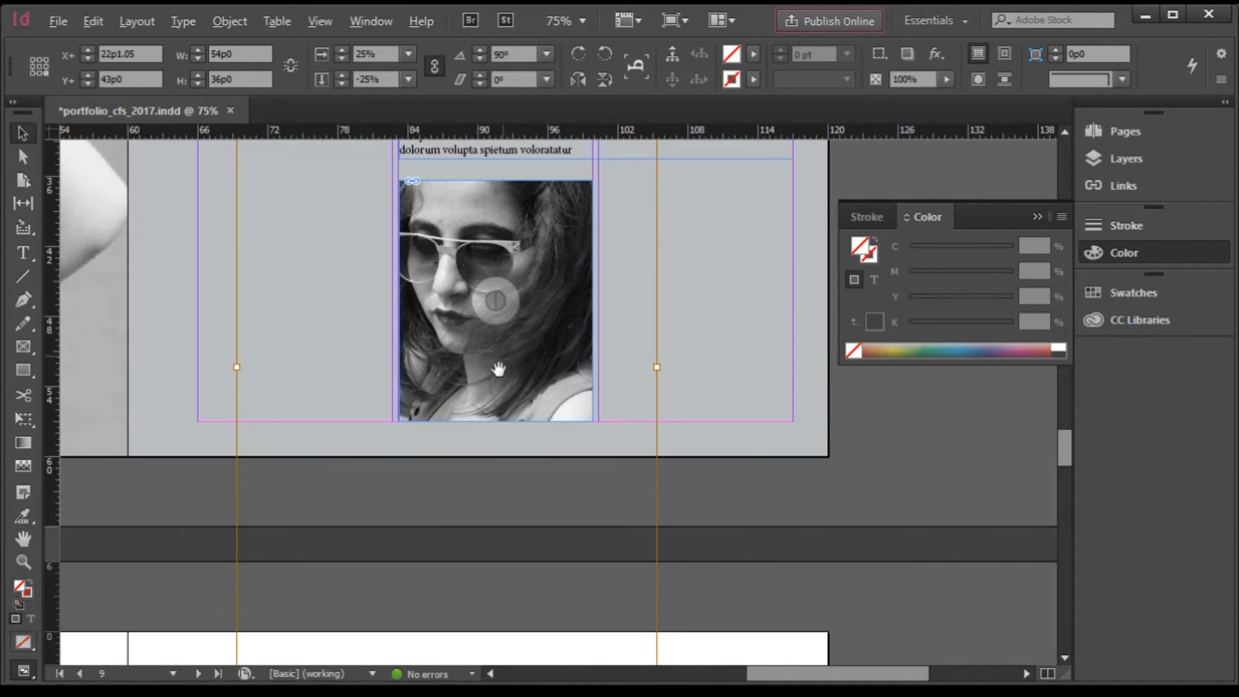
{"action": "scroll", "coordinate": [627, 456], "scroll_direction": "down", "scroll_amount": 1}
{"action": "left_click", "coordinate": [654, 455]}
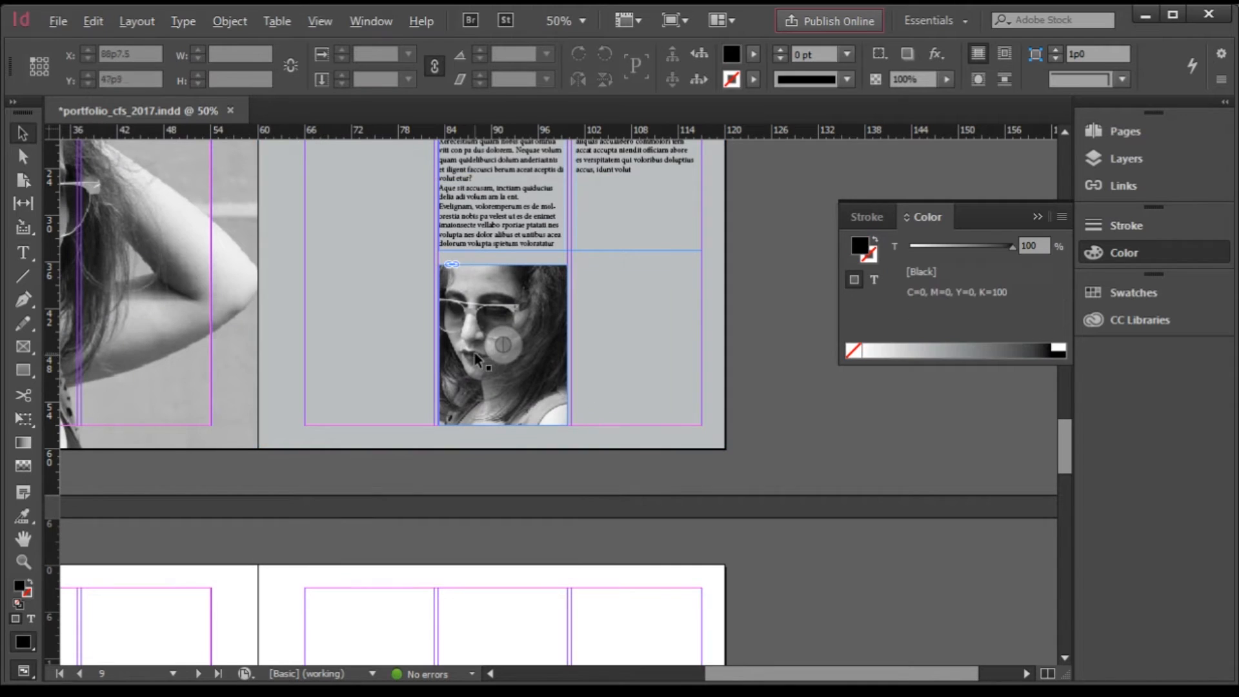
{"action": "scroll", "coordinate": [548, 341], "scroll_direction": "up", "scroll_amount": 1}
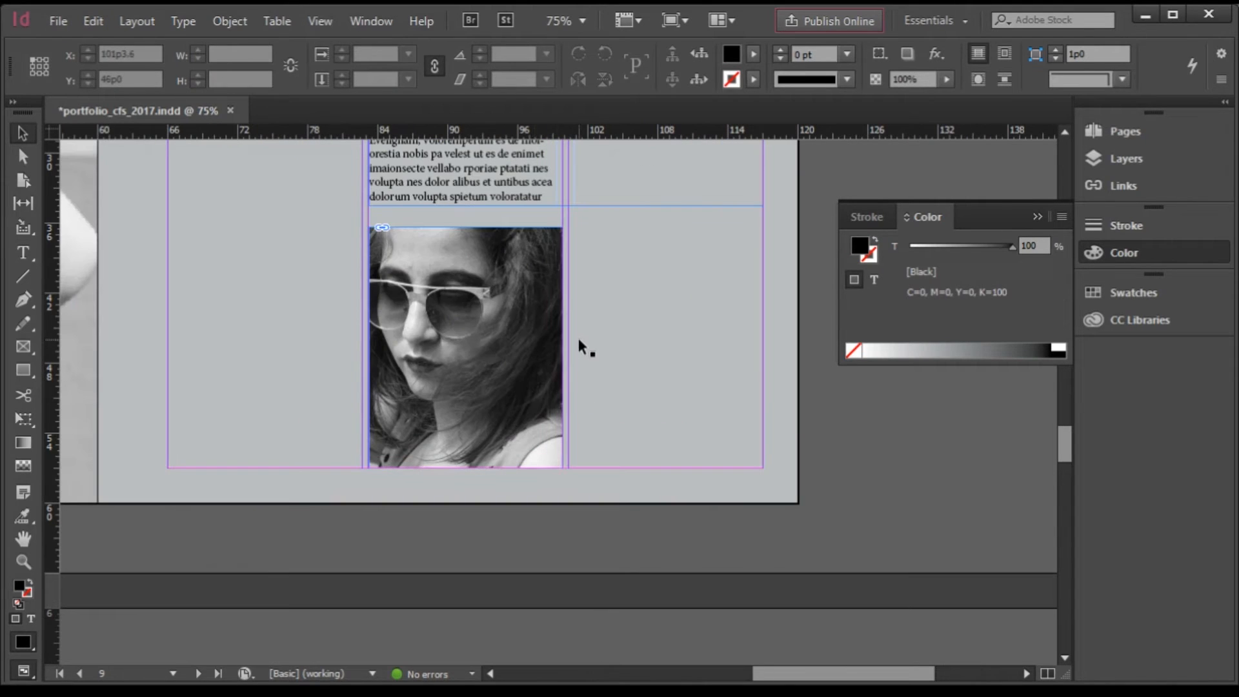
Try rotating the page 9 photo frame to about -56°, and undo the rotation
{"action": "left_click", "coordinate": [502, 251]}
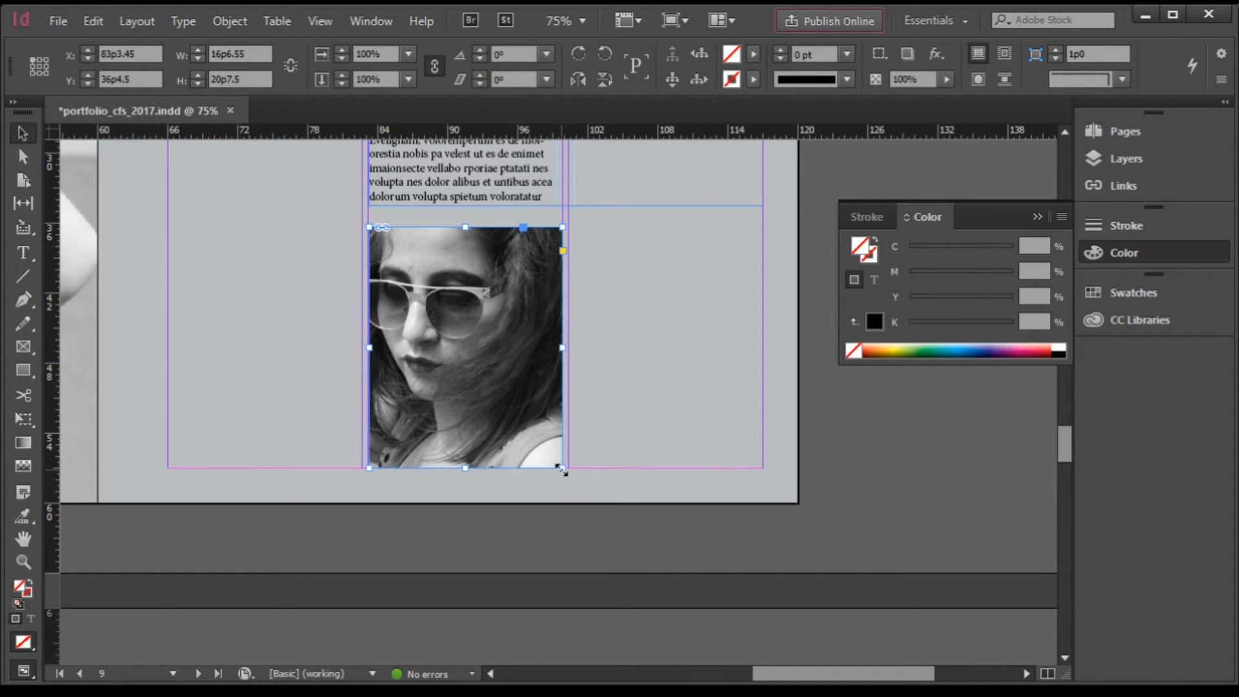
{"action": "left_click_drag", "start_coordinate": [563, 468], "coordinate": [324, 502]}
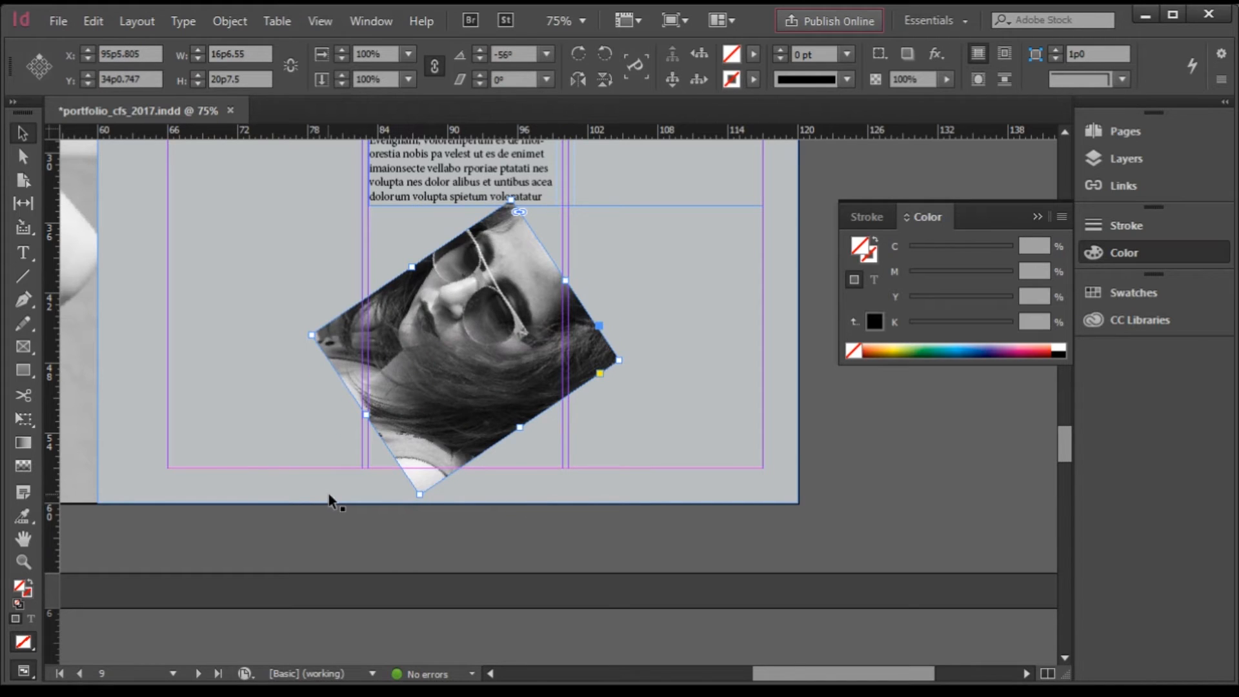
{"action": "key", "text": "ctrl+z"}
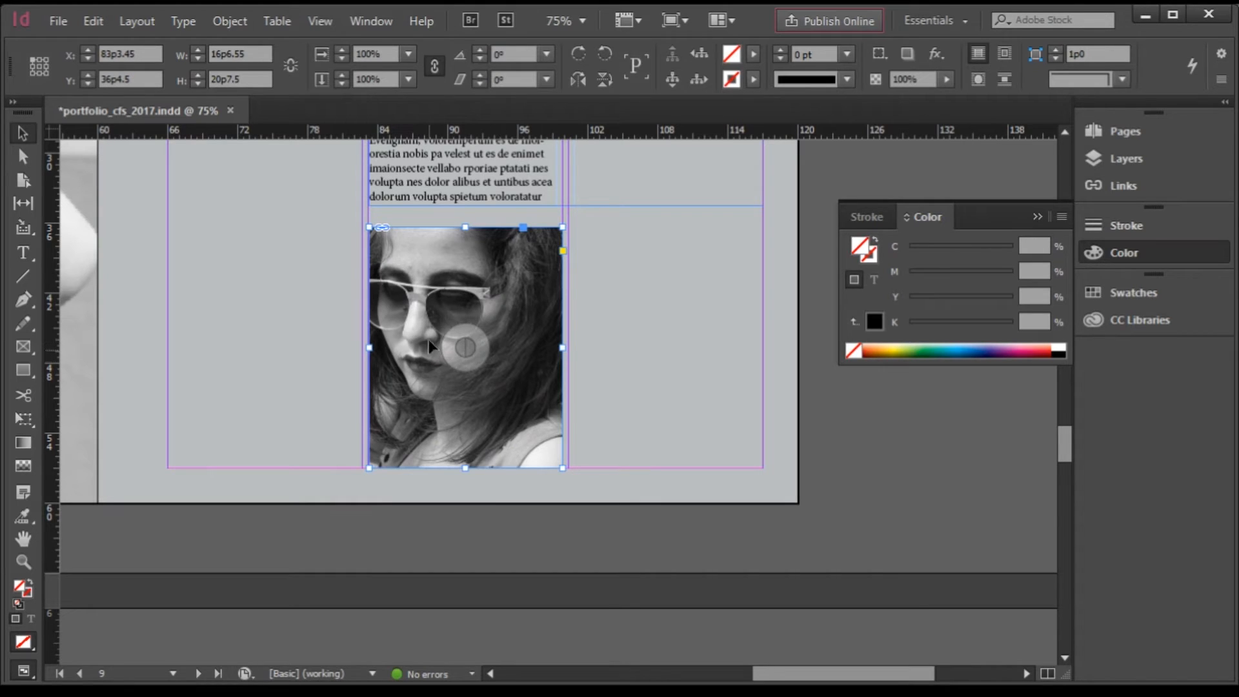
Try different crops of the page 9 photo by shifting the image sideways inside its frame
{"action": "left_click", "coordinate": [450, 337]}
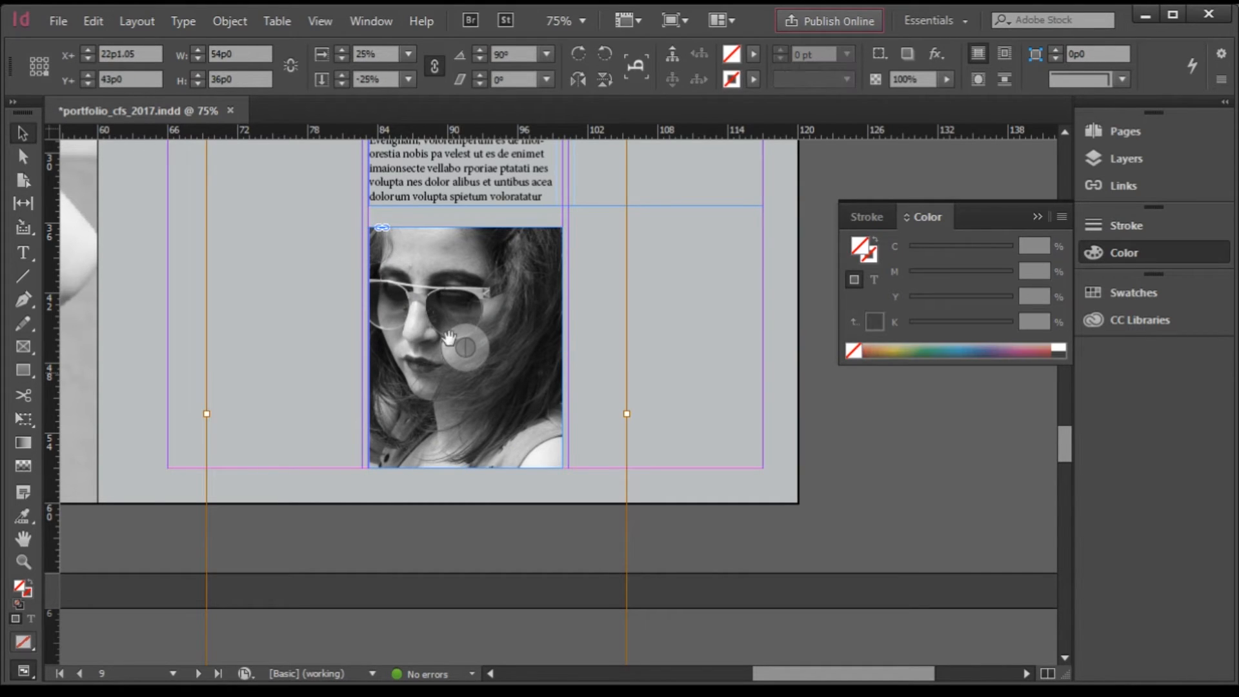
{"action": "left_click_drag", "start_coordinate": [470, 344], "coordinate": [539, 375]}
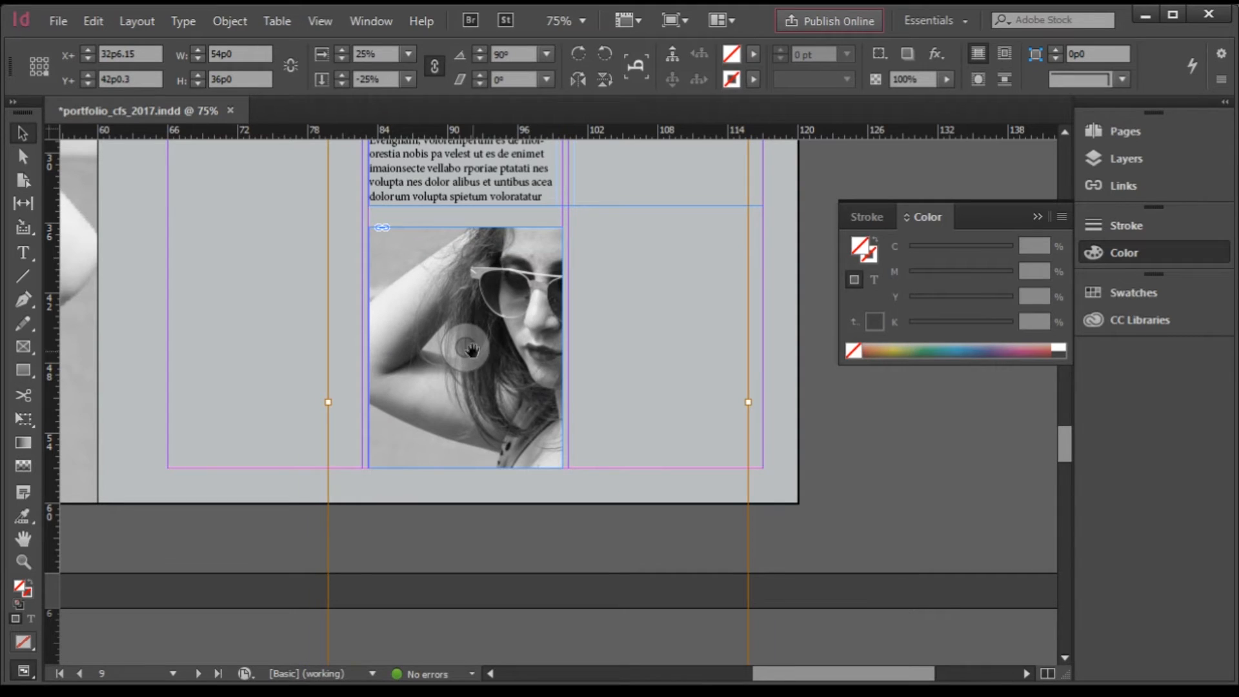
{"action": "left_click_drag", "start_coordinate": [472, 349], "coordinate": [356, 354]}
{"action": "left_click_drag", "start_coordinate": [455, 351], "coordinate": [355, 354]}
{"action": "left_click_drag", "start_coordinate": [431, 368], "coordinate": [524, 355]}
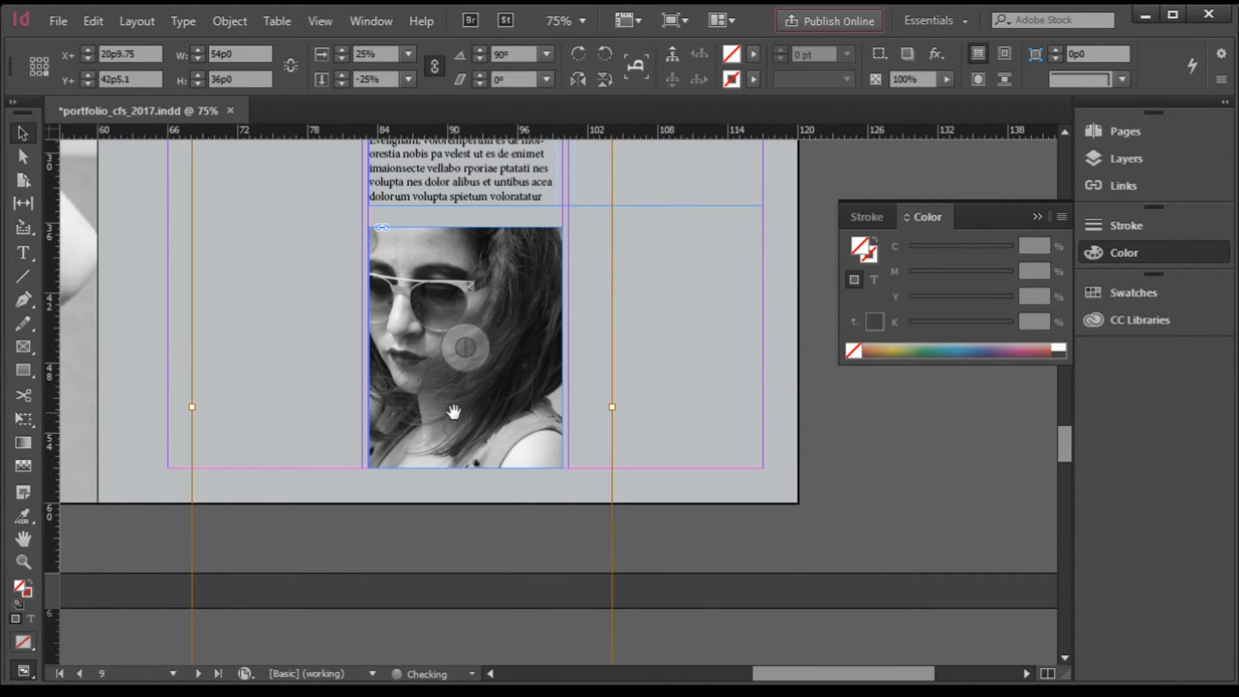
Scale the photo inside its page 9 frame down to about 15.66% and reposition it to show the face and raised arm
{"action": "key", "text": "ctrl+minus"}
{"action": "key", "text": "alt"}
{"action": "left_click_drag", "start_coordinate": [514, 621], "coordinate": [464, 413]}
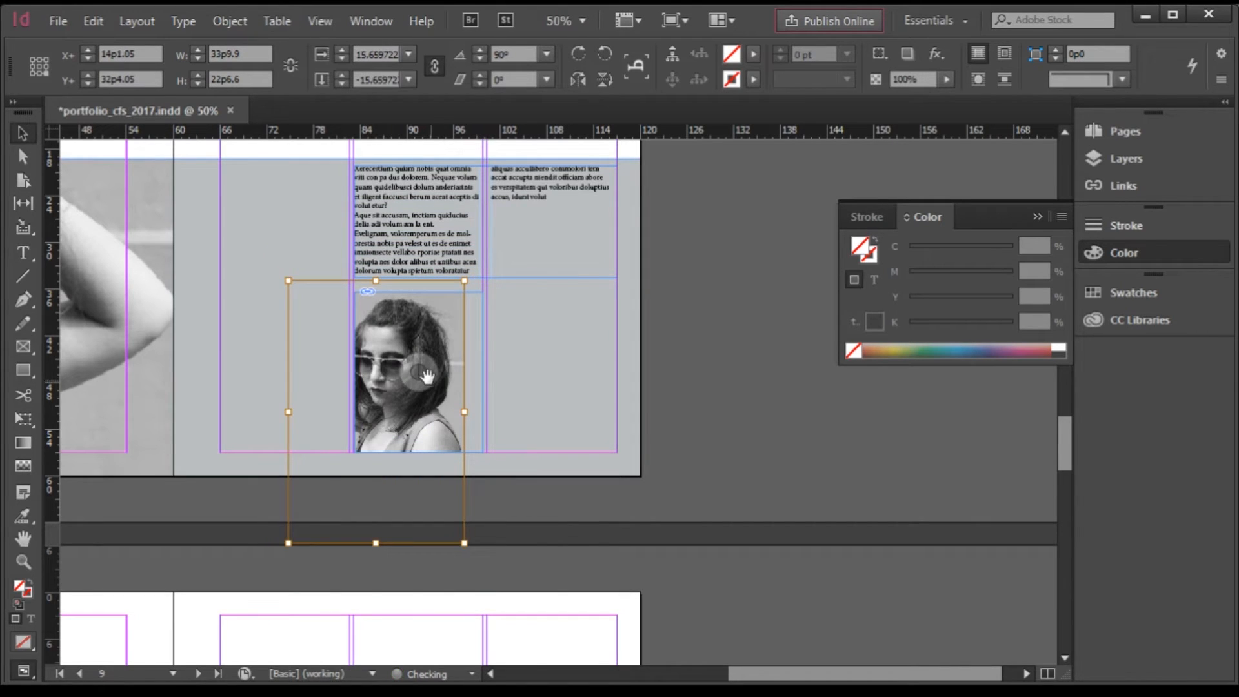
{"action": "left_click_drag", "start_coordinate": [426, 376], "coordinate": [471, 353]}
{"action": "scroll", "coordinate": [426, 387], "scroll_direction": "up", "scroll_amount": 2}
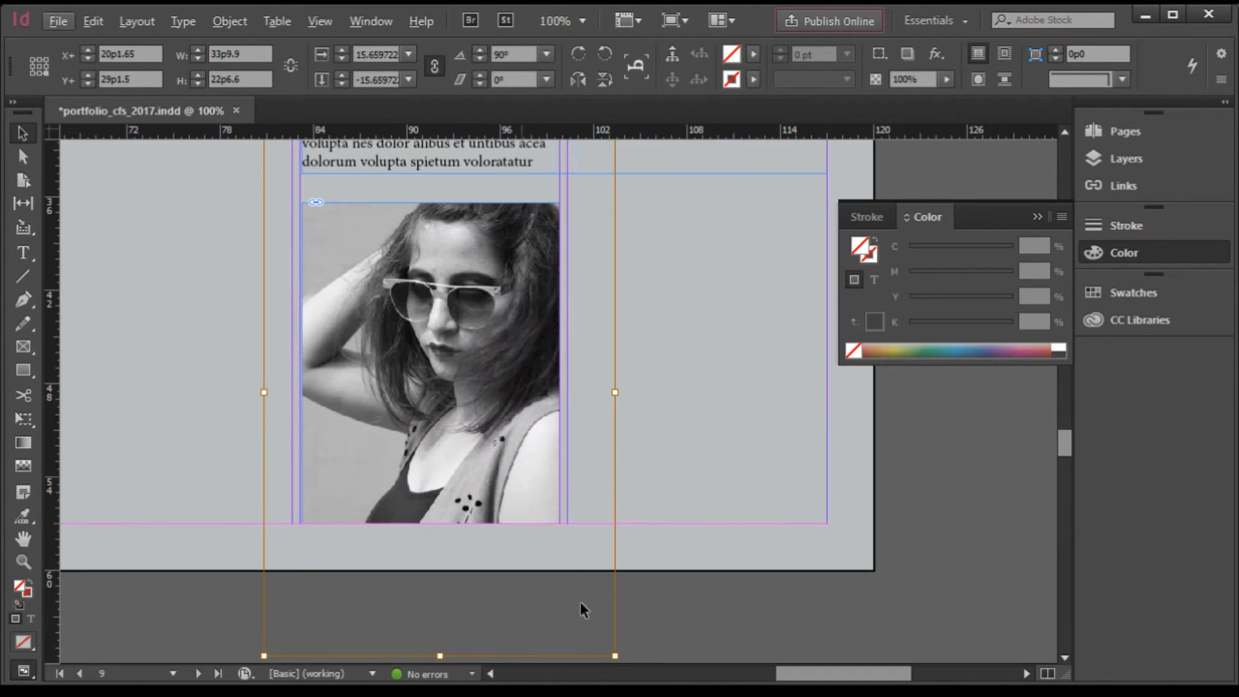
Enlarge the portrait photo inside its frame below the text column to about 30% scale
{"action": "scroll", "coordinate": [581, 603], "scroll_direction": "down", "scroll_amount": 2}
{"action": "left_click_drag", "start_coordinate": [476, 574], "coordinate": [560, 645]}
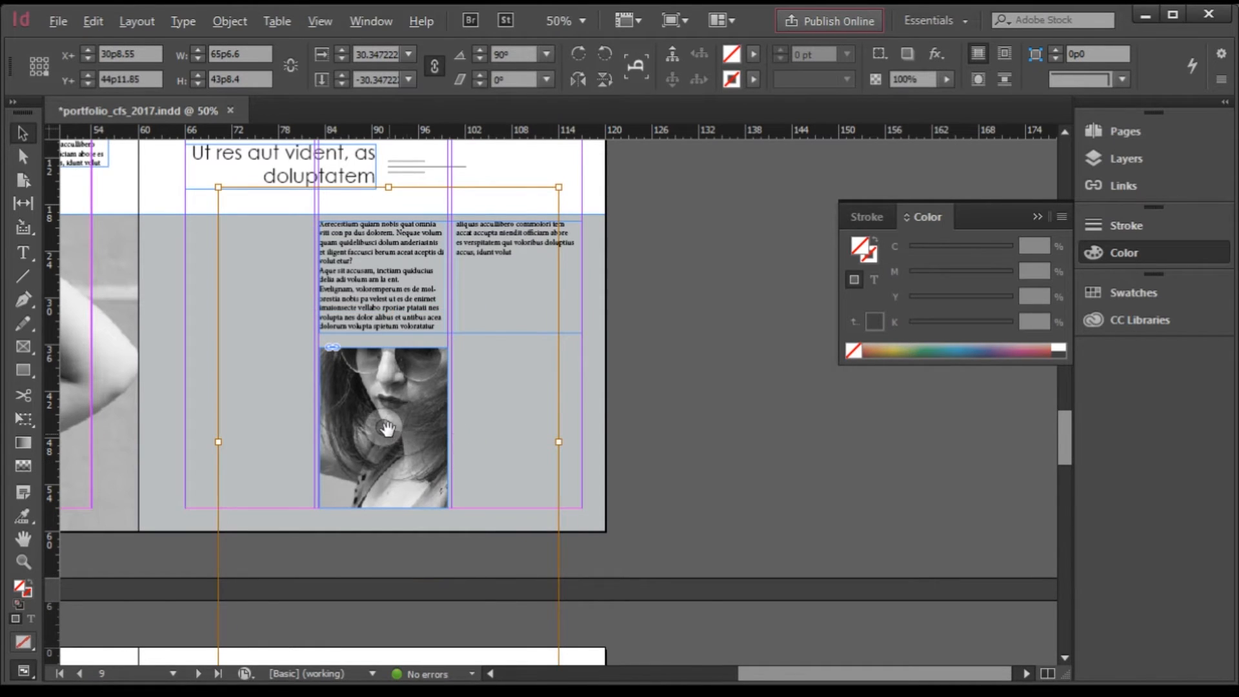
{"action": "scroll", "coordinate": [458, 445], "scroll_direction": "up", "scroll_amount": 1}
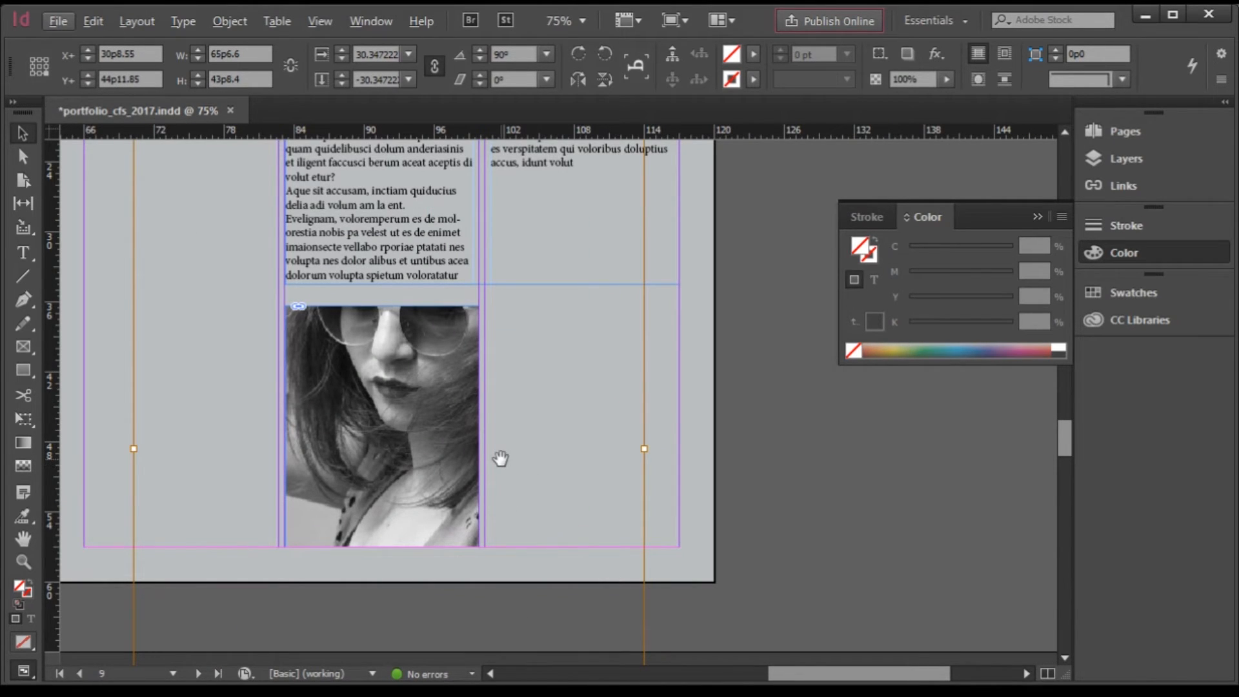
{"action": "left_click", "coordinate": [719, 525]}
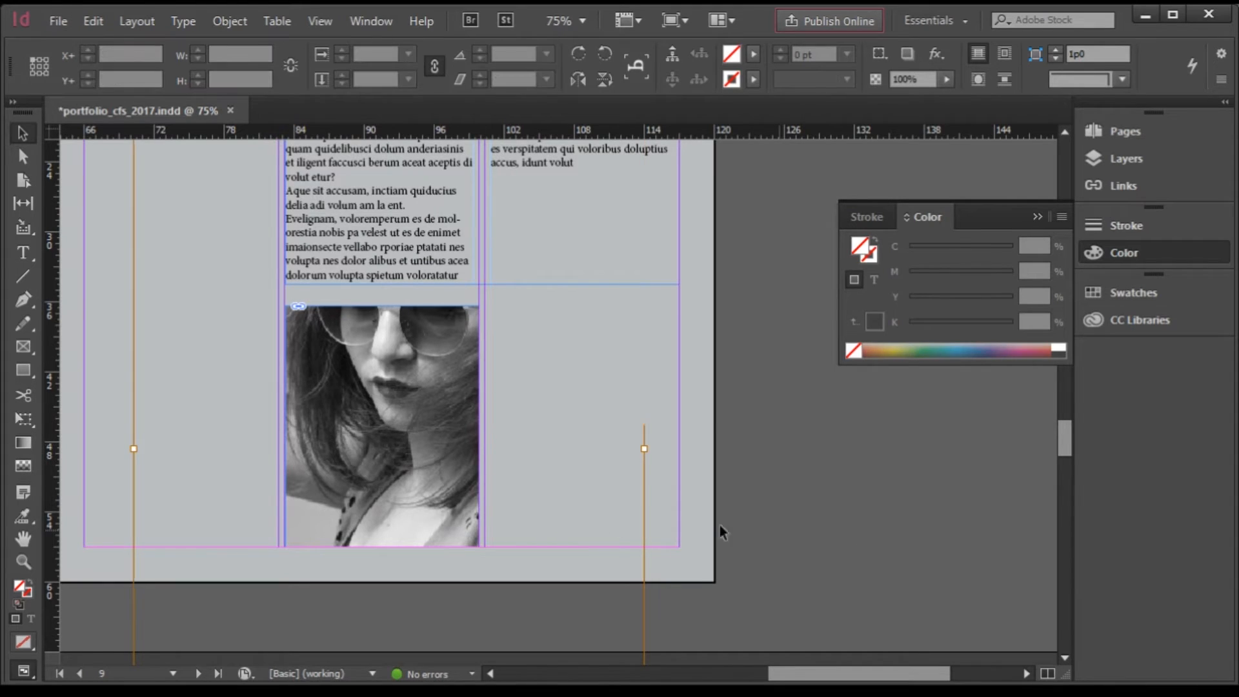
Reposition the portrait photo within its frame to bring the face and sunglasses into the crop
{"action": "left_click", "coordinate": [396, 365]}
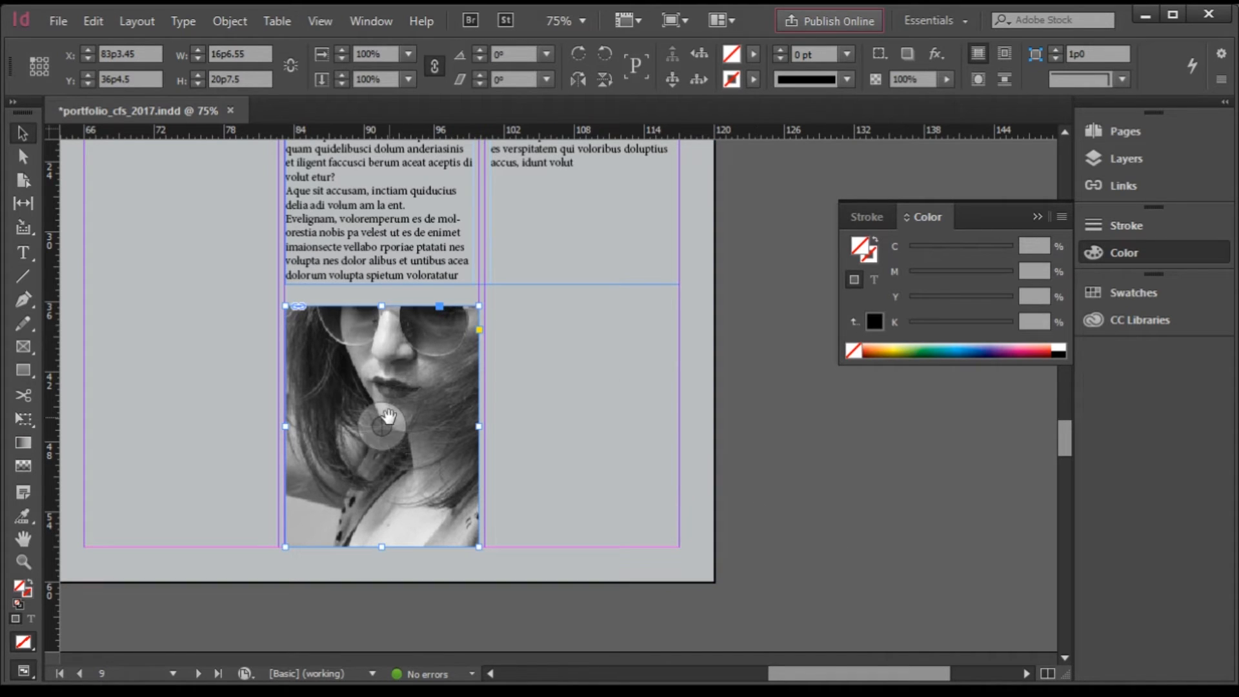
{"action": "left_click_drag", "start_coordinate": [381, 424], "coordinate": [375, 392]}
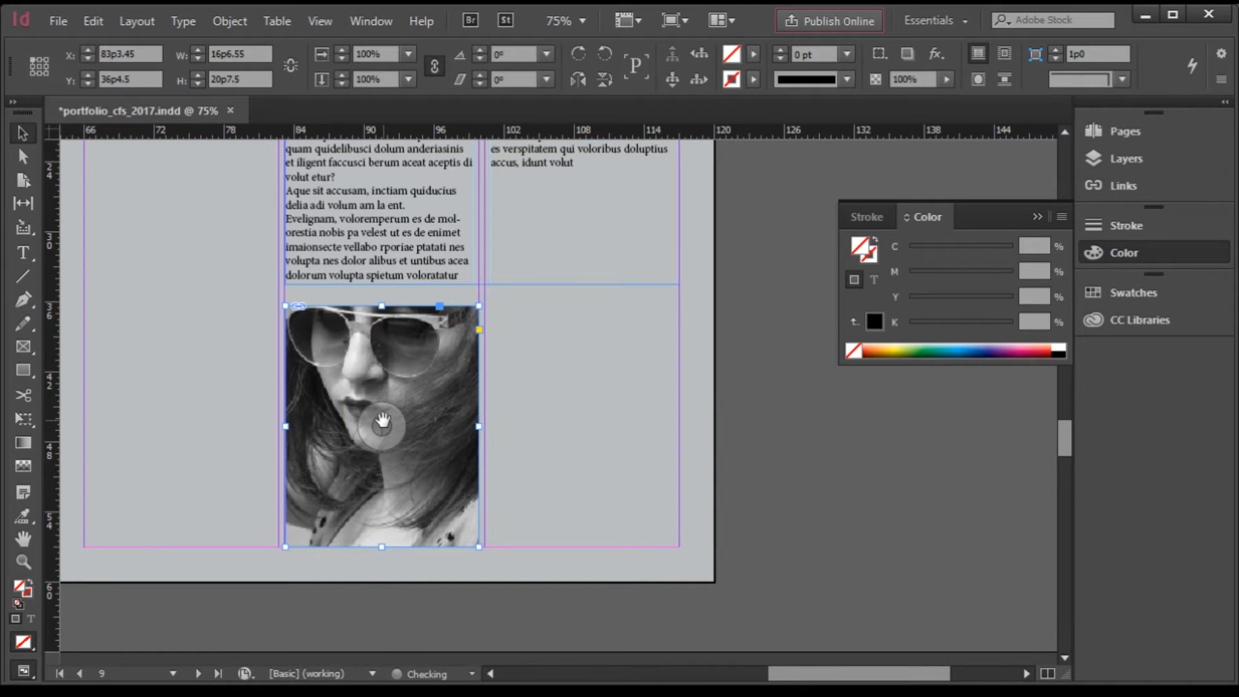
{"action": "left_click_drag", "start_coordinate": [382, 421], "coordinate": [409, 472]}
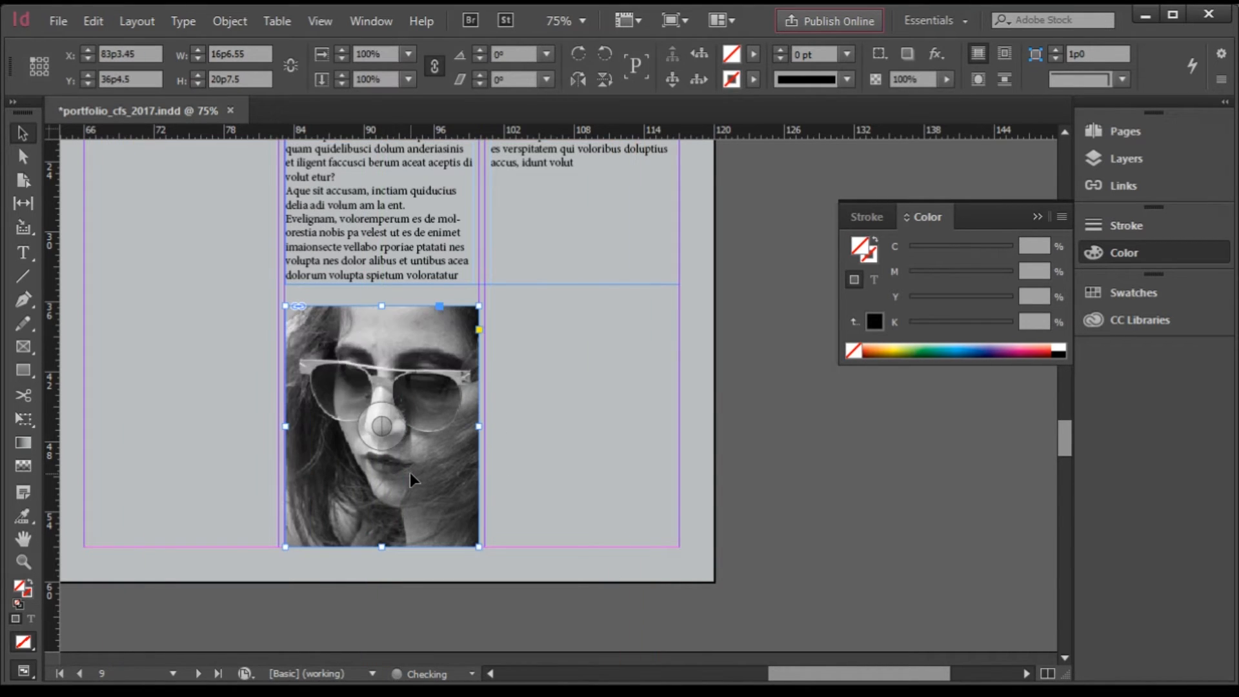
{"action": "key", "text": "ctrl+z"}
{"action": "left_click", "coordinate": [657, 464]}
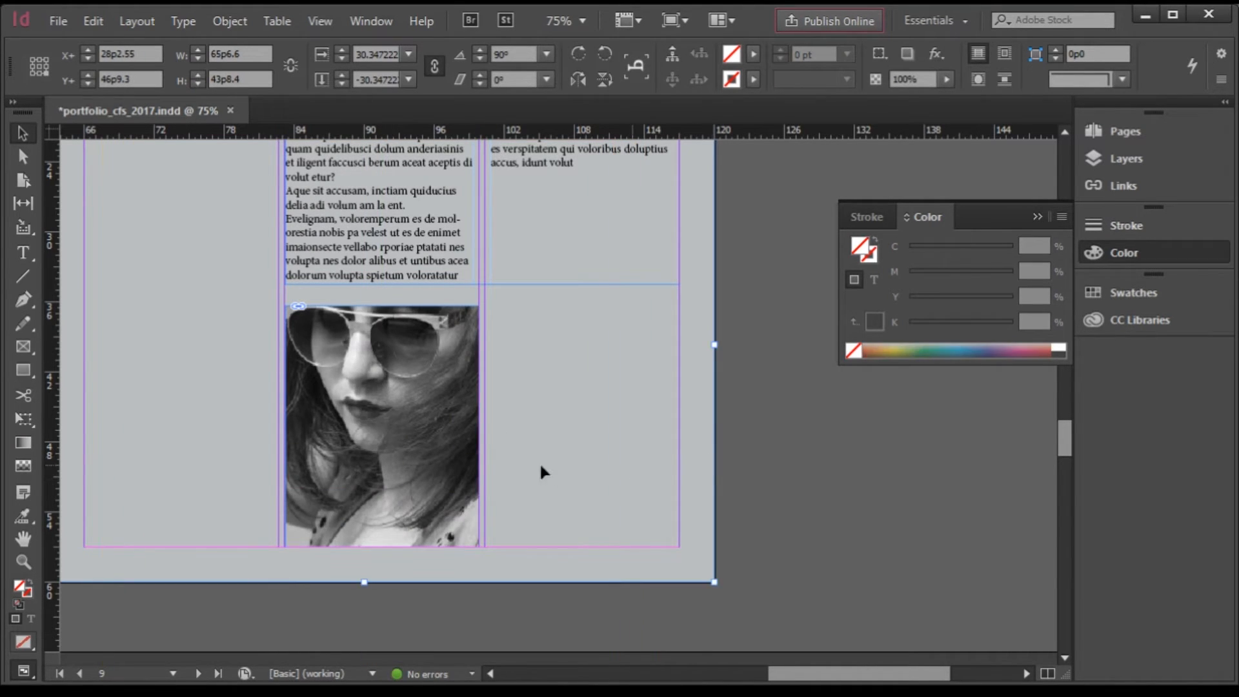
{"action": "left_click", "coordinate": [407, 368]}
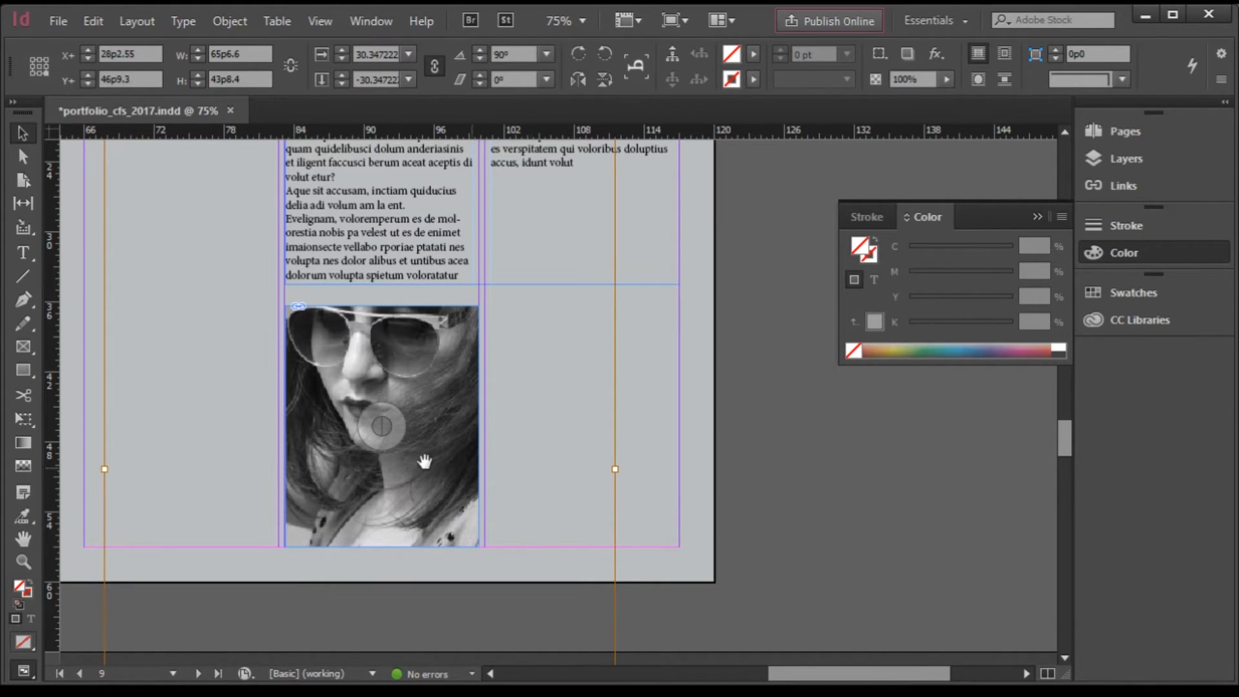
{"action": "left_click_drag", "start_coordinate": [353, 447], "coordinate": [326, 487]}
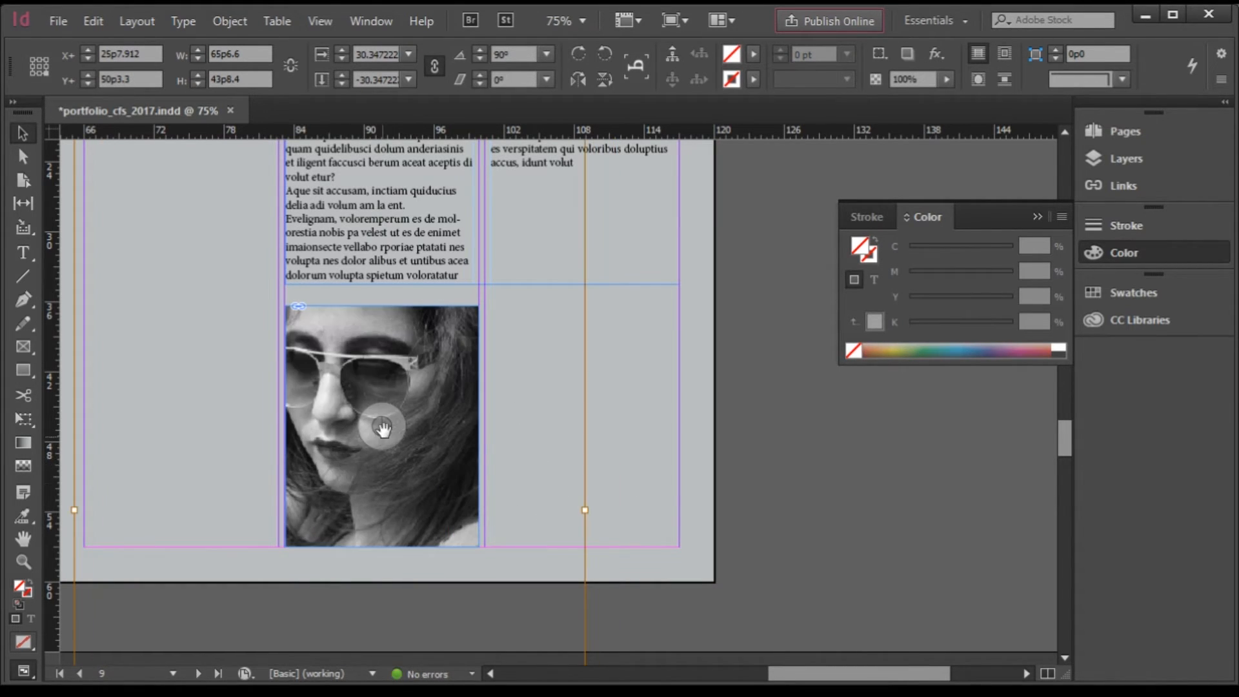
Replace the portrait in the small frame with the image "Divine flame or Destructive fire" from the moodboards folder
{"action": "left_click", "coordinate": [369, 385]}
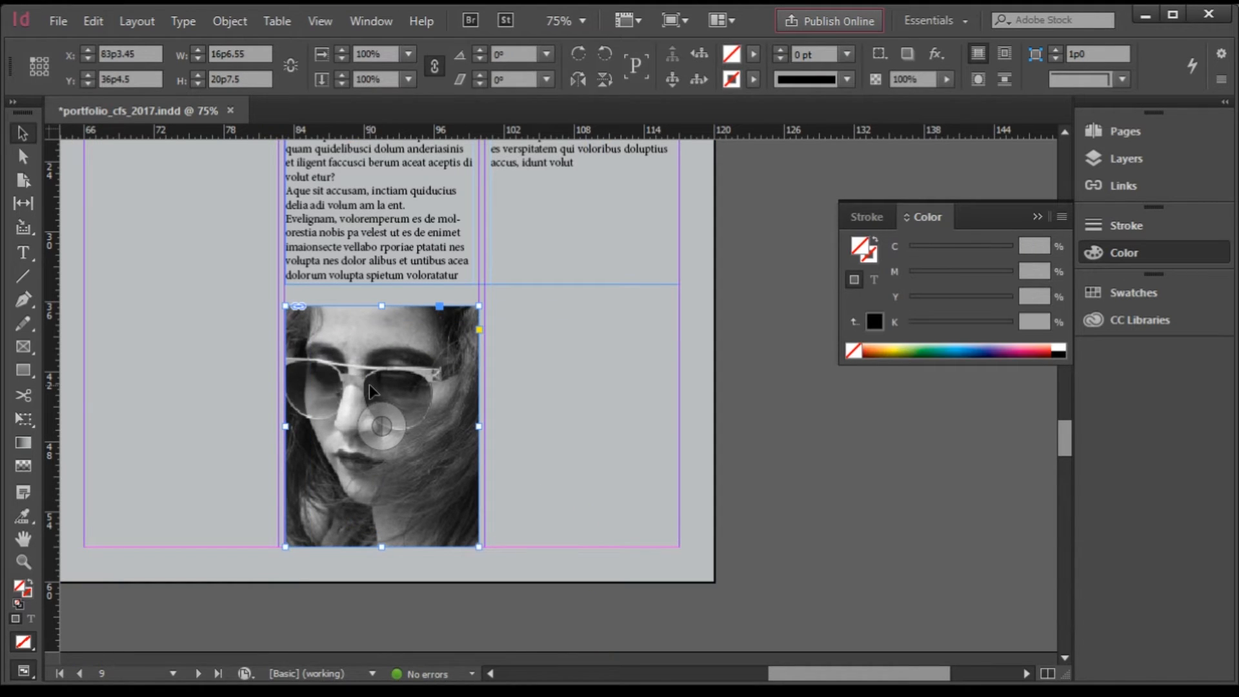
{"action": "key", "text": "ctrl+d"}
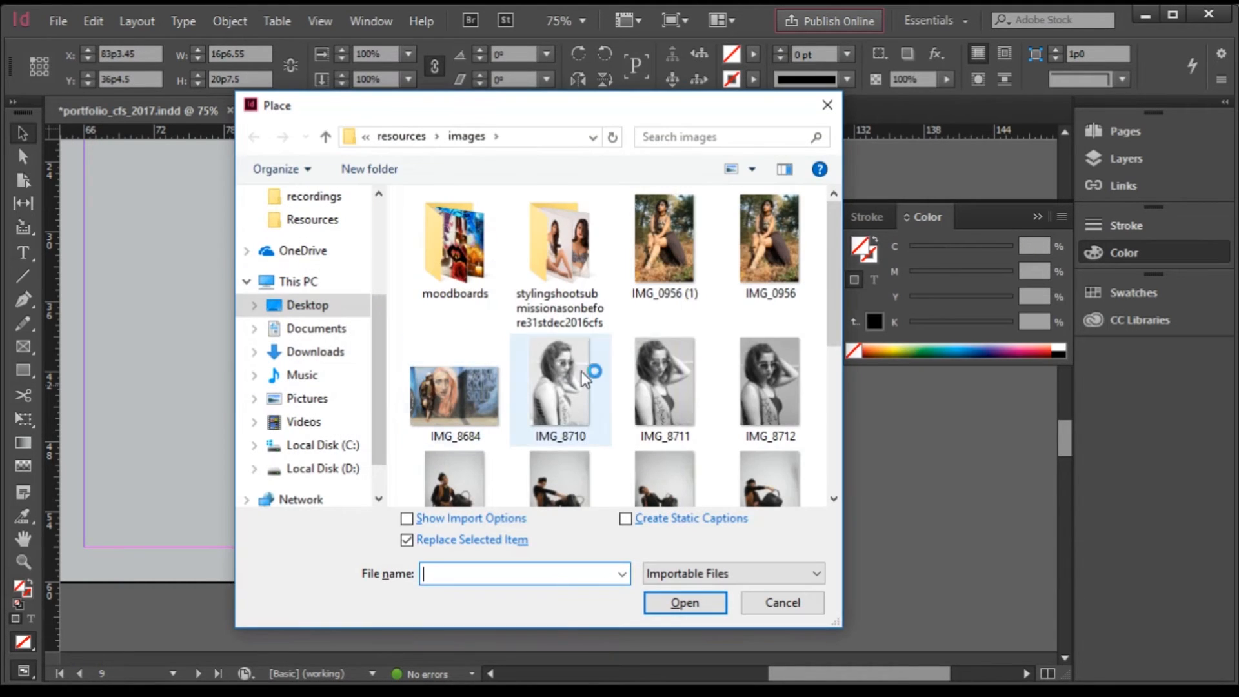
{"action": "double_click", "coordinate": [476, 270]}
{"action": "left_click", "coordinate": [459, 244]}
{"action": "left_click", "coordinate": [685, 602]}
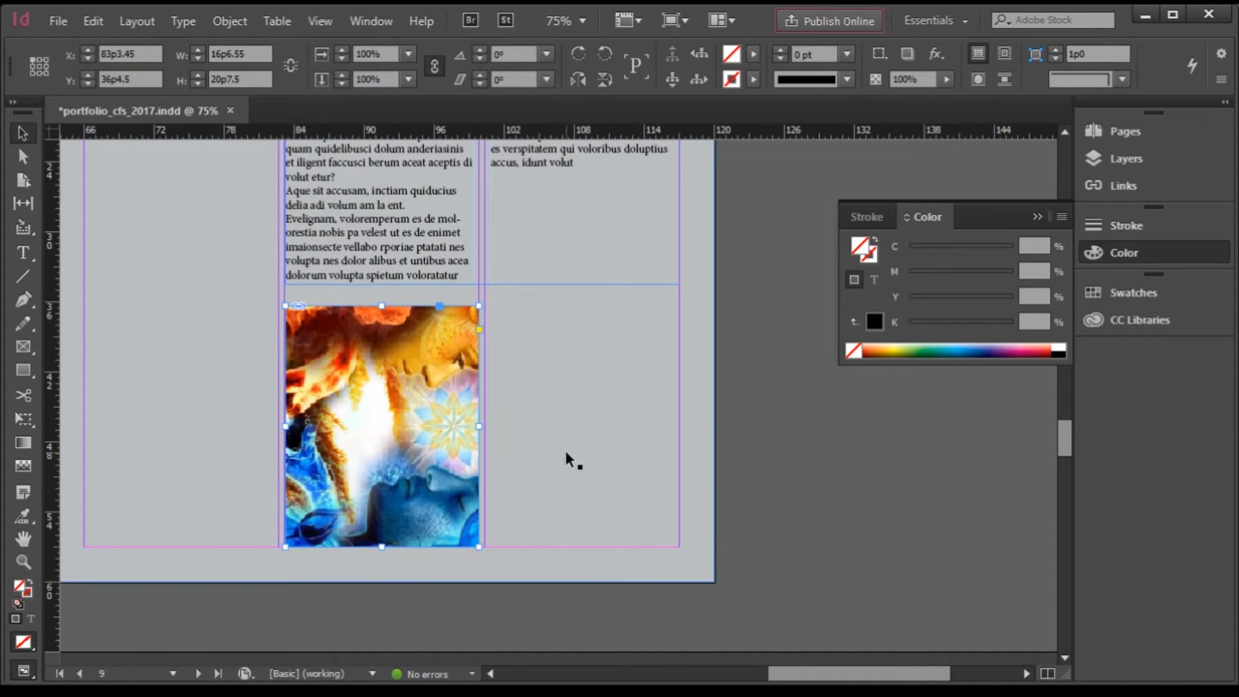
Duplicate the picture frame into the adjacent column and replace the copy's image with "twisted waves and sprinkling water"
{"action": "left_click_drag", "start_coordinate": [363, 366], "coordinate": [562, 381]}
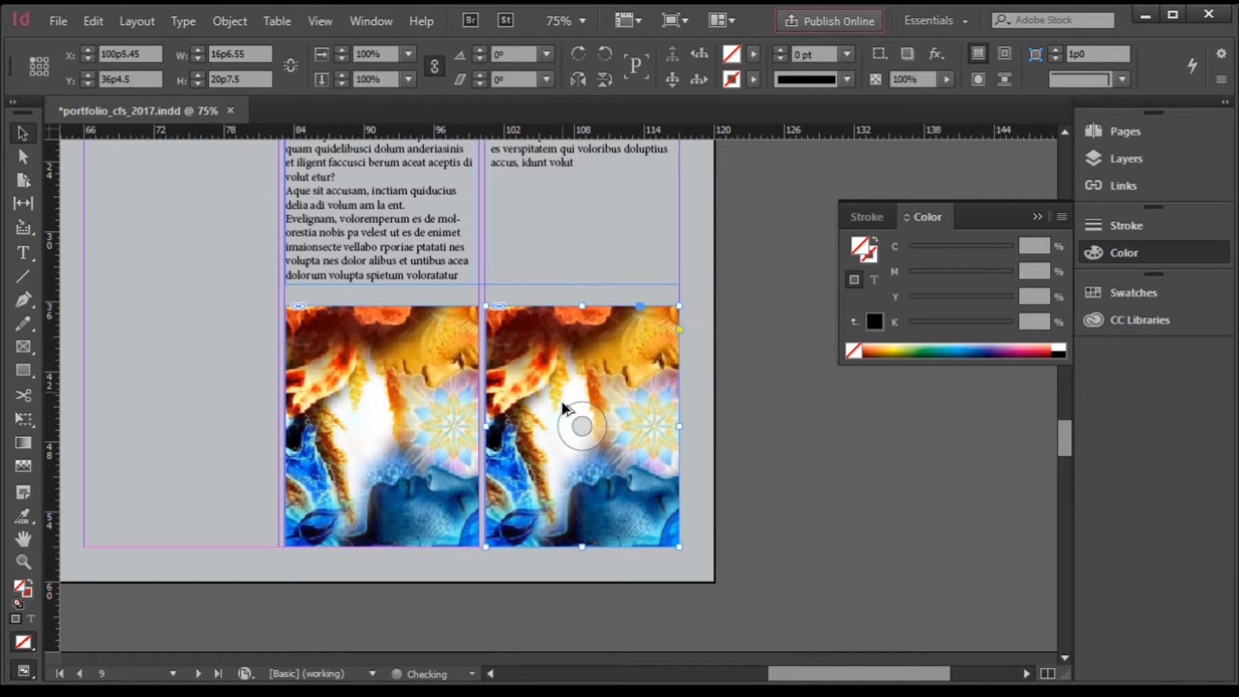
{"action": "key", "text": "ctrl+d"}
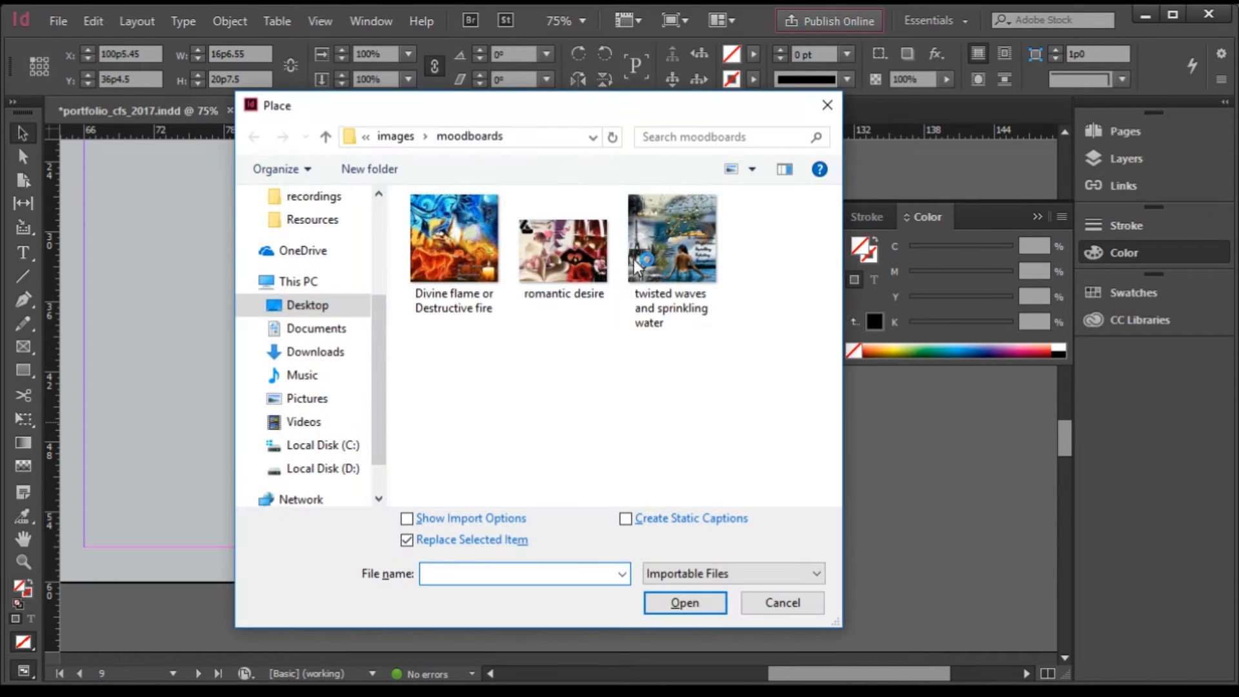
{"action": "double_click", "coordinate": [672, 238]}
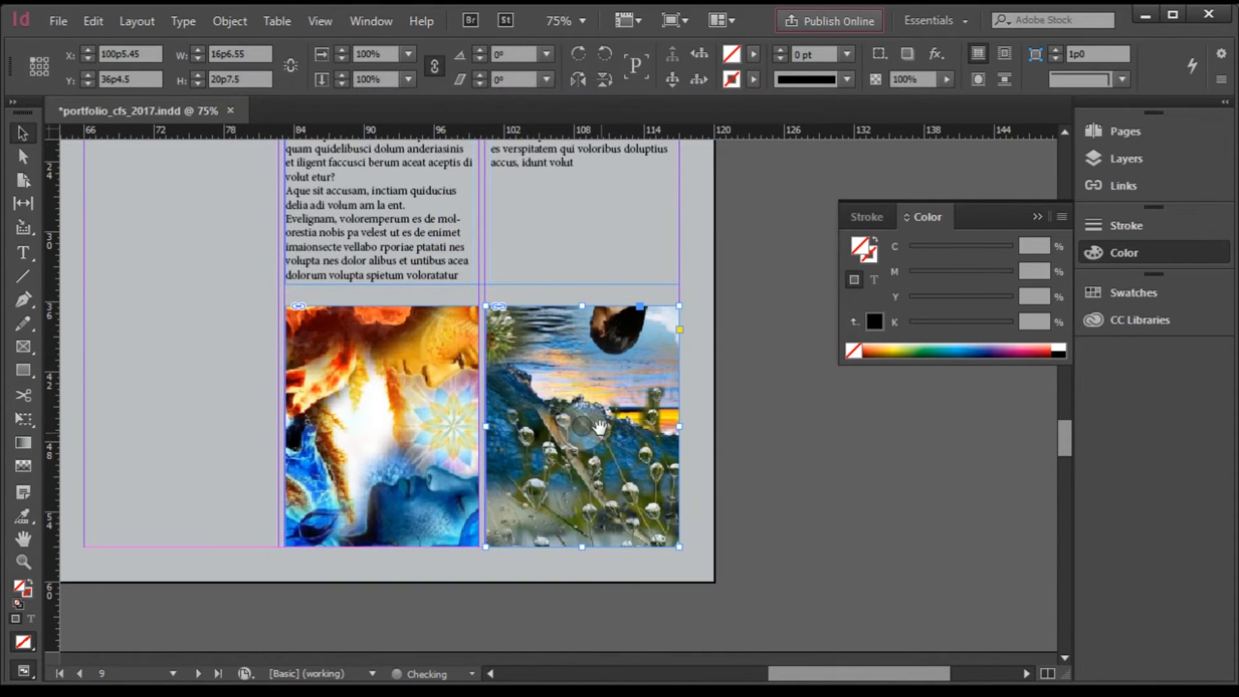
Reposition the water image inside its frame so the woman's head, back and arms fill the crop
{"action": "left_click", "coordinate": [532, 435]}
{"action": "left_click_drag", "start_coordinate": [576, 416], "coordinate": [618, 482]}
{"action": "key", "text": "ctrl+z"}
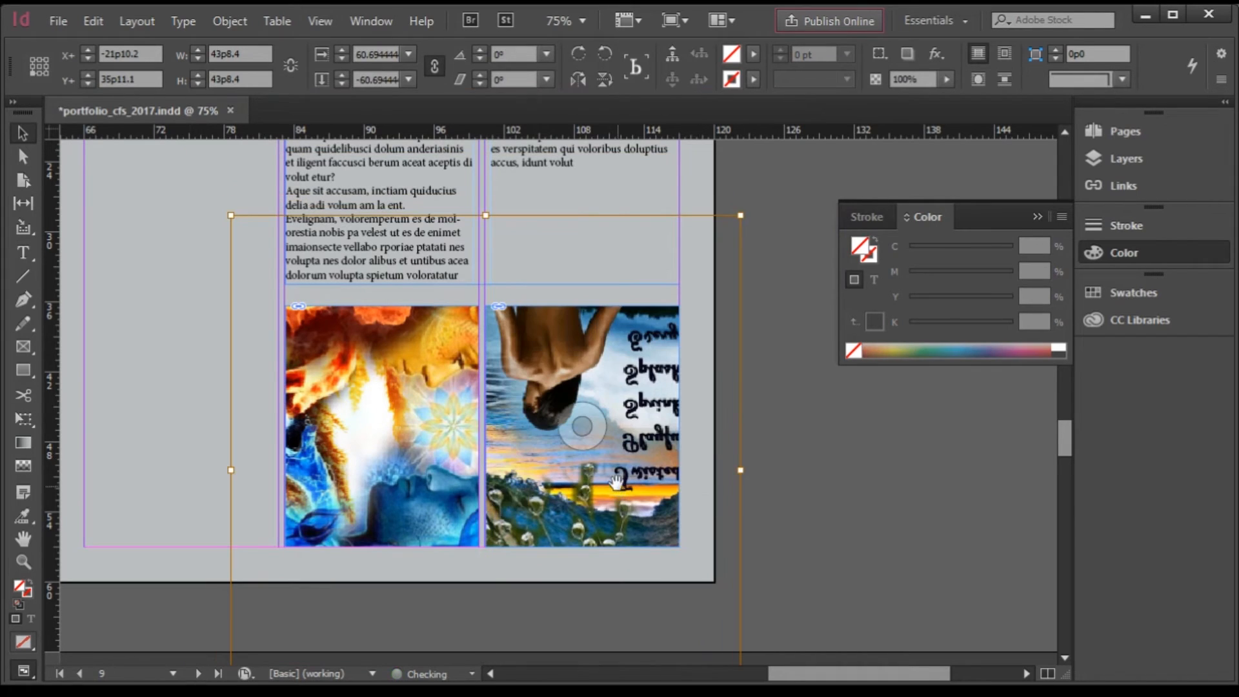
{"action": "left_click_drag", "start_coordinate": [591, 431], "coordinate": [600, 471]}
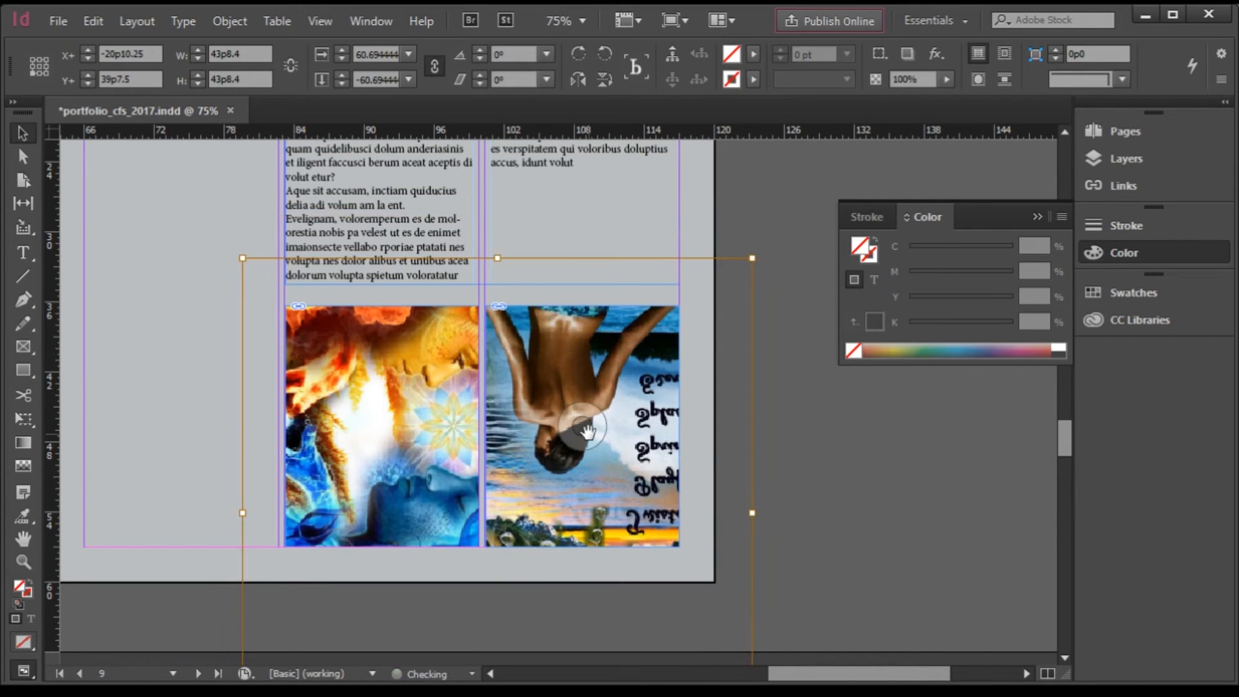
{"action": "left_click_drag", "start_coordinate": [587, 431], "coordinate": [595, 456]}
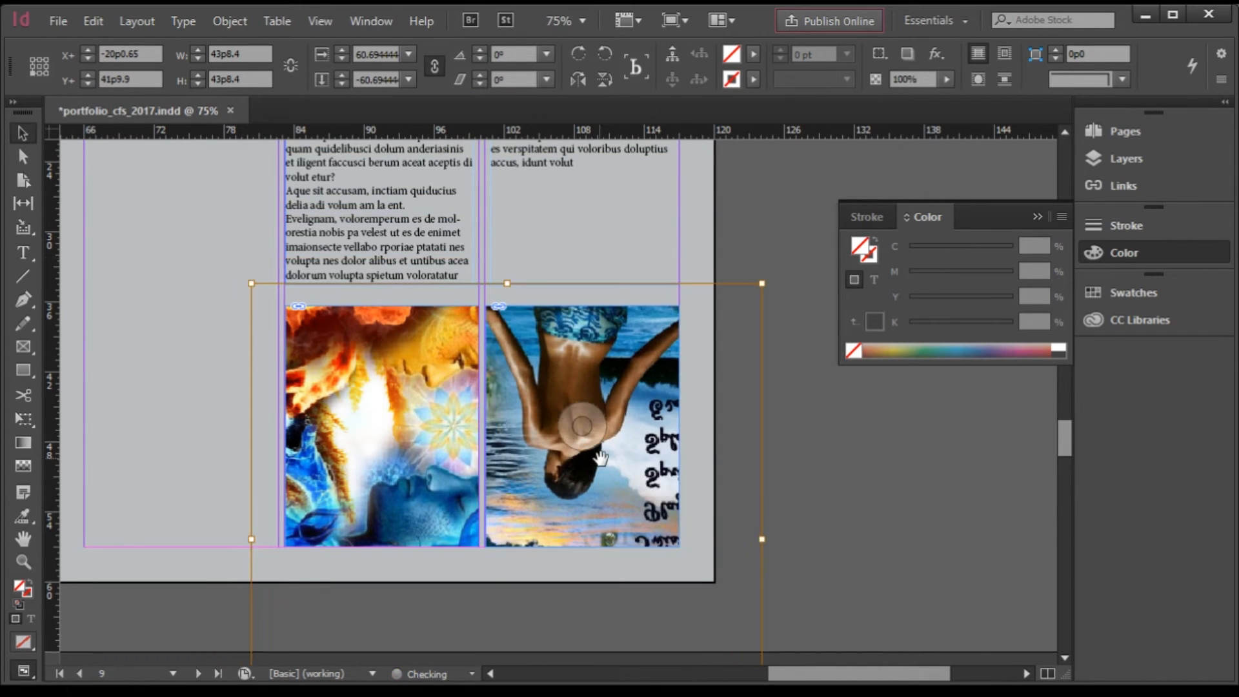
Try to flip the upside-down water image vertically within its frame
{"action": "left_click", "coordinate": [732, 463]}
{"action": "left_click", "coordinate": [572, 415]}
{"action": "left_click", "coordinate": [574, 412]}
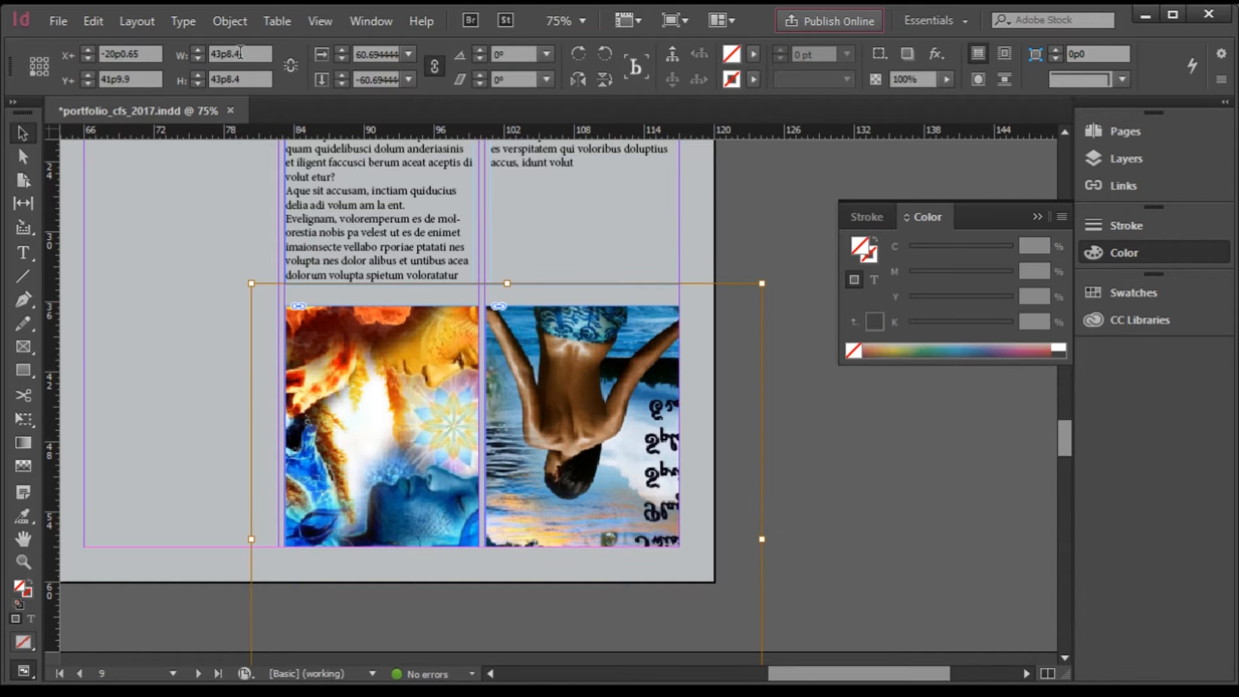
{"action": "left_click", "coordinate": [244, 26]}
{"action": "mouse_move", "coordinate": [331, 44]}
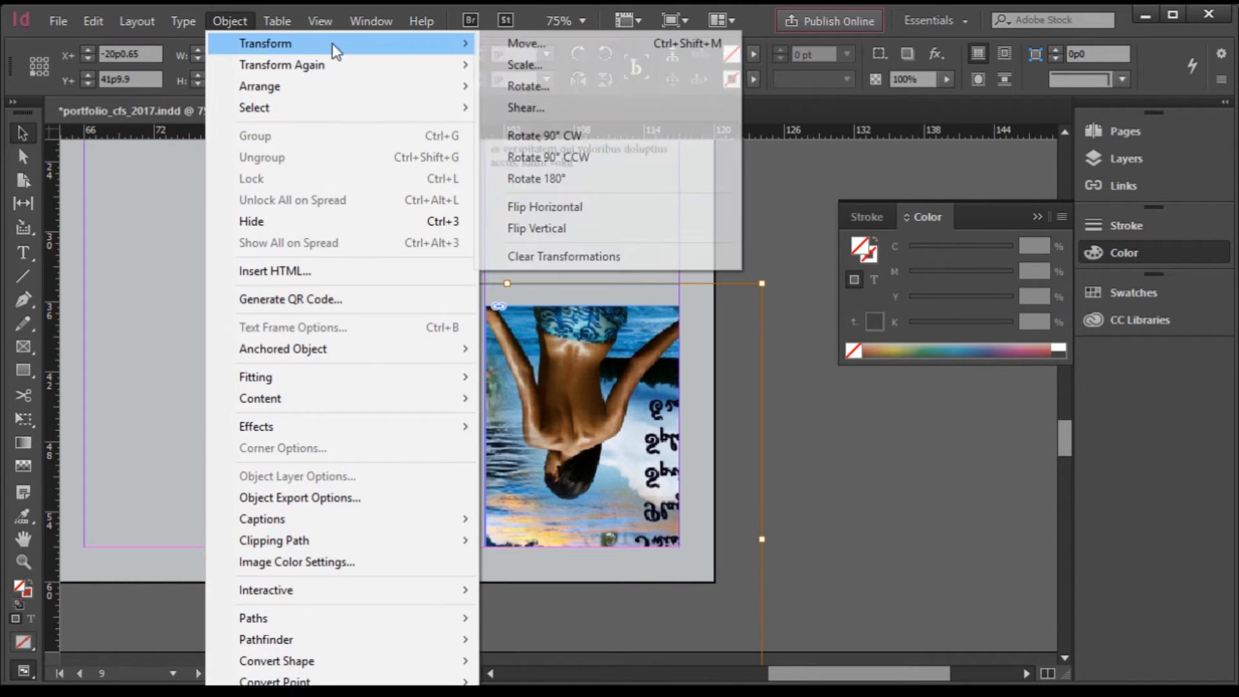
{"action": "left_click", "coordinate": [565, 231]}
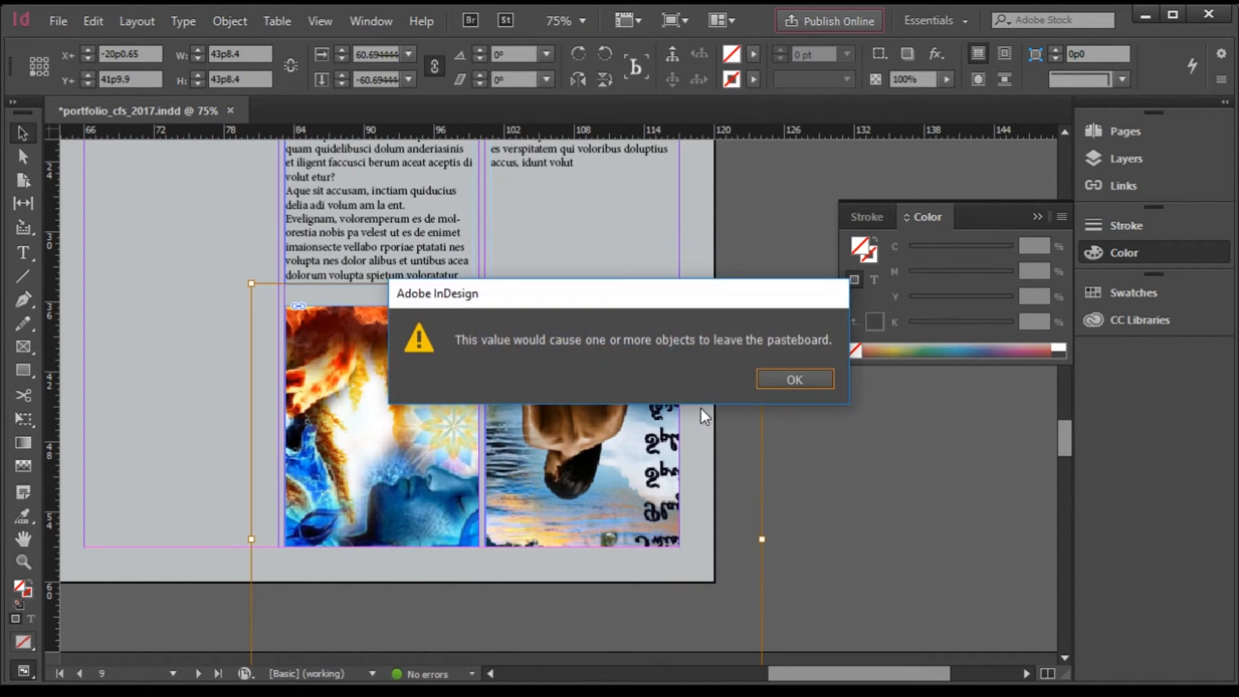
{"action": "left_click", "coordinate": [781, 378]}
Rotate the water picture frame 180° so the woman stands upright
{"action": "key", "text": "ctrl+minus"}
{"action": "key", "text": "ctrl+minus"}
{"action": "key", "text": "ctrl+minus"}
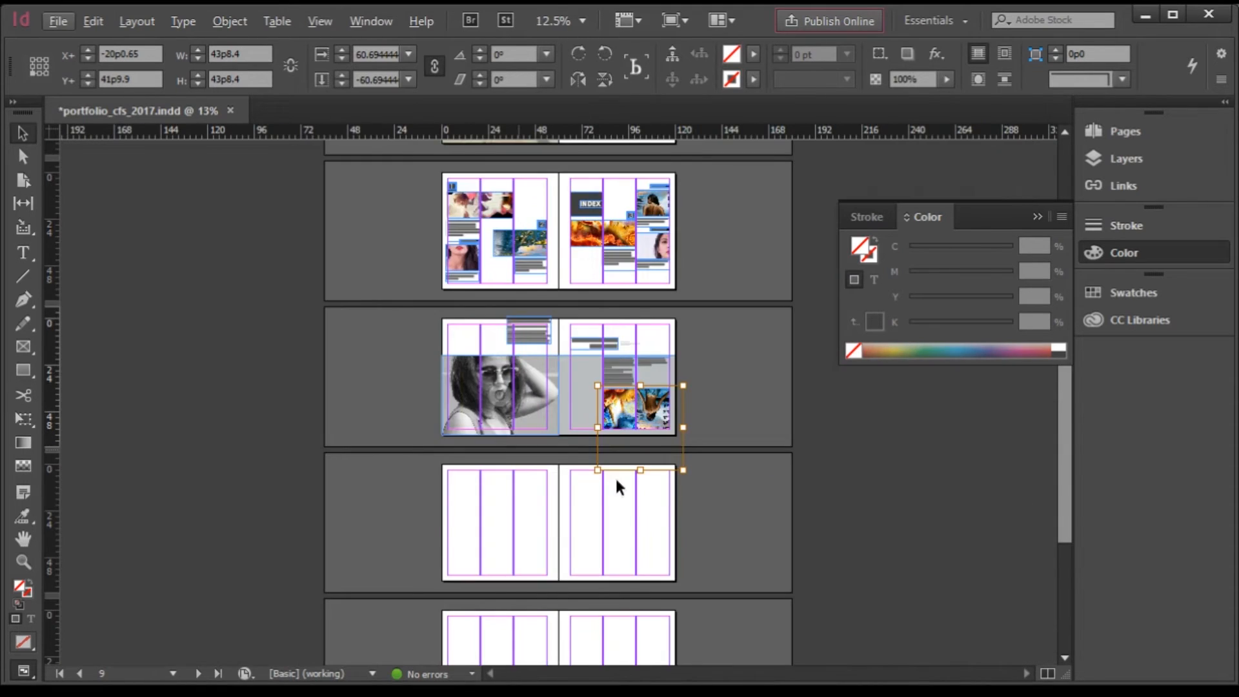
{"action": "key", "text": "ctrl+equal"}
{"action": "left_click", "coordinate": [830, 408]}
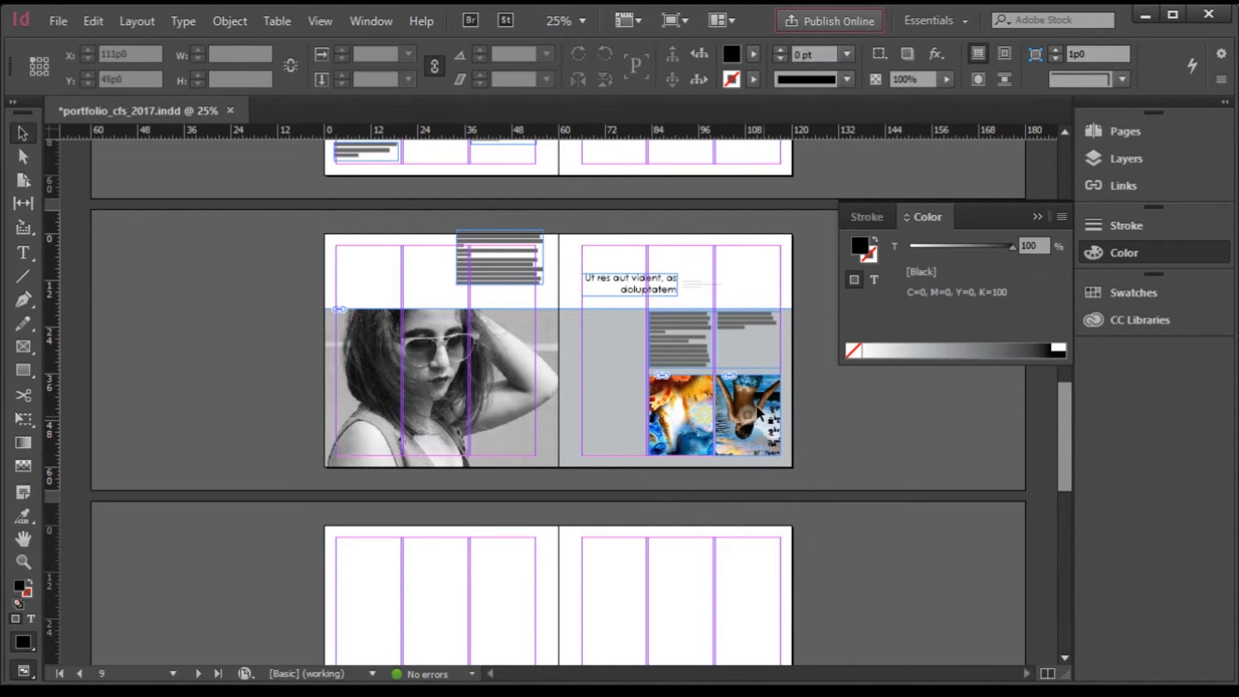
{"action": "left_click_drag", "start_coordinate": [757, 419], "coordinate": [710, 367]}
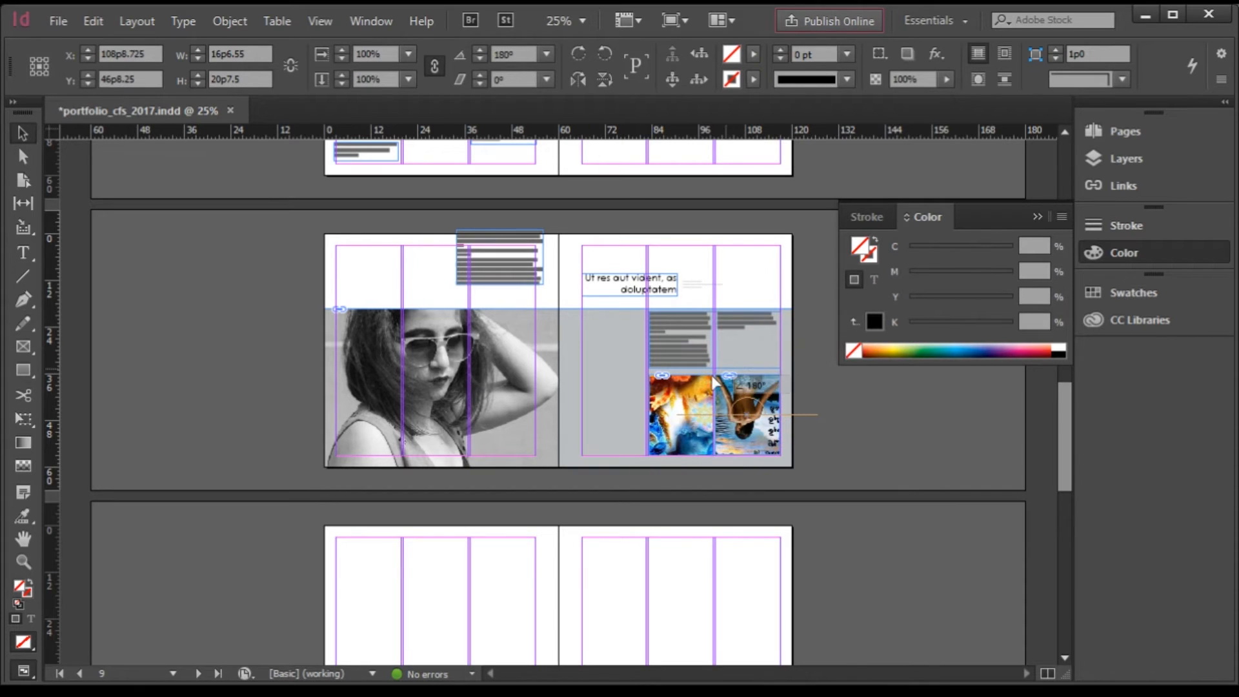
{"action": "left_click", "coordinate": [860, 442]}
Scale the fire image inside its frame down to about 46.5% and reposition it to show both faces
{"action": "scroll", "coordinate": [830, 427], "scroll_direction": "up", "scroll_amount": 2}
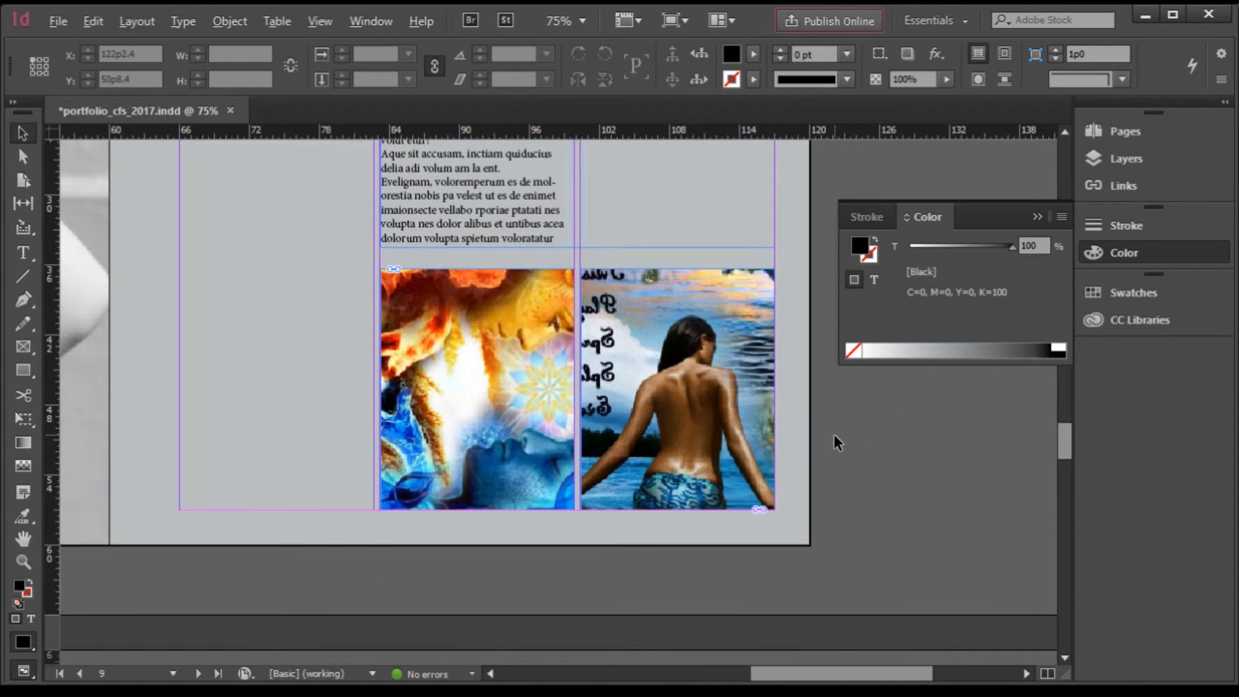
{"action": "key", "text": "alt"}
{"action": "left_click", "coordinate": [476, 389]}
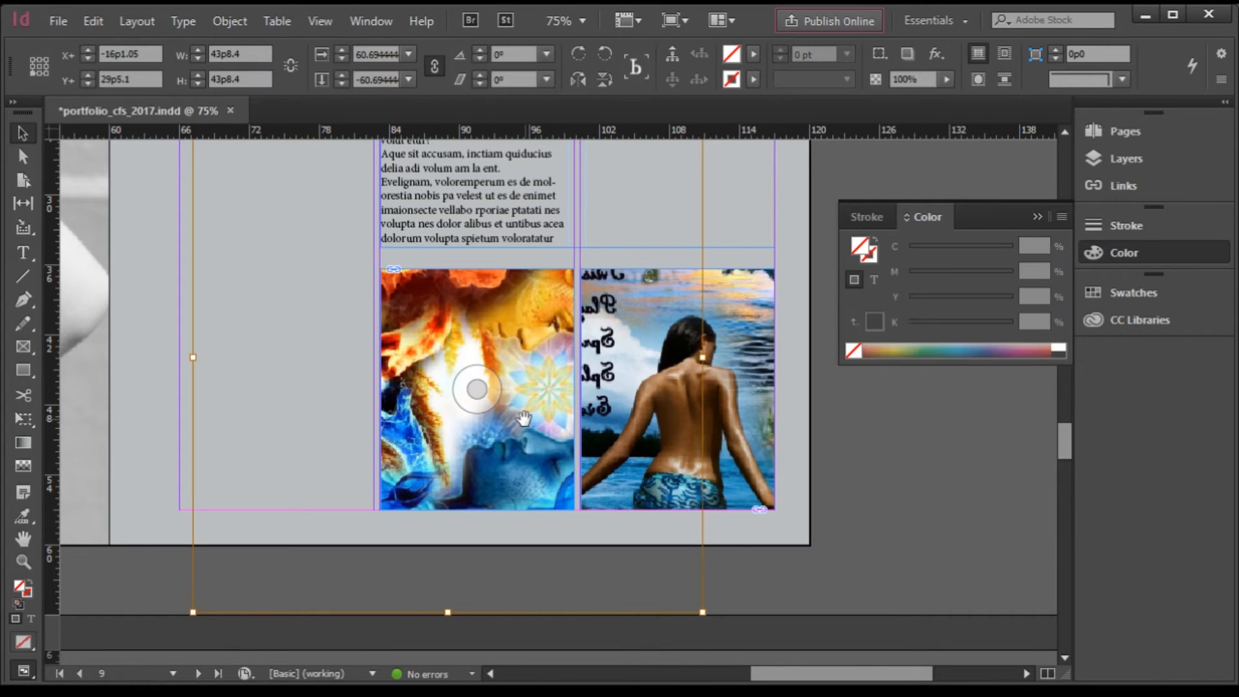
{"action": "left_click_drag", "start_coordinate": [702, 611], "coordinate": [643, 553]}
{"action": "left_click_drag", "start_coordinate": [485, 406], "coordinate": [481, 415]}
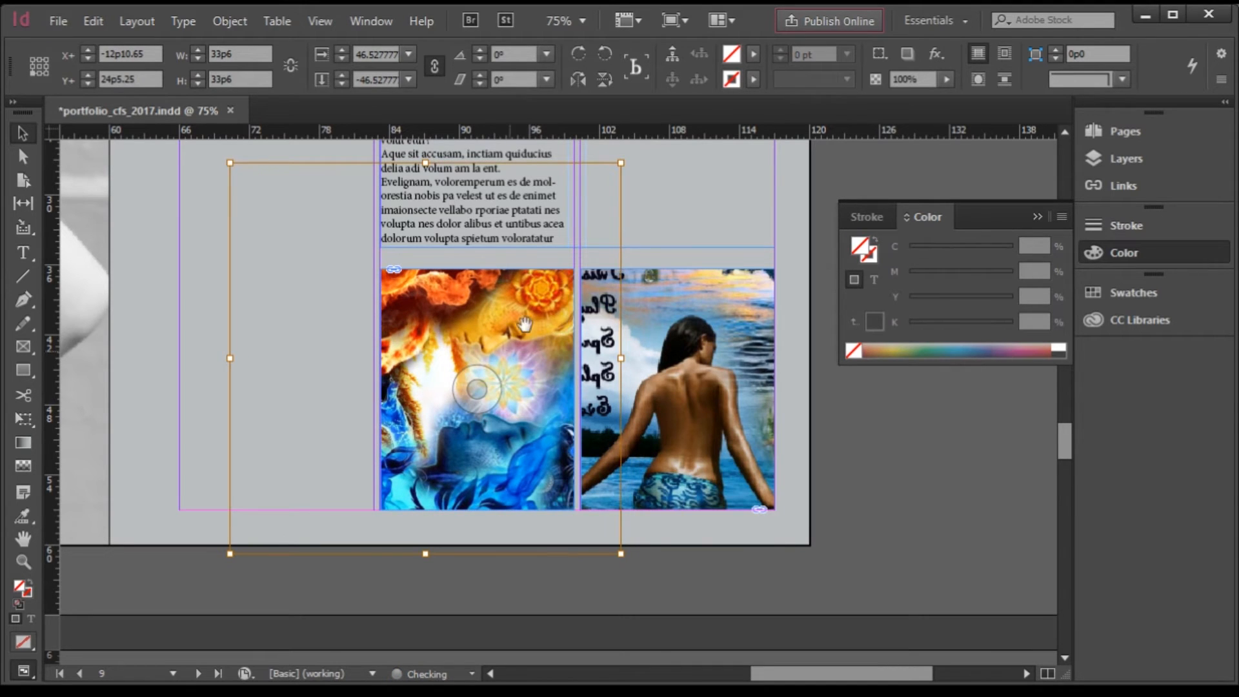
{"action": "left_click", "coordinate": [904, 467]}
Switch the document's screen mode to Preview and collapse the Color panel to check the spread
{"action": "scroll", "coordinate": [635, 503], "scroll_direction": "down", "scroll_amount": 1}
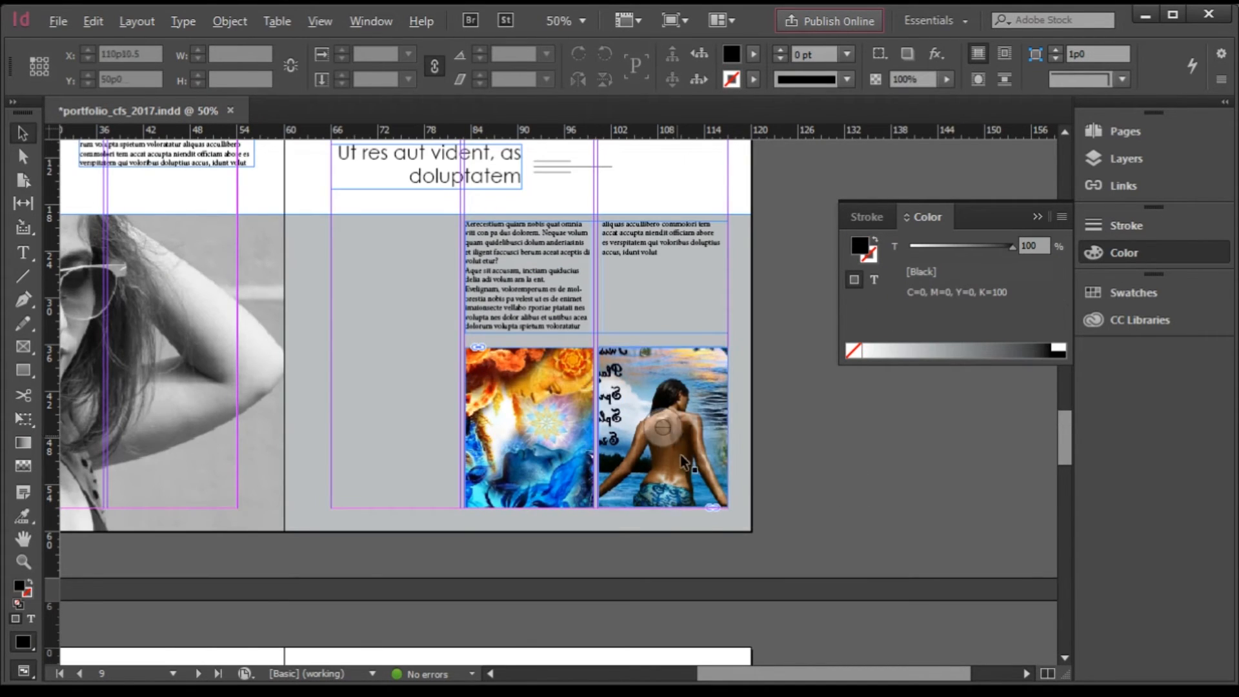
{"action": "scroll", "coordinate": [634, 366], "scroll_direction": "left", "scroll_amount": 2}
{"action": "scroll", "coordinate": [571, 422], "scroll_direction": "down", "scroll_amount": 1}
{"action": "scroll", "coordinate": [711, 324], "scroll_direction": "up", "scroll_amount": 1}
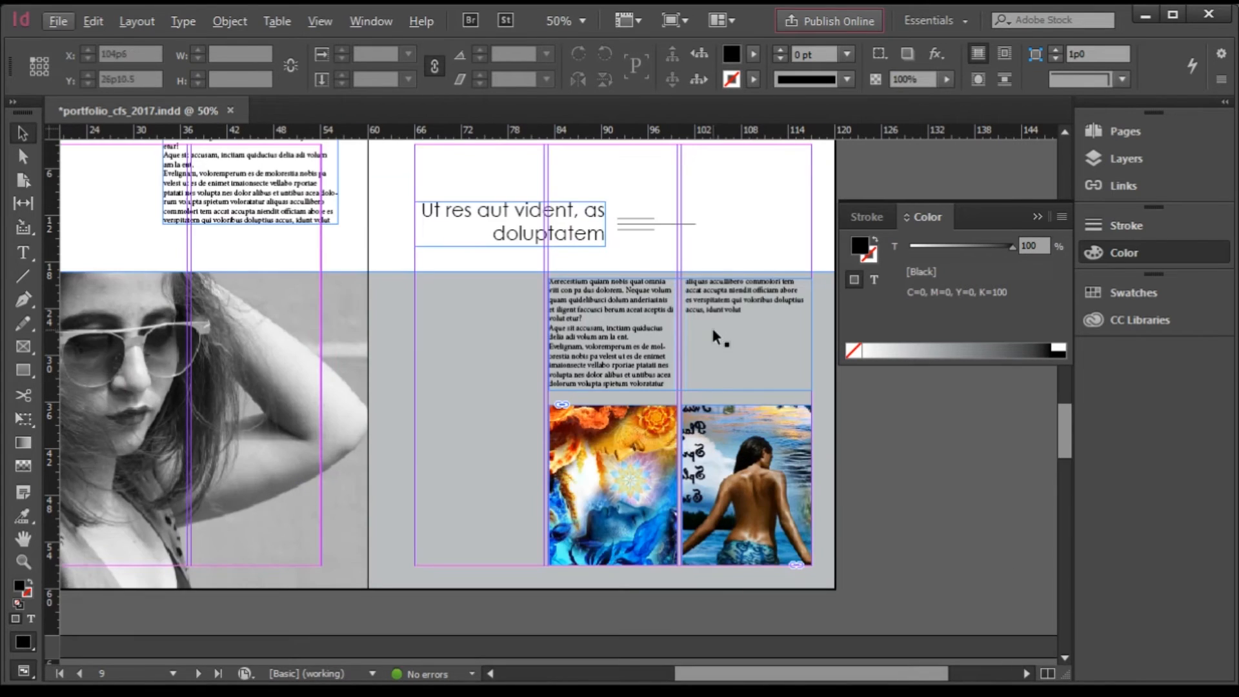
{"action": "scroll", "coordinate": [686, 318], "scroll_direction": "down", "scroll_amount": 1}
{"action": "scroll", "coordinate": [686, 319], "scroll_direction": "up", "scroll_amount": 1}
{"action": "left_click", "coordinate": [674, 20]}
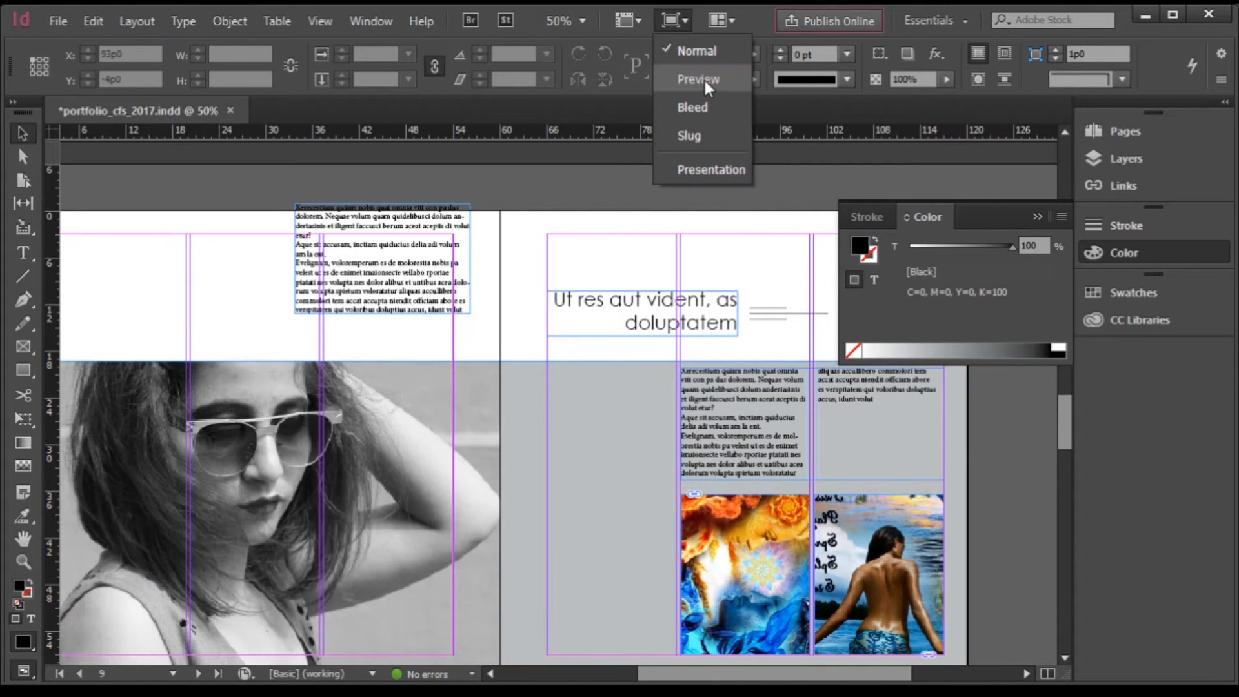
{"action": "left_click", "coordinate": [698, 79]}
{"action": "scroll", "coordinate": [616, 326], "scroll_direction": "down", "scroll_amount": 2}
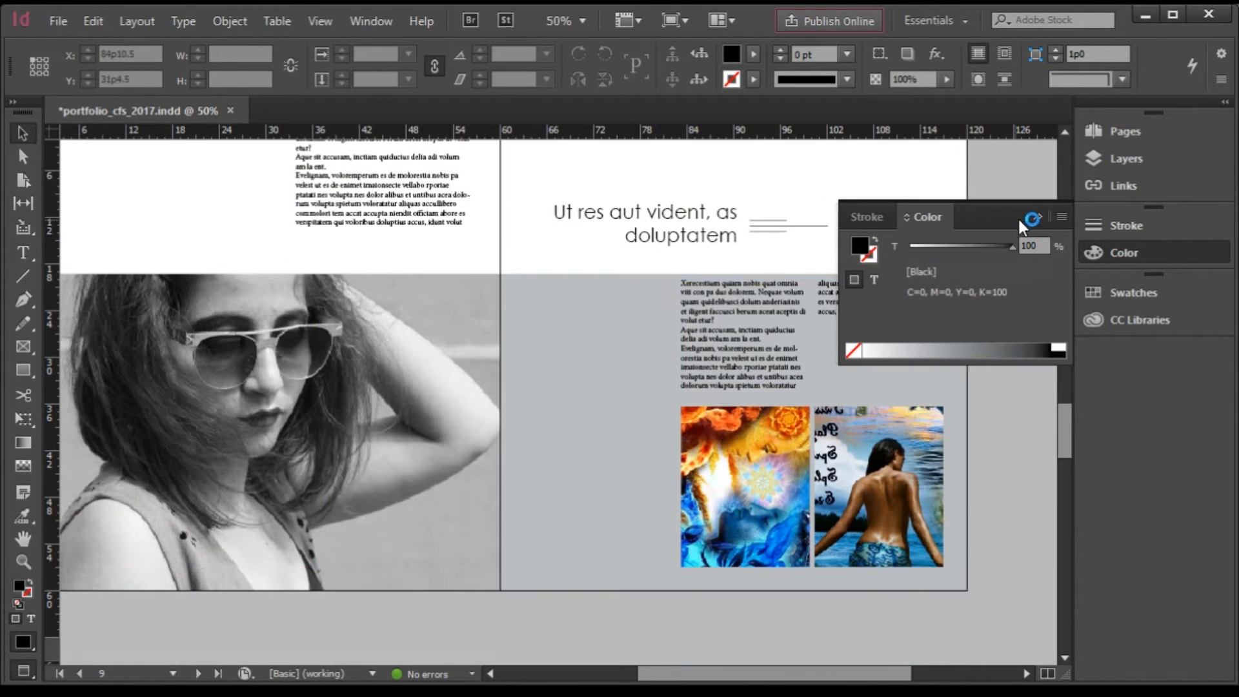
{"action": "left_click", "coordinate": [1028, 253]}
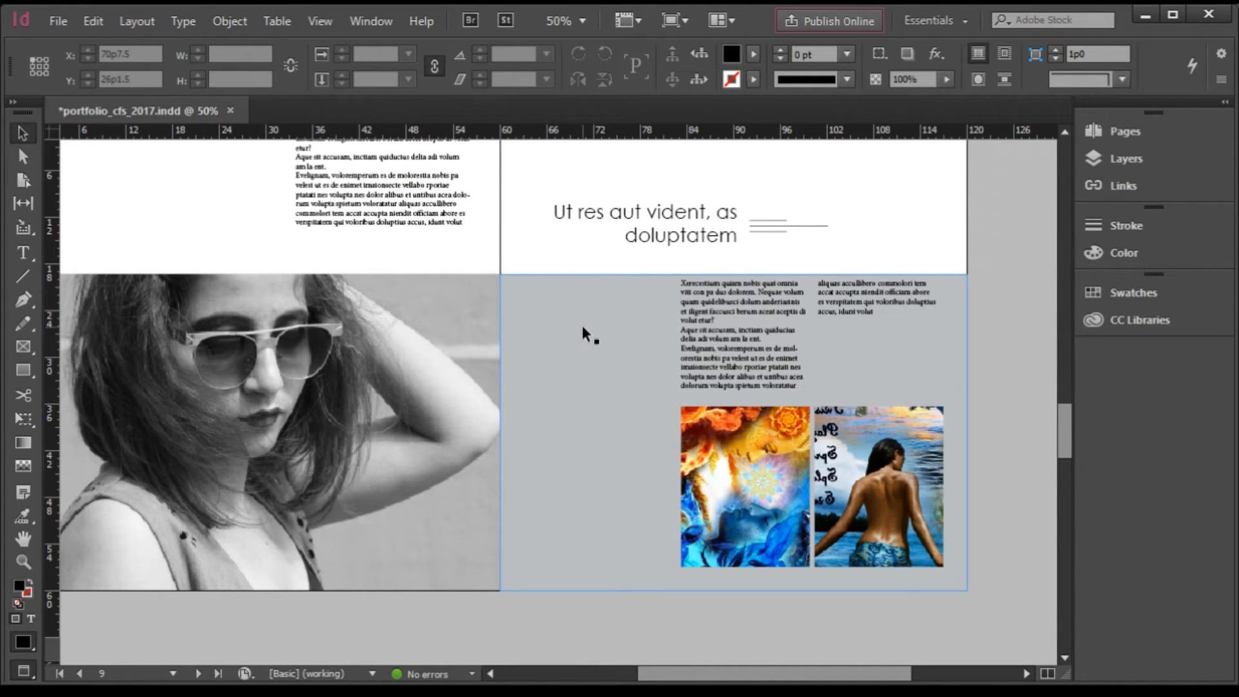
Extend the gray background rectangle's top edge upward to about 17p9, making the rectangle about 42p3 high
{"action": "left_click", "coordinate": [687, 318]}
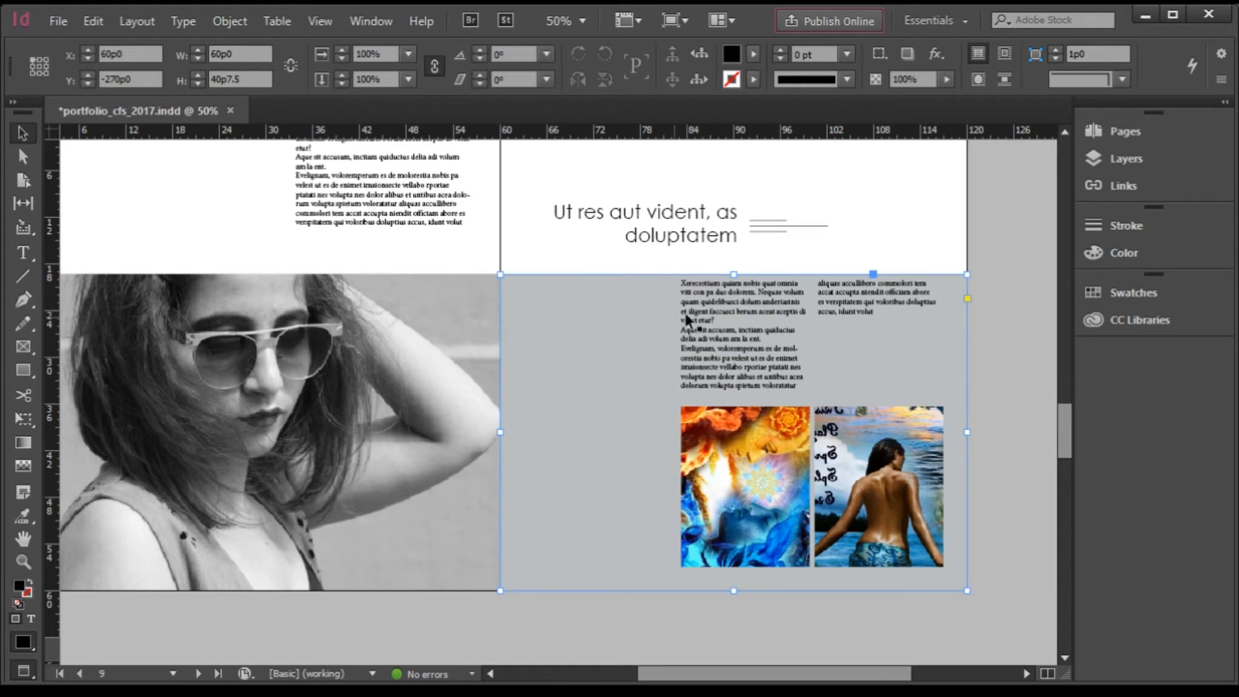
{"action": "left_click_drag", "start_coordinate": [734, 274], "coordinate": [733, 262]}
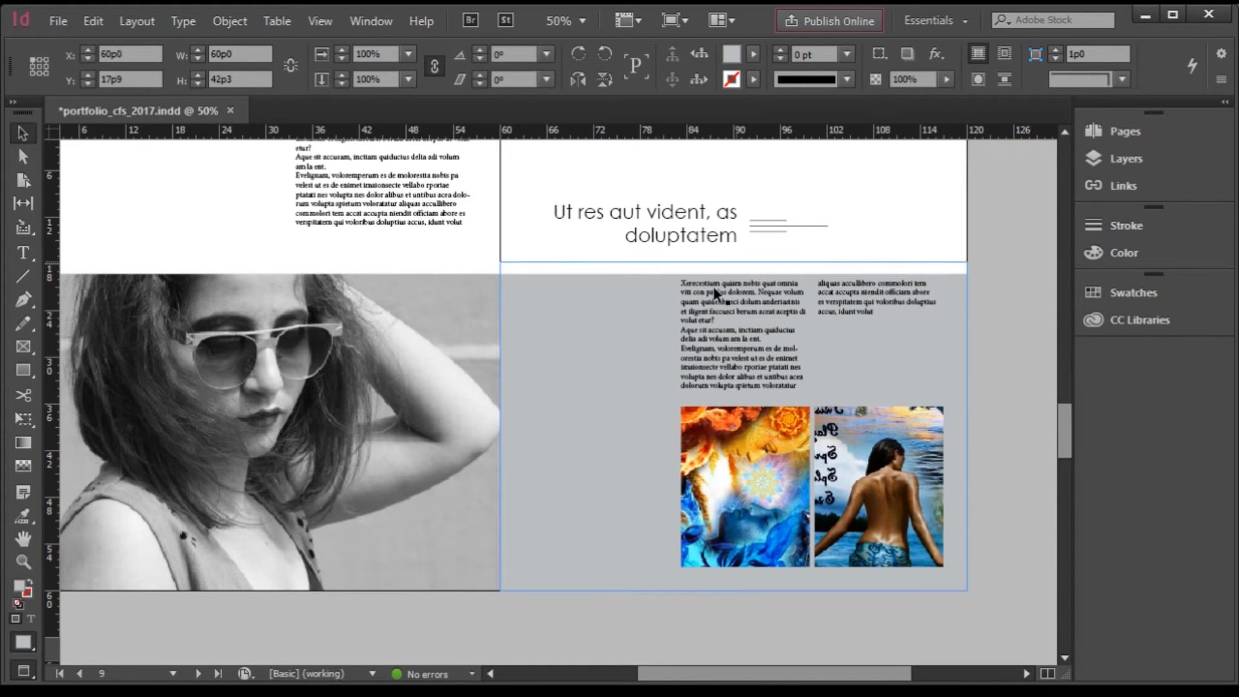
{"action": "left_click", "coordinate": [1001, 384]}
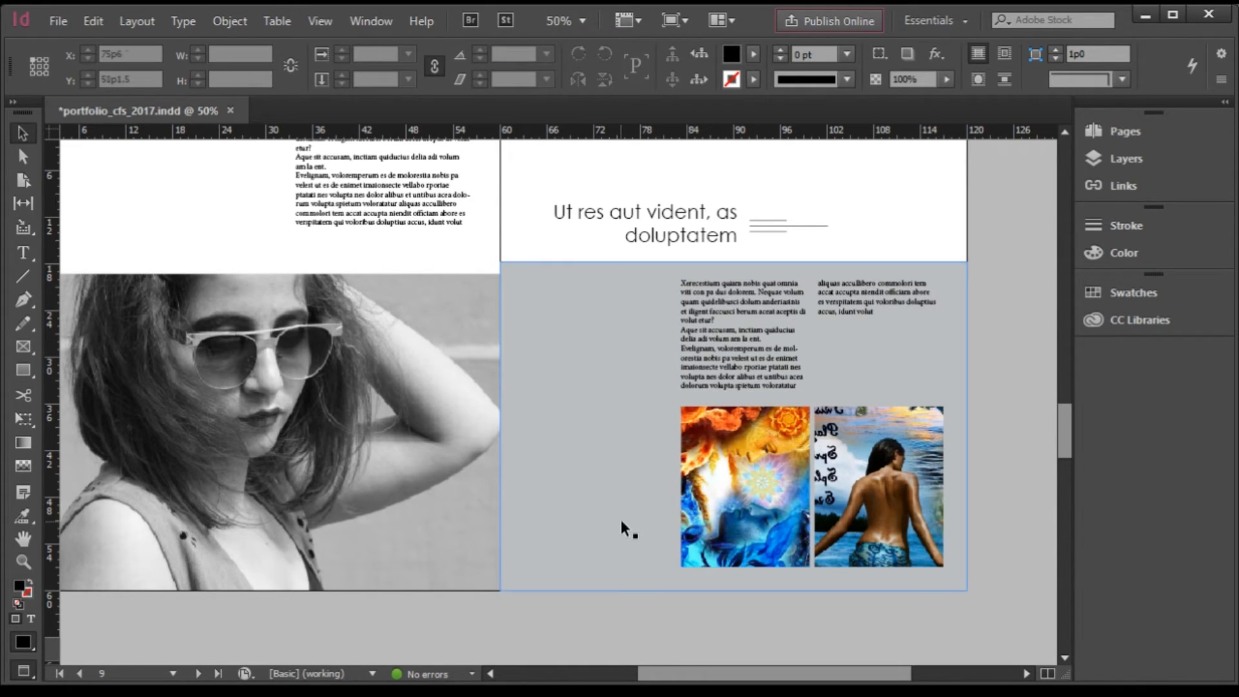
Try to replace the text in the frame above the portrait with an opening excerpt copied from the gray page's text
{"action": "scroll", "coordinate": [621, 520], "scroll_direction": "up", "scroll_amount": 3}
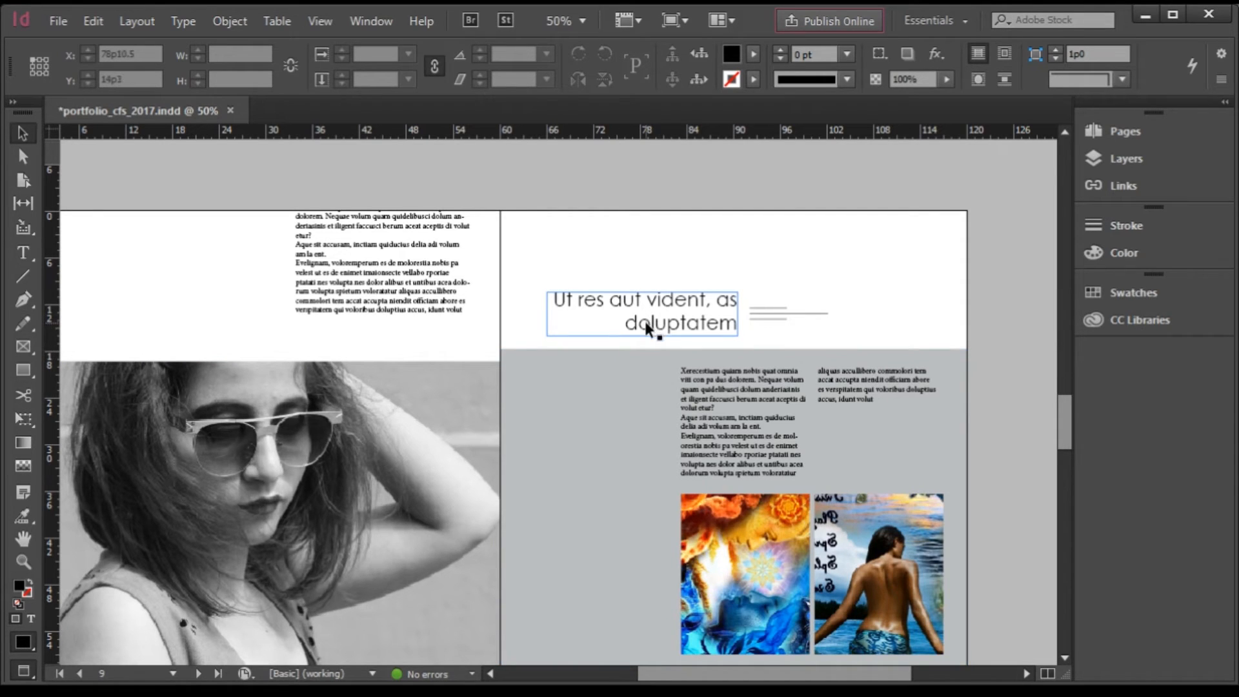
{"action": "double_click", "coordinate": [686, 397]}
{"action": "mouse_move", "coordinate": [683, 398]}
{"action": "left_mouse_down"}
{"action": "mouse_move", "coordinate": [714, 425]}
{"action": "mouse_move", "coordinate": [729, 408]}
{"action": "mouse_move", "coordinate": [663, 370]}
{"action": "mouse_move", "coordinate": [715, 413]}
{"action": "mouse_move", "coordinate": [678, 416]}
{"action": "left_mouse_up"}
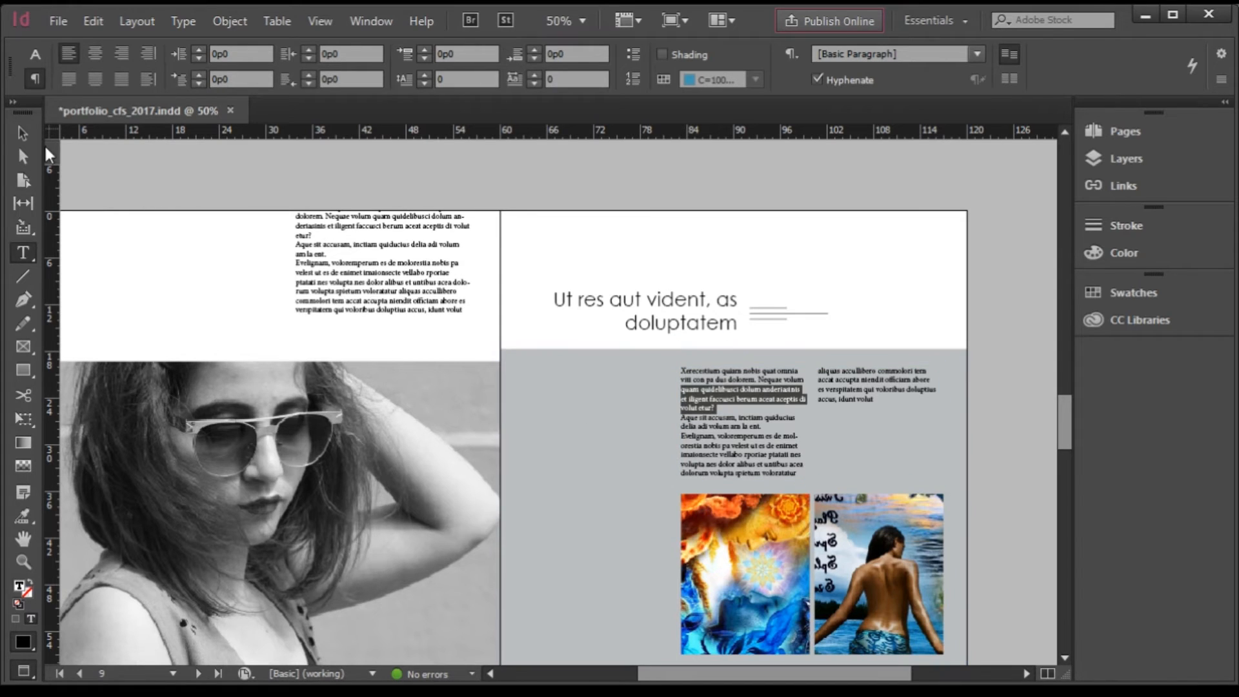
{"action": "key", "text": "Escape"}
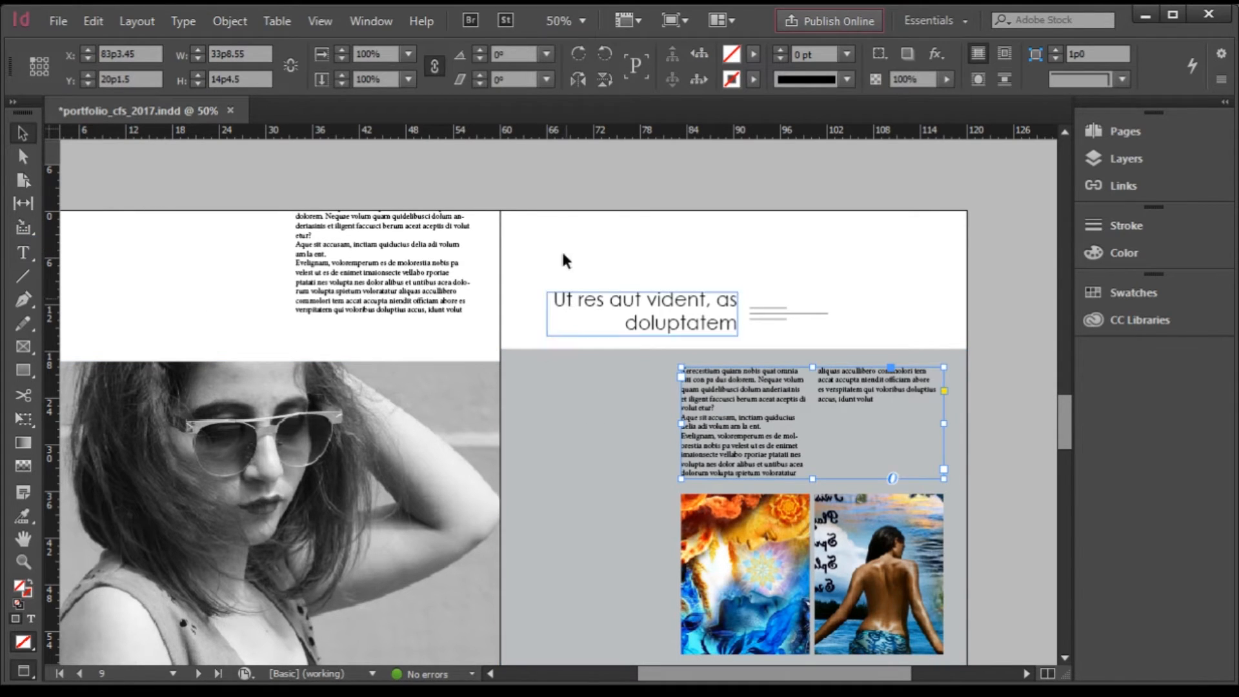
{"action": "double_click", "coordinate": [349, 247]}
{"action": "key", "text": "ctrl+a"}
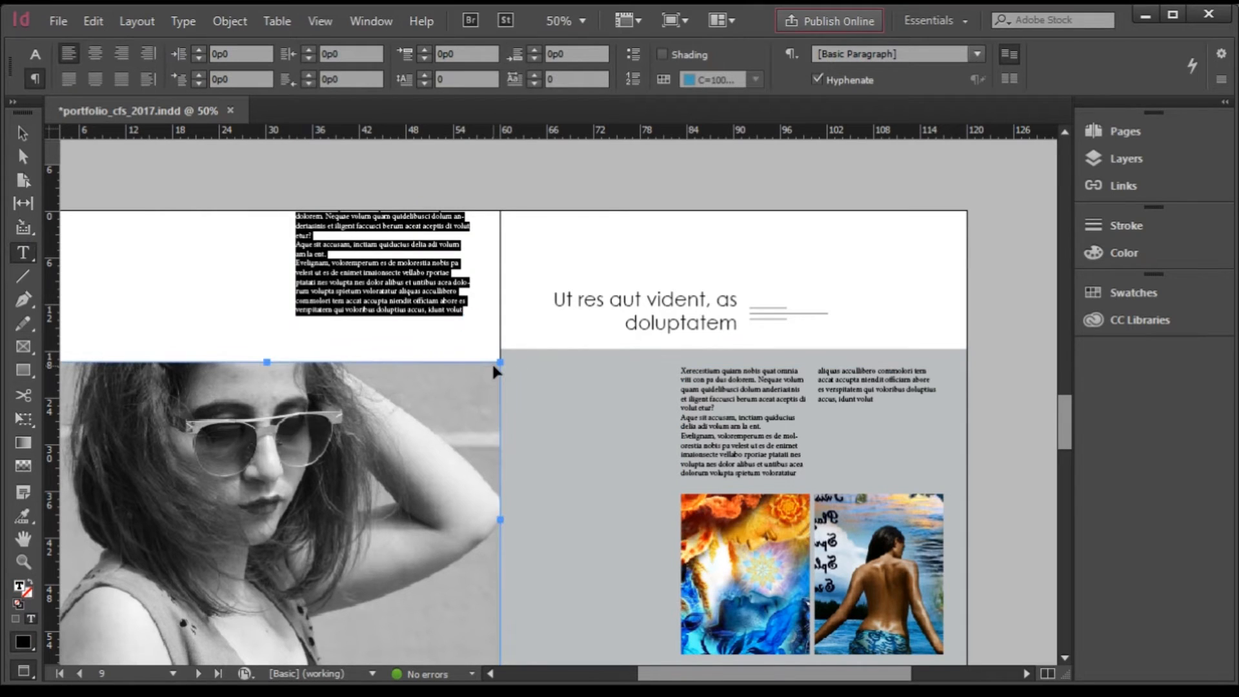
{"action": "type", "text": "Xerecestium quiam nobis quat omnia viti con pa dus quam quidelibusci dolum anderiastnis et iligent faccusci berum aceat aceptis di volut etur?"}
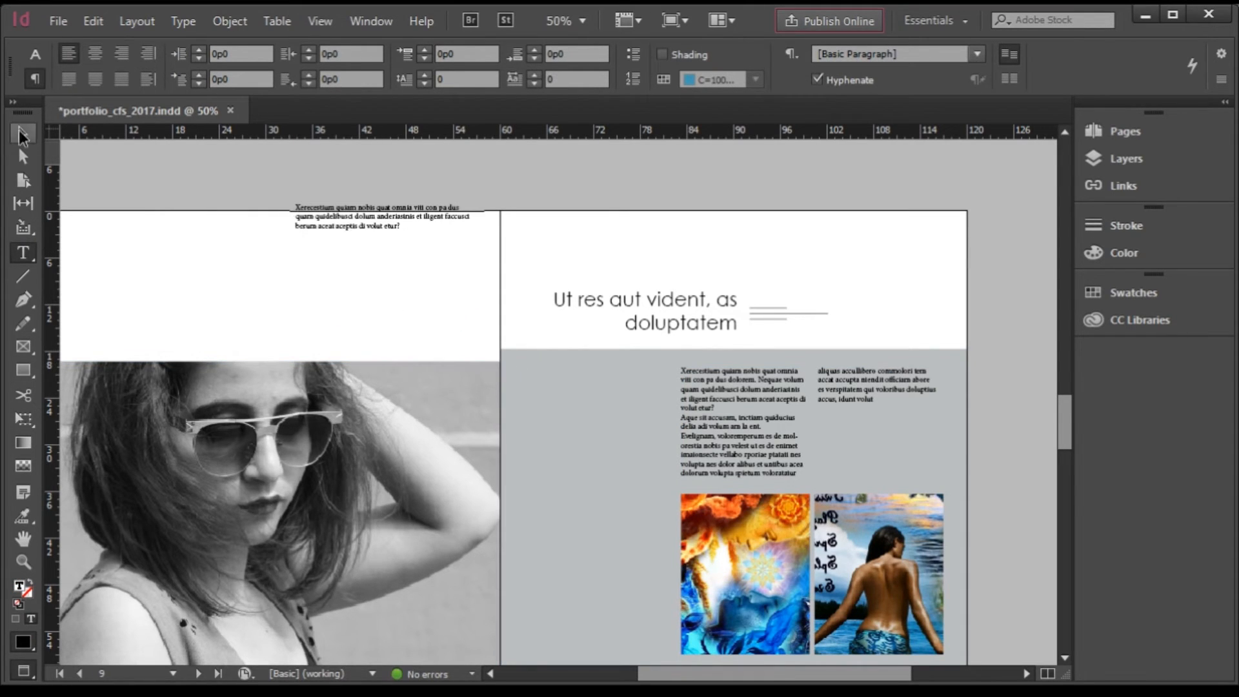
{"action": "left_click", "coordinate": [20, 133]}
{"action": "double_click", "coordinate": [307, 217]}
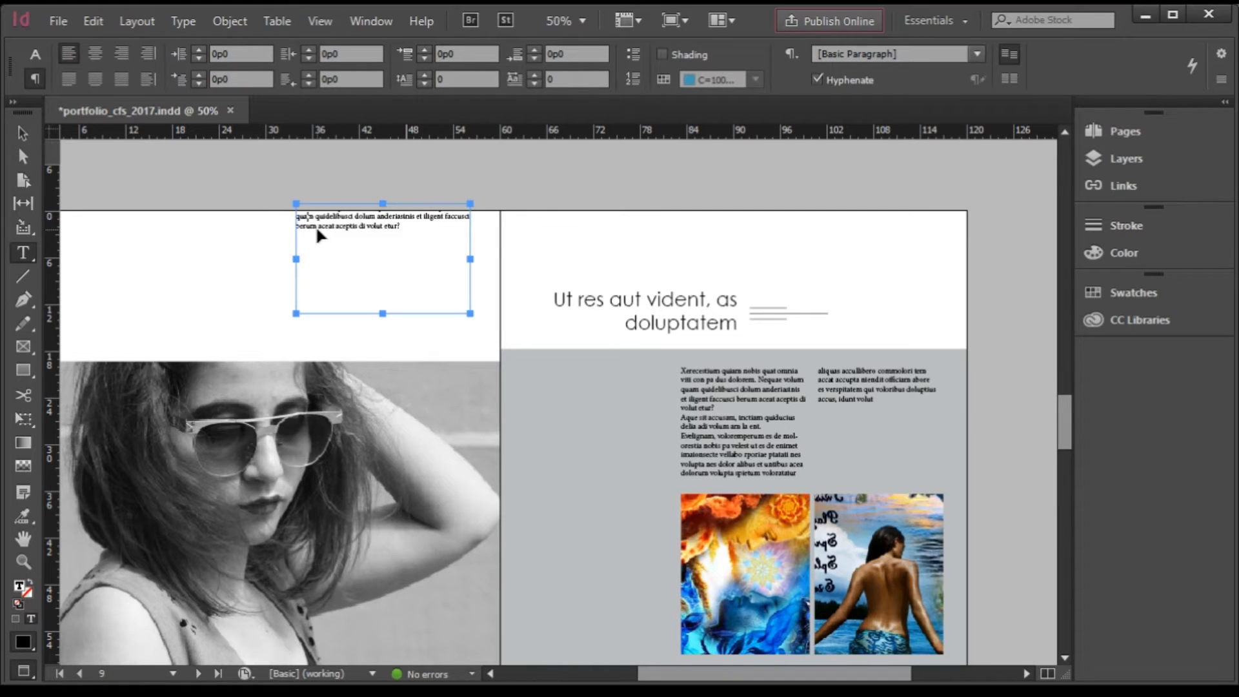
{"action": "key", "text": "ctrl+a"}
{"action": "left_click", "coordinate": [383, 254]}
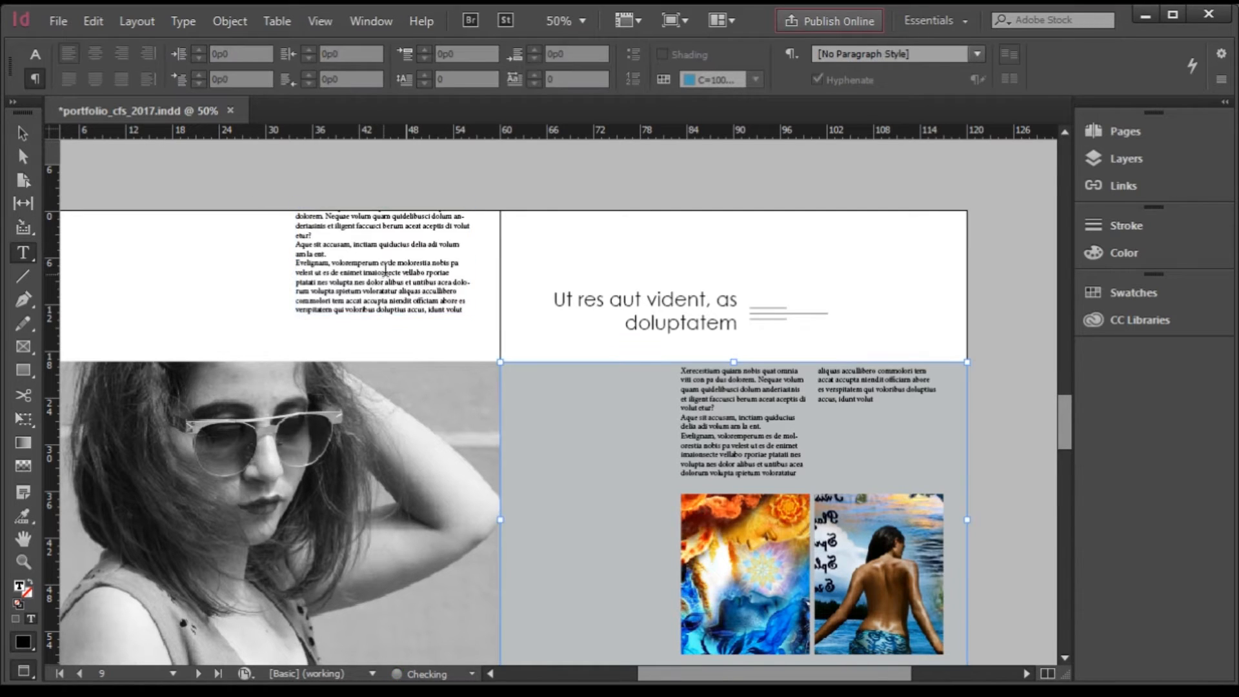
Delete everything after the first paragraph in the text frame above the portrait and right-align the remaining paragraph
{"action": "left_click_drag", "start_coordinate": [306, 238], "coordinate": [493, 395]}
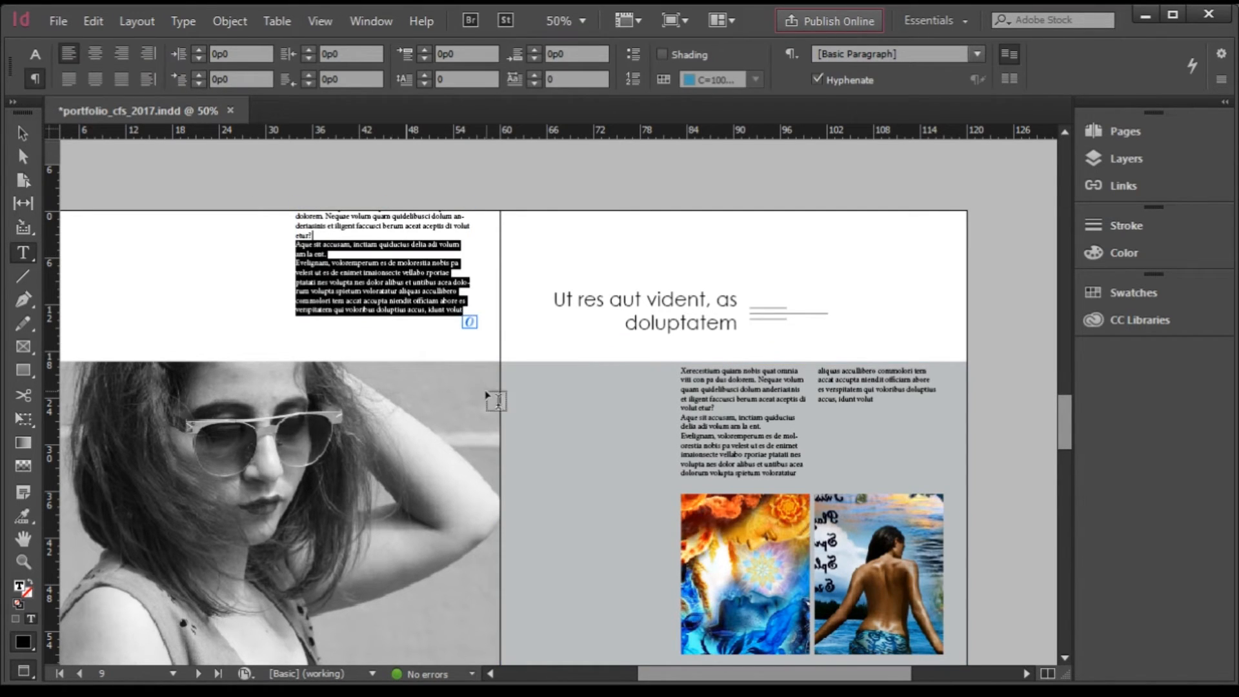
{"action": "key", "text": "BackSpace"}
{"action": "key", "text": "ctrl+a"}
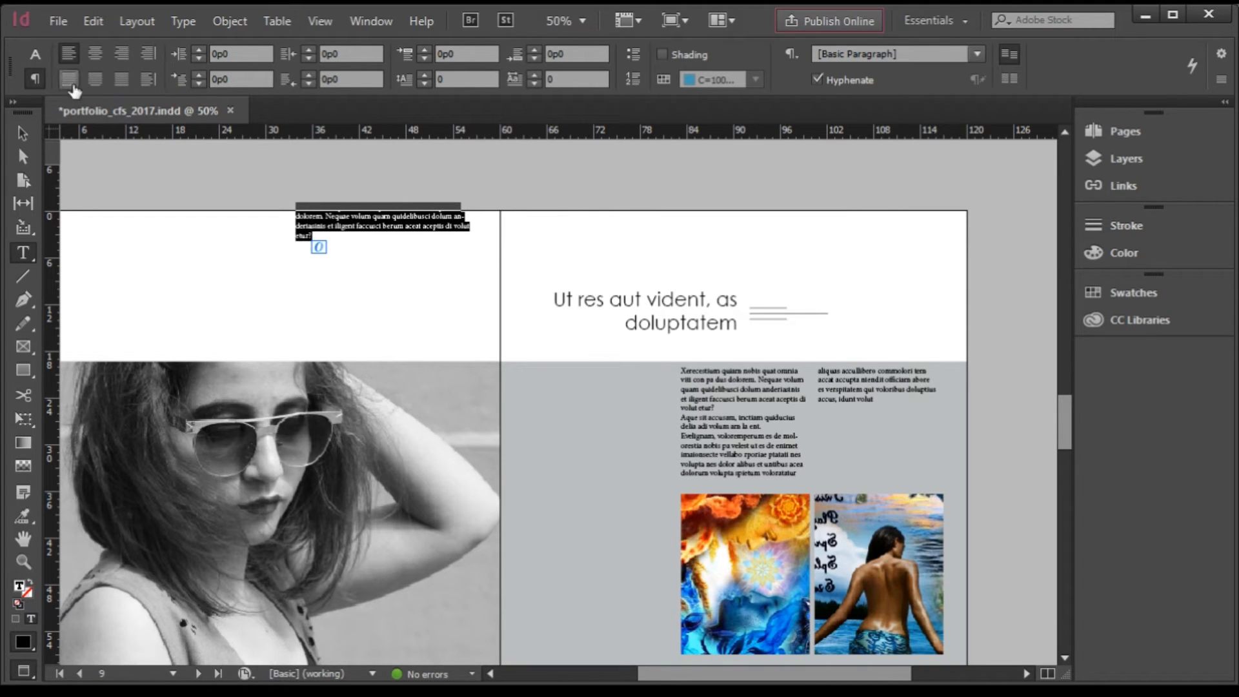
{"action": "left_click", "coordinate": [122, 57]}
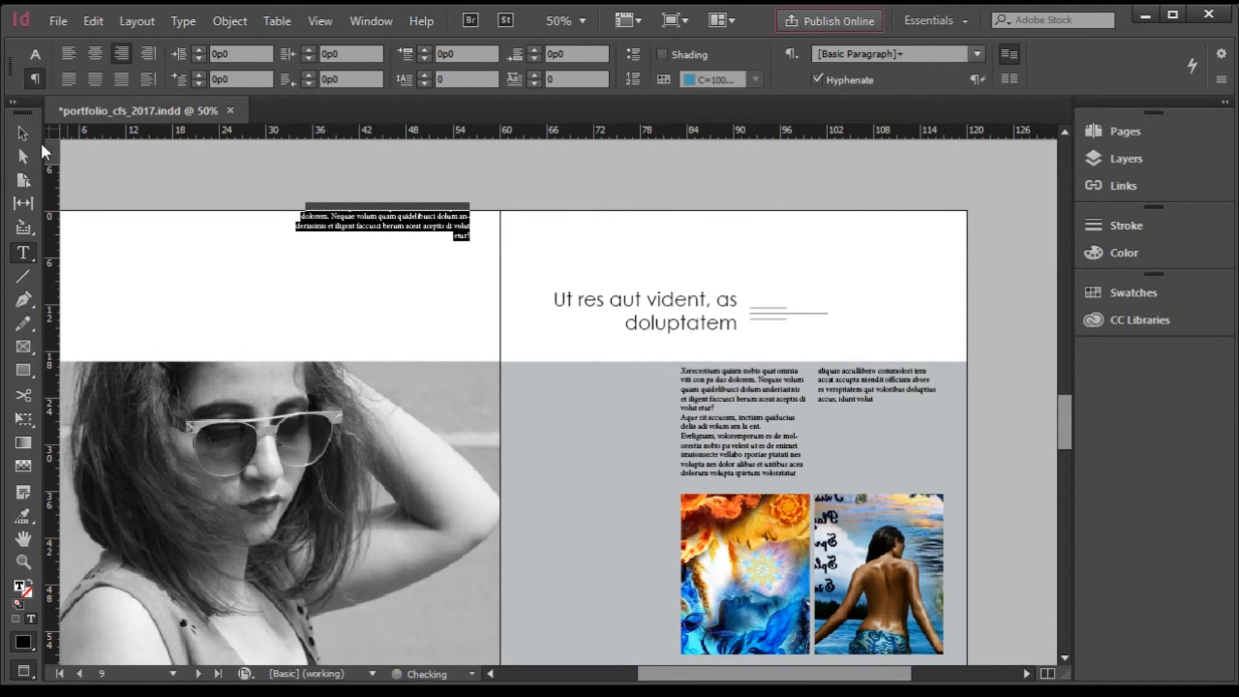
Narrow the right-aligned text frame to about 16p6.5 and move it beside the fire image at about X 66p0, Y 36p4.5
{"action": "left_click", "coordinate": [26, 134]}
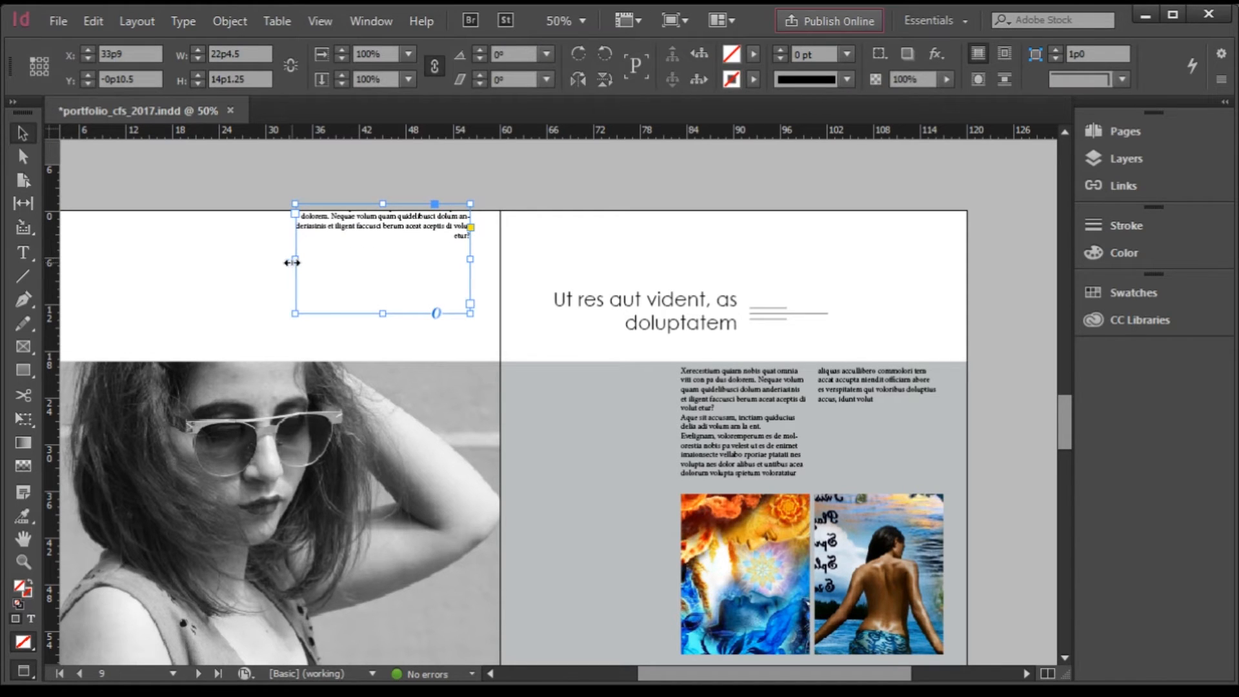
{"action": "left_click_drag", "start_coordinate": [292, 262], "coordinate": [341, 262]}
{"action": "left_click_drag", "start_coordinate": [429, 226], "coordinate": [634, 533]}
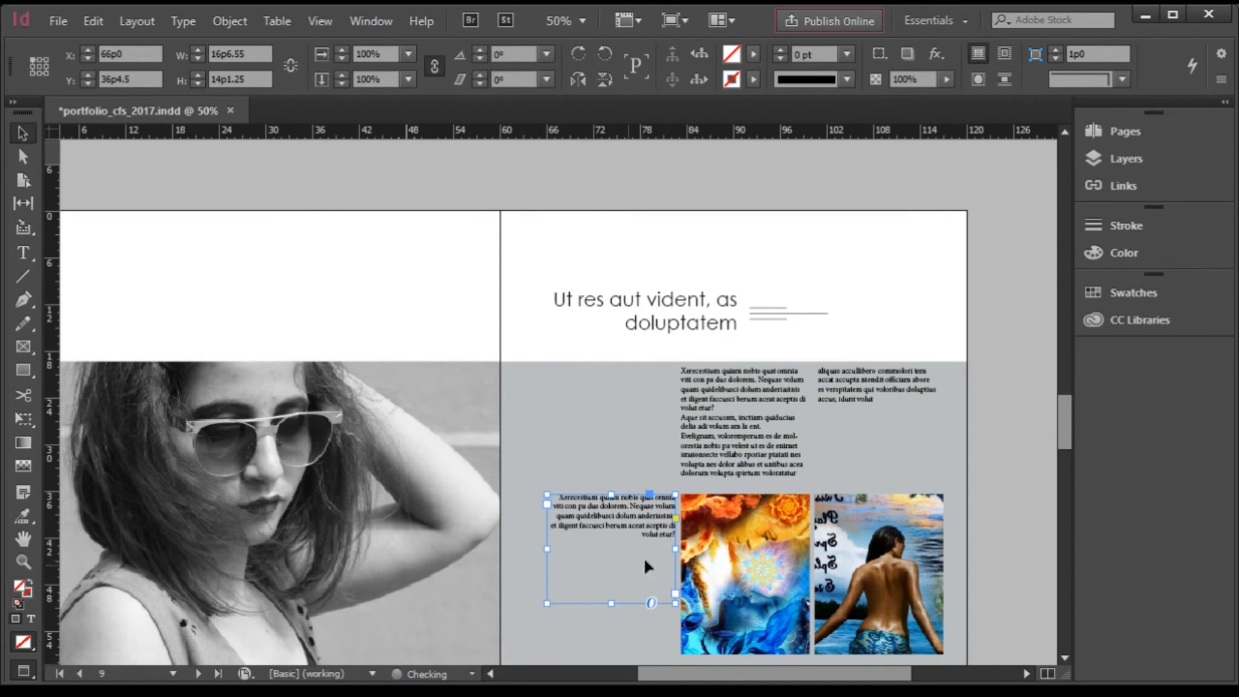
{"action": "scroll", "coordinate": [983, 484], "scroll_direction": "down", "scroll_amount": 2}
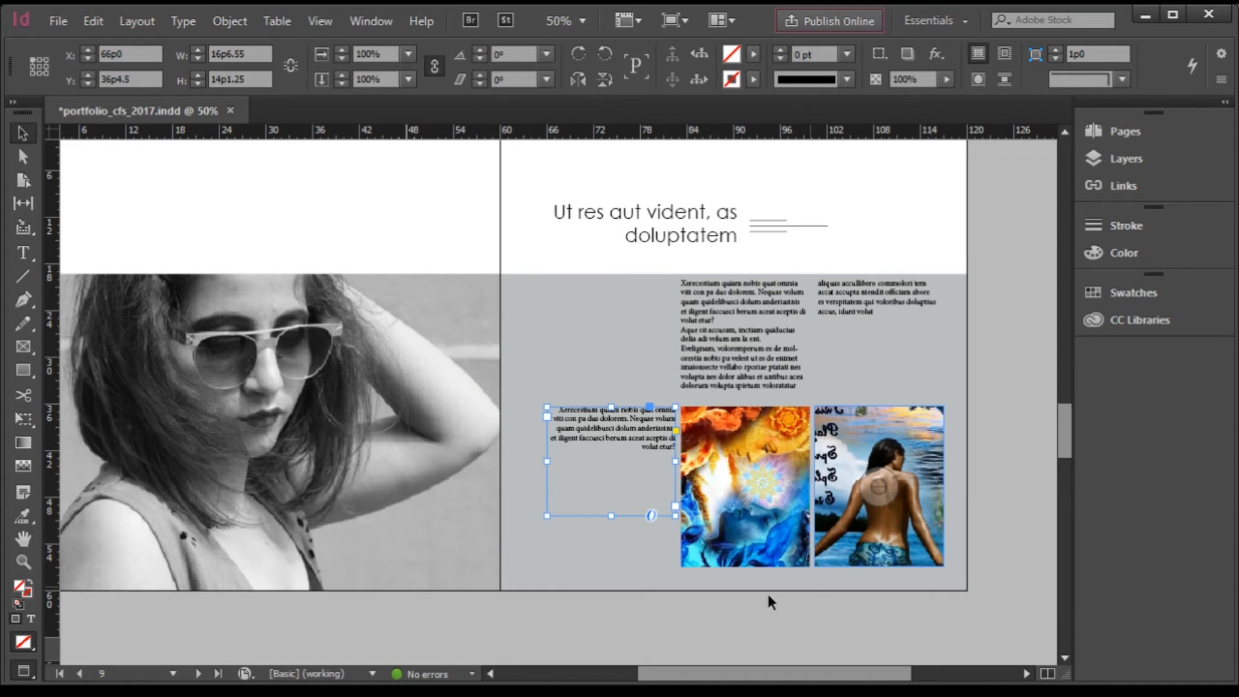
{"action": "left_click", "coordinate": [600, 638]}
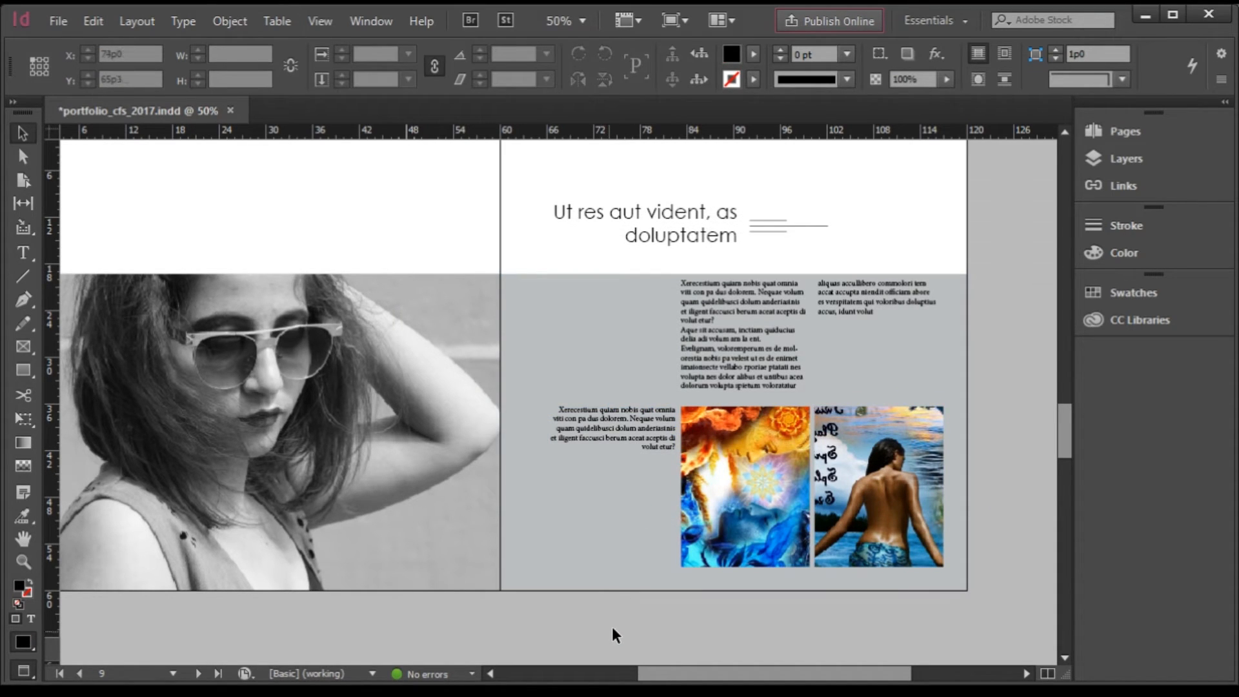
Replace the portrait with the "Divine flame or Destructive fire" image, fitted to fill its frame proportionally
{"action": "key", "text": "ctrl+minus"}
{"action": "scroll", "coordinate": [682, 466], "scroll_direction": "up", "scroll_amount": 1}
{"action": "scroll", "coordinate": [657, 489], "scroll_direction": "down", "scroll_amount": 1}
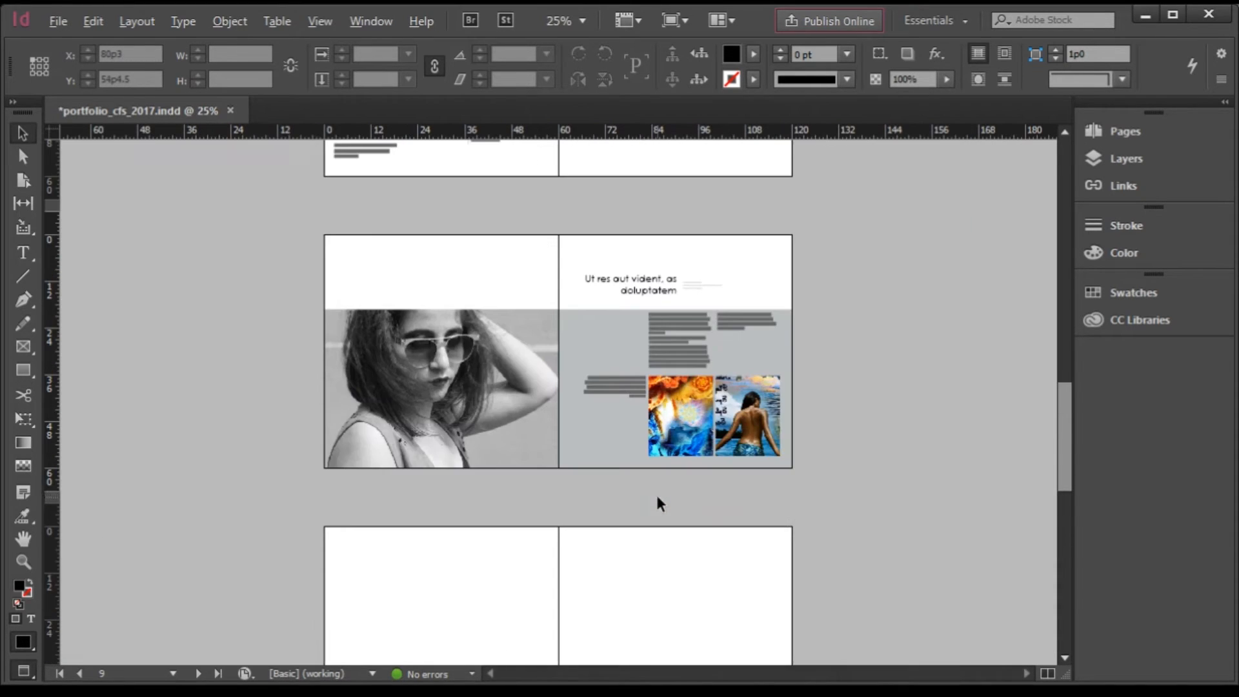
{"action": "scroll", "coordinate": [610, 383], "scroll_direction": "up", "scroll_amount": 1}
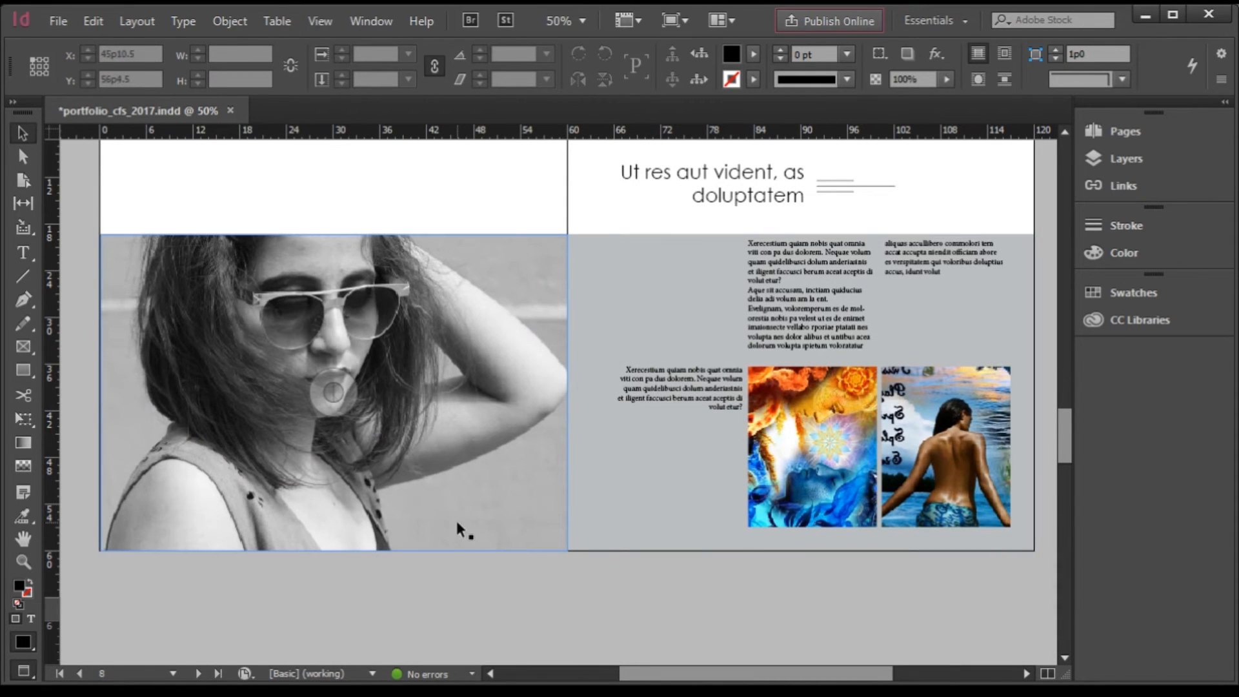
{"action": "left_click", "coordinate": [407, 409]}
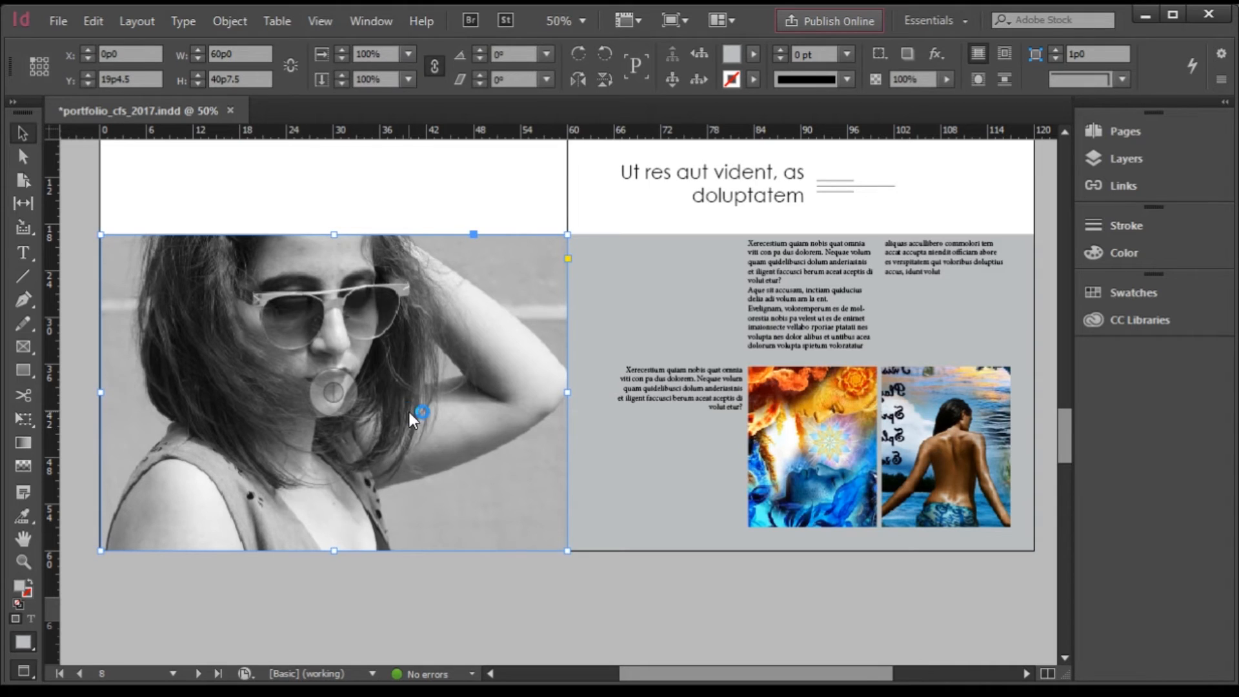
{"action": "key", "text": "ctrl+d"}
{"action": "double_click", "coordinate": [479, 238]}
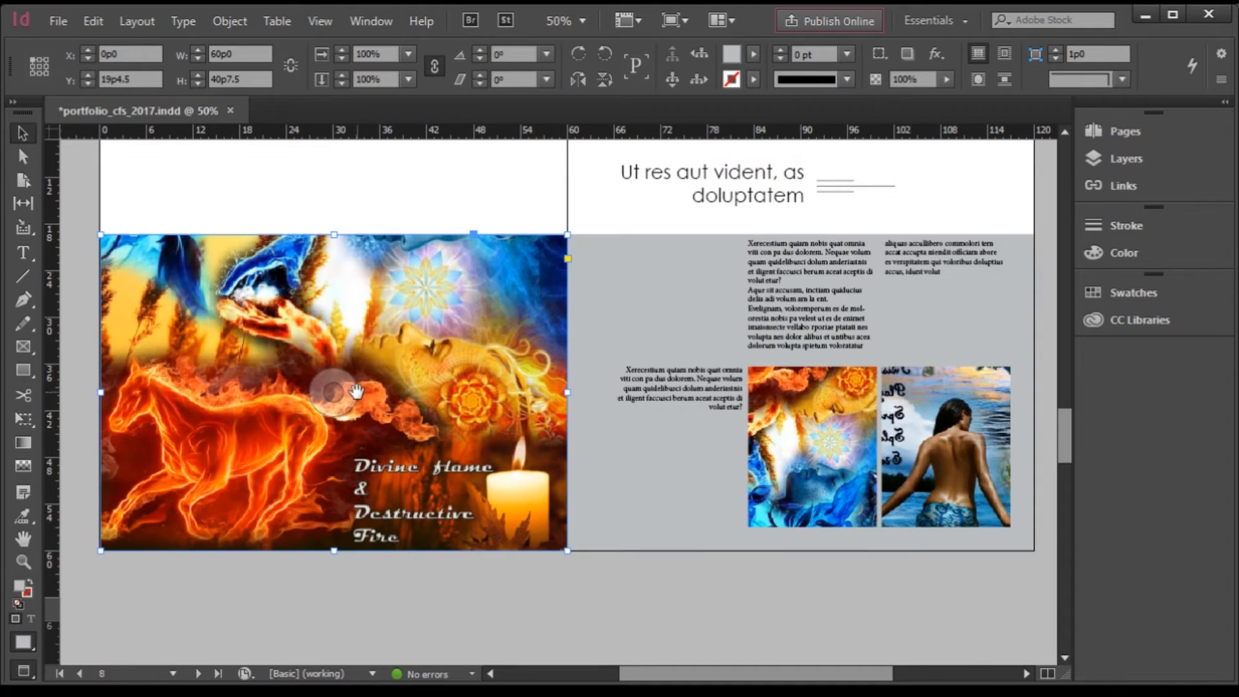
{"action": "key", "text": "ctrl+alt+shift+c"}
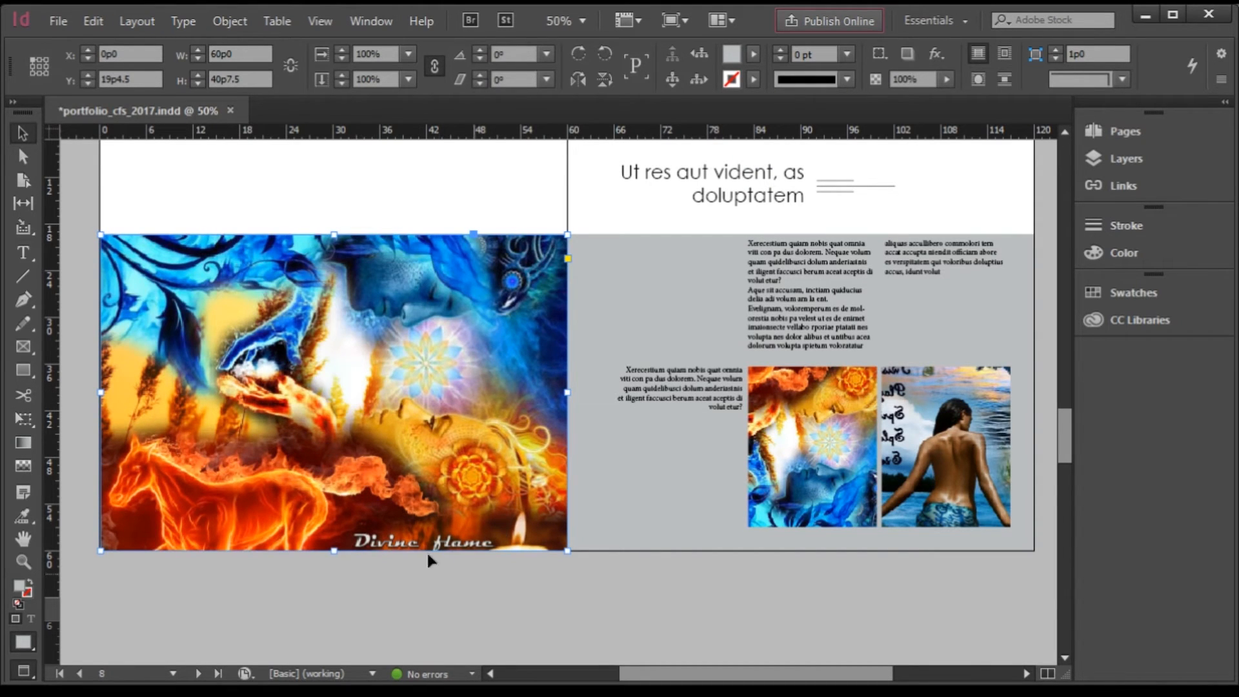
Enlarge the large fire image from its center inside its frame to about 92.4%, making it about 66p6 wide
{"action": "left_click", "coordinate": [334, 397]}
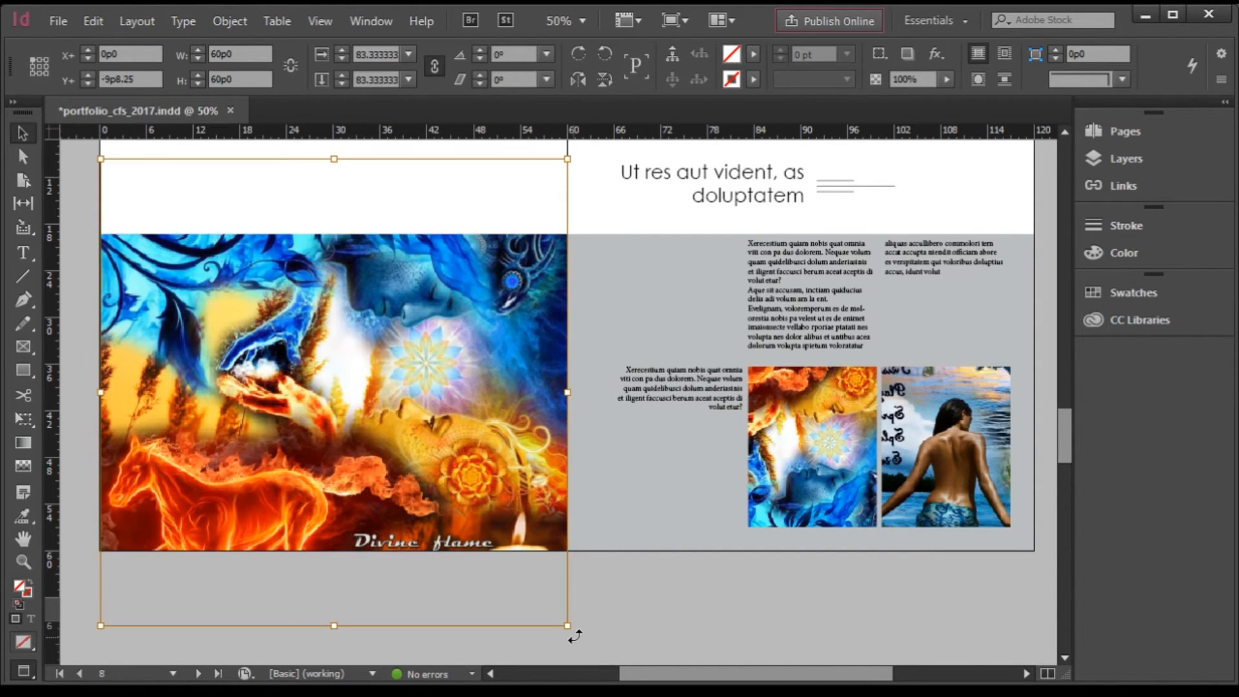
{"action": "left_click_drag", "start_coordinate": [575, 637], "coordinate": [634, 558]}
{"action": "key", "text": "ctrl+z"}
{"action": "left_click_drag", "start_coordinate": [568, 625], "coordinate": [593, 649]}
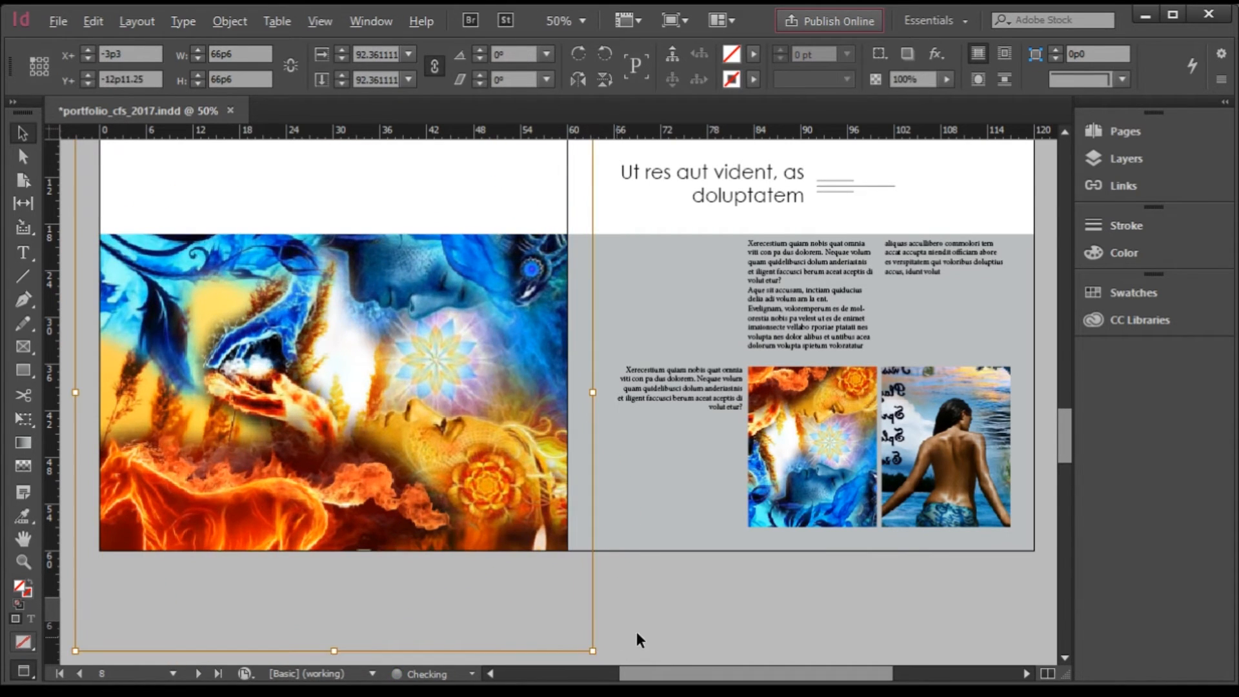
{"action": "left_click", "coordinate": [654, 610]}
Examine the spread's layout both close up and as a whole
{"action": "key", "text": "ctrl+minus"}
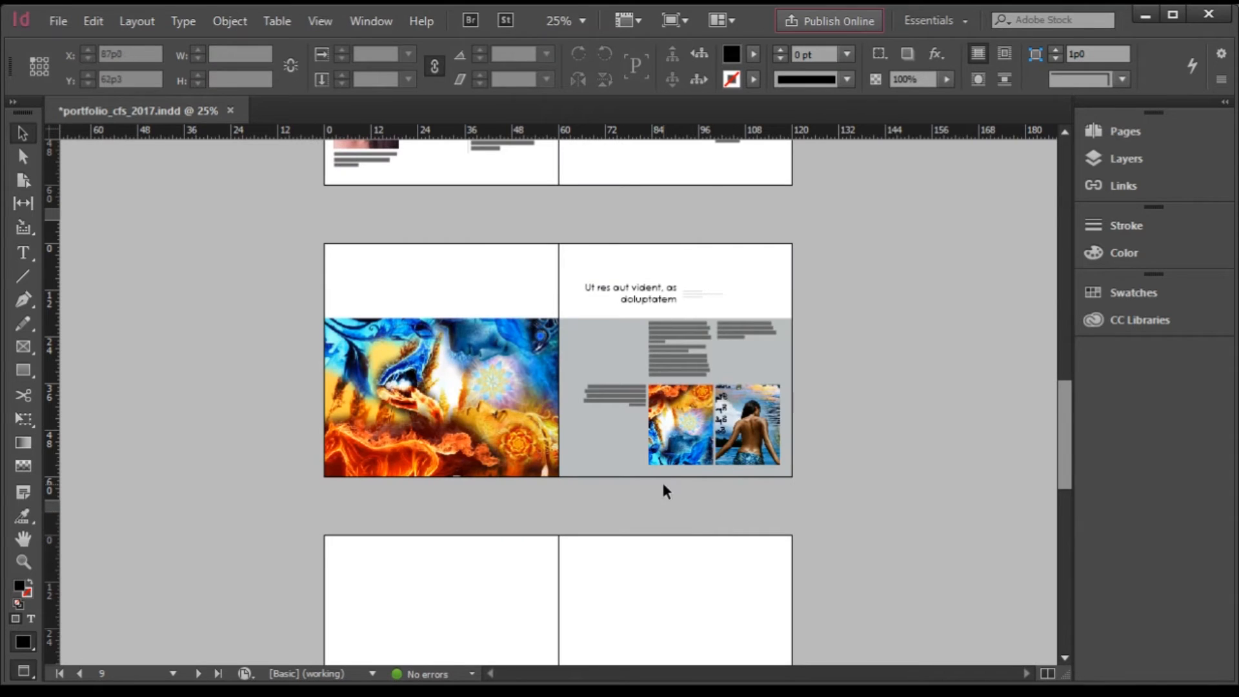
{"action": "key", "text": "ctrl+equal"}
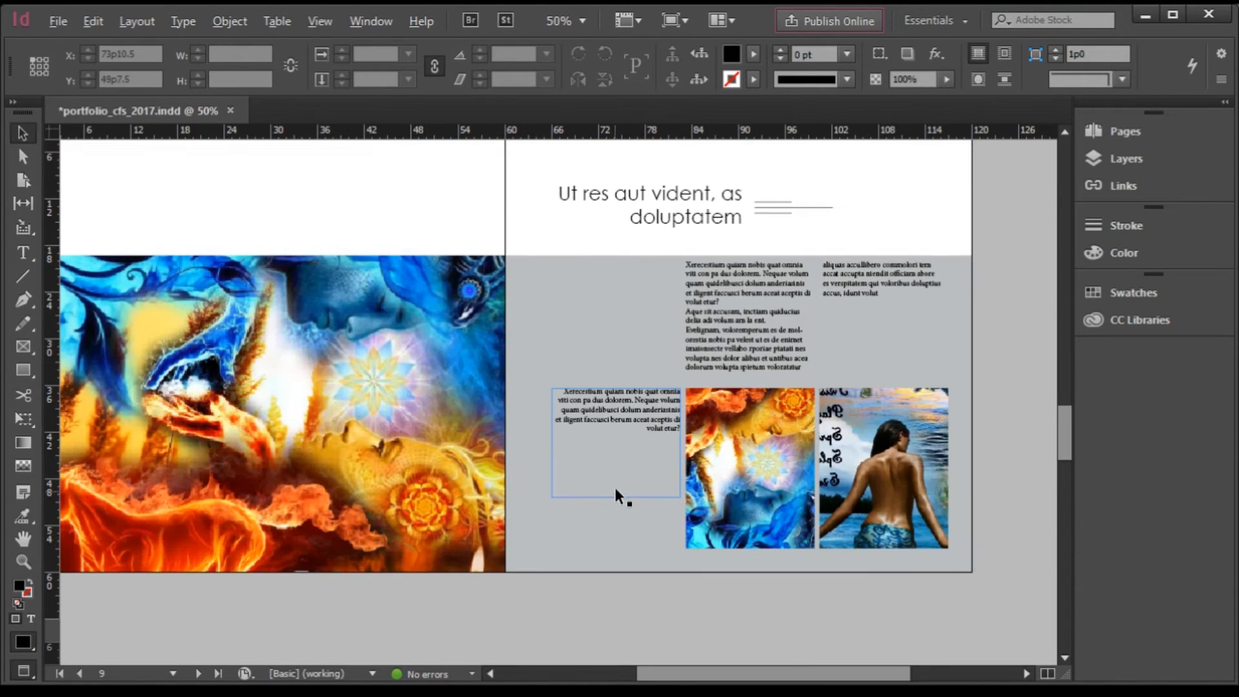
{"action": "scroll", "coordinate": [614, 487], "scroll_direction": "down", "scroll_amount": 1}
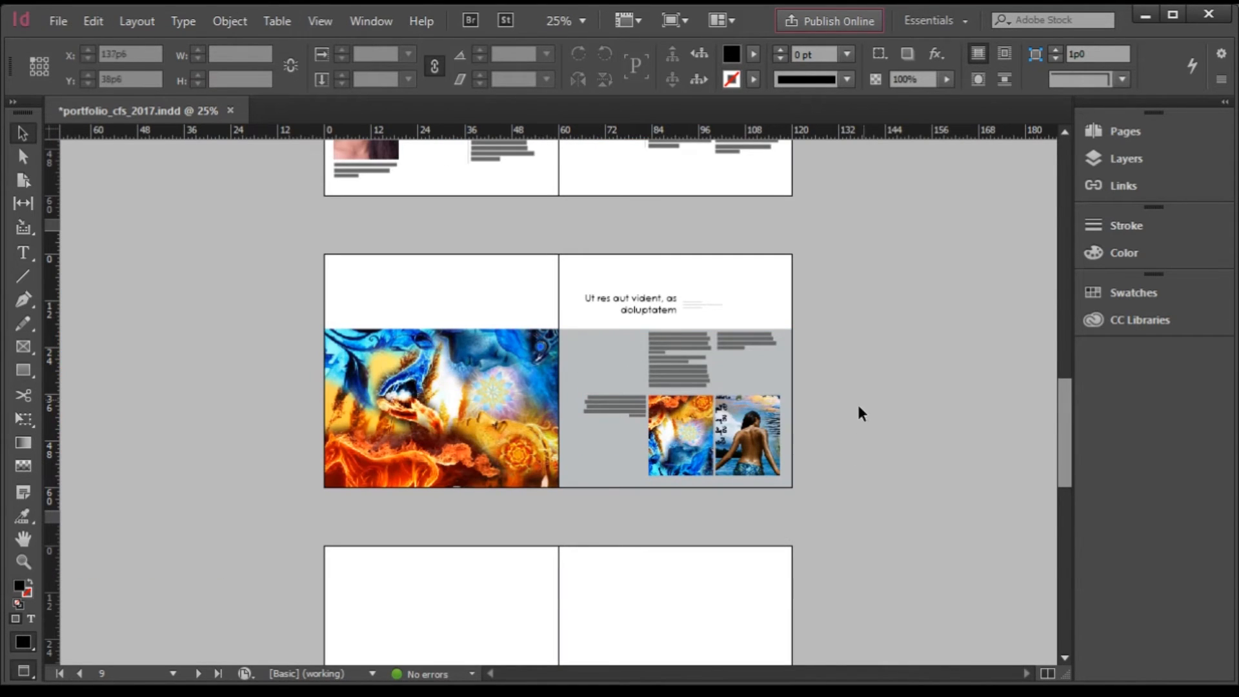
{"action": "scroll", "coordinate": [759, 414], "scroll_direction": "up", "scroll_amount": 2}
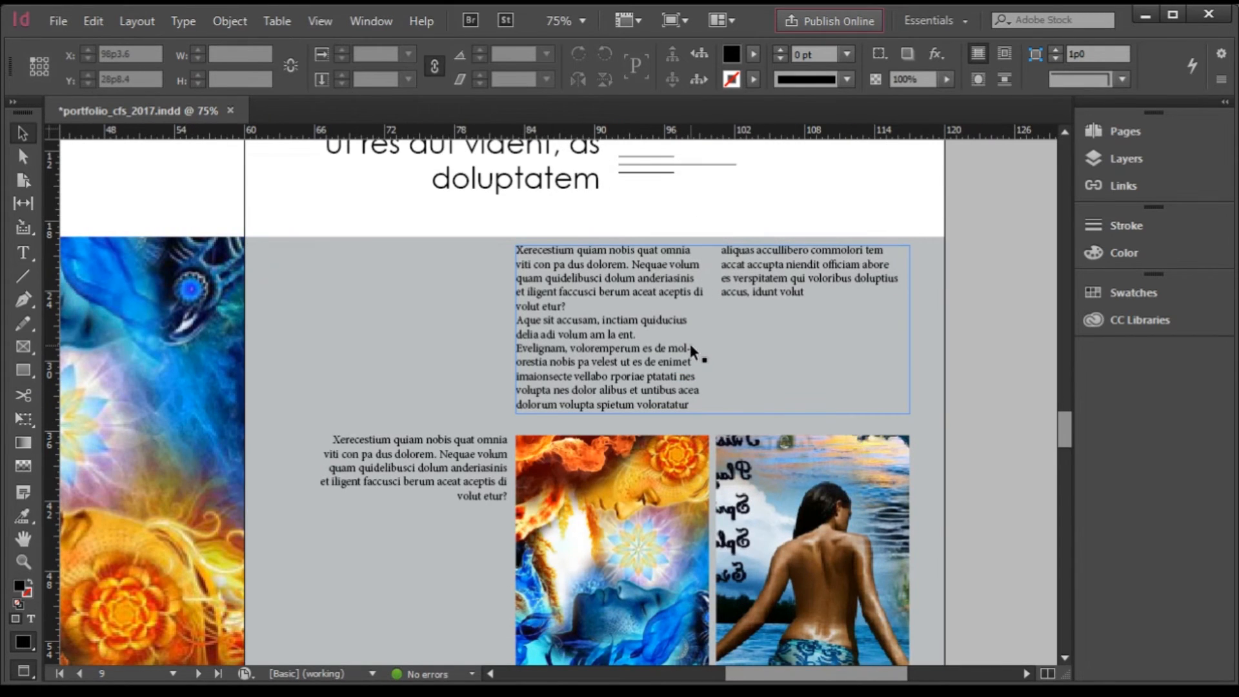
{"action": "scroll", "coordinate": [691, 343], "scroll_direction": "down", "scroll_amount": 1}
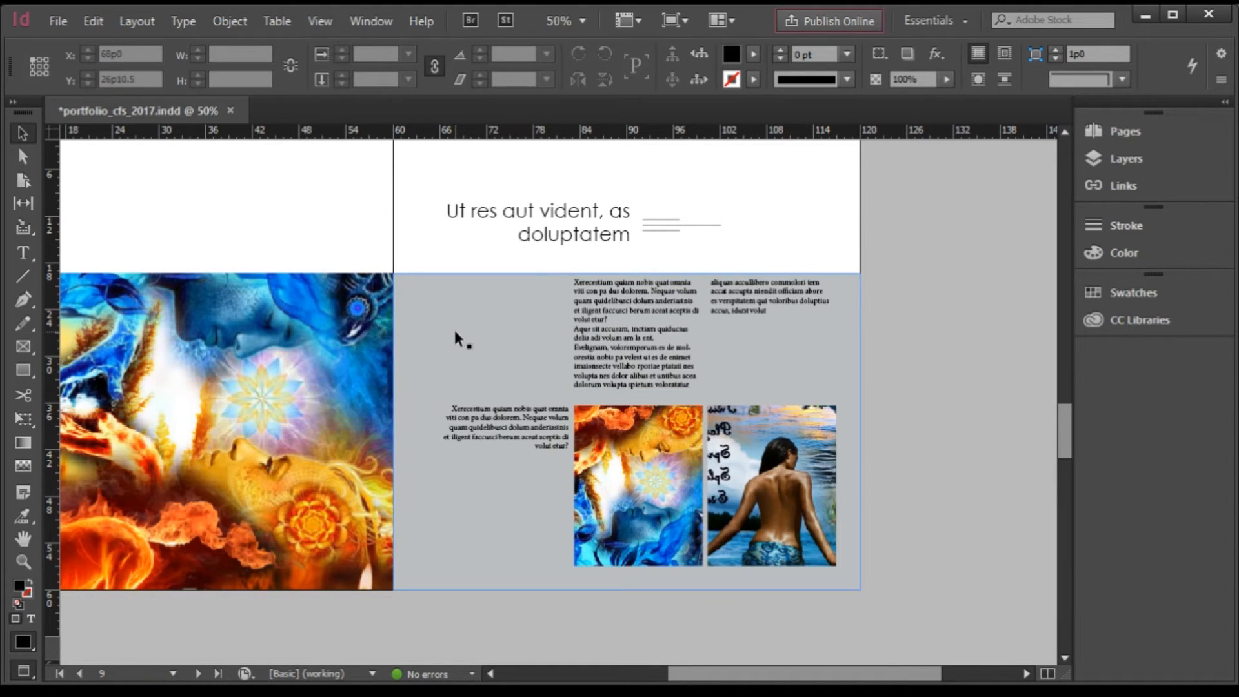
{"action": "scroll", "coordinate": [539, 338], "scroll_direction": "up", "scroll_amount": 2}
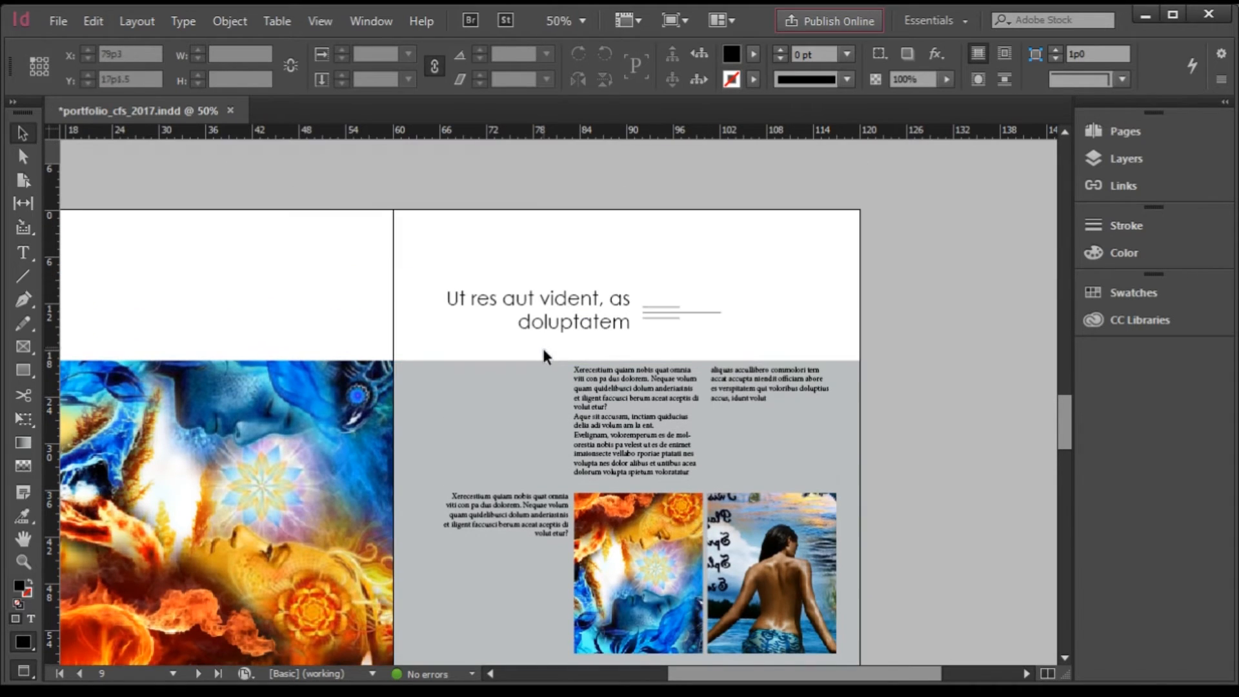
{"action": "key", "text": "ctrl+minus"}
{"action": "scroll", "coordinate": [604, 454], "scroll_direction": "down", "scroll_amount": 3}
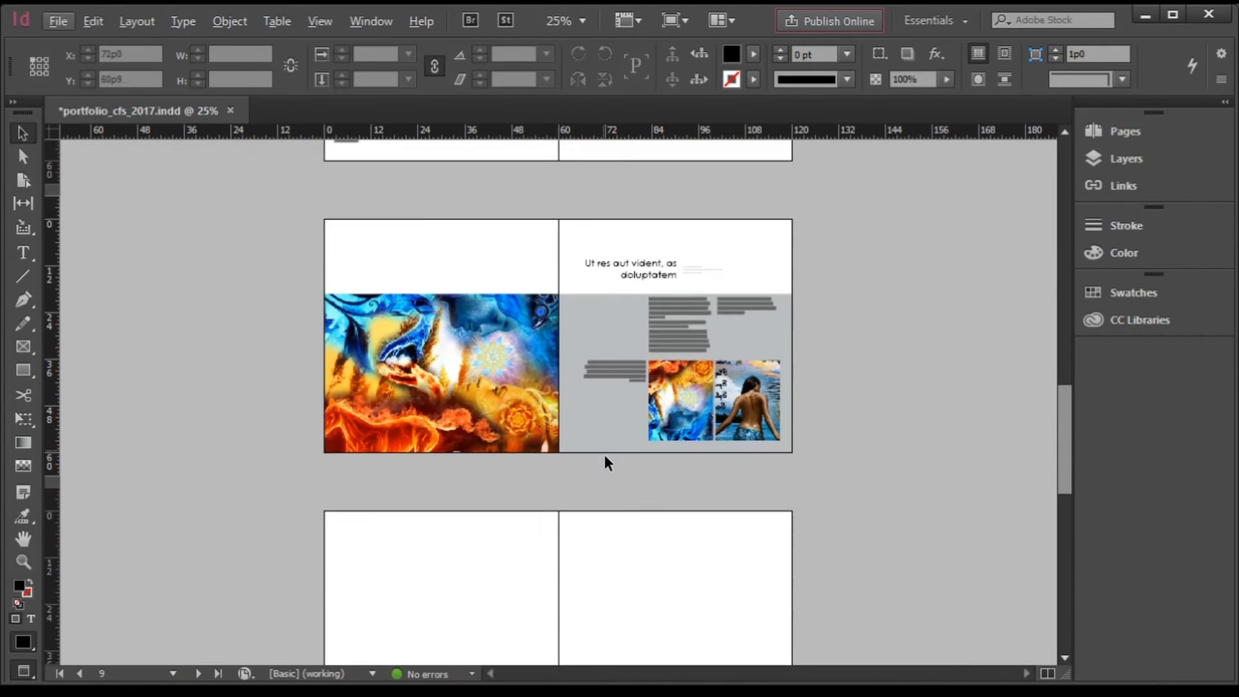
Check the blank spread below and the neighboring pages, and save the portfolio document
{"action": "scroll", "coordinate": [582, 432], "scroll_direction": "down", "scroll_amount": 2}
{"action": "key", "text": "ctrl+equal"}
{"action": "key", "text": "ctrl+minus"}
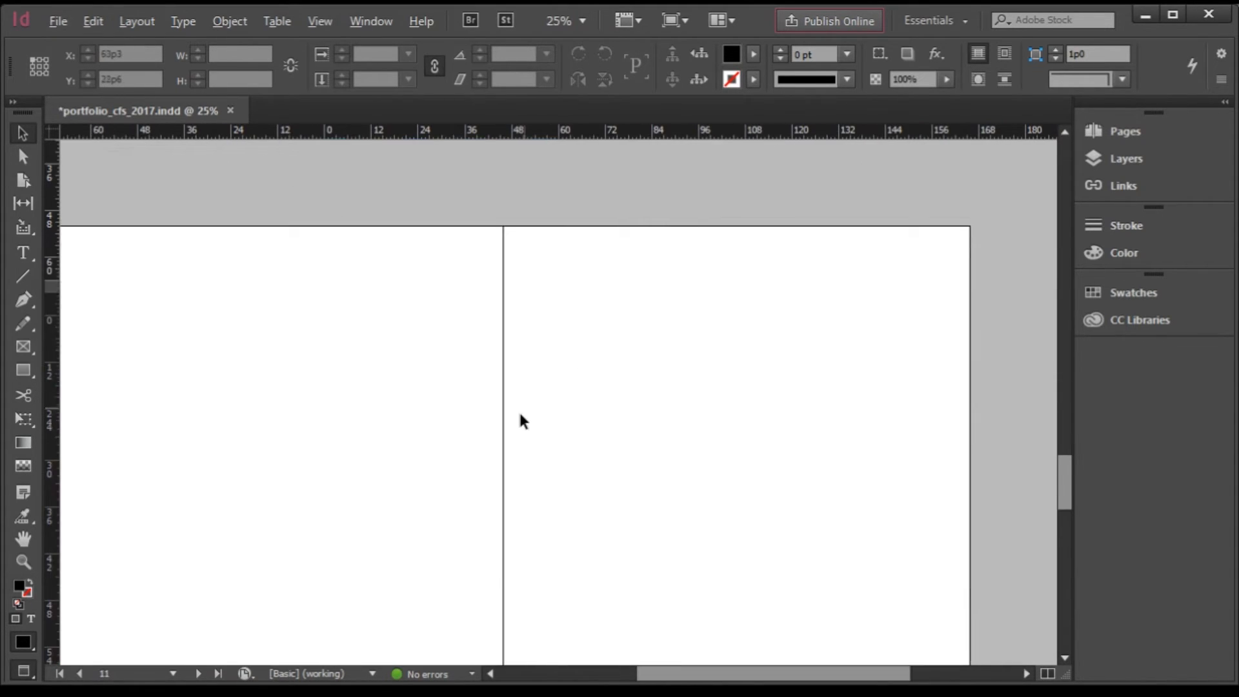
{"action": "scroll", "coordinate": [601, 459], "scroll_direction": "up", "scroll_amount": 1}
{"action": "scroll", "coordinate": [579, 463], "scroll_direction": "up", "scroll_amount": 1}
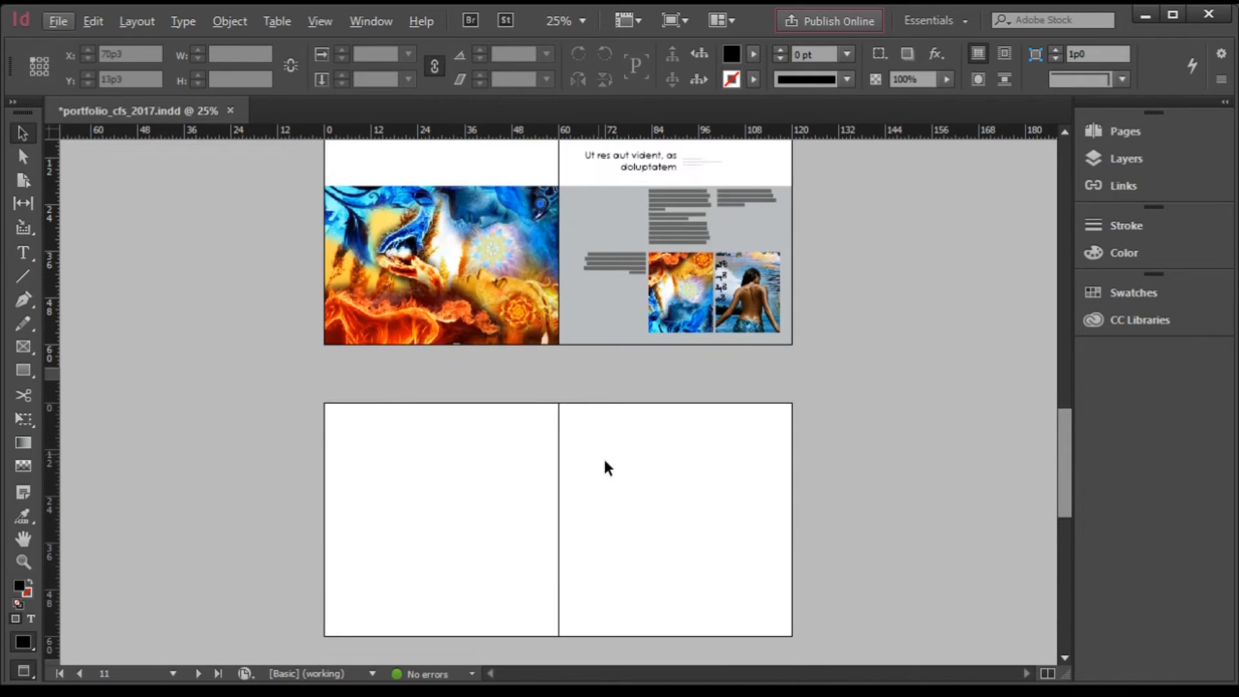
{"action": "scroll", "coordinate": [607, 465], "scroll_direction": "up", "scroll_amount": 5}
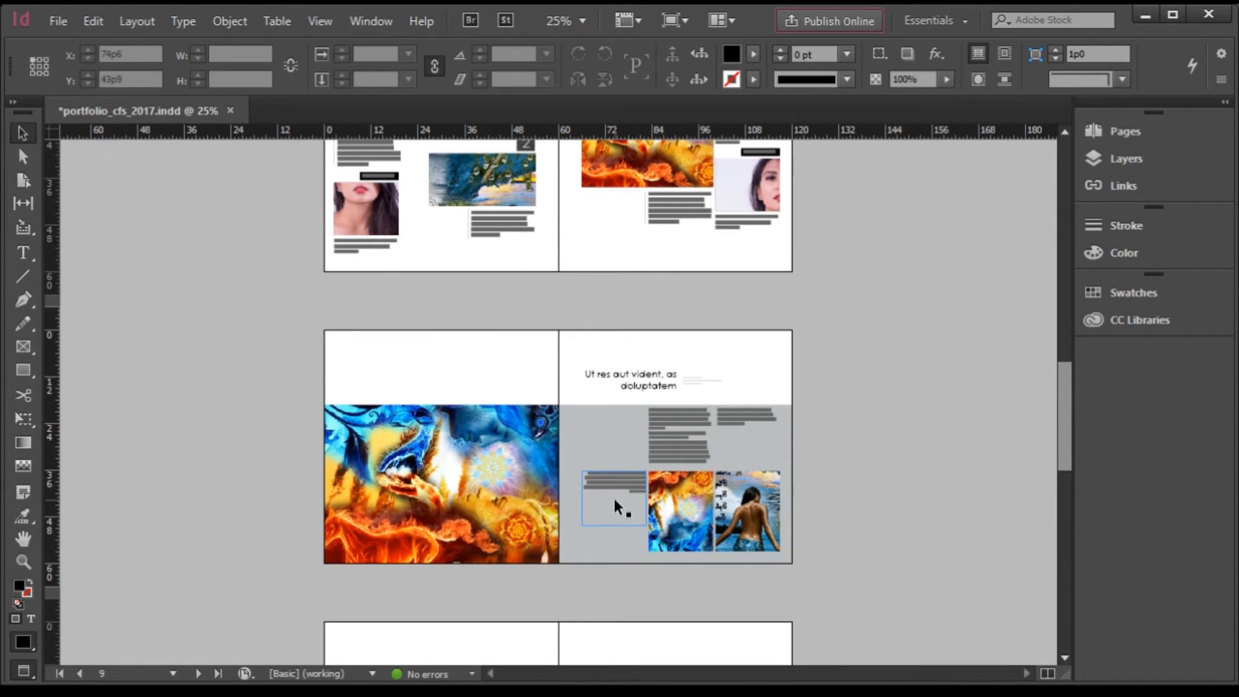
{"action": "key", "text": "ctrl+s"}
Load the "romantic desire" and "twisted waves and sprinkling water" moodboard images together for placement on the next blank spread
{"action": "scroll", "coordinate": [586, 458], "scroll_direction": "down", "scroll_amount": 6}
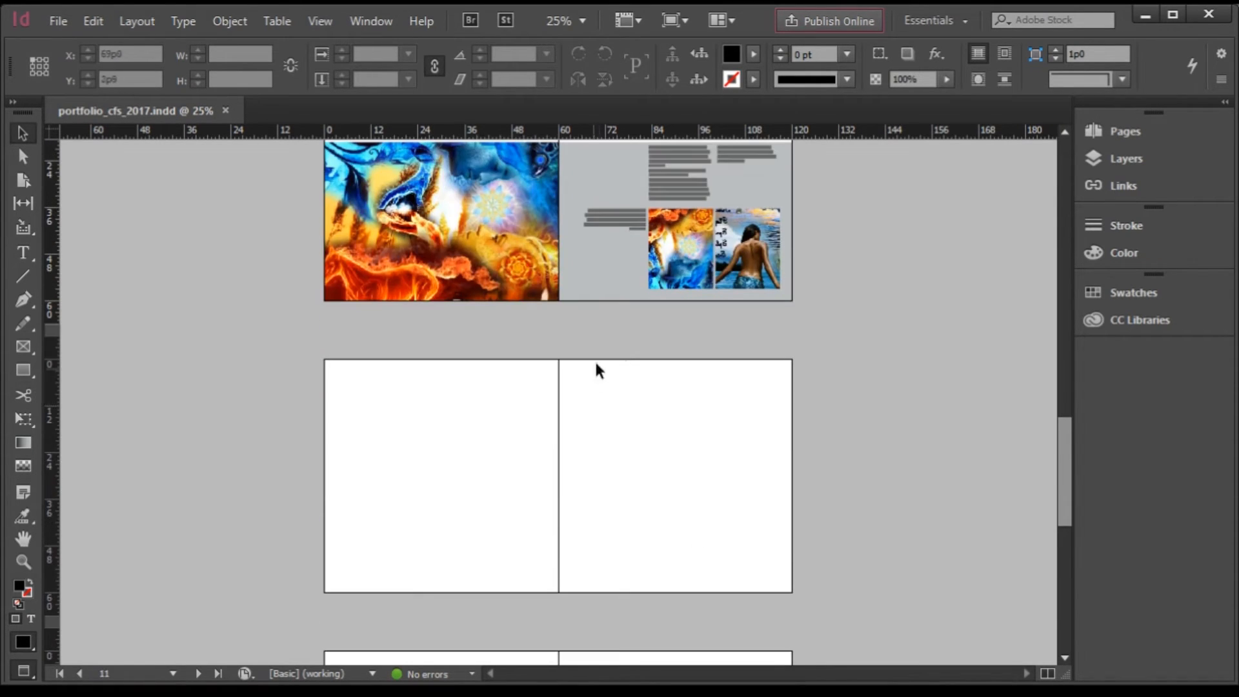
{"action": "scroll", "coordinate": [542, 553], "scroll_direction": "down", "scroll_amount": 2}
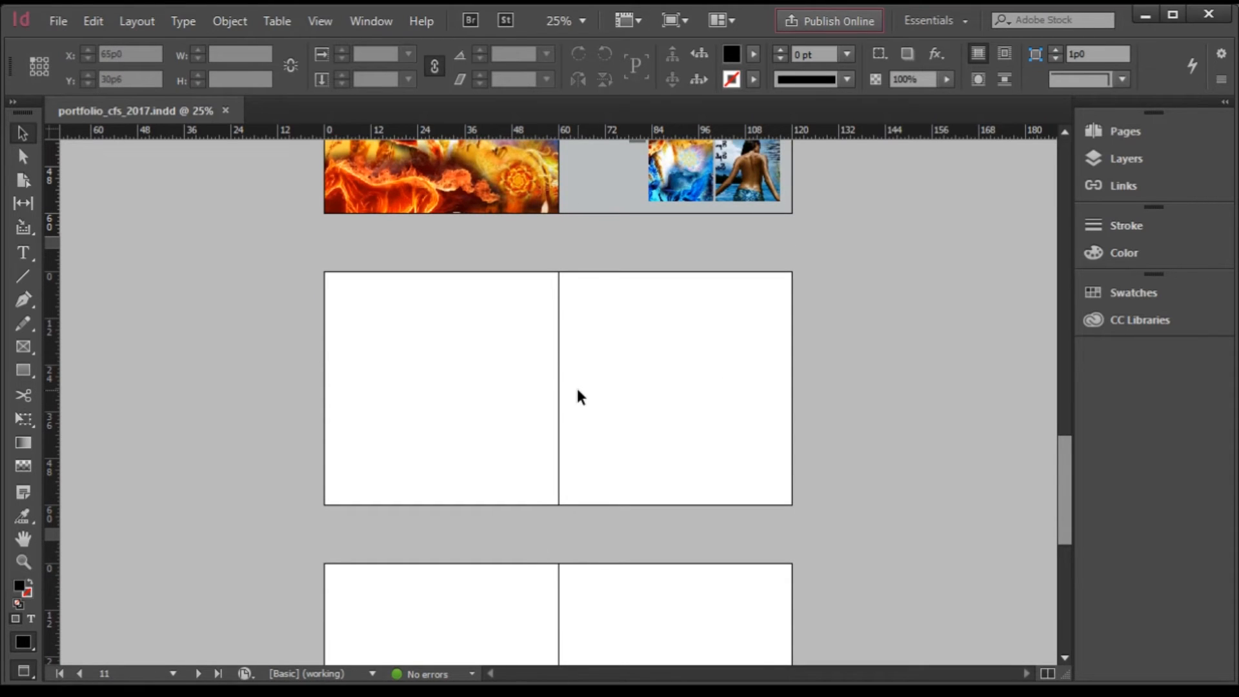
{"action": "key", "text": "ctrl+d"}
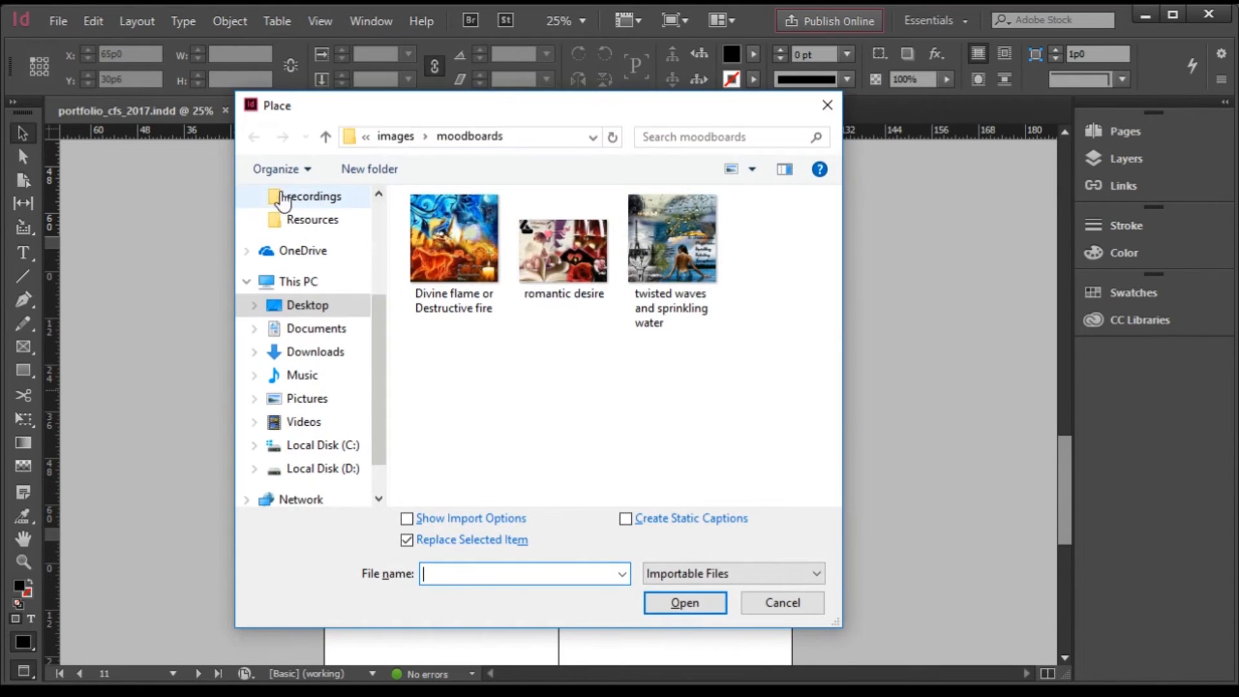
{"action": "left_click", "coordinate": [686, 264]}
{"action": "left_click", "coordinate": [564, 258]}
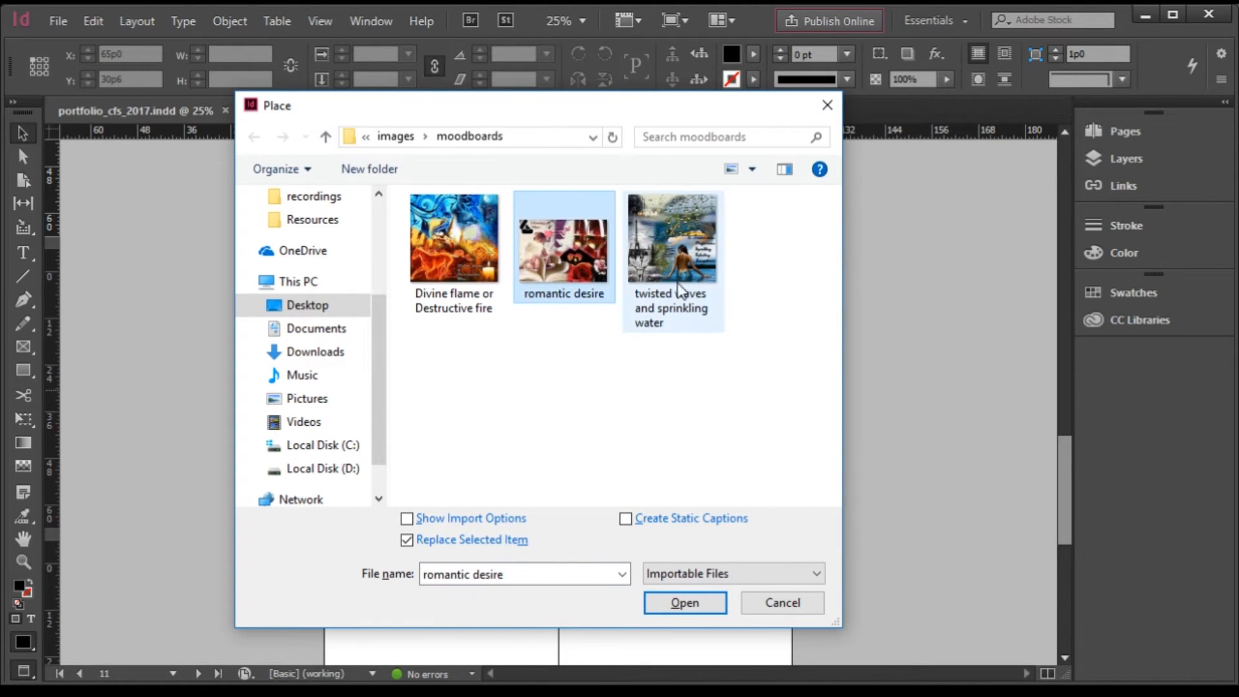
{"action": "left_click", "coordinate": [680, 264]}
{"action": "left_click", "coordinate": [596, 259], "text": "ctrl"}
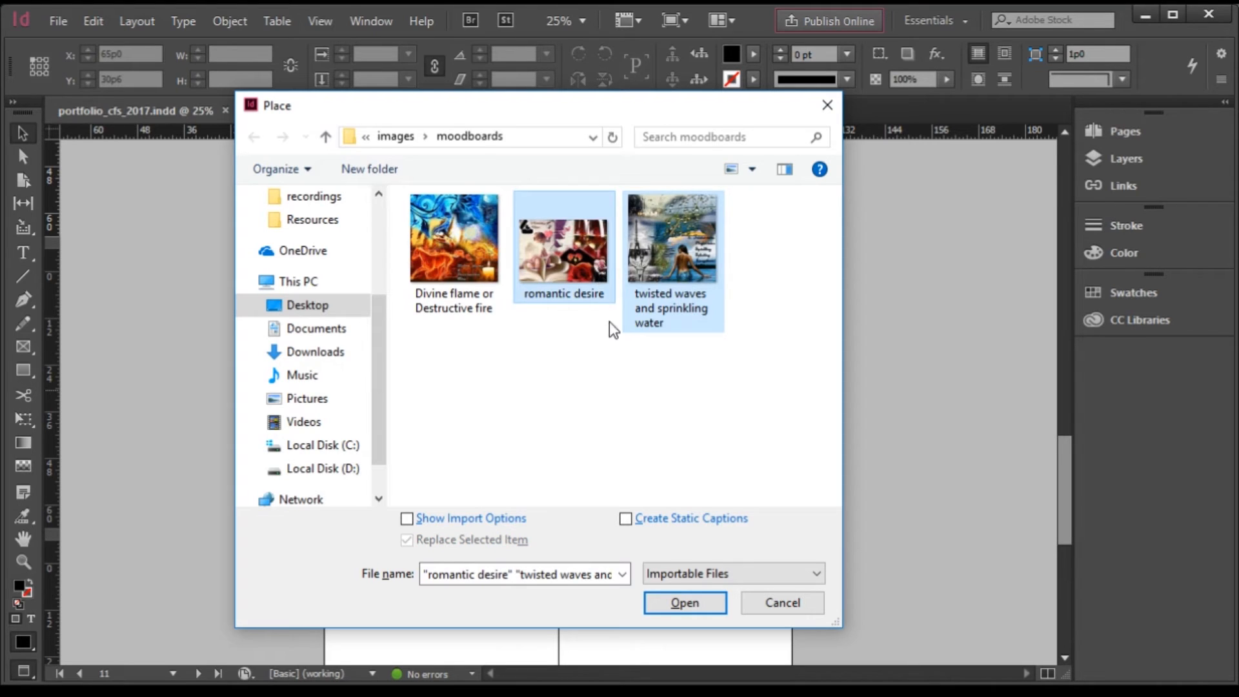
{"action": "left_click", "coordinate": [657, 265]}
{"action": "left_click", "coordinate": [720, 602]}
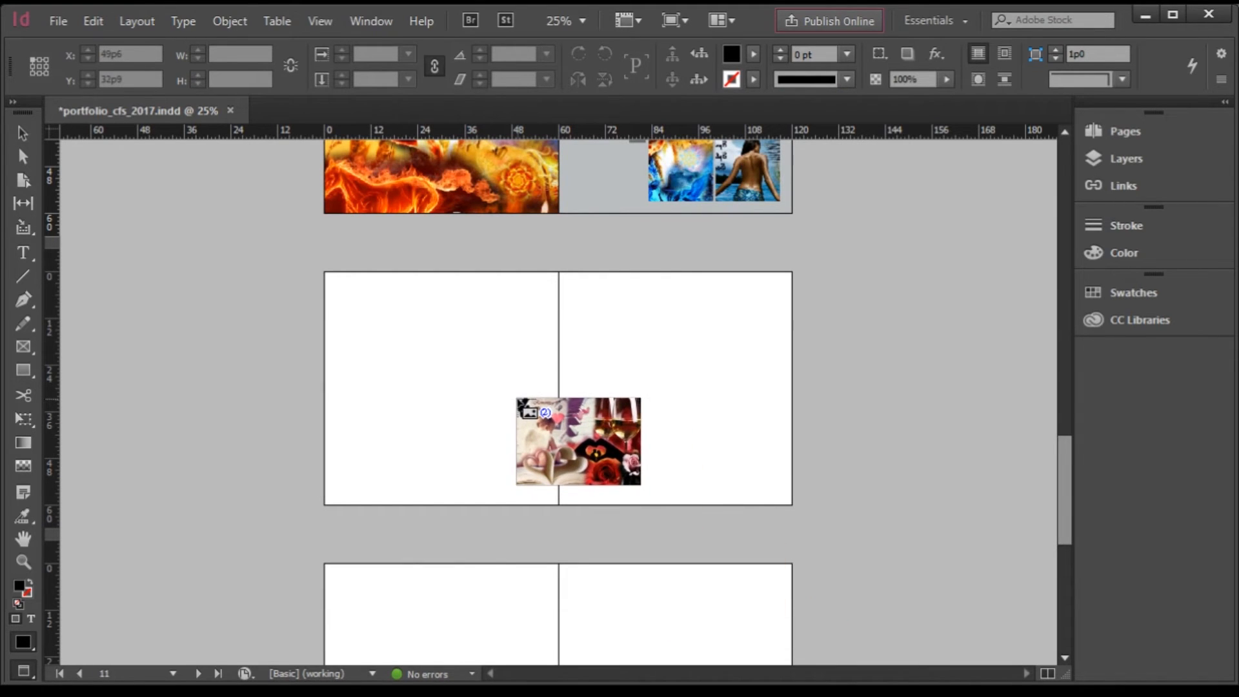
Switch to the Normal screen mode and place the "romantic desire" image from the left page's top margin across all three columns
{"action": "left_click", "coordinate": [676, 21]}
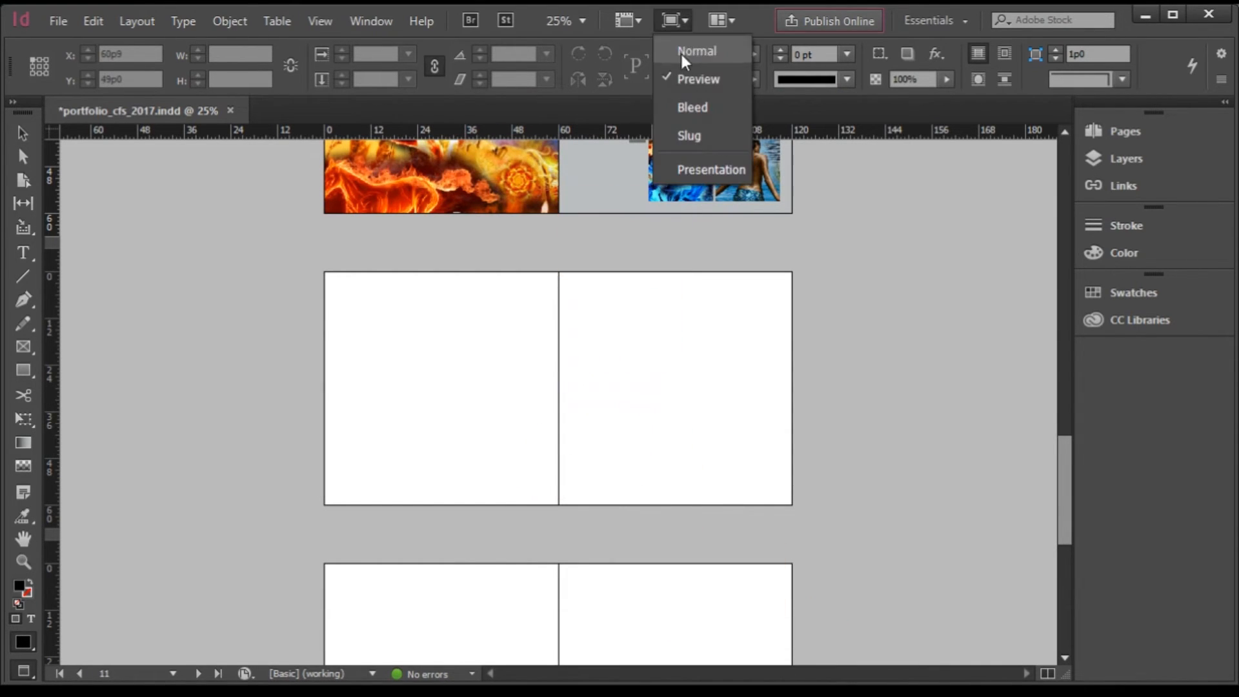
{"action": "left_click", "coordinate": [698, 51]}
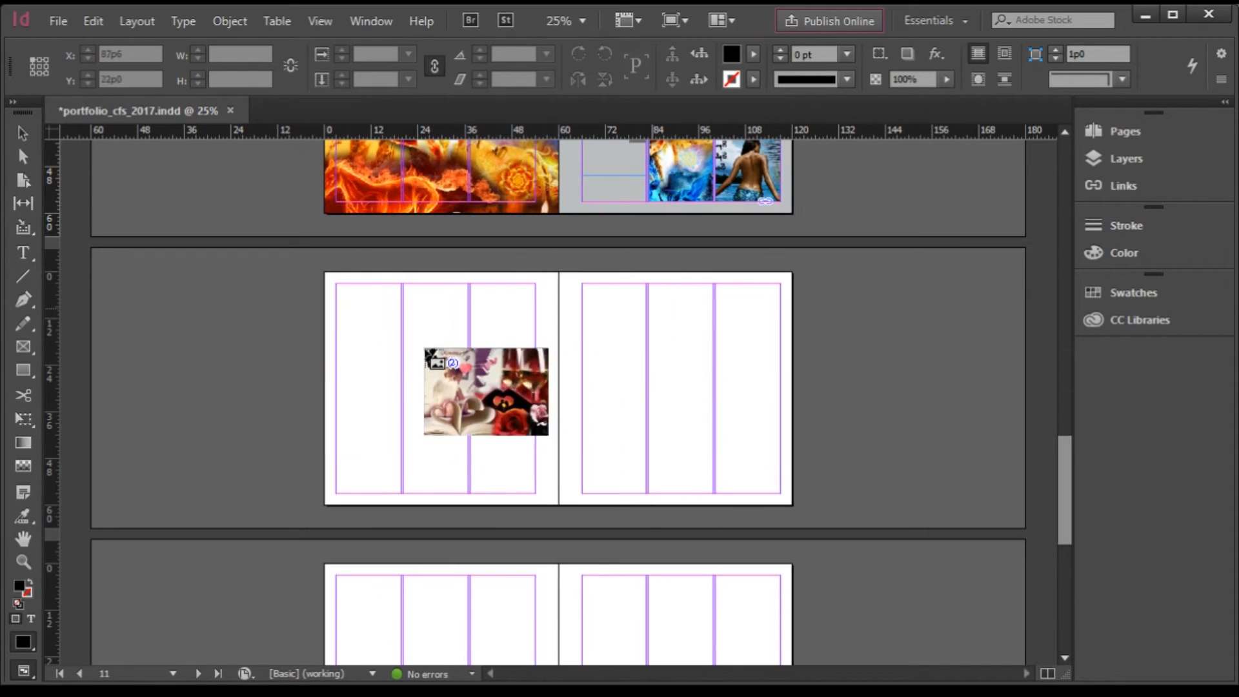
{"action": "scroll", "coordinate": [542, 445], "scroll_direction": "up", "scroll_amount": 1}
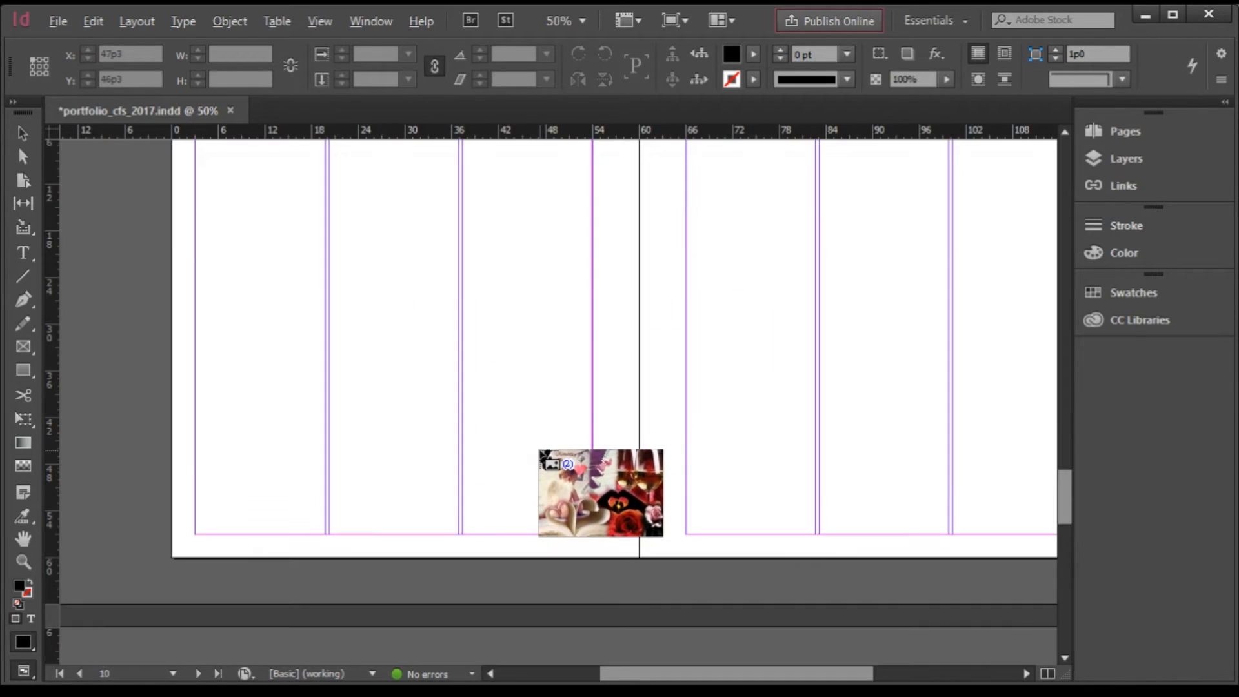
{"action": "scroll", "coordinate": [532, 451], "scroll_direction": "down", "scroll_amount": 1}
{"action": "scroll", "coordinate": [525, 338], "scroll_direction": "up", "scroll_amount": 1}
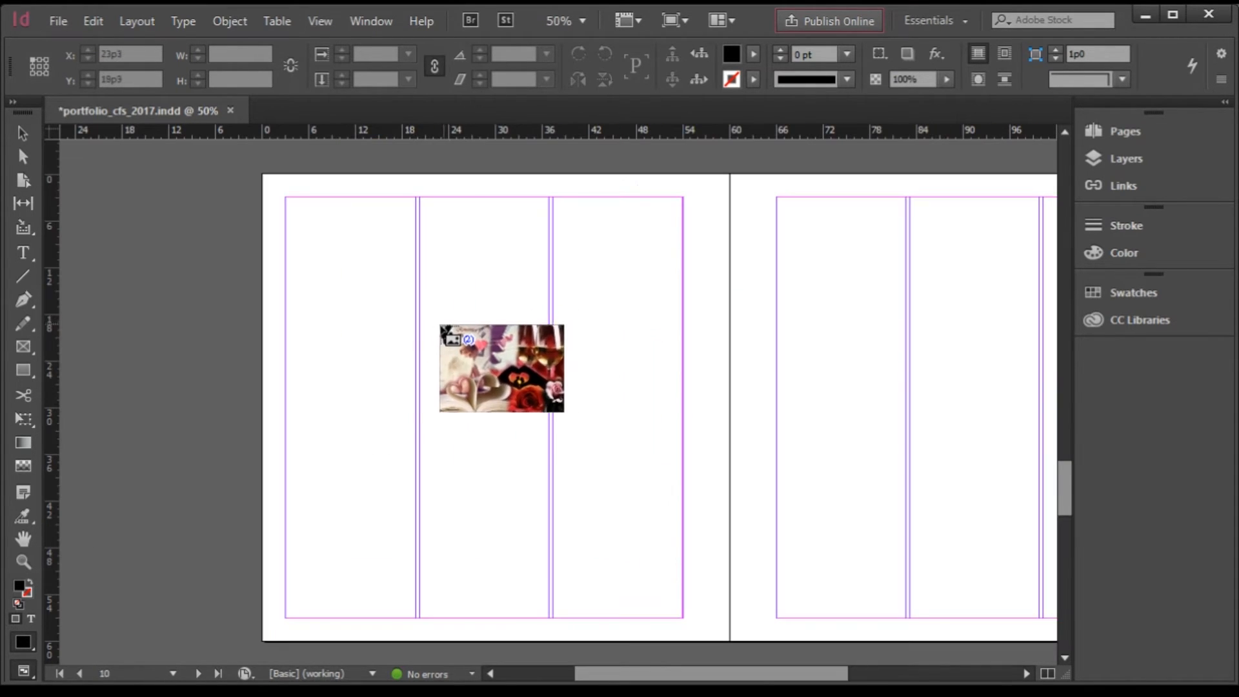
{"action": "left_click_drag", "start_coordinate": [286, 198], "coordinate": [683, 444]}
Place the "twisted waves and sprinkling water" image from the right page's top margin across all three columns, 51p0 by 51p0
{"action": "scroll", "coordinate": [491, 461], "scroll_direction": "down", "scroll_amount": 1}
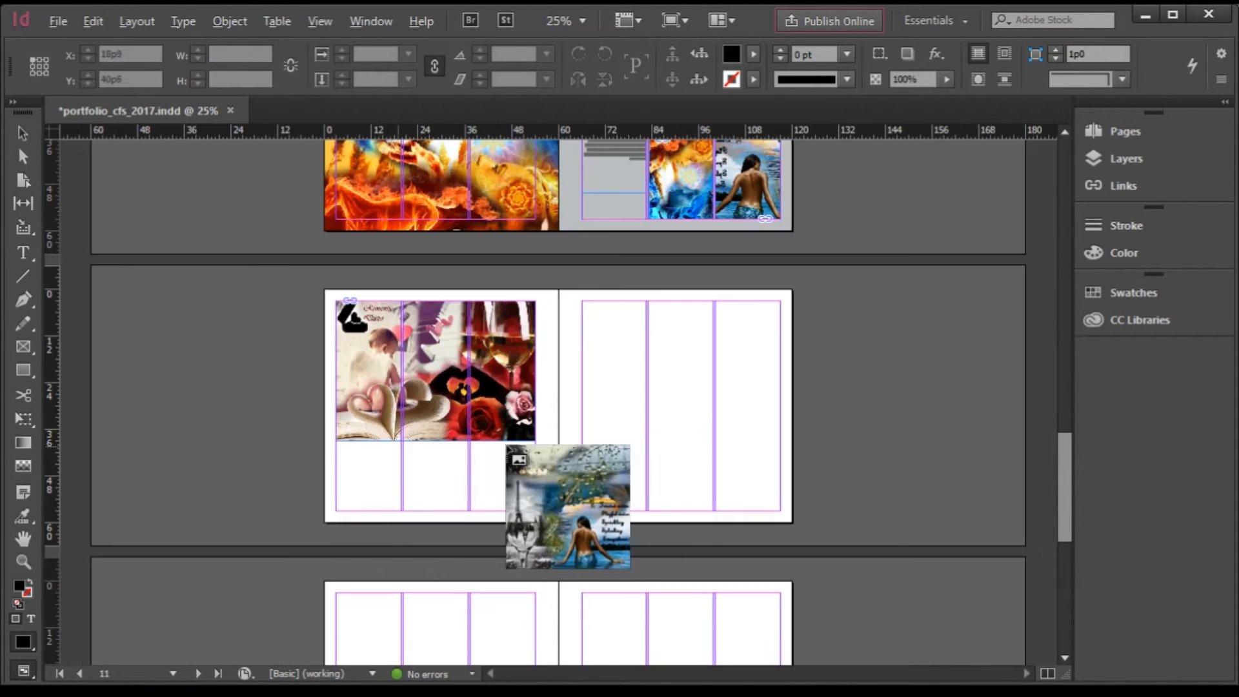
{"action": "scroll", "coordinate": [799, 409], "scroll_direction": "up", "scroll_amount": 1}
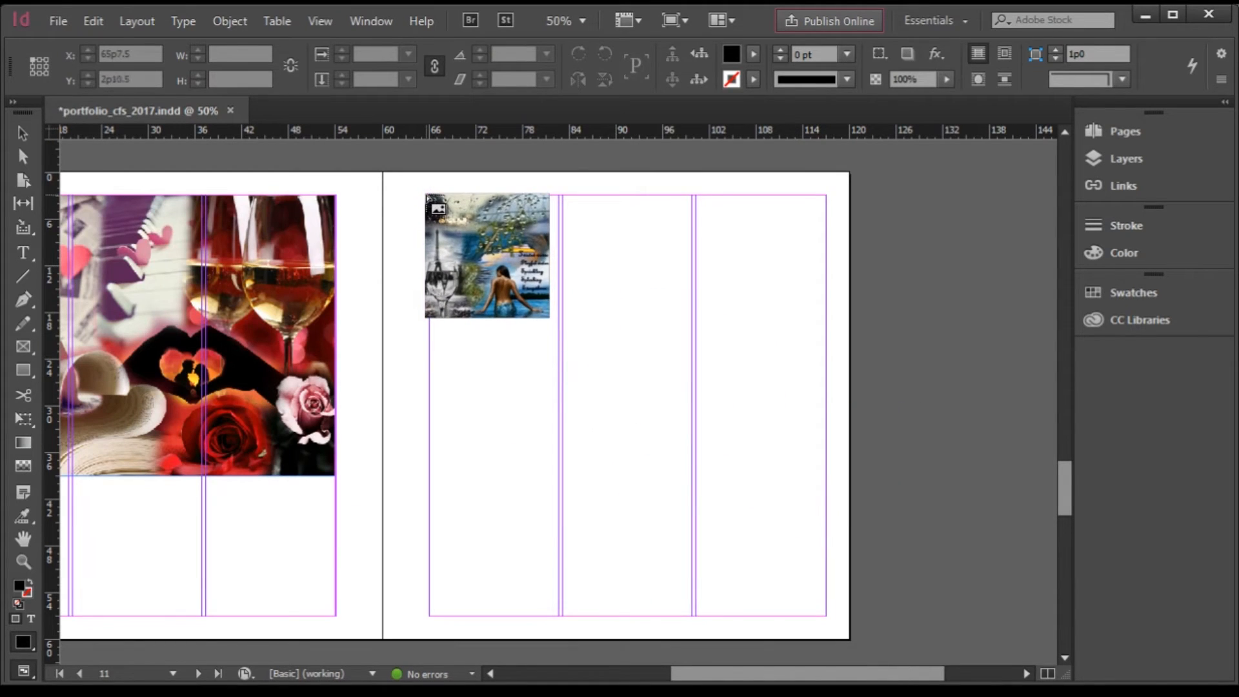
{"action": "left_click_drag", "start_coordinate": [429, 196], "coordinate": [827, 482]}
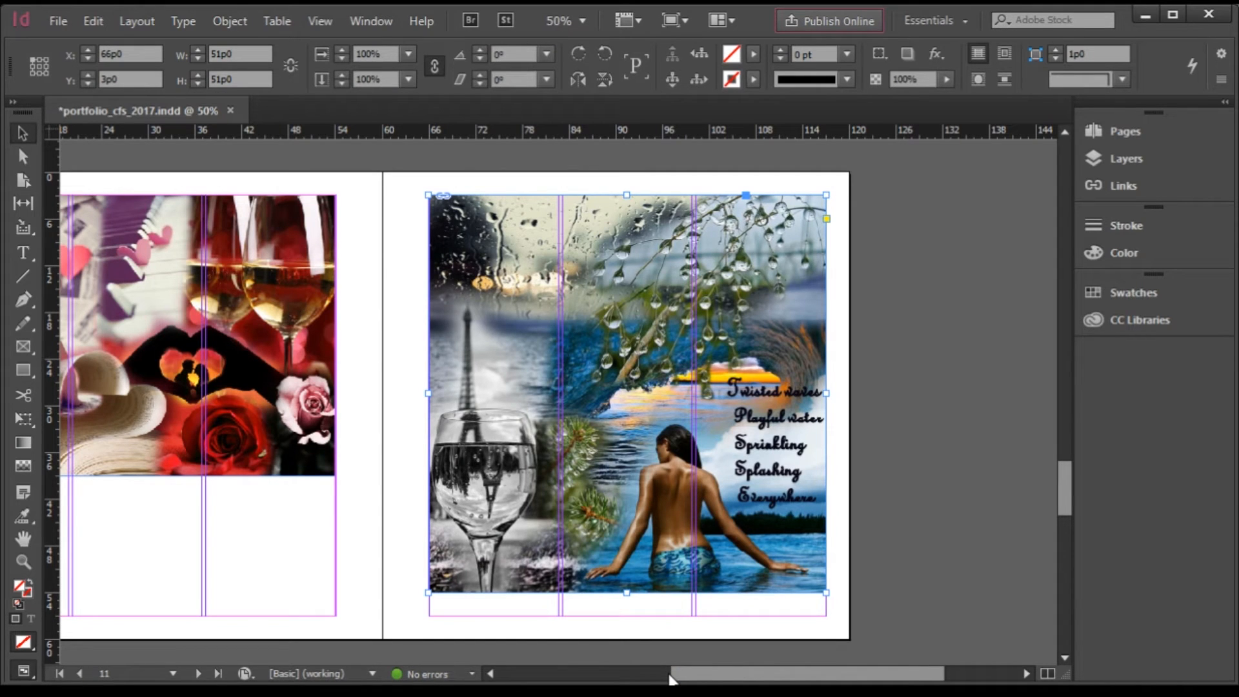
{"action": "scroll", "coordinate": [757, 516], "scroll_direction": "down", "scroll_amount": 1}
{"action": "scroll", "coordinate": [728, 413], "scroll_direction": "up", "scroll_amount": 1}
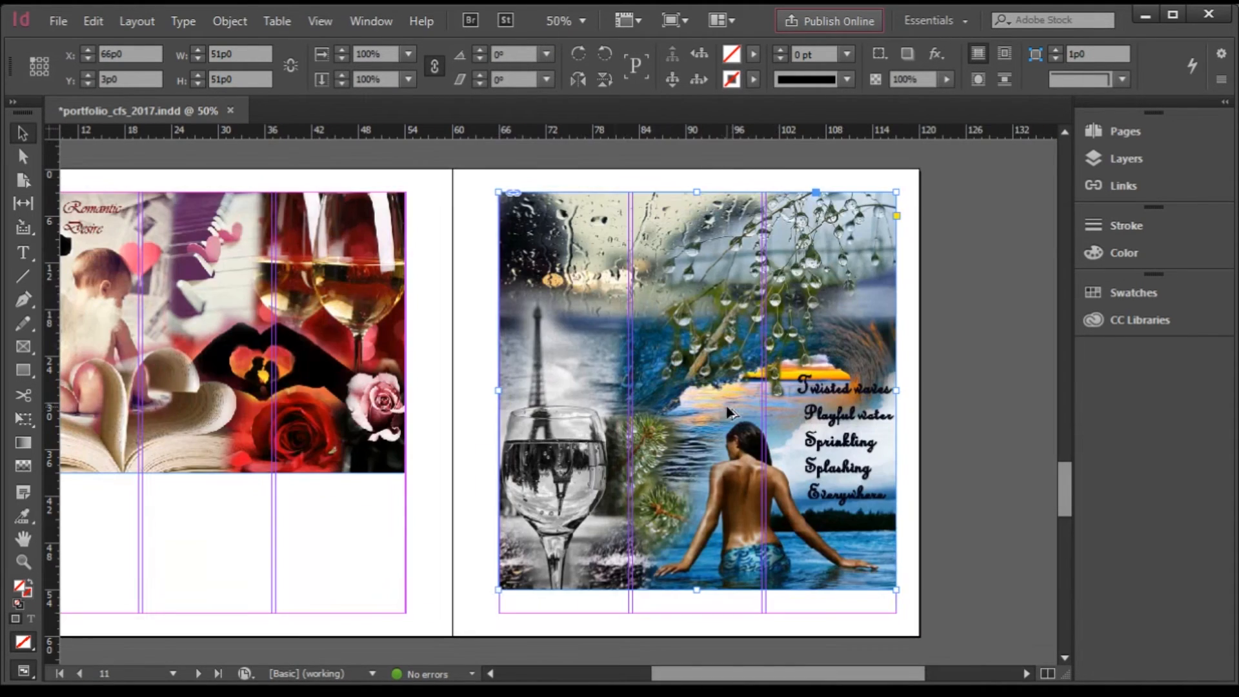
Copy the small right-aligned text frame from the gray page above into the third column beneath the "romantic desire" image
{"action": "left_click", "coordinate": [290, 526]}
{"action": "scroll", "coordinate": [418, 528], "scroll_direction": "down", "scroll_amount": 1}
{"action": "scroll", "coordinate": [591, 456], "scroll_direction": "up", "scroll_amount": 1}
{"action": "scroll", "coordinate": [592, 458], "scroll_direction": "up", "scroll_amount": 3}
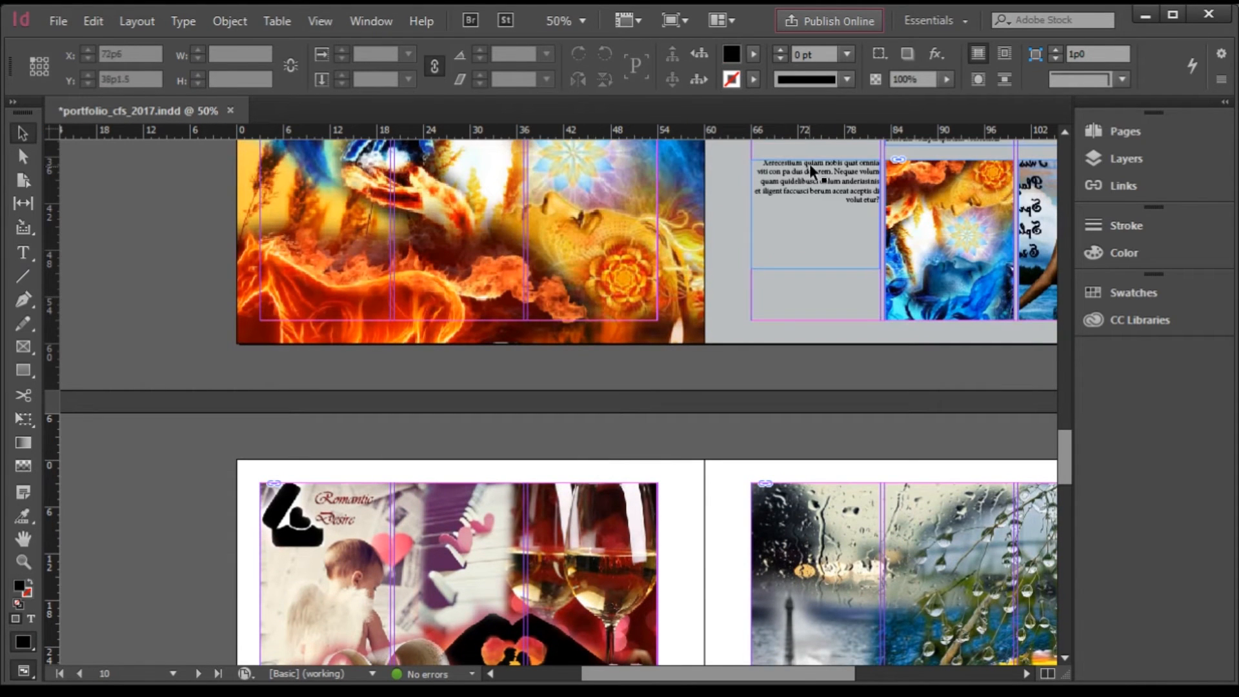
{"action": "left_click_drag", "start_coordinate": [810, 169], "coordinate": [556, 562]}
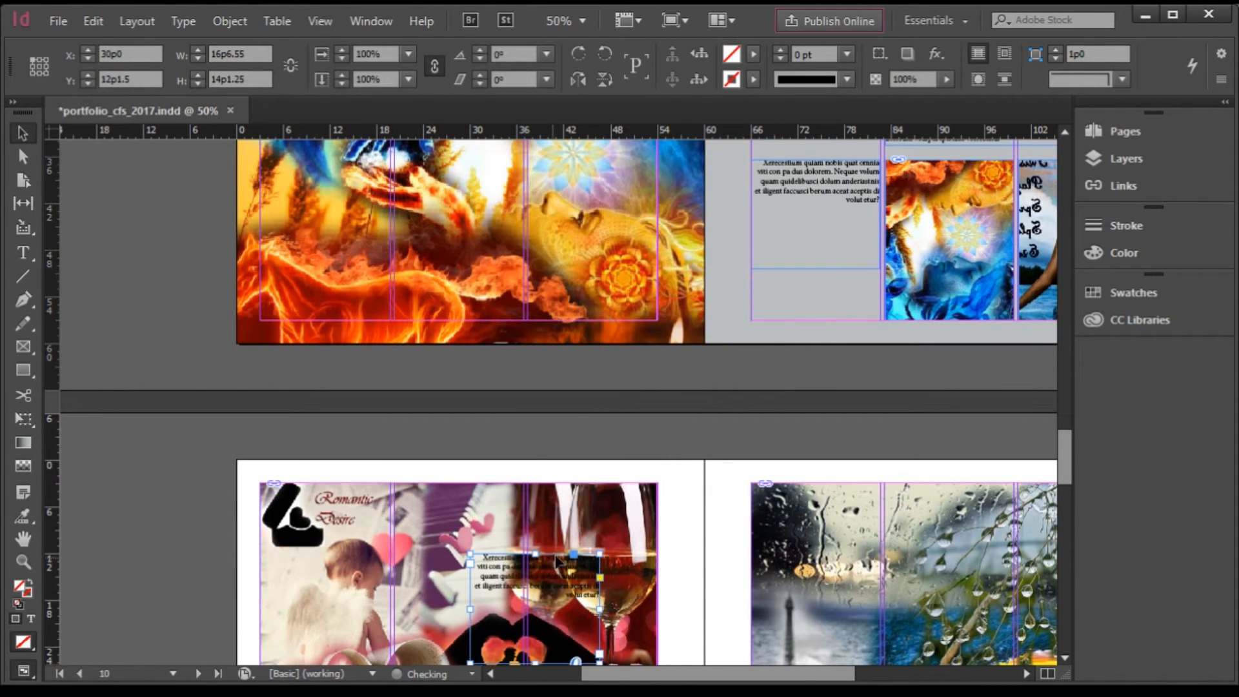
{"action": "scroll", "coordinate": [556, 561], "scroll_direction": "down", "scroll_amount": 4}
{"action": "left_click_drag", "start_coordinate": [542, 320], "coordinate": [638, 502]}
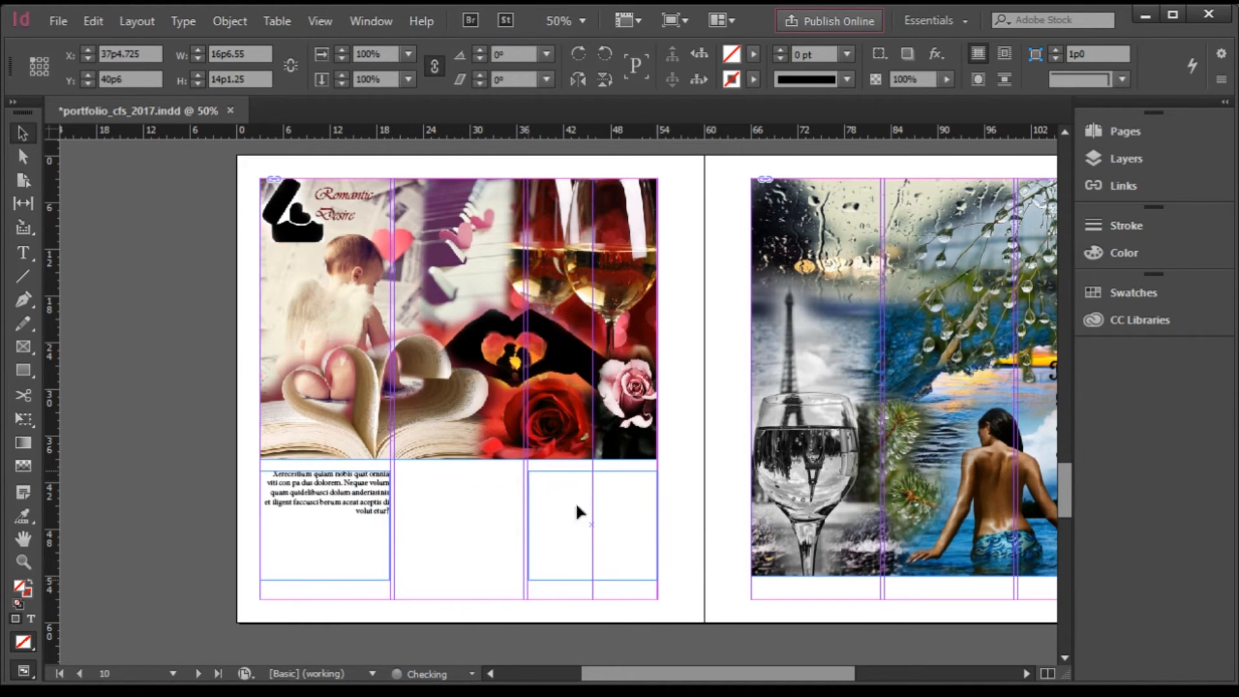
{"action": "left_click", "coordinate": [399, 506]}
Extend the water image's frame down to the bottom margin, 54p0 high, and fill the frame proportionally
{"action": "scroll", "coordinate": [398, 506], "scroll_direction": "down", "scroll_amount": 1}
{"action": "scroll", "coordinate": [768, 427], "scroll_direction": "up", "scroll_amount": 1}
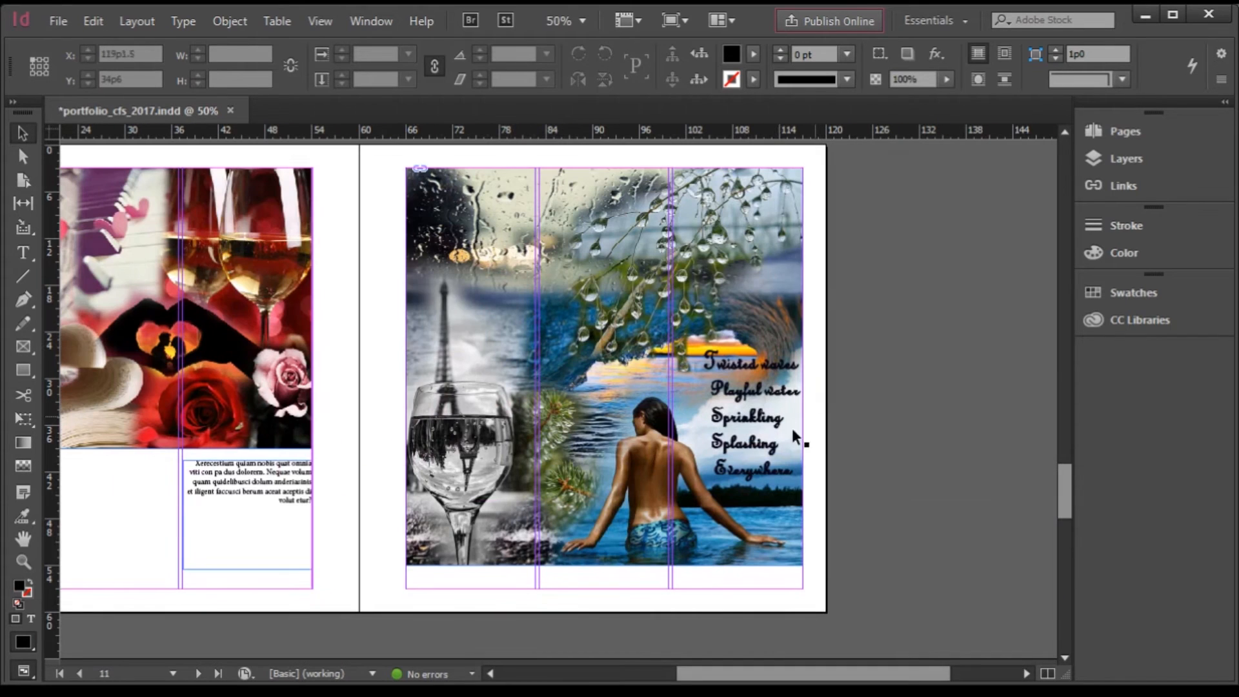
{"action": "left_click", "coordinate": [603, 567]}
{"action": "left_click_drag", "start_coordinate": [602, 588], "coordinate": [602, 589]}
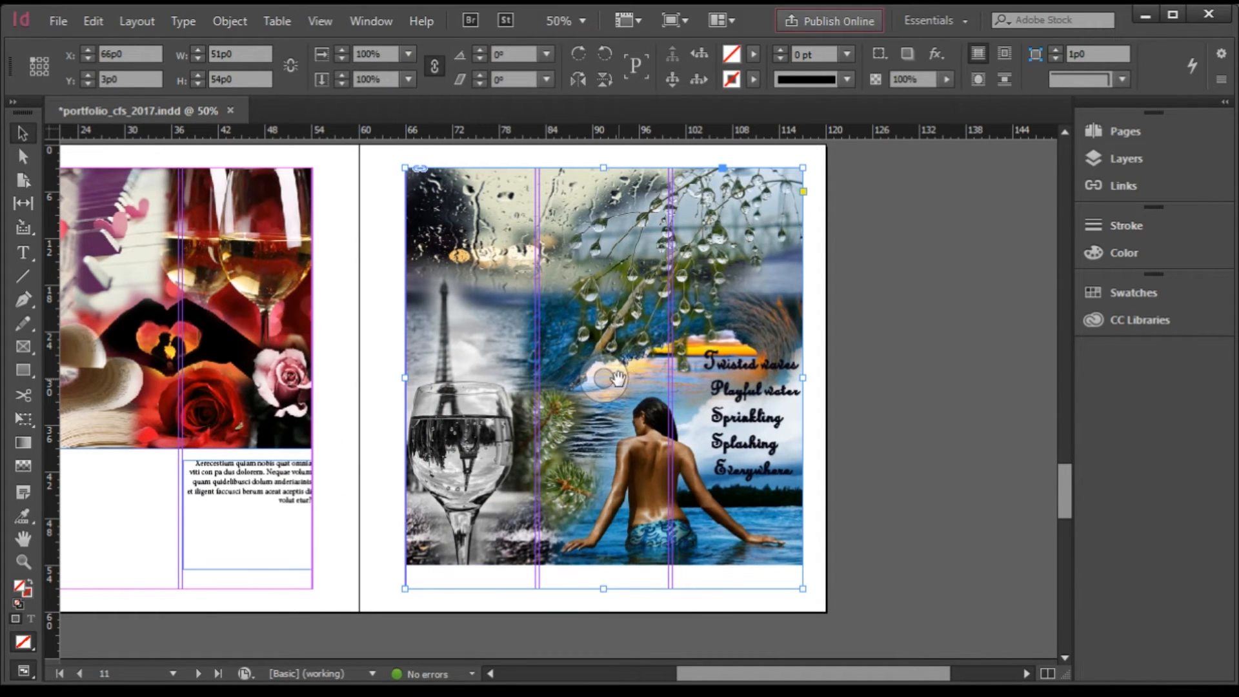
{"action": "key", "text": "ctrl+alt+shift+c"}
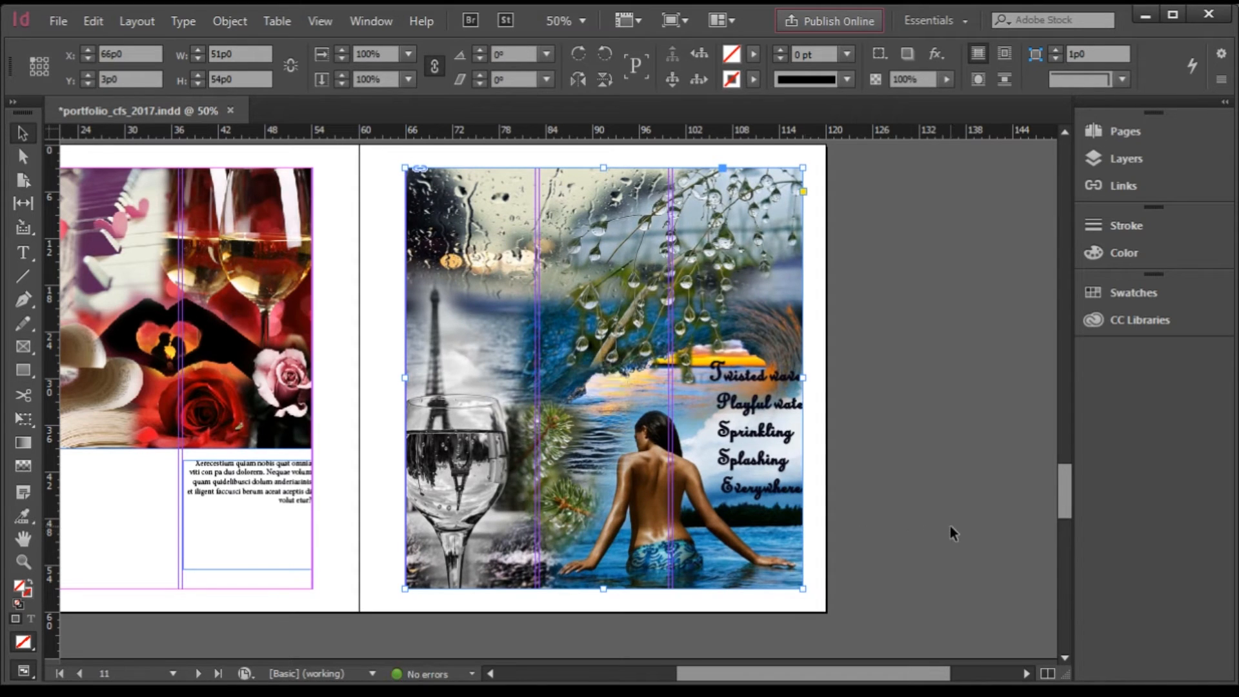
Shift the water image left inside its frame to an X offset of -2p9 so its lettering is not cut off
{"action": "key", "text": "ctrl+minus"}
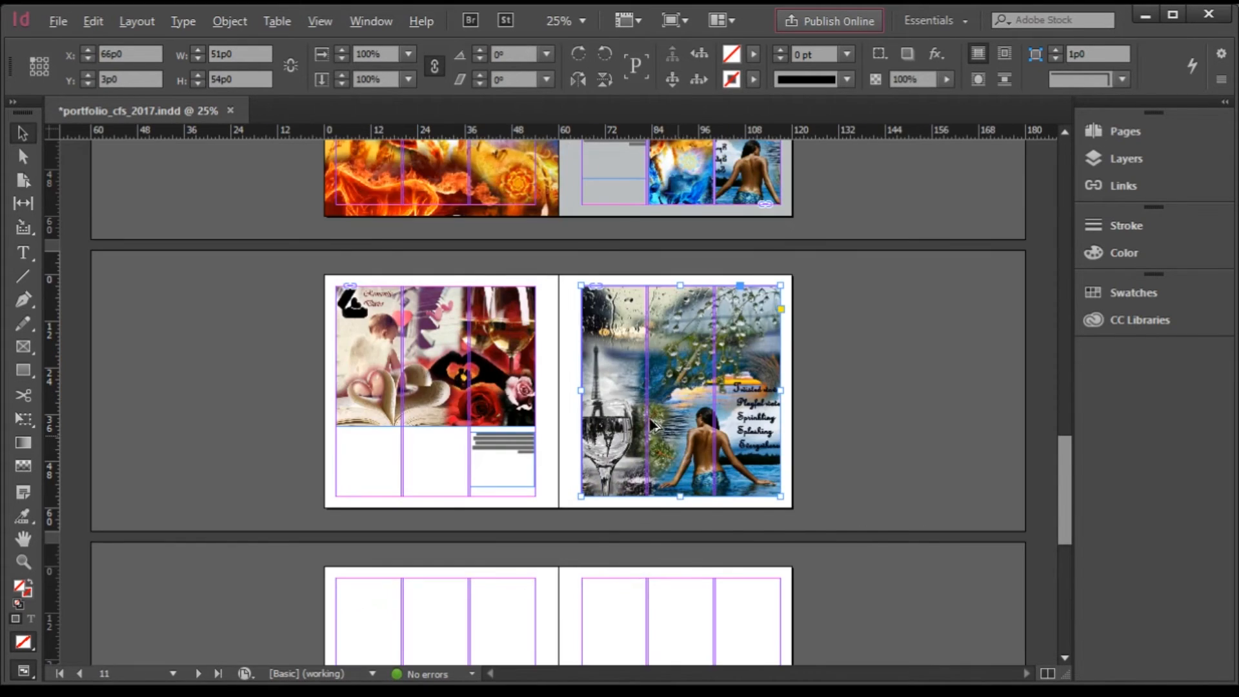
{"action": "key", "text": "ctrl+equal"}
{"action": "scroll", "coordinate": [748, 432], "scroll_direction": "right", "scroll_amount": 5}
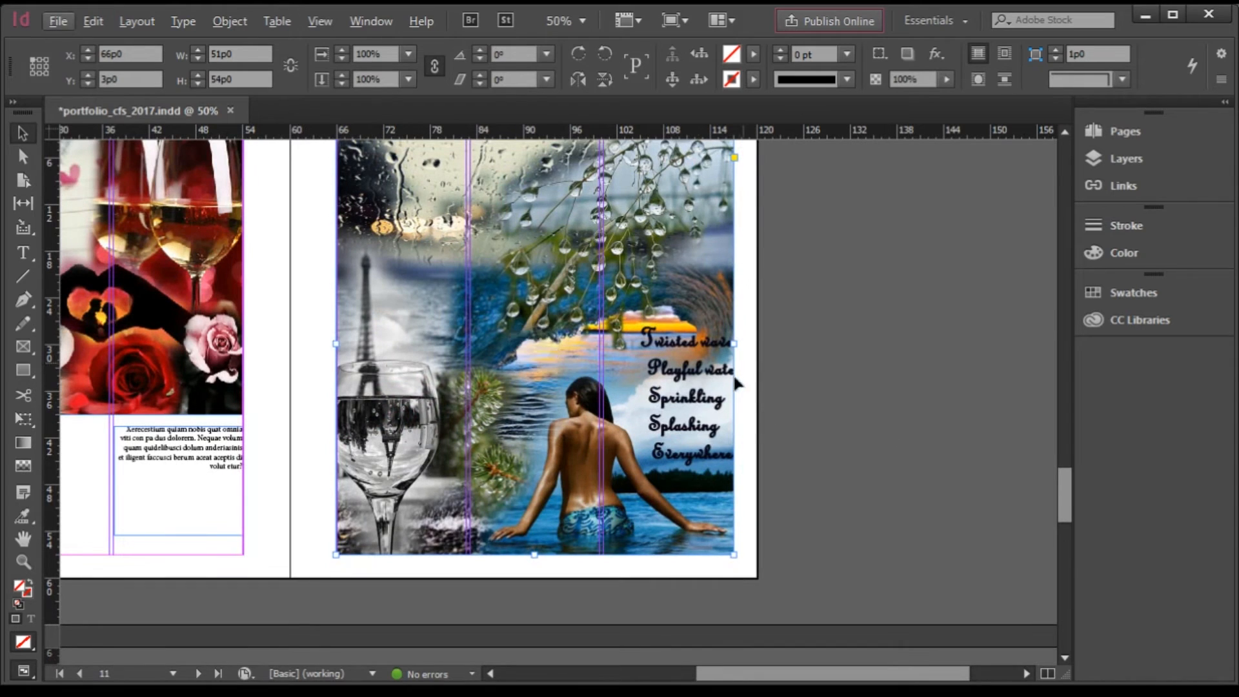
{"action": "left_click", "coordinate": [535, 347]}
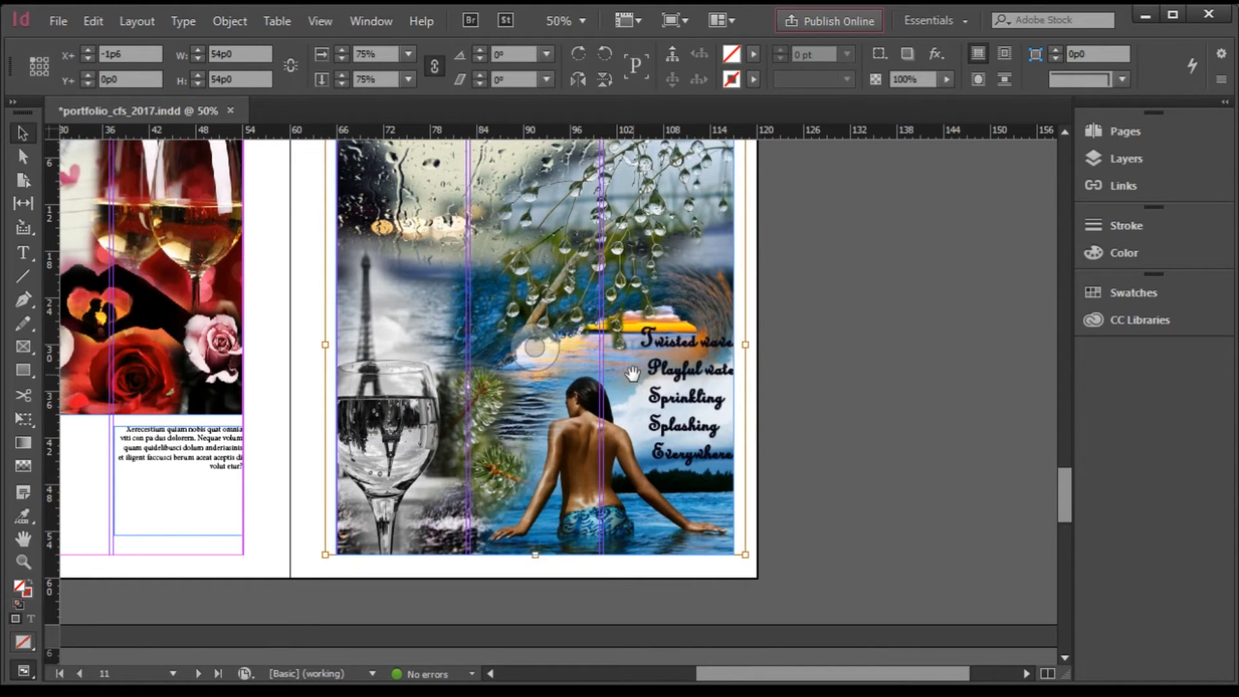
{"action": "key", "text": "Left"}
{"action": "key", "text": "Left"}
{"action": "key", "text": "Left"}
{"action": "key", "text": "Left"}
{"action": "key", "text": "Left"}
{"action": "key", "text": "Left"}
{"action": "key", "text": "Left"}
{"action": "key", "text": "Left"}
{"action": "key", "text": "Left"}
{"action": "key", "text": "Left"}
{"action": "key", "text": "Left"}
{"action": "key", "text": "Left"}
{"action": "key", "text": "Left"}
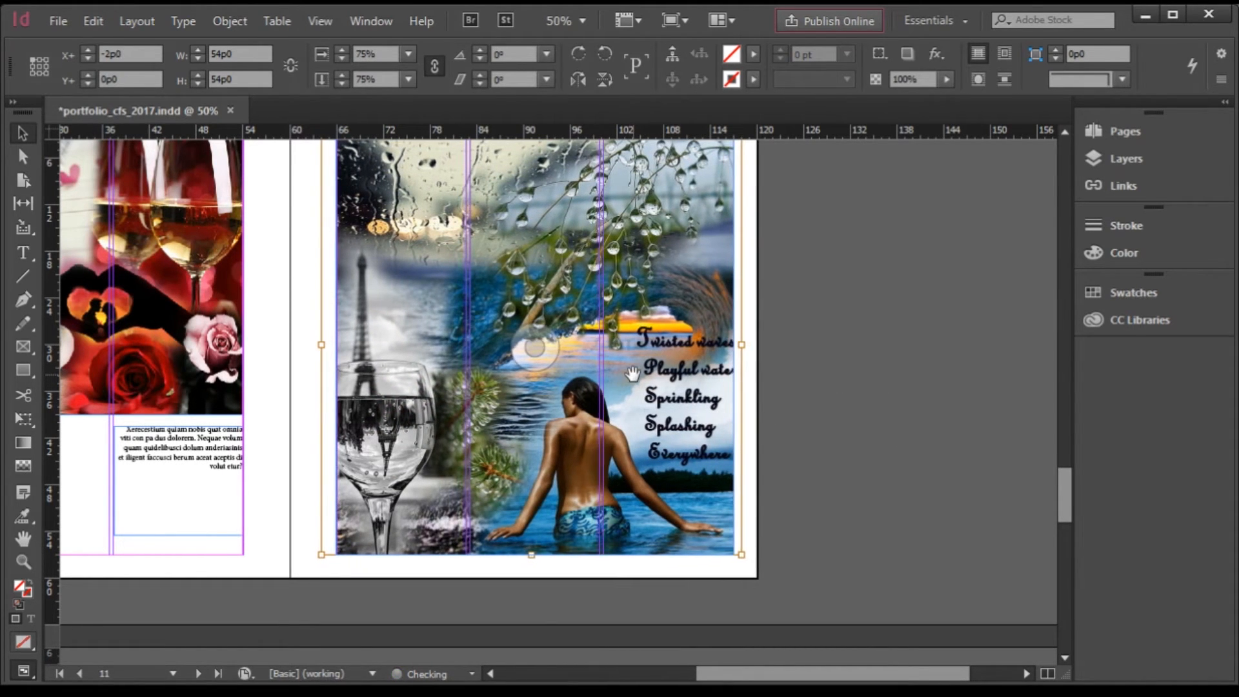
{"action": "key", "text": "Left"}
{"action": "key", "text": "Left"}
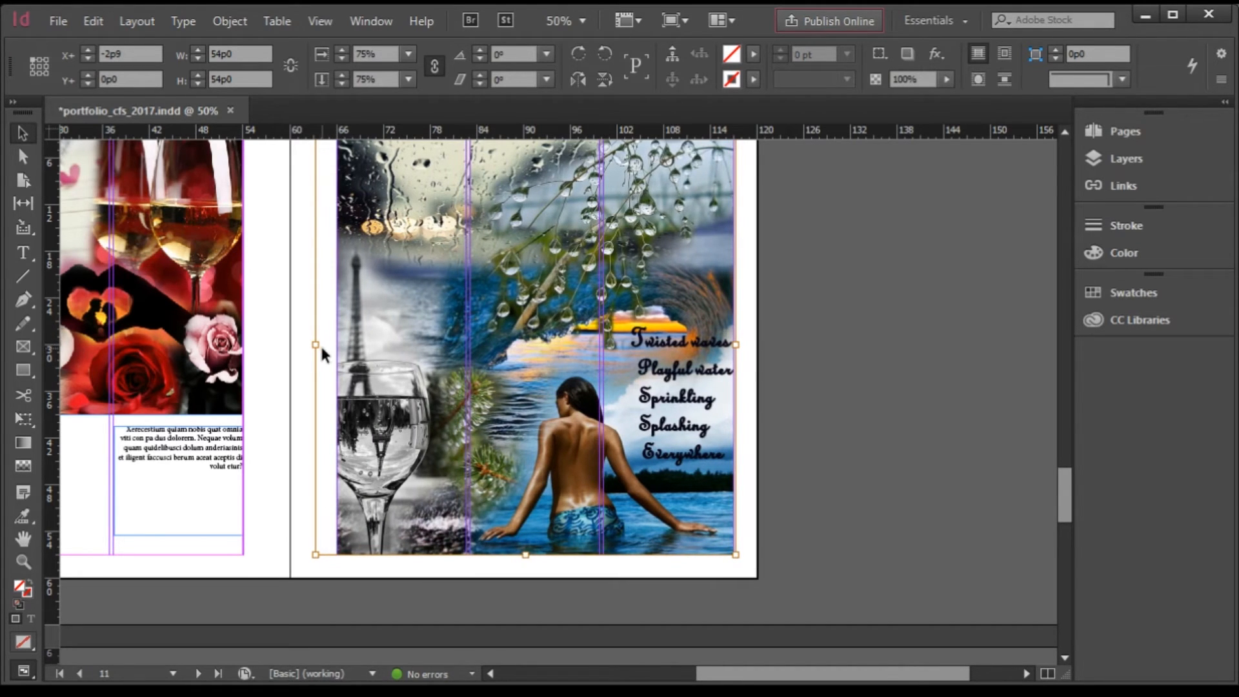
{"action": "left_click", "coordinate": [810, 474]}
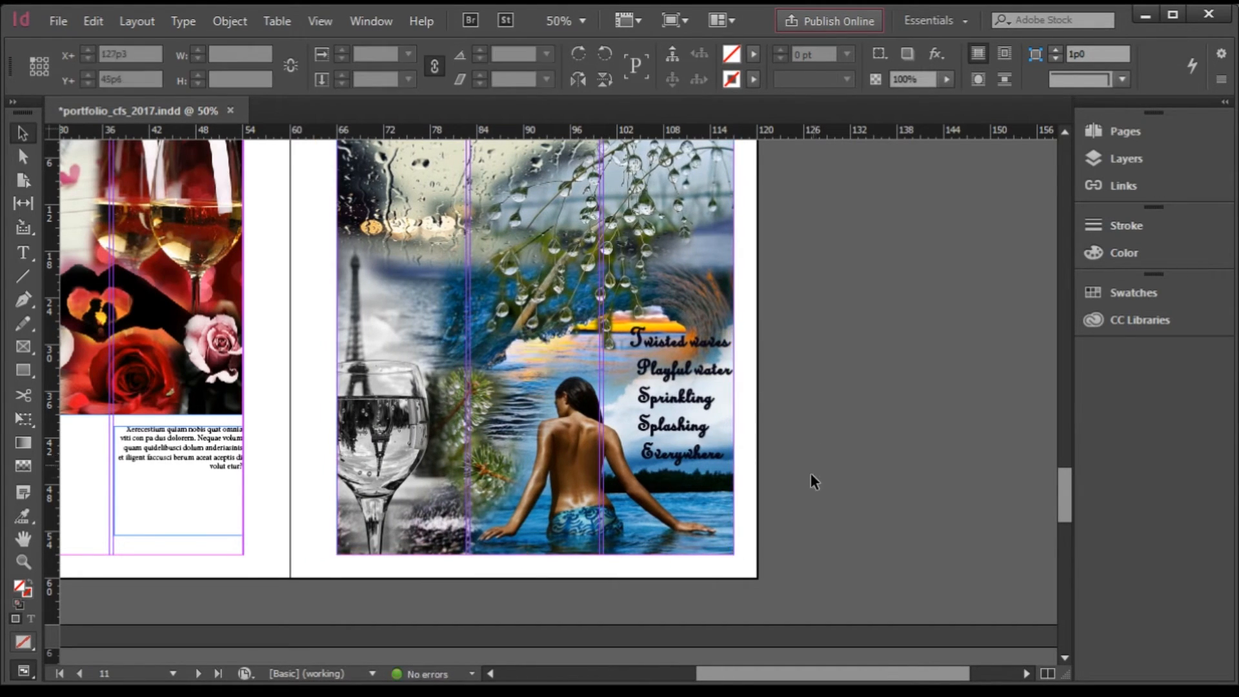
Review the finished two-moodboard spread and save the portfolio document with the blank spread below in view
{"action": "scroll", "coordinate": [516, 520], "scroll_direction": "down", "scroll_amount": 1}
{"action": "scroll", "coordinate": [439, 384], "scroll_direction": "up", "scroll_amount": 1}
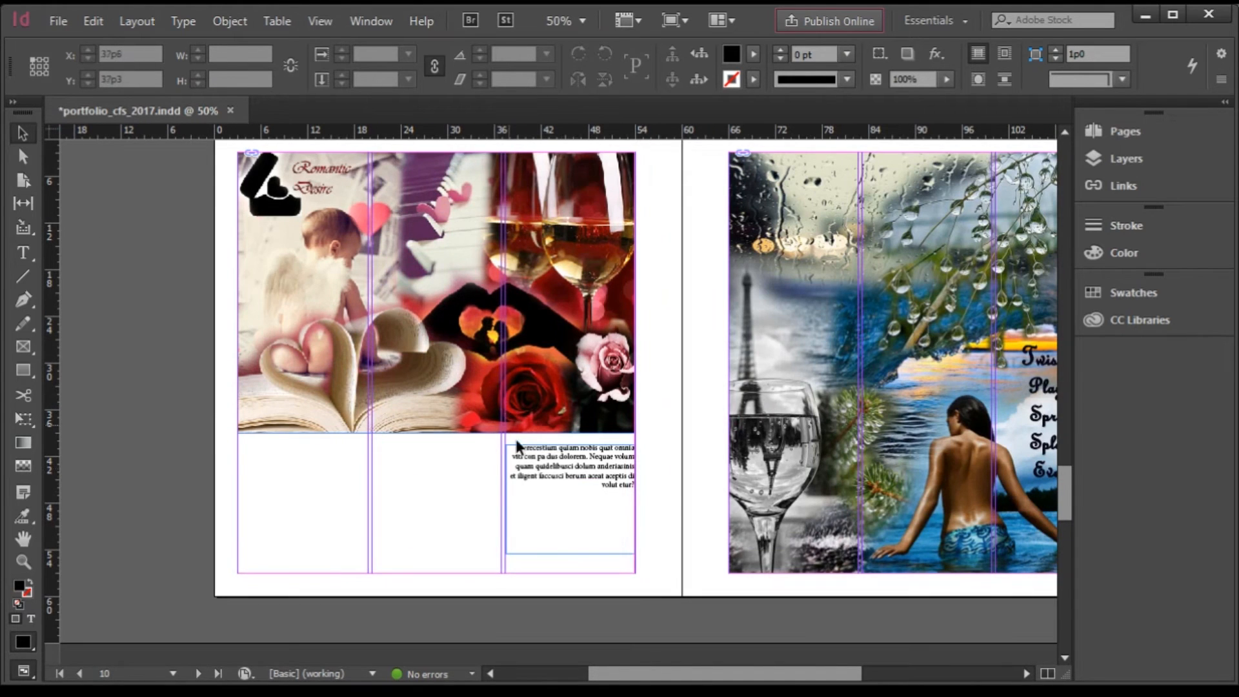
{"action": "scroll", "coordinate": [670, 555], "scroll_direction": "up", "scroll_amount": 1}
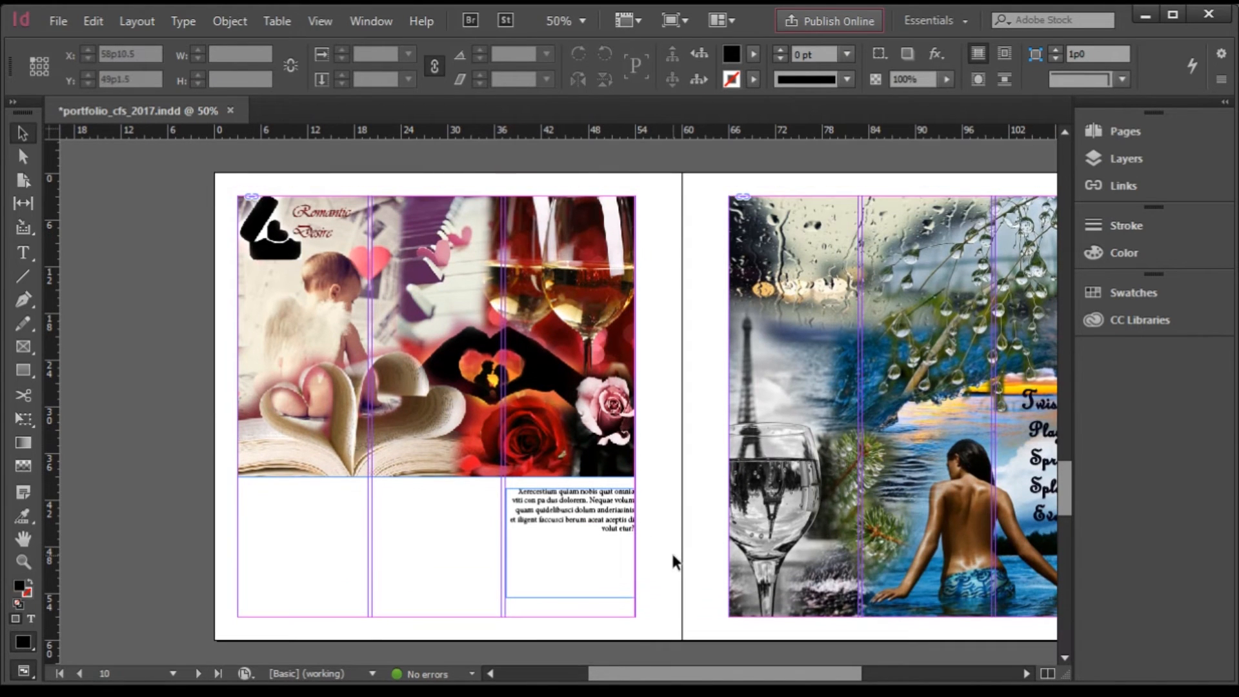
{"action": "scroll", "coordinate": [673, 548], "scroll_direction": "up", "scroll_amount": 2}
{"action": "scroll", "coordinate": [675, 537], "scroll_direction": "down", "scroll_amount": 2}
{"action": "scroll", "coordinate": [473, 507], "scroll_direction": "down", "scroll_amount": 1}
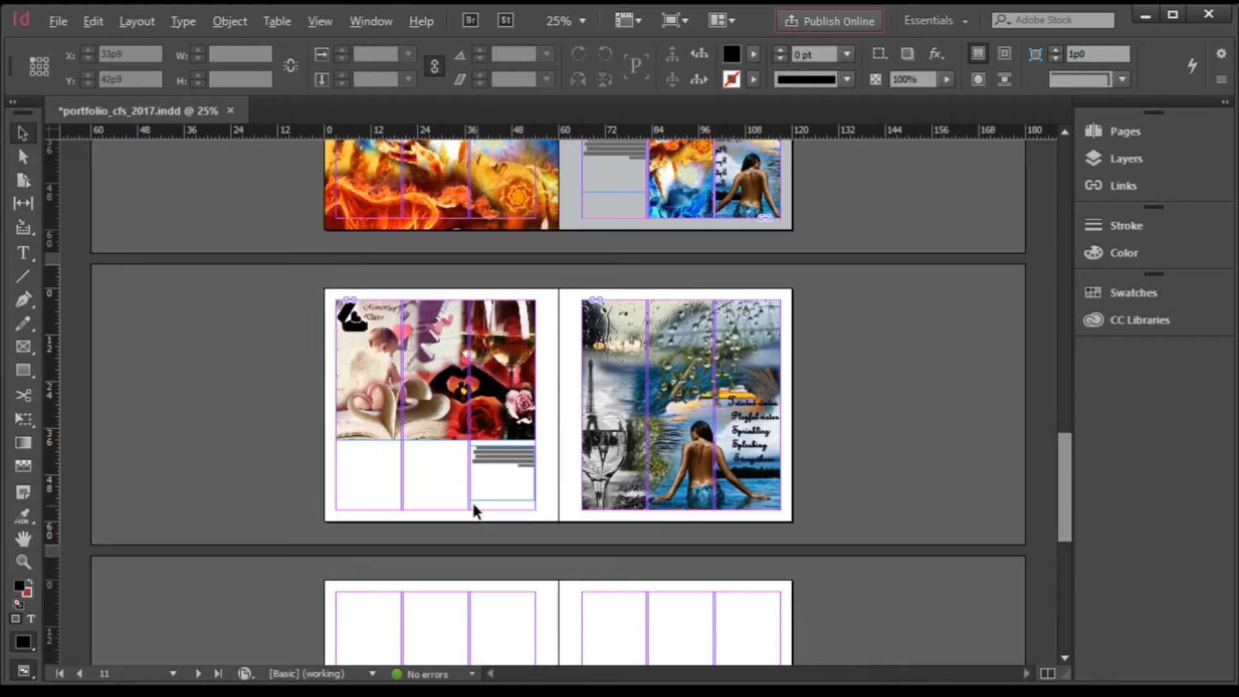
{"action": "scroll", "coordinate": [664, 511], "scroll_direction": "down", "scroll_amount": 3}
{"action": "scroll", "coordinate": [664, 511], "scroll_direction": "down", "scroll_amount": 3}
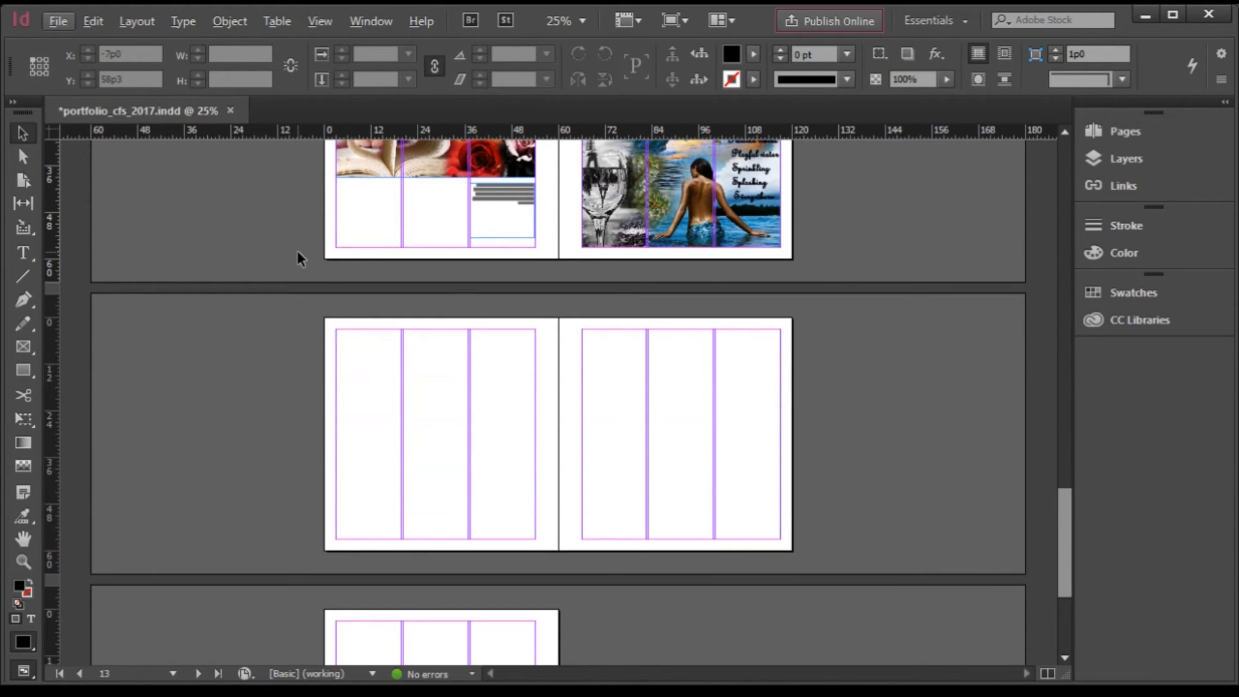
{"action": "key", "text": "ctrl+s"}
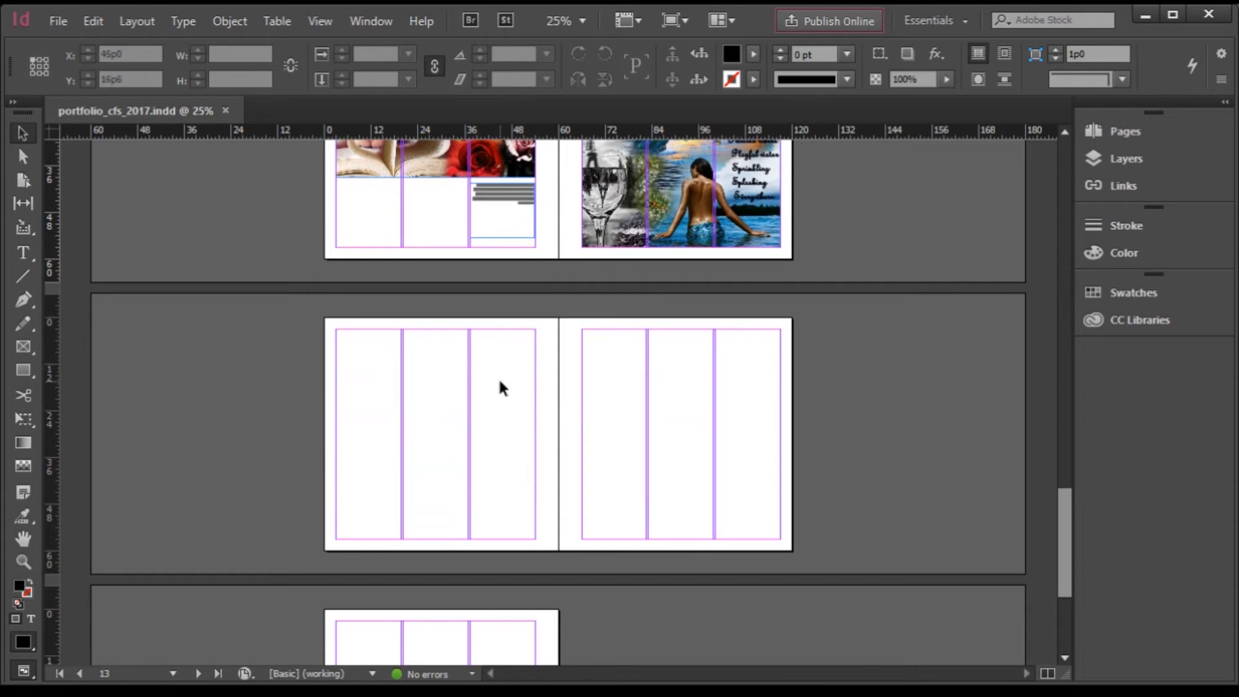
Load the IMG_8808 photo from the images folder for placement on the blank spread
{"action": "key", "text": "ctrl+d"}
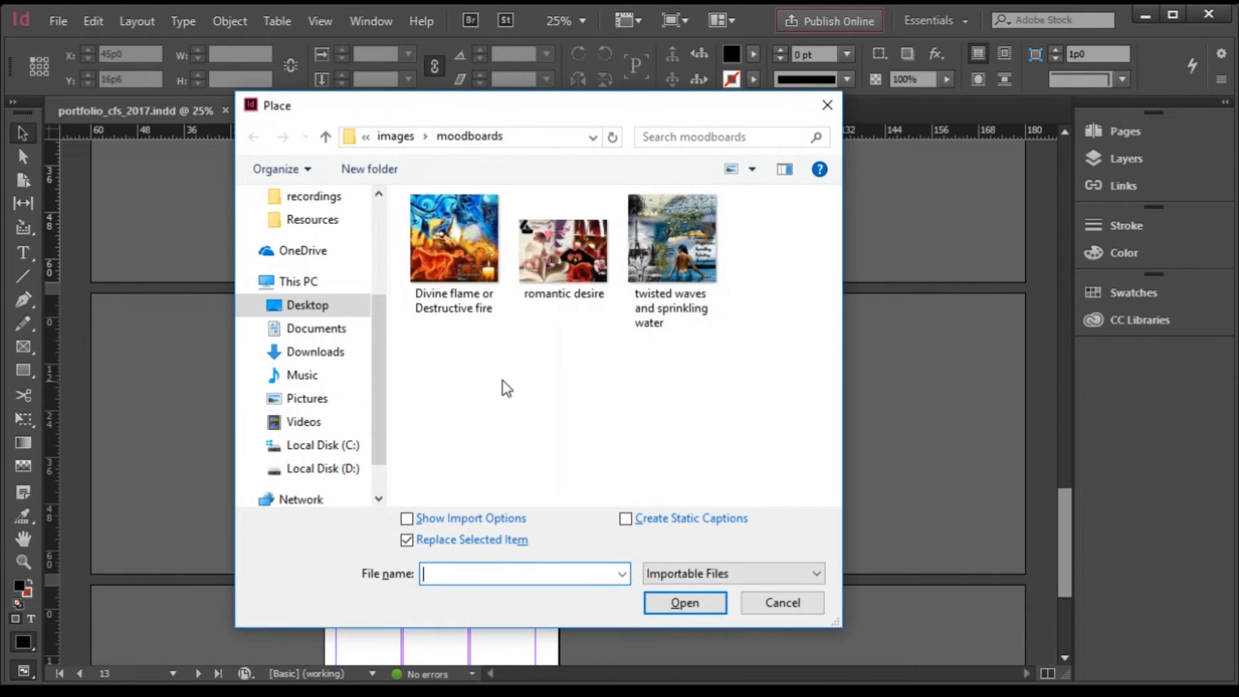
{"action": "left_click", "coordinate": [326, 137]}
{"action": "scroll", "coordinate": [656, 406], "scroll_direction": "down", "scroll_amount": 10}
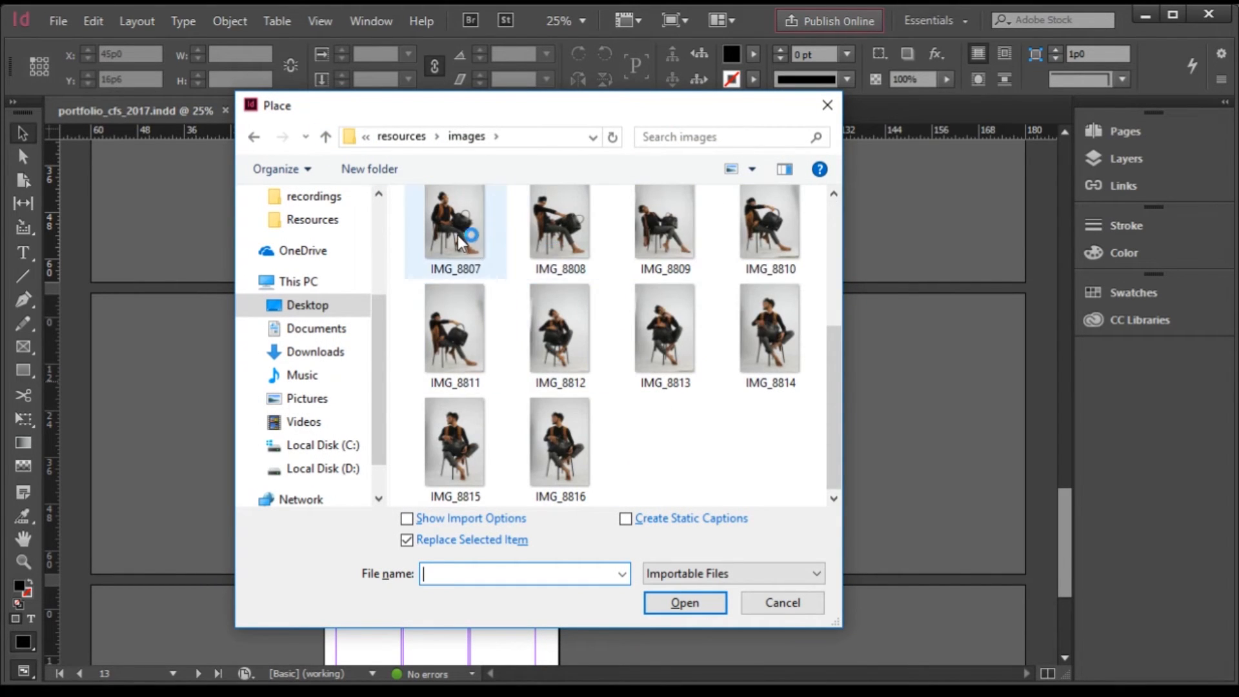
{"action": "left_click", "coordinate": [565, 228]}
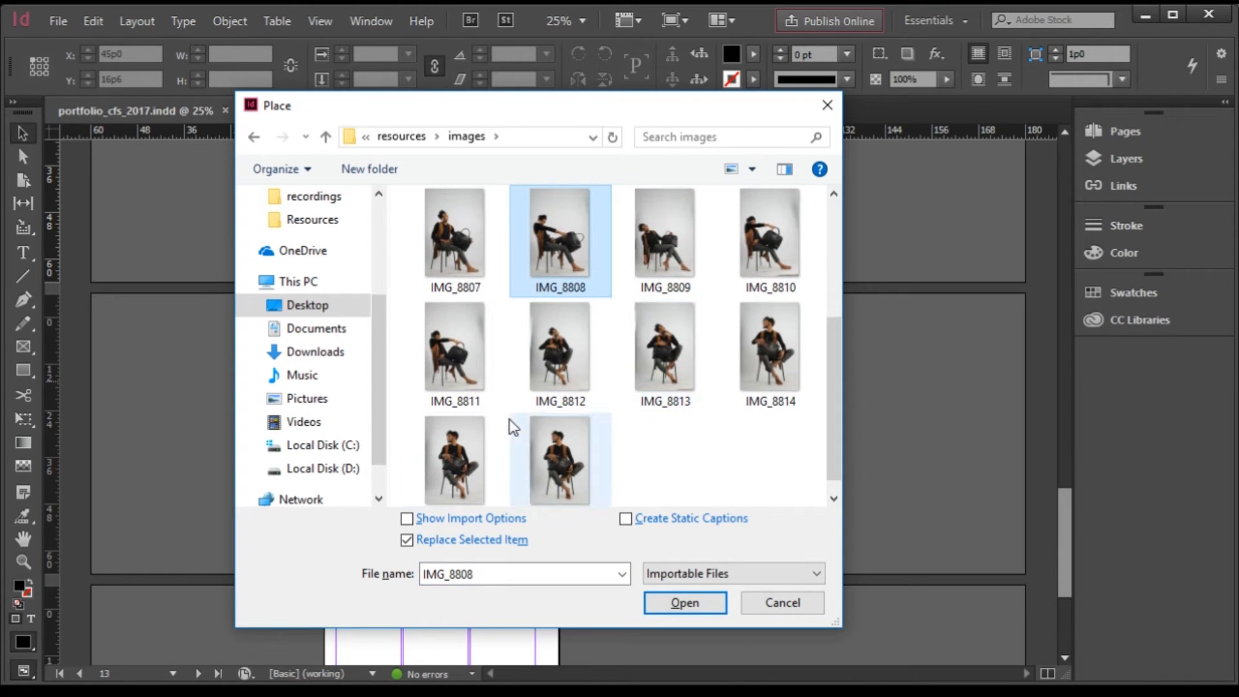
{"action": "left_click", "coordinate": [682, 604]}
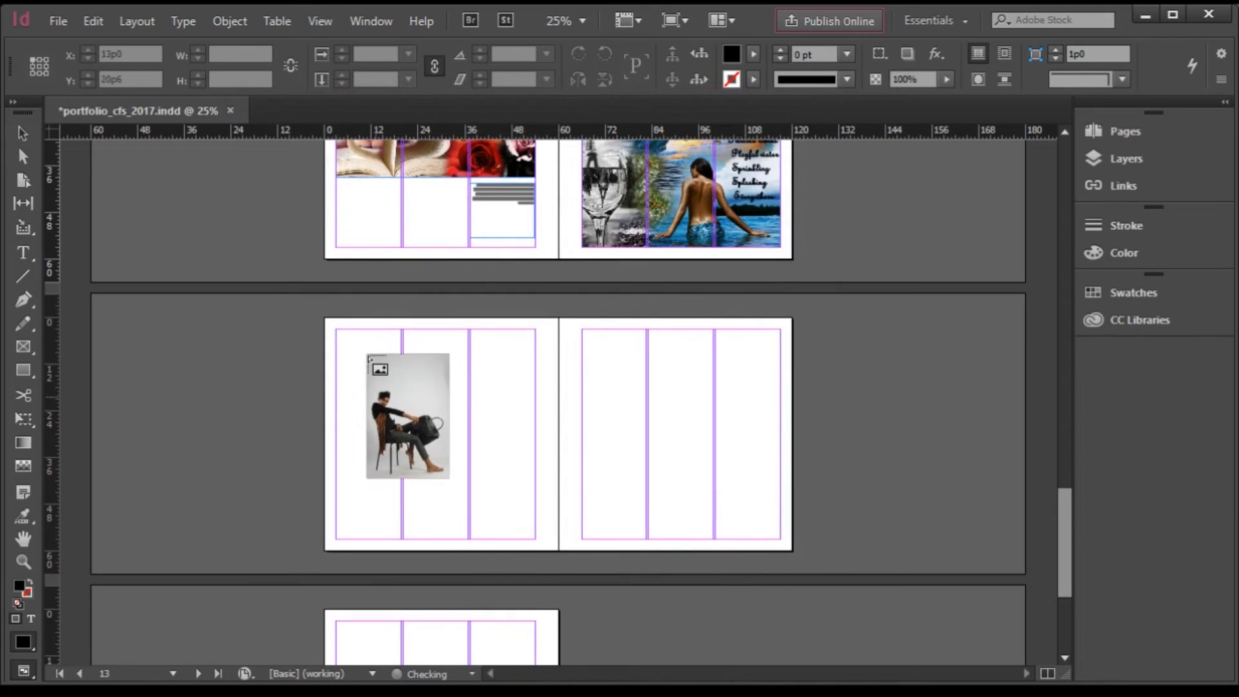
Place the loaded photo in a 90p0 by 60p0 frame from the blank spread's upper-left corner and fill the frame proportionally
{"action": "left_click_drag", "start_coordinate": [327, 321], "coordinate": [556, 553]}
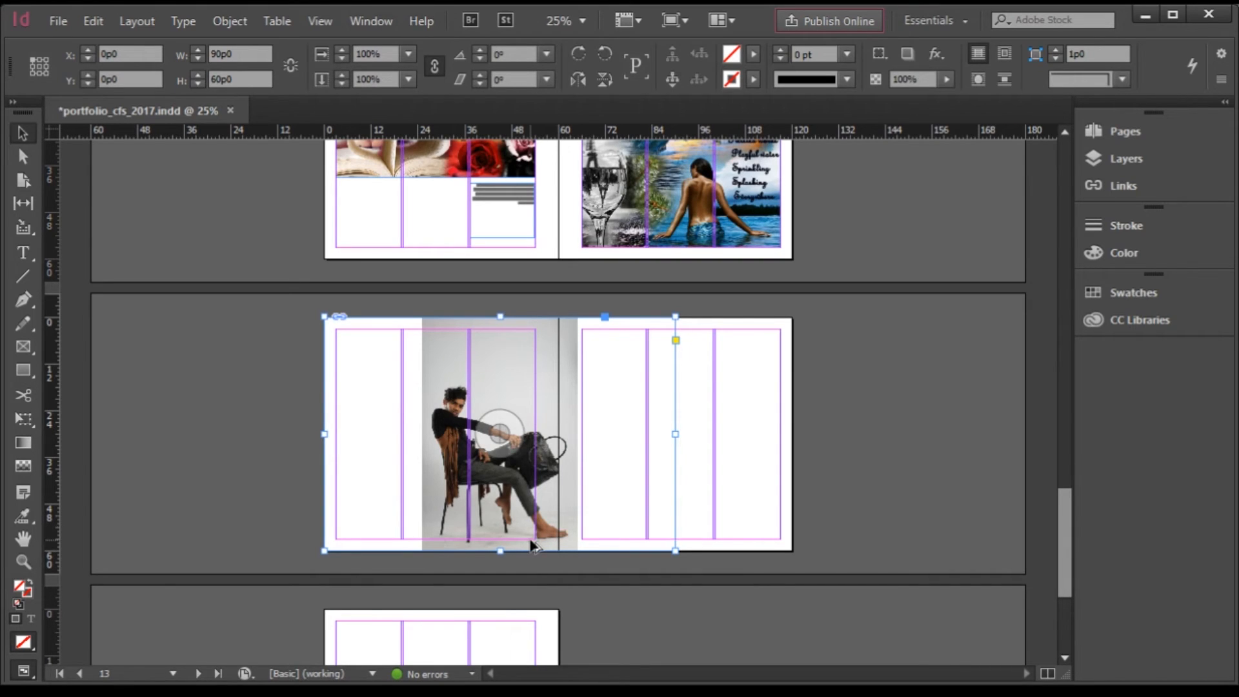
{"action": "key", "text": "ctrl+alt+shift+c"}
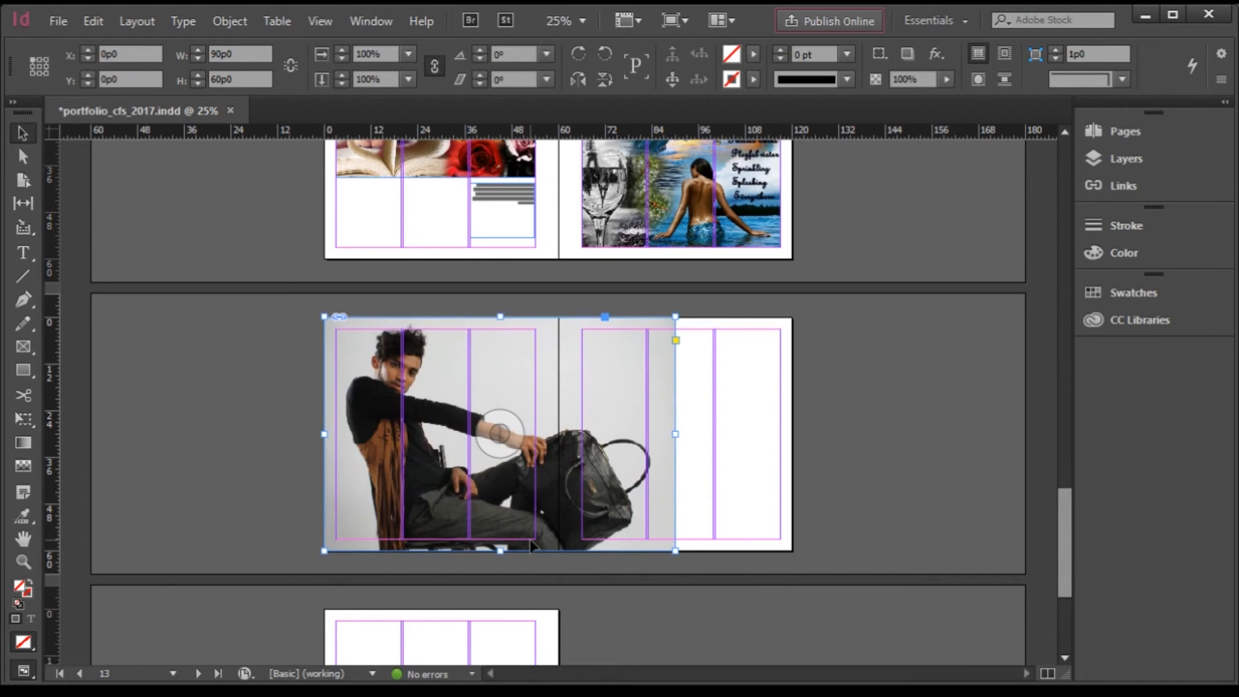
Examine the large photo's crop across the spread and the blank strip beside it at closer zoom
{"action": "scroll", "coordinate": [727, 487], "scroll_direction": "up", "scroll_amount": 1}
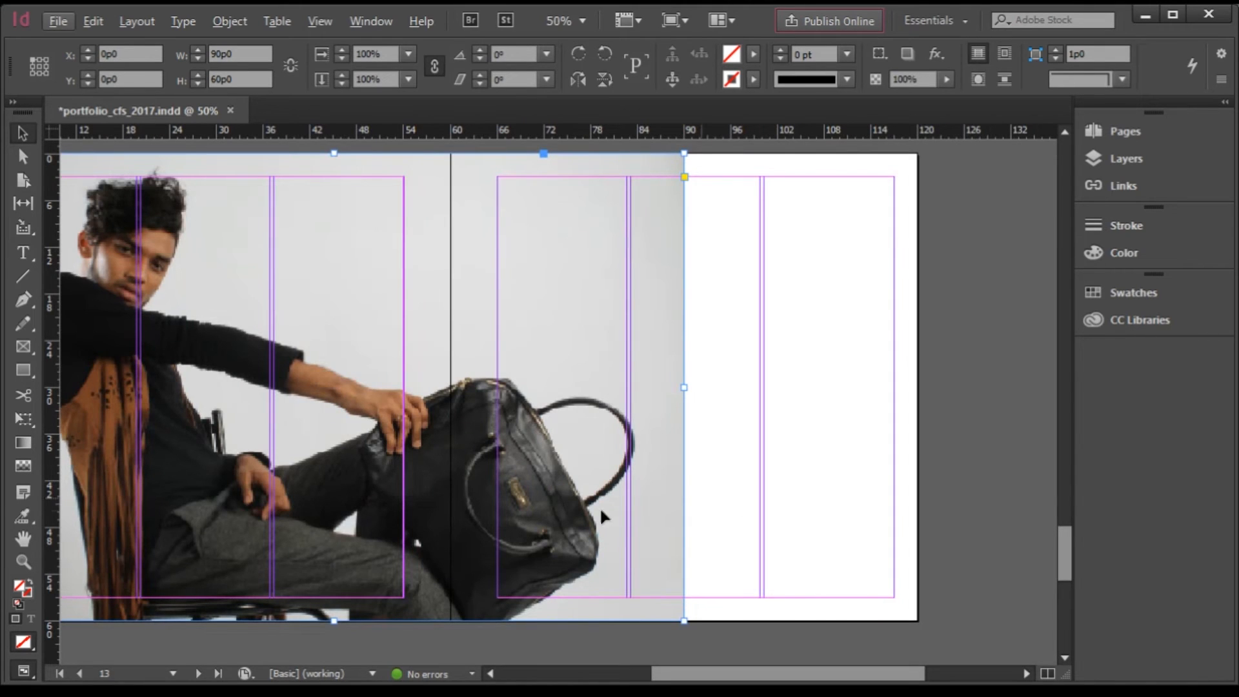
{"action": "scroll", "coordinate": [689, 481], "scroll_direction": "down", "scroll_amount": 1}
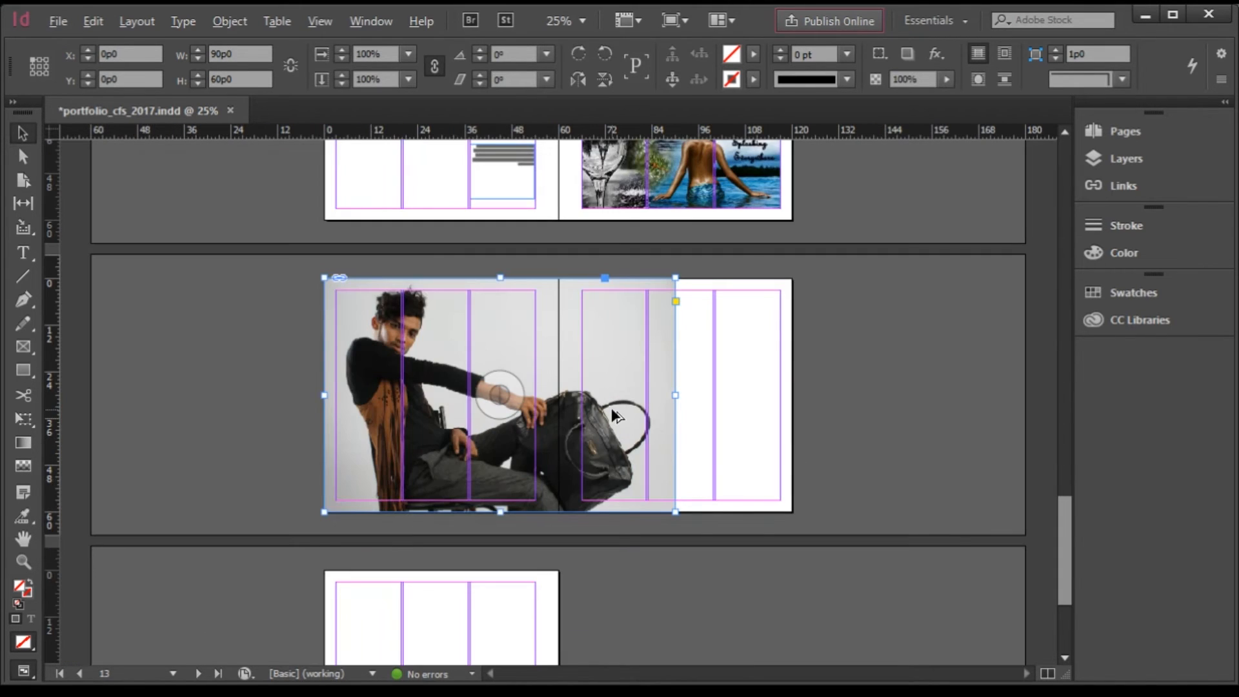
{"action": "key", "text": "alt"}
{"action": "scroll", "coordinate": [672, 427], "scroll_direction": "up", "scroll_amount": 1}
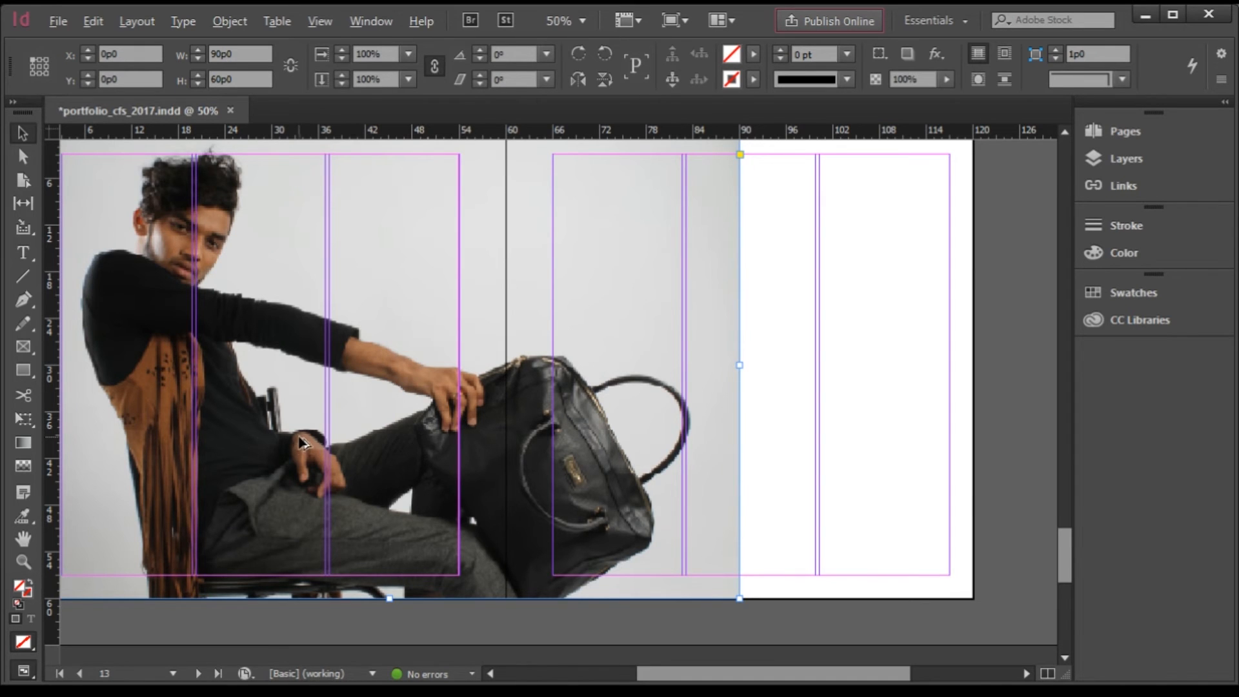
{"action": "scroll", "coordinate": [407, 425], "scroll_direction": "down", "scroll_amount": 1}
{"action": "scroll", "coordinate": [545, 392], "scroll_direction": "up", "scroll_amount": 1}
{"action": "scroll", "coordinate": [618, 420], "scroll_direction": "down", "scroll_amount": 1}
{"action": "scroll", "coordinate": [761, 373], "scroll_direction": "up", "scroll_amount": 1}
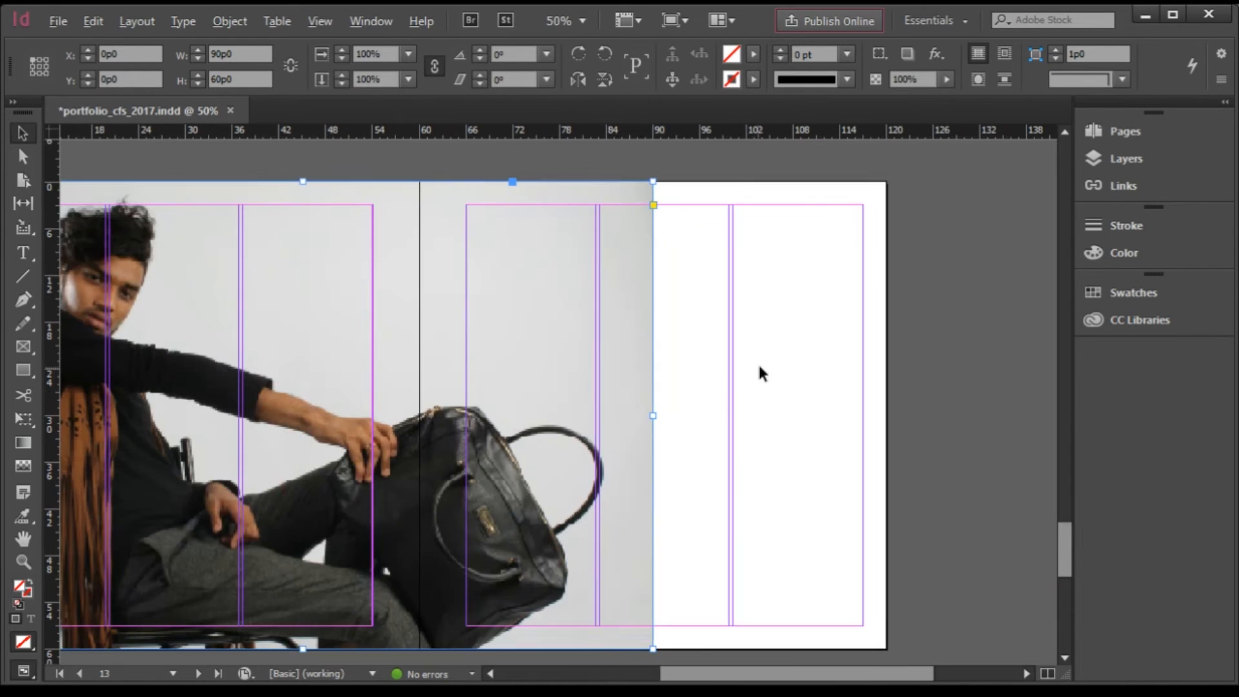
{"action": "scroll", "coordinate": [609, 342], "scroll_direction": "down", "scroll_amount": 1}
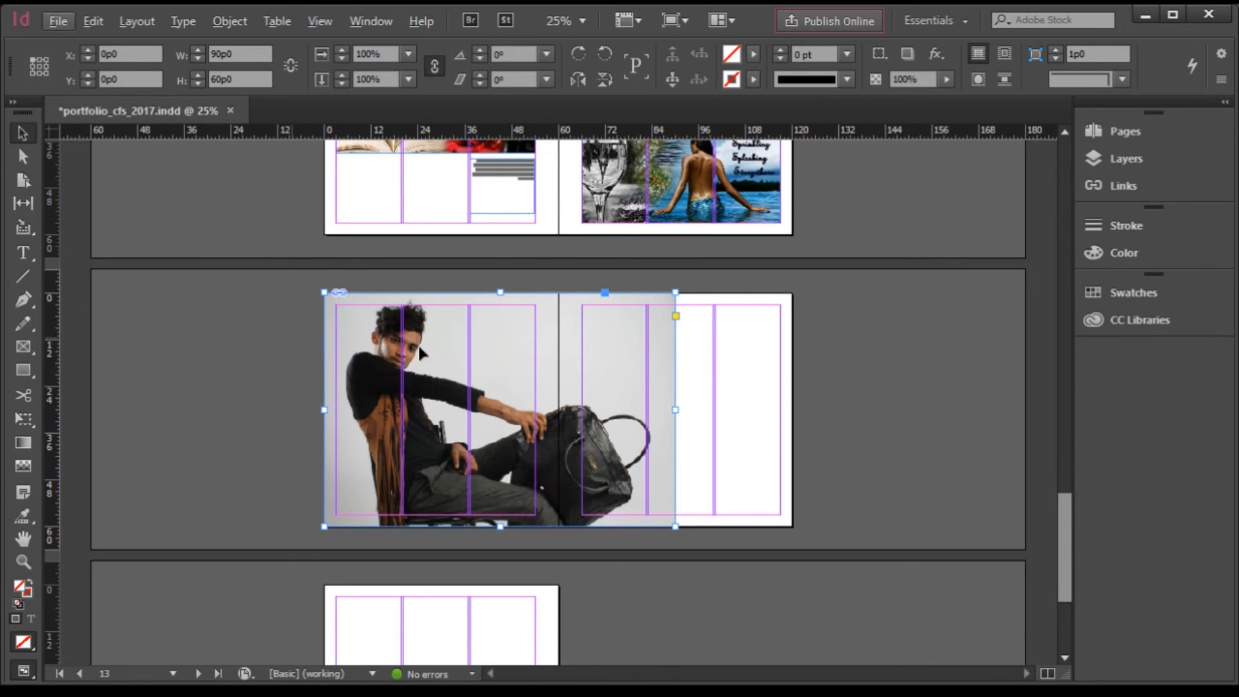
Draw a 30p0 by 60p0 rectangular frame over the blank strip beside the large photo and place IMG_8814 in it
{"action": "left_click", "coordinate": [715, 333]}
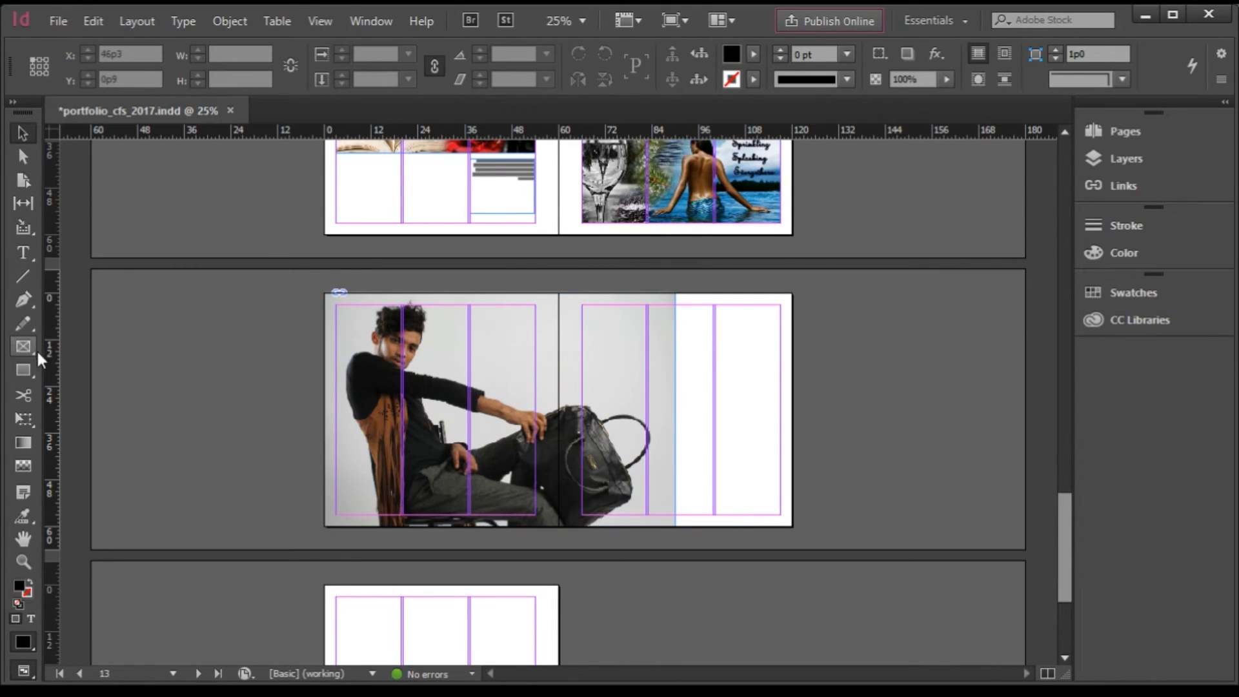
{"action": "key", "text": "f"}
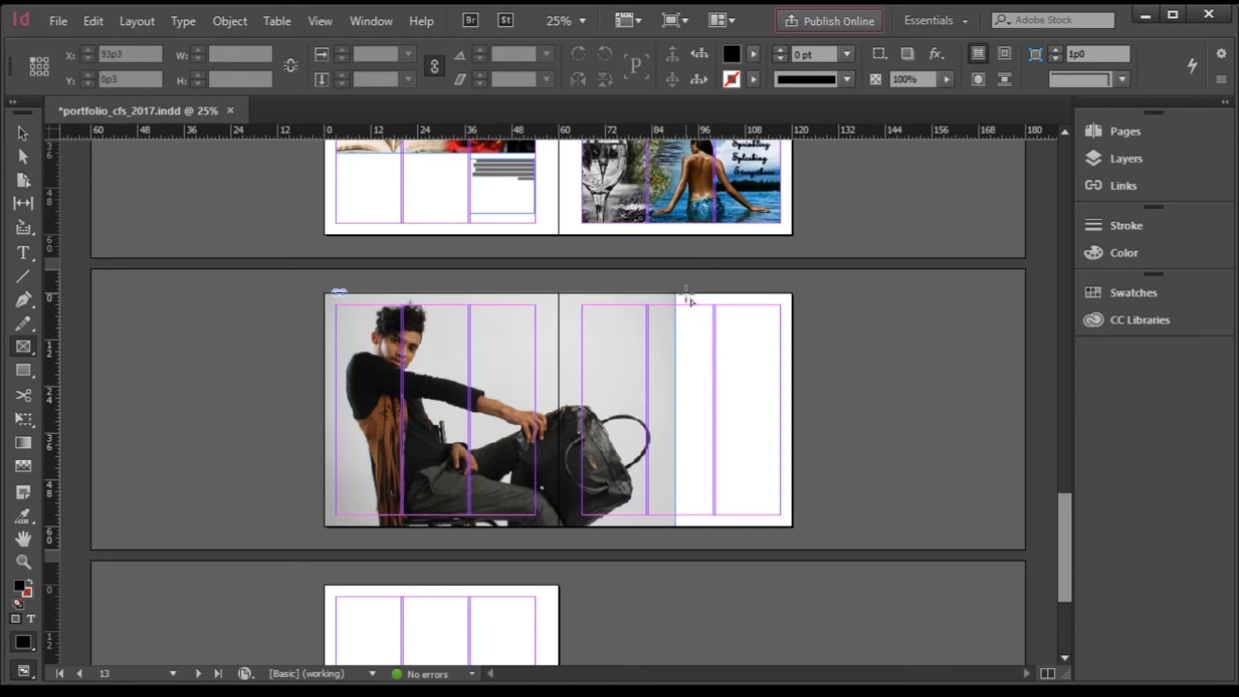
{"action": "left_click_drag", "start_coordinate": [675, 294], "coordinate": [792, 527]}
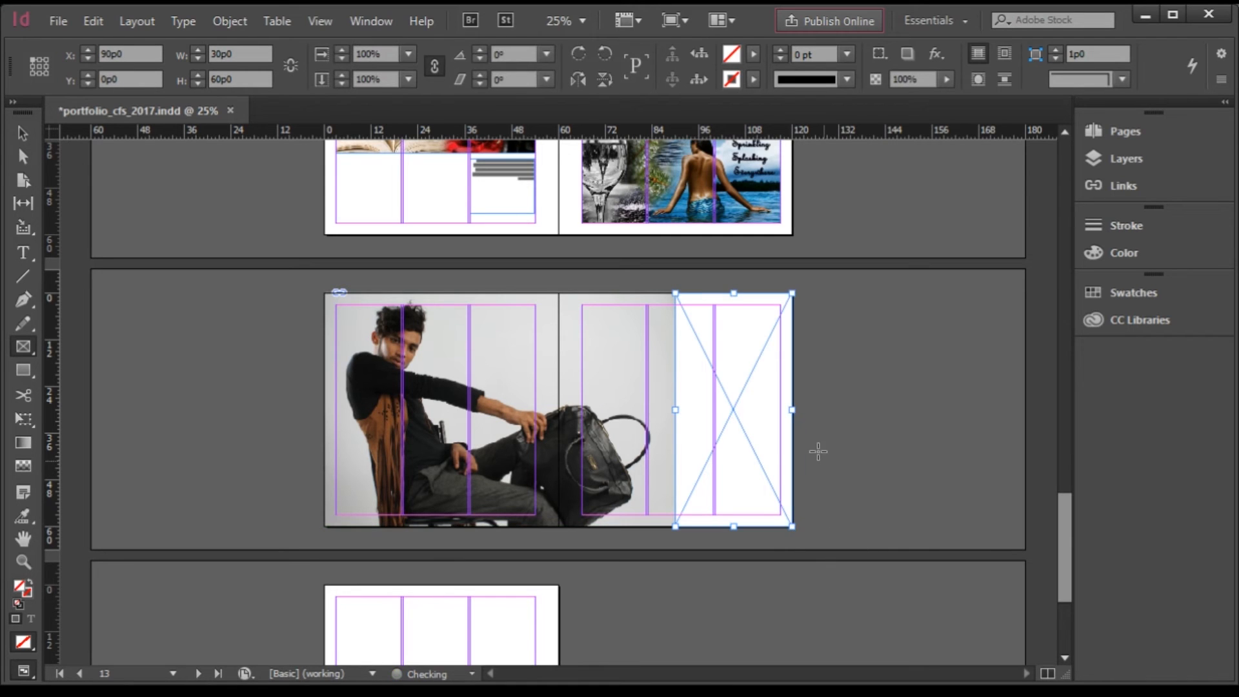
{"action": "key", "text": "ctrl+d"}
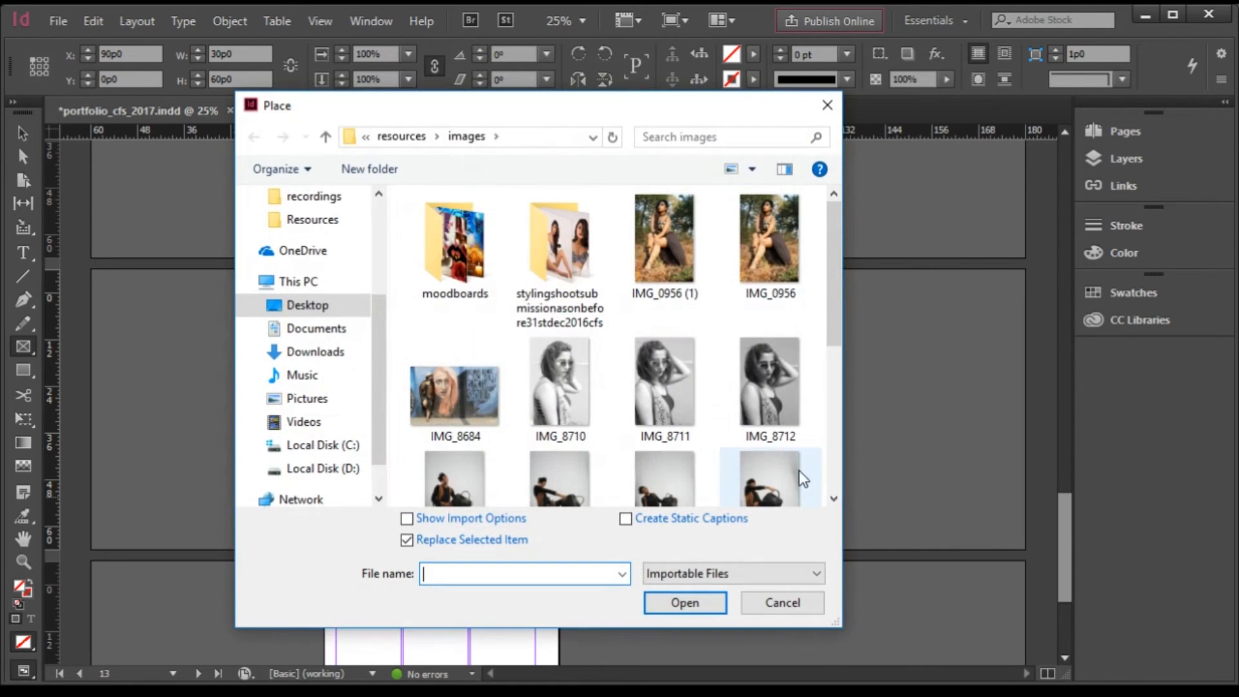
{"action": "scroll", "coordinate": [710, 452], "scroll_direction": "down", "scroll_amount": 2}
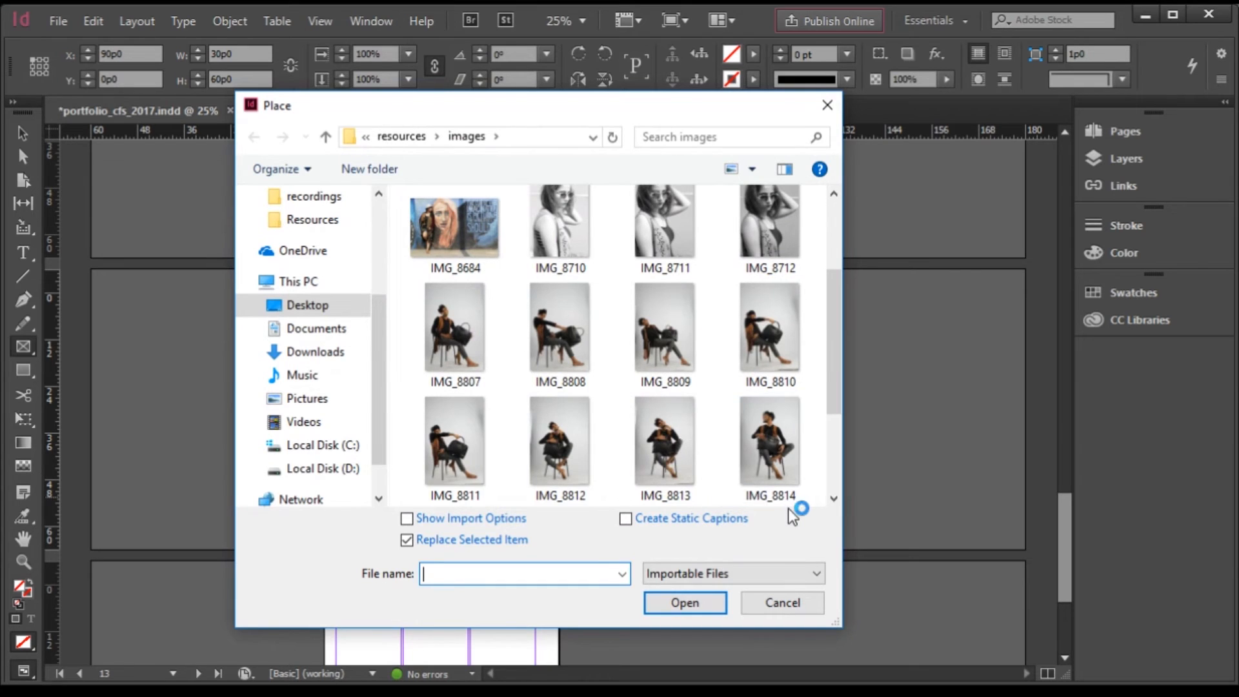
{"action": "double_click", "coordinate": [783, 476]}
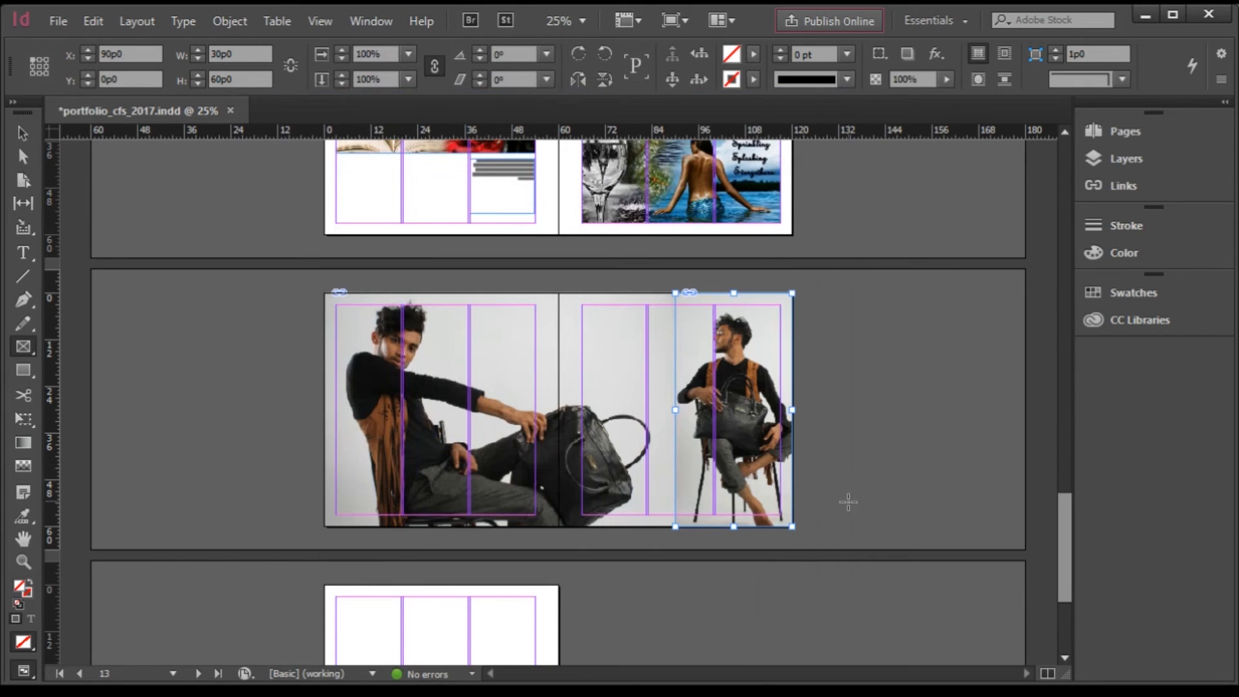
Fill the narrow frame proportionally with the photo of the seated model holding the bag
{"action": "key", "text": "ctrl+="}
{"action": "key", "text": "alt"}
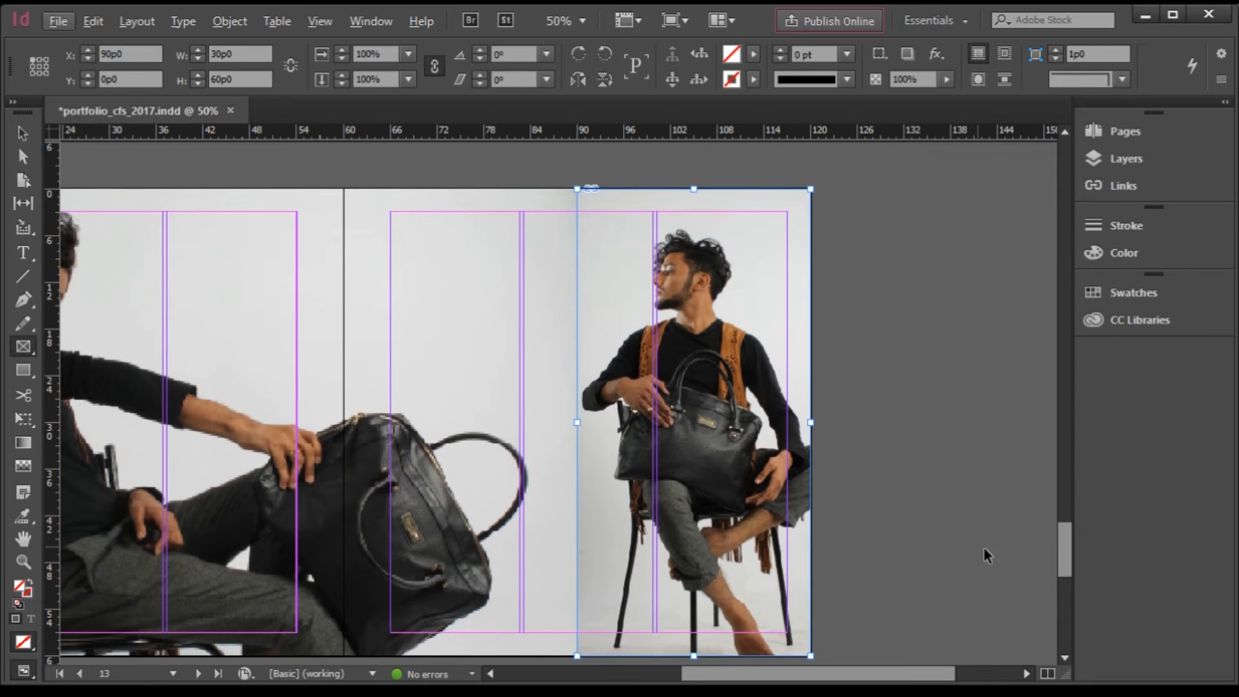
{"action": "key", "text": "alt"}
{"action": "key", "text": "ctrl+alt+shift+c"}
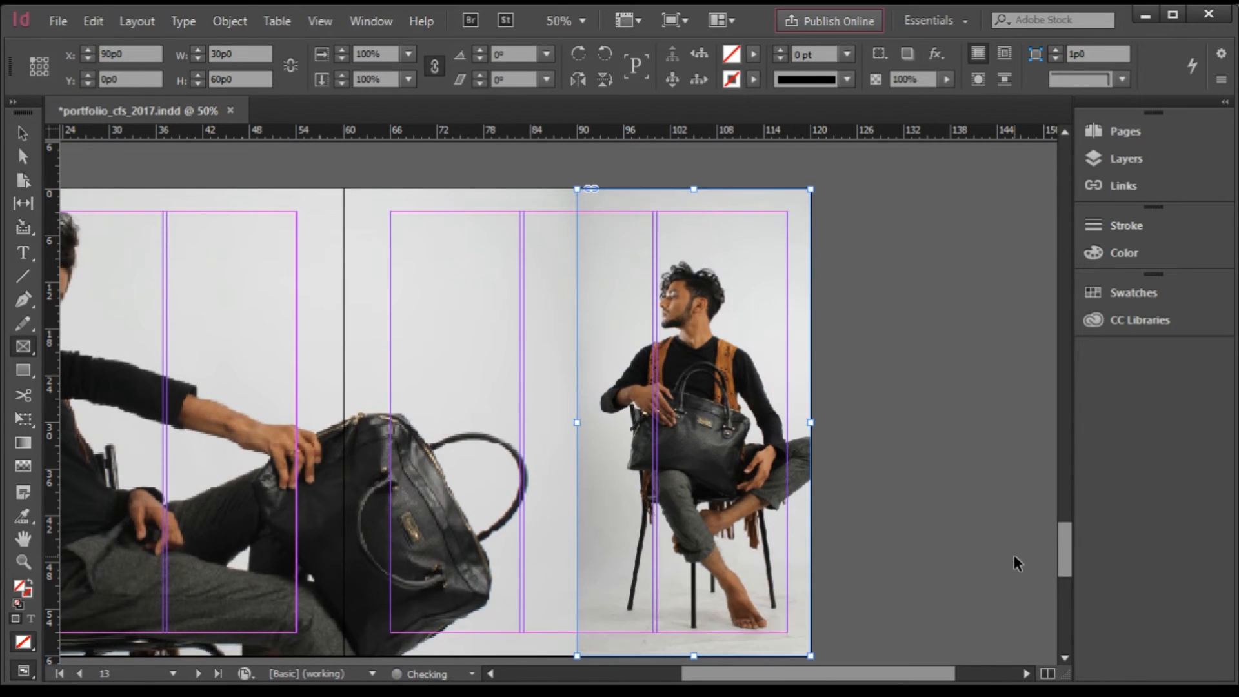
Shift the seated model photo left inside its frame to an X offset of -7p10.5
{"action": "left_click", "coordinate": [23, 133]}
{"action": "left_click", "coordinate": [694, 424]}
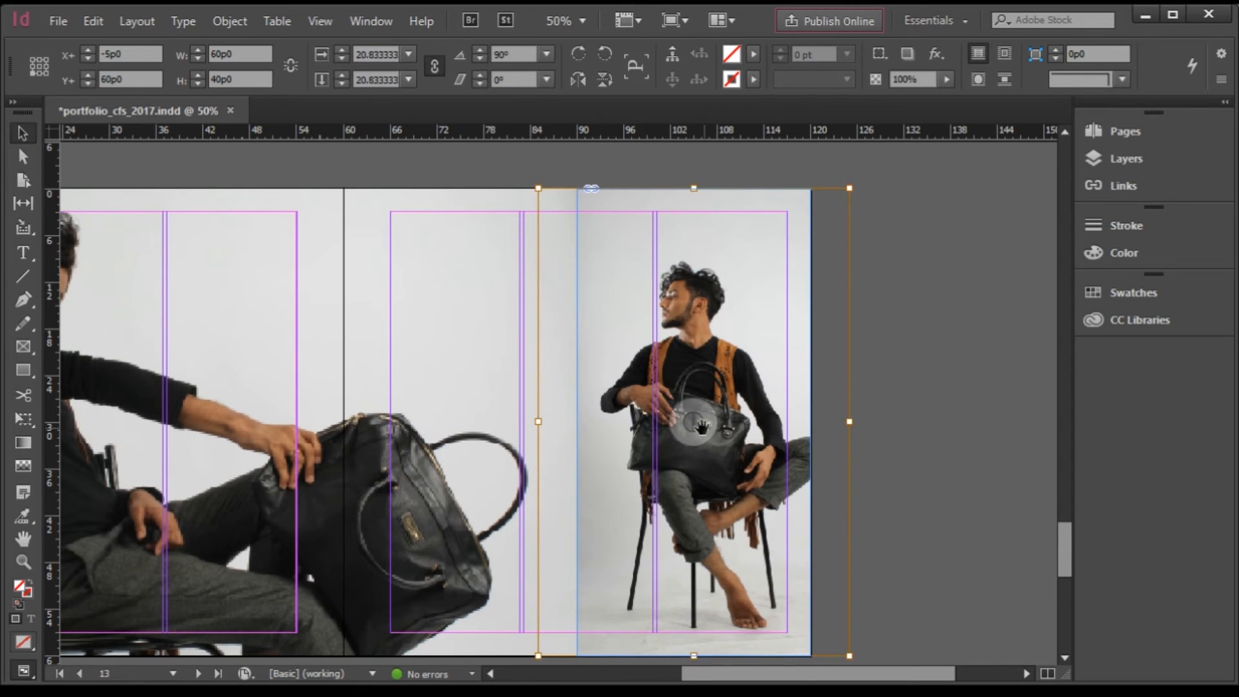
{"action": "left_click_drag", "start_coordinate": [697, 422], "coordinate": [680, 432]}
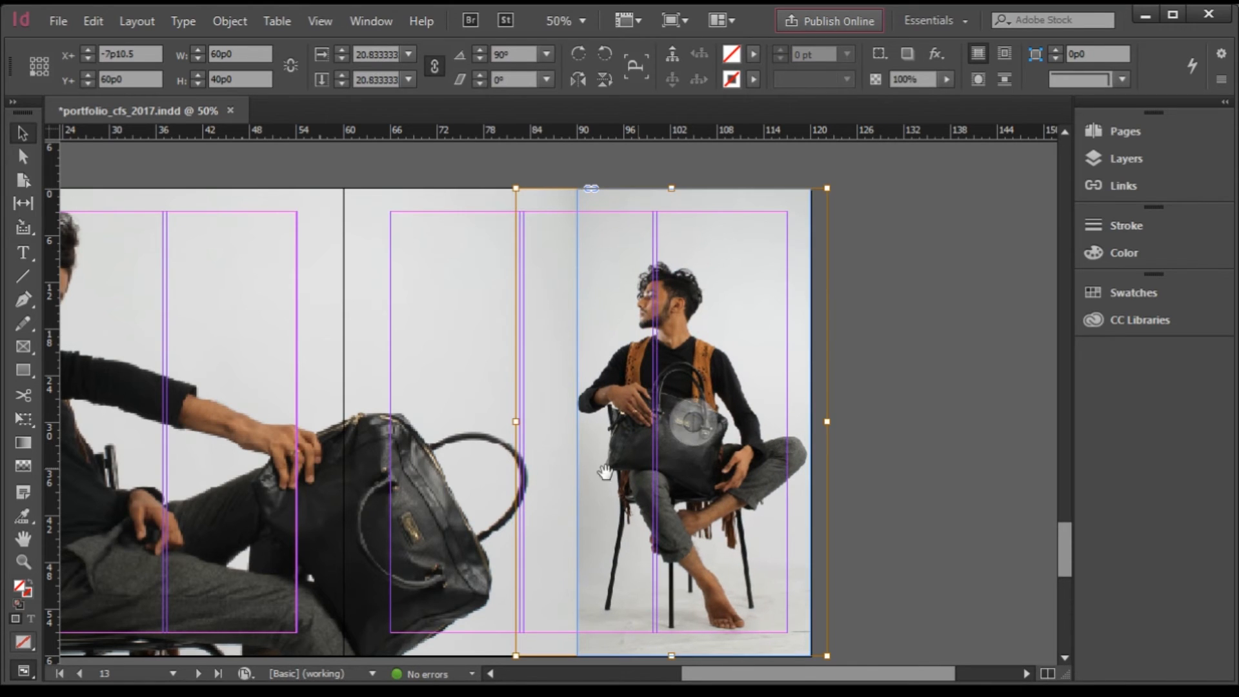
{"action": "left_click", "coordinate": [855, 495]}
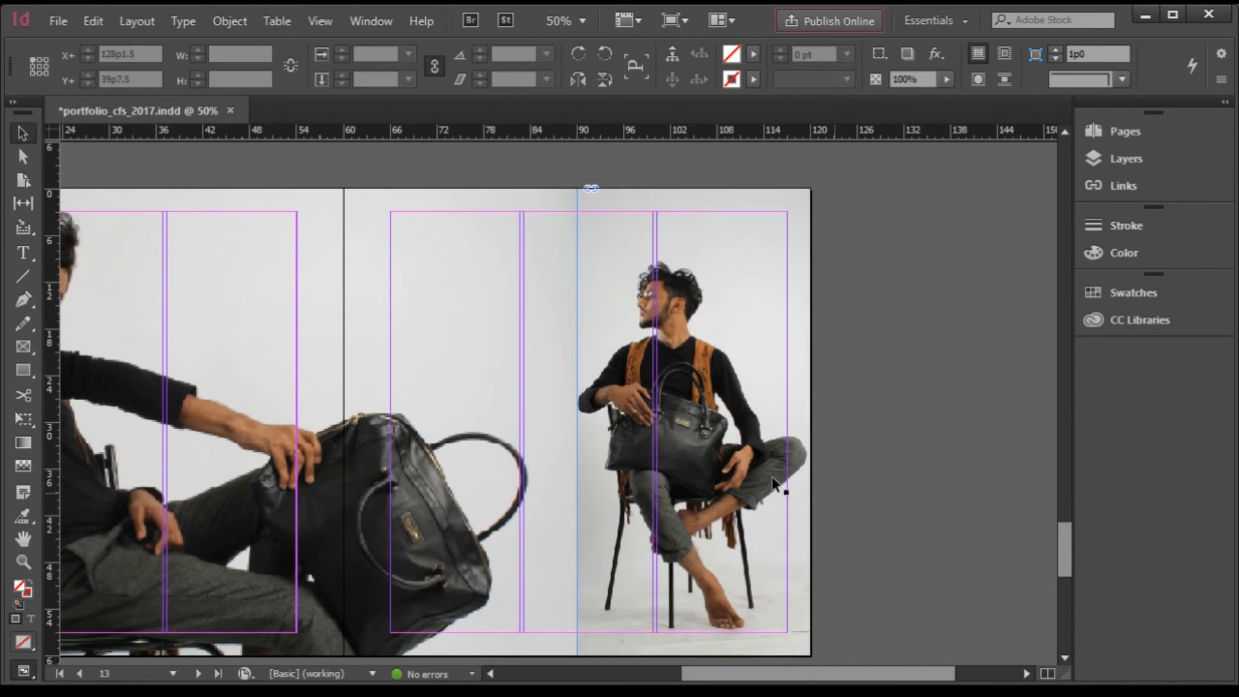
Extend the left edge of the seated model photo's frame slightly so it overlaps the large photo
{"action": "left_click", "coordinate": [601, 395]}
{"action": "left_click_drag", "start_coordinate": [579, 422], "coordinate": [567, 422]}
{"action": "left_click", "coordinate": [936, 544]}
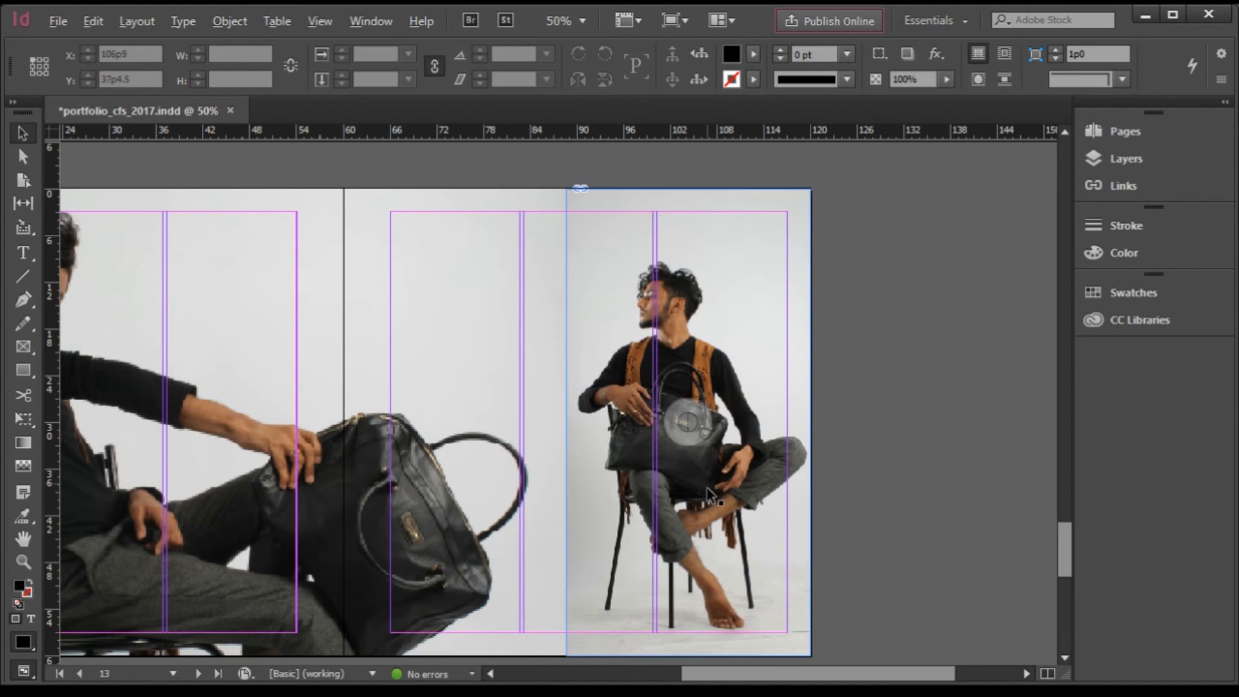
Copy the text frame from the moodboard spread into the first column of the photo spread's second page
{"action": "scroll", "coordinate": [706, 507], "scroll_direction": "down", "scroll_amount": 1}
{"action": "scroll", "coordinate": [668, 419], "scroll_direction": "up", "scroll_amount": 1}
{"action": "scroll", "coordinate": [803, 270], "scroll_direction": "up", "scroll_amount": 5}
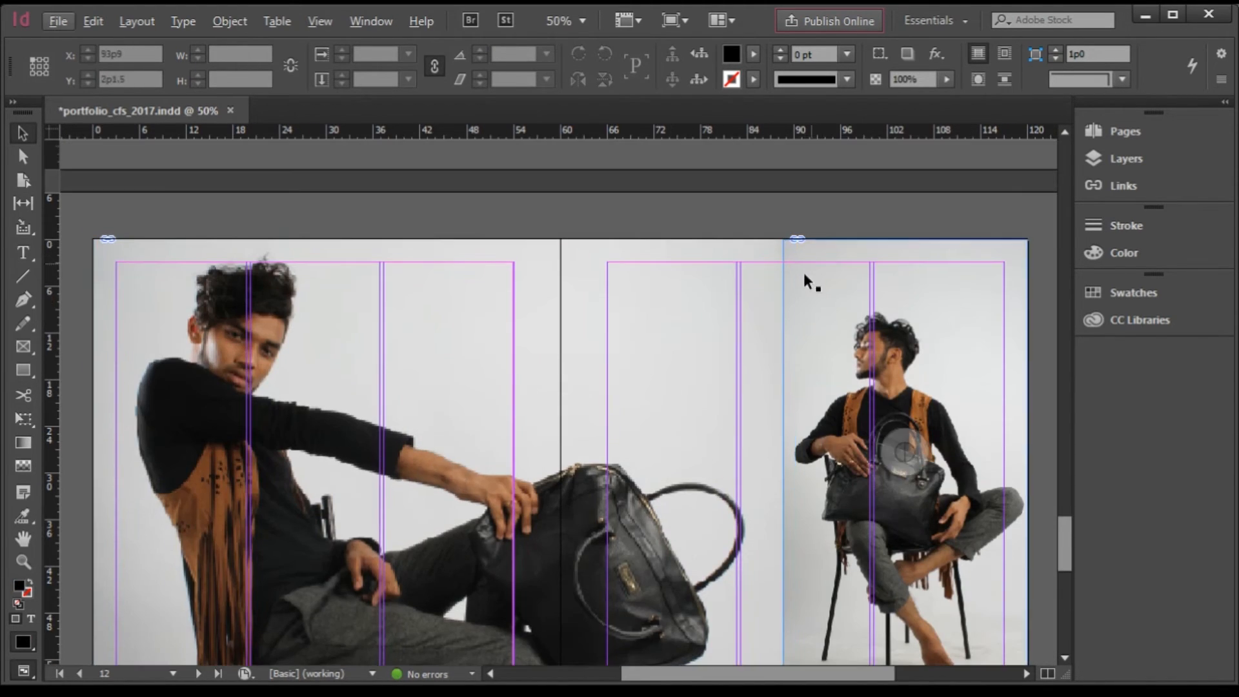
{"action": "left_click_drag", "start_coordinate": [449, 292], "coordinate": [702, 513]}
{"action": "left_click_drag", "start_coordinate": [696, 433], "coordinate": [701, 556]}
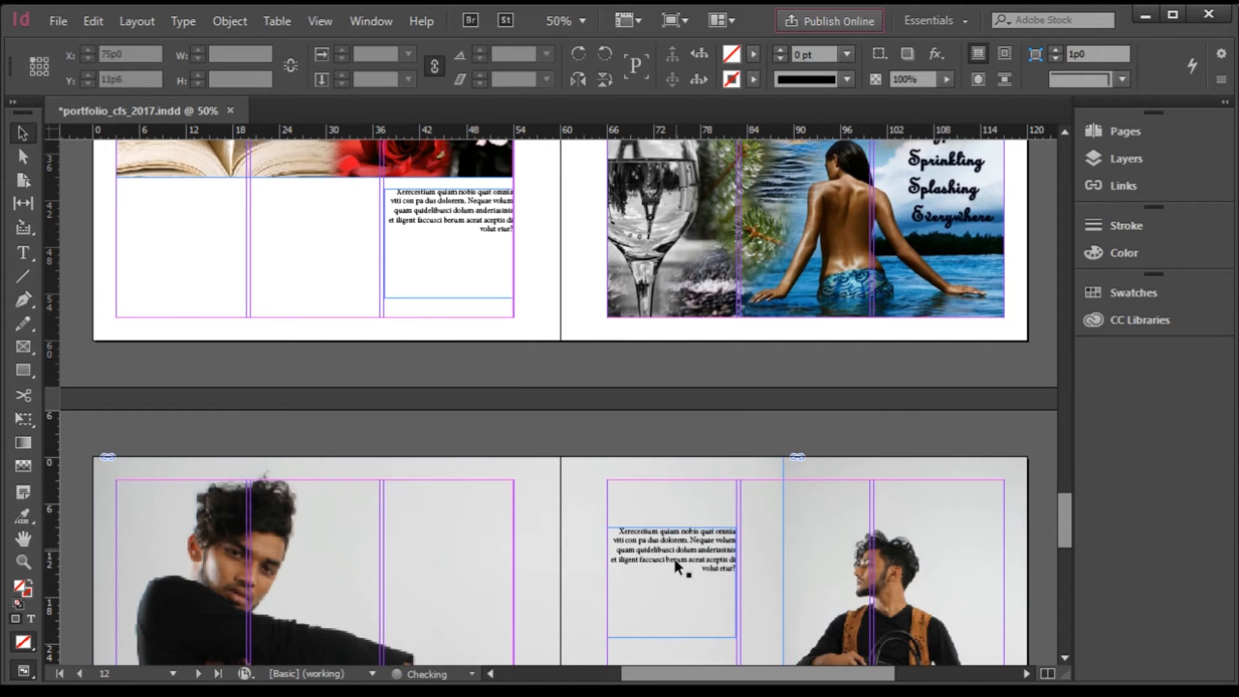
Trim the copied text so it begins with "uam quidelibusci dolum" and add a line break after "dolum"
{"action": "double_click", "coordinate": [690, 539]}
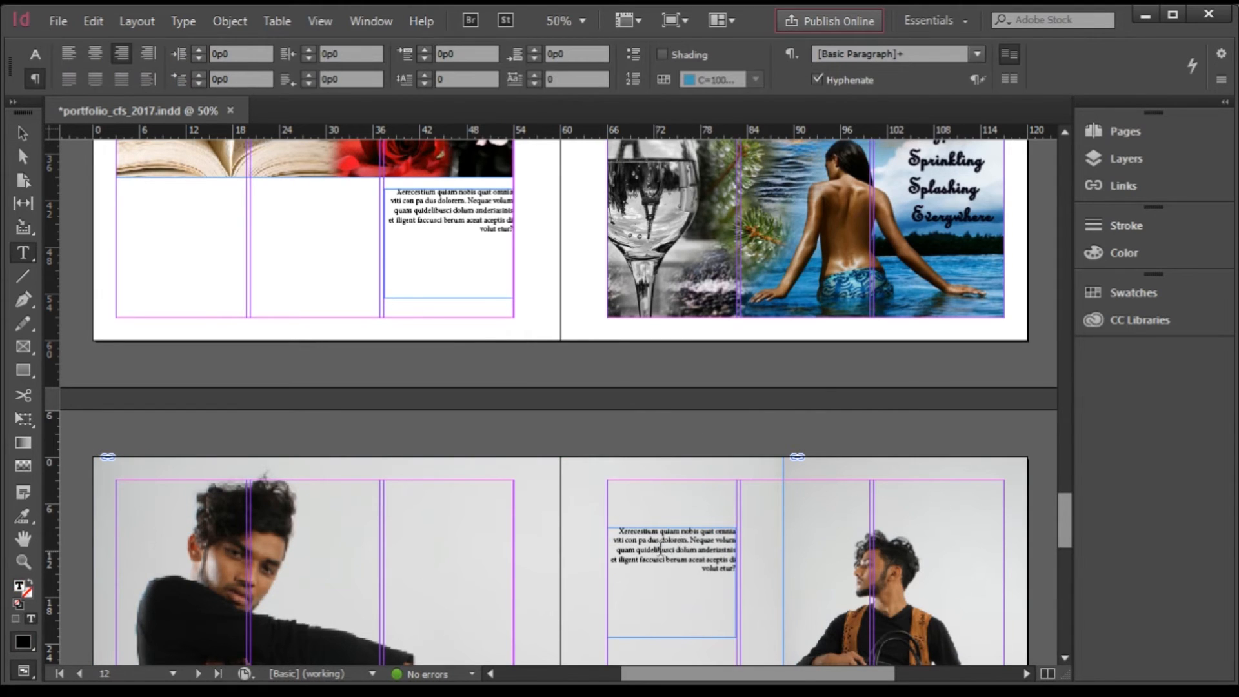
{"action": "left_click_drag", "start_coordinate": [692, 541], "coordinate": [507, 497]}
{"action": "key", "text": "BackSpace"}
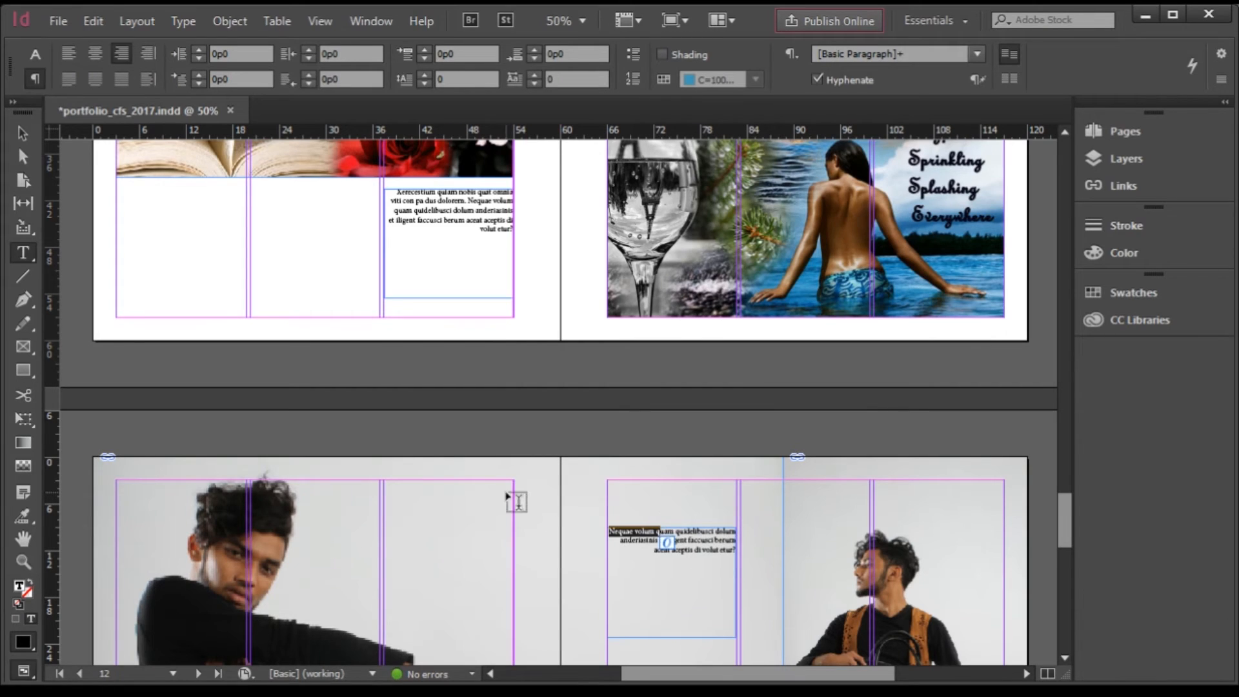
{"action": "key", "text": "BackSpace"}
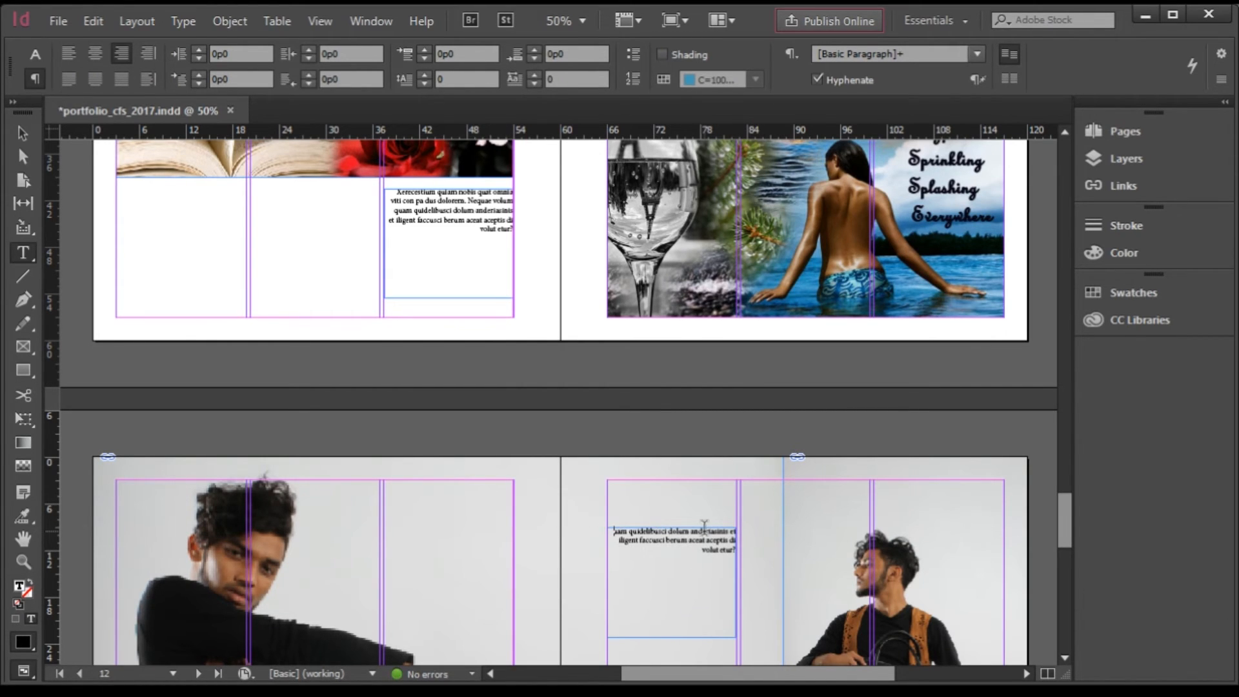
{"action": "key", "text": "Return"}
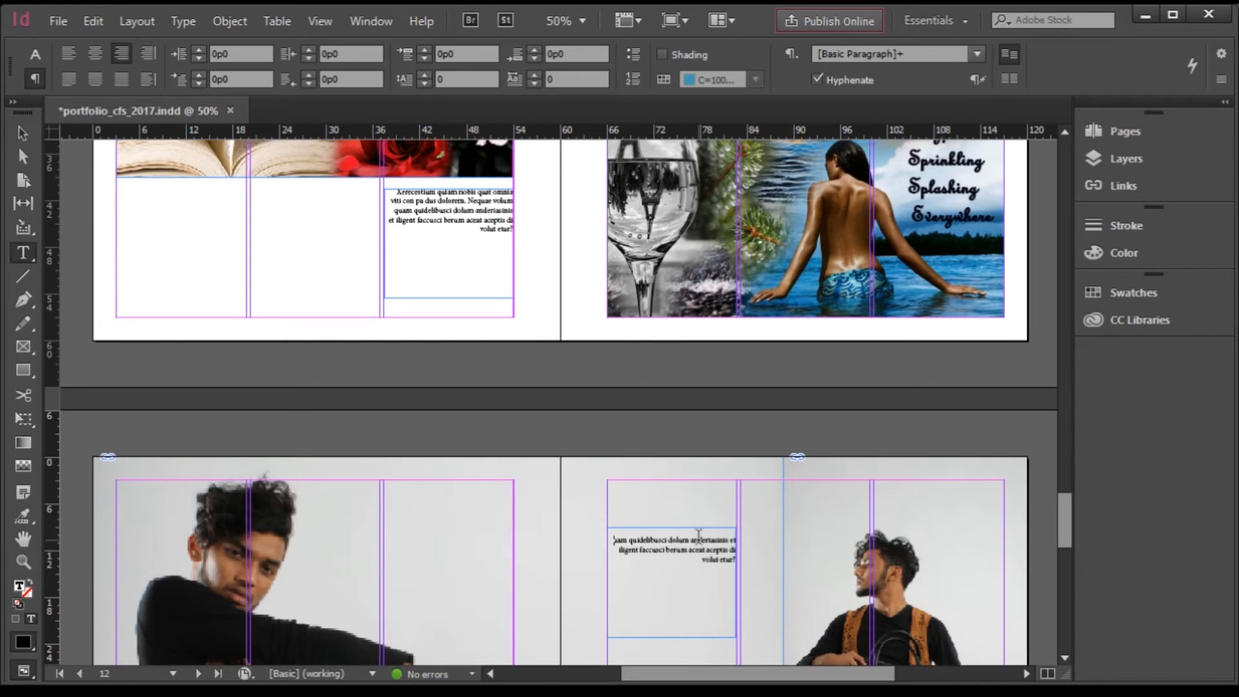
{"action": "key", "text": "BackSpace"}
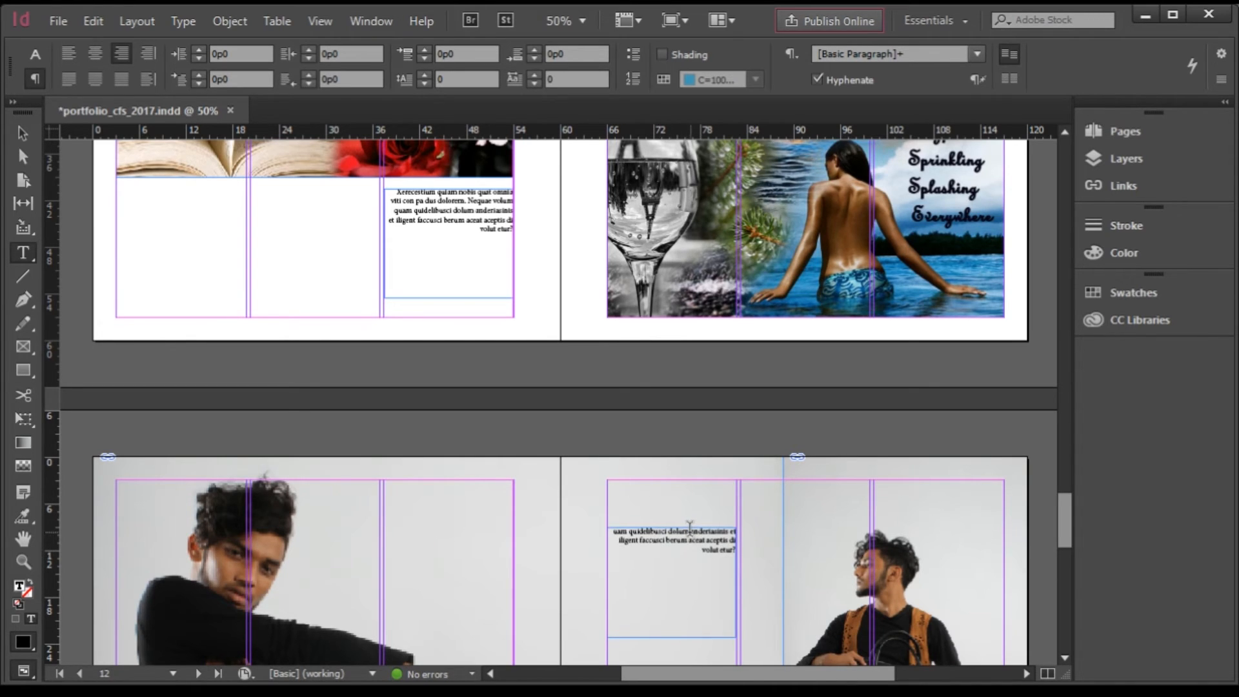
{"action": "left_click", "coordinate": [689, 531]}
{"action": "key", "text": "Return"}
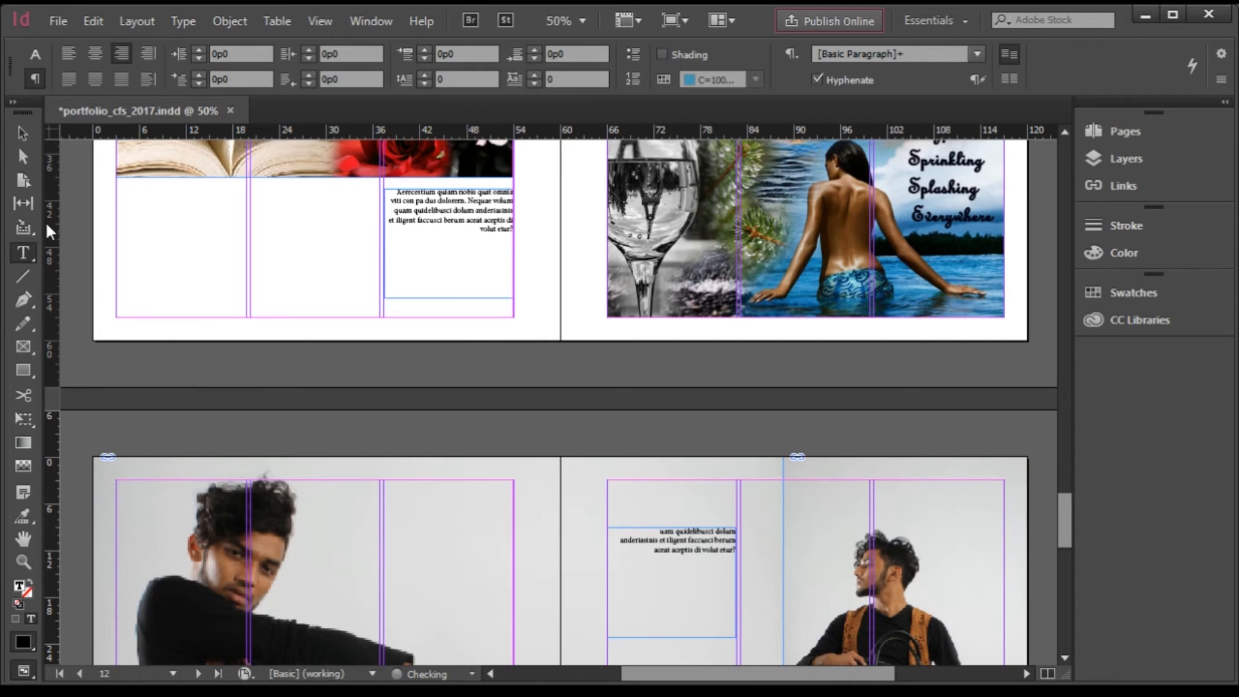
{"action": "left_click", "coordinate": [23, 134]}
{"action": "left_click", "coordinate": [716, 451]}
Show the finished photo spread in Preview mode without guides and save the portfolio document
{"action": "scroll", "coordinate": [715, 453], "scroll_direction": "down", "scroll_amount": 3}
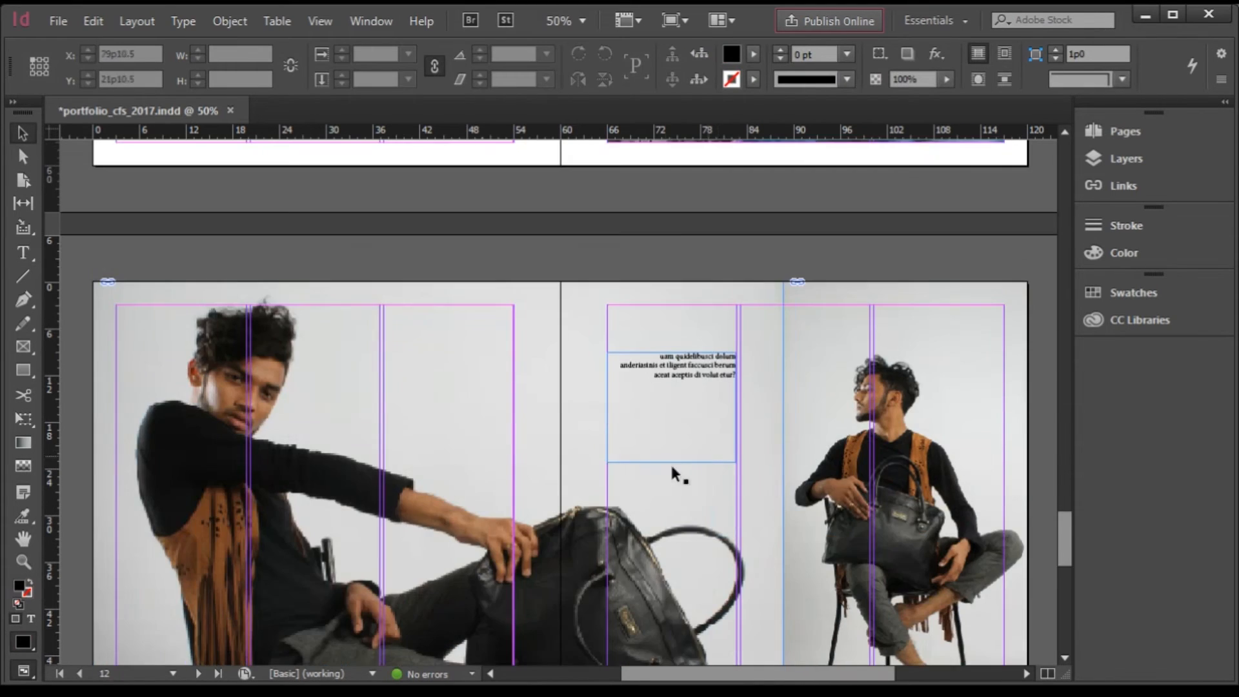
{"action": "scroll", "coordinate": [672, 467], "scroll_direction": "down", "scroll_amount": 3}
{"action": "key", "text": "alt"}
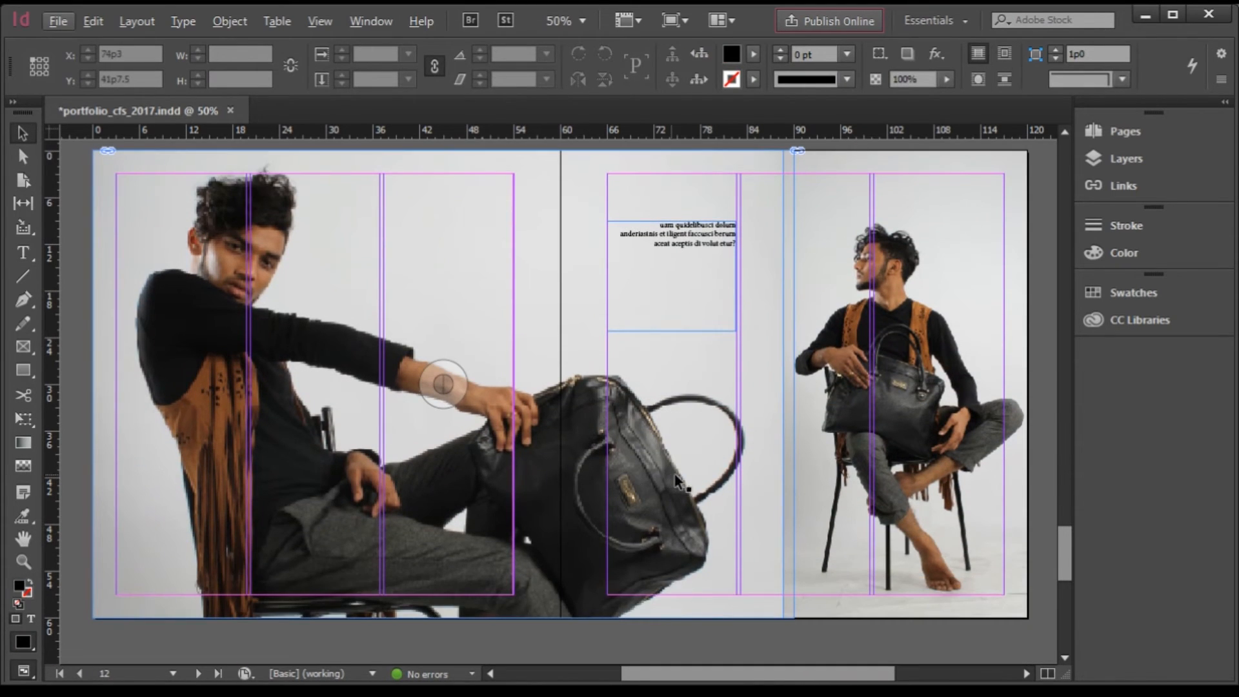
{"action": "left_click", "coordinate": [684, 20]}
{"action": "left_click", "coordinate": [700, 81]}
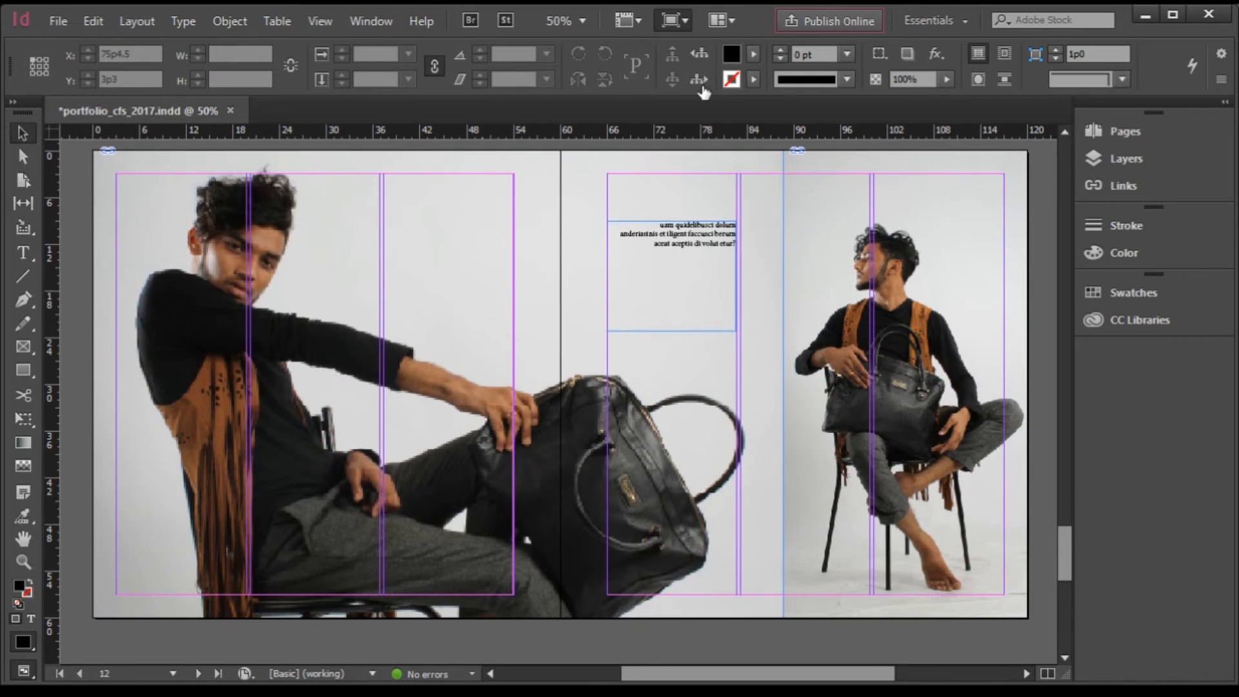
{"action": "left_click", "coordinate": [443, 384]}
{"action": "left_click", "coordinate": [89, 464]}
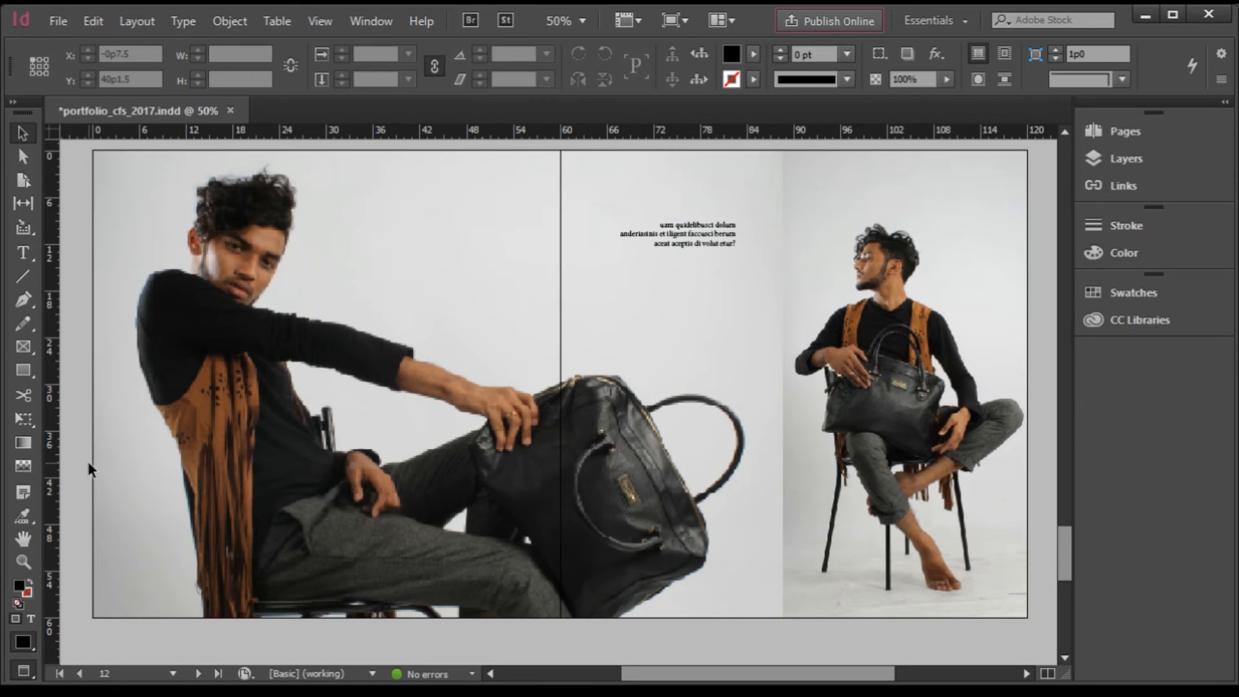
{"action": "left_click", "coordinate": [443, 384]}
{"action": "scroll", "coordinate": [516, 465], "scroll_direction": "down", "scroll_amount": 10}
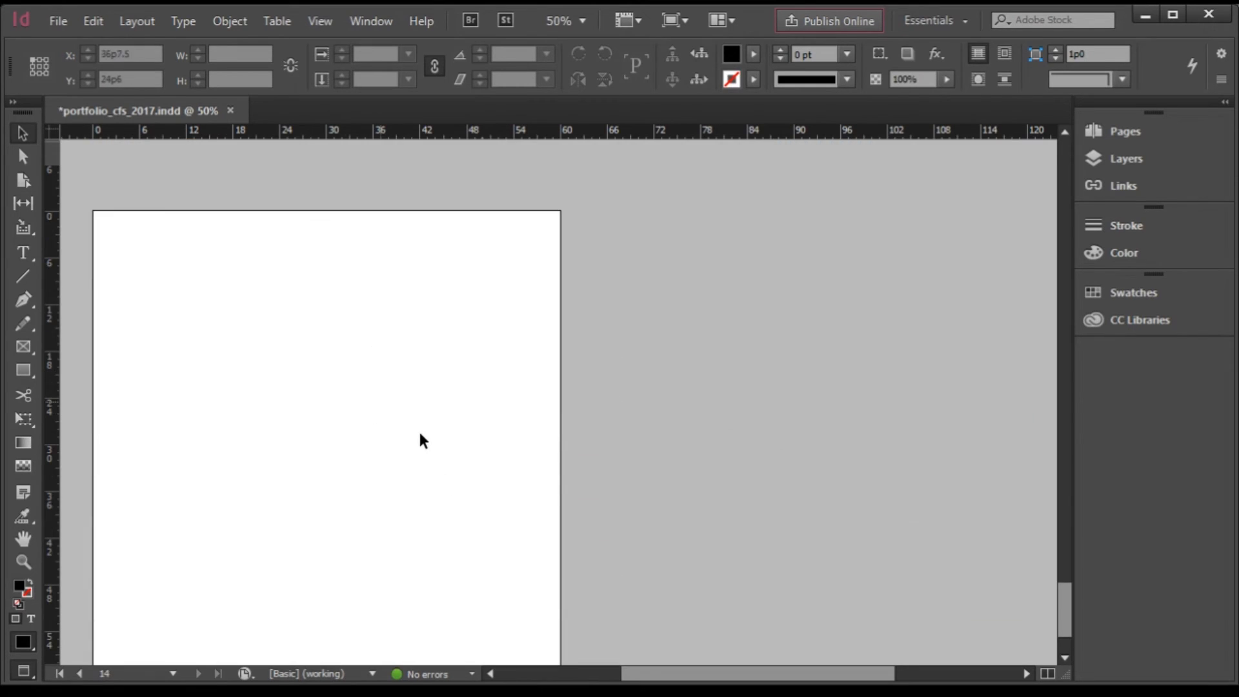
{"action": "key", "text": "ctrl+s"}
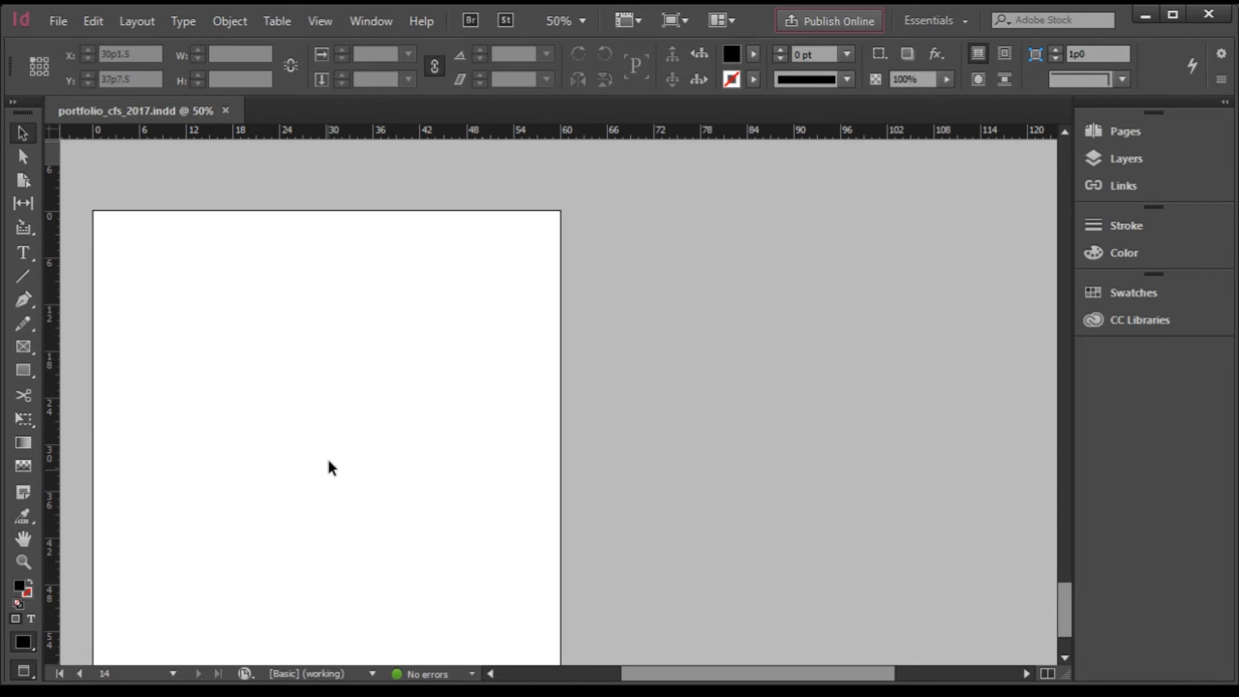
Draw a rectangle frame of 60p0 by 60p0 covering the whole blank page 14
{"action": "scroll", "coordinate": [329, 462], "scroll_direction": "down", "scroll_amount": 1}
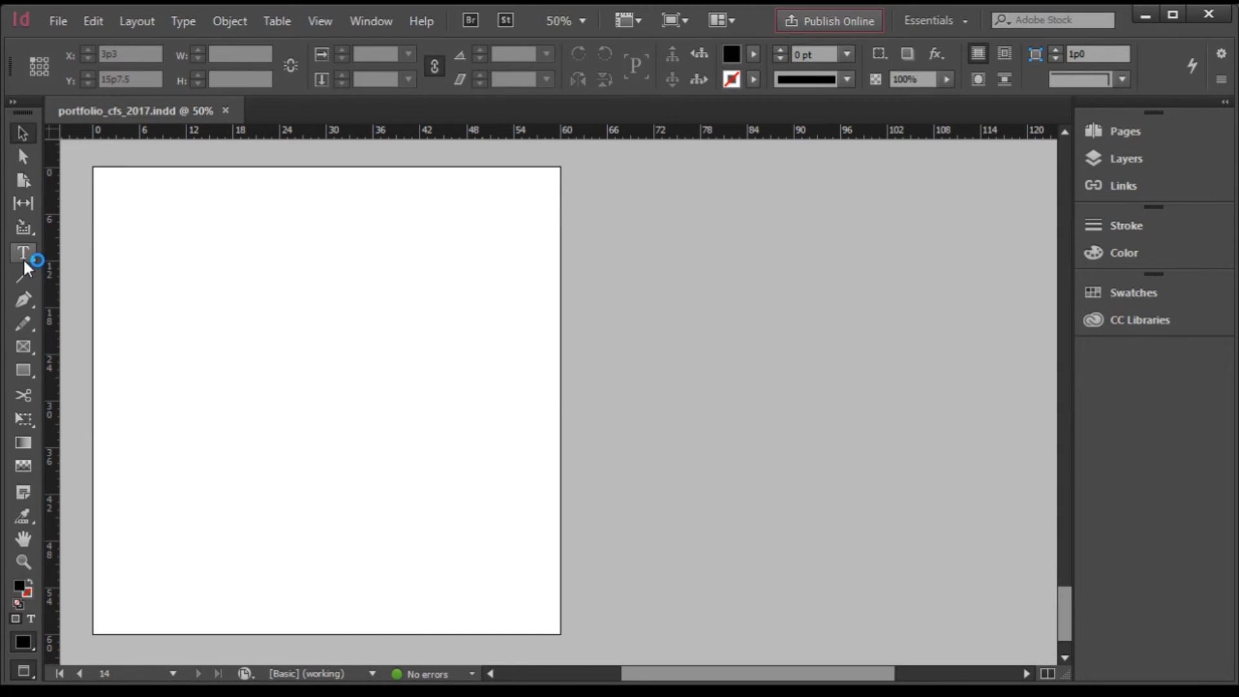
{"action": "left_click", "coordinate": [32, 345]}
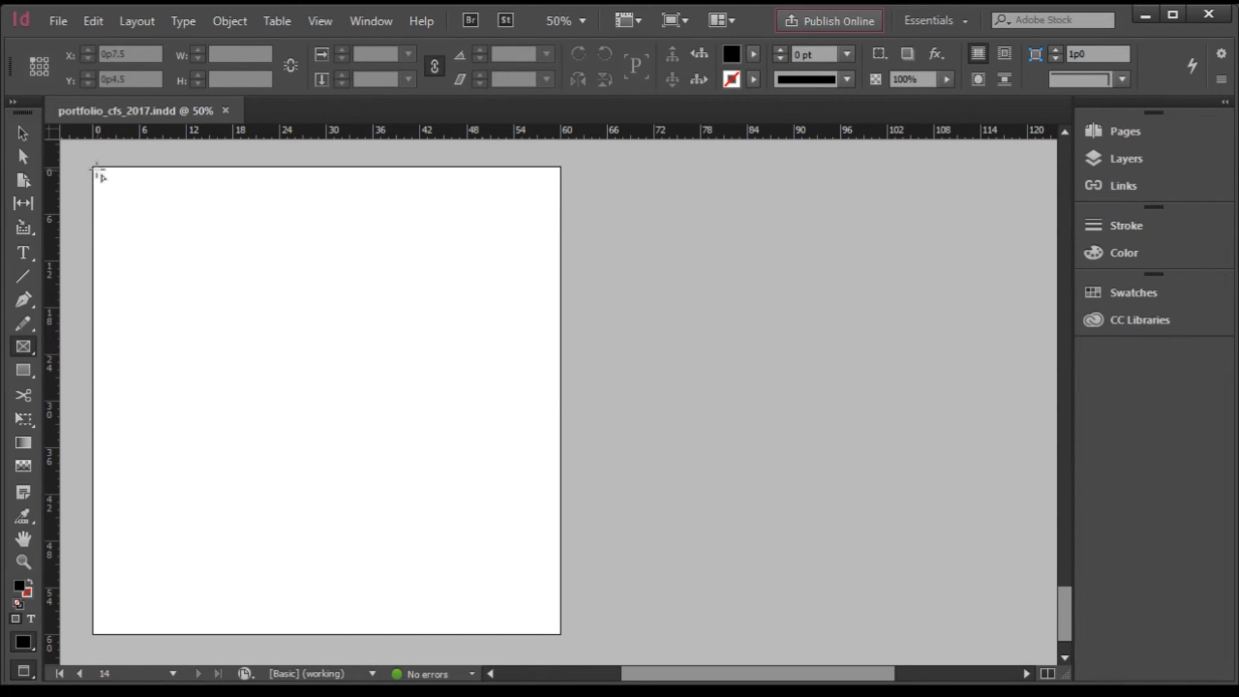
{"action": "left_click_drag", "start_coordinate": [94, 168], "coordinate": [560, 634]}
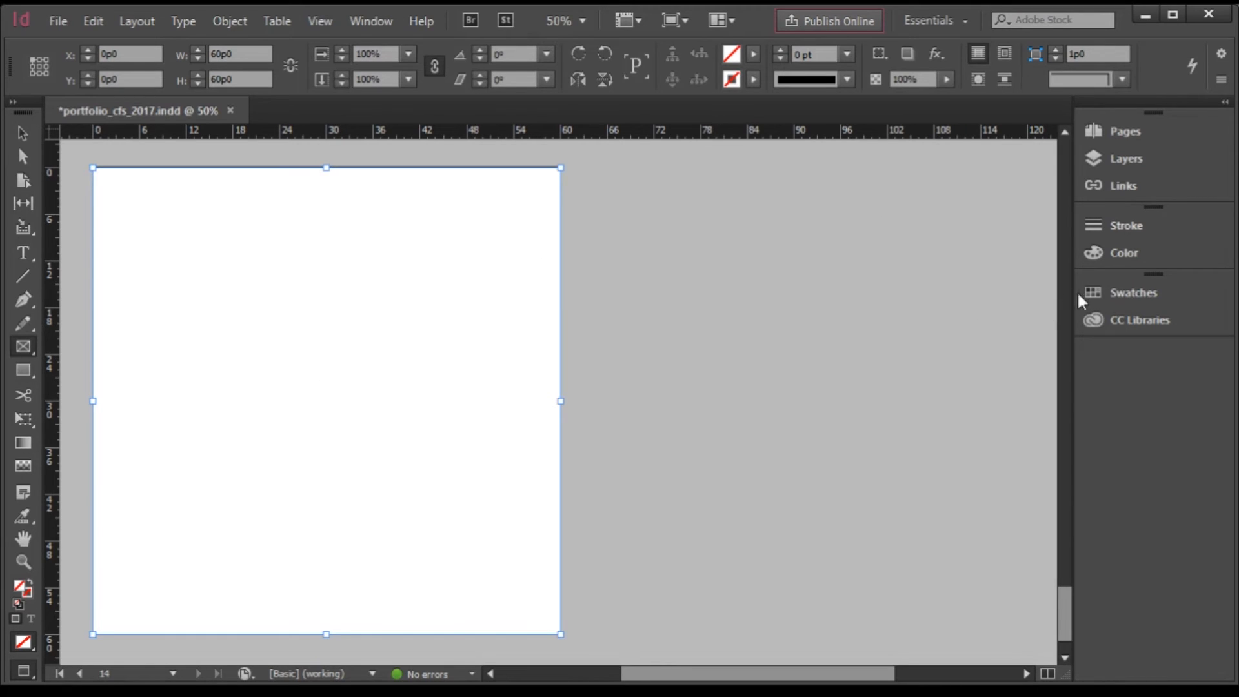
Fill the full-page frame with a grey of C 0, M 0, Y 0, K 40
{"action": "left_click", "coordinate": [1114, 252]}
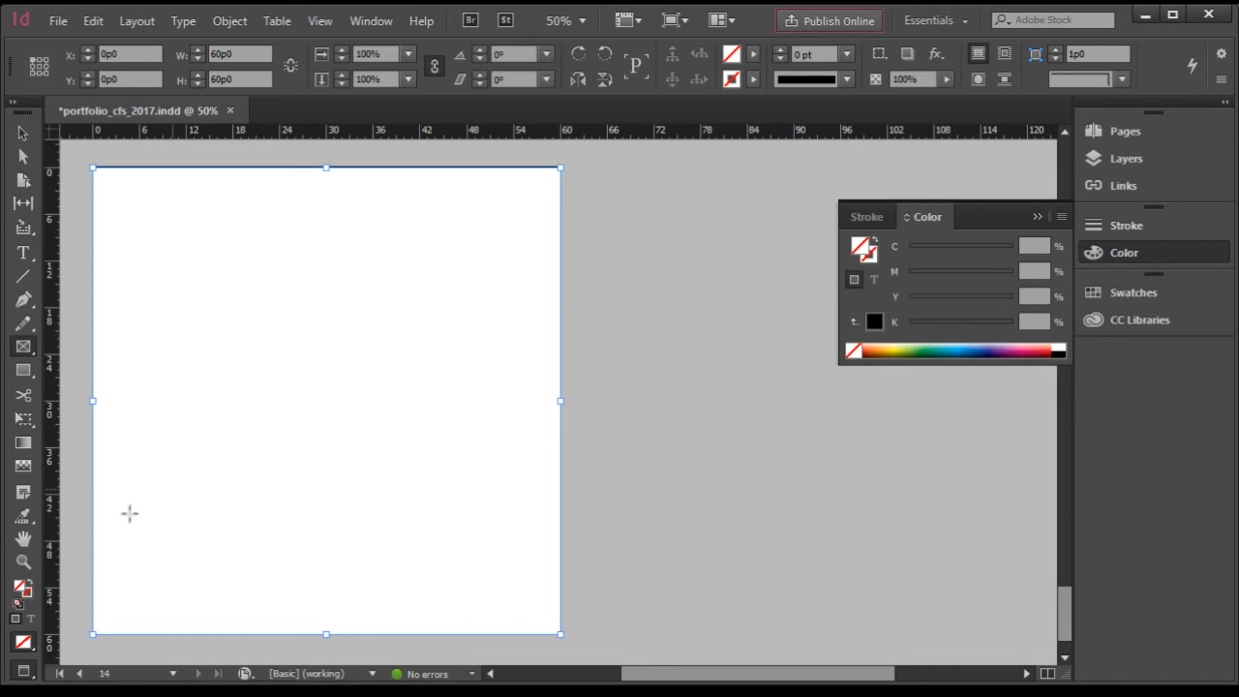
{"action": "left_click", "coordinate": [22, 133]}
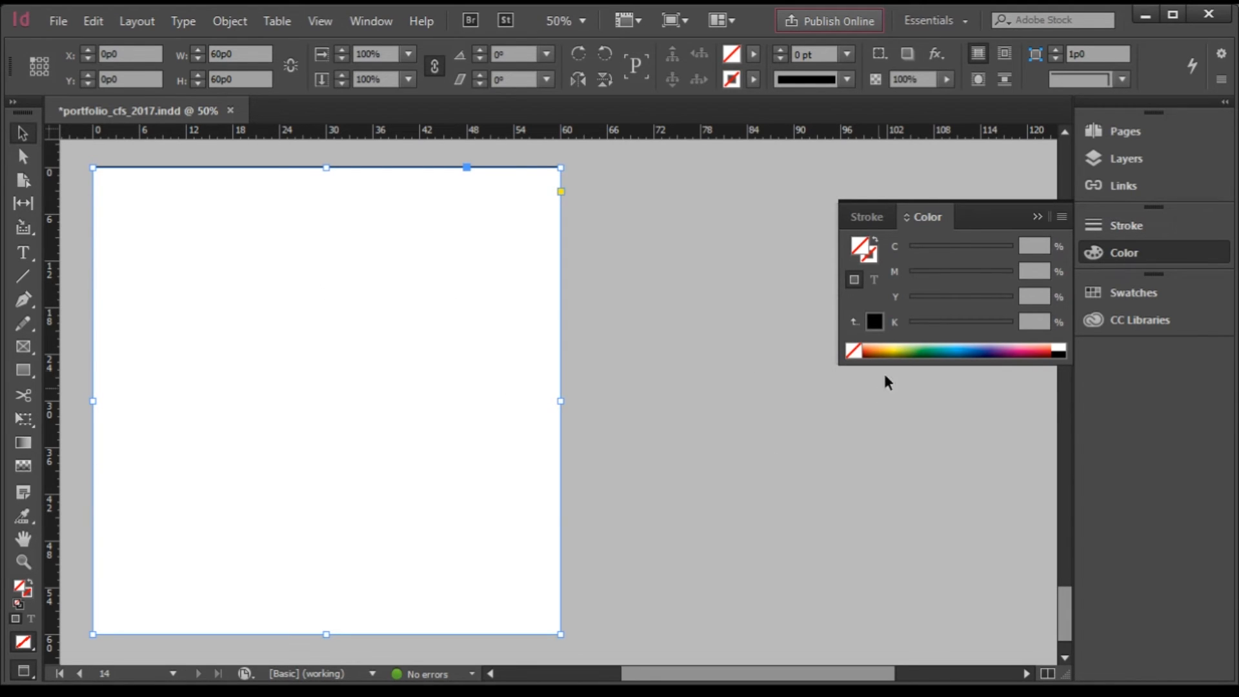
{"action": "left_click", "coordinate": [1063, 349]}
{"action": "left_click", "coordinate": [1032, 321]}
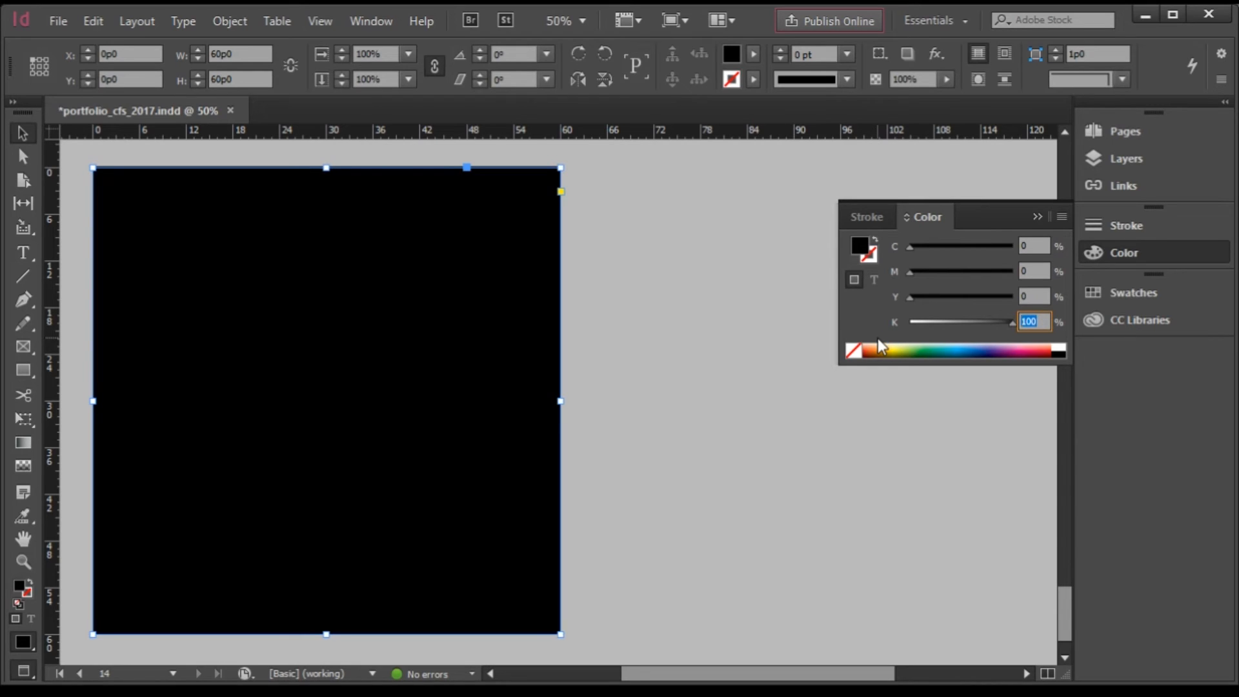
{"action": "type", "text": "40"}
{"action": "key", "text": "Return"}
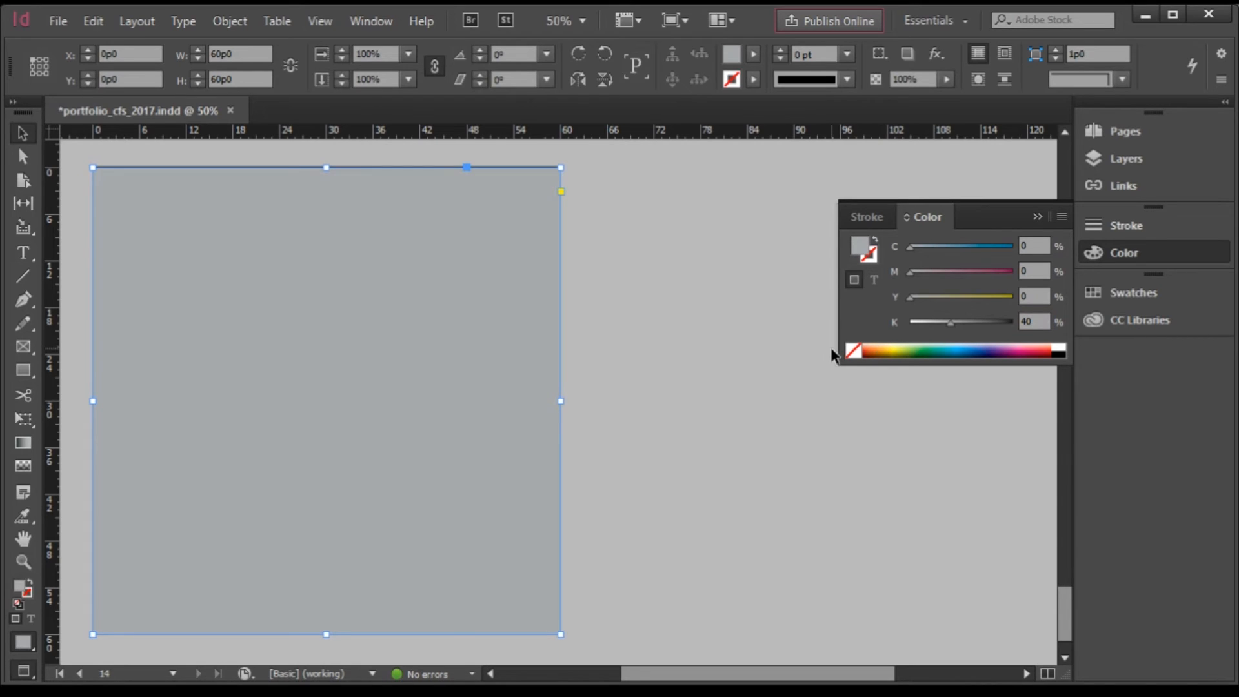
{"action": "left_click", "coordinate": [700, 399]}
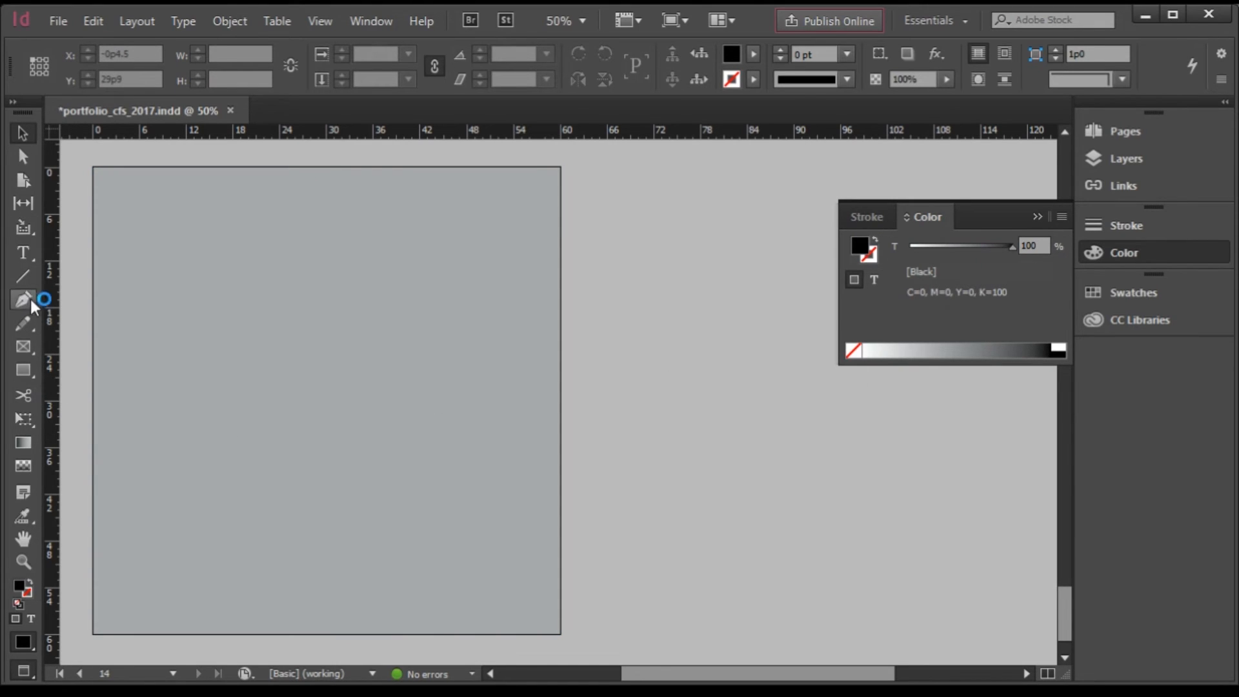
Draw a black circle about 33p9 in diameter and move it to the centre of the grey page
{"action": "left_click_drag", "start_coordinate": [28, 362], "coordinate": [96, 390]}
{"action": "left_click_drag", "start_coordinate": [92, 168], "coordinate": [353, 472]}
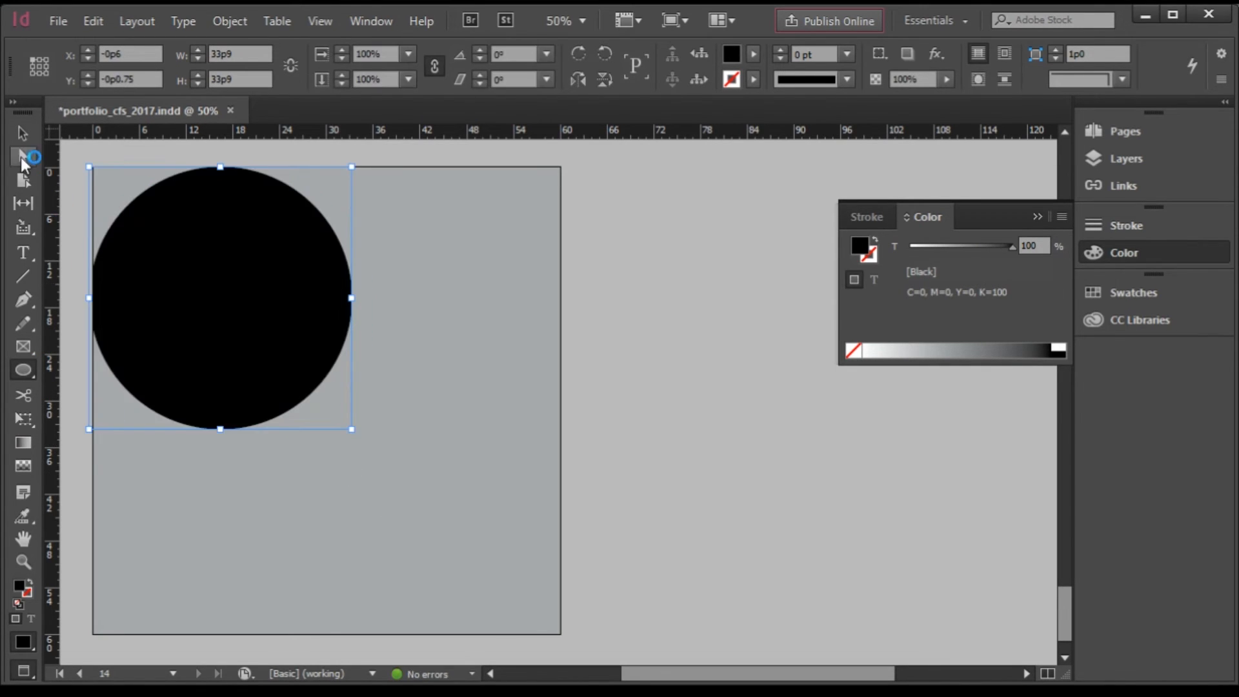
{"action": "left_click", "coordinate": [22, 133]}
{"action": "left_click_drag", "start_coordinate": [251, 310], "coordinate": [352, 416]}
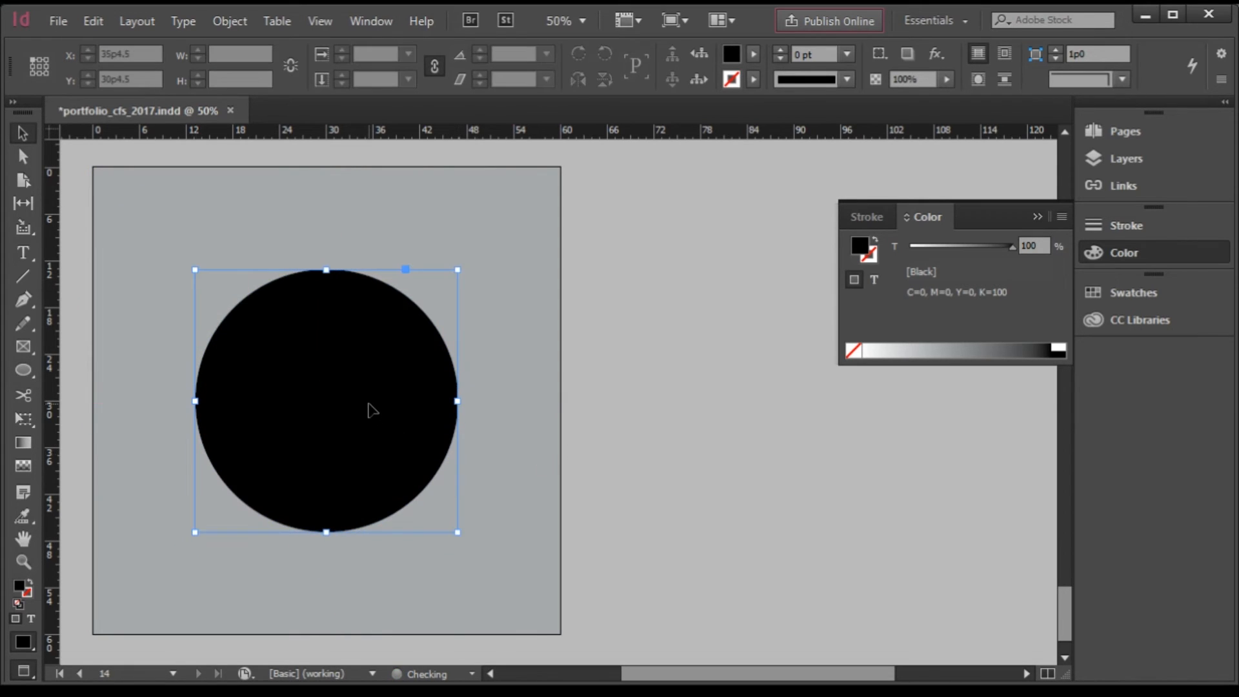
Place IMG_8508 from the styling shoot folder into the circle and shift the photo so the model's face fills it
{"action": "key", "text": "ctrl+d"}
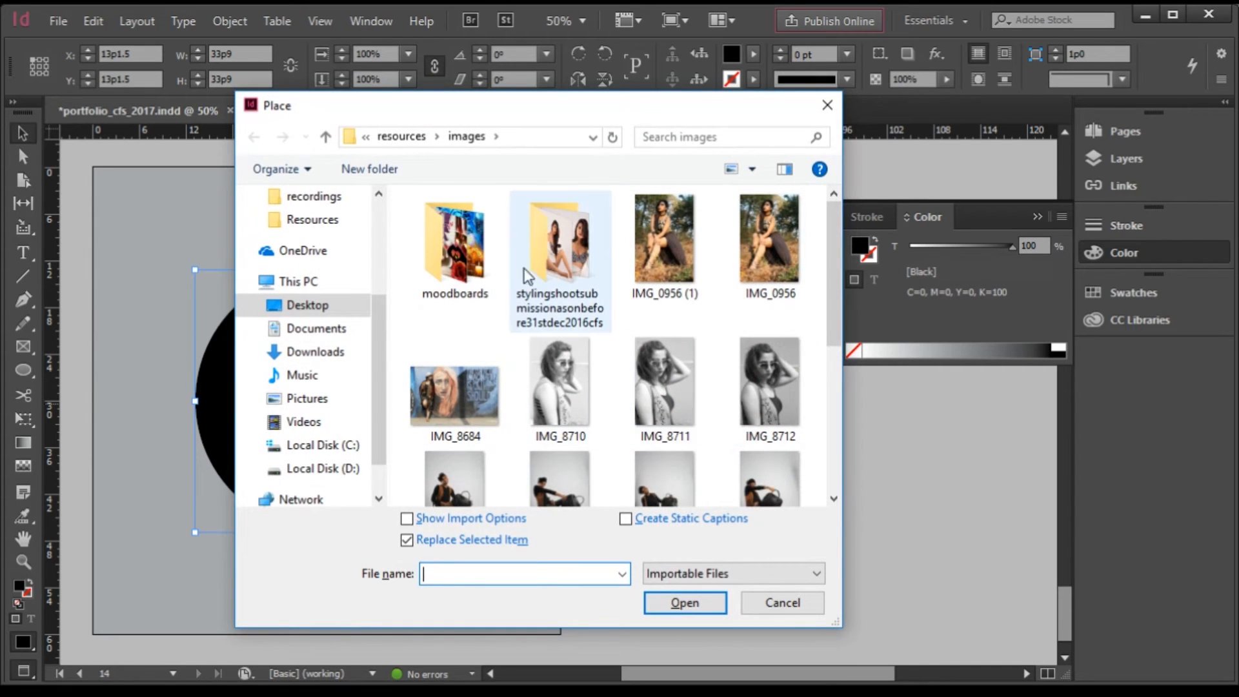
{"action": "scroll", "coordinate": [822, 396], "scroll_direction": "down", "scroll_amount": 3}
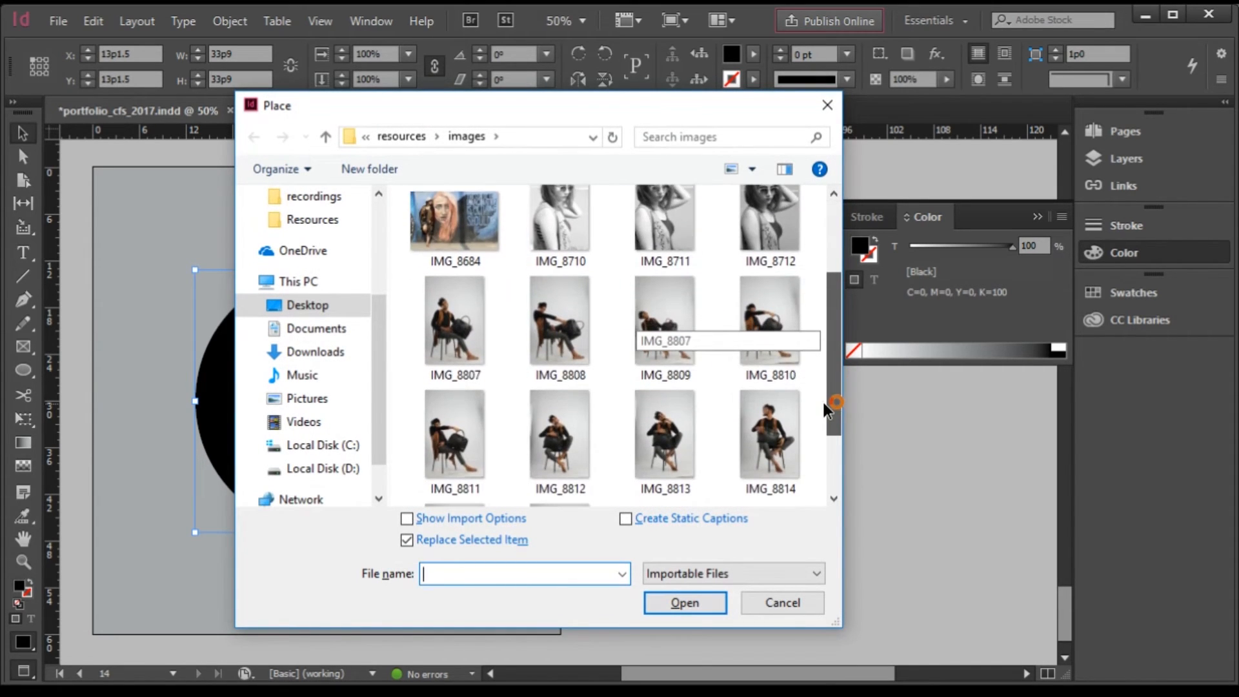
{"action": "scroll", "coordinate": [818, 390], "scroll_direction": "up", "scroll_amount": 4}
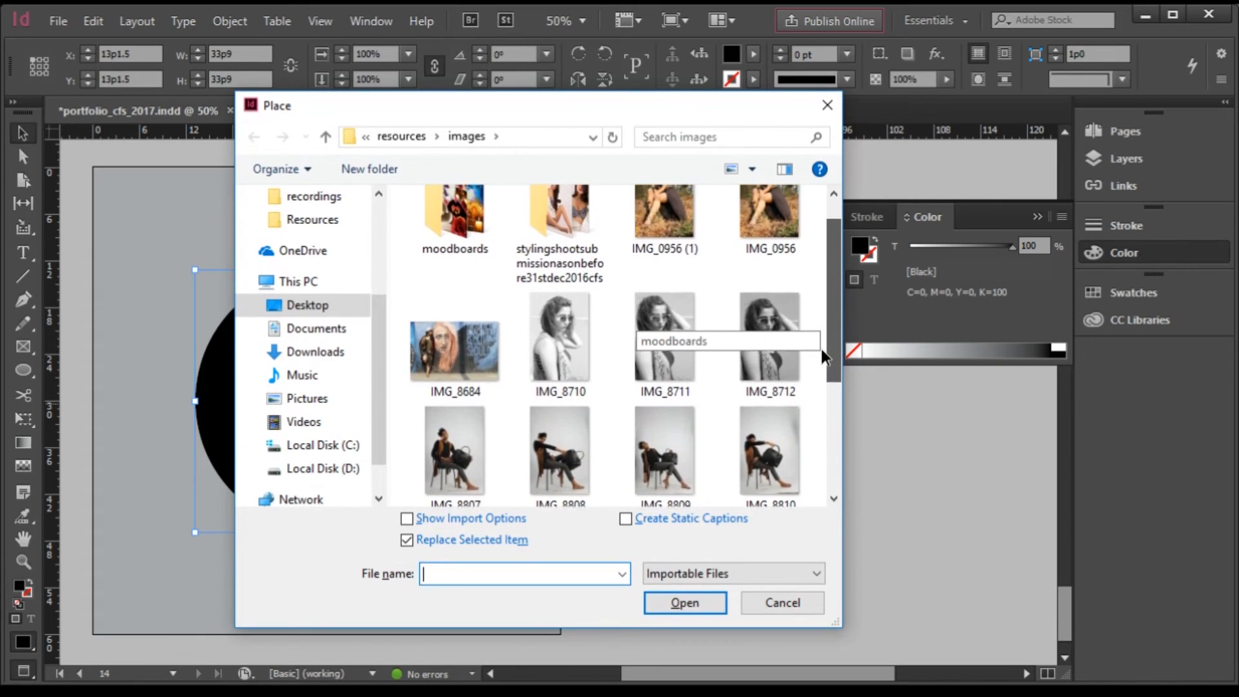
{"action": "double_click", "coordinate": [486, 231]}
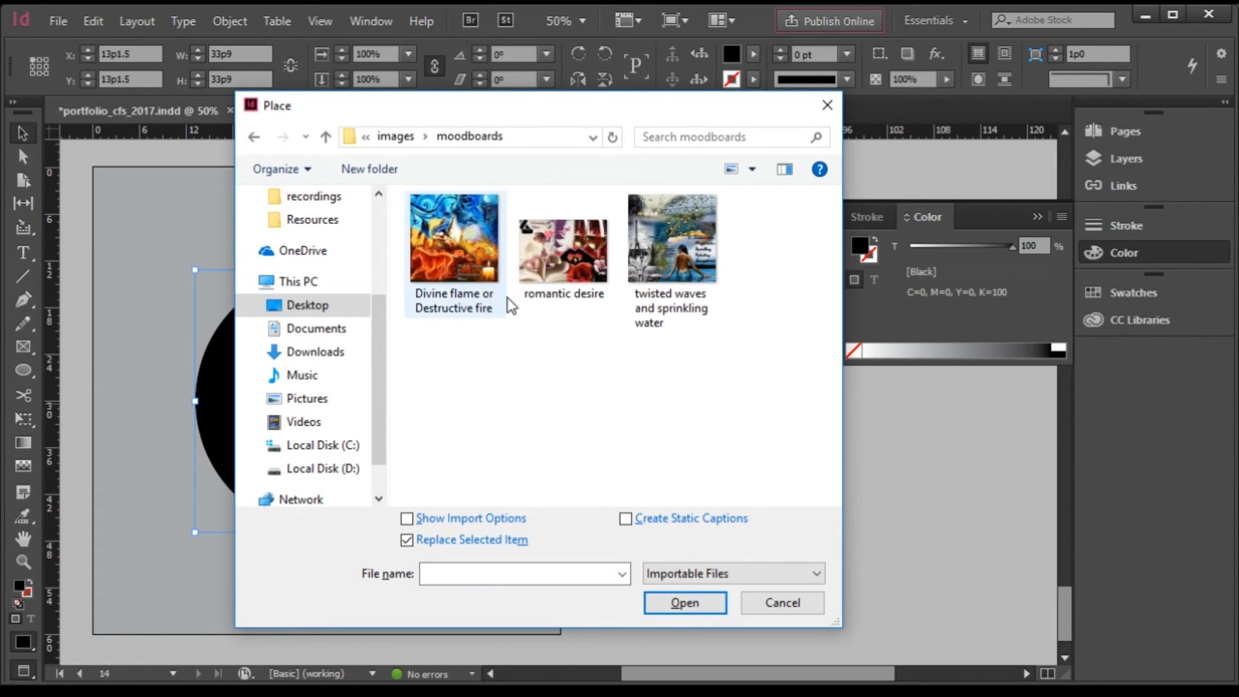
{"action": "left_click", "coordinate": [576, 253]}
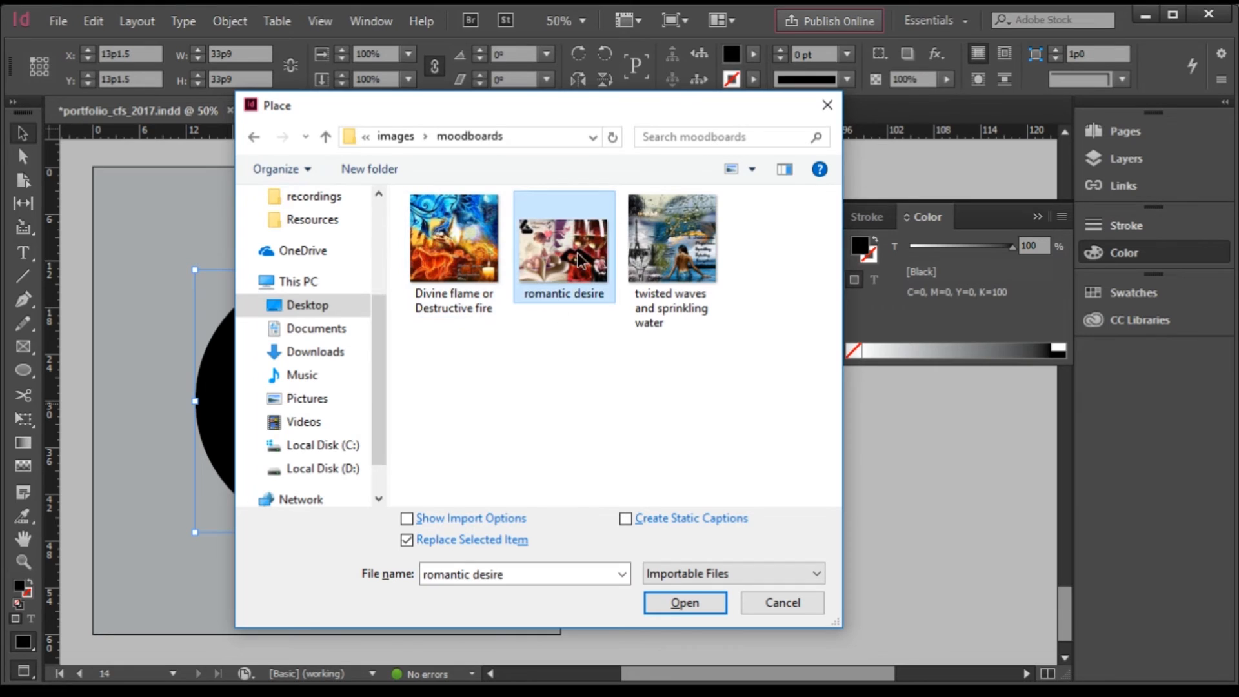
{"action": "left_click", "coordinate": [457, 245]}
{"action": "left_click", "coordinate": [259, 142]}
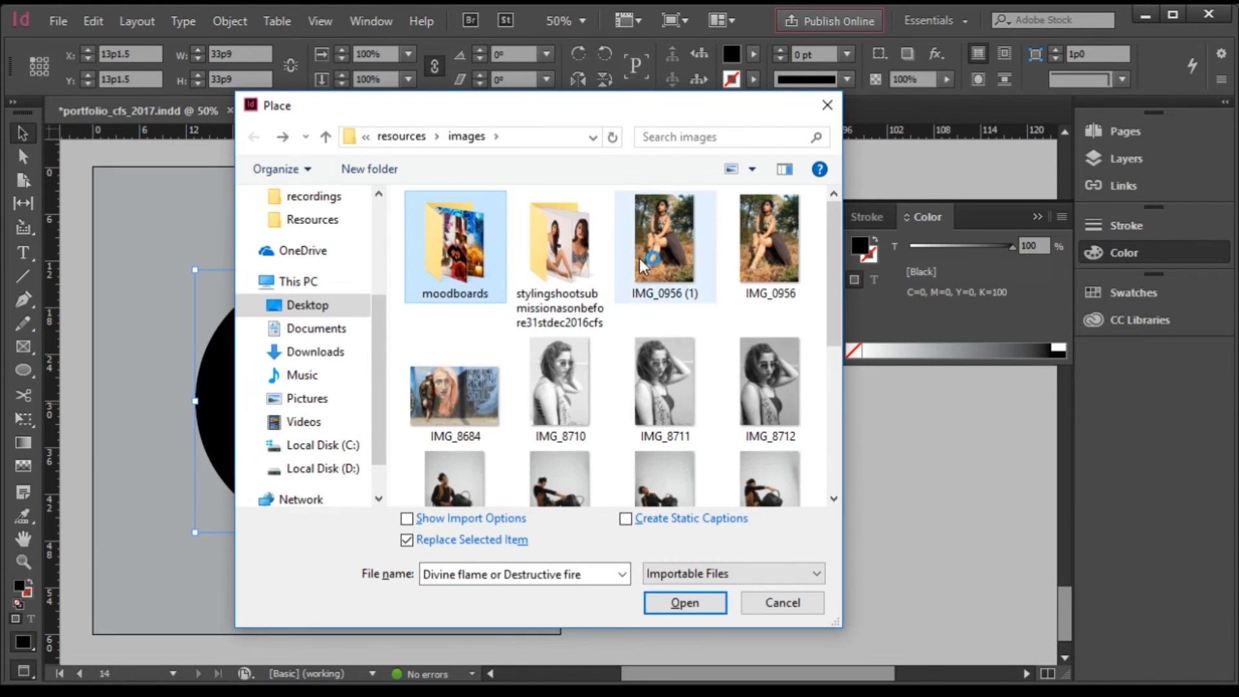
{"action": "double_click", "coordinate": [573, 291]}
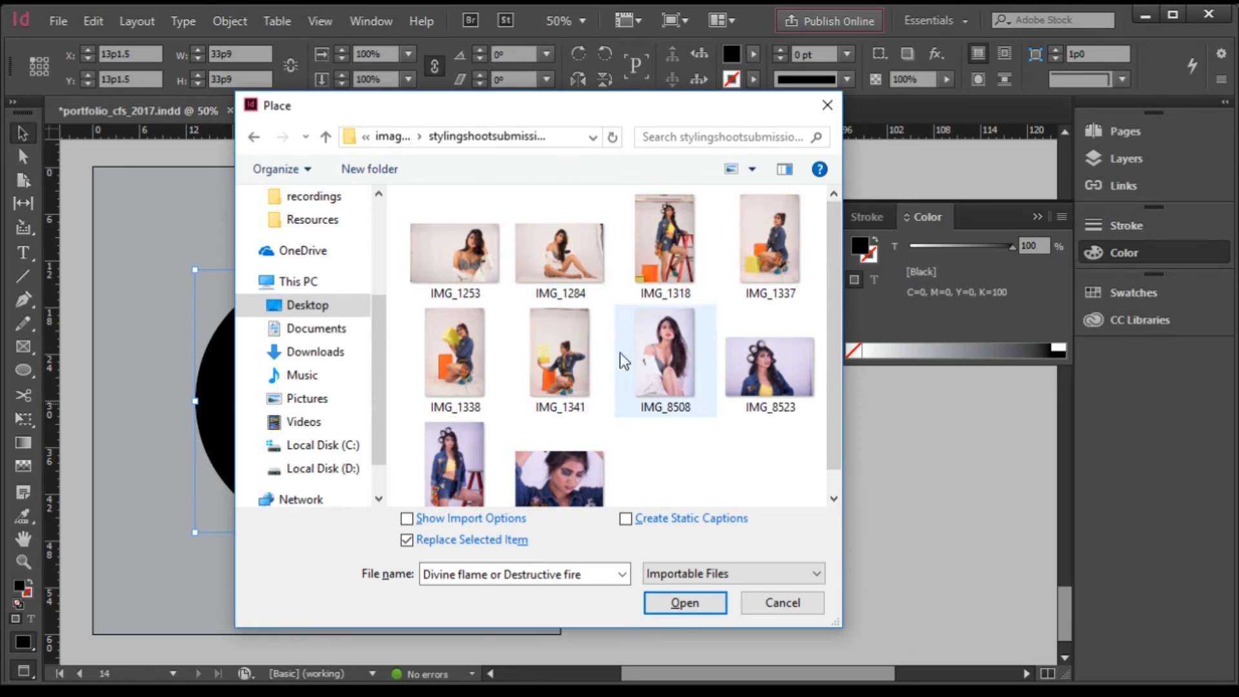
{"action": "double_click", "coordinate": [664, 342]}
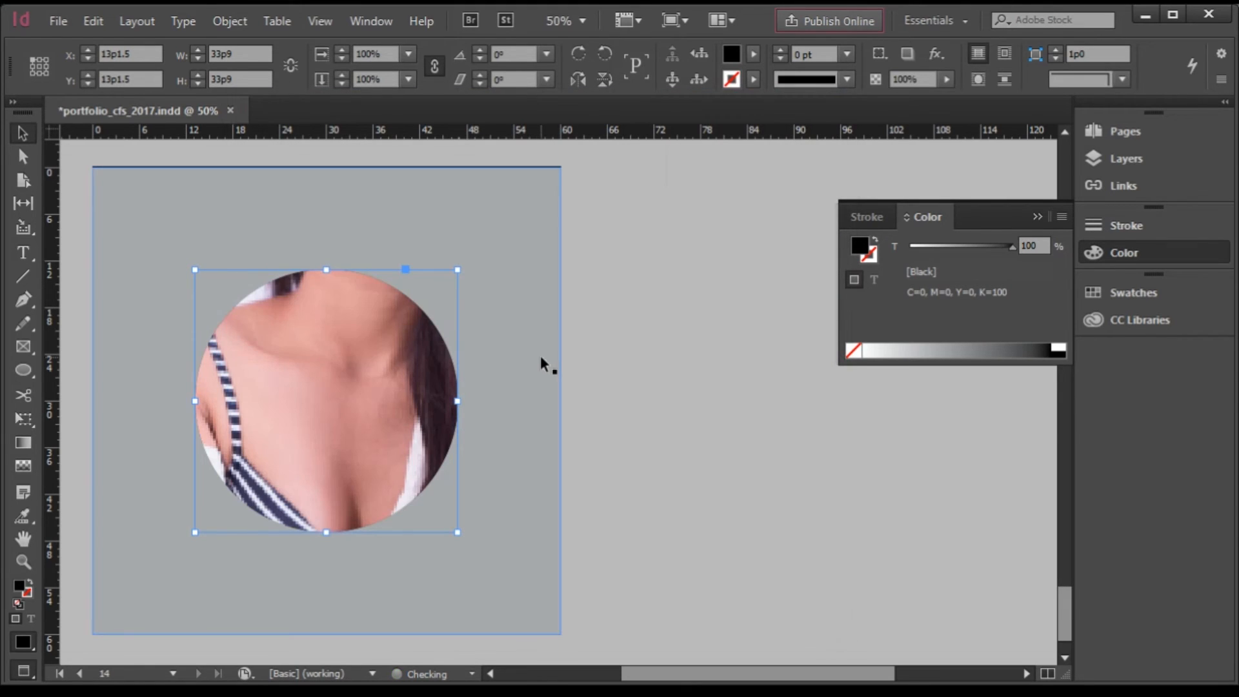
{"action": "left_click_drag", "start_coordinate": [327, 399], "coordinate": [311, 437]}
{"action": "left_click", "coordinate": [498, 432]}
Replace the circle's content with the mural photo IMG_8684 from the images folder
{"action": "left_click", "coordinate": [419, 390]}
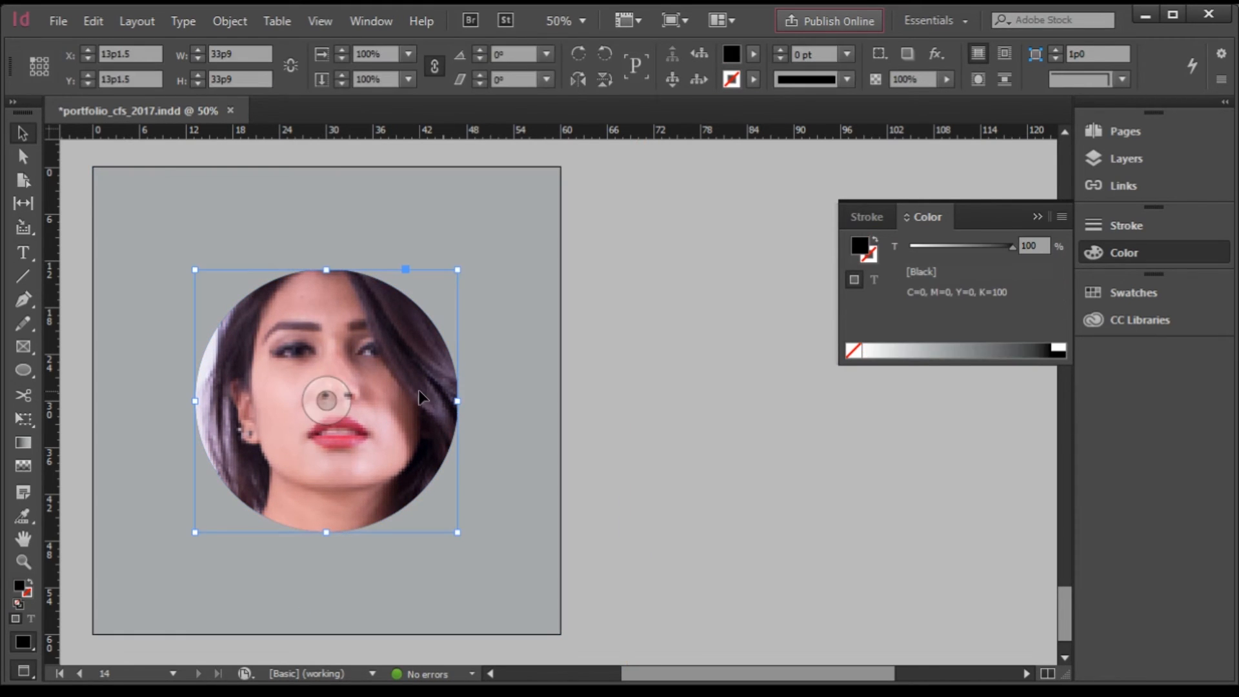
{"action": "key", "text": "ctrl+d"}
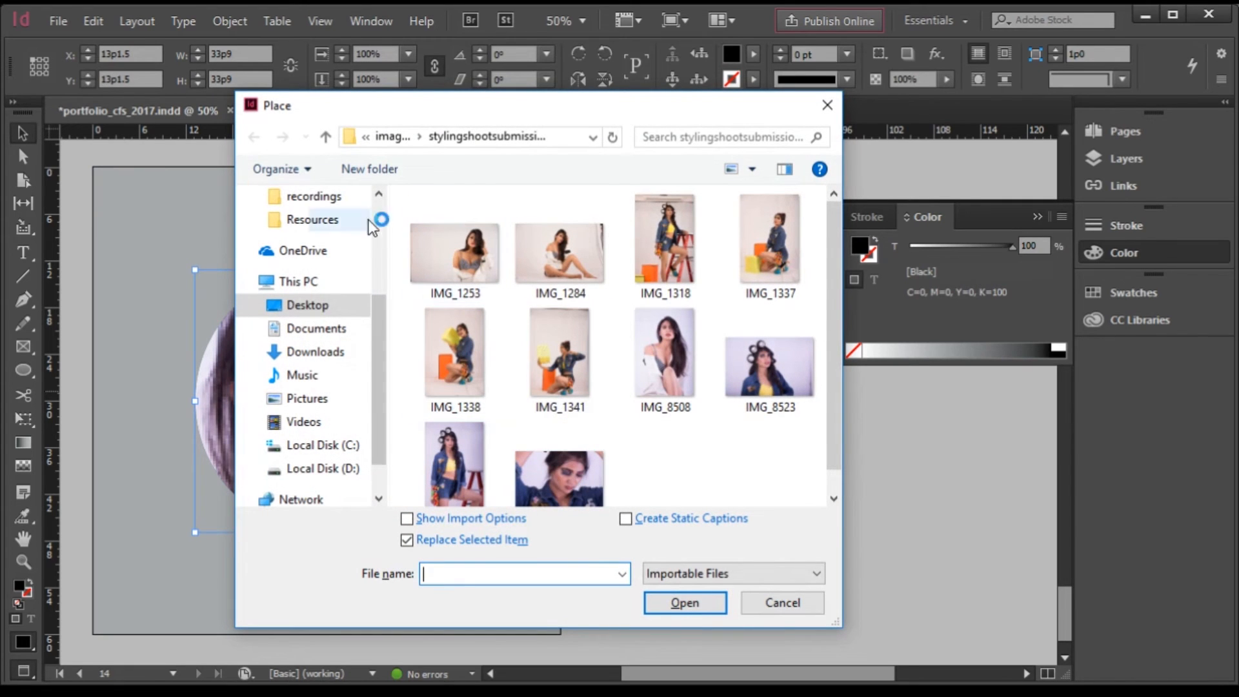
{"action": "left_click", "coordinate": [325, 136]}
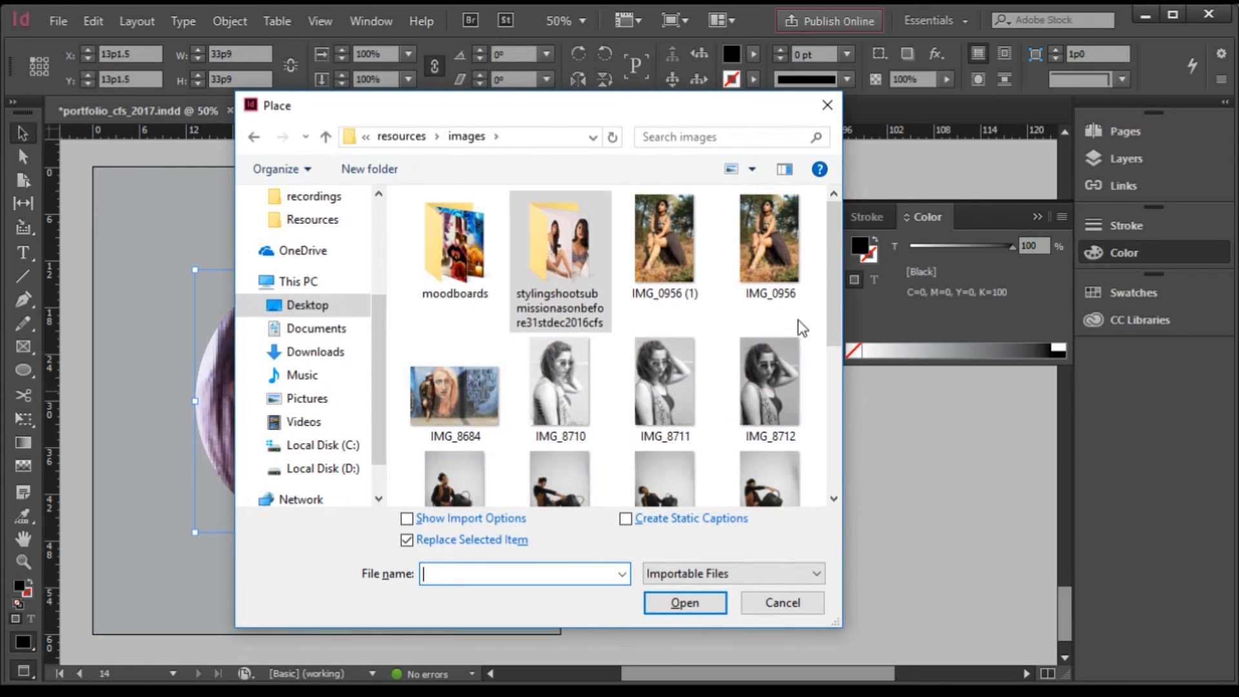
{"action": "left_click_drag", "start_coordinate": [832, 283], "coordinate": [813, 318]}
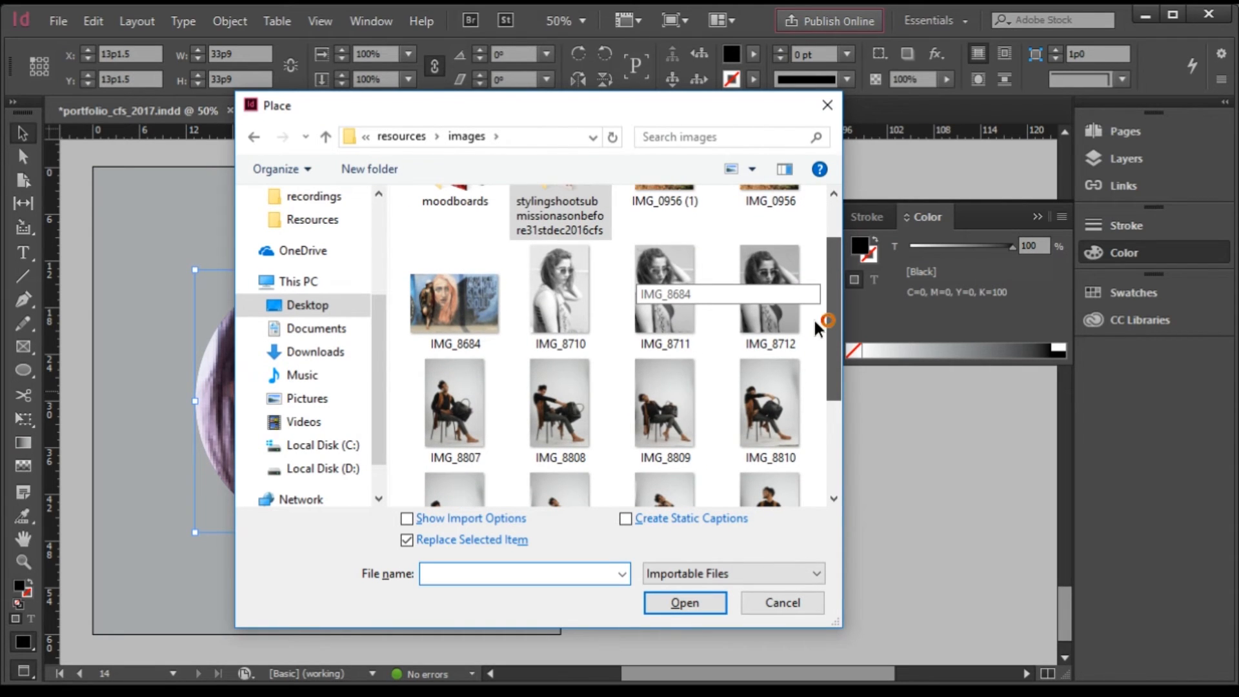
{"action": "double_click", "coordinate": [474, 300]}
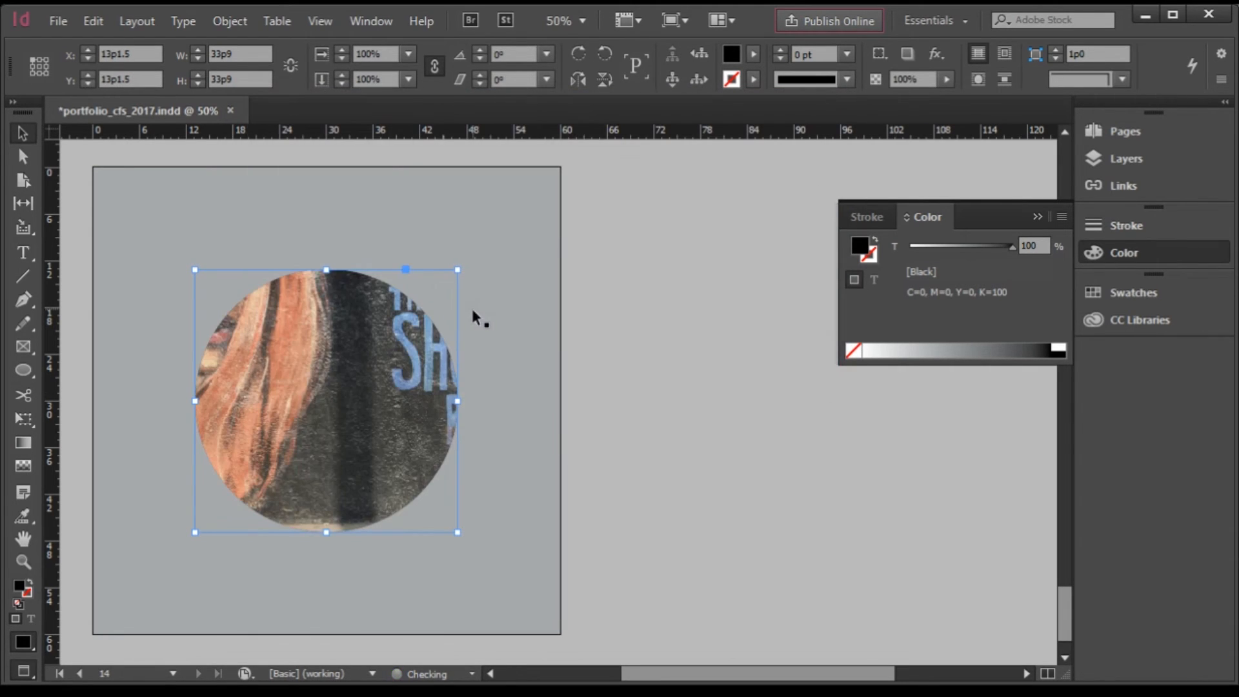
Reposition the mural photo inside the circle so the woman in the hat and the painted face fill it
{"action": "left_click_drag", "start_coordinate": [337, 413], "coordinate": [367, 458]}
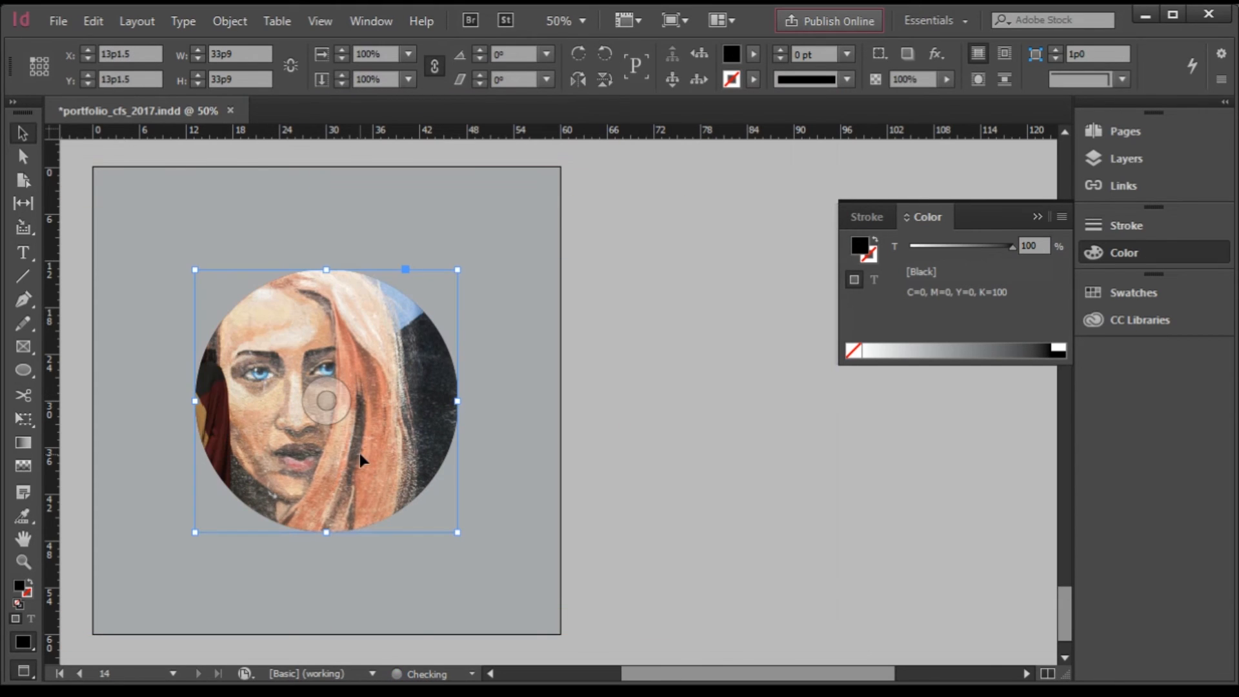
{"action": "left_click_drag", "start_coordinate": [334, 413], "coordinate": [384, 447]}
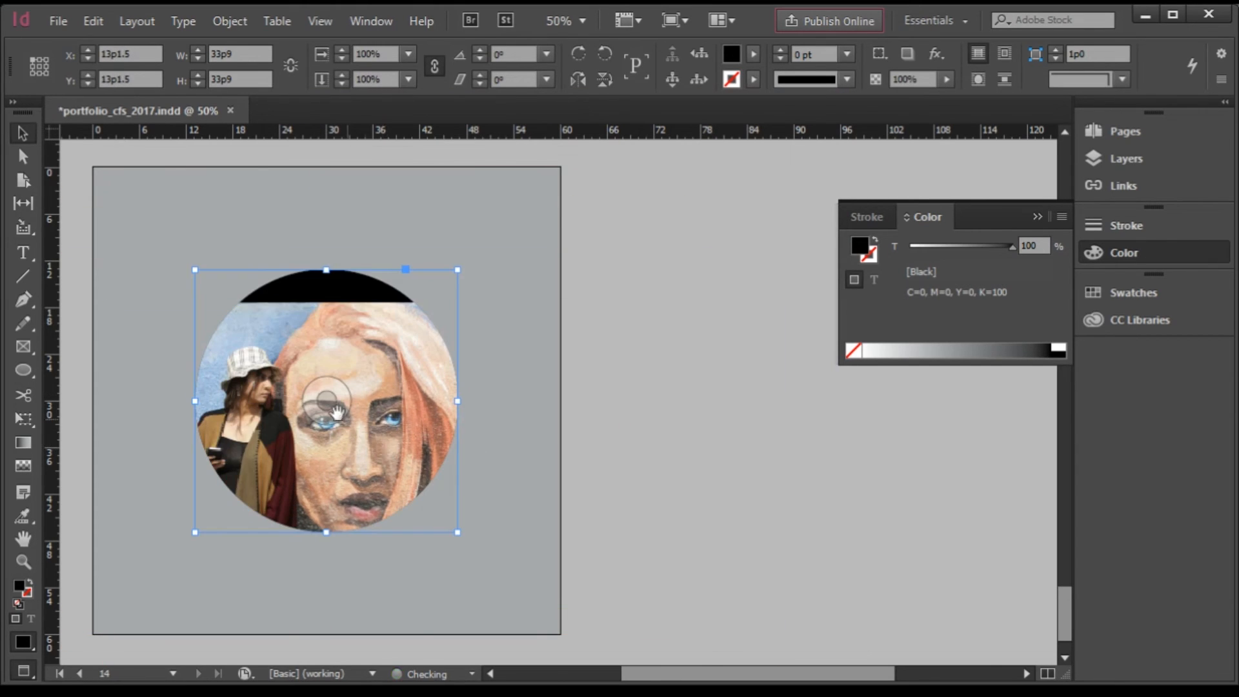
{"action": "left_click_drag", "start_coordinate": [328, 409], "coordinate": [340, 379]}
{"action": "left_click", "coordinate": [645, 478]}
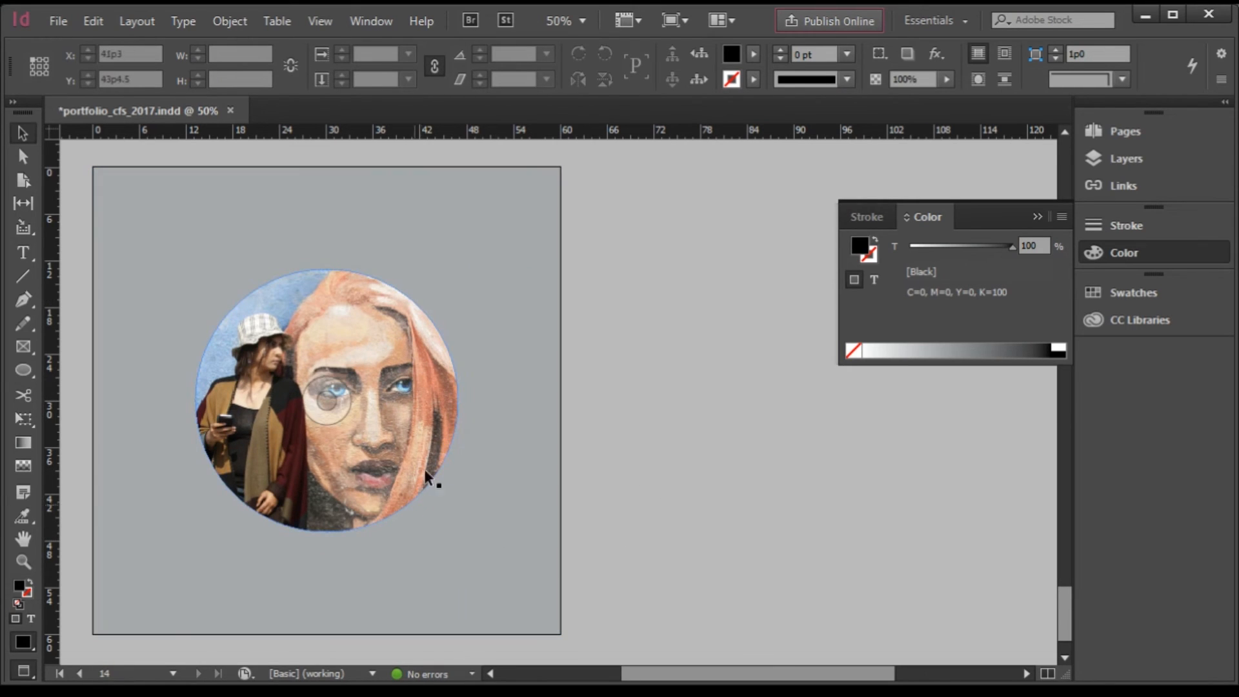
Add a Drop Shadow effect to the circular photo frame and turn on its preview, keeping the circle in view
{"action": "left_click", "coordinate": [438, 456]}
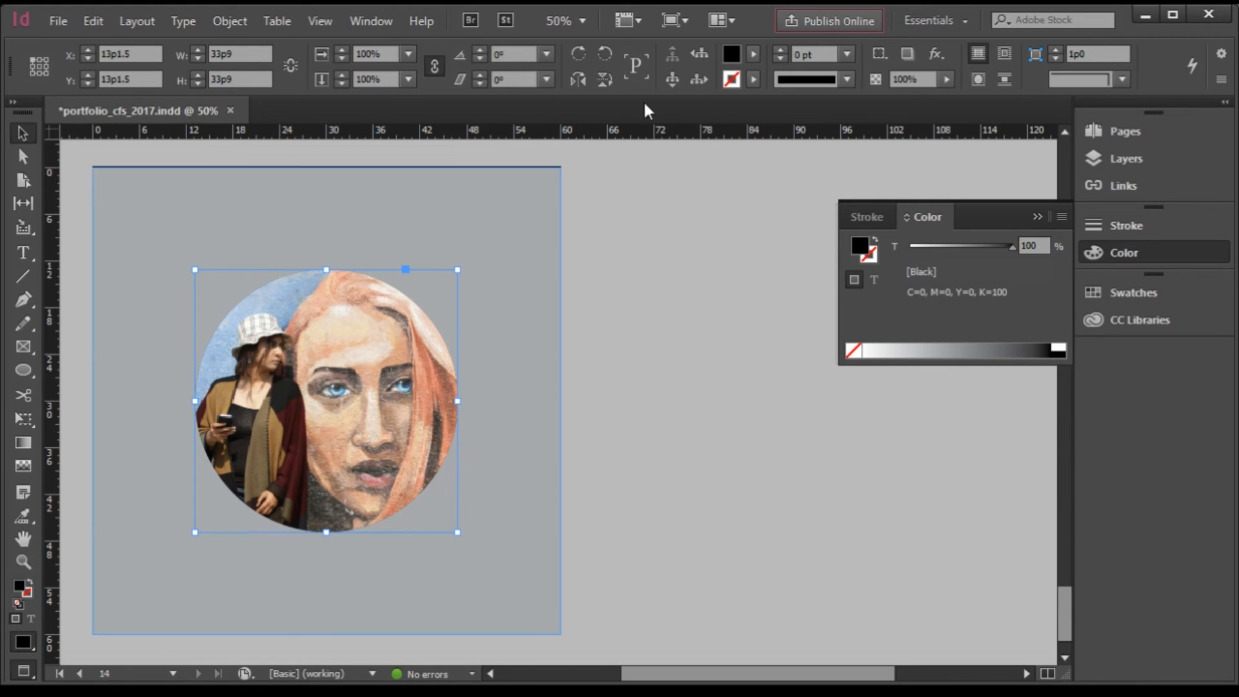
{"action": "left_click", "coordinate": [935, 55]}
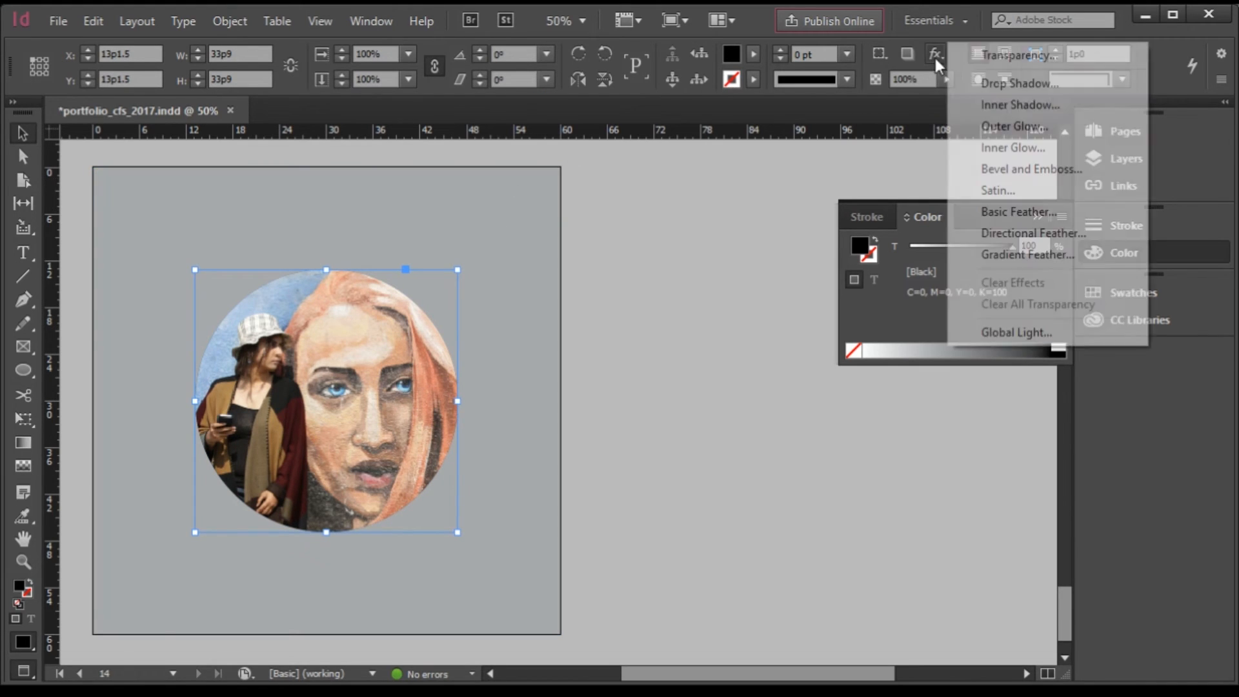
{"action": "left_click", "coordinate": [965, 83]}
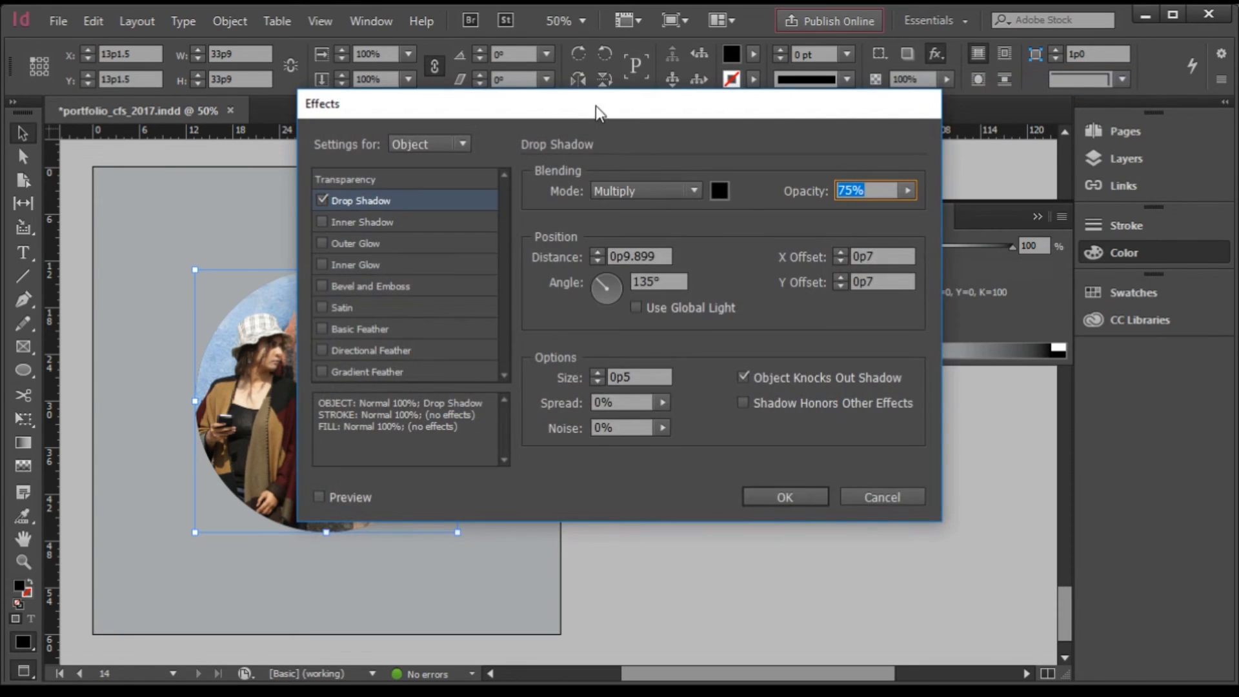
{"action": "left_click_drag", "start_coordinate": [595, 106], "coordinate": [823, 164]}
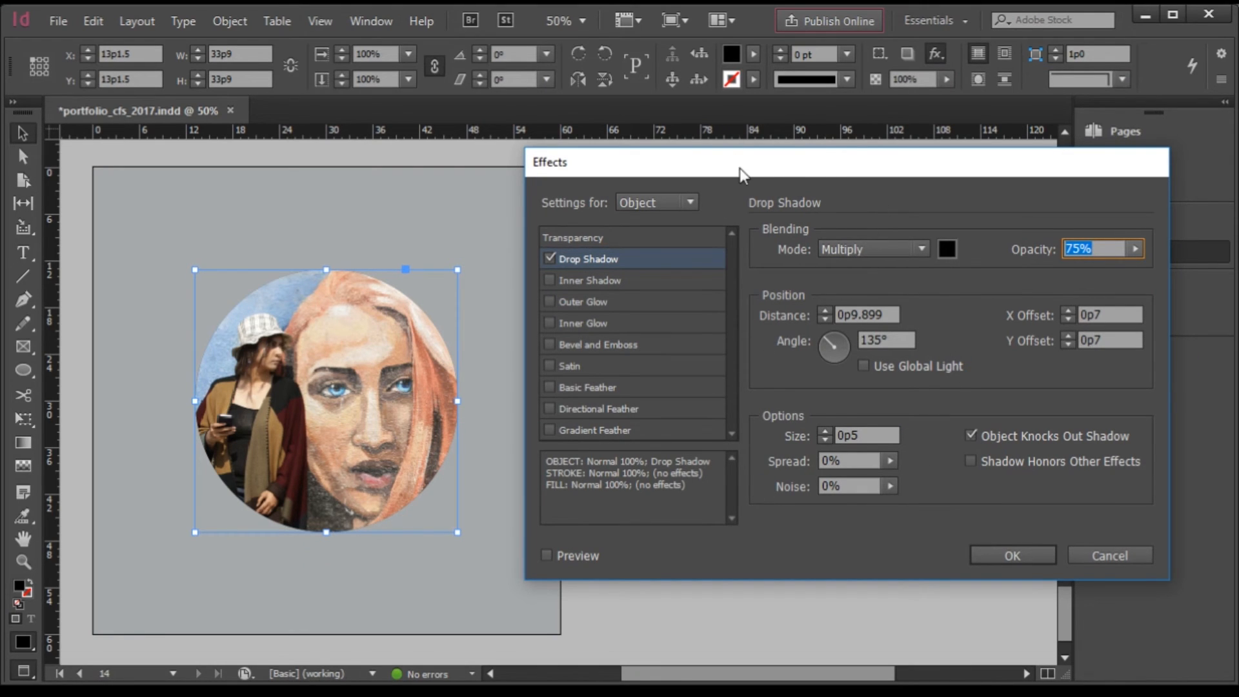
{"action": "left_click_drag", "start_coordinate": [739, 168], "coordinate": [698, 130]}
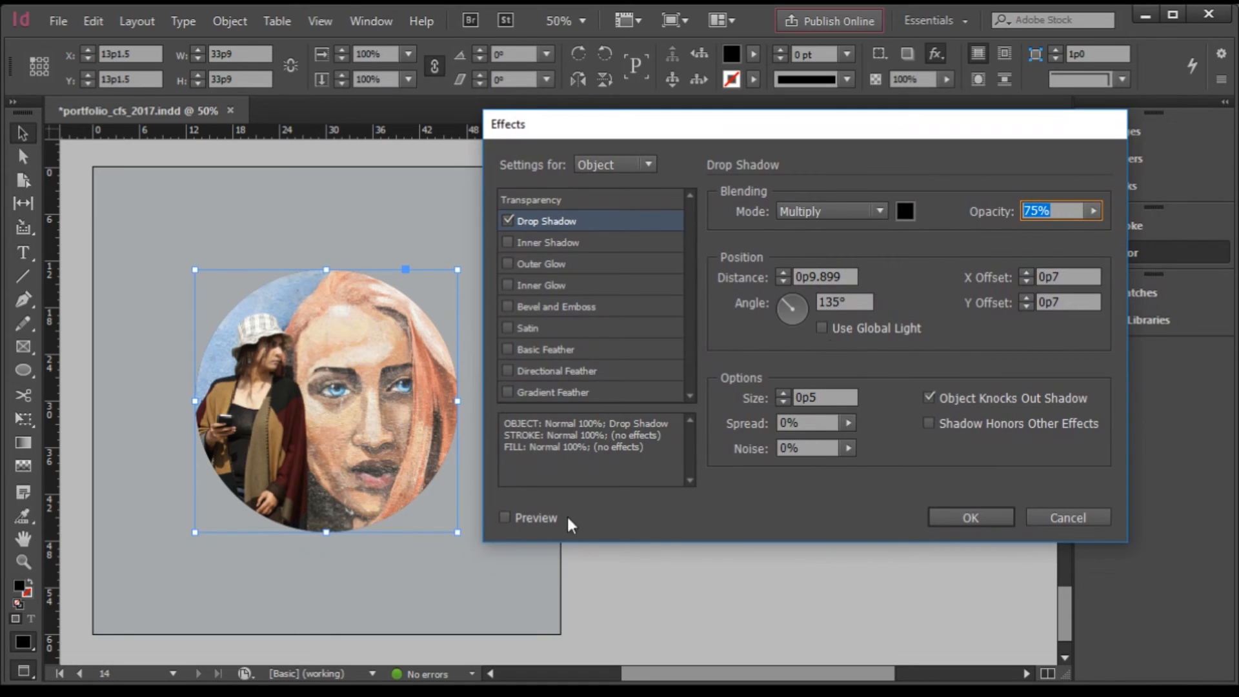
{"action": "left_click", "coordinate": [504, 515]}
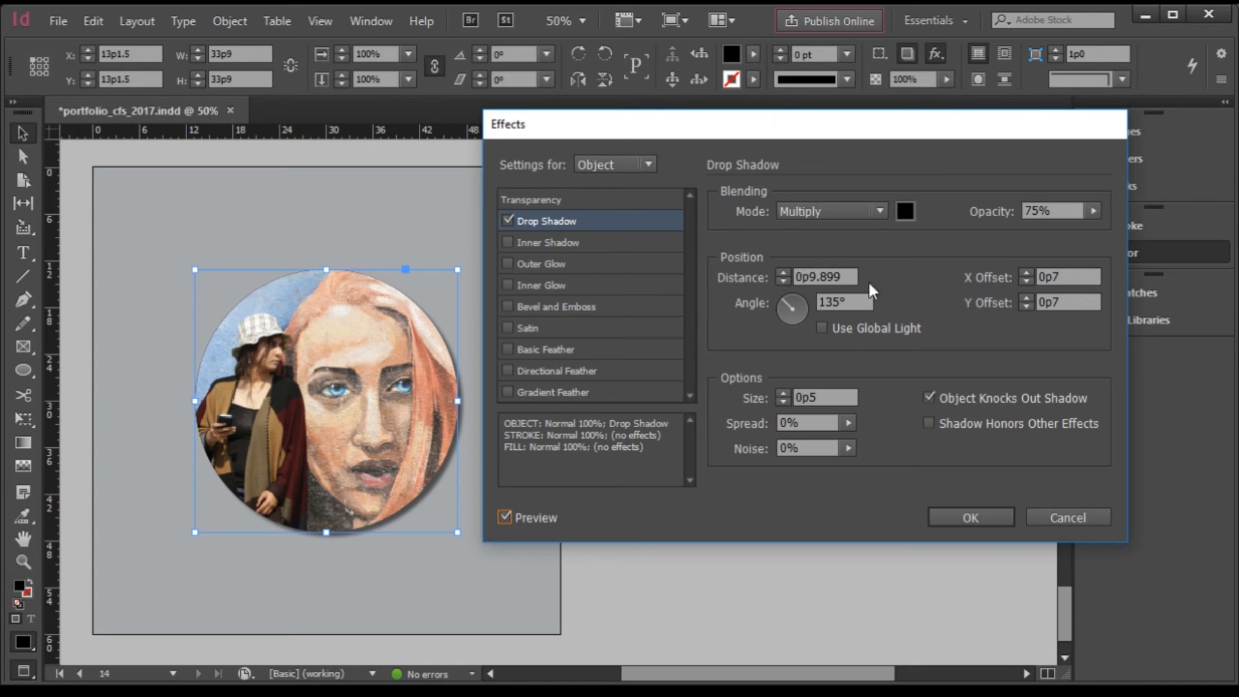
Set the circle's Drop Shadow distance to 0 and its size to 3p1
{"action": "left_click_drag", "start_coordinate": [846, 278], "coordinate": [603, 290]}
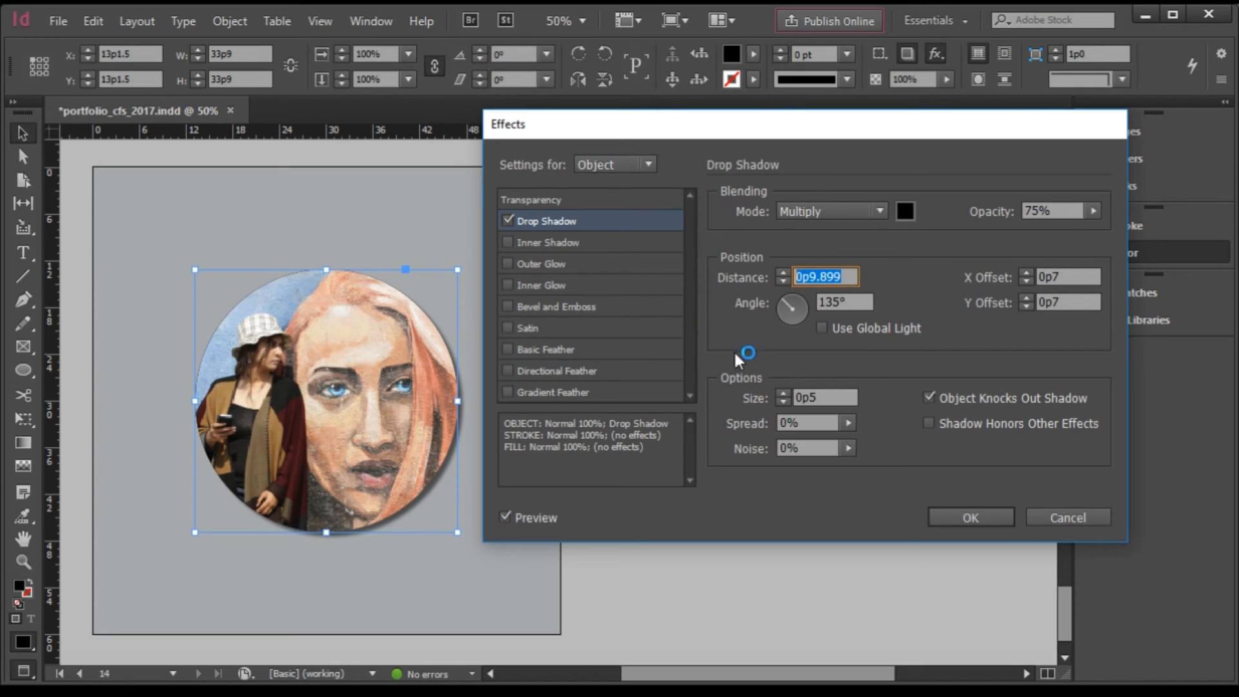
{"action": "type", "text": "0"}
{"action": "left_click", "coordinate": [855, 302]}
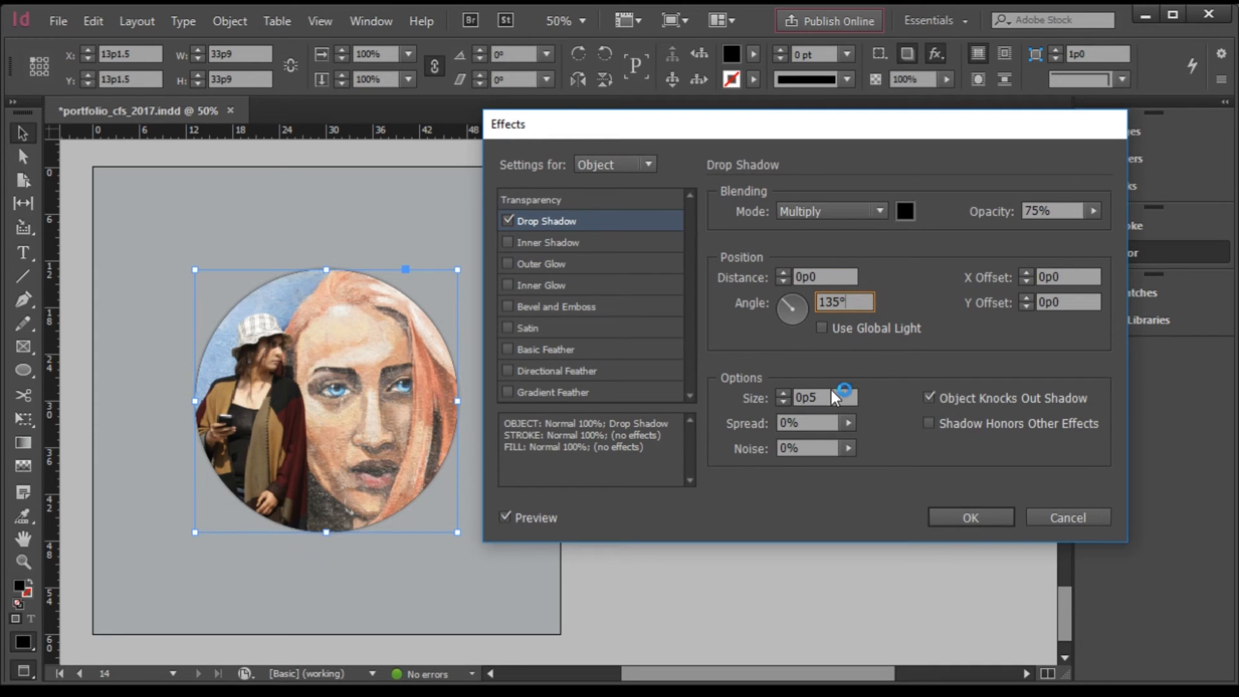
{"action": "left_click_drag", "start_coordinate": [857, 301], "coordinate": [789, 304]}
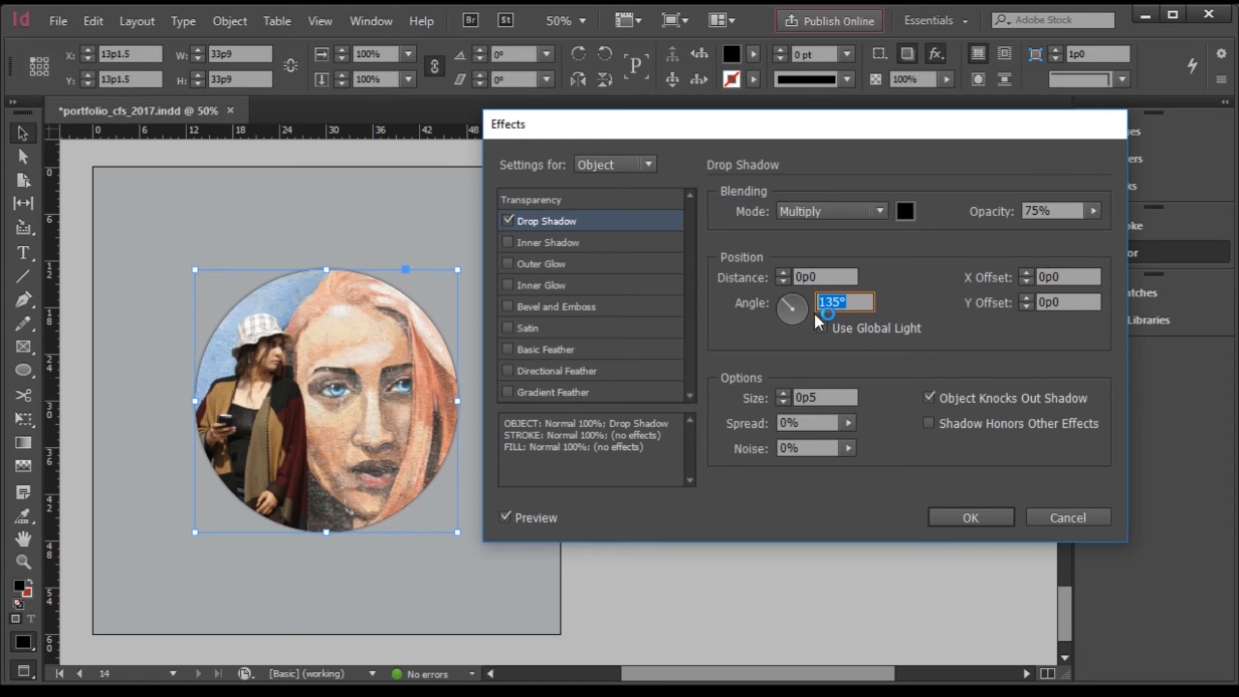
{"action": "left_click", "coordinate": [788, 394]}
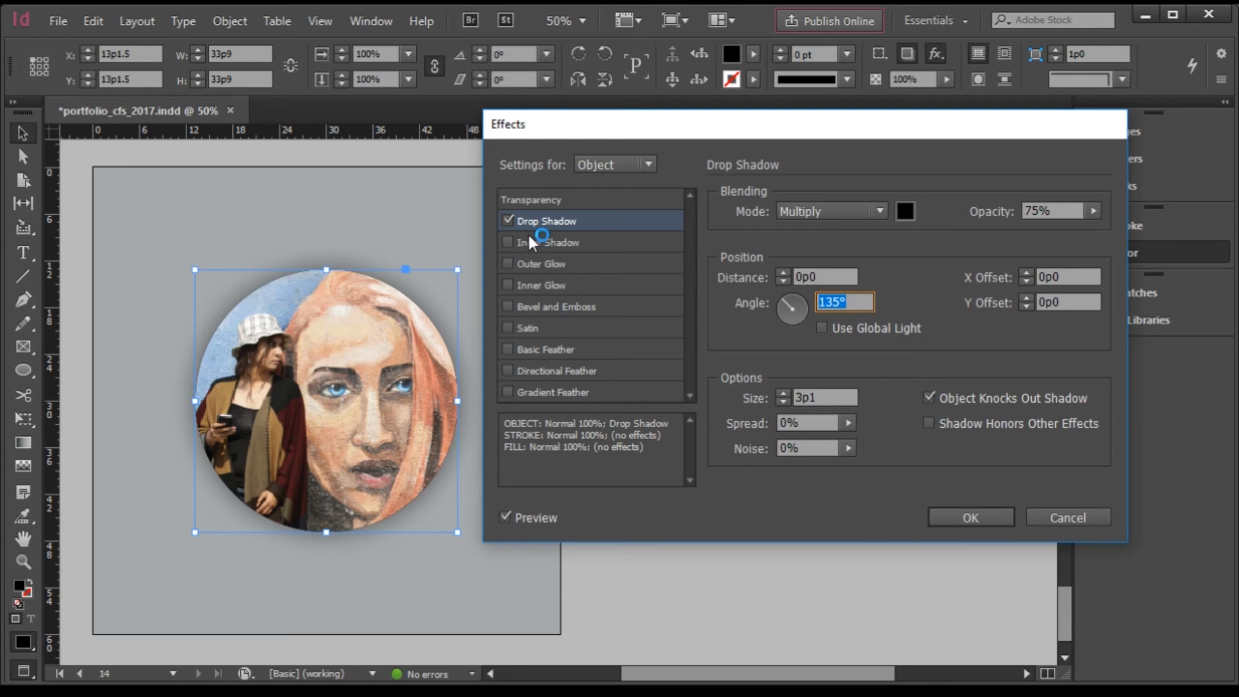
Try an Inner Shadow on the circle instead of the Drop Shadow, with size 1p7 and distance 0
{"action": "left_click", "coordinate": [507, 220]}
{"action": "left_click", "coordinate": [508, 242]}
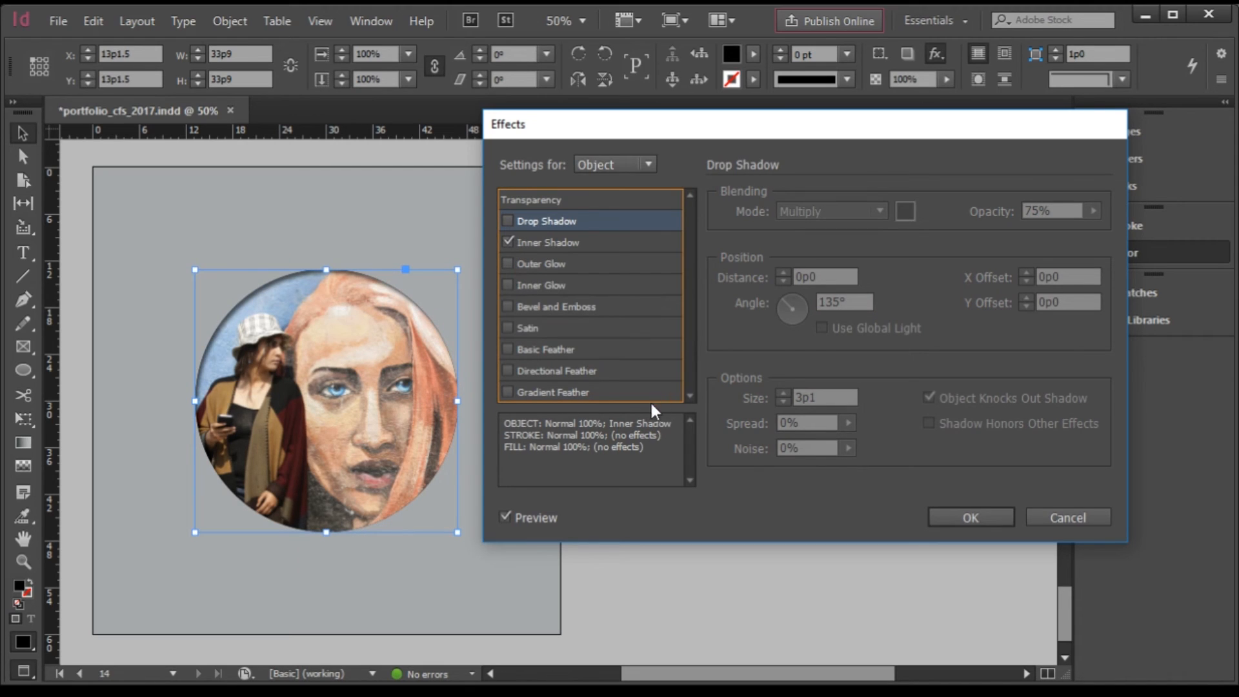
{"action": "left_click", "coordinate": [559, 246]}
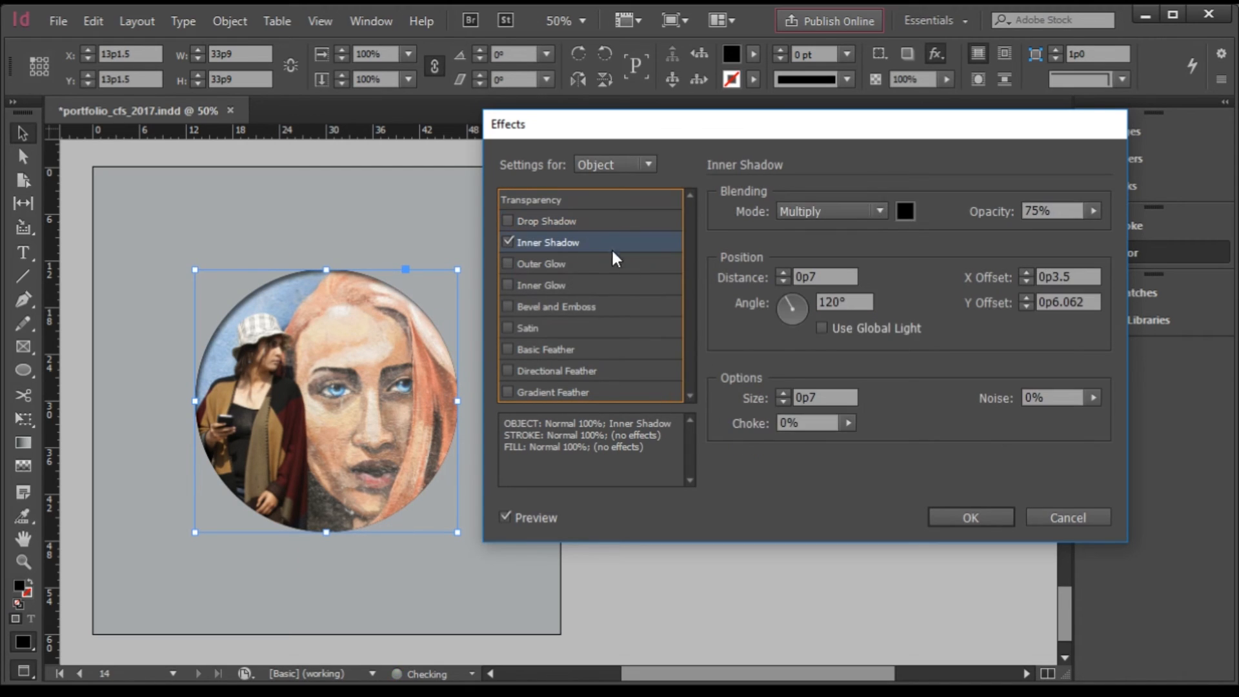
{"action": "left_click", "coordinate": [784, 393]}
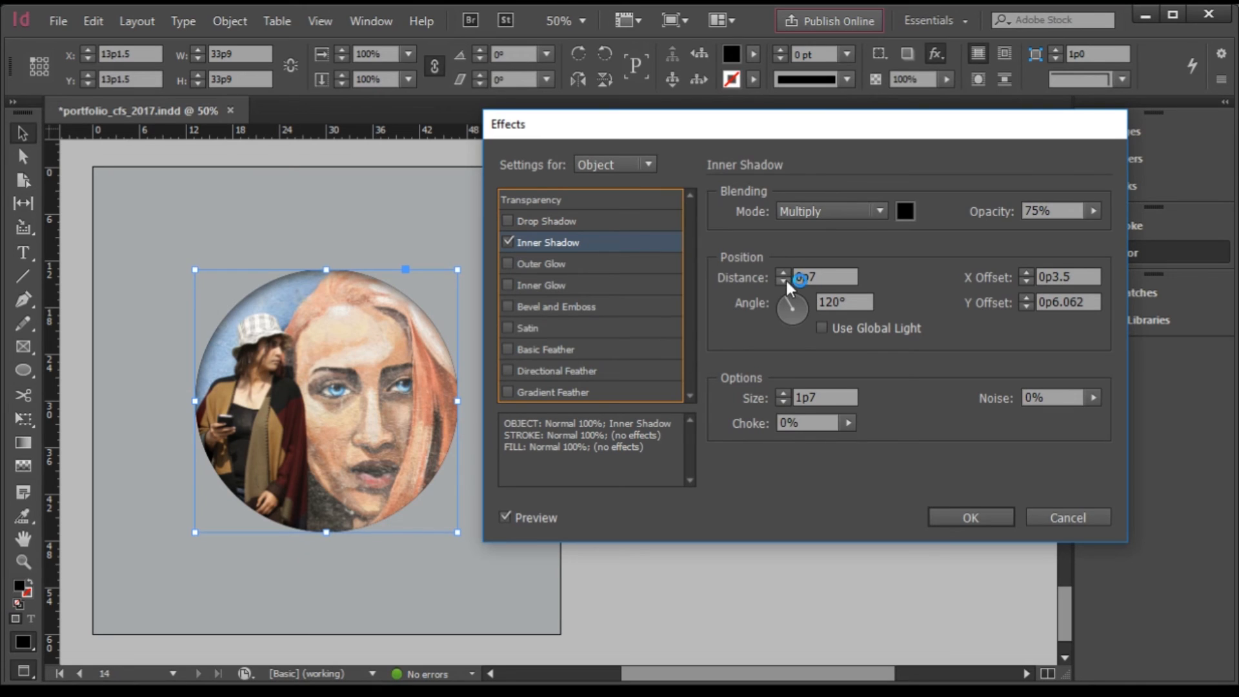
{"action": "left_click_drag", "start_coordinate": [825, 277], "coordinate": [808, 277]}
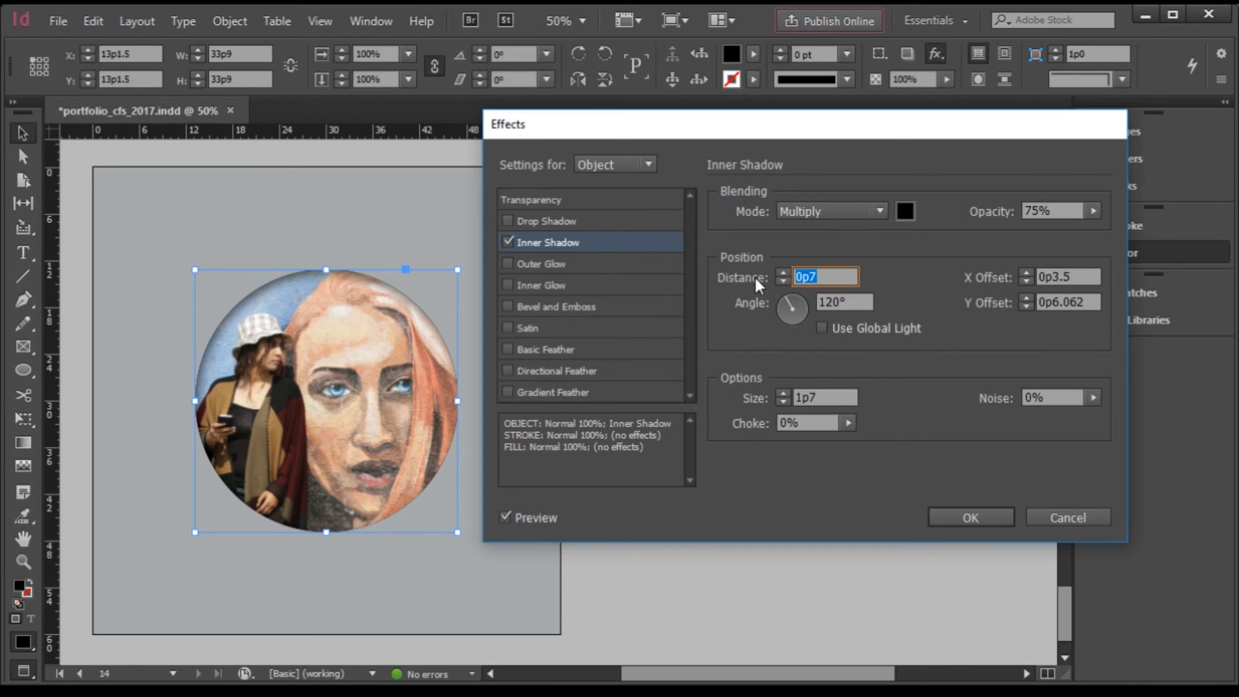
{"action": "type", "text": "0"}
{"action": "left_click", "coordinate": [863, 303]}
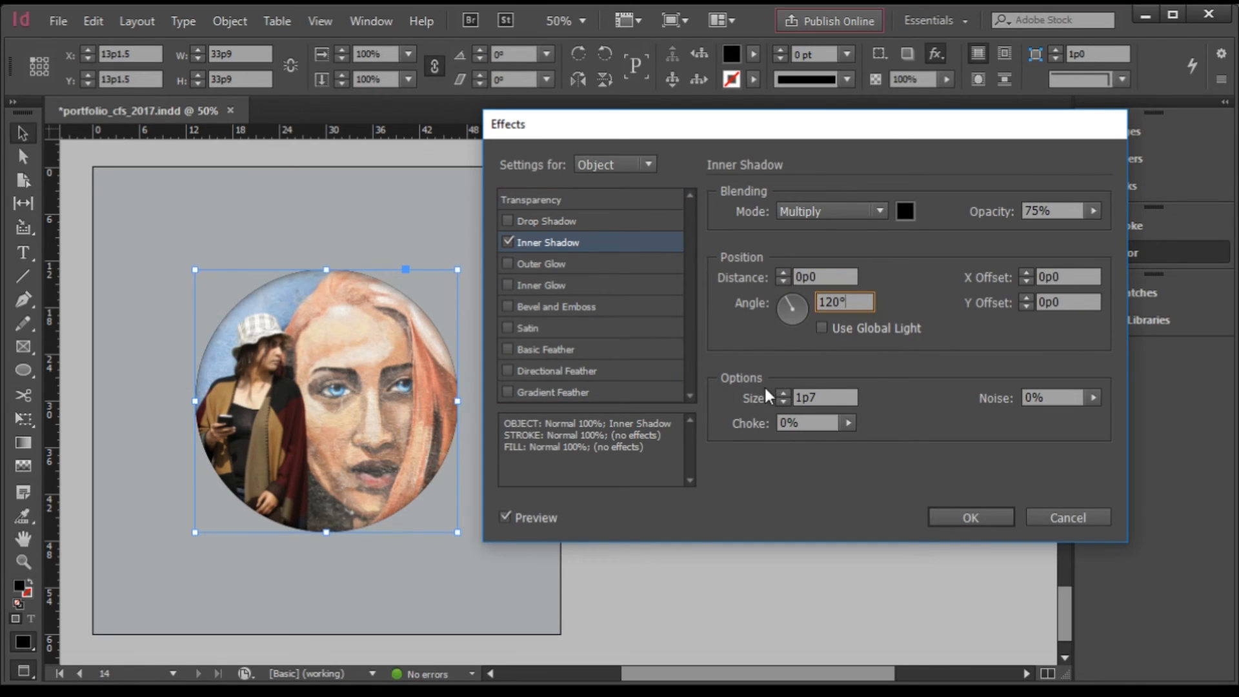
Try different Inner Shadow sizes on the circle, from 0p11 up to at least 2p2
{"action": "left_click", "coordinate": [782, 402]}
{"action": "left_click", "coordinate": [783, 402]}
{"action": "left_click", "coordinate": [782, 402]}
{"action": "left_click", "coordinate": [782, 402]}
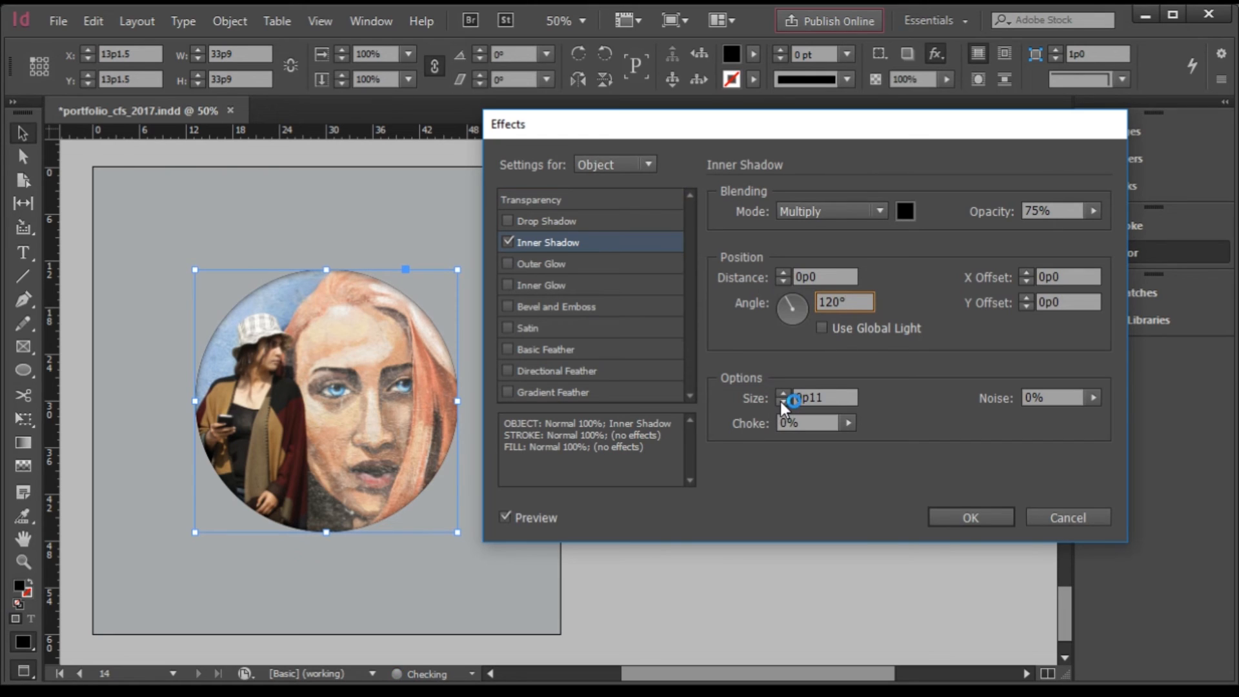
{"action": "left_click", "coordinate": [783, 394]}
{"action": "left_click", "coordinate": [782, 394]}
{"action": "left_click", "coordinate": [783, 394]}
{"action": "left_click", "coordinate": [783, 394]}
{"action": "left_click", "coordinate": [783, 394]}
{"action": "left_click", "coordinate": [783, 394]}
{"action": "left_click", "coordinate": [783, 394]}
{"action": "left_click", "coordinate": [783, 394]}
{"action": "left_click", "coordinate": [782, 394]}
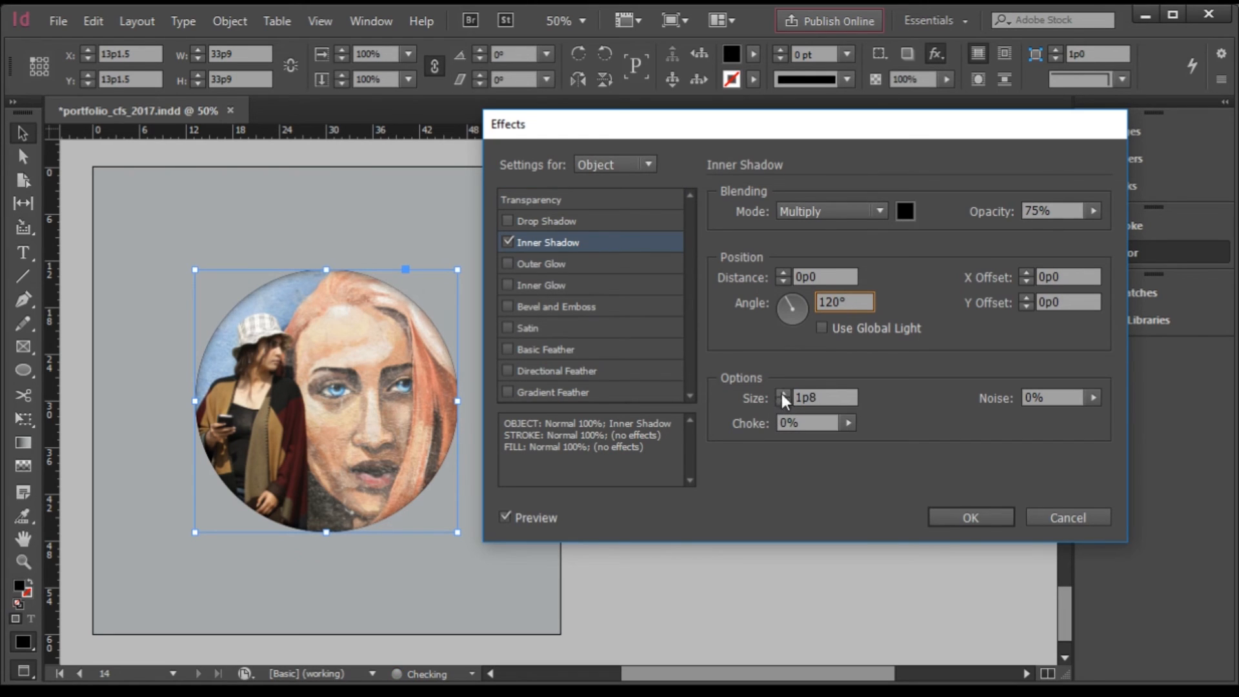
{"action": "left_click", "coordinate": [783, 394]}
{"action": "left_click", "coordinate": [783, 394]}
{"action": "left_click", "coordinate": [783, 394]}
{"action": "left_click", "coordinate": [783, 395]}
{"action": "left_click", "coordinate": [782, 394]}
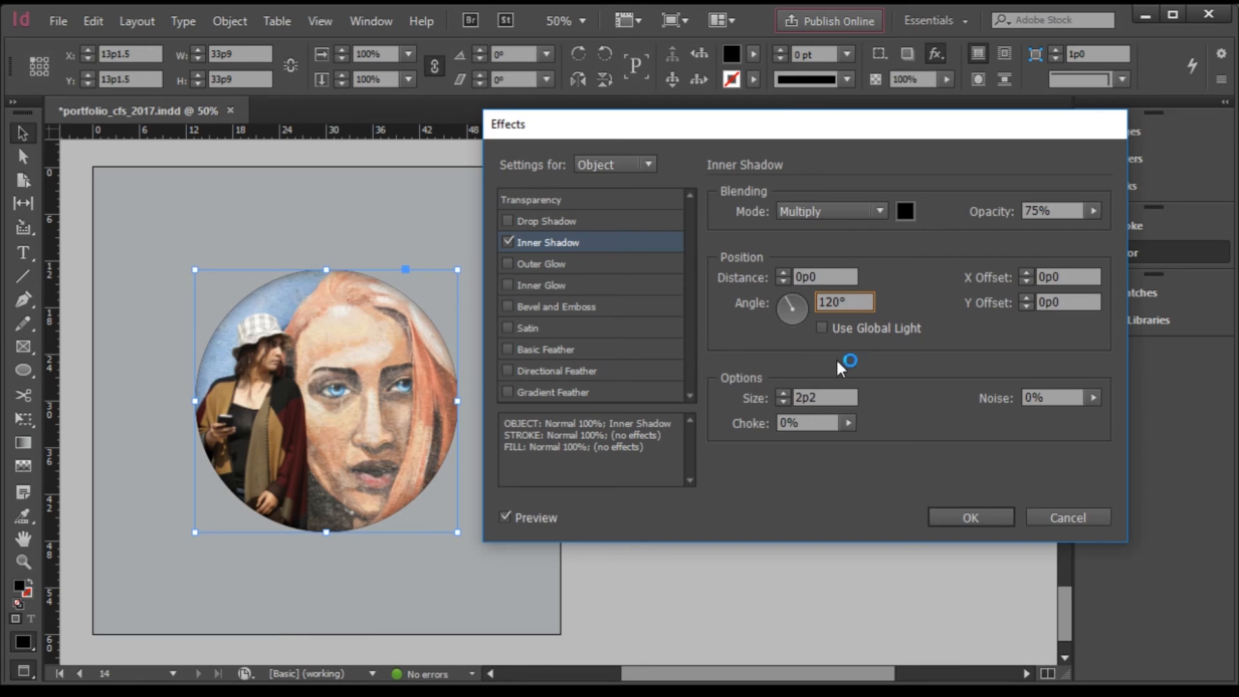
{"action": "left_click", "coordinate": [783, 394]}
Enable the Drop Shadow again, disable the Inner Shadow and apply the effects to the circular photo
{"action": "left_click", "coordinate": [536, 224]}
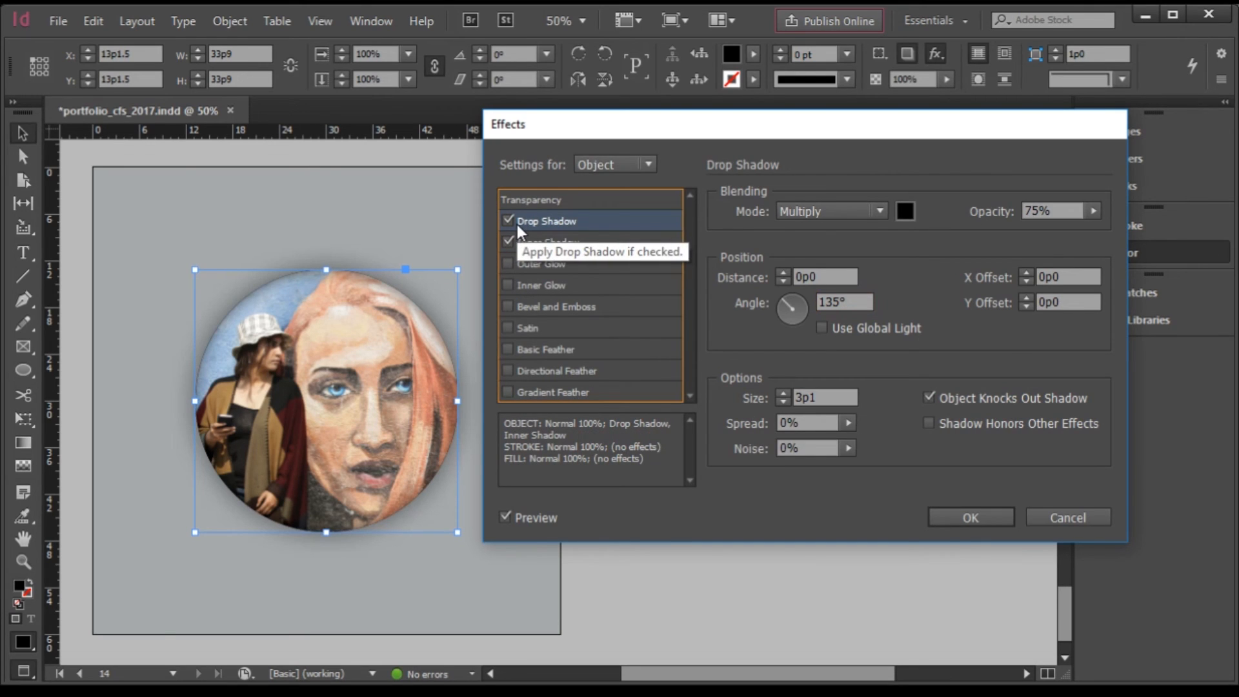
{"action": "left_click", "coordinate": [509, 240]}
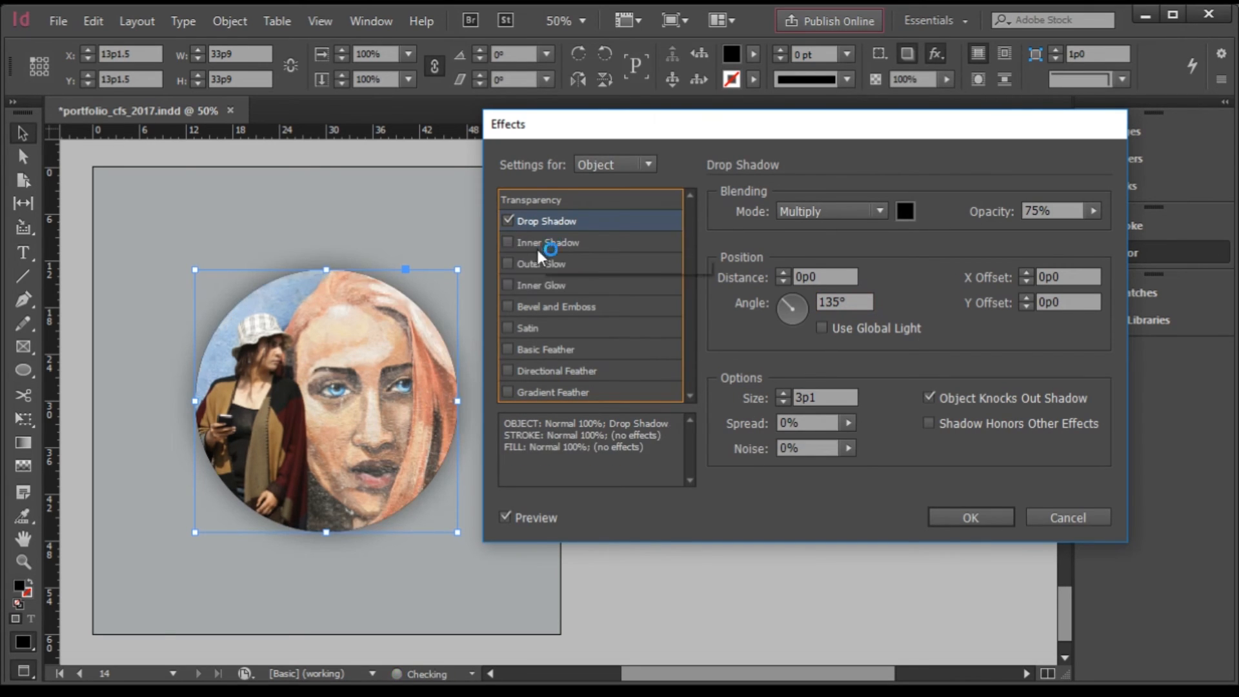
{"action": "left_click", "coordinate": [966, 521]}
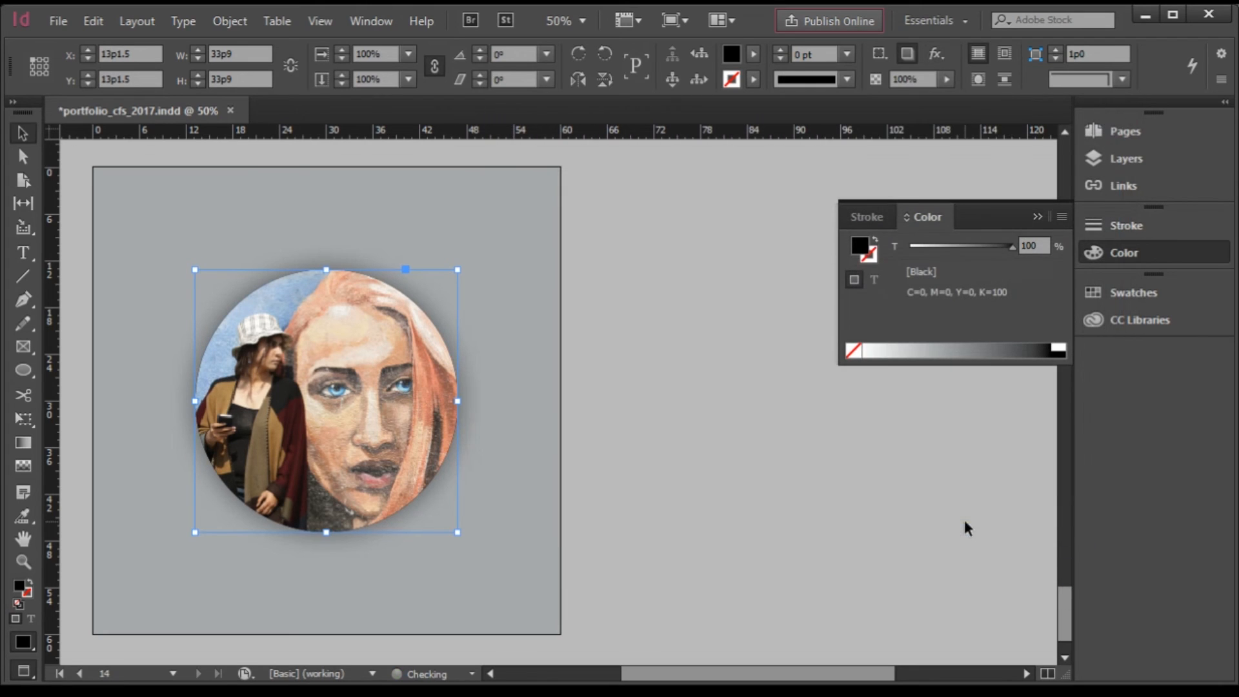
Deselect the circle and review the finished last page and the portfolio's other spreads
{"action": "left_click", "coordinate": [433, 583]}
{"action": "scroll", "coordinate": [247, 518], "scroll_direction": "down", "scroll_amount": 2}
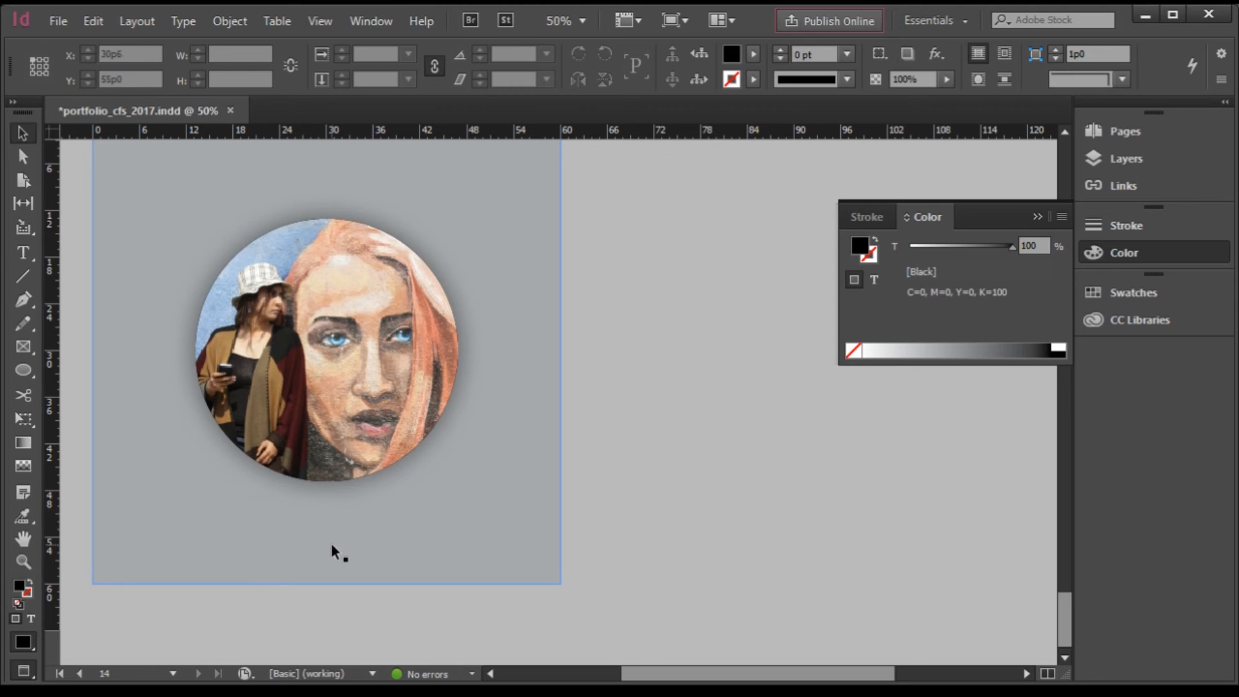
{"action": "scroll", "coordinate": [340, 458], "scroll_direction": "down", "scroll_amount": 2}
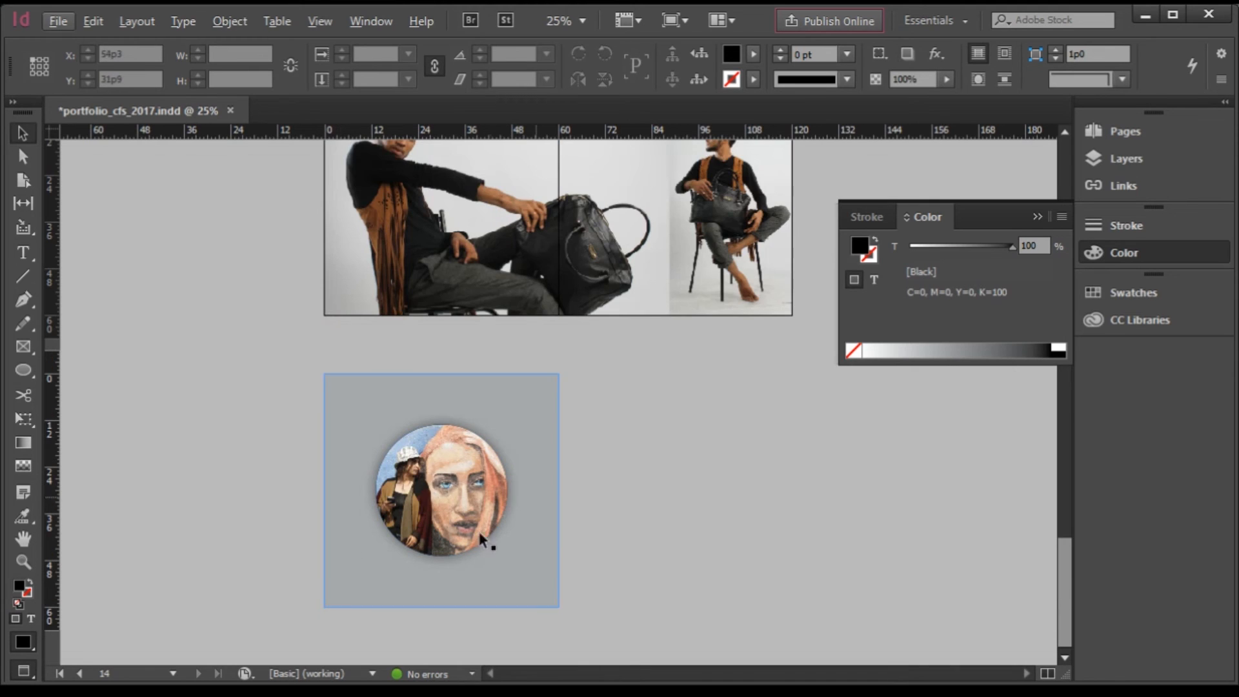
{"action": "scroll", "coordinate": [490, 564], "scroll_direction": "up", "scroll_amount": 2}
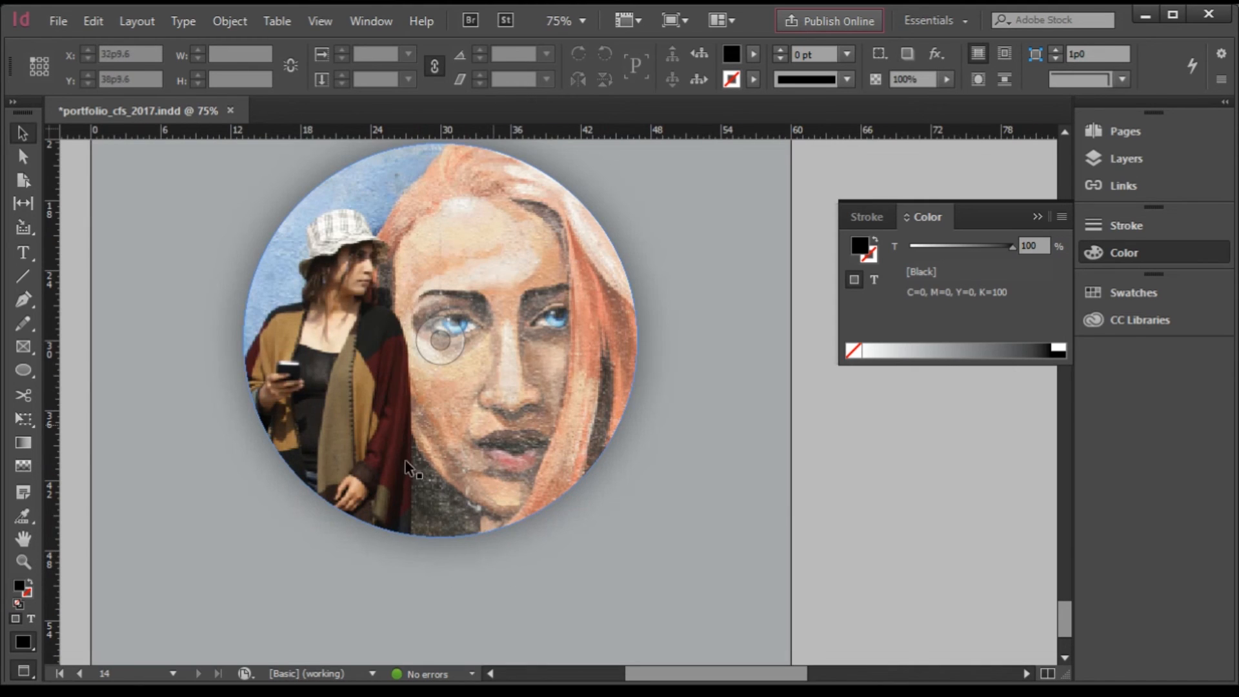
{"action": "scroll", "coordinate": [542, 419], "scroll_direction": "up", "scroll_amount": 8}
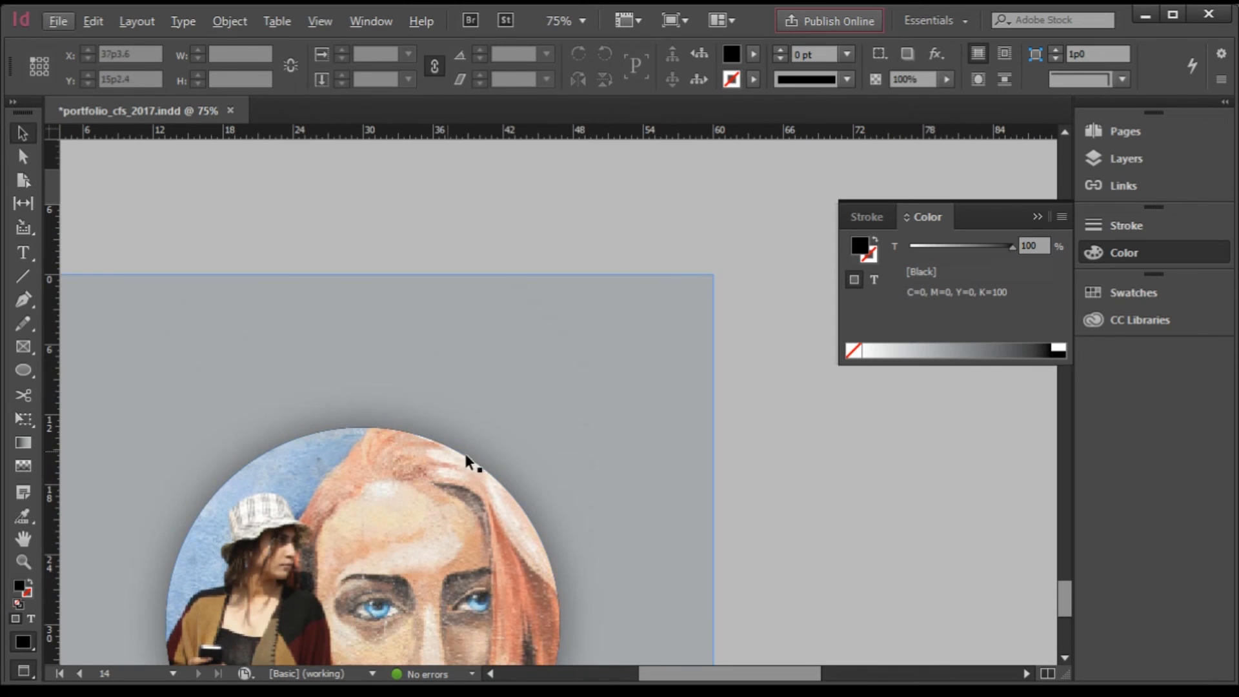
{"action": "scroll", "coordinate": [451, 447], "scroll_direction": "down", "scroll_amount": 4}
{"action": "scroll", "coordinate": [400, 418], "scroll_direction": "down", "scroll_amount": 3}
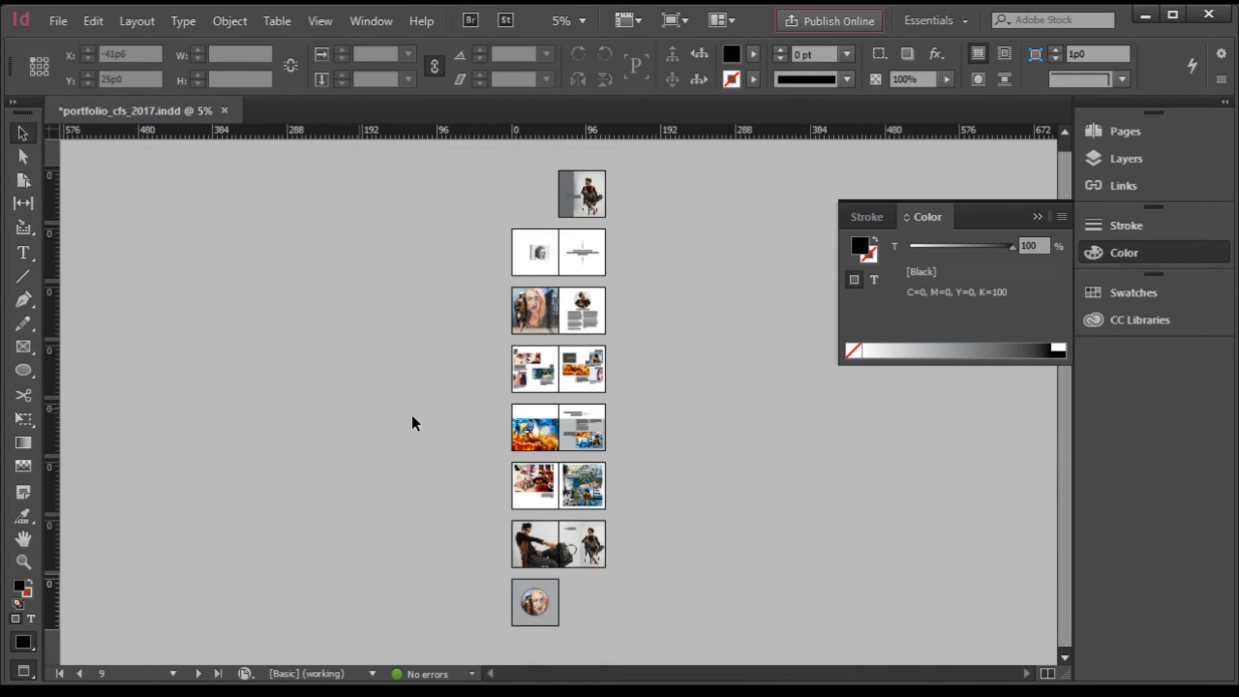
{"action": "scroll", "coordinate": [545, 371], "scroll_direction": "up", "scroll_amount": 3}
{"action": "scroll", "coordinate": [502, 303], "scroll_direction": "up", "scroll_amount": 10}
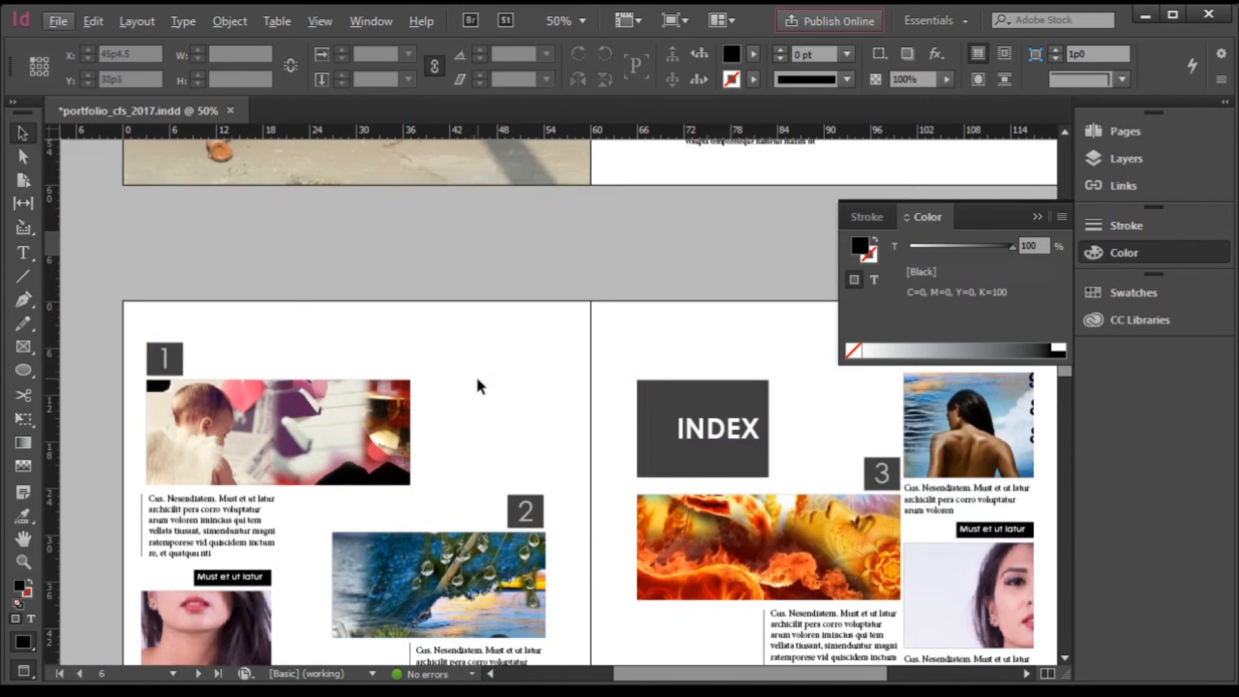
{"action": "scroll", "coordinate": [465, 404], "scroll_direction": "down", "scroll_amount": 3}
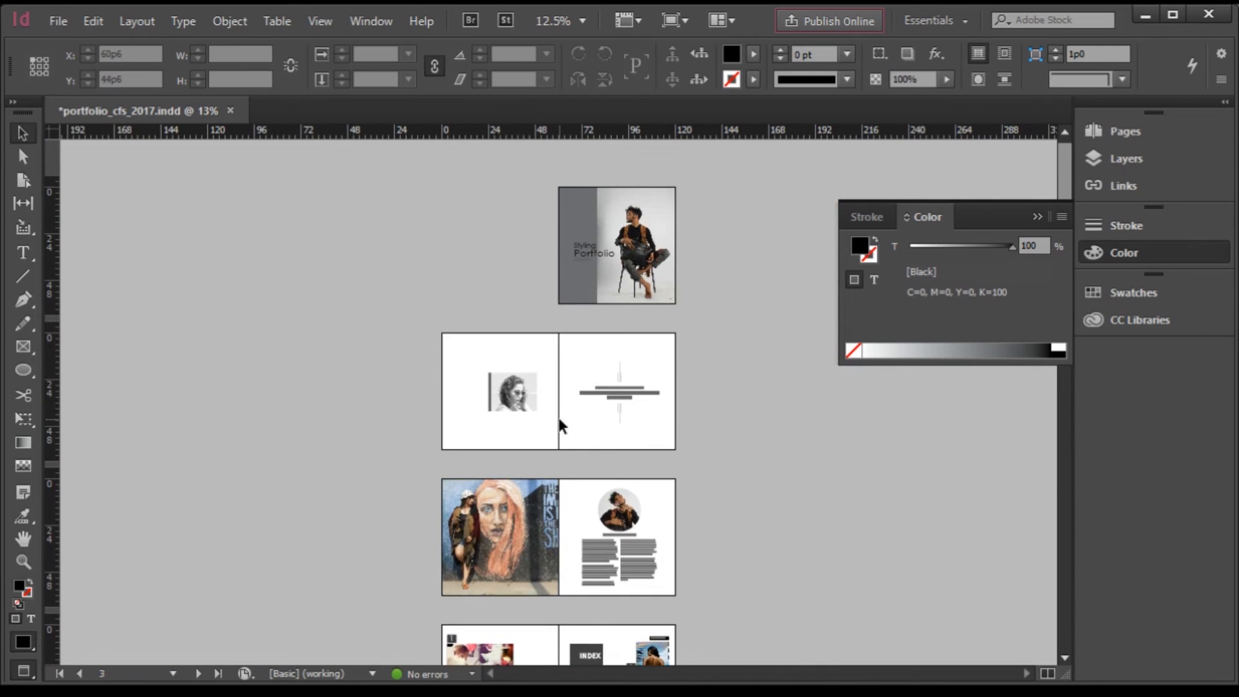
{"action": "scroll", "coordinate": [559, 423], "scroll_direction": "down", "scroll_amount": 10}
{"action": "scroll", "coordinate": [581, 478], "scroll_direction": "up", "scroll_amount": 3}
{"action": "scroll", "coordinate": [615, 507], "scroll_direction": "up", "scroll_amount": 1}
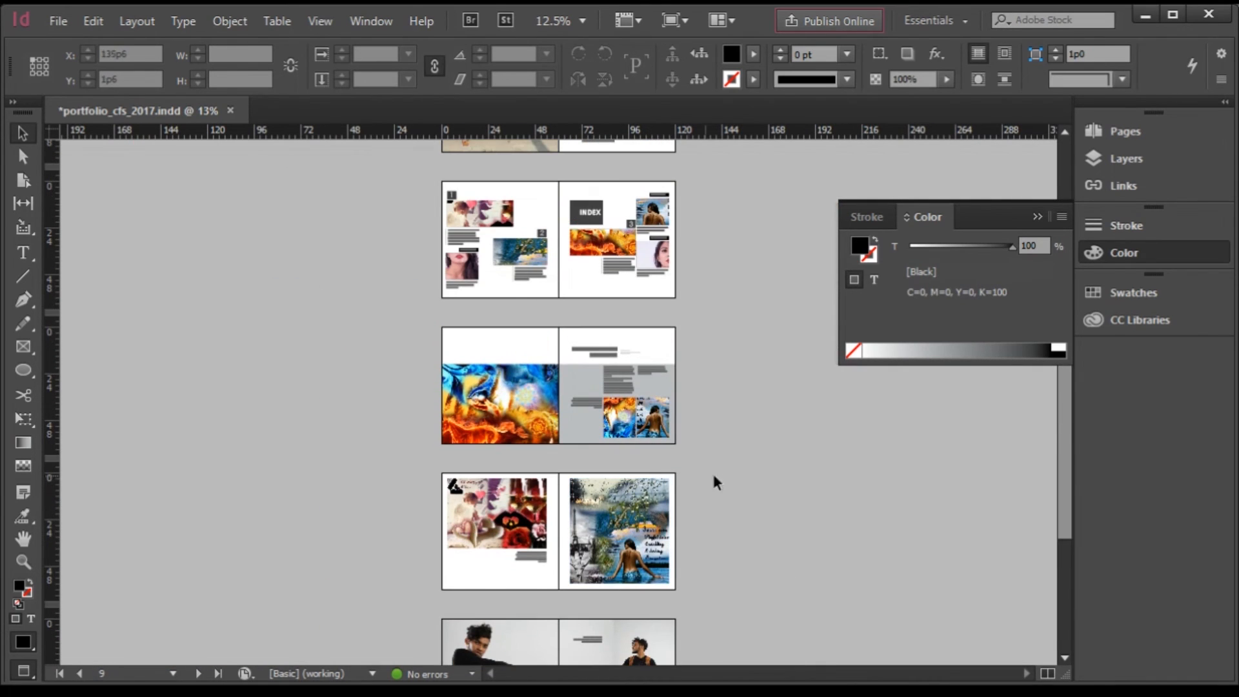
Save the portfolio document
{"action": "key", "text": "ctrl+s"}
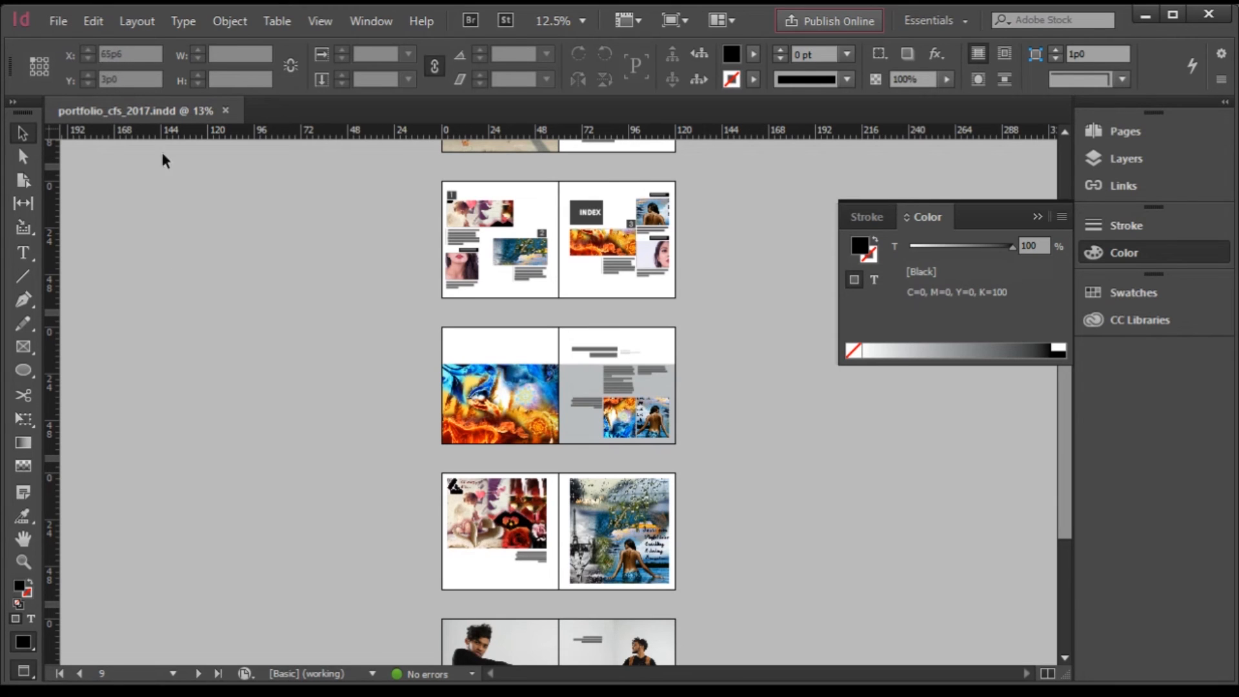
{"action": "scroll", "coordinate": [608, 334], "scroll_direction": "down", "scroll_amount": 5}
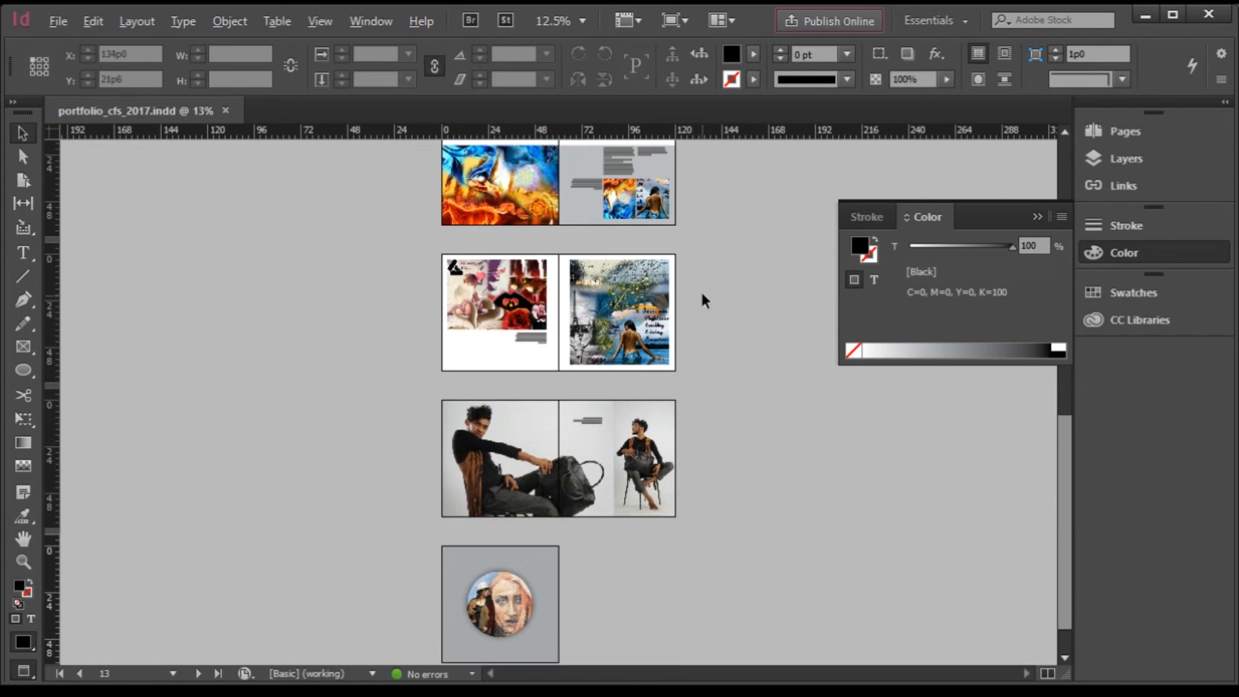
{"action": "scroll", "coordinate": [602, 359], "scroll_direction": "up", "scroll_amount": 5}
{"action": "scroll", "coordinate": [819, 437], "scroll_direction": "down", "scroll_amount": 2}
{"action": "scroll", "coordinate": [819, 437], "scroll_direction": "up", "scroll_amount": 6}
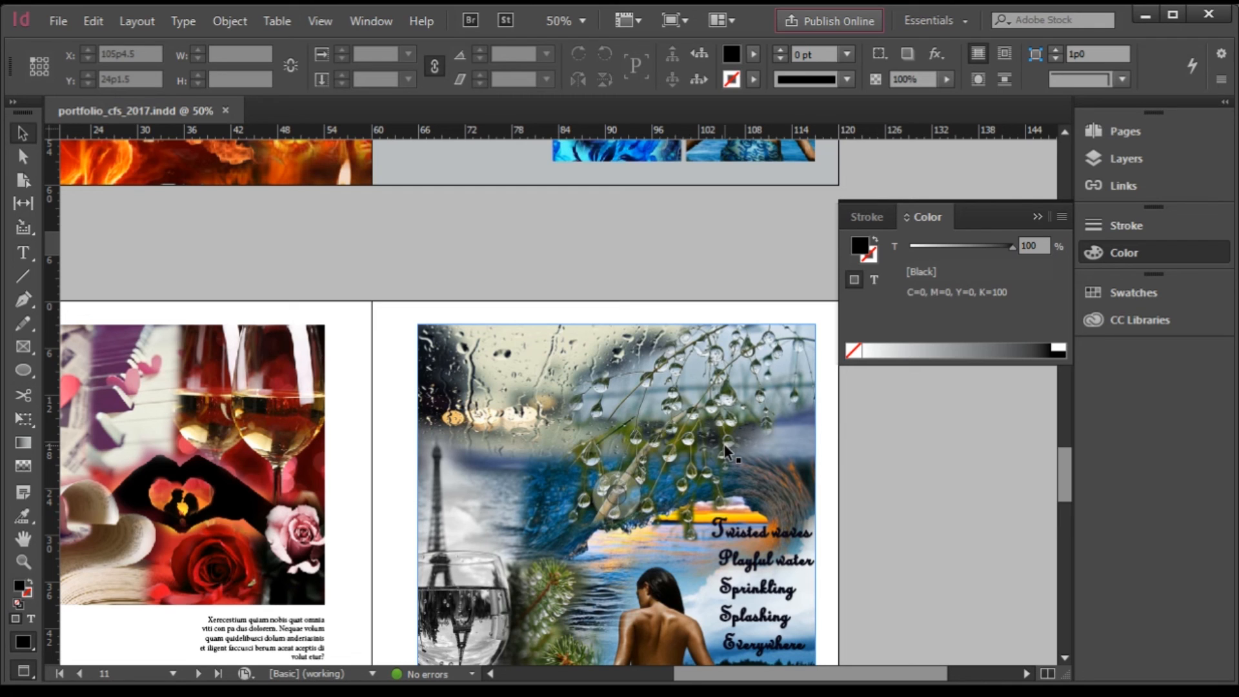
Export all pages as the PDF portfolio_cfs_2017 in the portfolio folder, using the High Quality Print preset with Embed Page Thumbnails enabled
{"action": "left_click", "coordinate": [59, 21]}
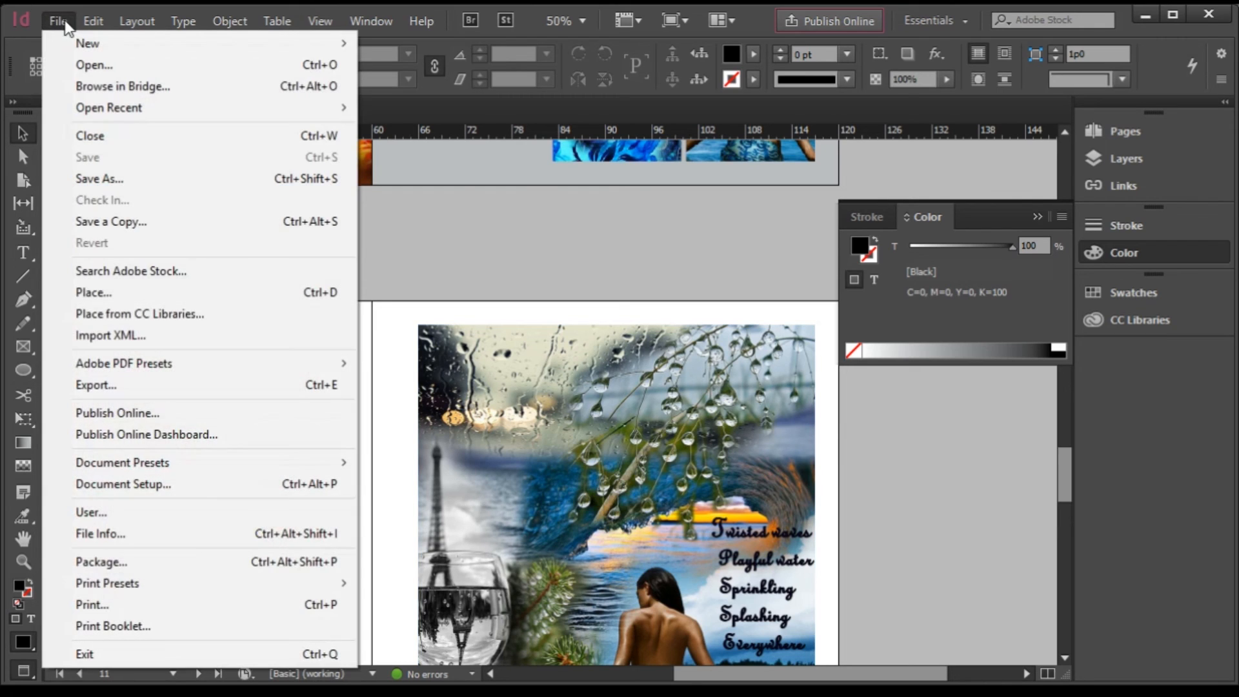
{"action": "mouse_move", "coordinate": [220, 368]}
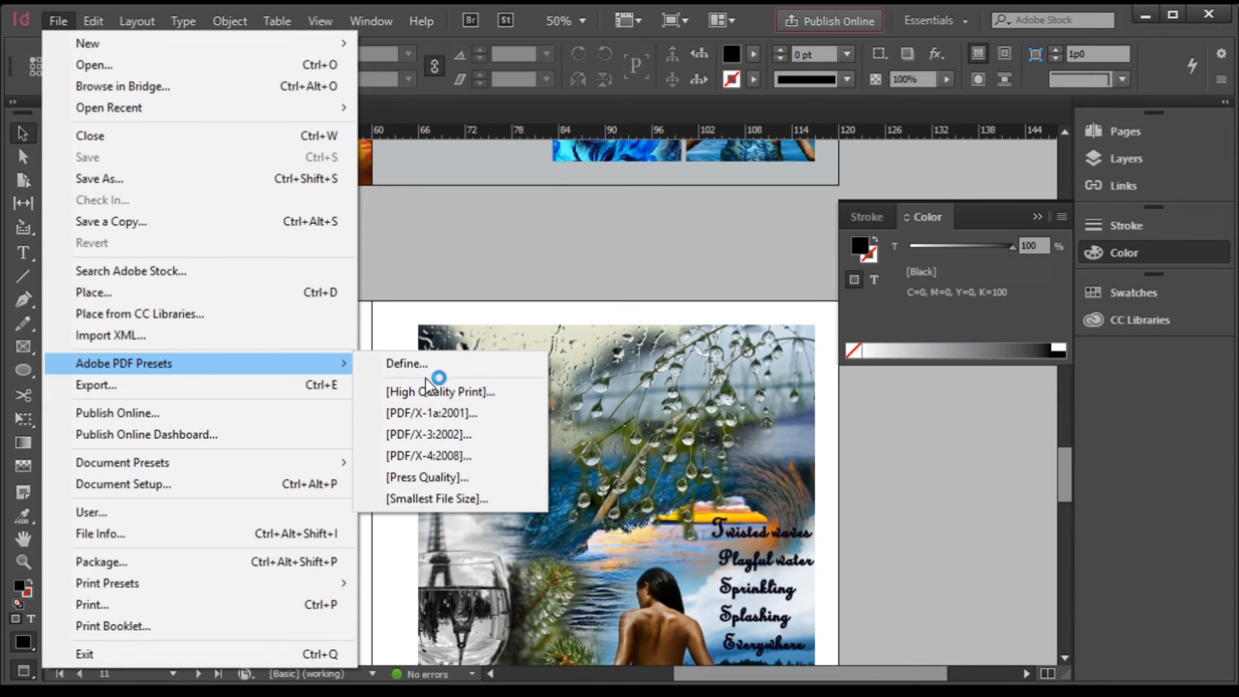
{"action": "left_click", "coordinate": [440, 394]}
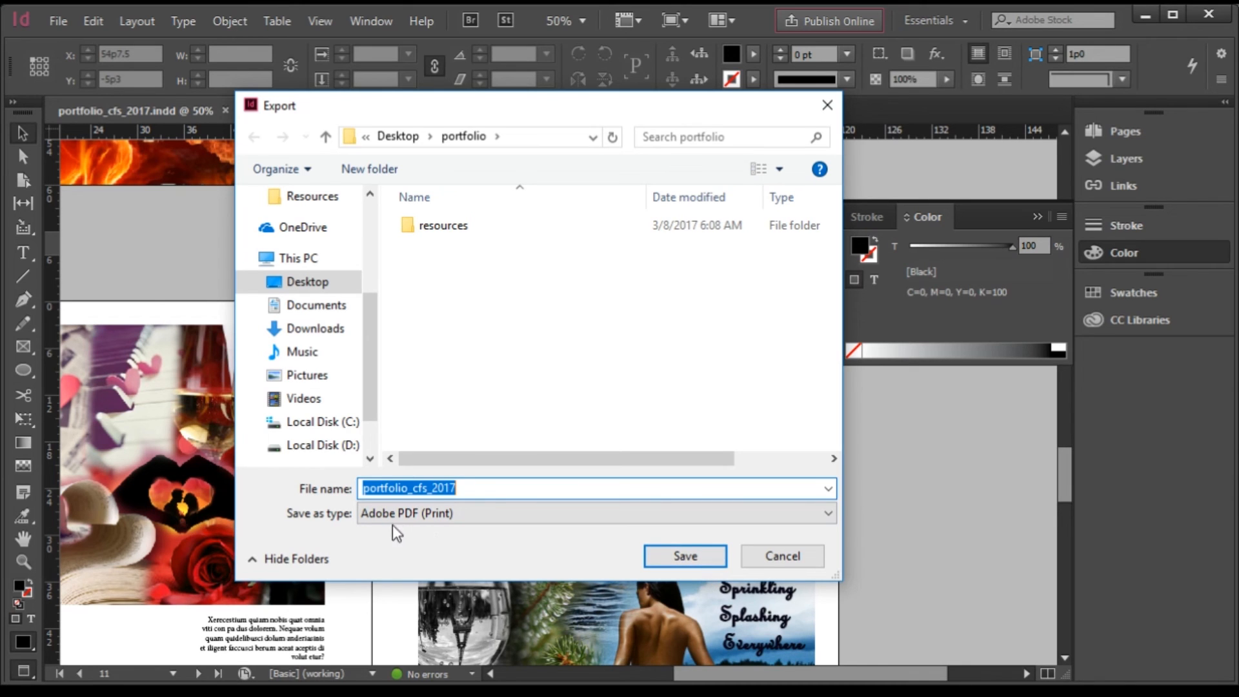
{"action": "left_click", "coordinate": [686, 557]}
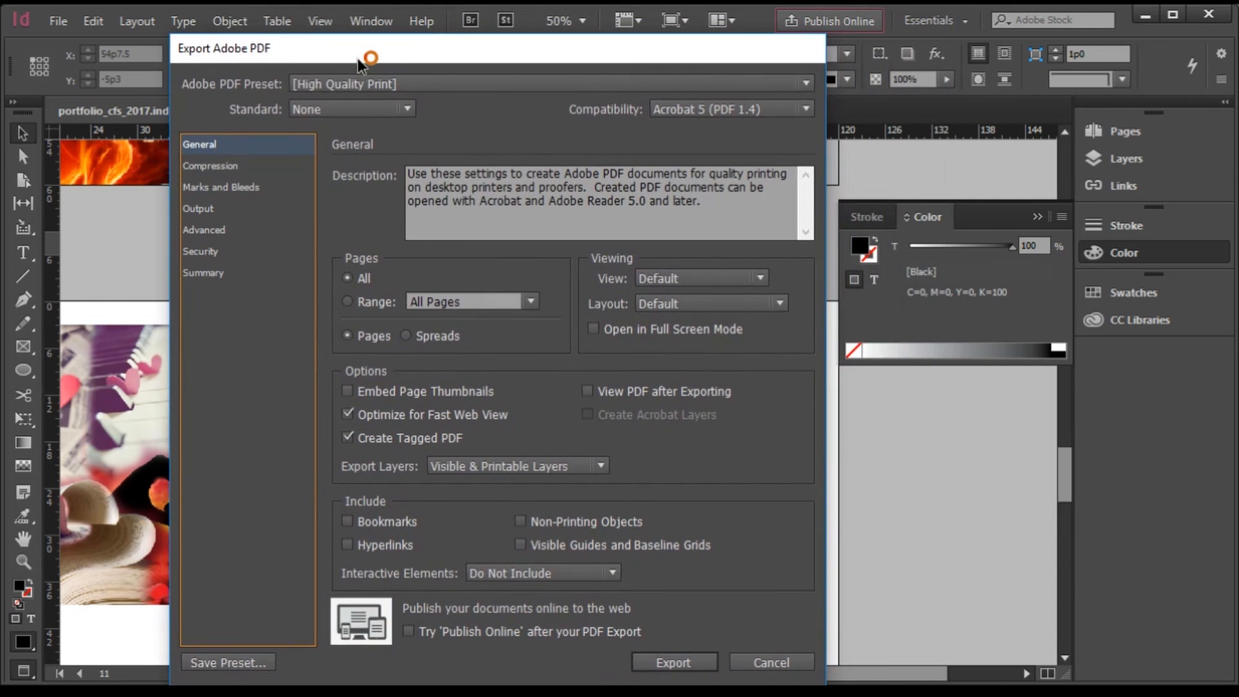
{"action": "left_click", "coordinate": [346, 391]}
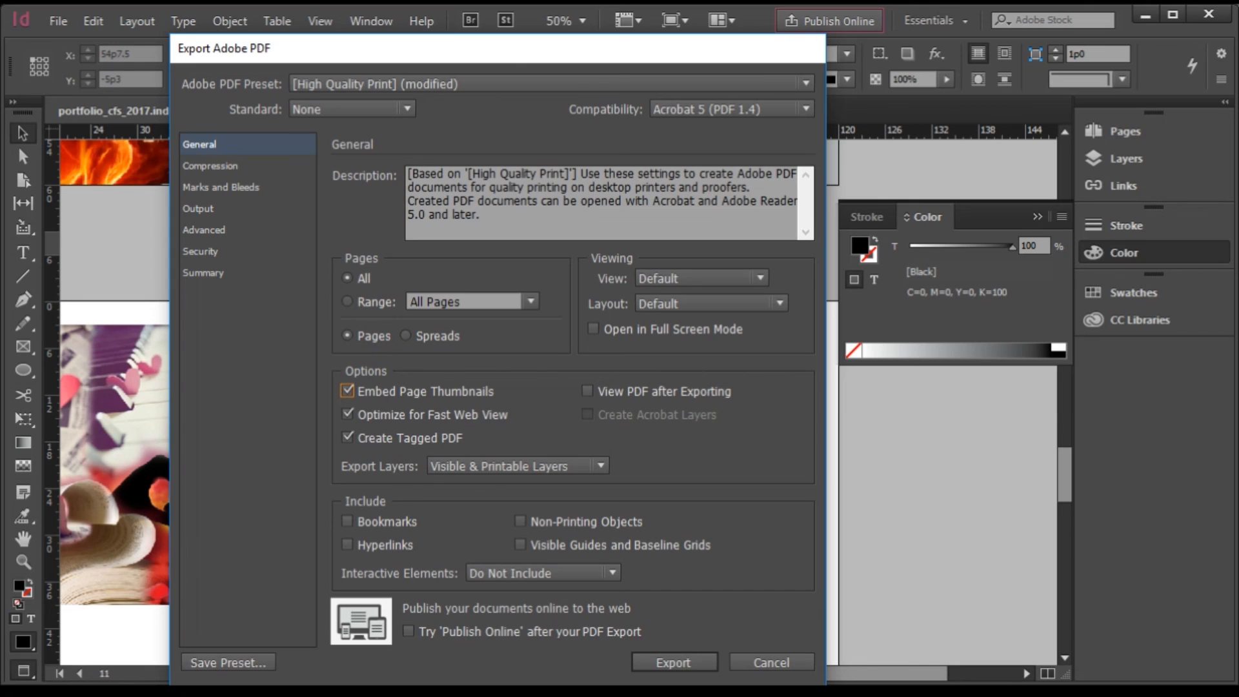
{"action": "left_click", "coordinate": [683, 662]}
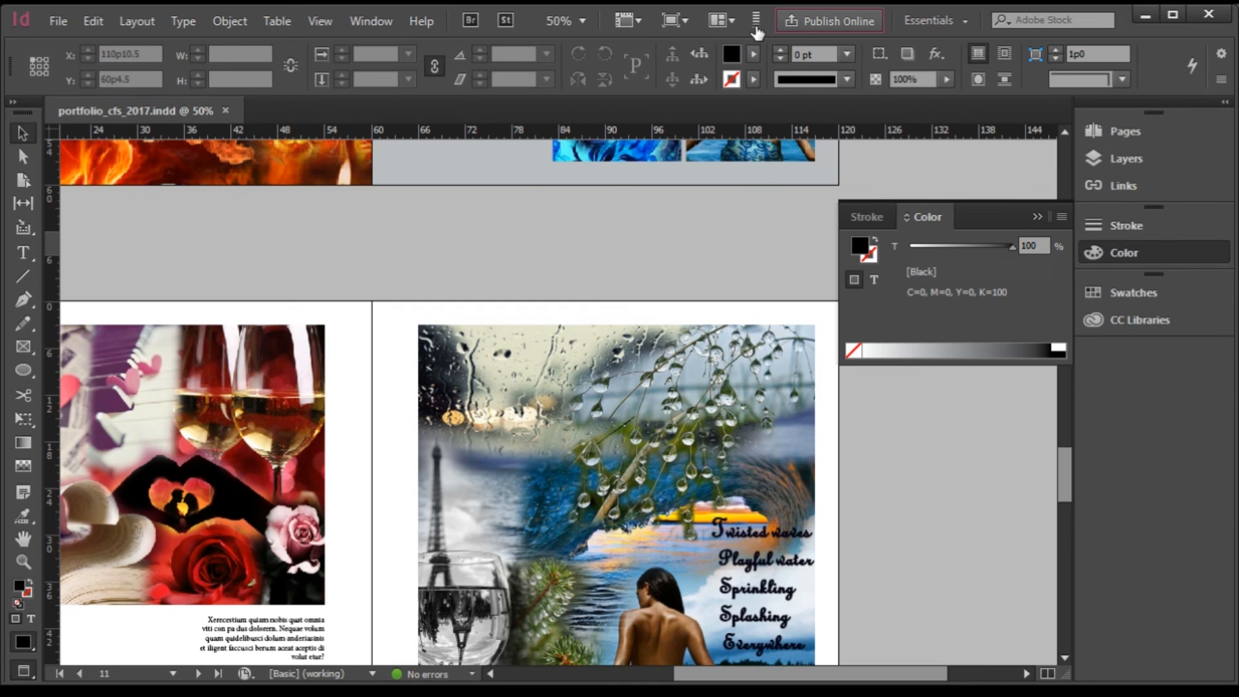
Check the PDF export in the background tasks list and dismiss the Publish Online introduction
{"action": "left_click", "coordinate": [756, 23]}
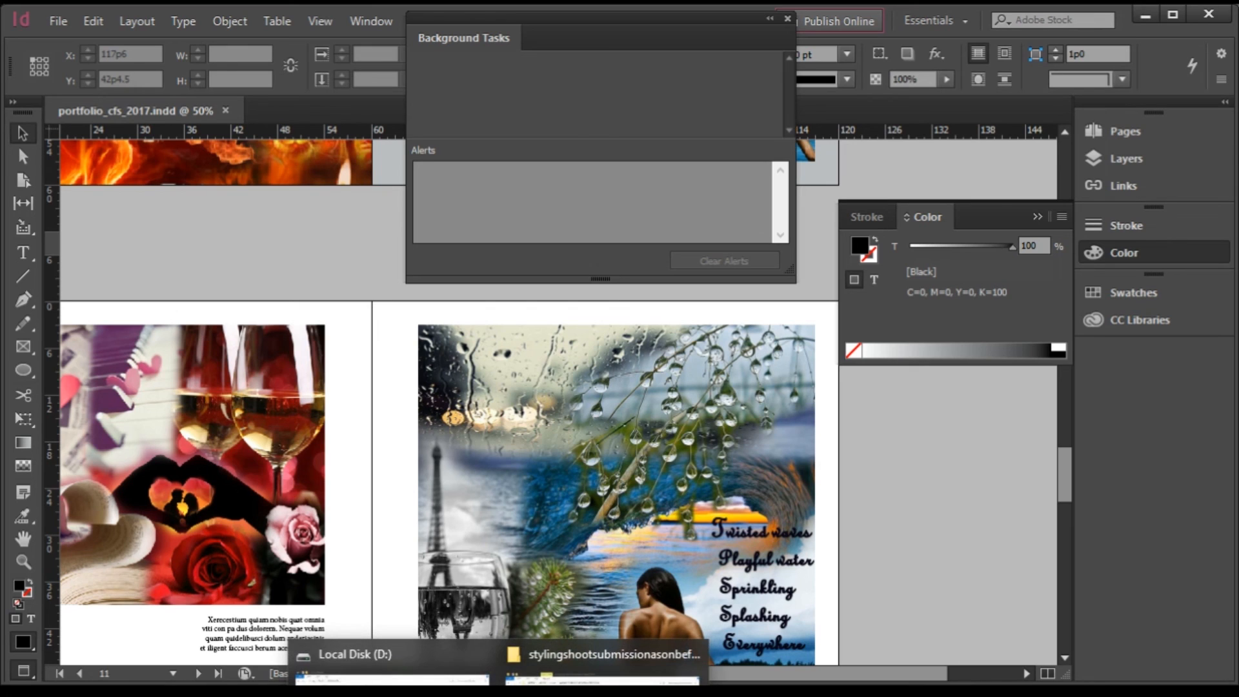
{"action": "left_click", "coordinate": [597, 658]}
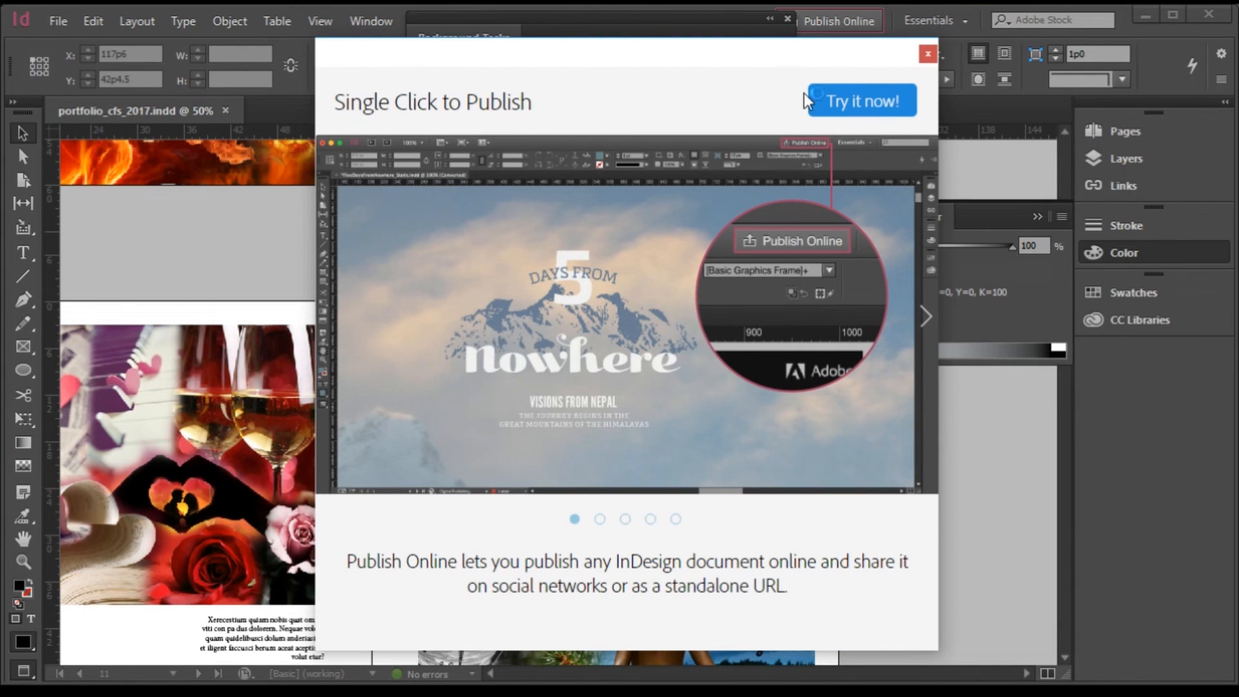
{"action": "left_click", "coordinate": [928, 54]}
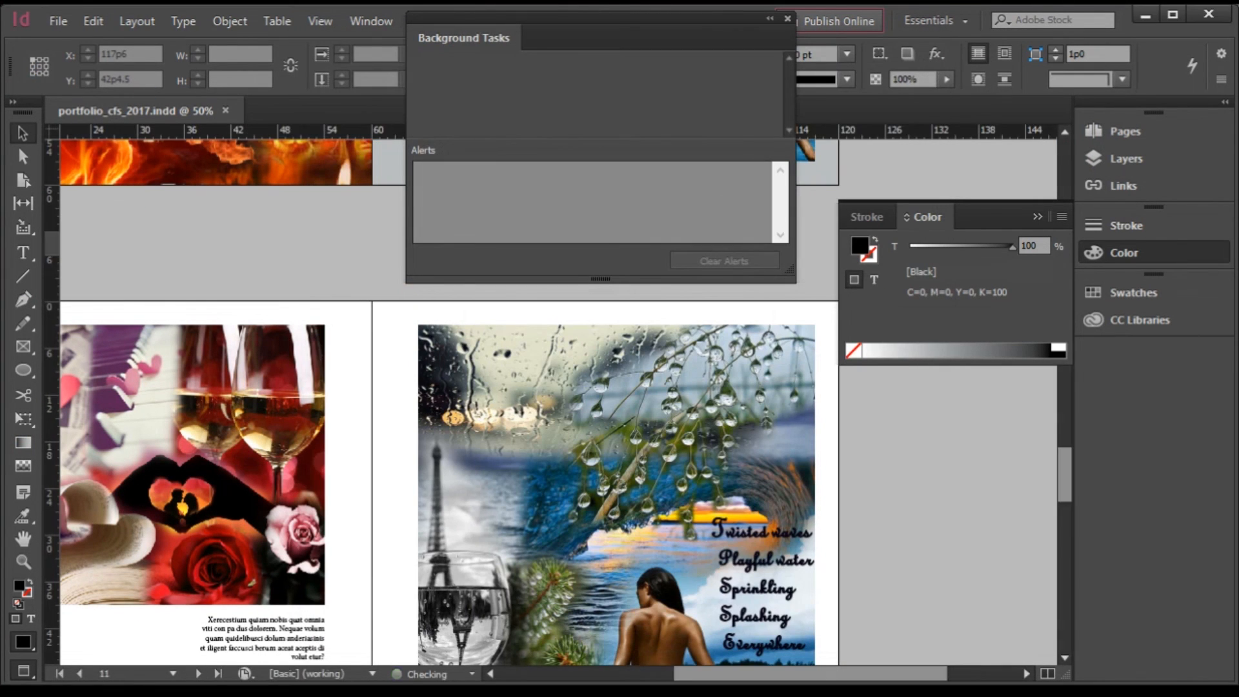
Switch to File Explorer, go back to the portfolio folder and open the portfolio_cfs_2017 PDF in Google Chrome
{"action": "mouse_move", "coordinate": [498, 692]}
{"action": "left_click", "coordinate": [603, 674]}
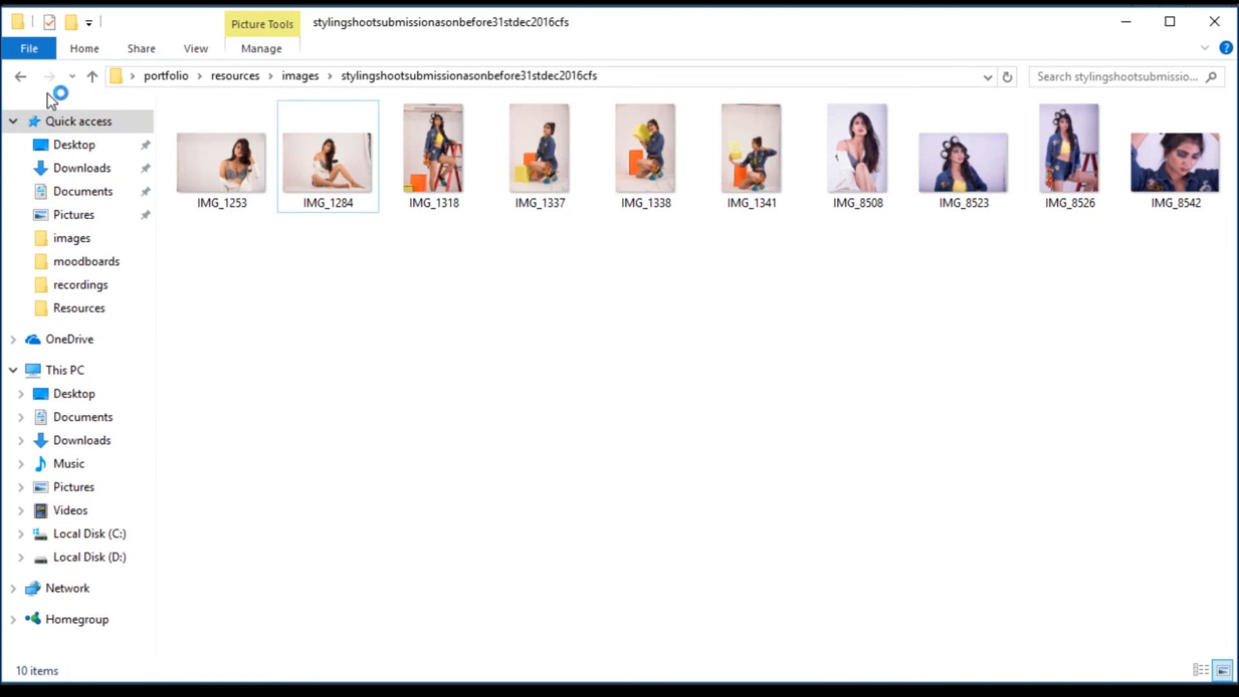
{"action": "left_click", "coordinate": [23, 83]}
{"action": "left_click", "coordinate": [22, 80]}
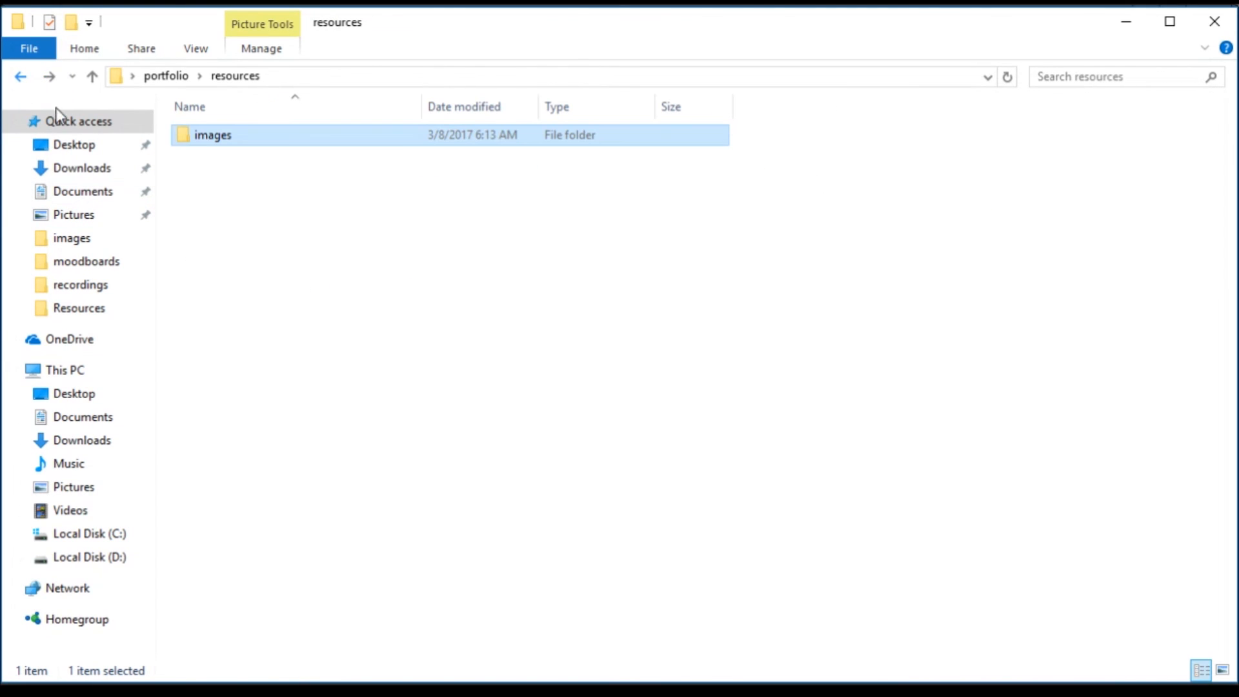
{"action": "left_click", "coordinate": [20, 78]}
{"action": "left_click", "coordinate": [248, 201]}
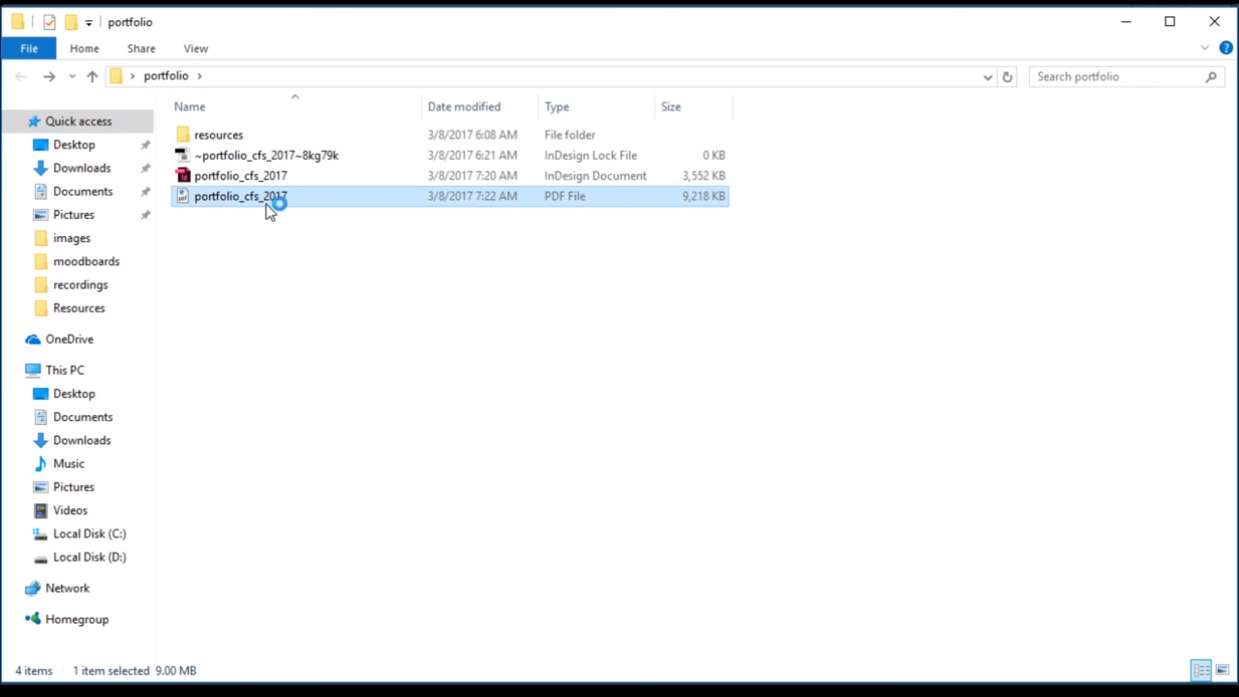
{"action": "right_click", "coordinate": [270, 200]}
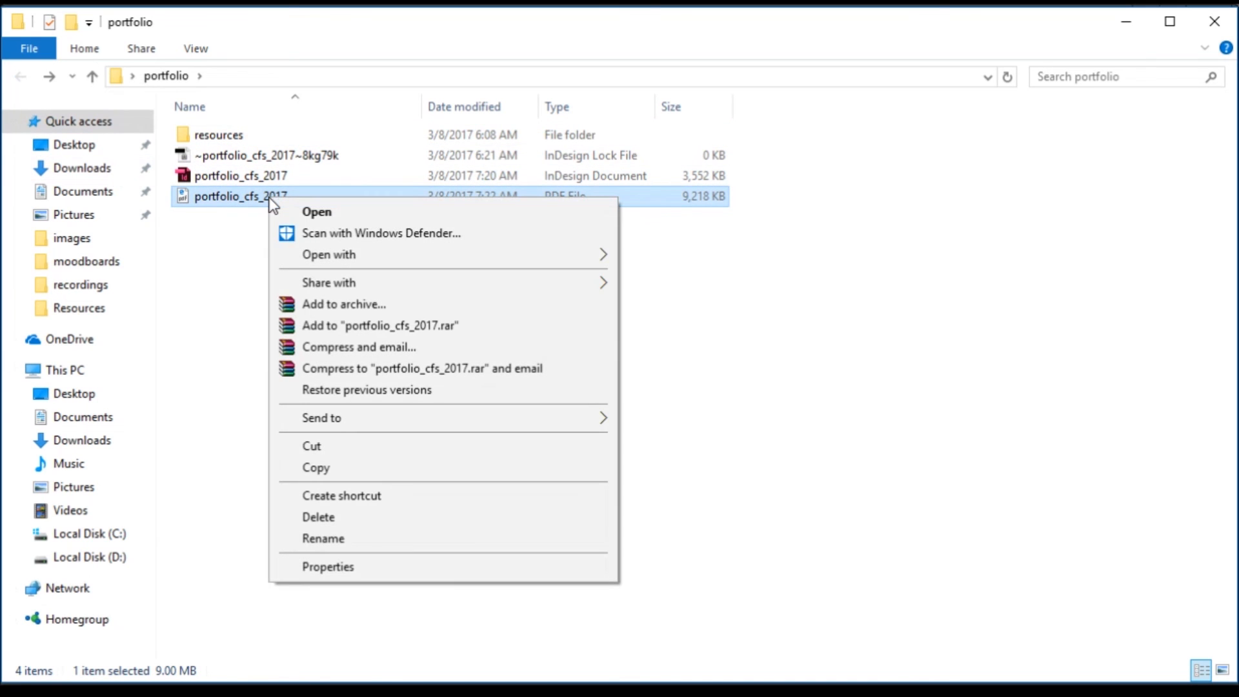
{"action": "mouse_move", "coordinate": [360, 255]}
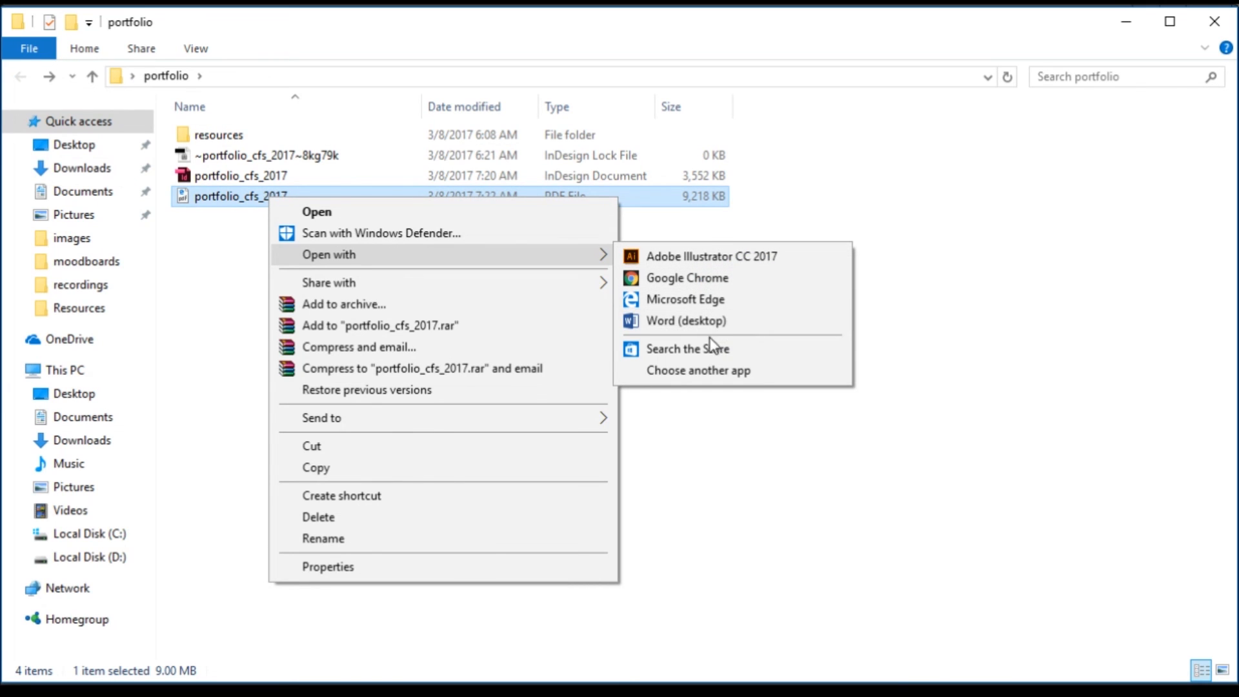
{"action": "left_click", "coordinate": [722, 278]}
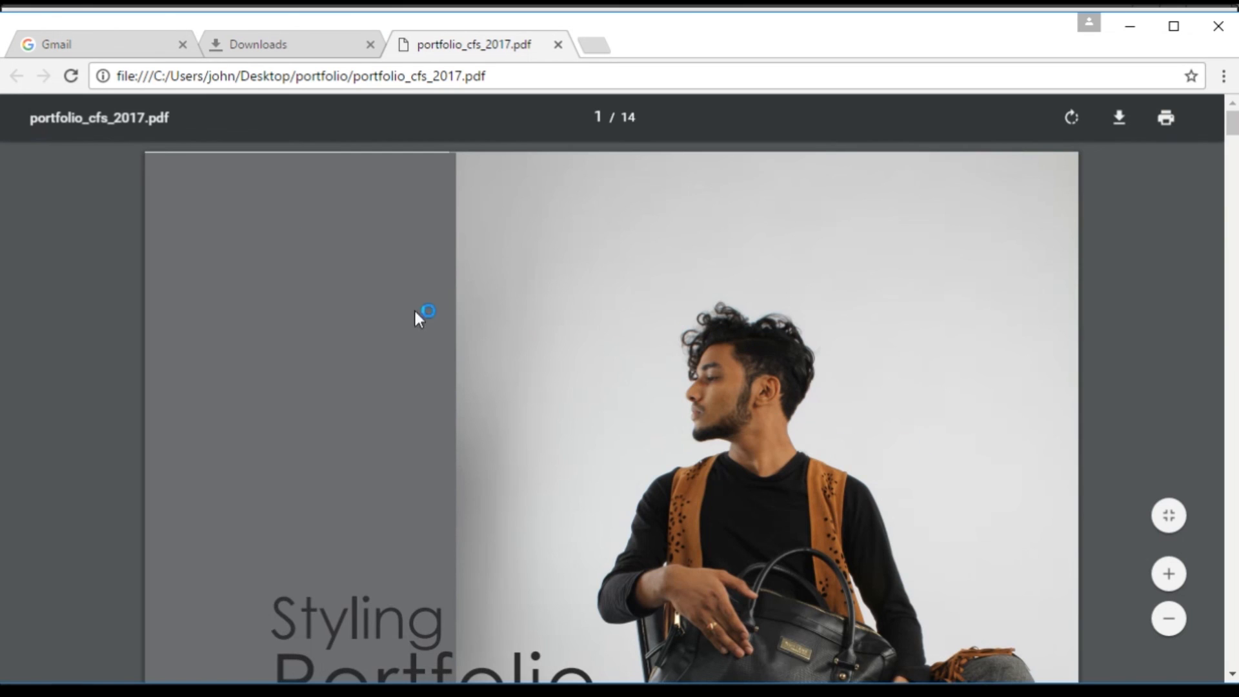
Review the exported portfolio PDF from the cover through to the last page with the circular mural photo
{"action": "scroll", "coordinate": [559, 308], "scroll_direction": "down", "scroll_amount": 10}
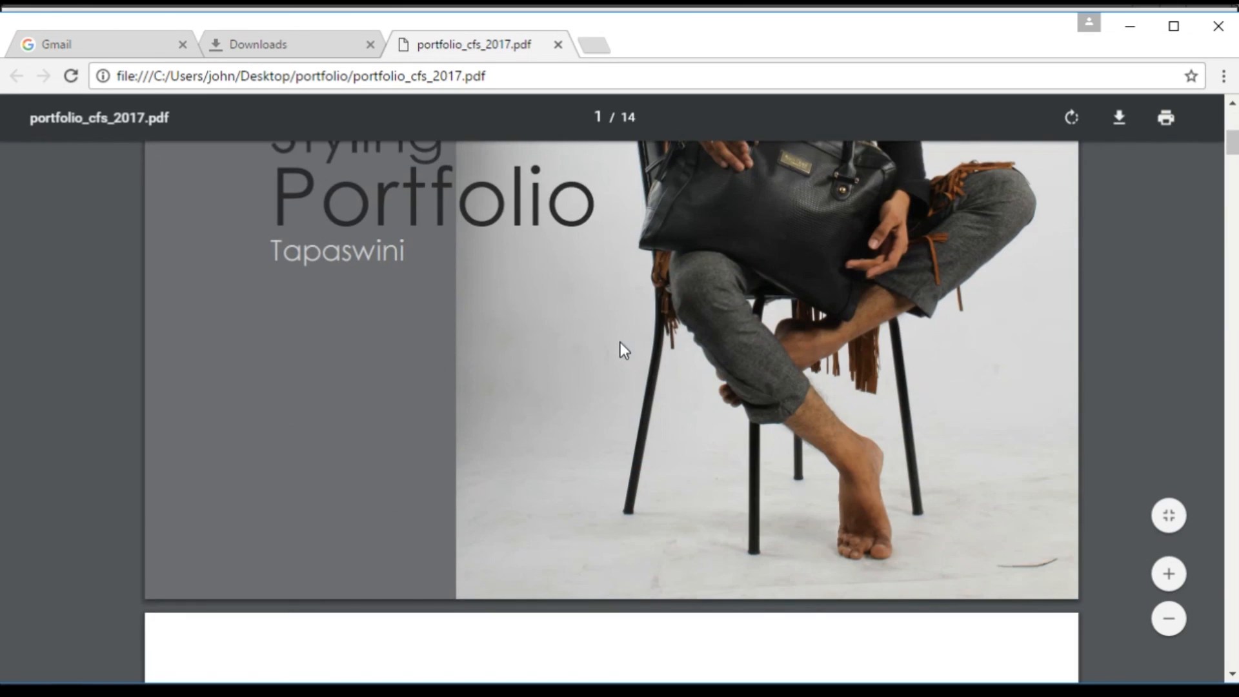
{"action": "scroll", "coordinate": [640, 361], "scroll_direction": "down", "scroll_amount": 6}
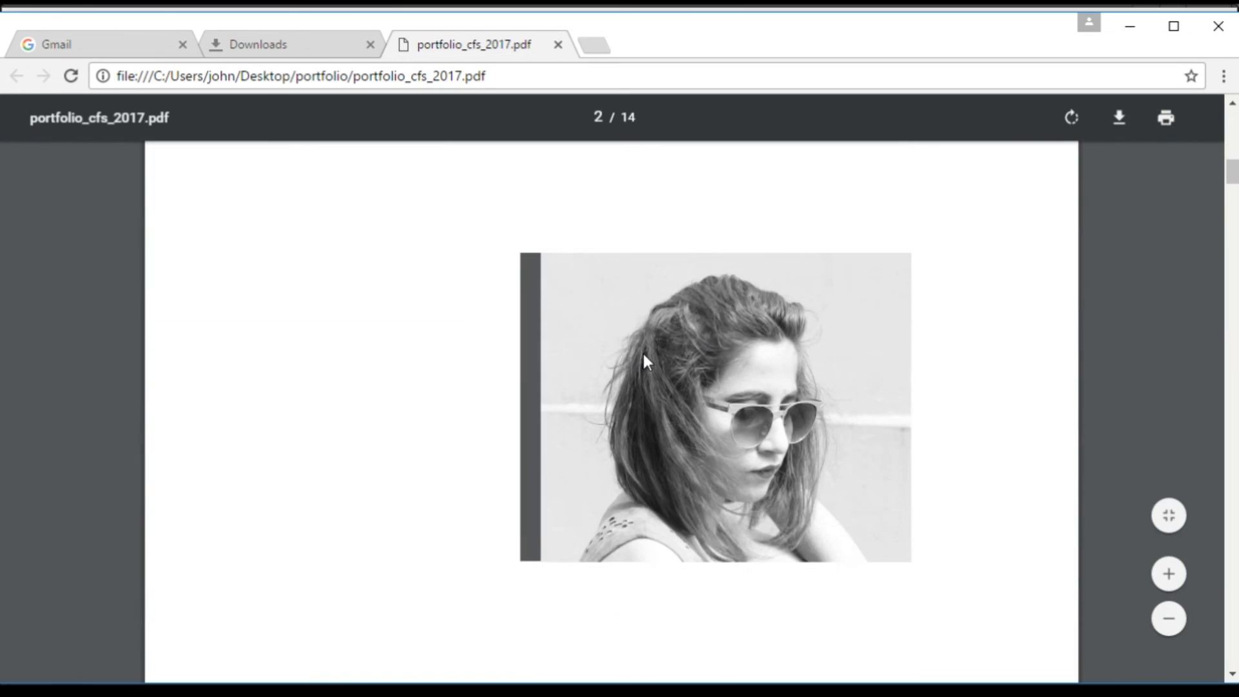
{"action": "scroll", "coordinate": [644, 357], "scroll_direction": "down", "scroll_amount": 10}
{"action": "scroll", "coordinate": [645, 352], "scroll_direction": "down", "scroll_amount": 15}
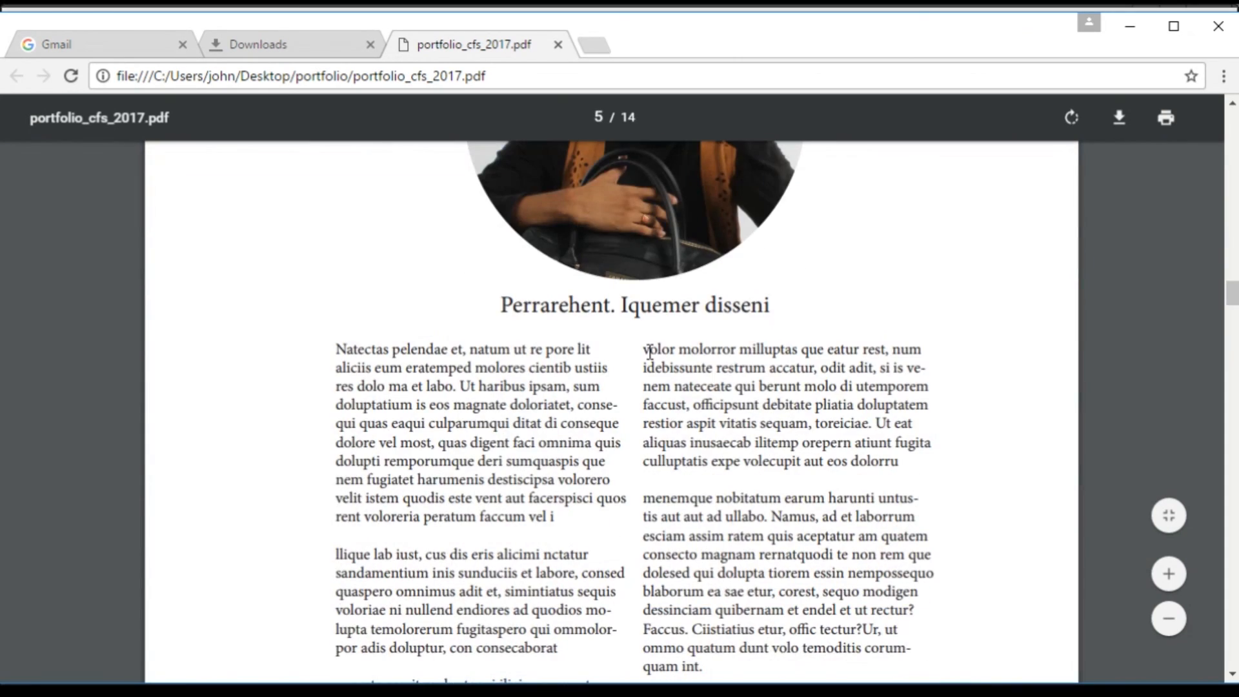
{"action": "scroll", "coordinate": [649, 352], "scroll_direction": "down", "scroll_amount": 15}
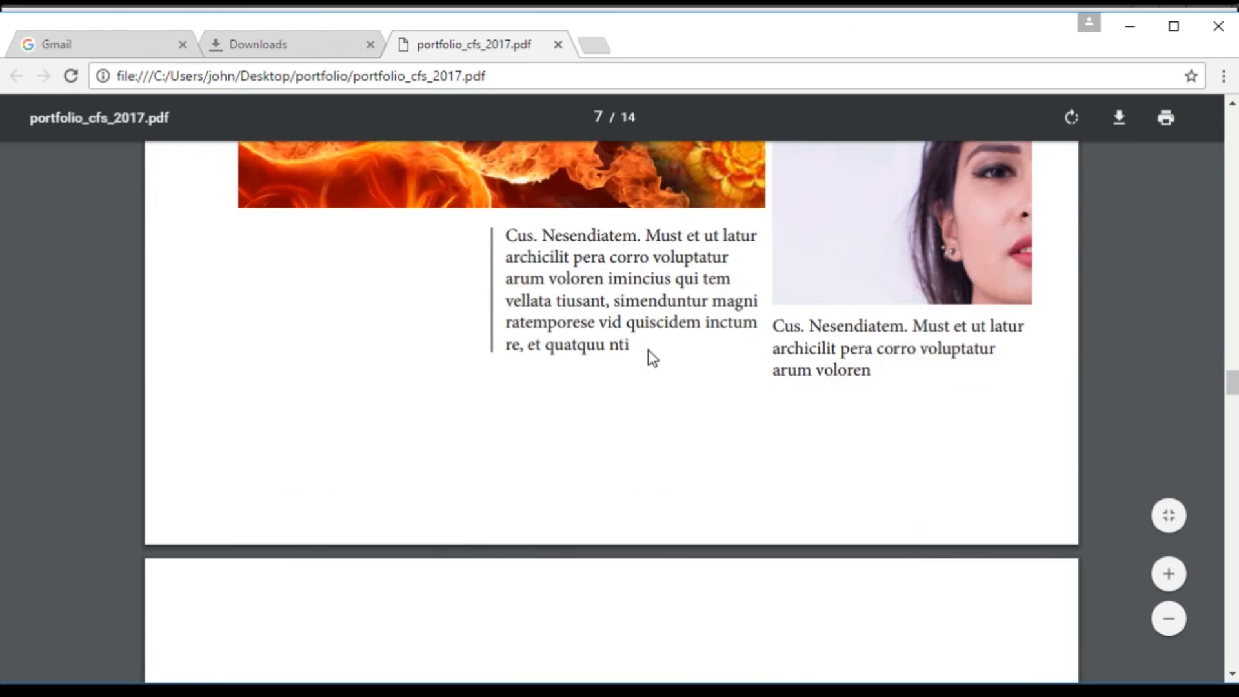
{"action": "scroll", "coordinate": [648, 350], "scroll_direction": "down", "scroll_amount": 15}
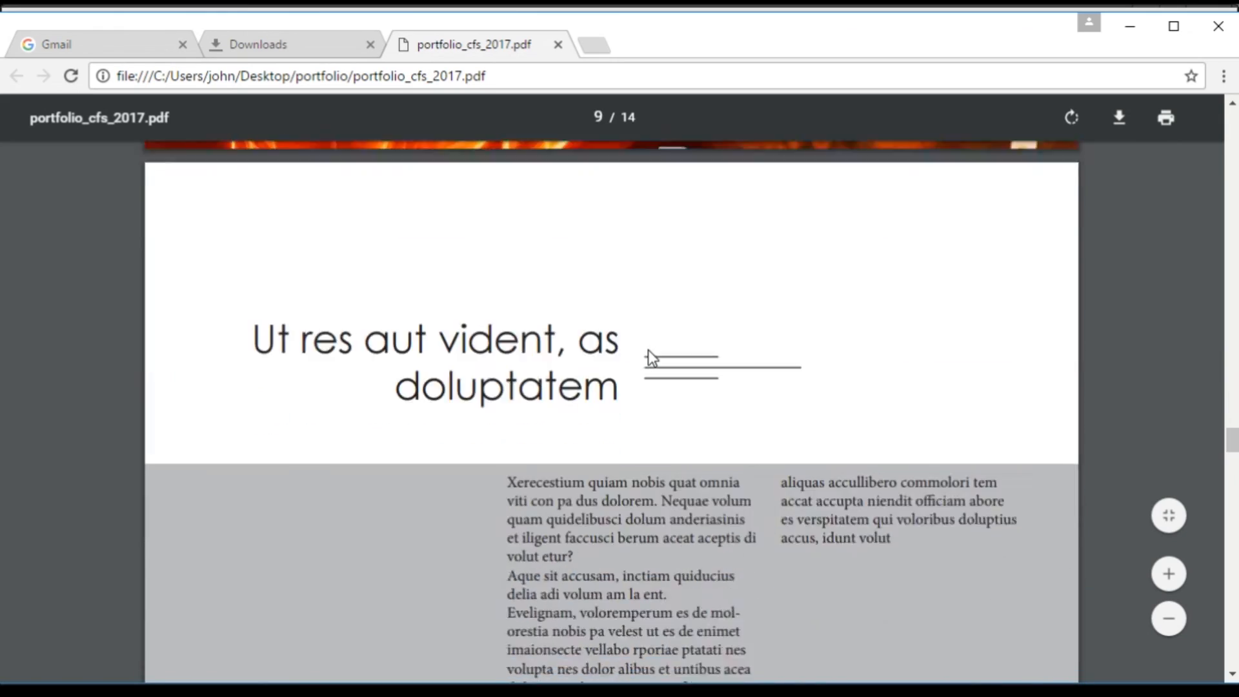
{"action": "scroll", "coordinate": [648, 350], "scroll_direction": "down", "scroll_amount": 15}
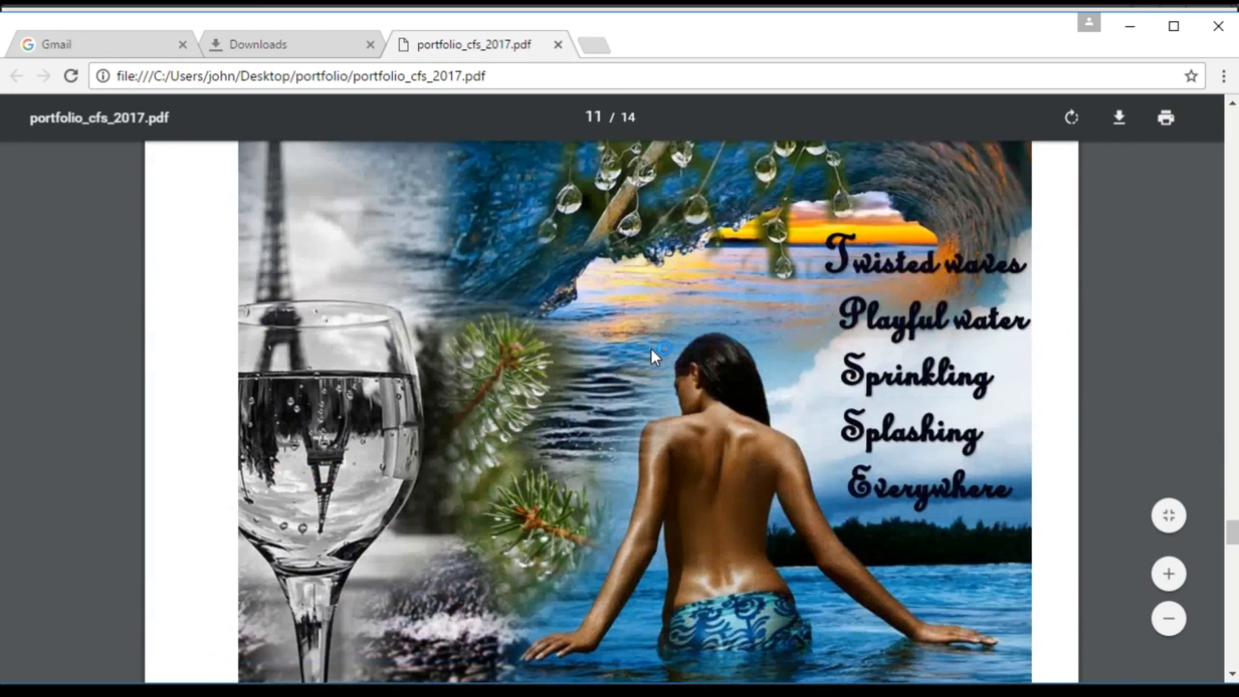
{"action": "scroll", "coordinate": [652, 350], "scroll_direction": "down", "scroll_amount": 12}
{"action": "scroll", "coordinate": [652, 349], "scroll_direction": "up", "scroll_amount": 7}
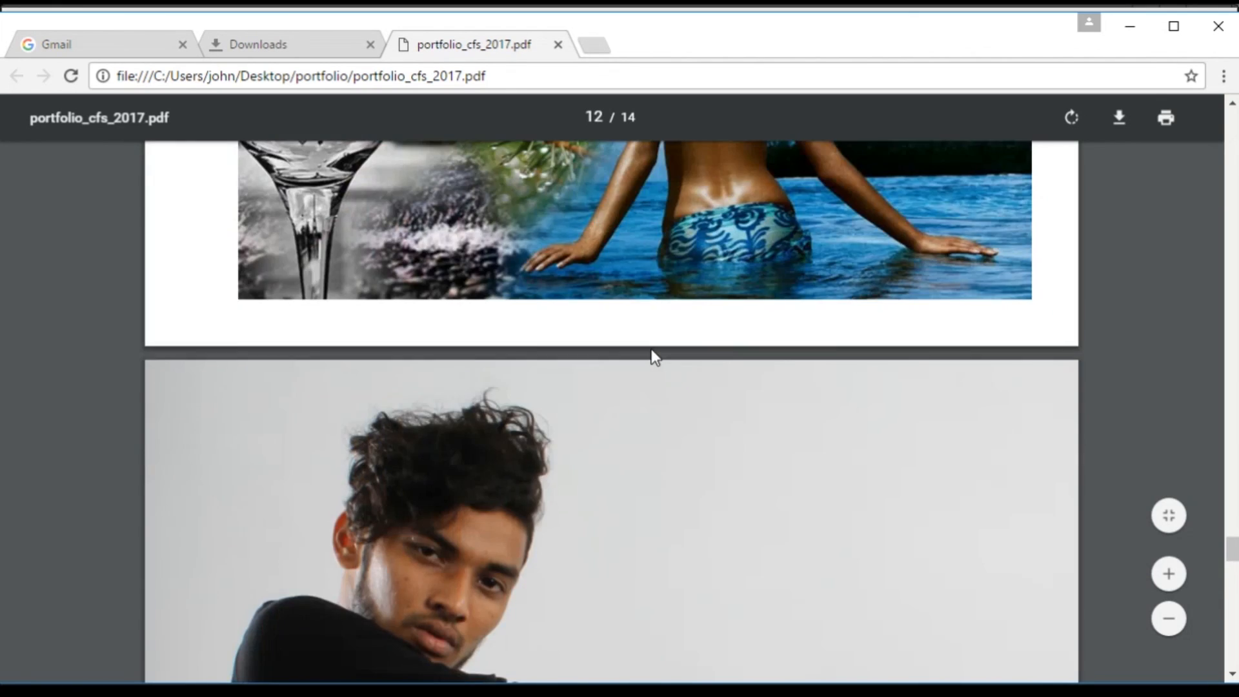
{"action": "scroll", "coordinate": [651, 350], "scroll_direction": "down", "scroll_amount": 7}
{"action": "scroll", "coordinate": [650, 353], "scroll_direction": "up", "scroll_amount": 5}
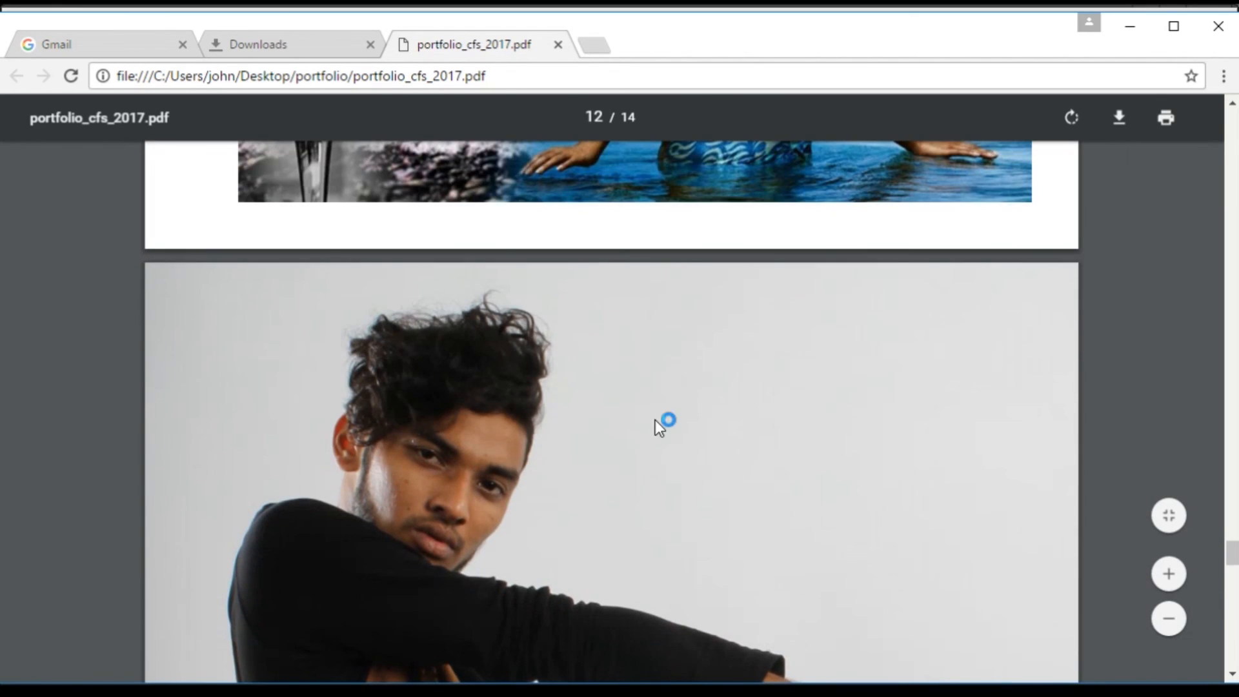
{"action": "scroll", "coordinate": [656, 421], "scroll_direction": "down", "scroll_amount": 4}
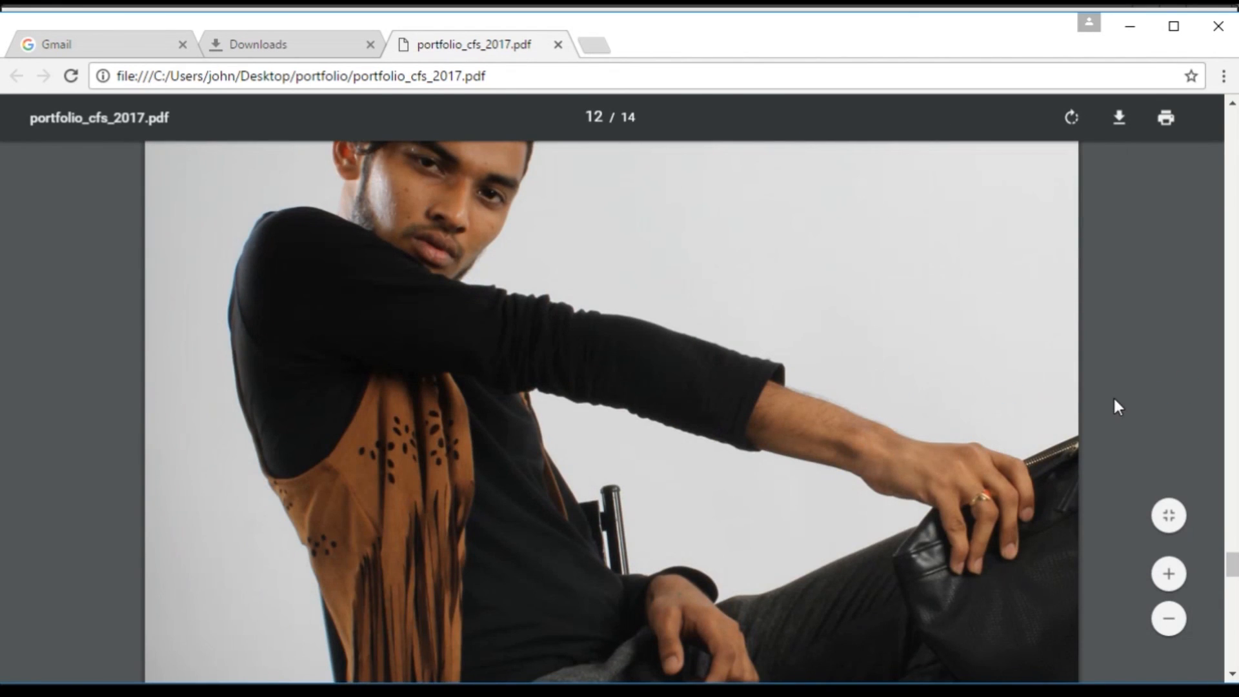
{"action": "scroll", "coordinate": [1032, 355], "scroll_direction": "down", "scroll_amount": 7}
{"action": "scroll", "coordinate": [858, 348], "scroll_direction": "down", "scroll_amount": 4}
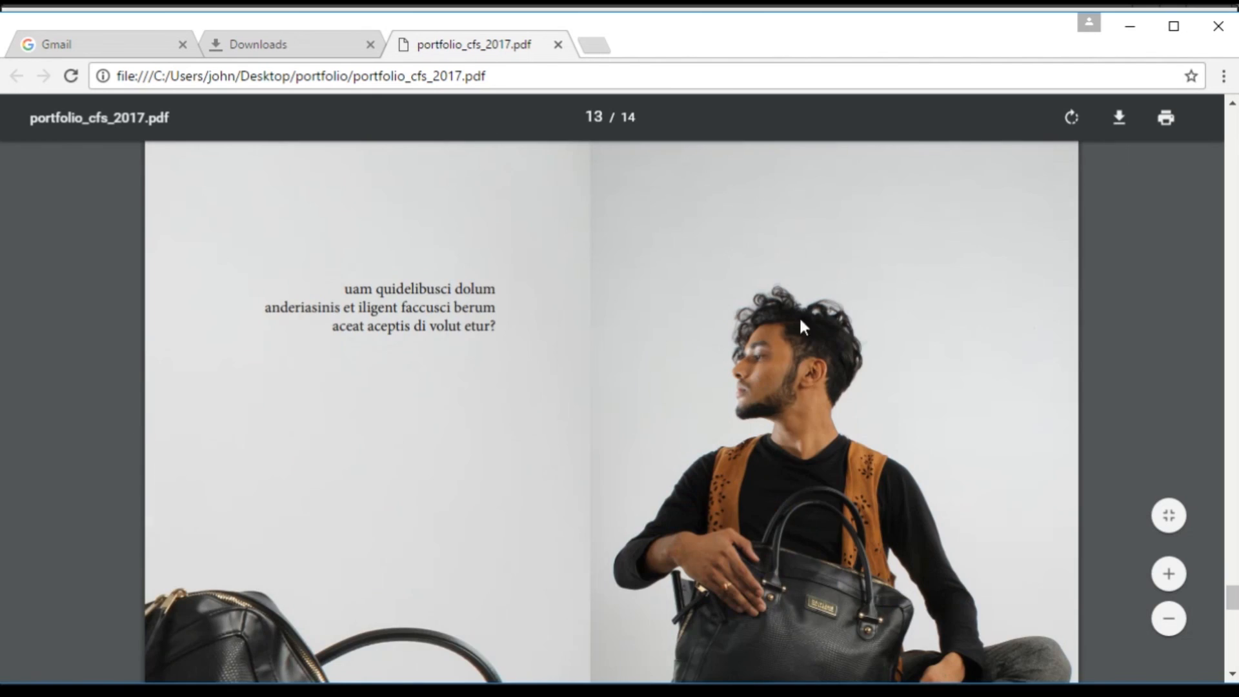
{"action": "scroll", "coordinate": [187, 416], "scroll_direction": "down", "scroll_amount": 4}
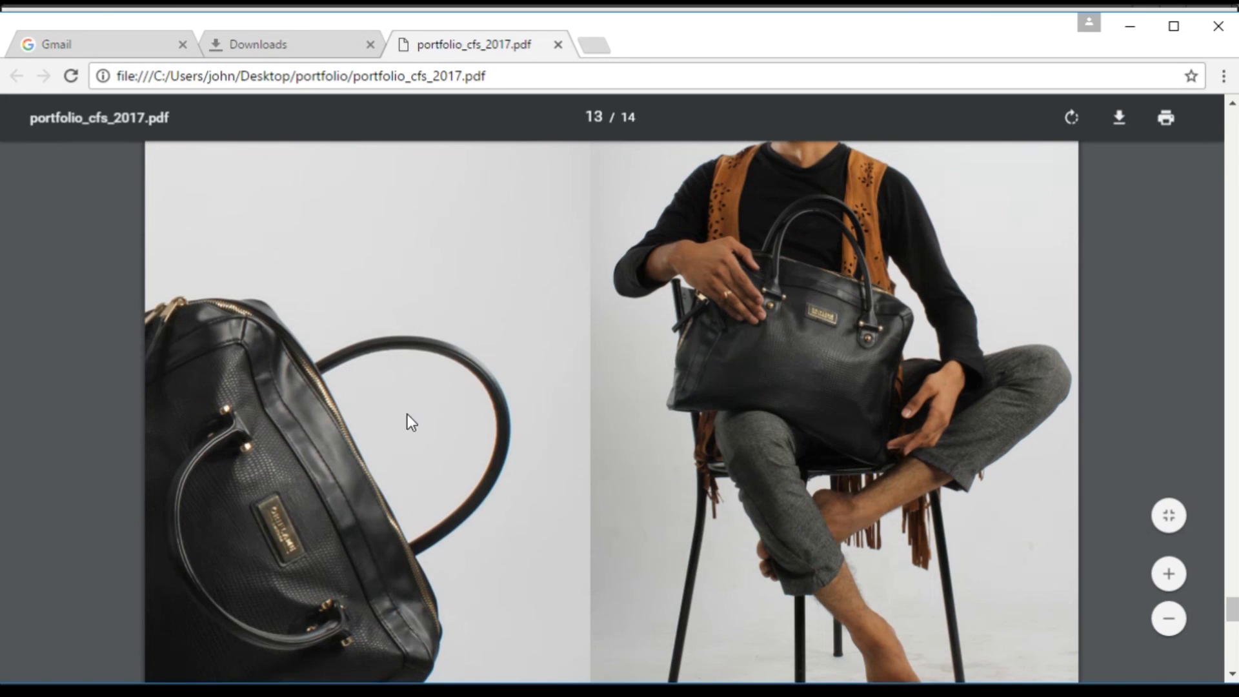
{"action": "scroll", "coordinate": [407, 413], "scroll_direction": "down", "scroll_amount": 13}
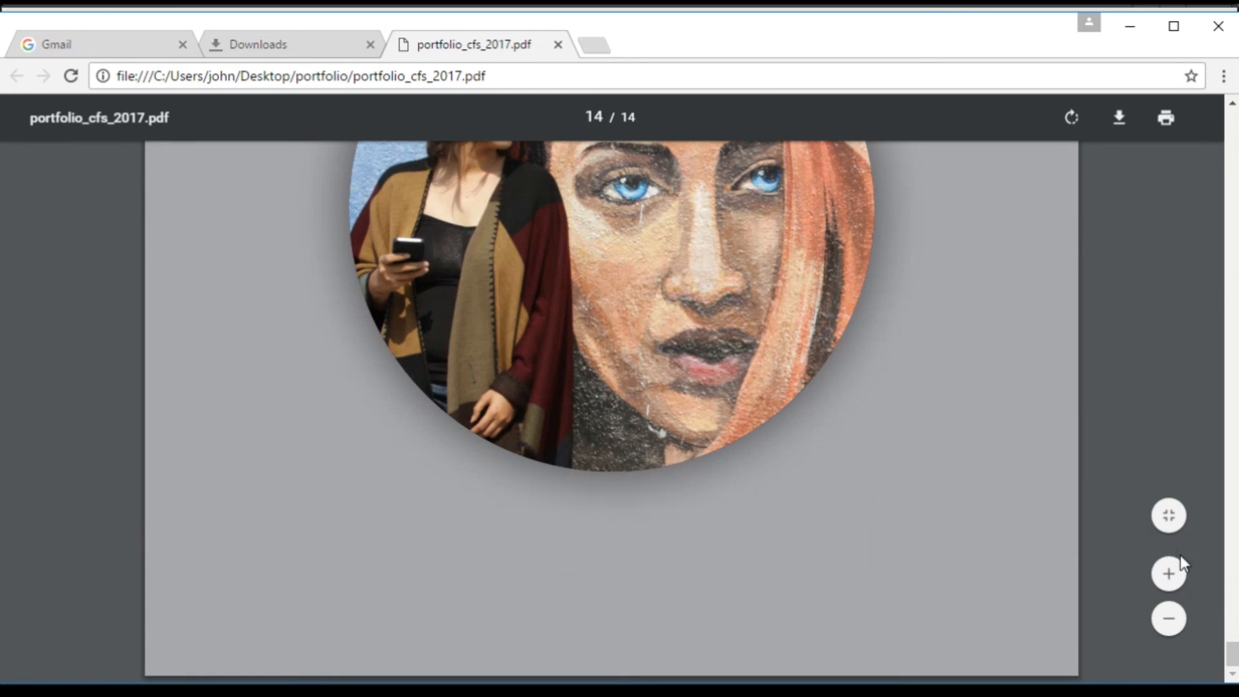
Fit the PDF pages to the window, review them backwards to the index page and close the PDF
{"action": "left_click", "coordinate": [1170, 516]}
{"action": "scroll", "coordinate": [718, 436], "scroll_direction": "up", "scroll_amount": 10}
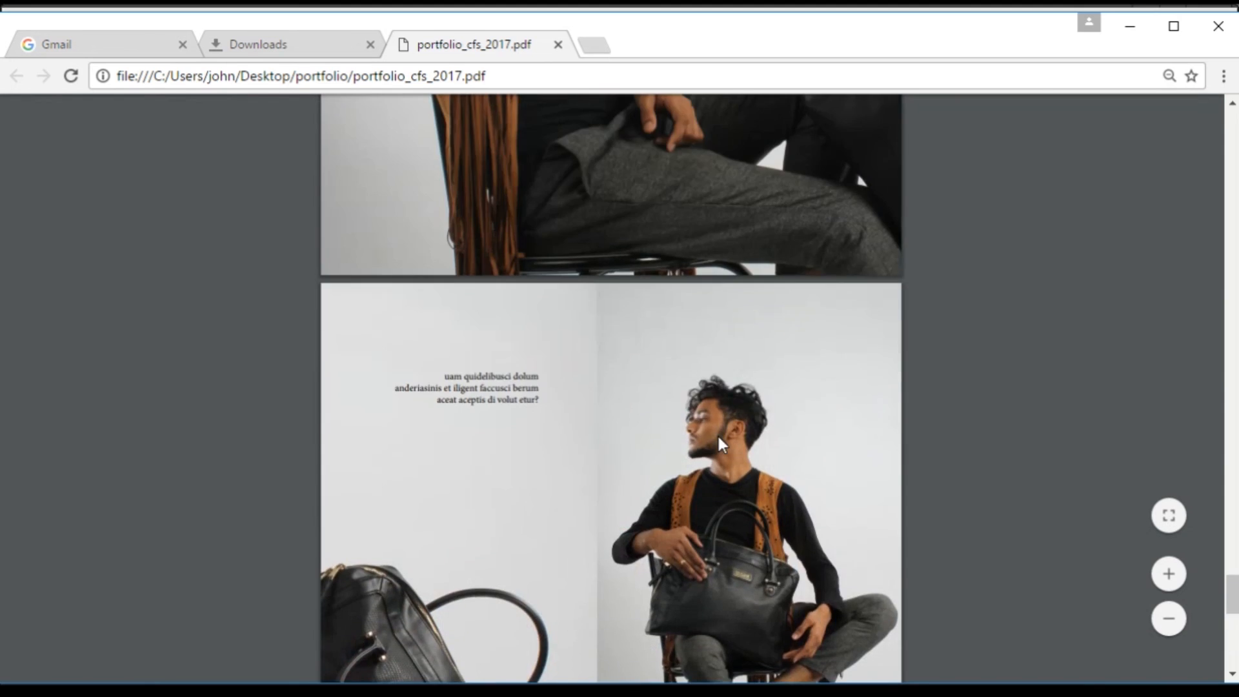
{"action": "scroll", "coordinate": [717, 433], "scroll_direction": "up", "scroll_amount": 15}
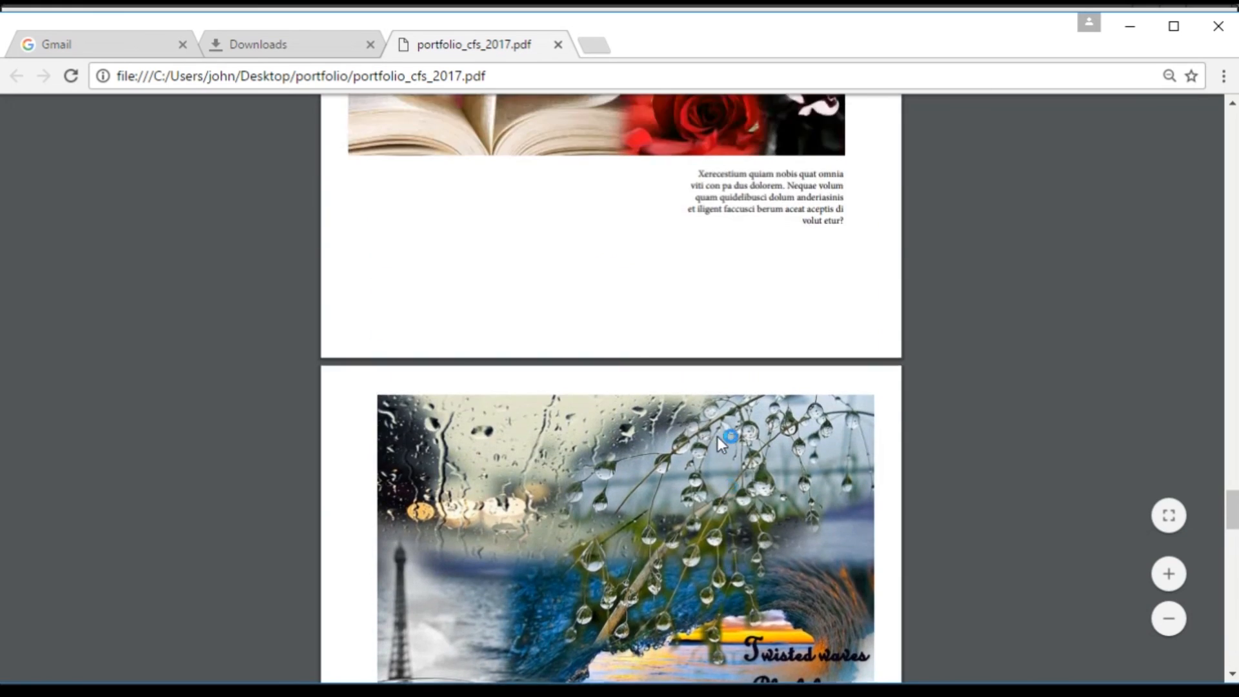
{"action": "scroll", "coordinate": [718, 436], "scroll_direction": "up", "scroll_amount": 15}
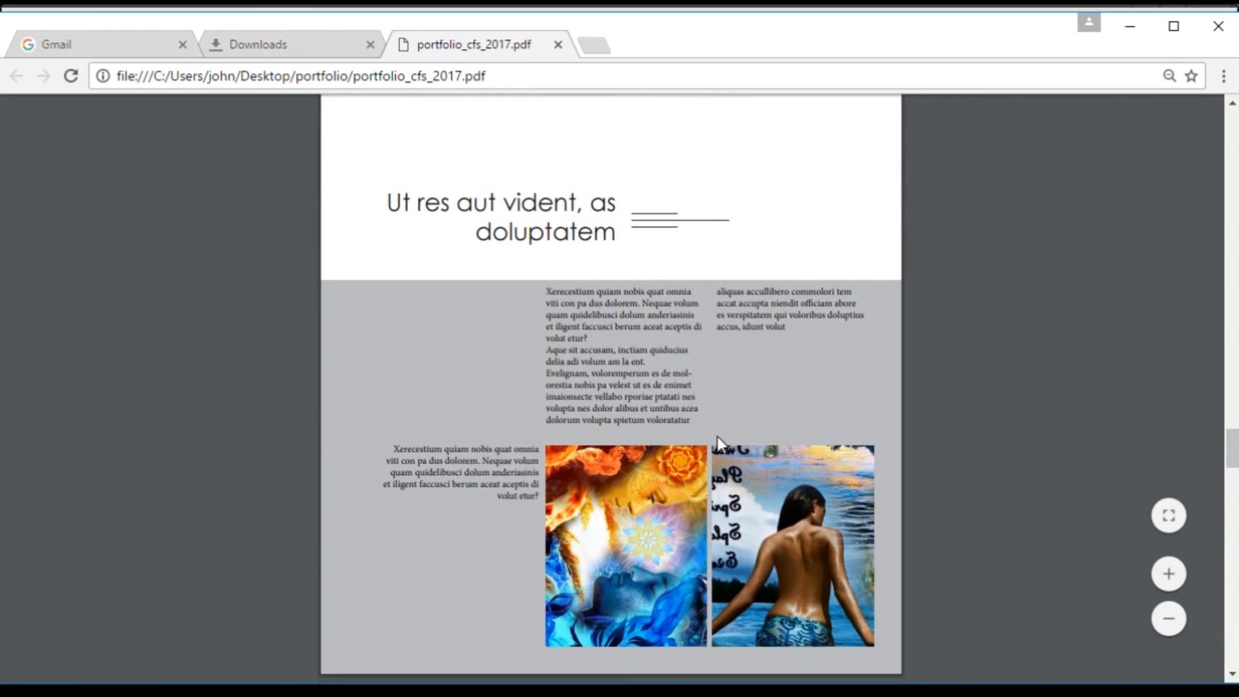
{"action": "scroll", "coordinate": [717, 436], "scroll_direction": "up", "scroll_amount": 5}
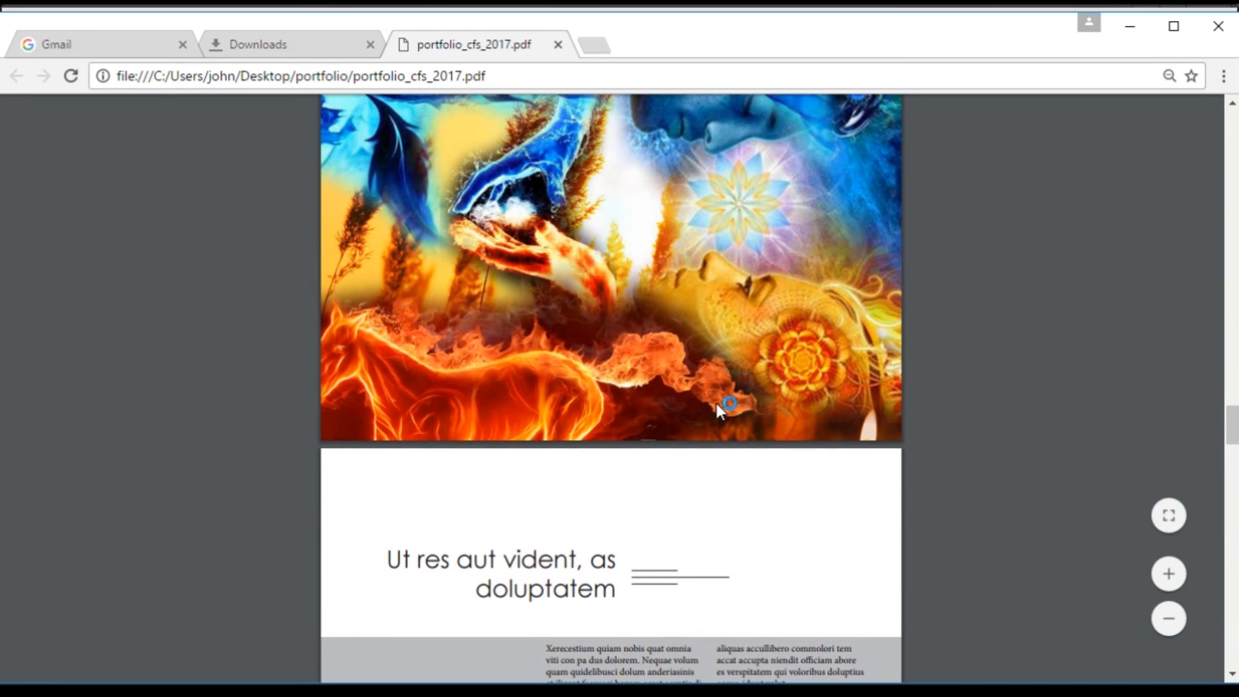
{"action": "scroll", "coordinate": [716, 413], "scroll_direction": "up", "scroll_amount": 8}
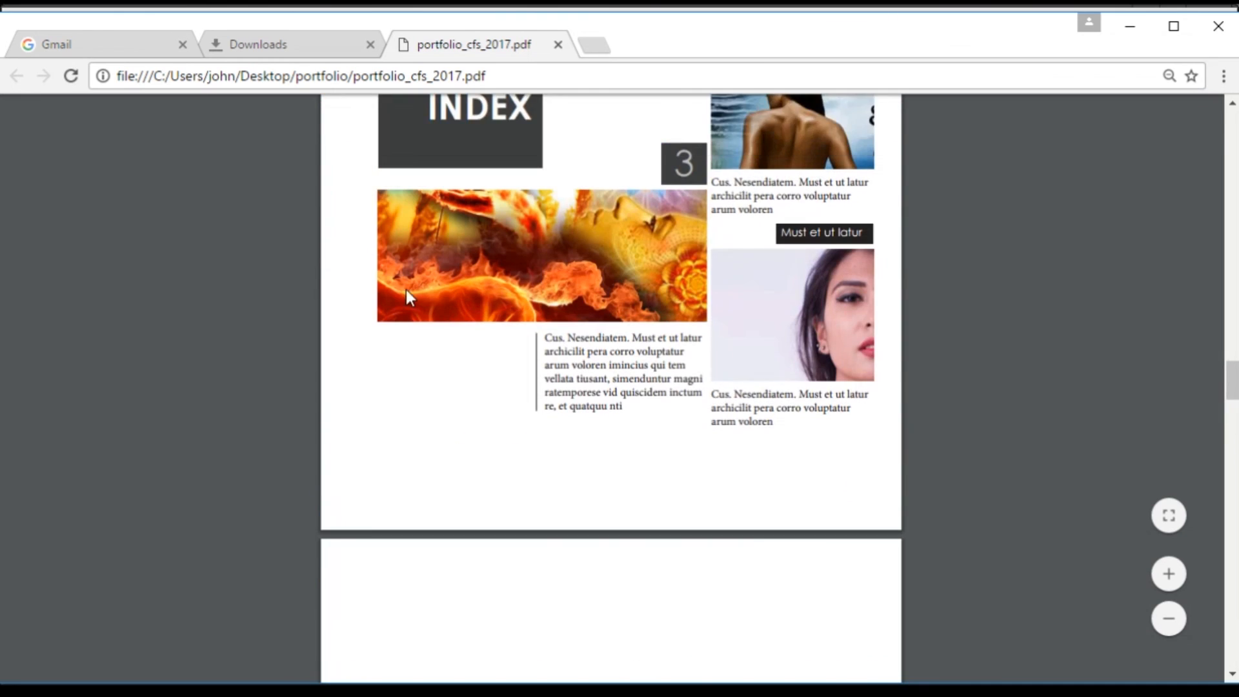
{"action": "left_click", "coordinate": [558, 45]}
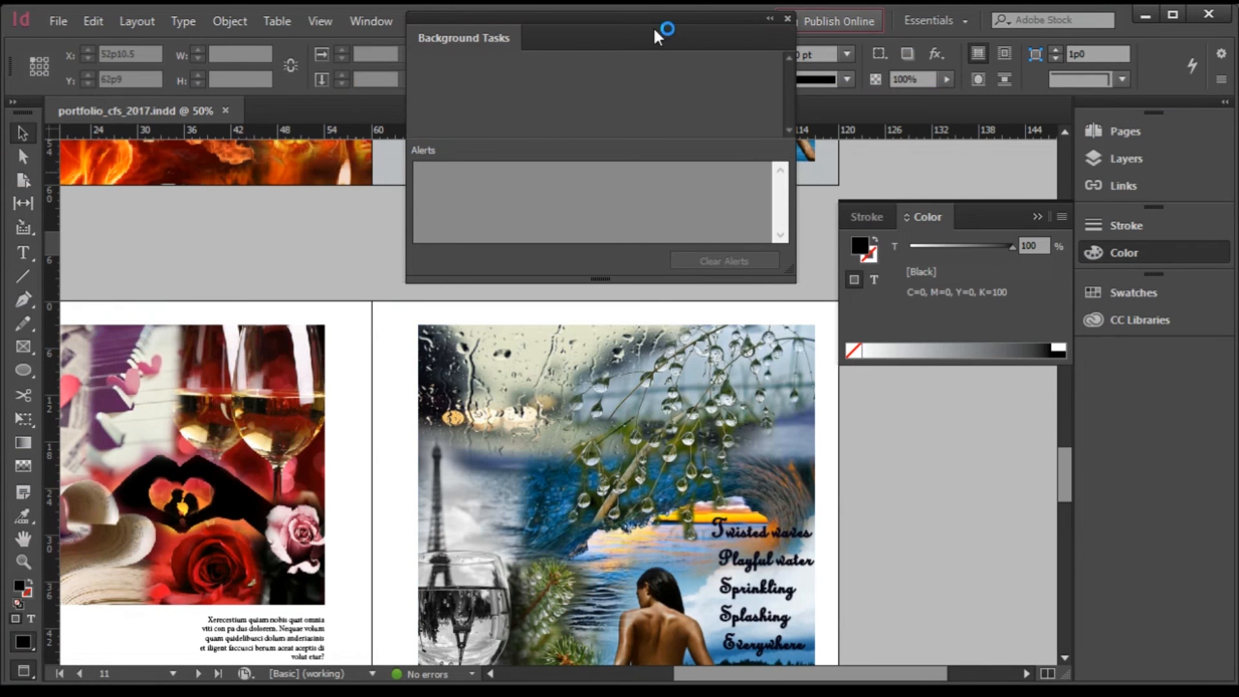
Close the Background Tasks panel and export all pages as spreads to the PDF portfolio_cfs_201701, using the High Quality Print preset
{"action": "left_click", "coordinate": [788, 18]}
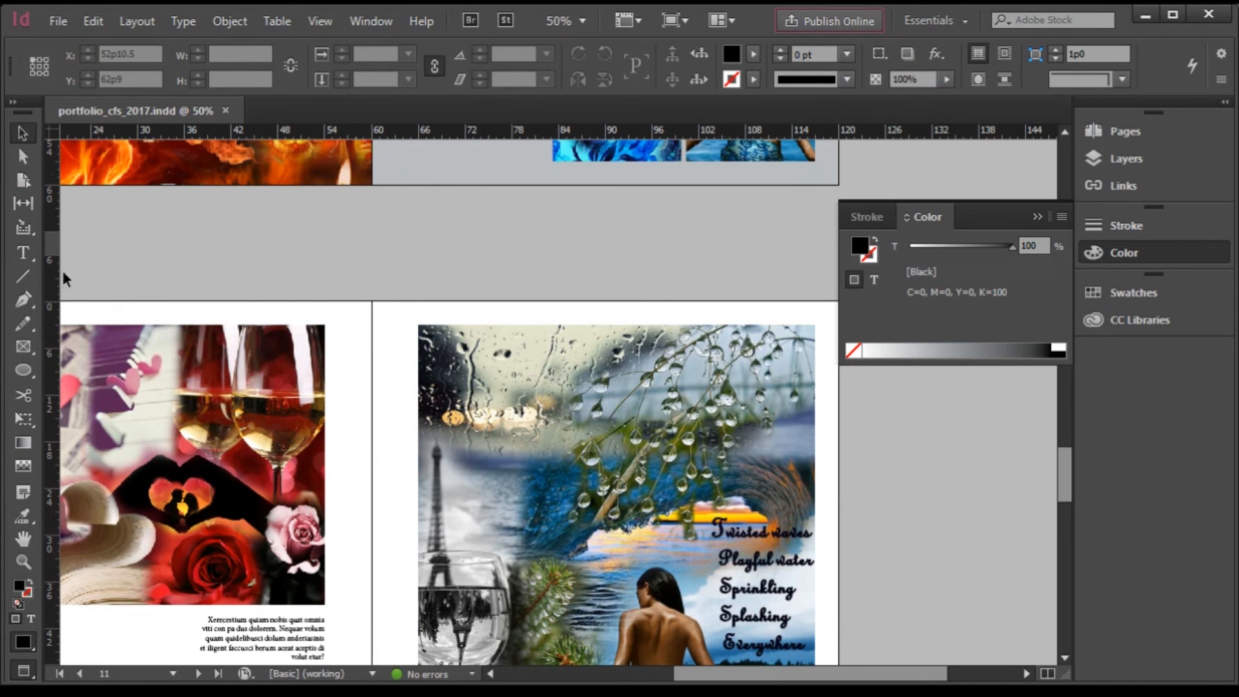
{"action": "left_click", "coordinate": [71, 27]}
{"action": "mouse_move", "coordinate": [202, 365]}
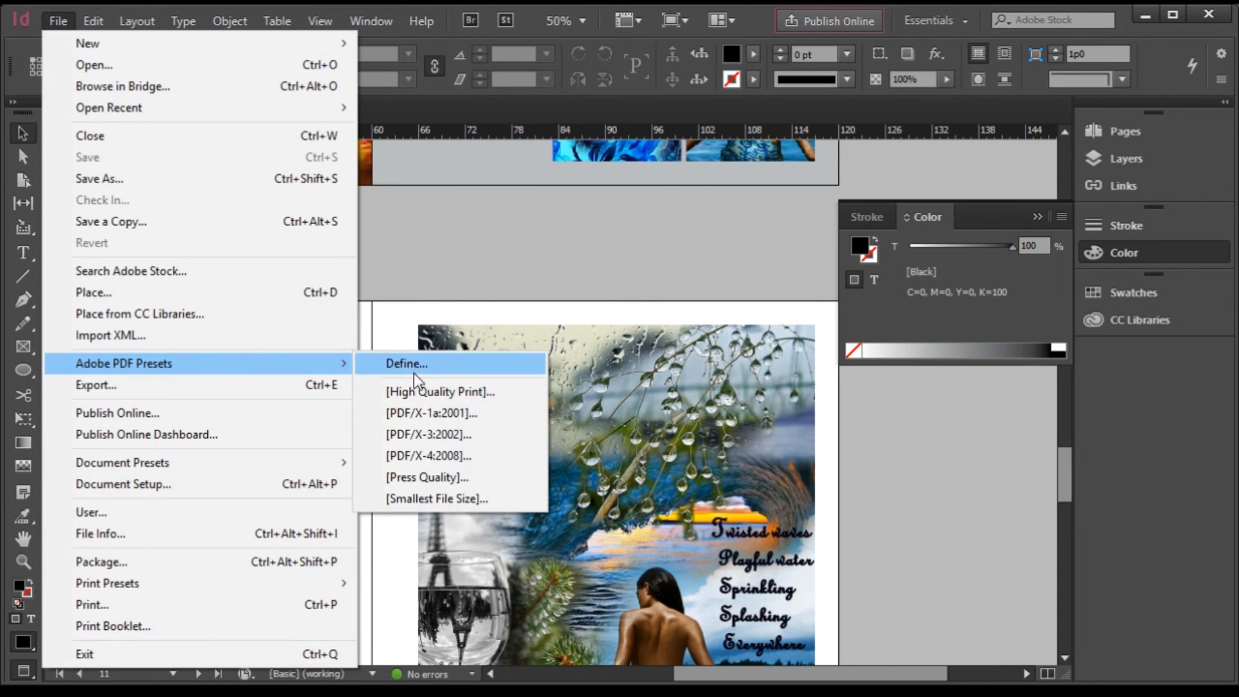
{"action": "left_click", "coordinate": [439, 391]}
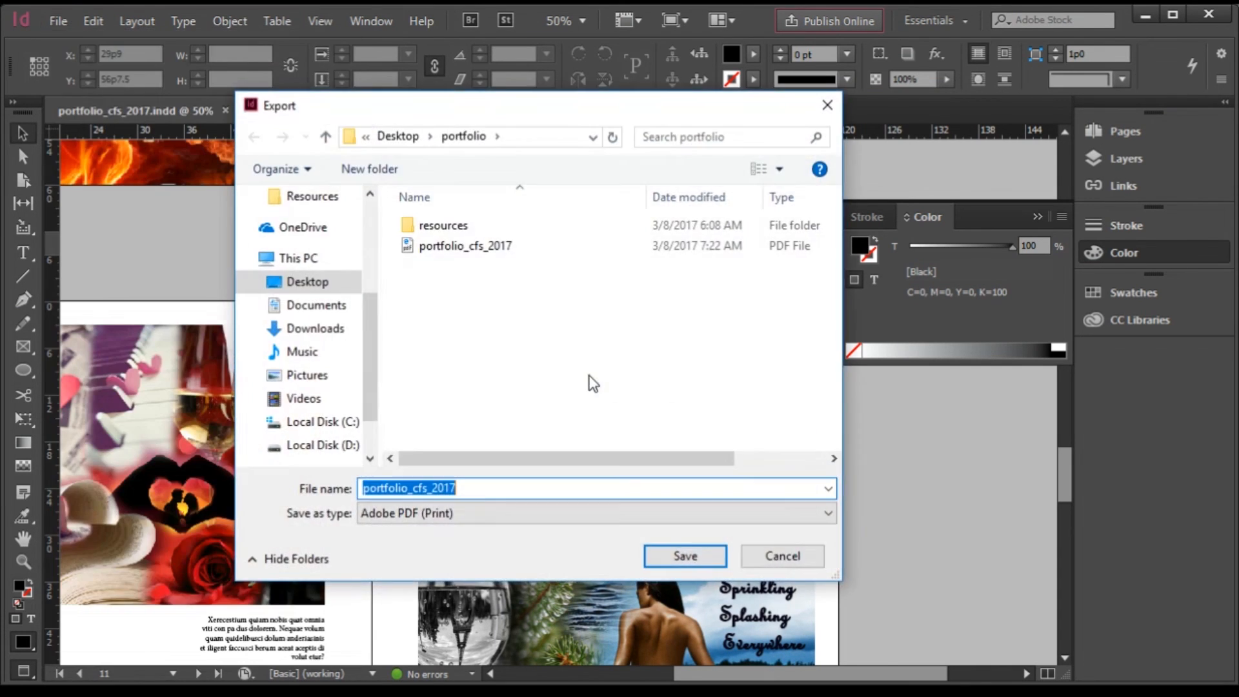
{"action": "left_click", "coordinate": [476, 489]}
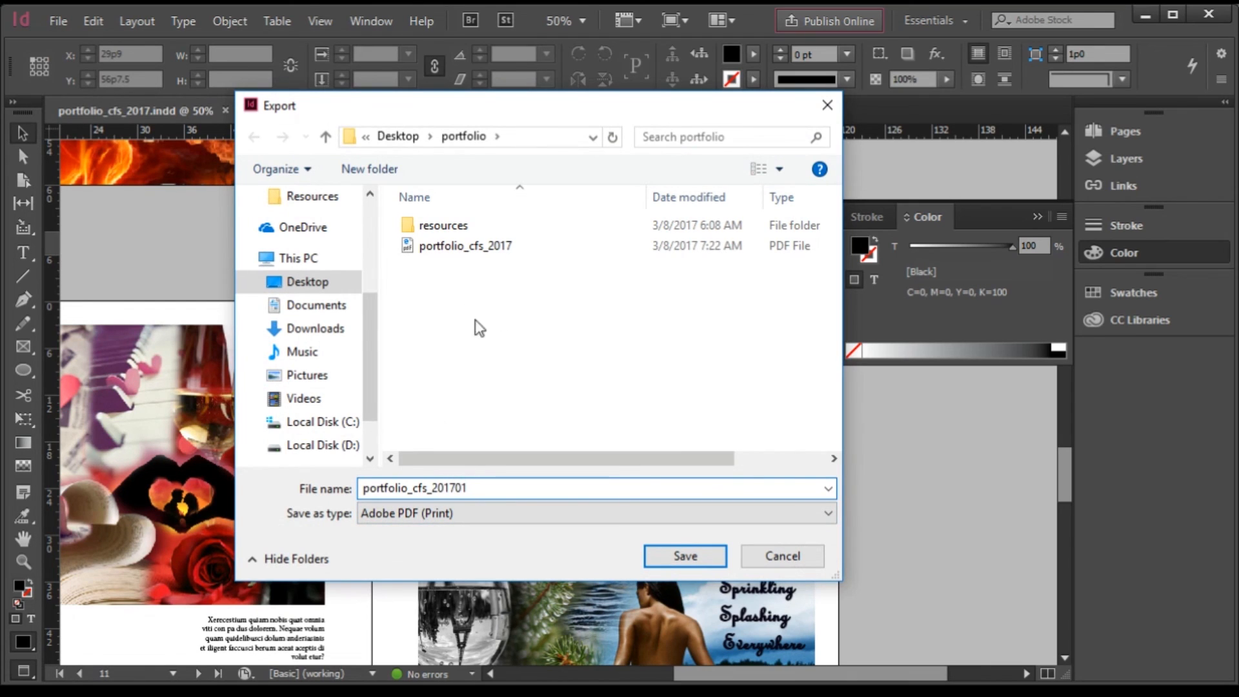
{"action": "left_click", "coordinate": [685, 556]}
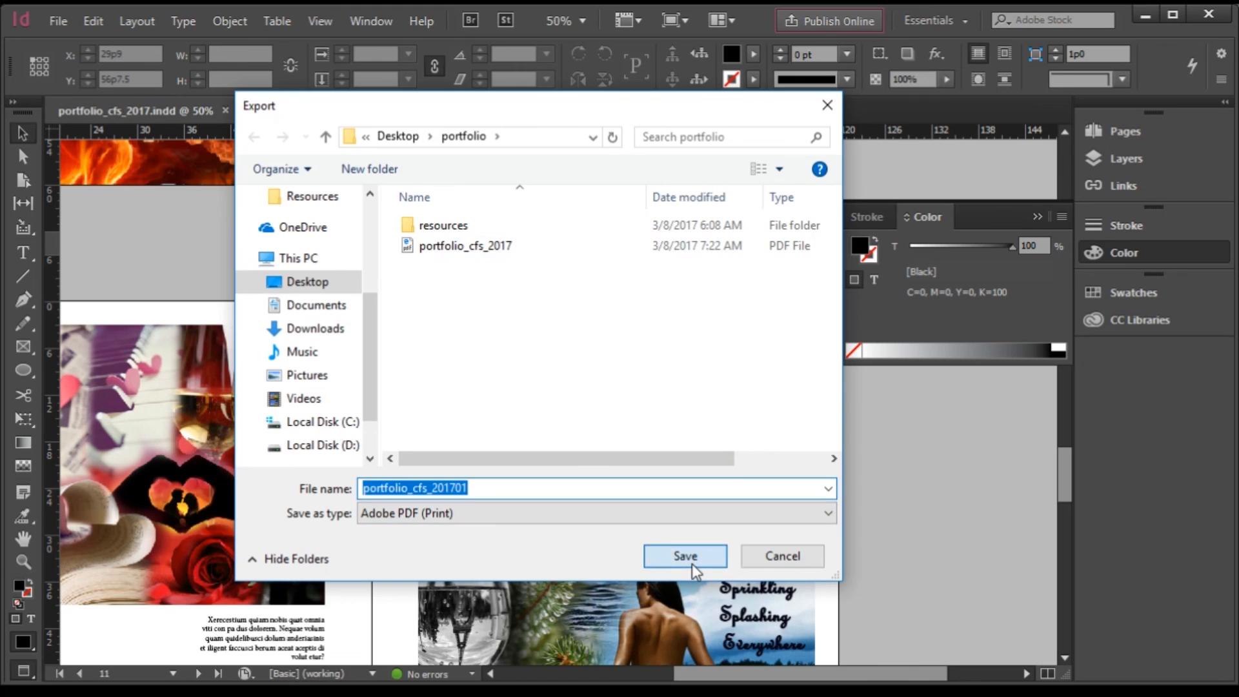
{"action": "left_click", "coordinate": [430, 336]}
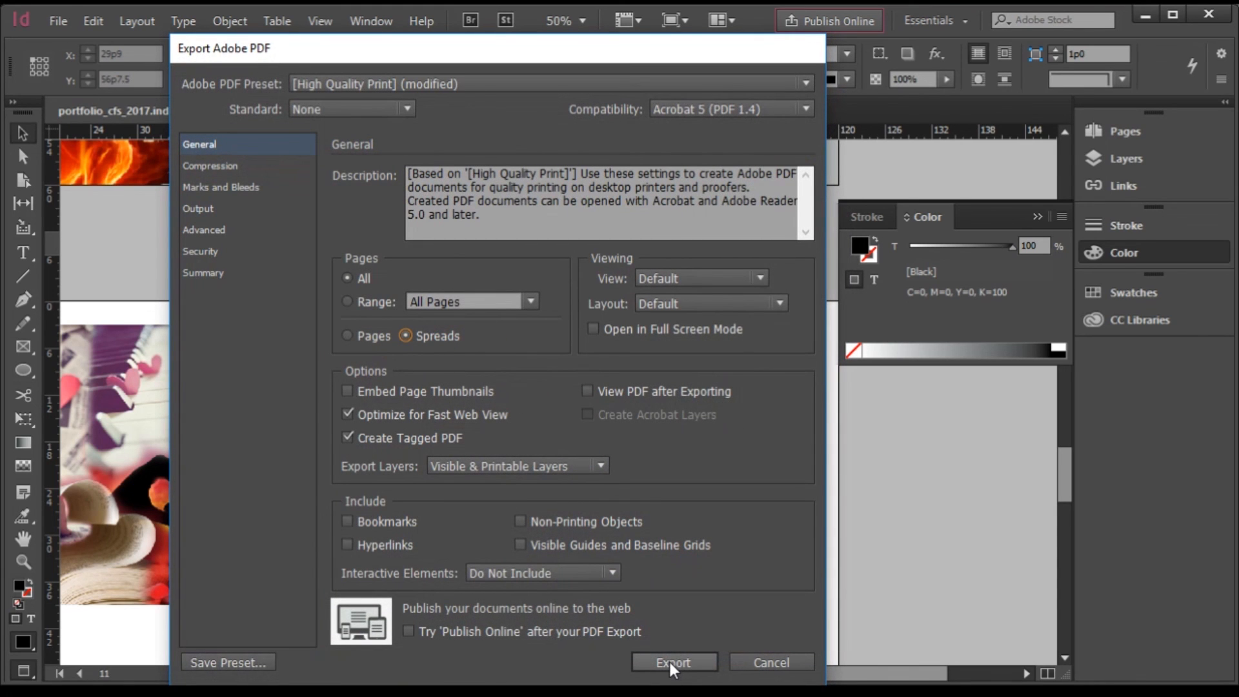
{"action": "left_click", "coordinate": [427, 391]}
{"action": "left_click", "coordinate": [665, 662]}
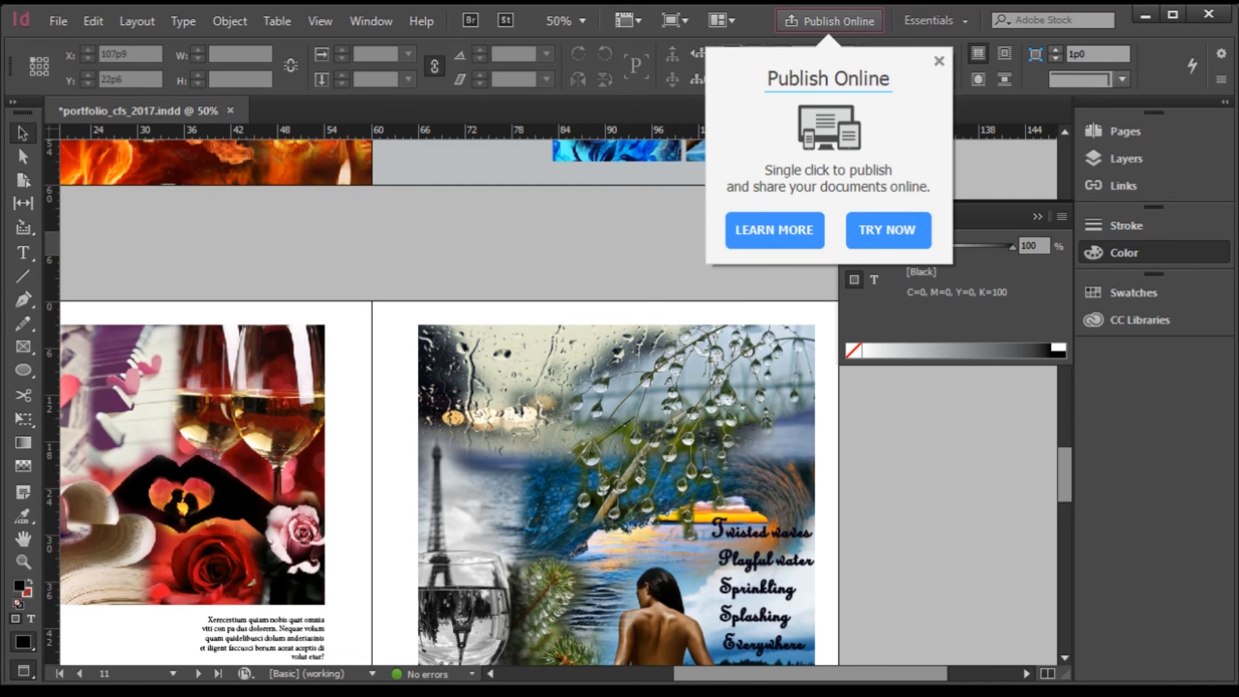
Switch to File Explorer, open the portfolio_cfs_201701 PDF from the portfolio folder and maximize its window
{"action": "left_click", "coordinate": [581, 653]}
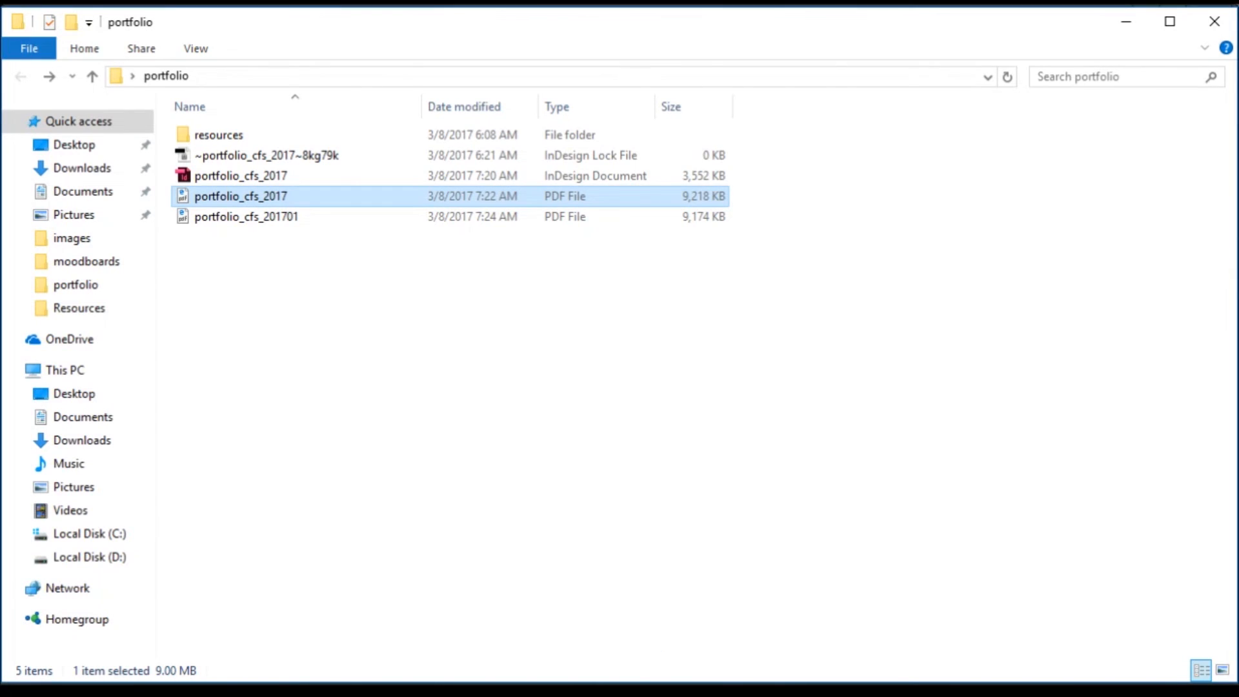
{"action": "left_click", "coordinate": [284, 217]}
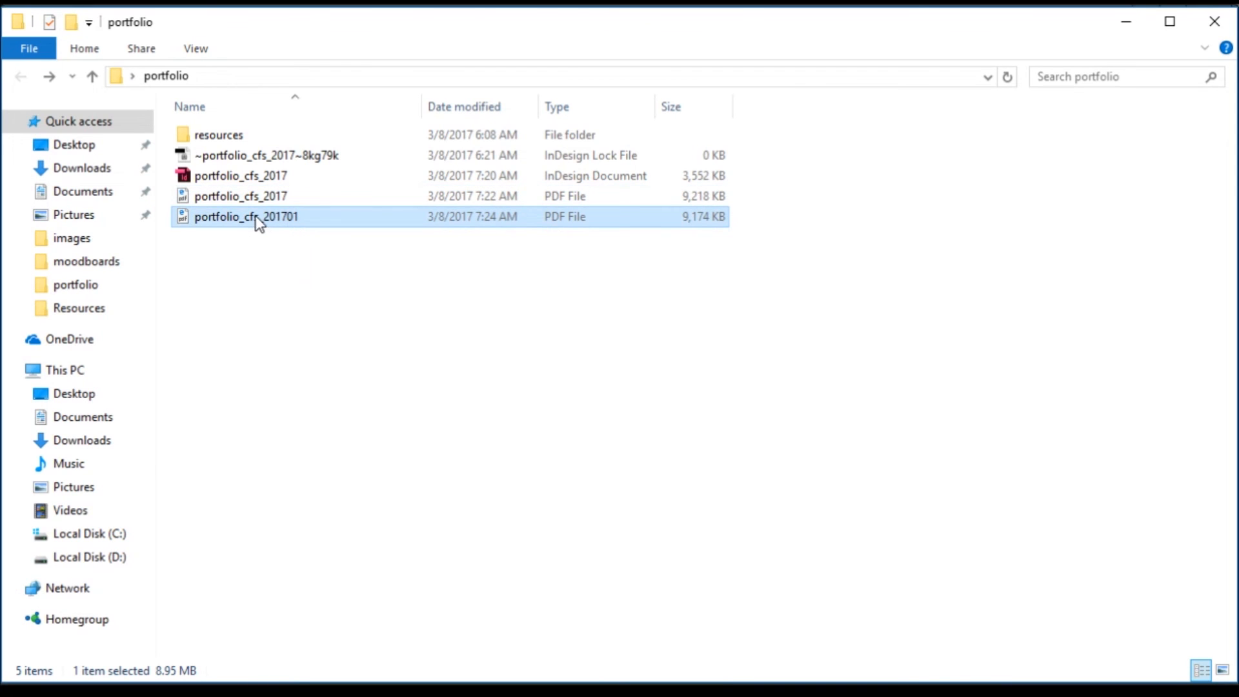
{"action": "double_click", "coordinate": [258, 220]}
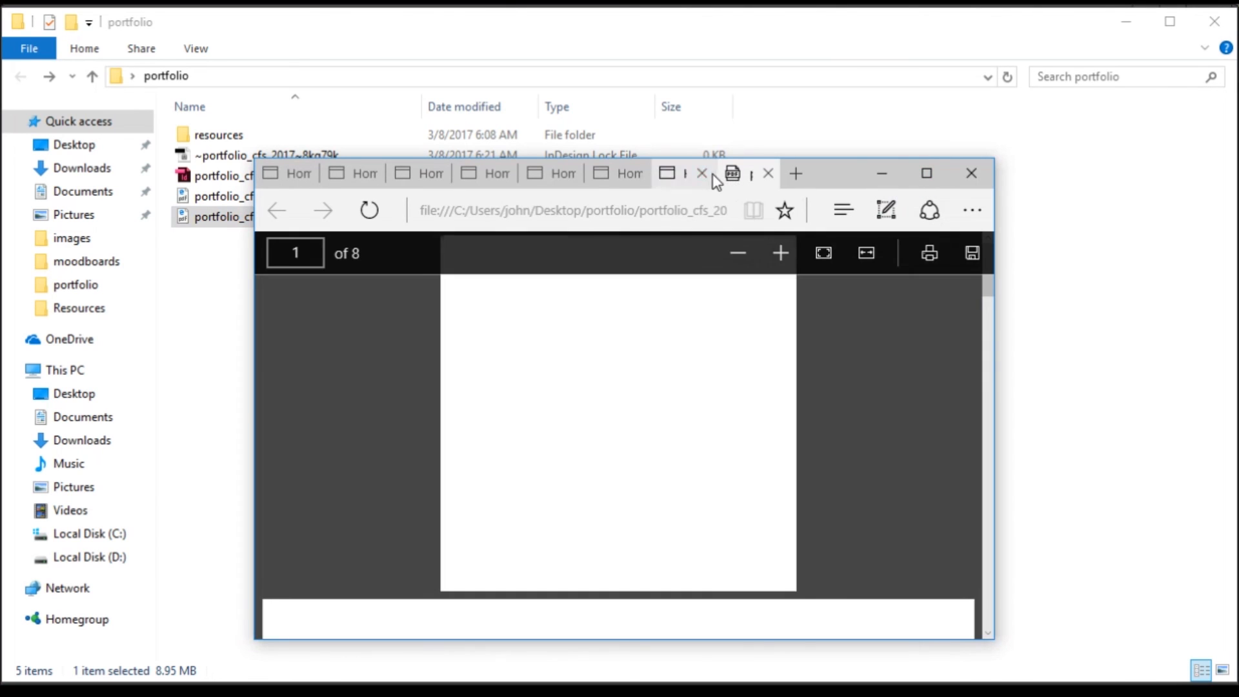
{"action": "left_click", "coordinate": [930, 173]}
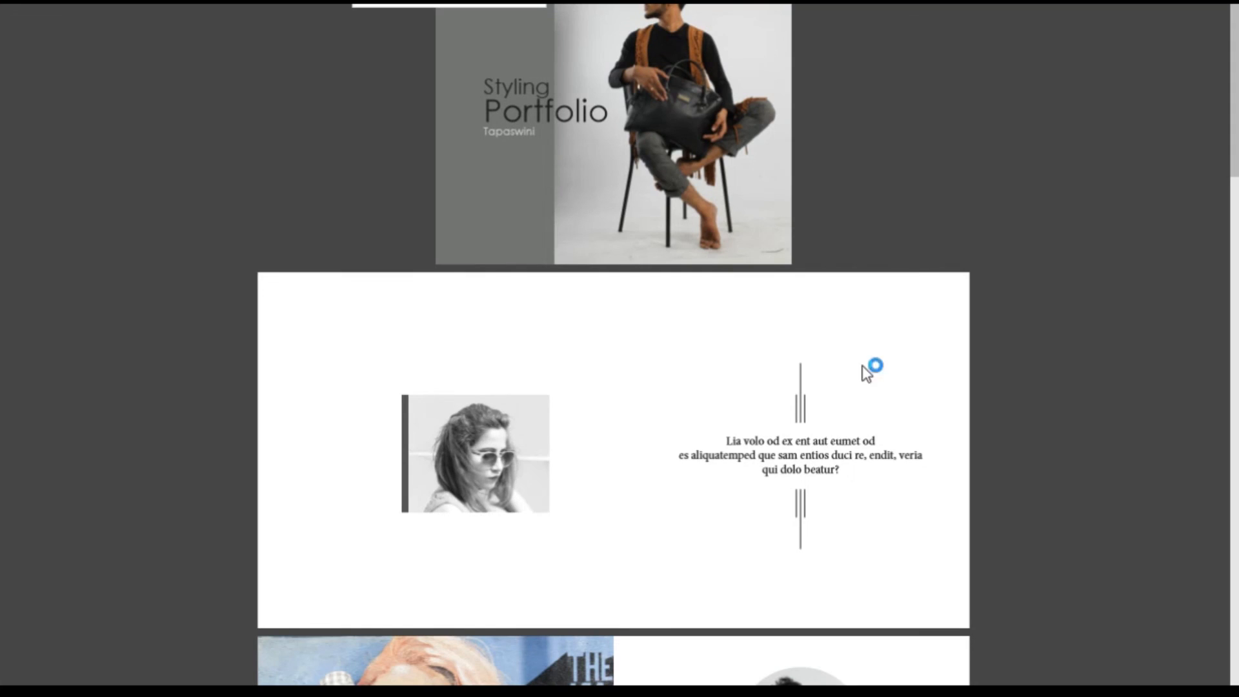
Review the spreads of the portfolio_cfs_201701 PDF, checking how the facing pages appear side by side
{"action": "scroll", "coordinate": [795, 357], "scroll_direction": "down", "scroll_amount": 8}
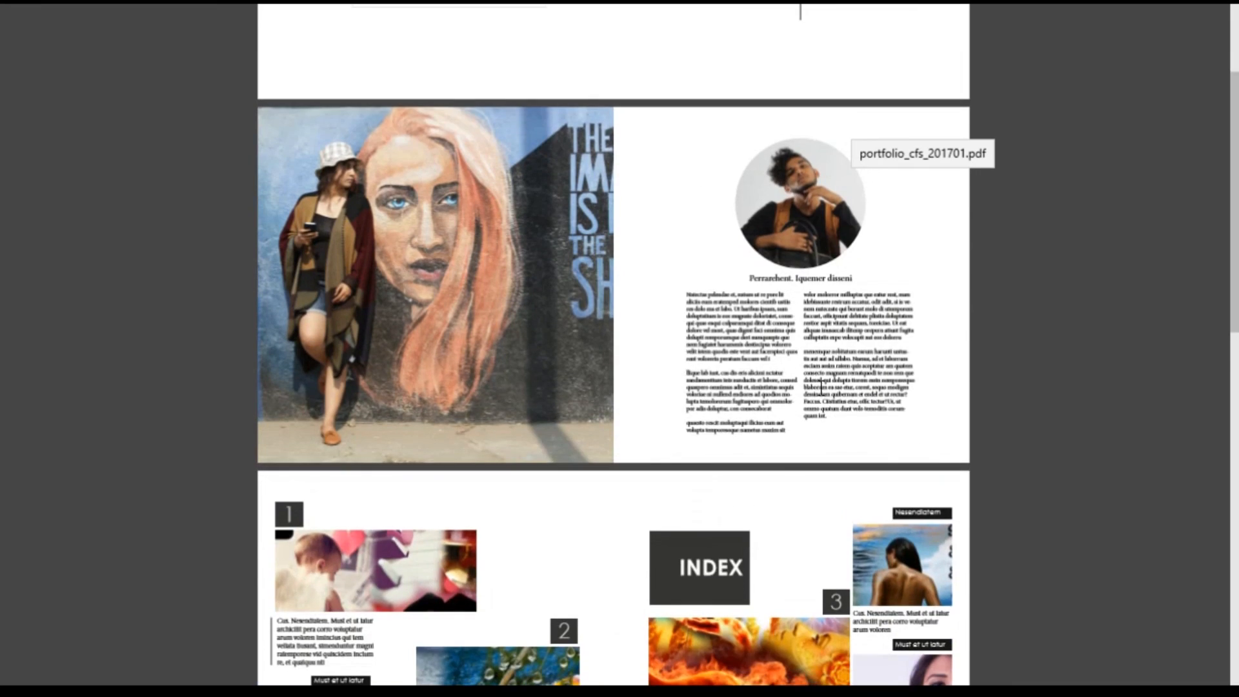
{"action": "scroll", "coordinate": [822, 386], "scroll_direction": "down", "scroll_amount": 10}
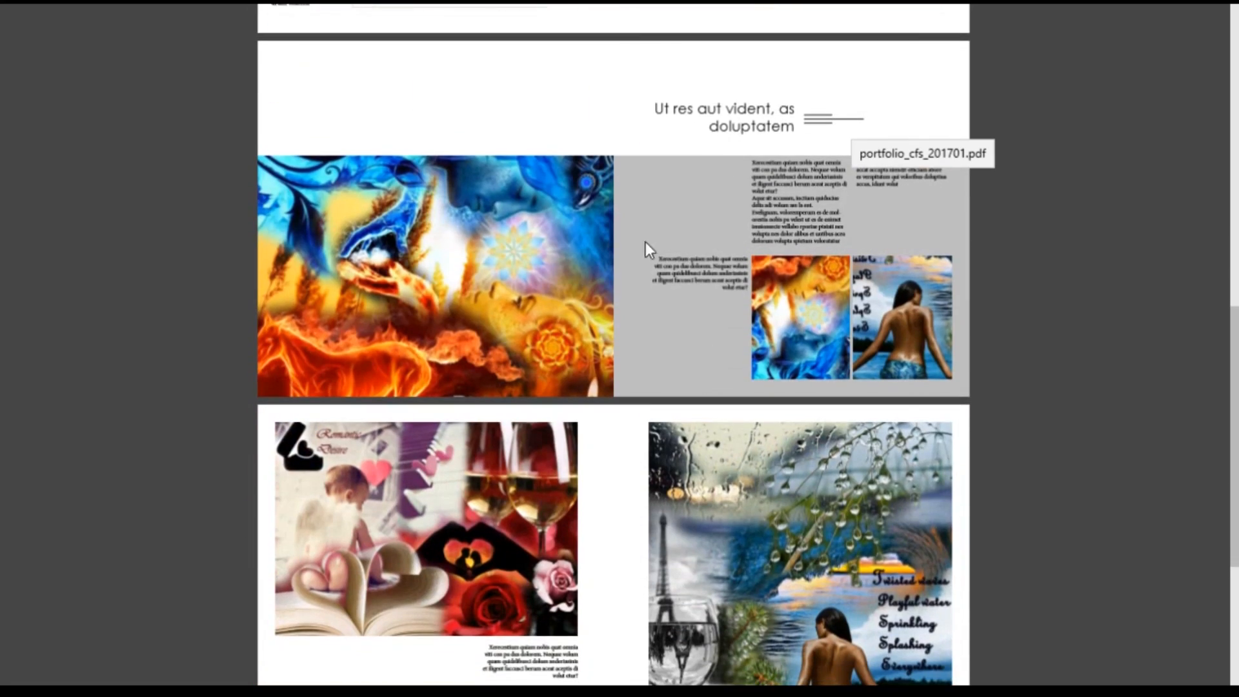
{"action": "scroll", "coordinate": [645, 242], "scroll_direction": "down", "scroll_amount": 6}
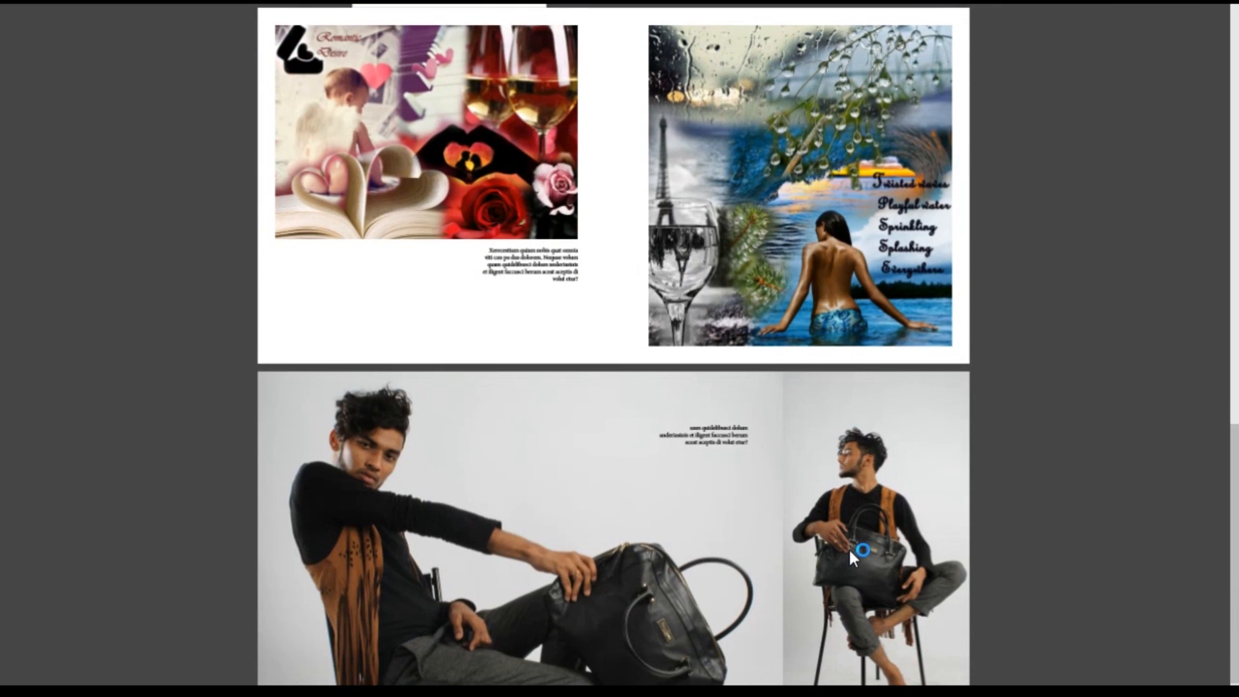
{"action": "scroll", "coordinate": [849, 544], "scroll_direction": "down", "scroll_amount": 5}
{"action": "scroll", "coordinate": [849, 544], "scroll_direction": "up", "scroll_amount": 10}
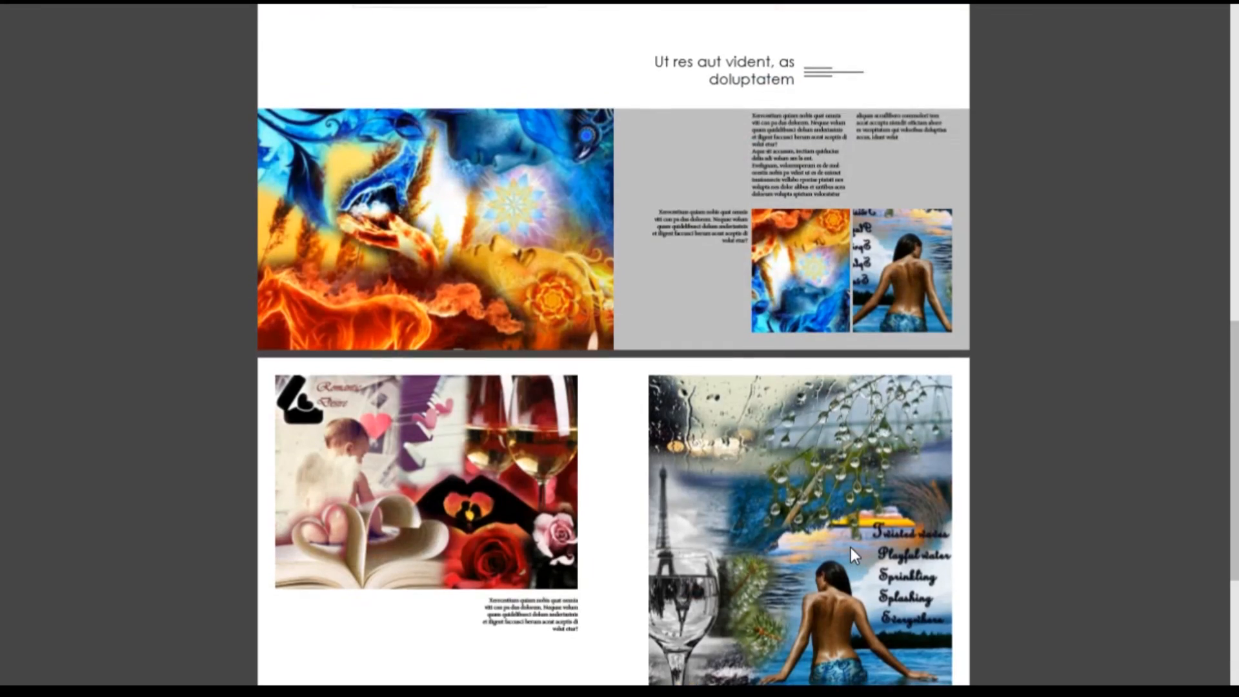